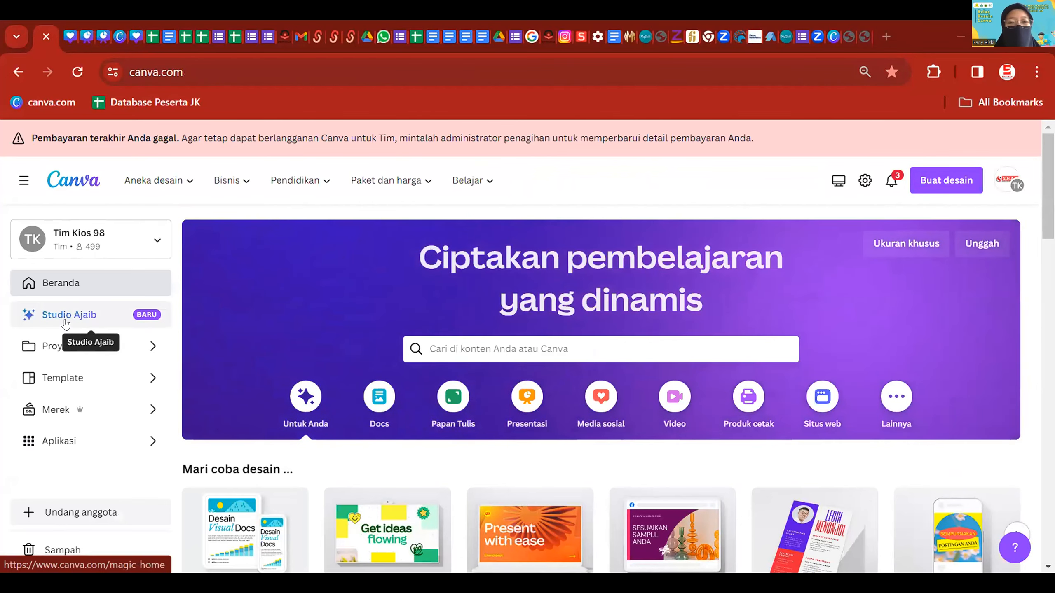
- Browse the Studio Ajaib AI features page, then go to the Proyek projects page
click(65, 324)
scroll(453, 356, down, 3)
scroll(453, 356, down, 10)
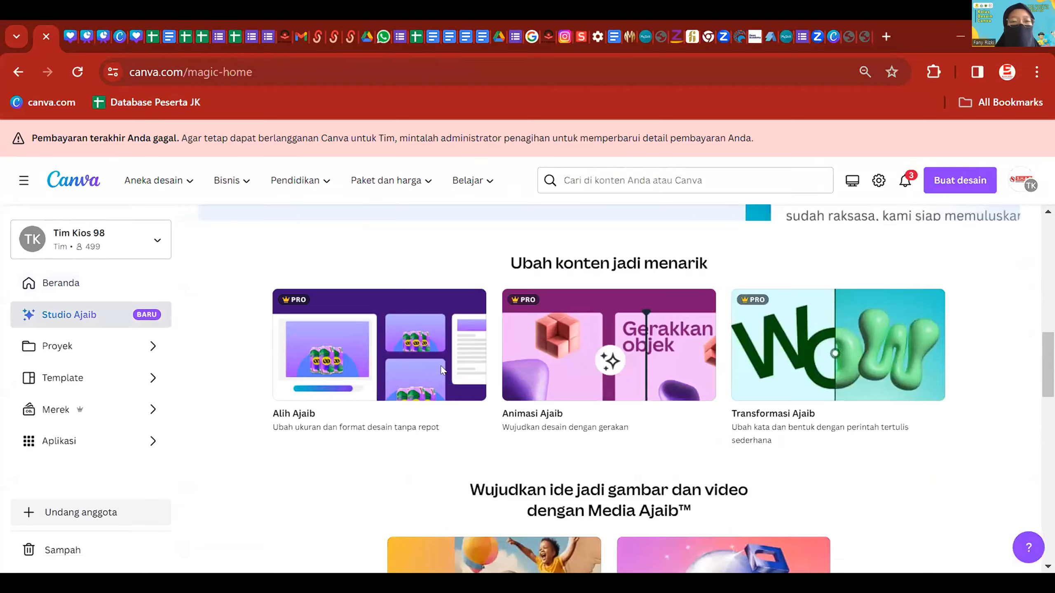
scroll(440, 367, up, 5)
scroll(422, 366, down, 9)
scroll(257, 327, up, 15)
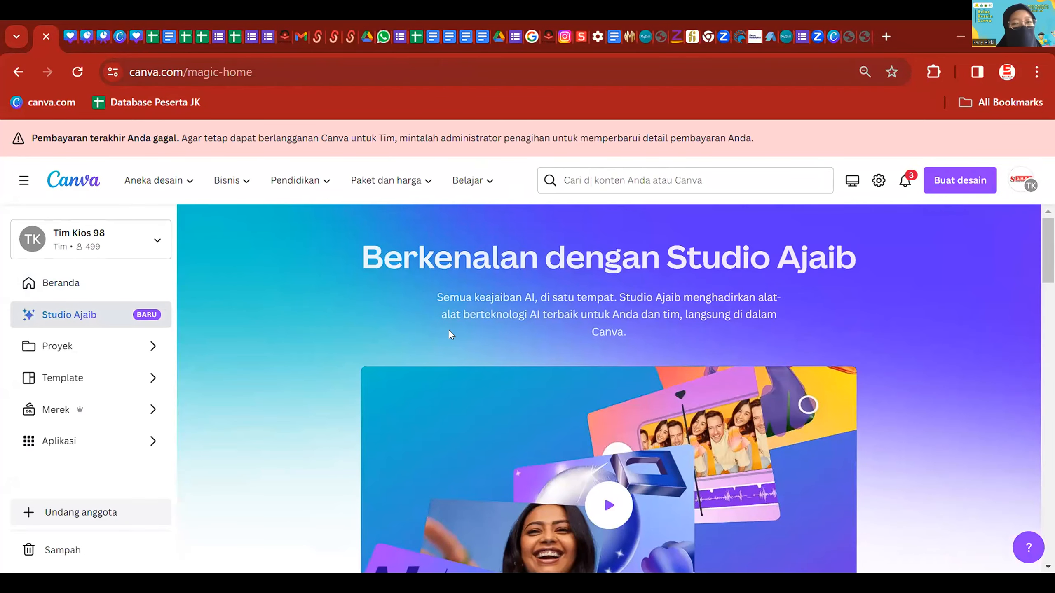
click(92, 353)
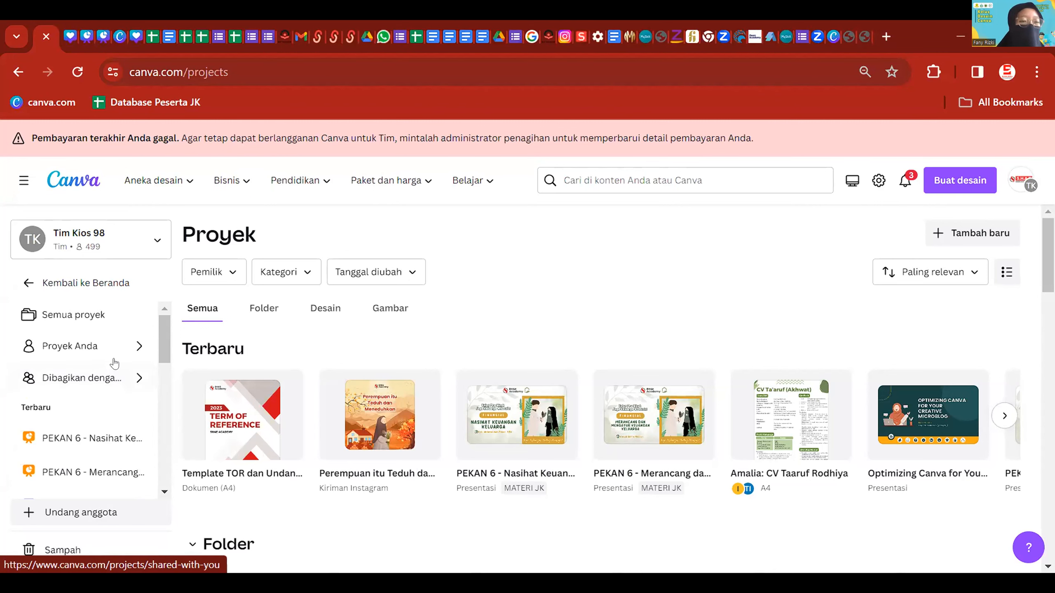
- Go back to the home page and scroll through the Template library's categories
key(alt+Left)
click(109, 377)
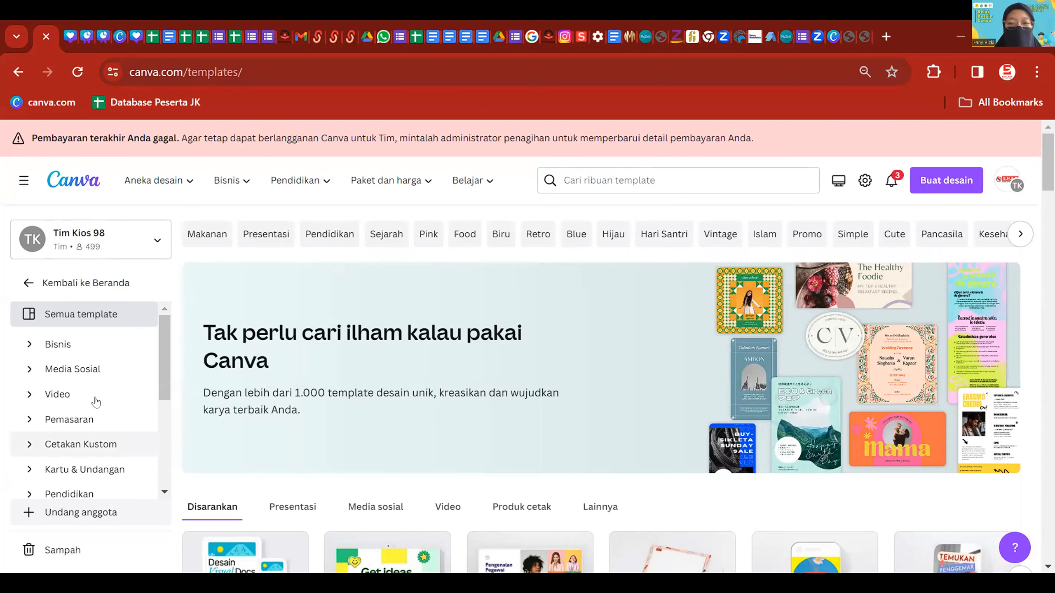
scroll(95, 402, down, 2)
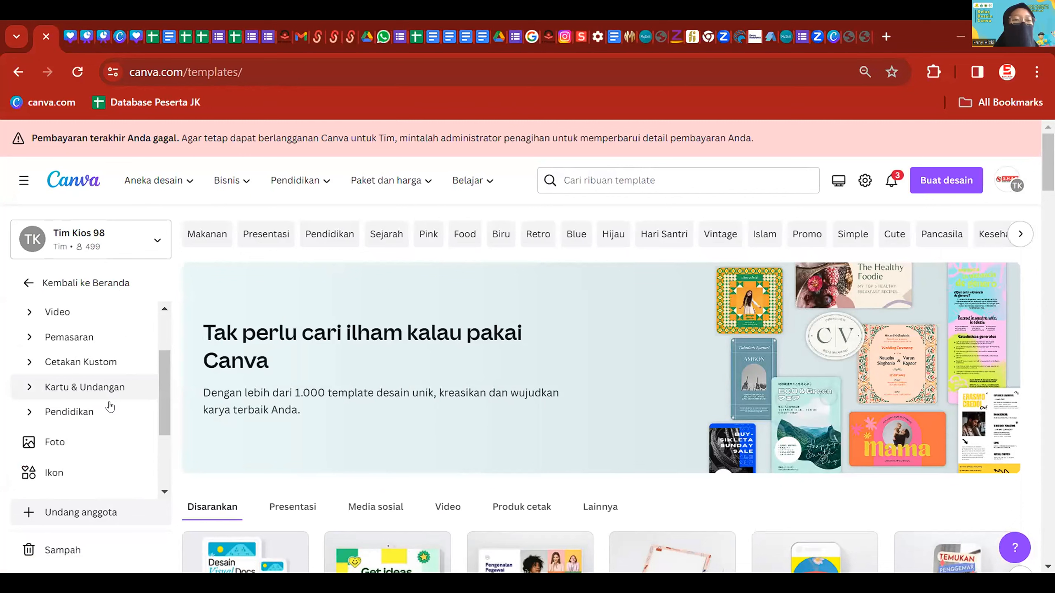
scroll(110, 407, up, 2)
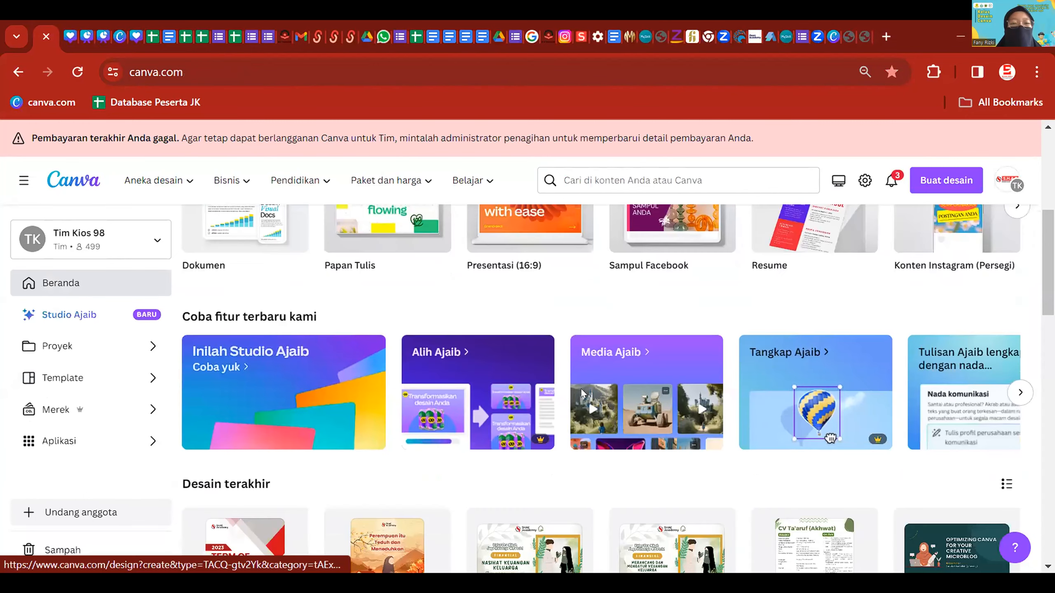
scroll(582, 388, down, 2)
scroll(582, 389, up, 6)
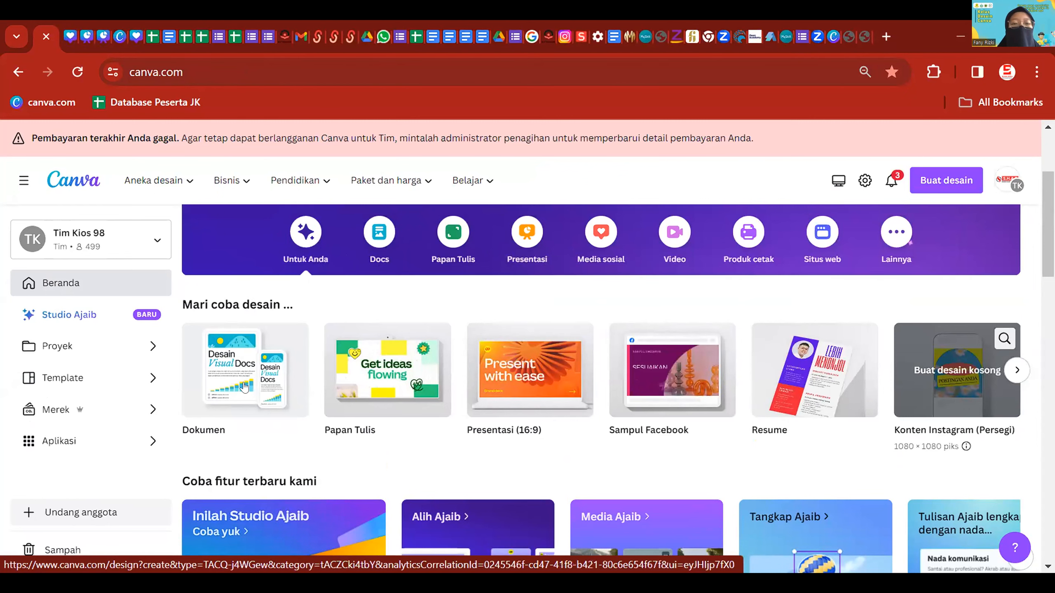
- Create a new blank design with the custom size 1080 × 1080 px
click(945, 180)
scroll(847, 257, up, 2)
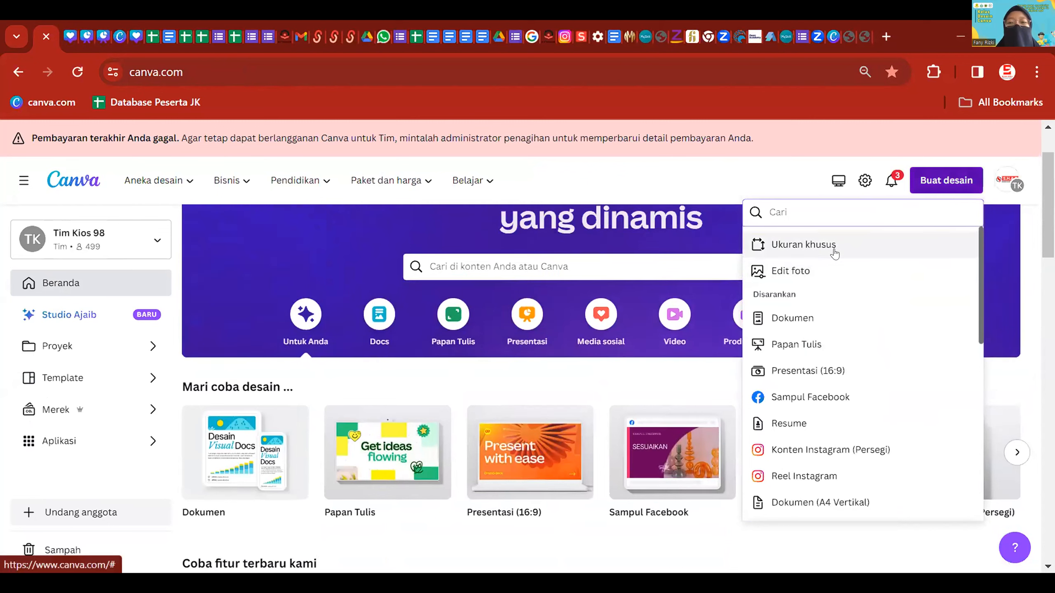
click(839, 250)
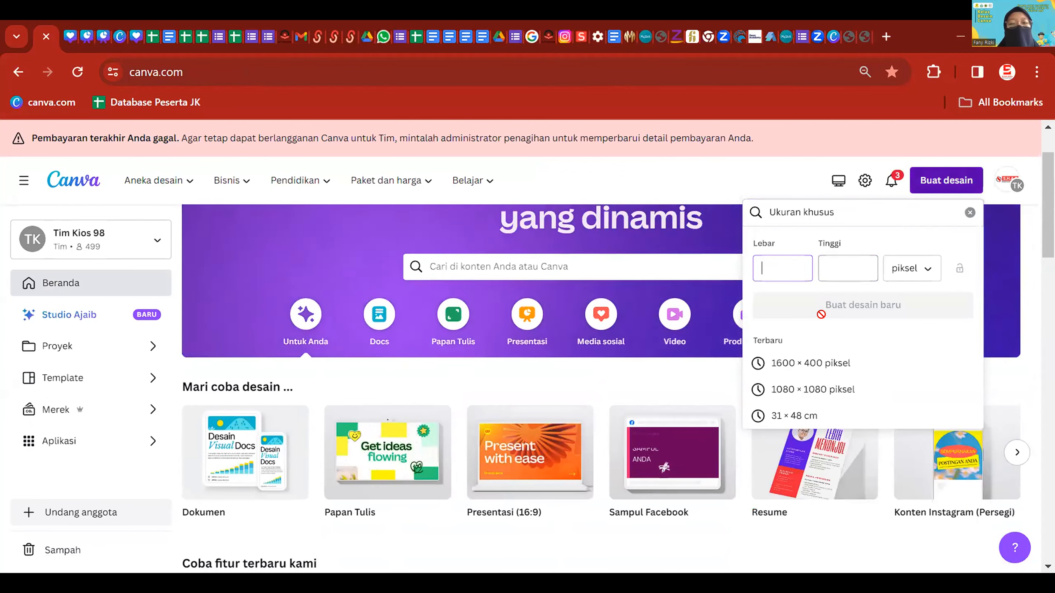
click(839, 390)
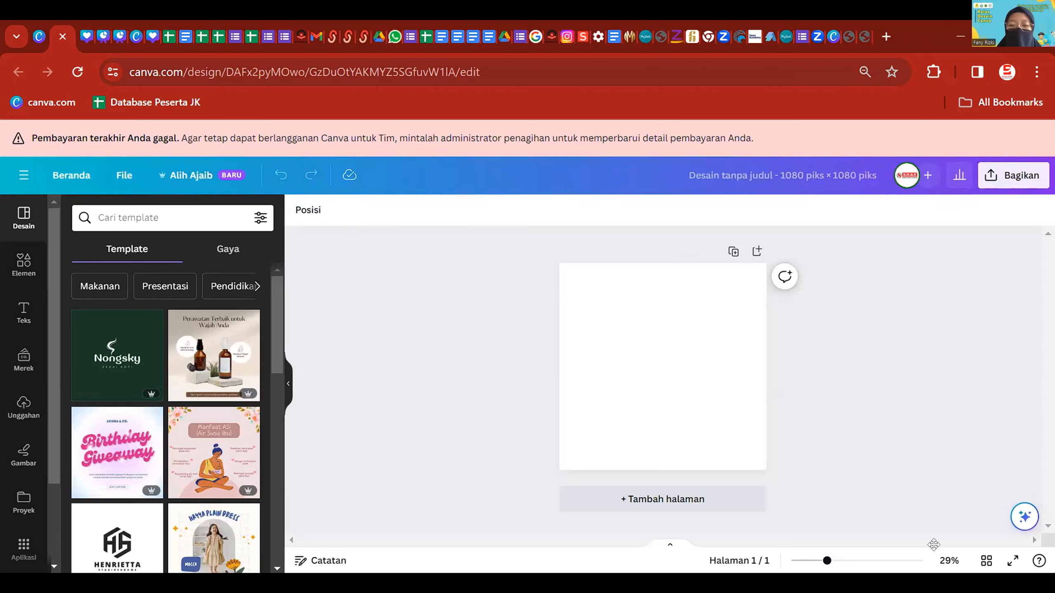
- Select the blank page and look through the Elemen, Teks and Merek panels
scroll(791, 324, up, 2)
scroll(791, 320, down, 1)
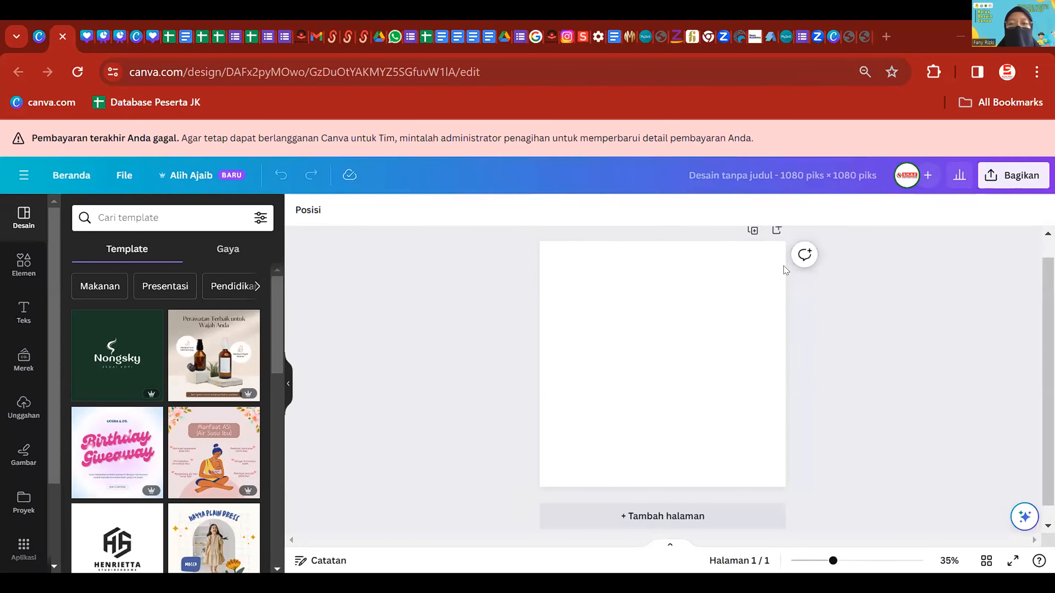
click(864, 314)
scroll(863, 314, up, 1)
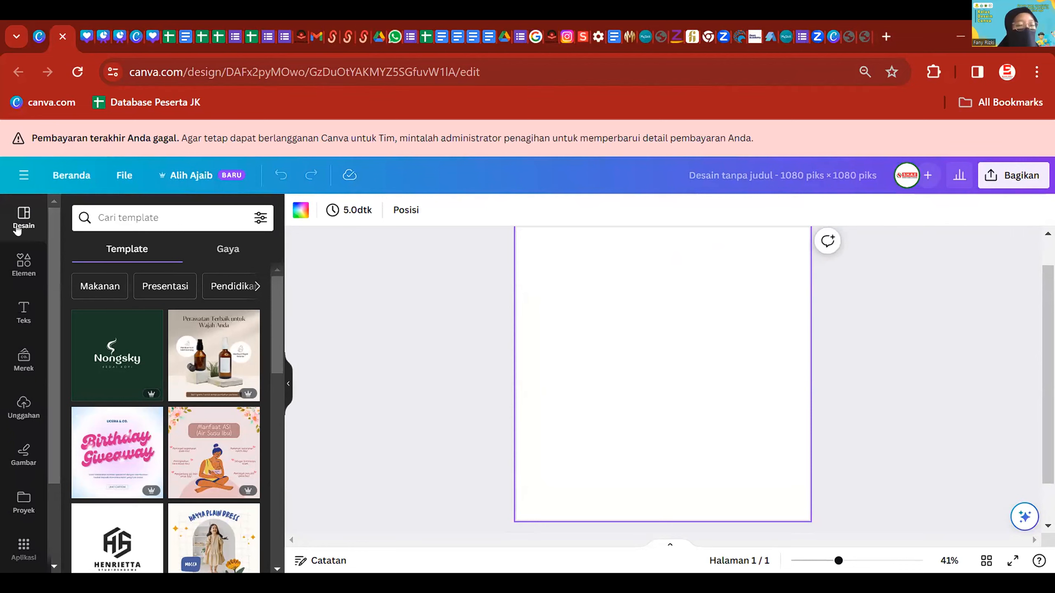
scroll(184, 433, down, 10)
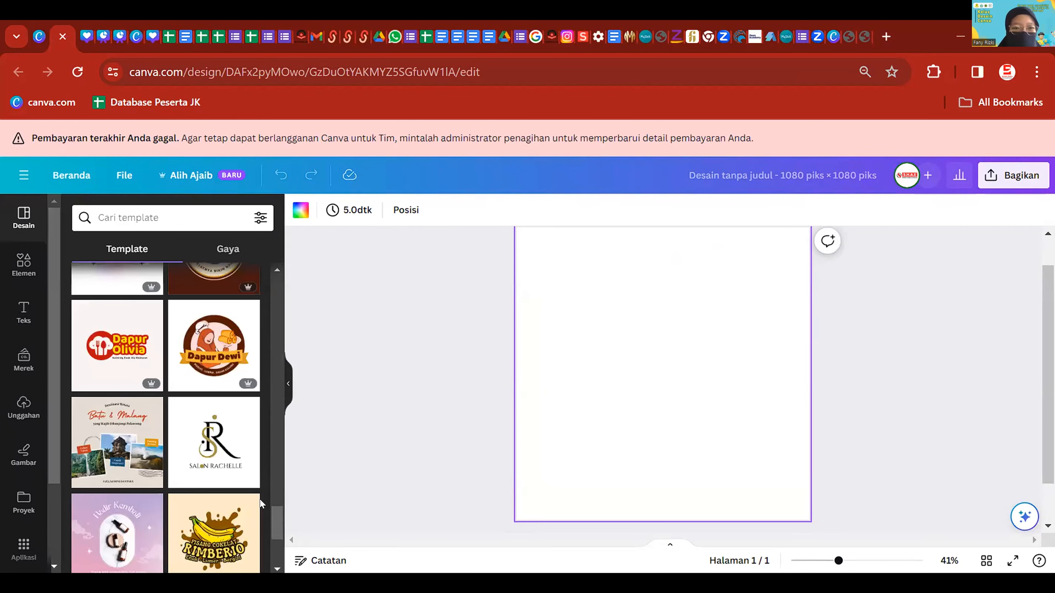
scroll(249, 477, down, 2)
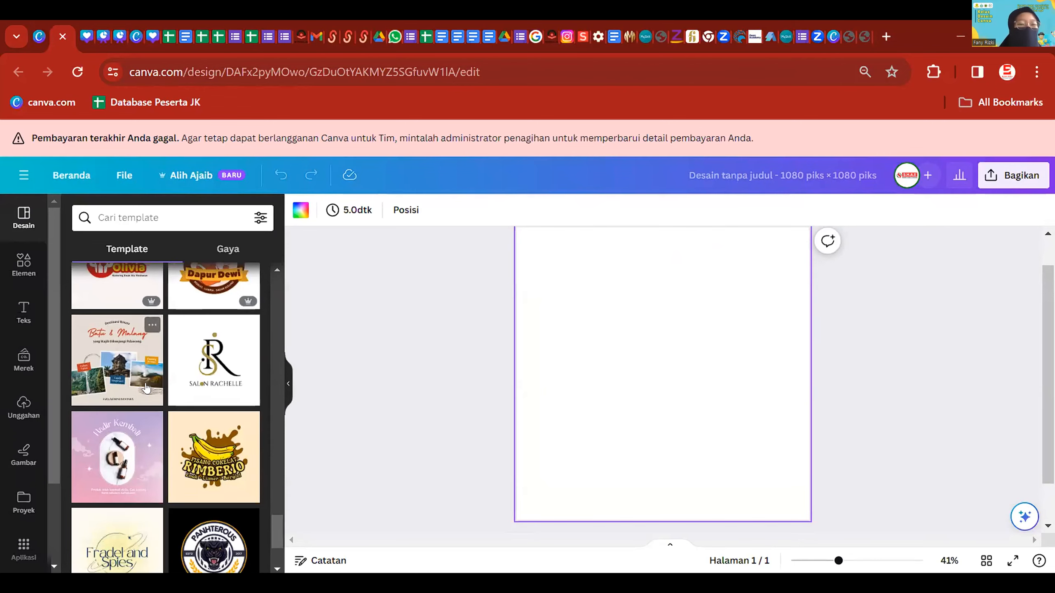
click(25, 263)
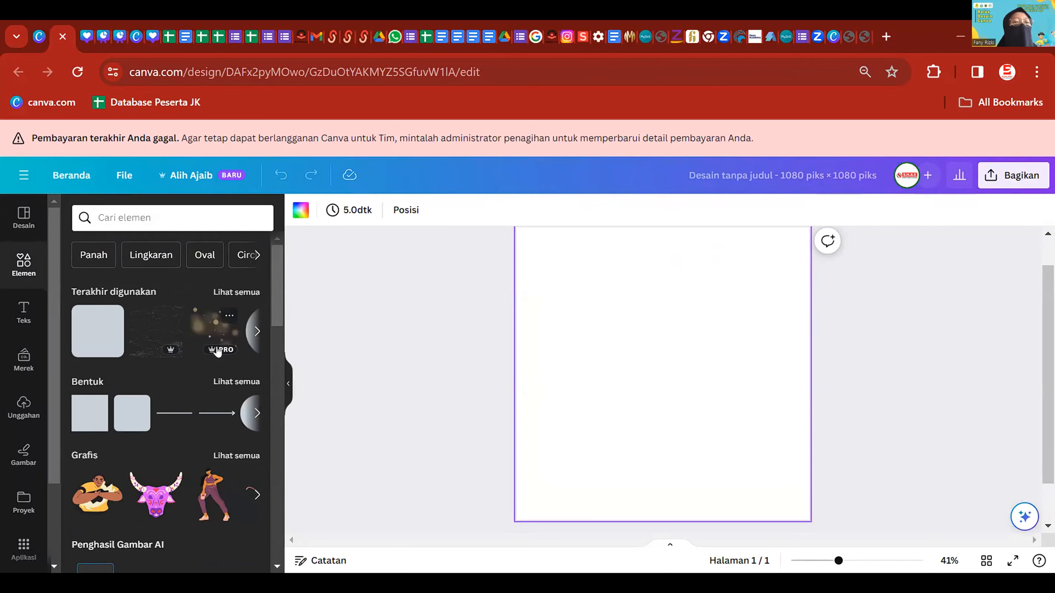
click(31, 308)
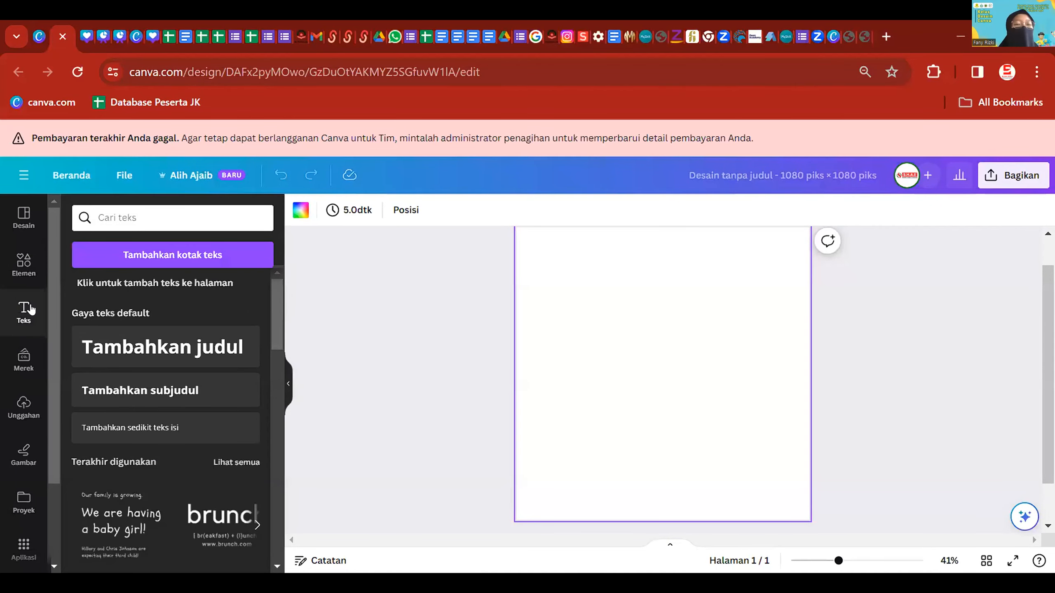
click(23, 360)
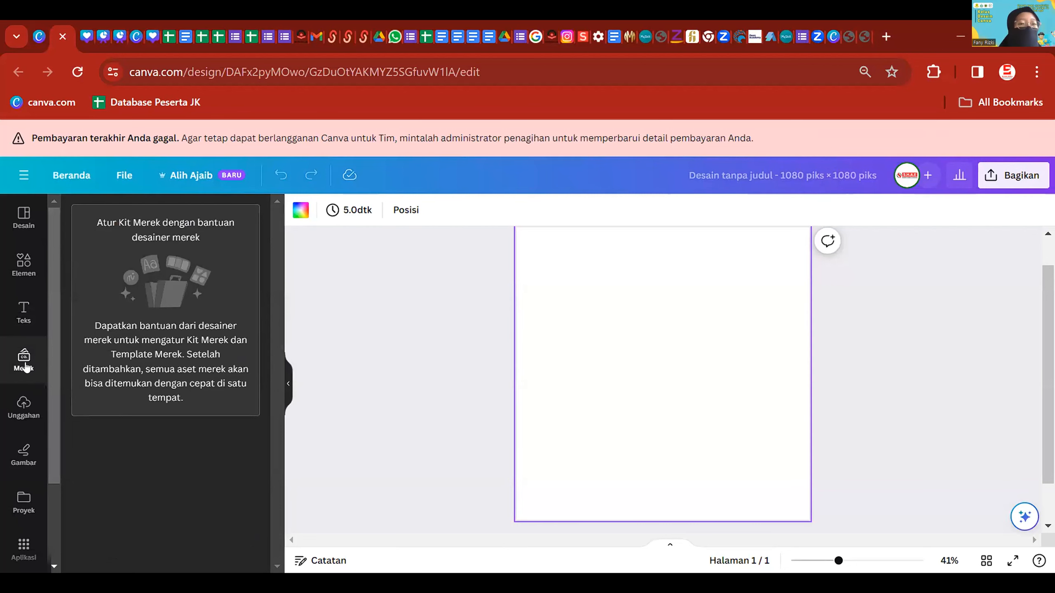
- Check the Unggahan Video and Gambar tabs, revisit Desain and Elemen, then return to Unggahan
click(24, 418)
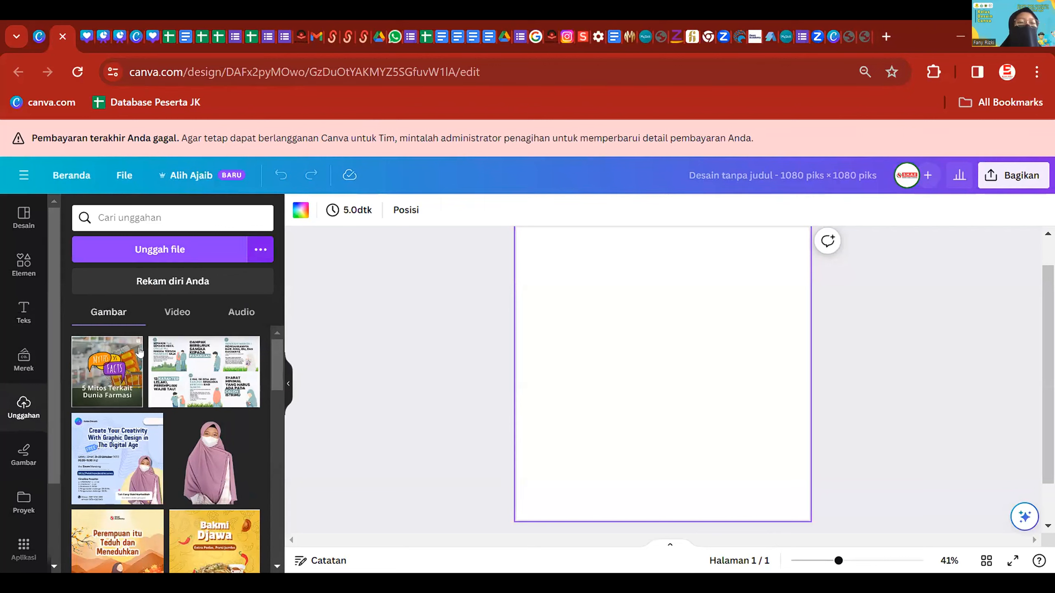
click(168, 315)
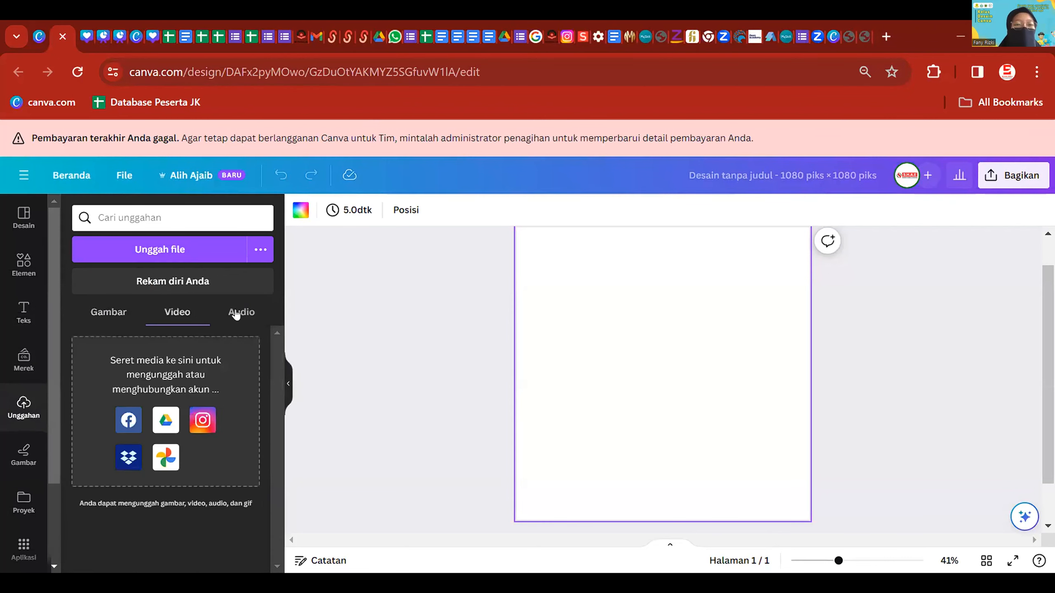
click(104, 309)
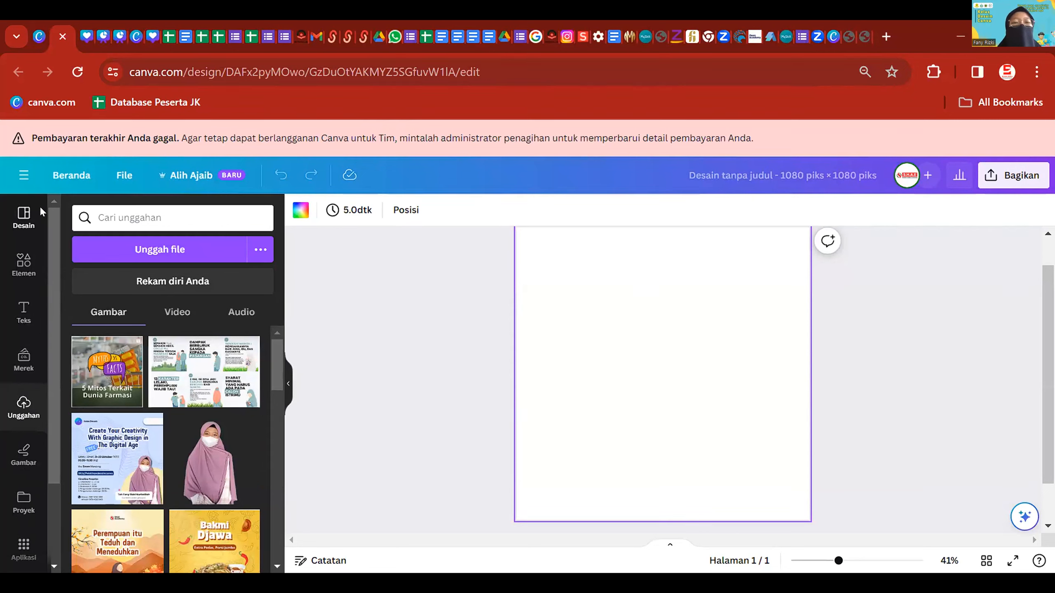
click(24, 263)
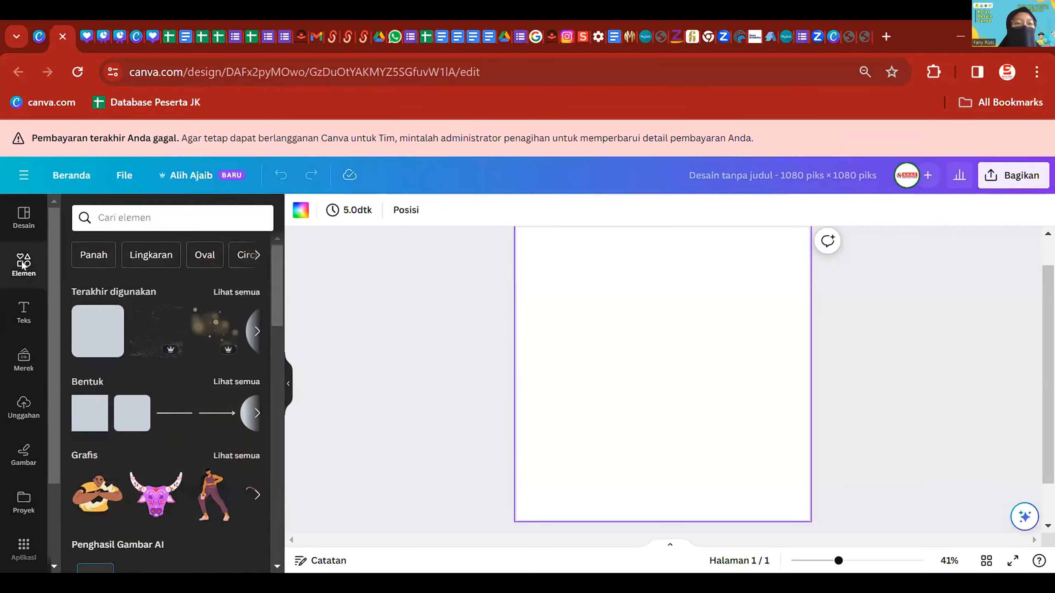
click(25, 216)
scroll(92, 416, down, 5)
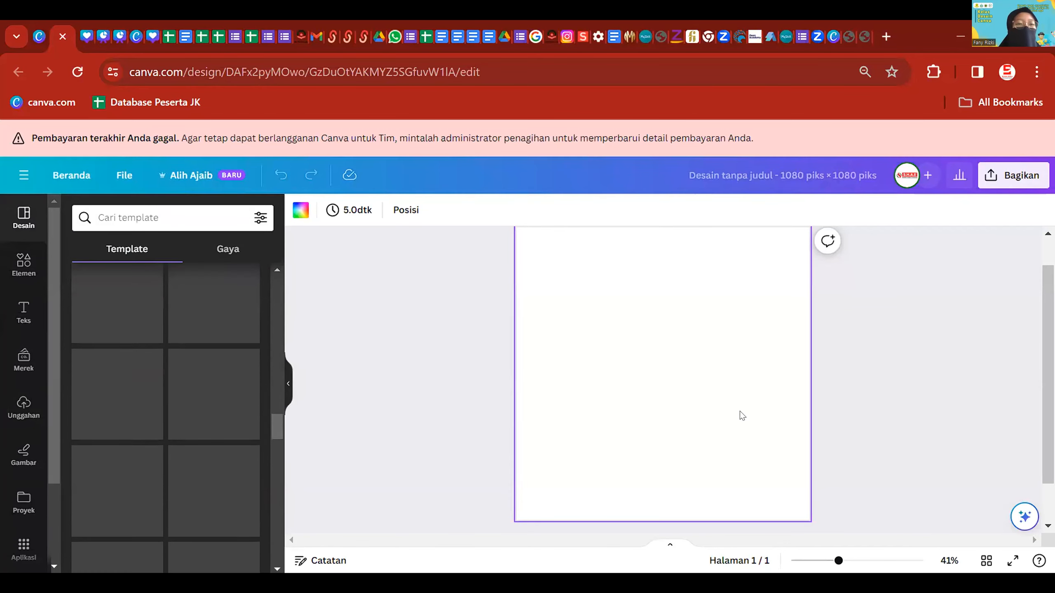
click(24, 265)
scroll(141, 407, down, 2)
click(23, 406)
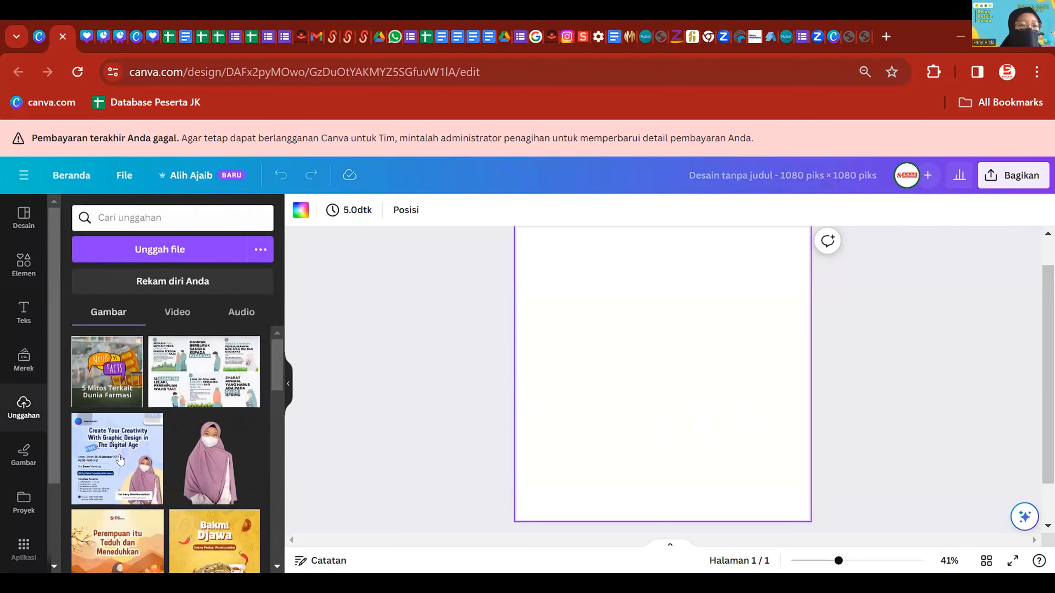
- Place the uploaded Create Your Creativity poster on page 1, sized to fill the page
click(121, 464)
drag(733, 448, 791, 494)
click(905, 402)
scroll(778, 479, down, 2)
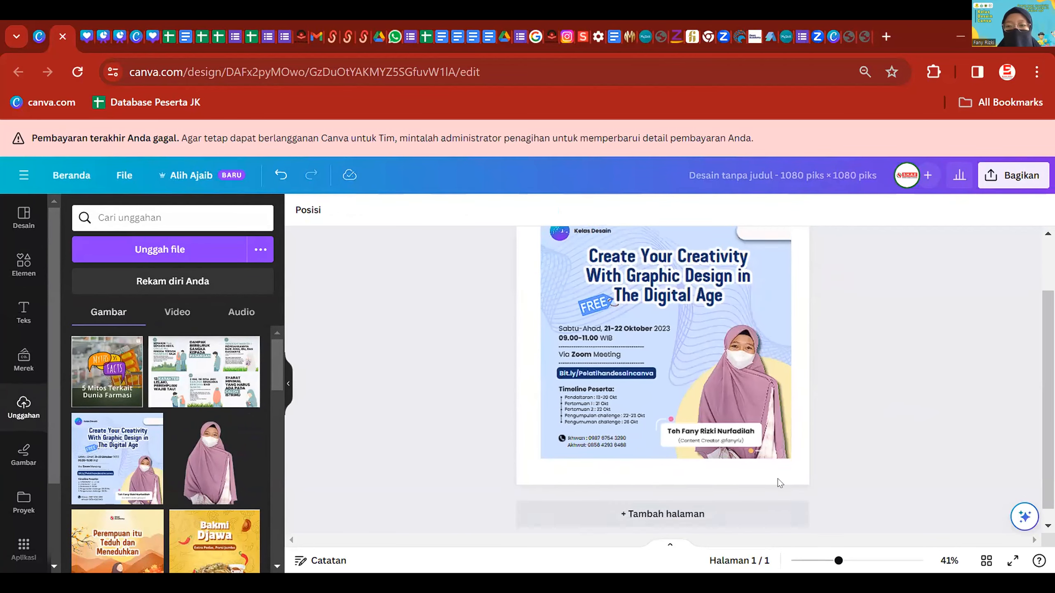
- Add a blank second page to the design
click(663, 499)
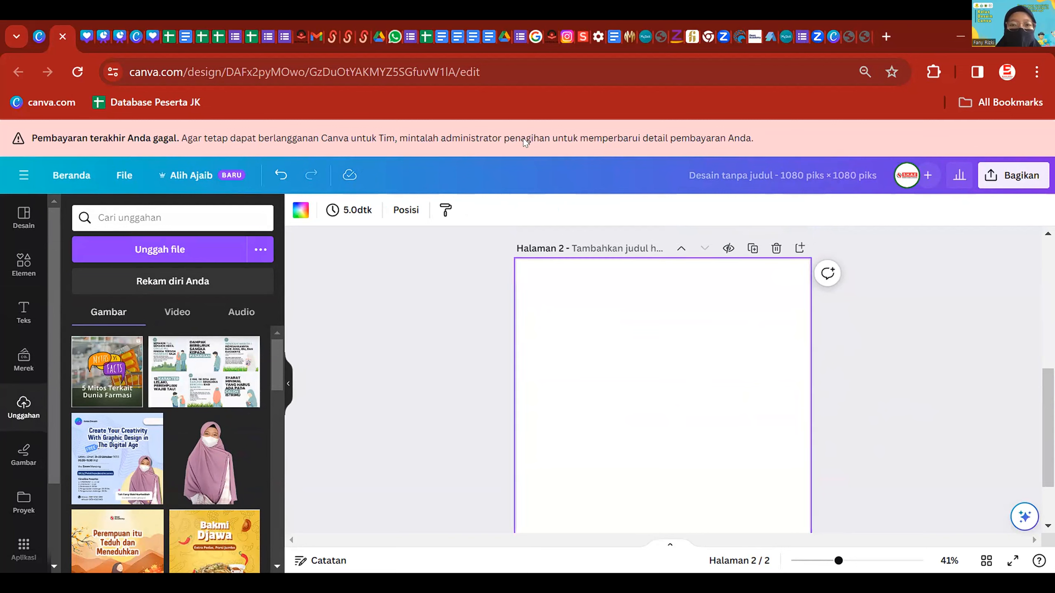
scroll(730, 381, up, 5)
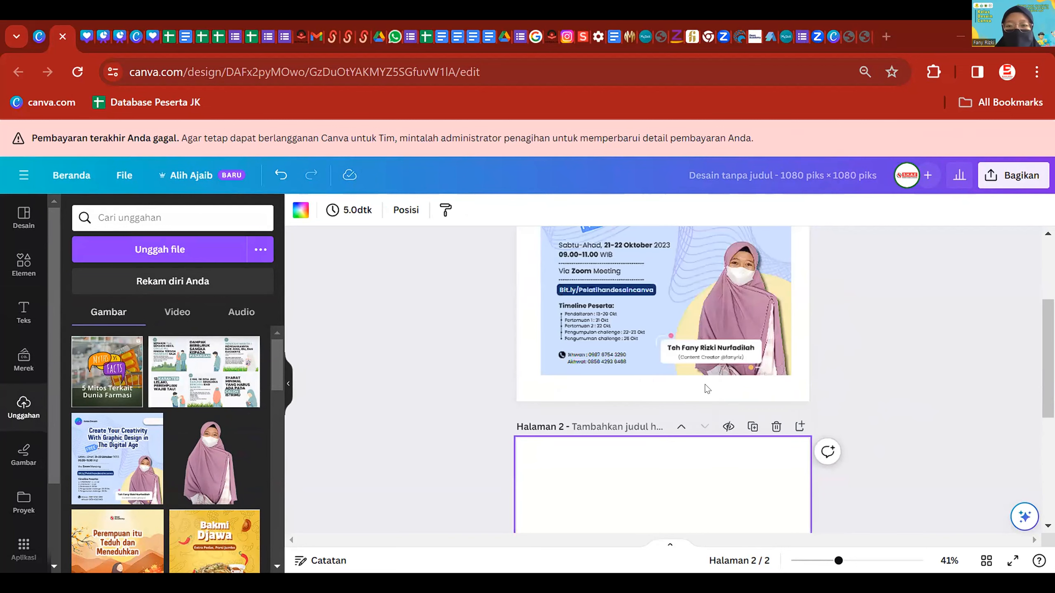
scroll(706, 468, down, 2)
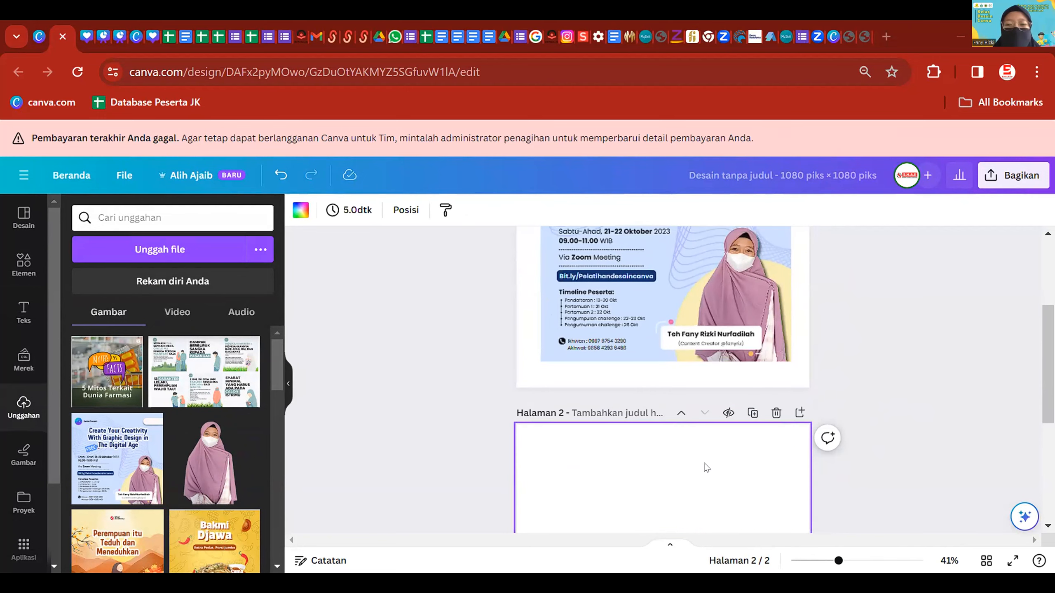
scroll(346, 310, down, 4)
- Fill page 2's background with a light blue from the colour choices
click(301, 209)
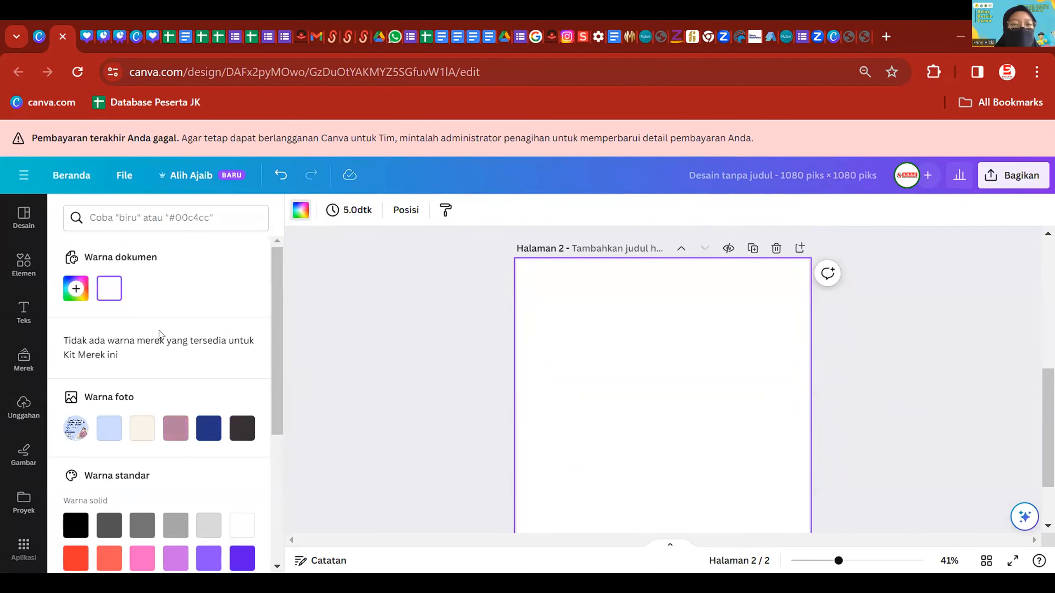
click(111, 435)
scroll(408, 374, down, 2)
click(628, 386)
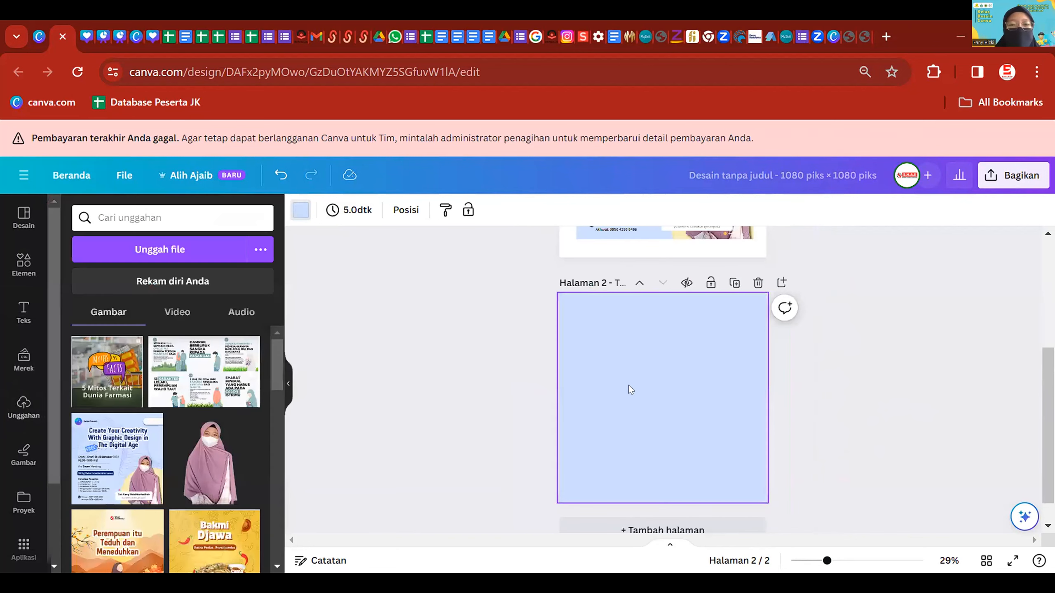
scroll(846, 384, up, 2)
click(934, 324)
scroll(477, 324, up, 1)
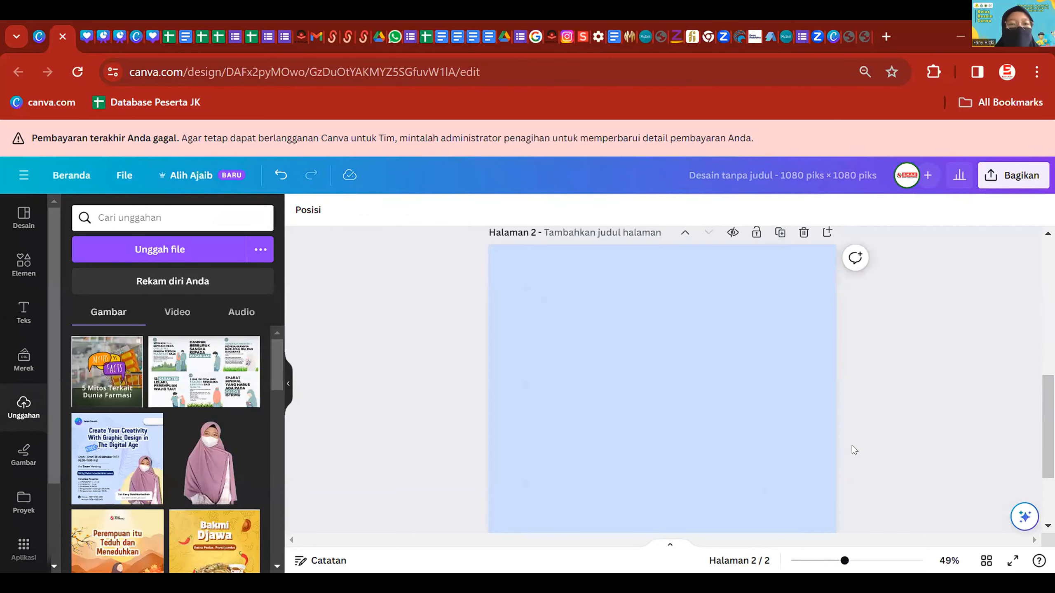
click(789, 428)
- Confirm in the colour picker that the background hex code is #CBDDFD
click(300, 209)
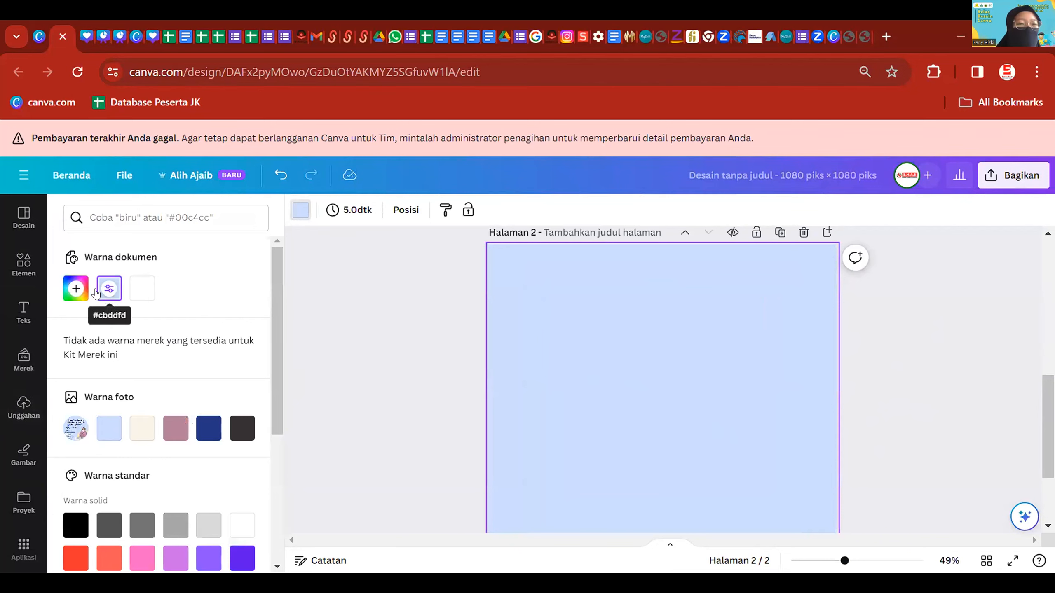
click(75, 283)
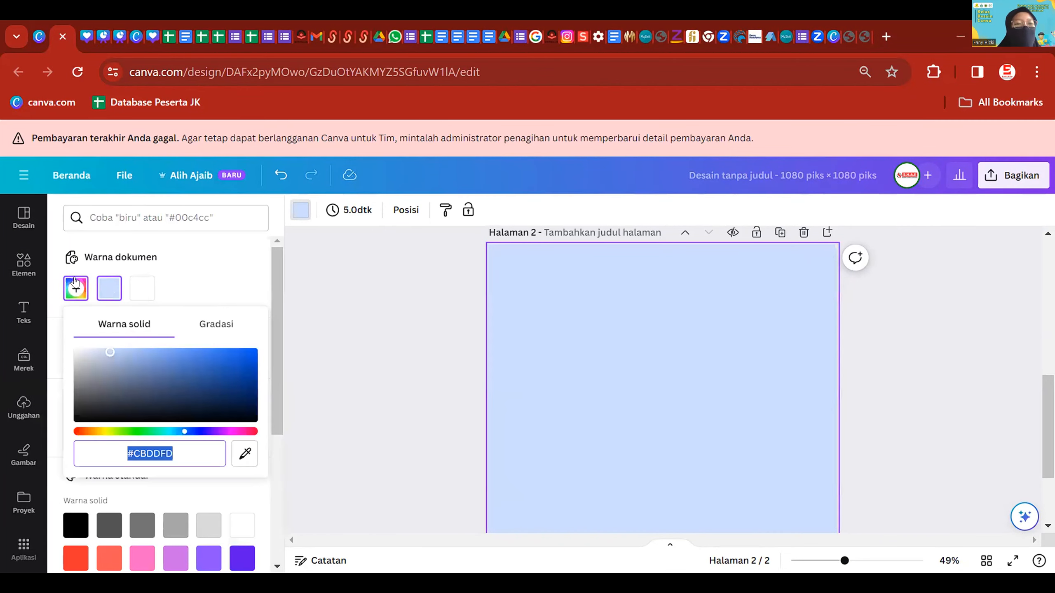
click(170, 452)
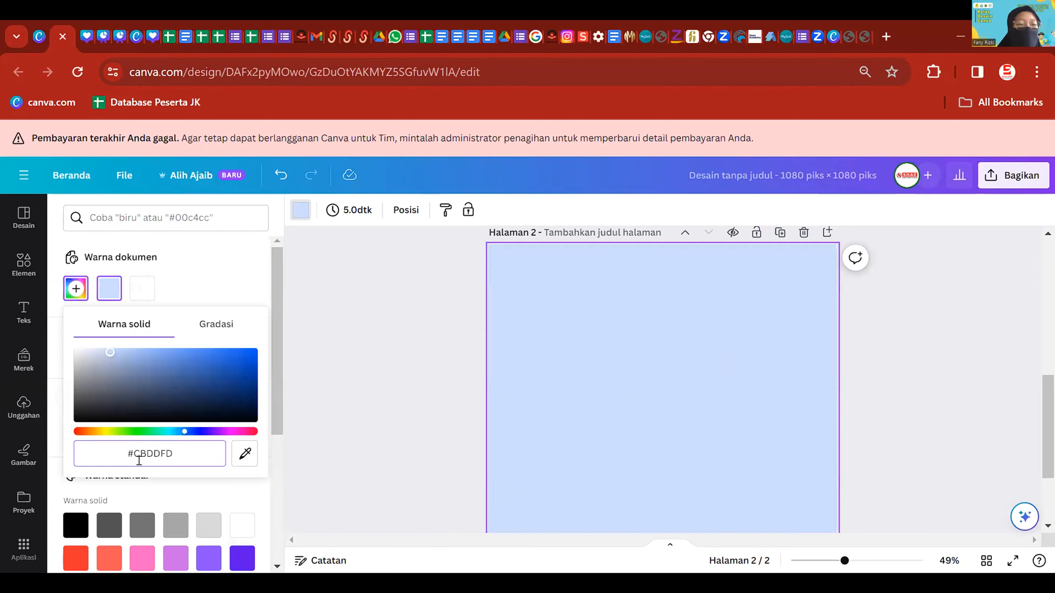
drag(178, 451, 93, 475)
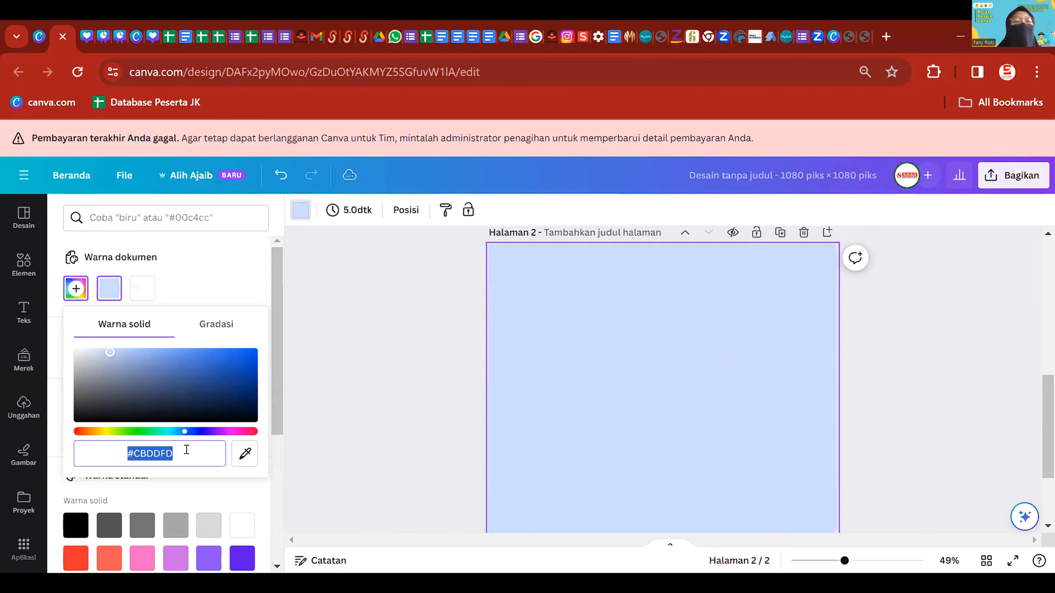
click(183, 452)
click(388, 328)
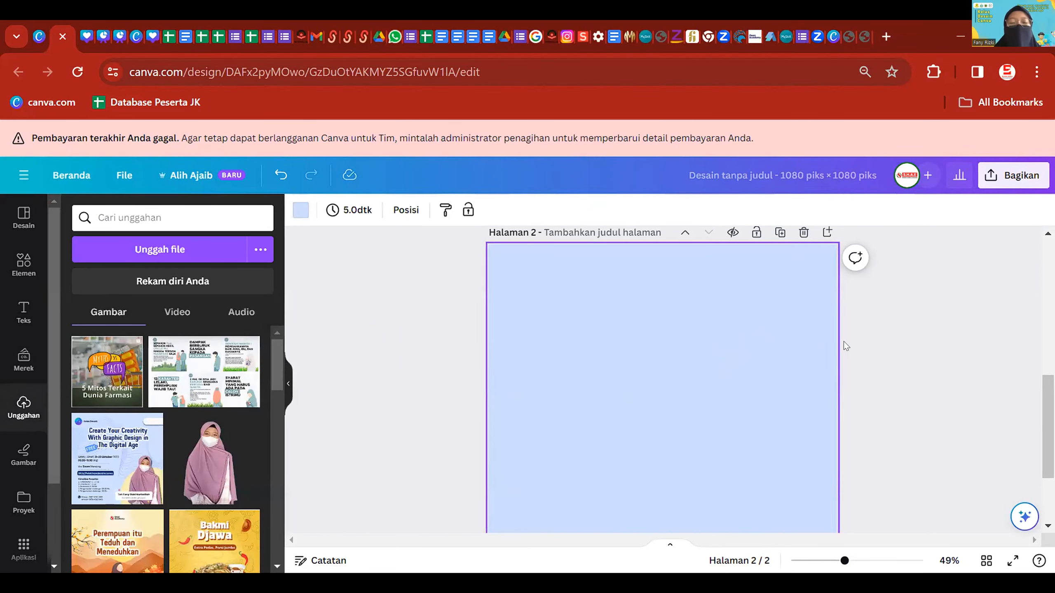
scroll(844, 342, down, 2)
scroll(921, 369, up, 5)
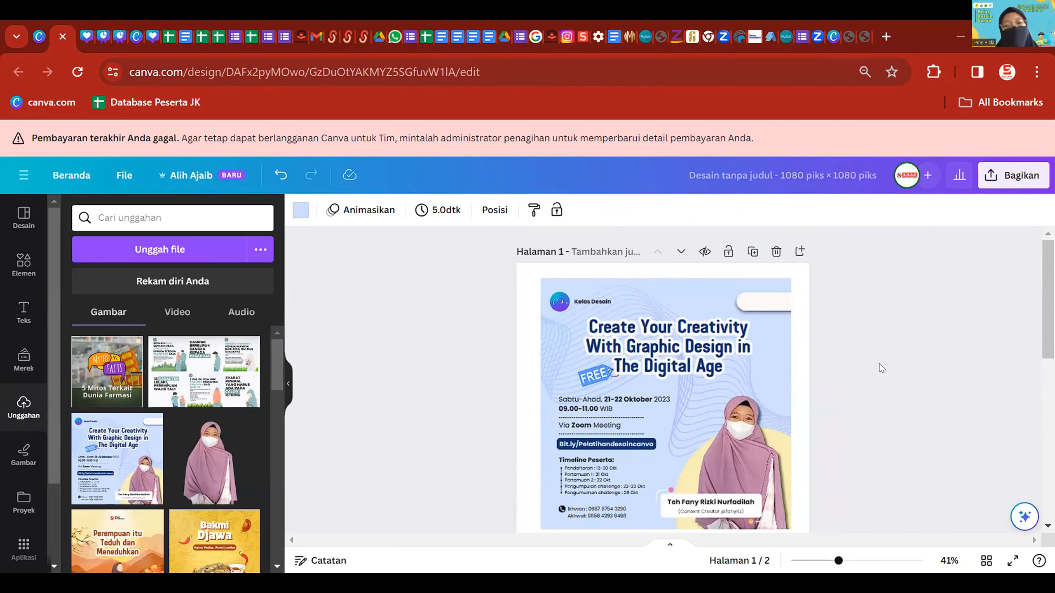
scroll(880, 370, down, 5)
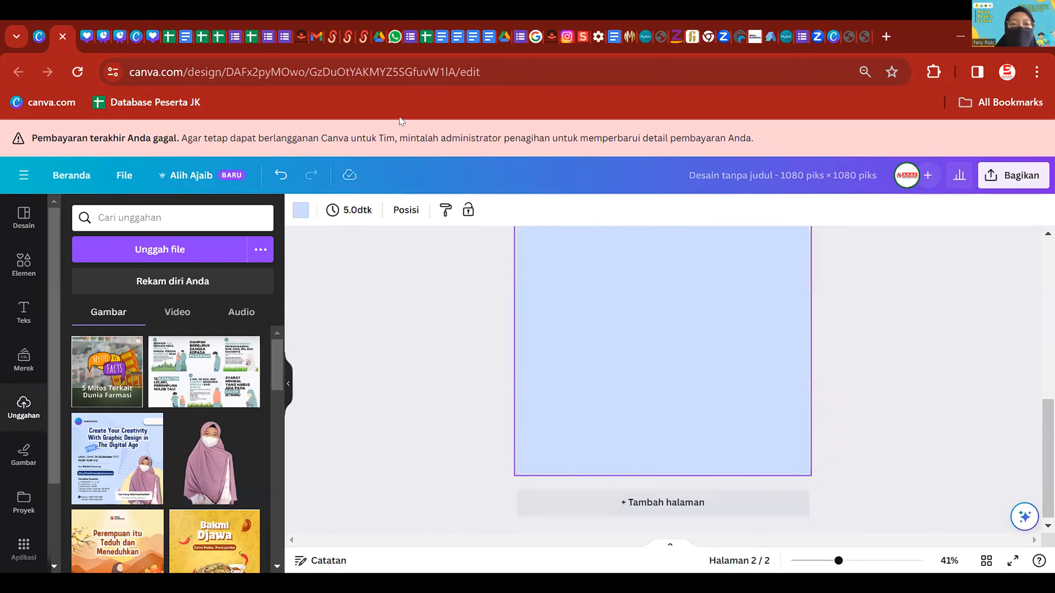
- Add a default heading to page 2, then switch to the 'Perempuan itu Teduh dan Meneduhkan' design tab
click(24, 311)
click(158, 351)
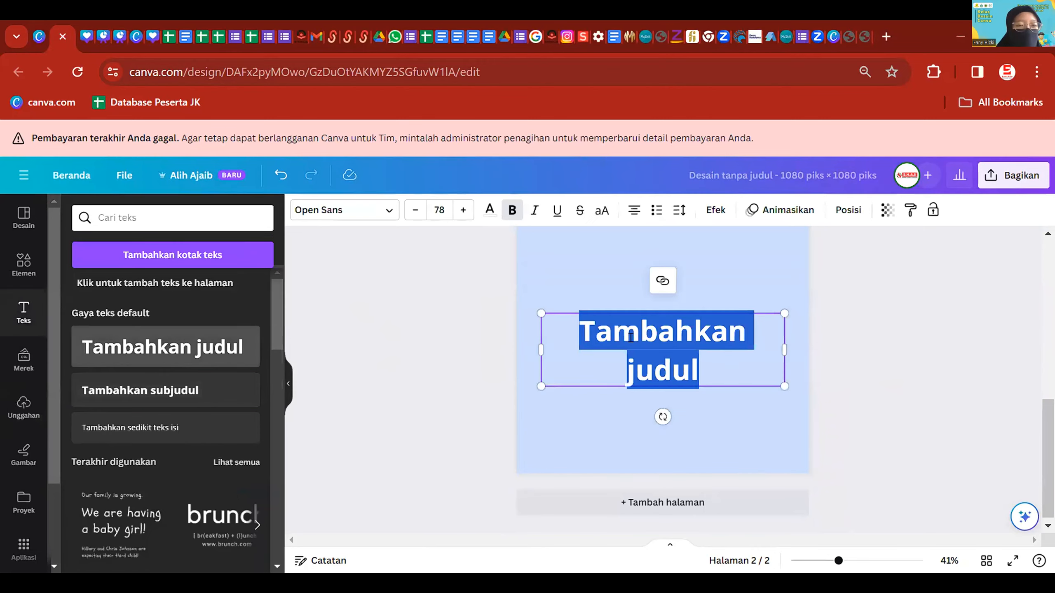
scroll(737, 390, up, 5)
scroll(737, 390, down, 1)
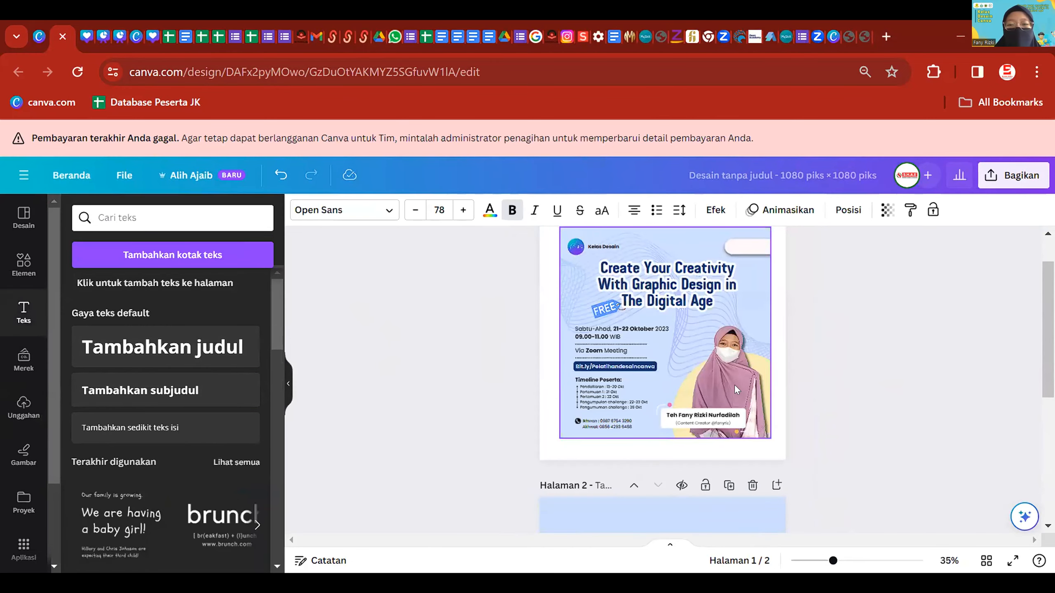
scroll(734, 385, up, 1)
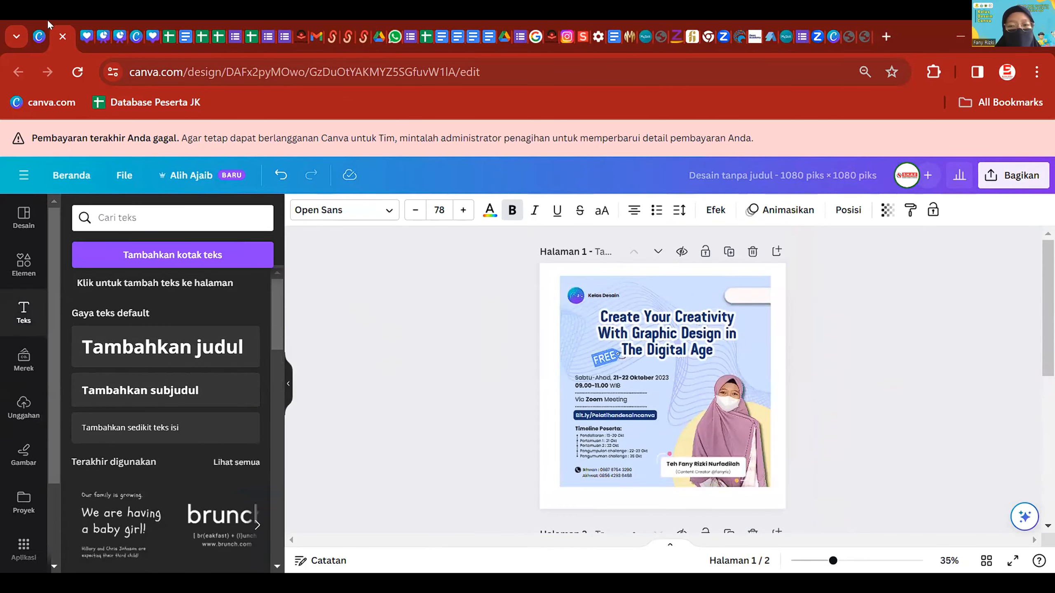
click(84, 35)
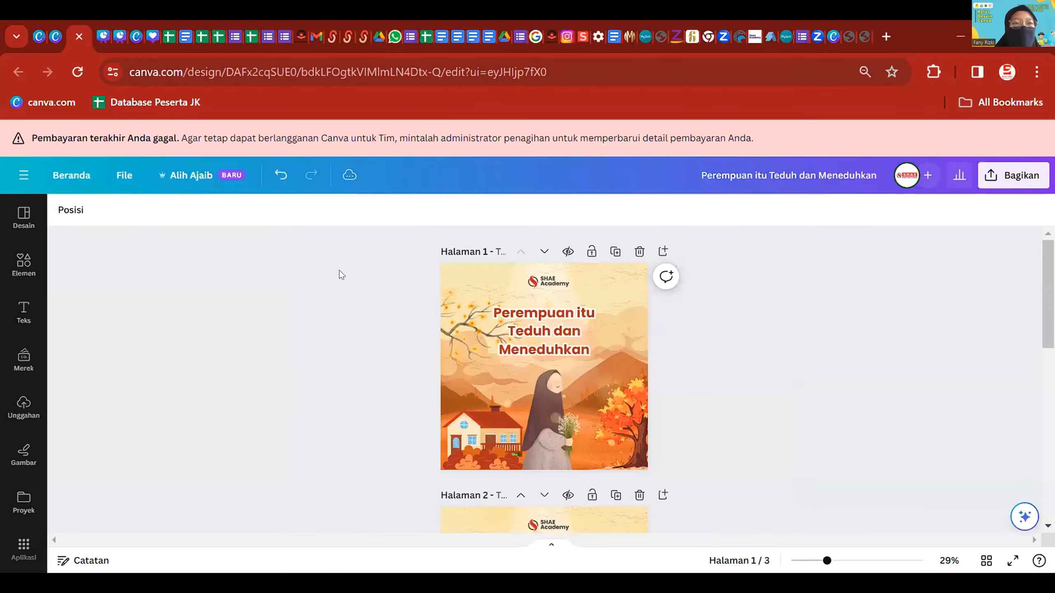
- Copy the 'Create Your Creativity…' title from another presentation's page 1, then return to Kelas Desain
click(106, 35)
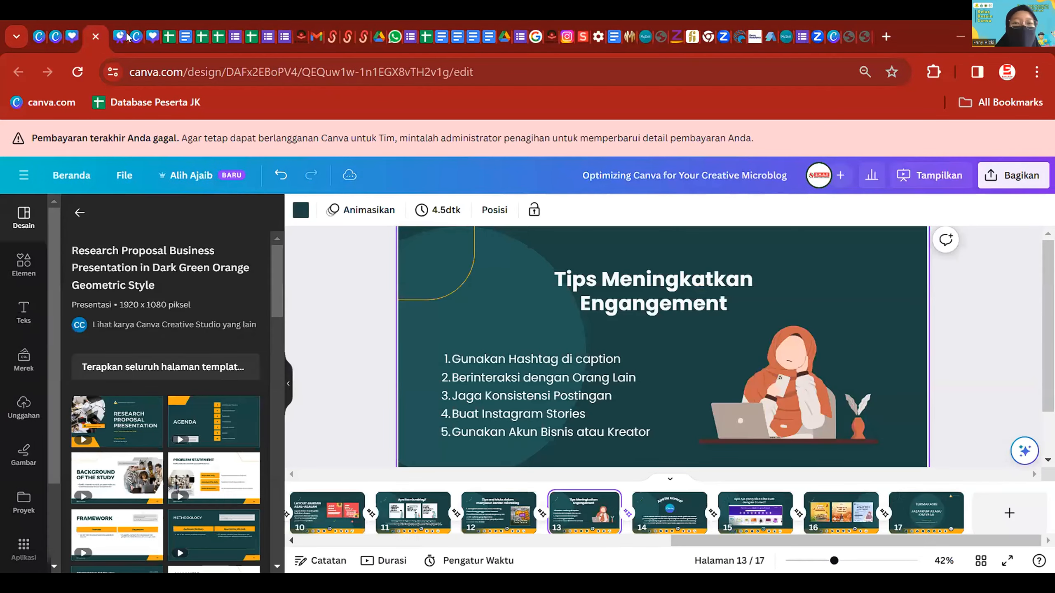
drag(720, 541, 350, 515)
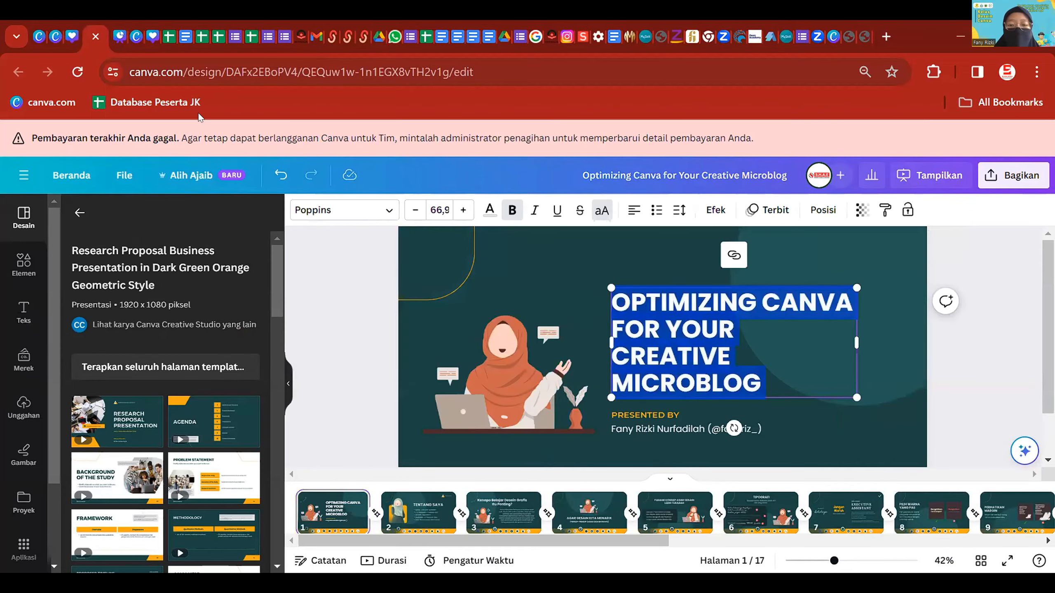
click(118, 32)
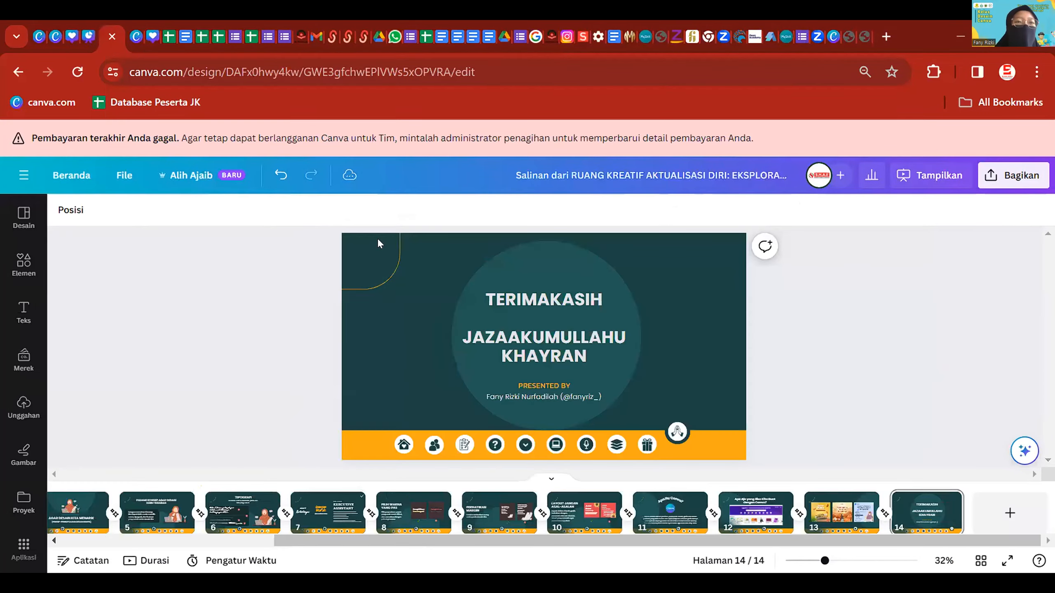
drag(589, 539, 133, 561)
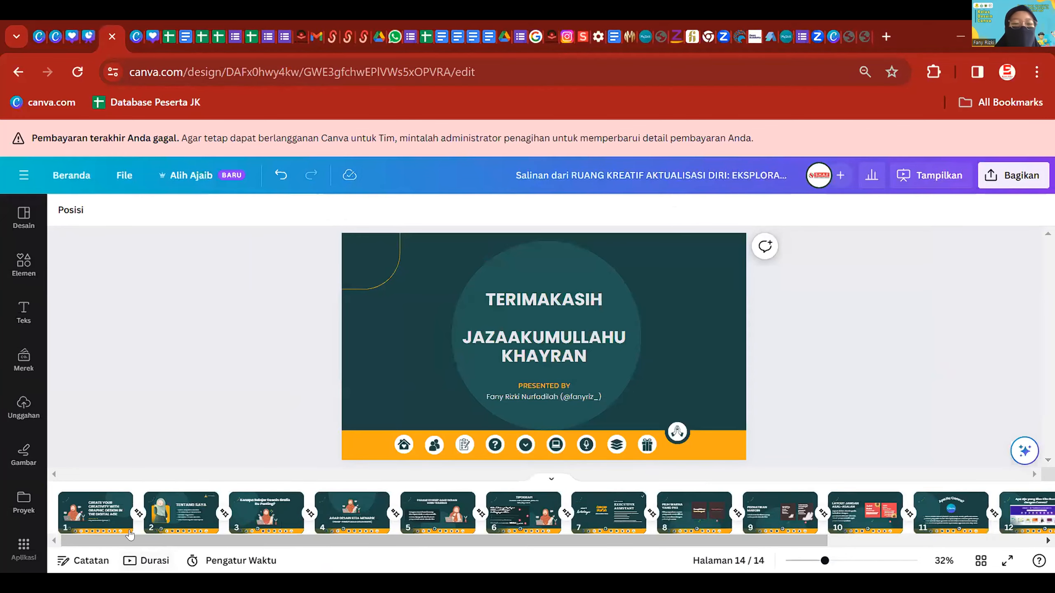
click(109, 506)
double_click(656, 316)
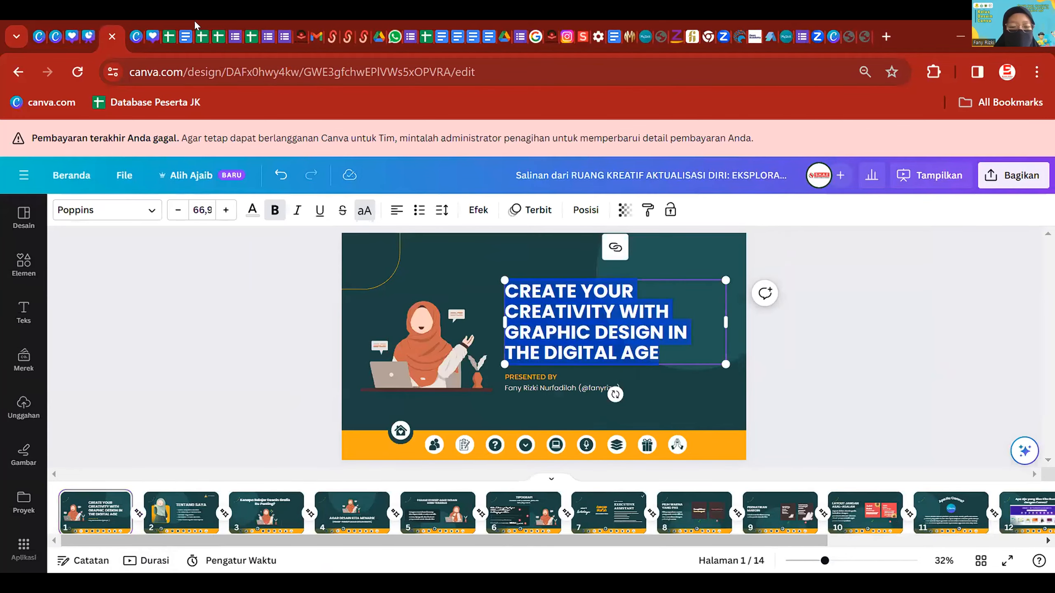
click(135, 19)
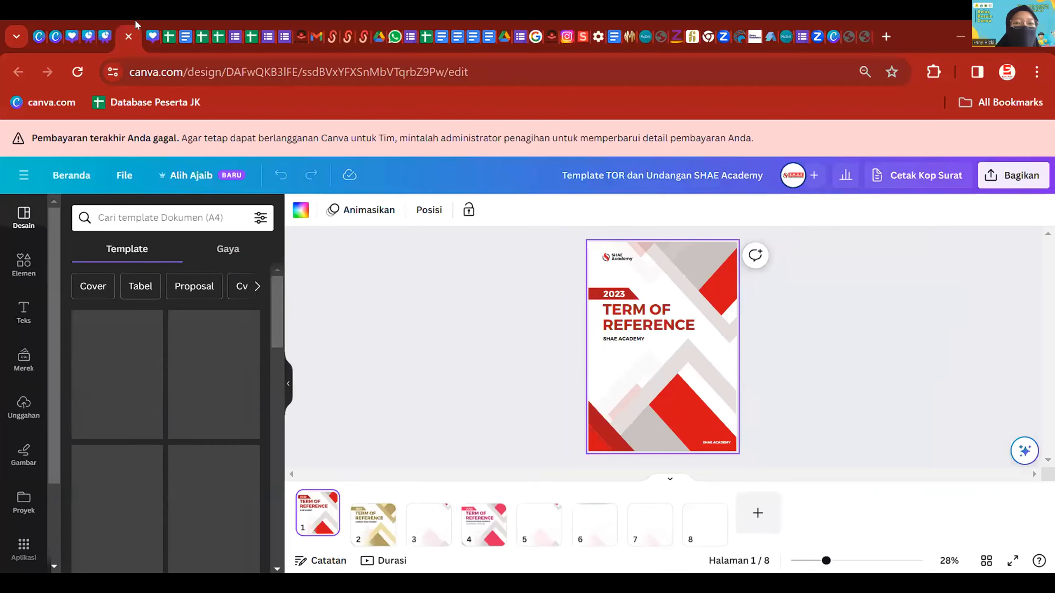
click(47, 19)
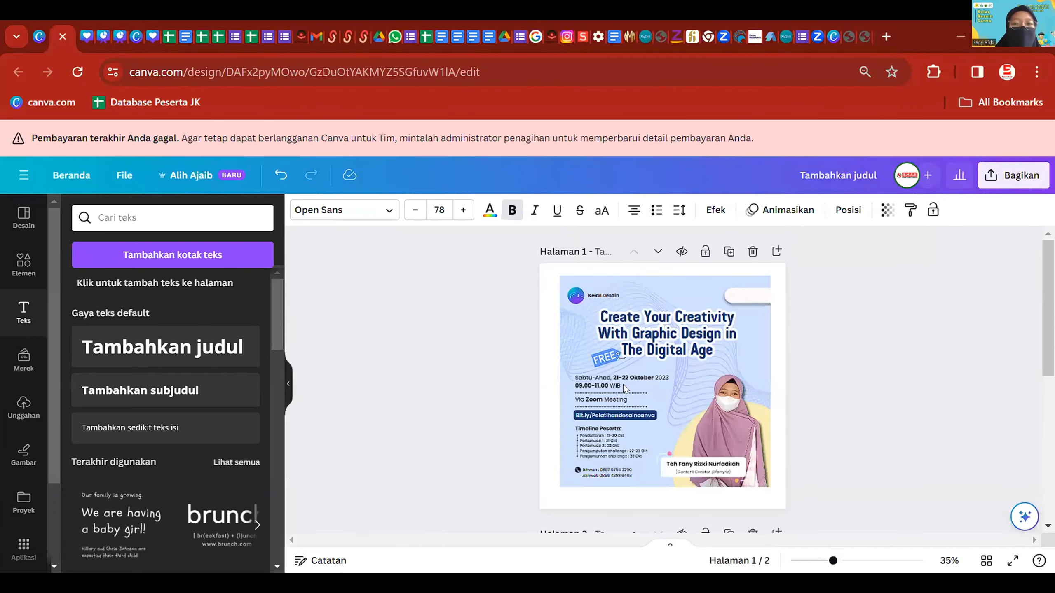
- Paste the copied title over page 2's heading, shrink it, and centre it higher on the page
scroll(626, 389, down, 6)
click(702, 378)
click(714, 352)
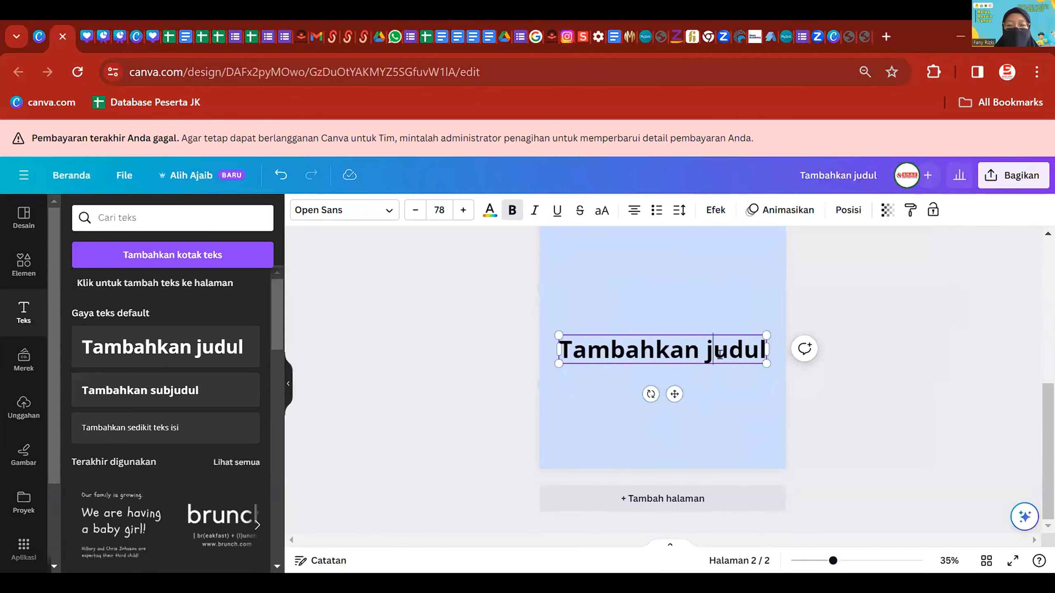
triple_click(719, 354)
text(Create Your Creativity With Graphic Design in The Digital Age)
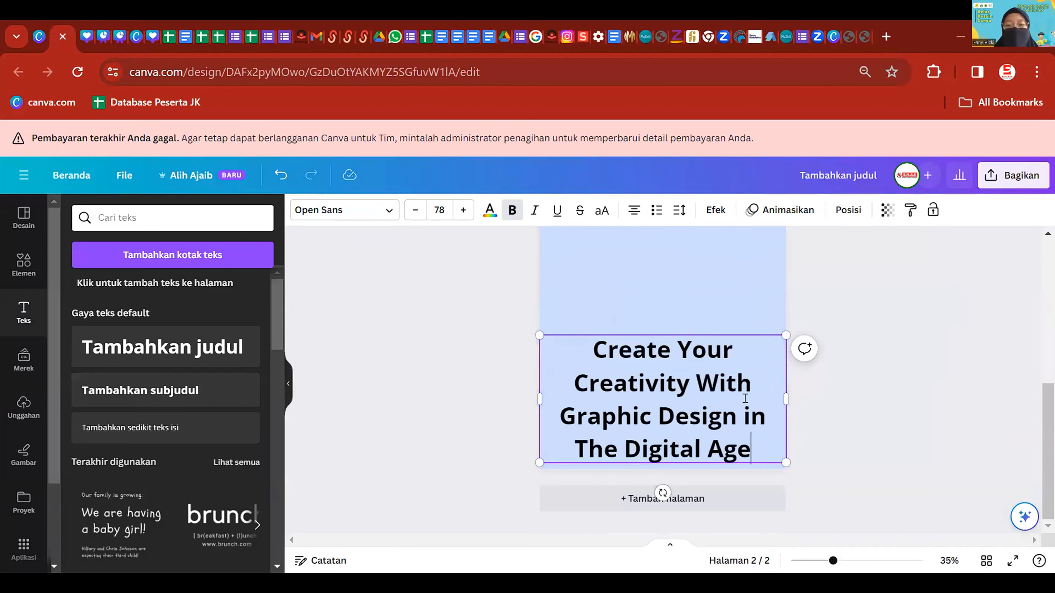
drag(738, 426, 732, 328)
scroll(732, 328, down, 3)
scroll(816, 356, up, 5)
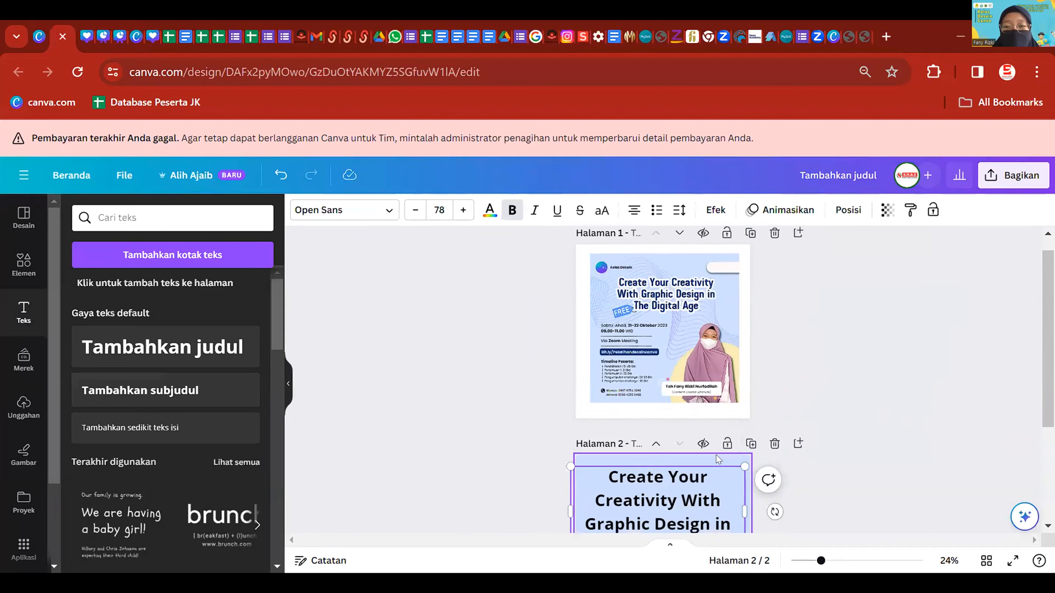
scroll(705, 415, down, 2)
drag(743, 489, 715, 474)
drag(652, 436, 664, 436)
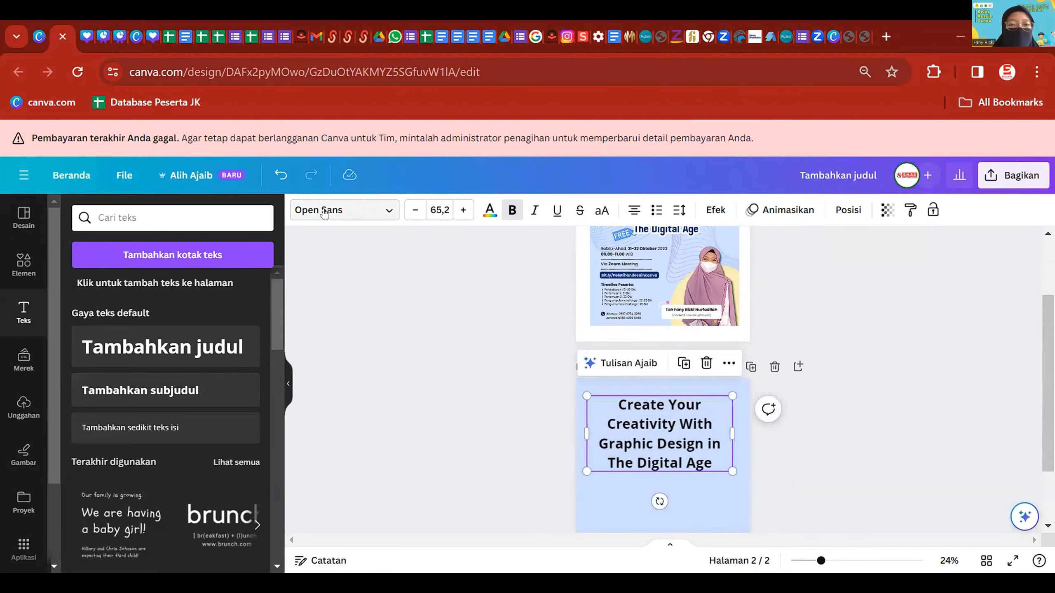
- Set the title font to Bebas Neue Cyrillic and narrow the box to three lines
click(373, 212)
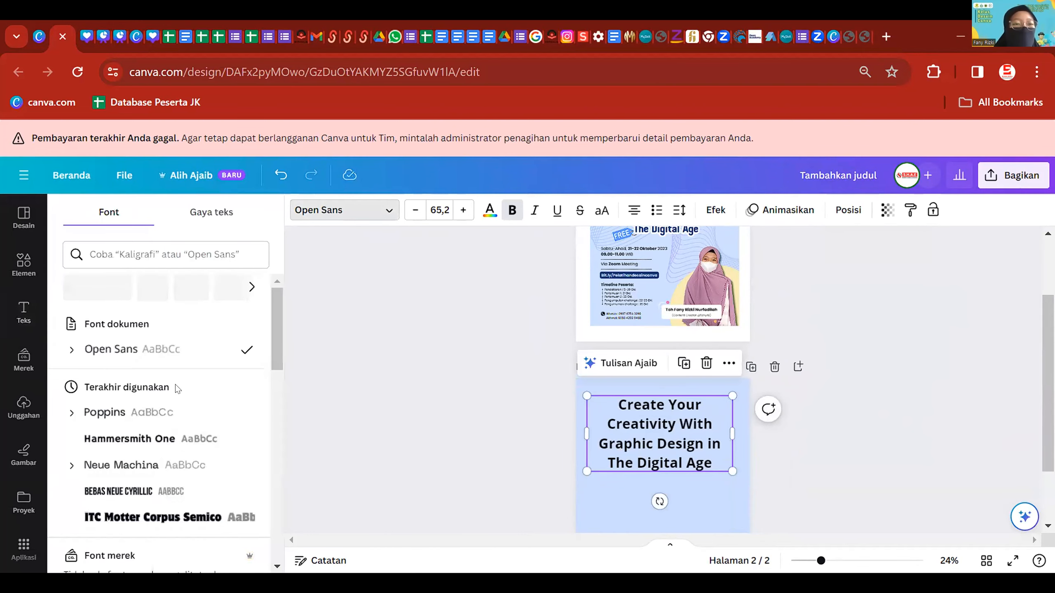
click(167, 441)
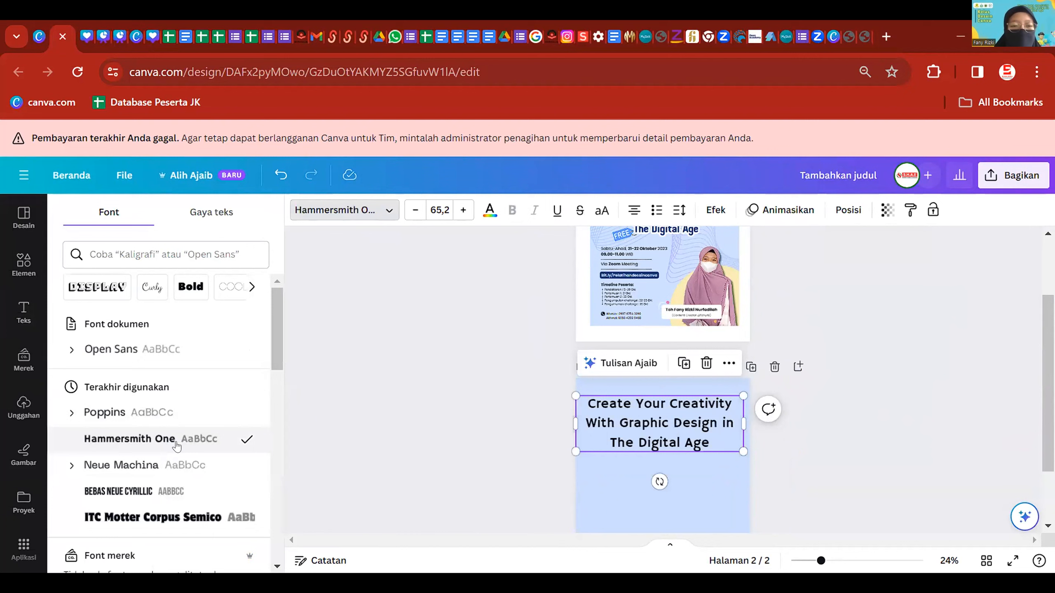
click(190, 475)
click(194, 494)
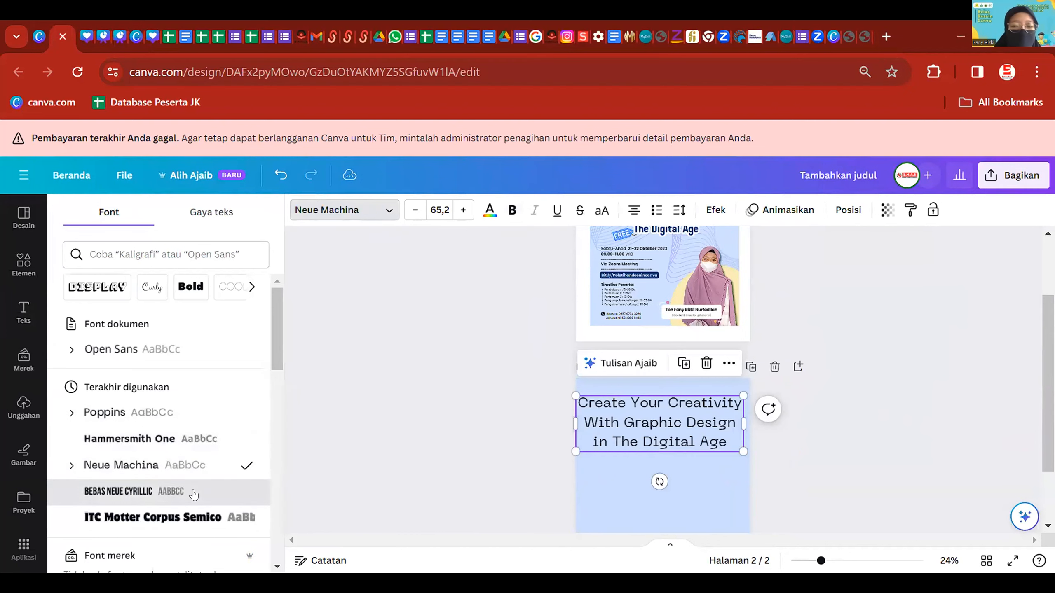
scroll(201, 449, down, 2)
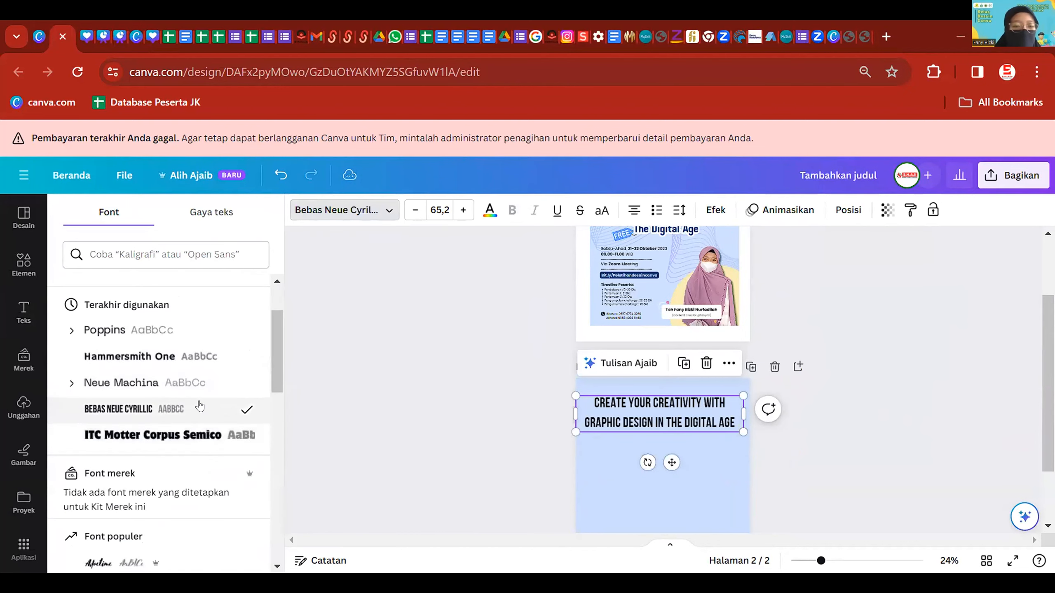
scroll(177, 424, down, 2)
scroll(176, 423, up, 4)
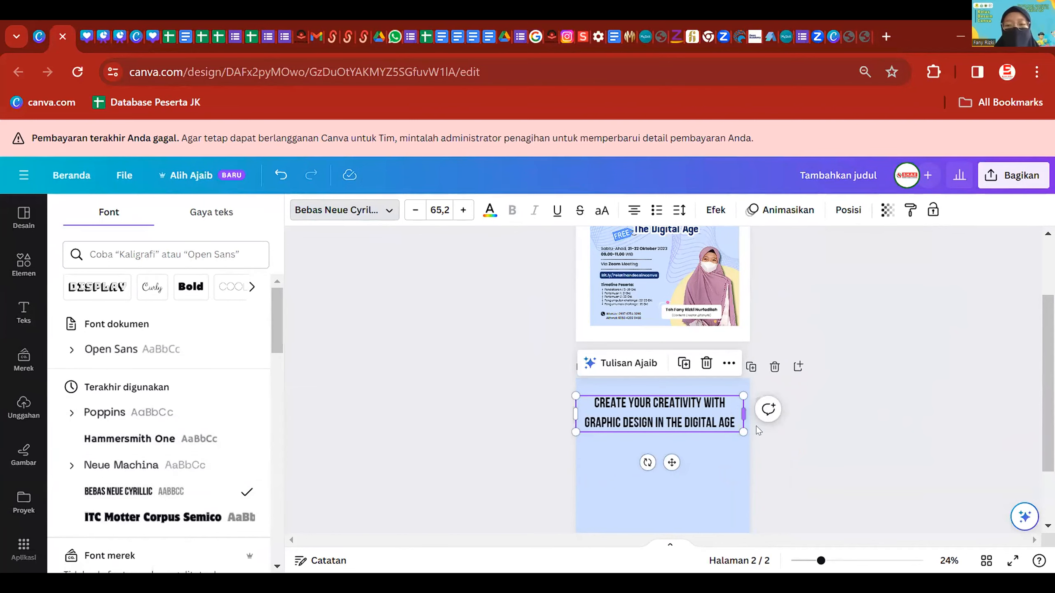
drag(743, 413, 698, 416)
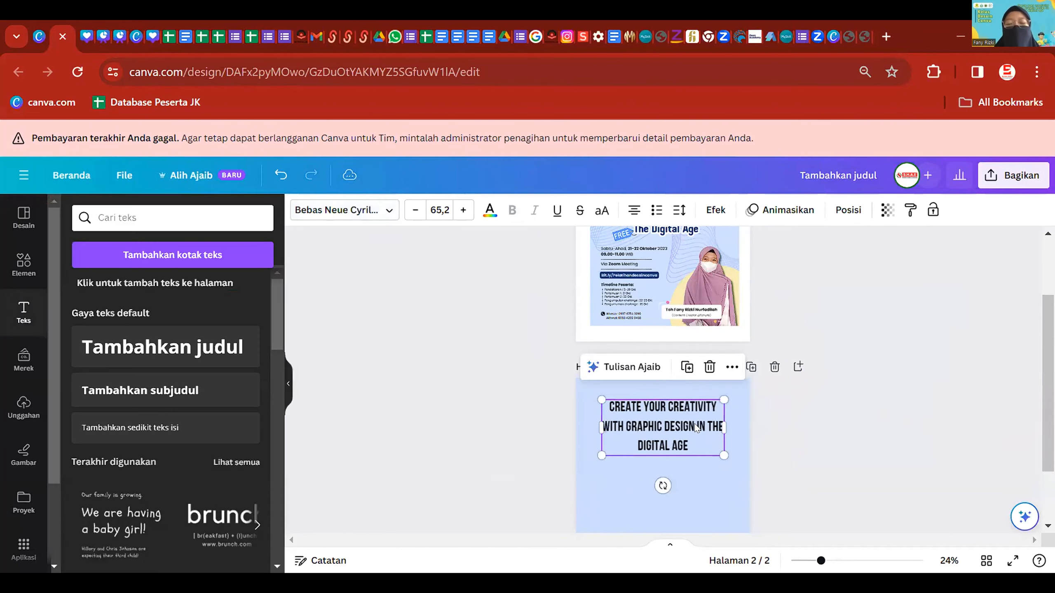
scroll(766, 405, up, 5)
scroll(766, 405, up, 3)
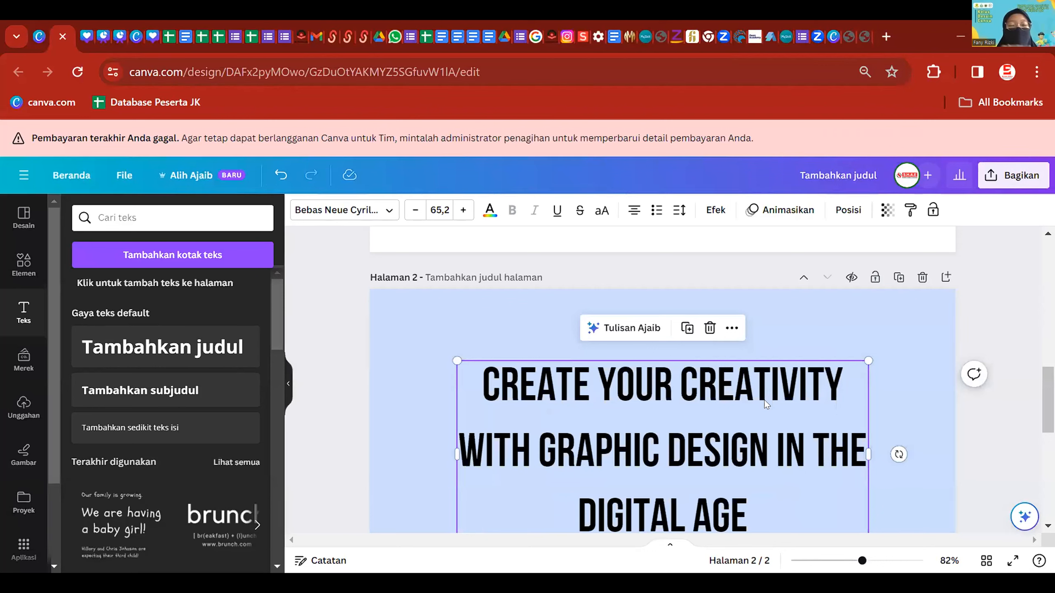
- Tighten the headline's line and letter spacing and nudge it slightly down
click(674, 211)
mouse_move(743, 300)
mouse_down()
mouse_move(719, 300)
mouse_move(823, 299)
mouse_move(727, 300)
mouse_up()
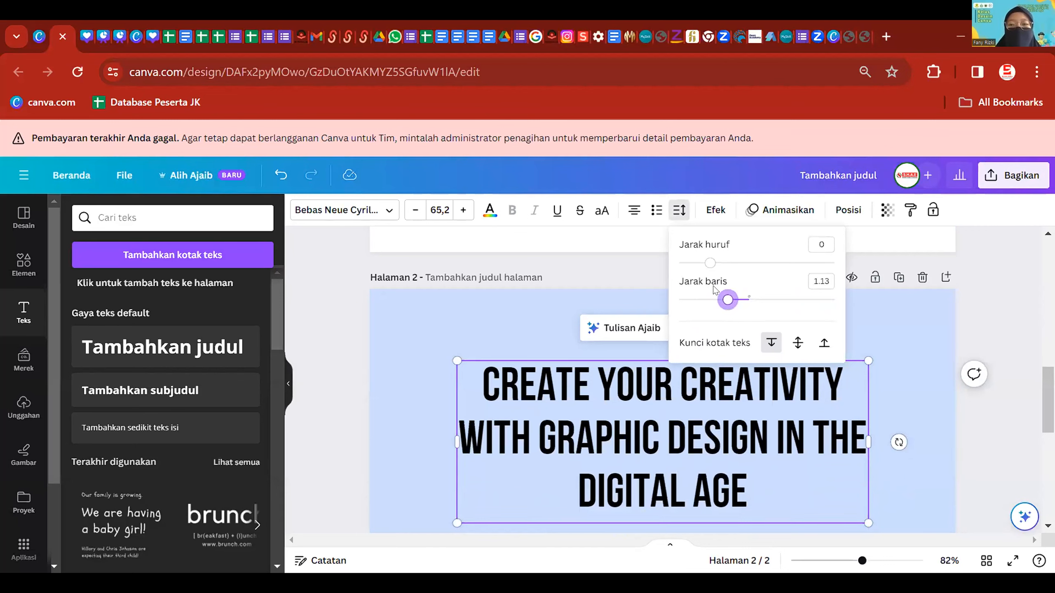
mouse_move(707, 264)
mouse_down()
mouse_move(767, 270)
mouse_move(710, 272)
mouse_up()
click(916, 334)
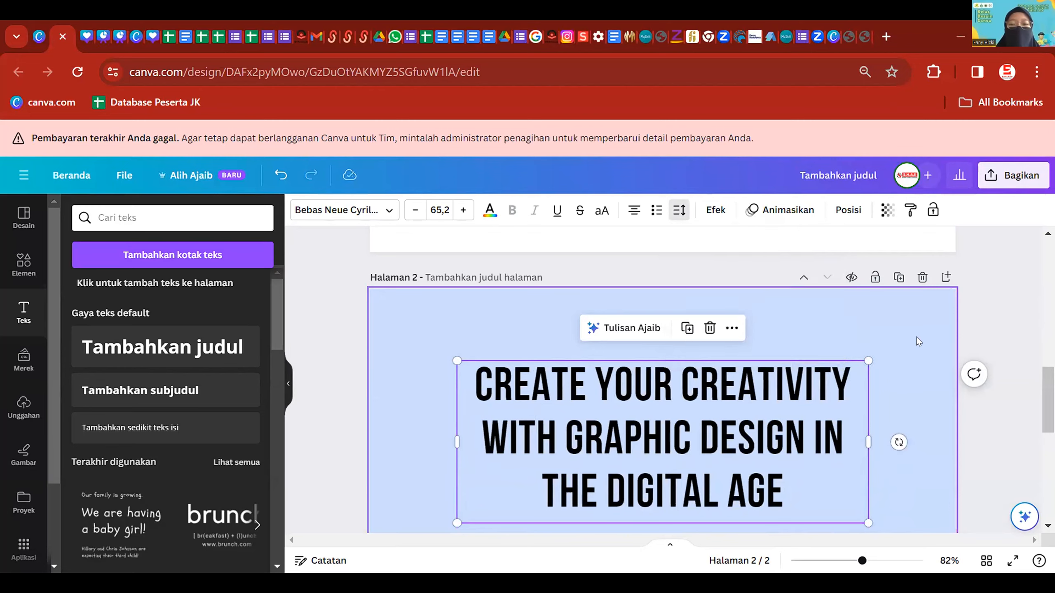
click(917, 332)
scroll(917, 336, down, 3)
click(933, 412)
drag(681, 367, 681, 375)
scroll(706, 378, up, 2)
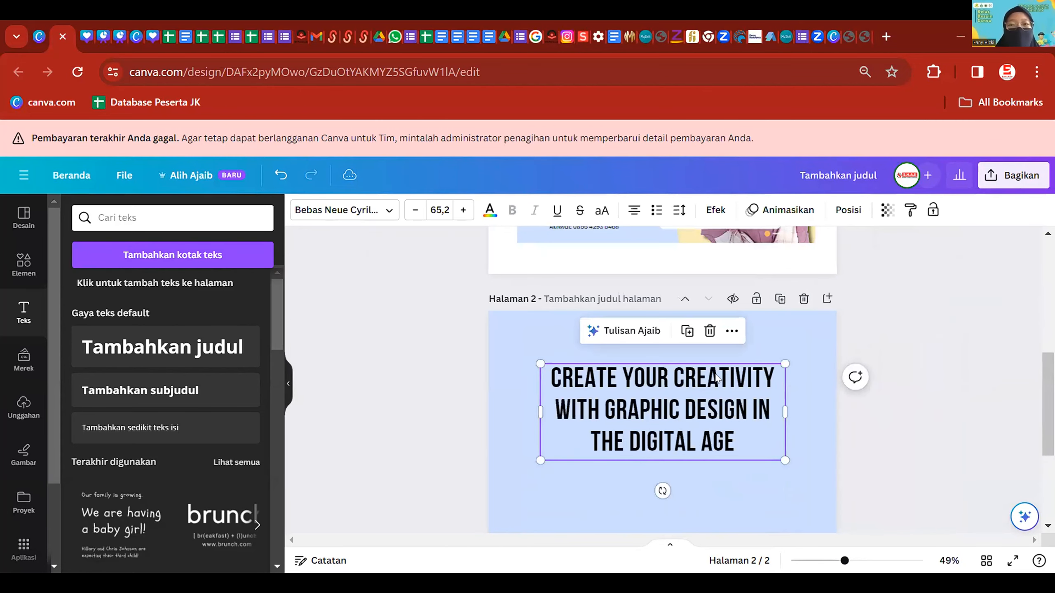
- Apply the Kerangka outline effect with thickness about 113 in white
click(716, 210)
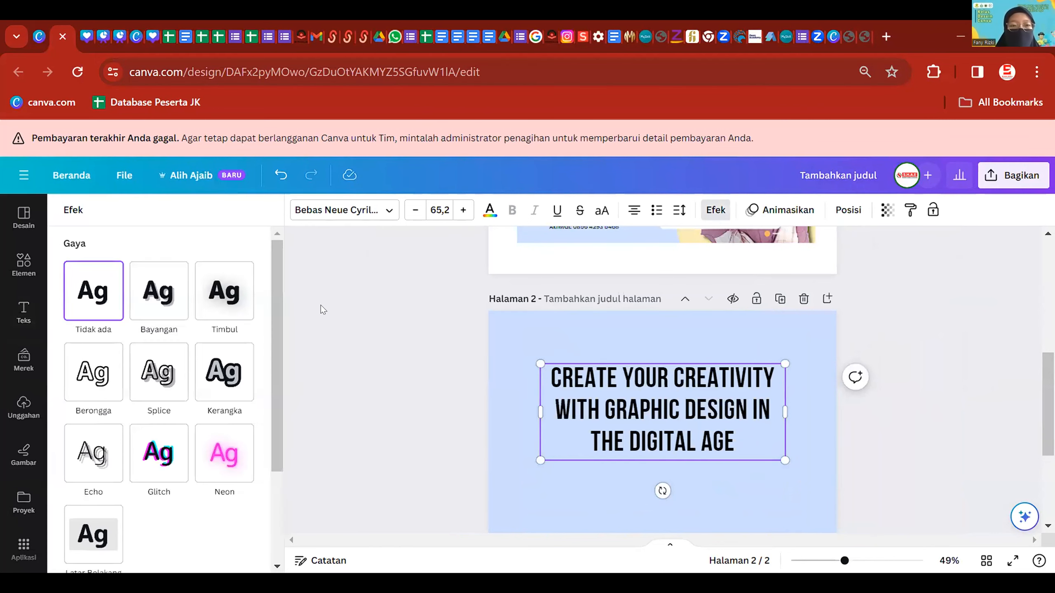
click(226, 384)
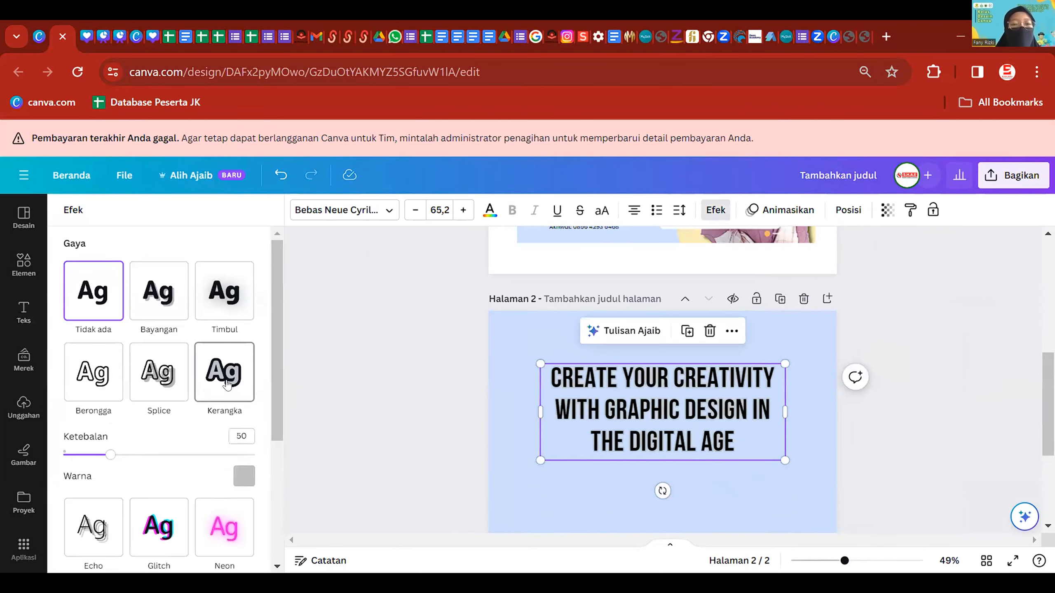
drag(112, 456, 170, 454)
click(244, 476)
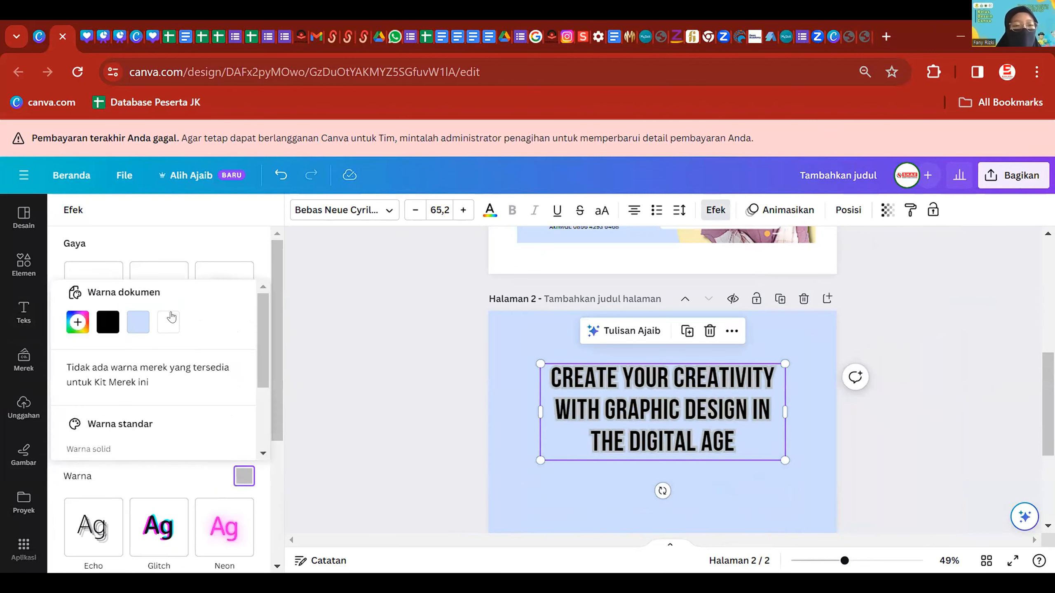
click(167, 323)
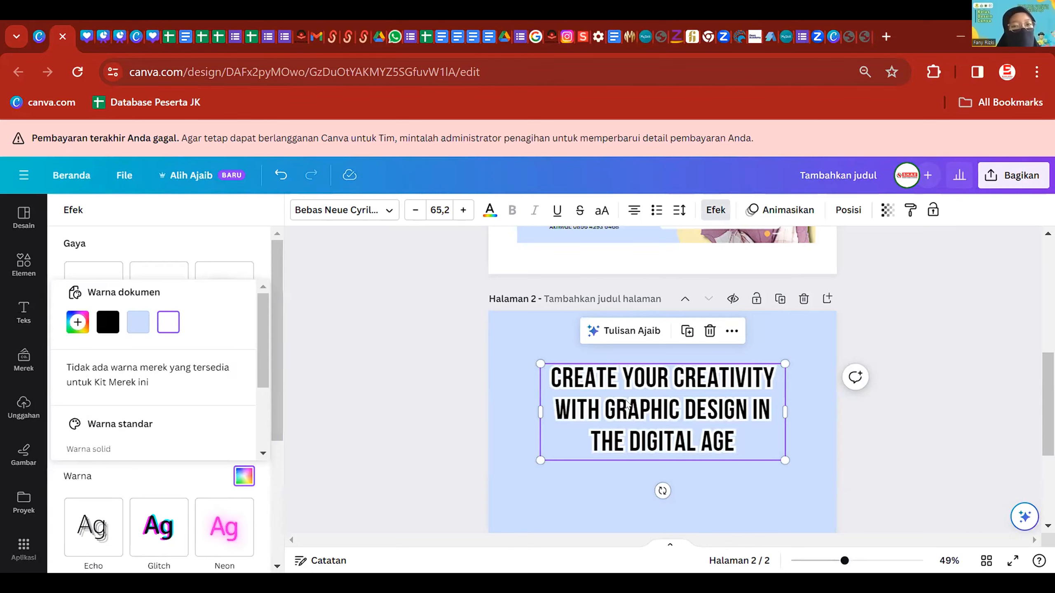
click(480, 227)
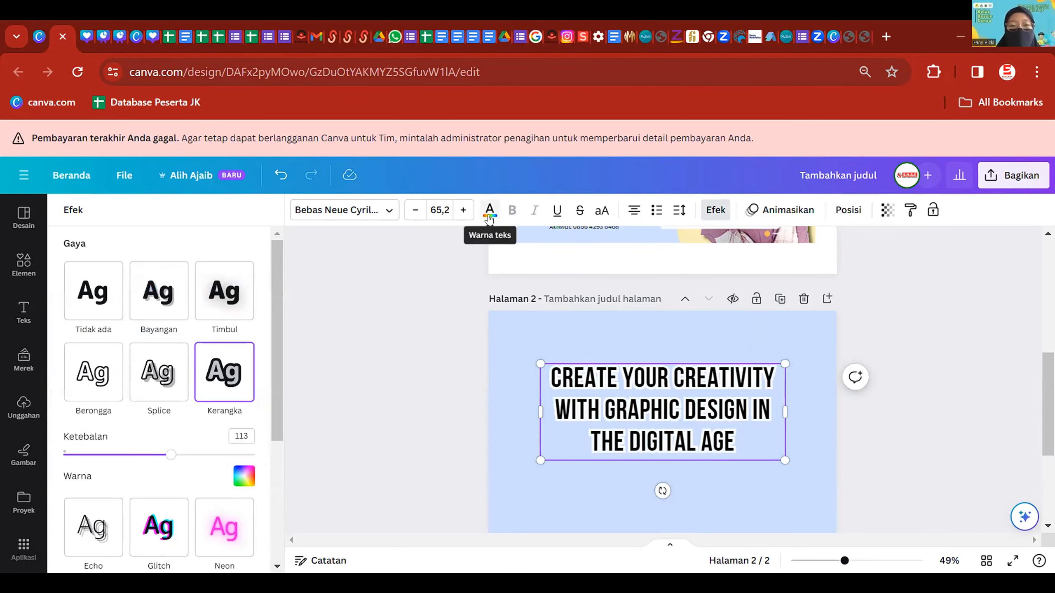
- Make the headline letters navy using the dark blue photo colour
click(489, 212)
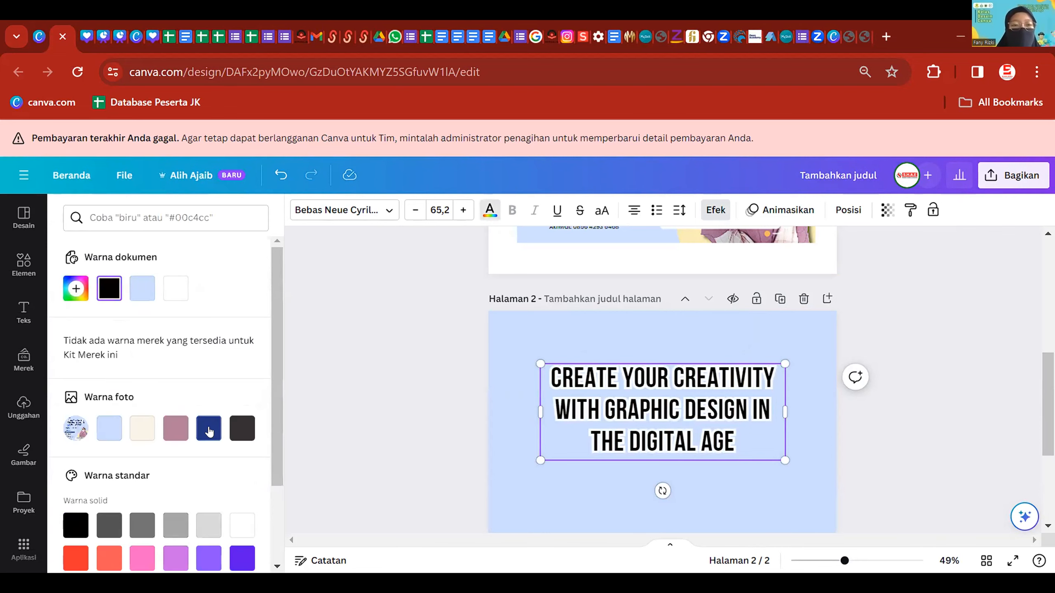
click(209, 430)
click(505, 391)
click(581, 388)
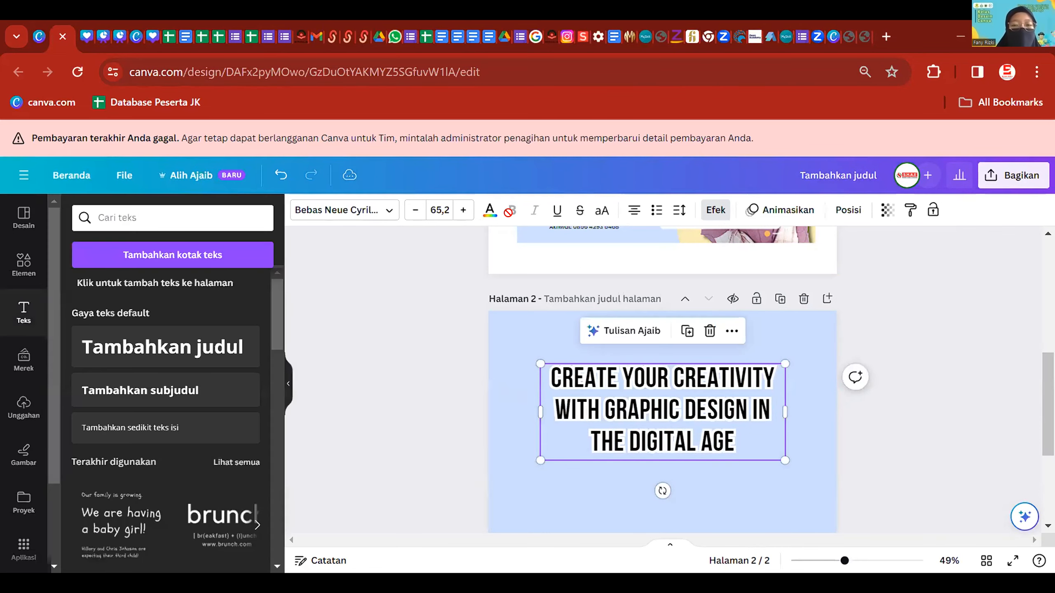
click(490, 211)
click(209, 429)
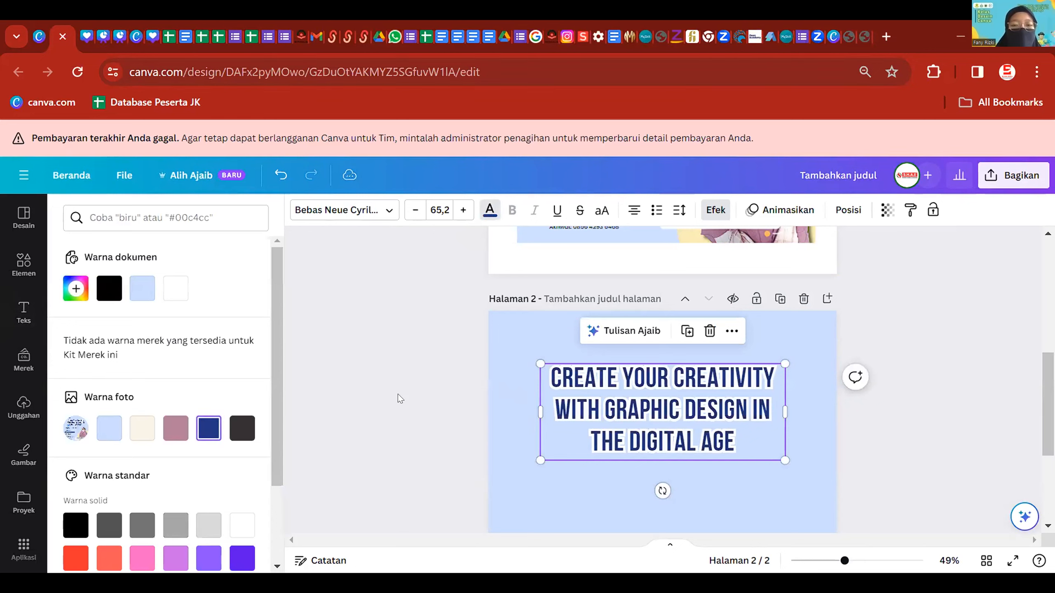
click(461, 399)
scroll(898, 412, down, 5)
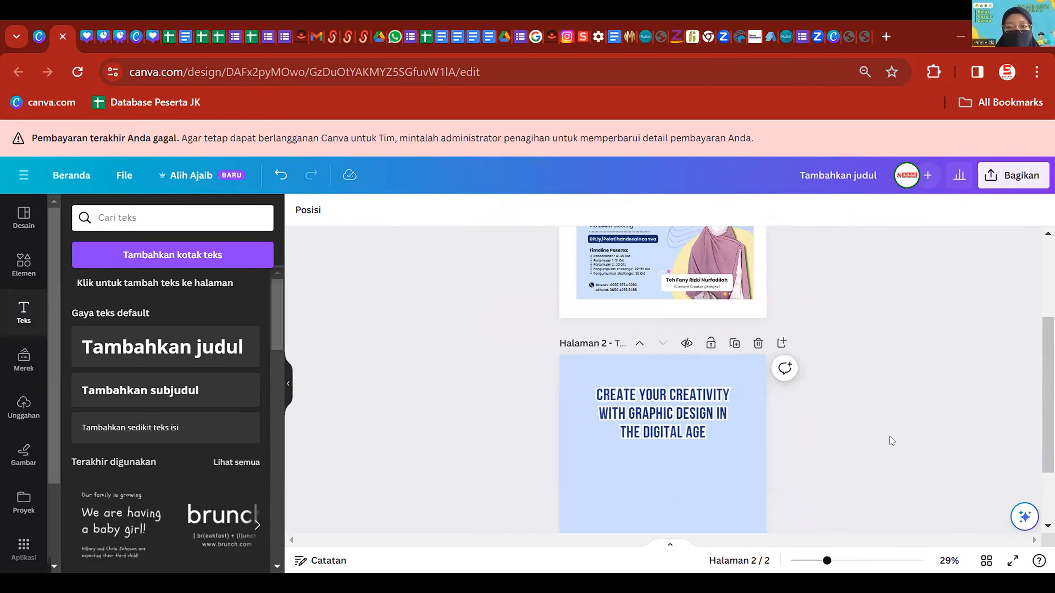
scroll(890, 437, down, 3)
- Add a circle shape, enlarge it and move it partly off page 2's bottom-right corner
scroll(839, 417, up, 3)
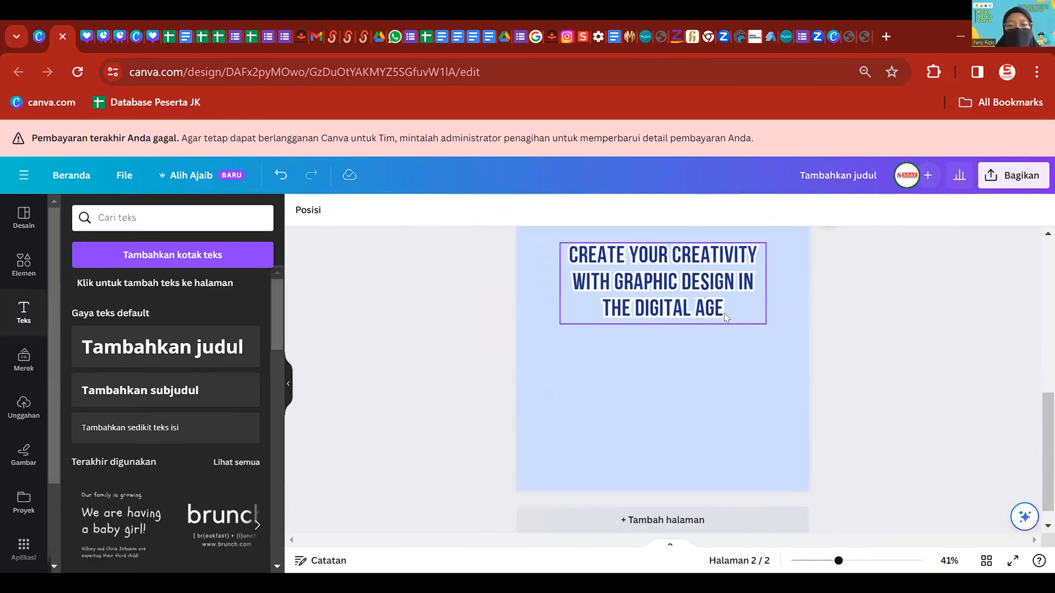
click(19, 273)
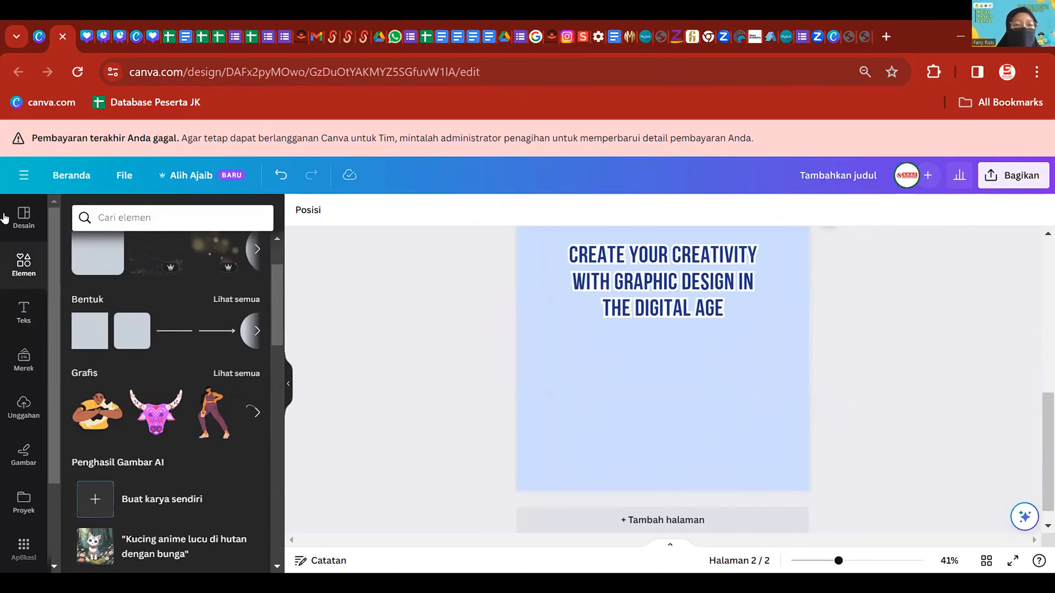
scroll(75, 335, up, 2)
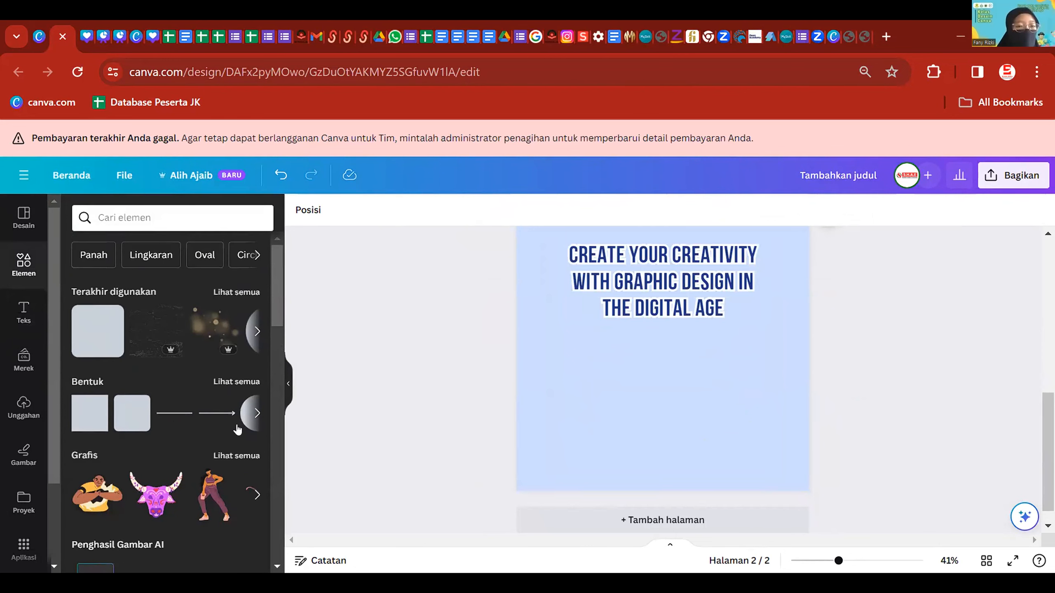
click(249, 418)
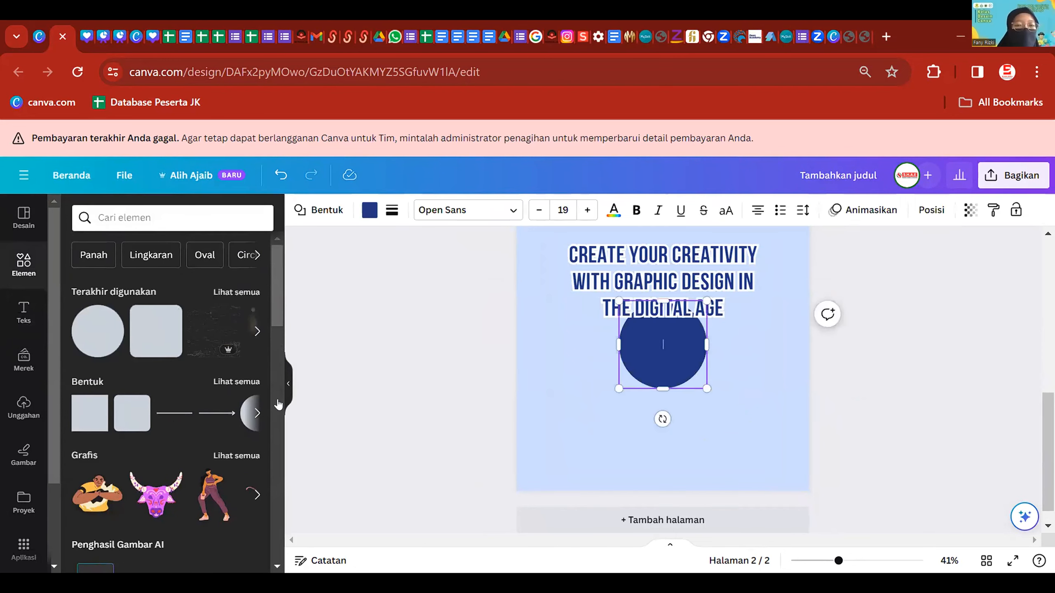
drag(706, 389, 816, 476)
drag(730, 407, 747, 432)
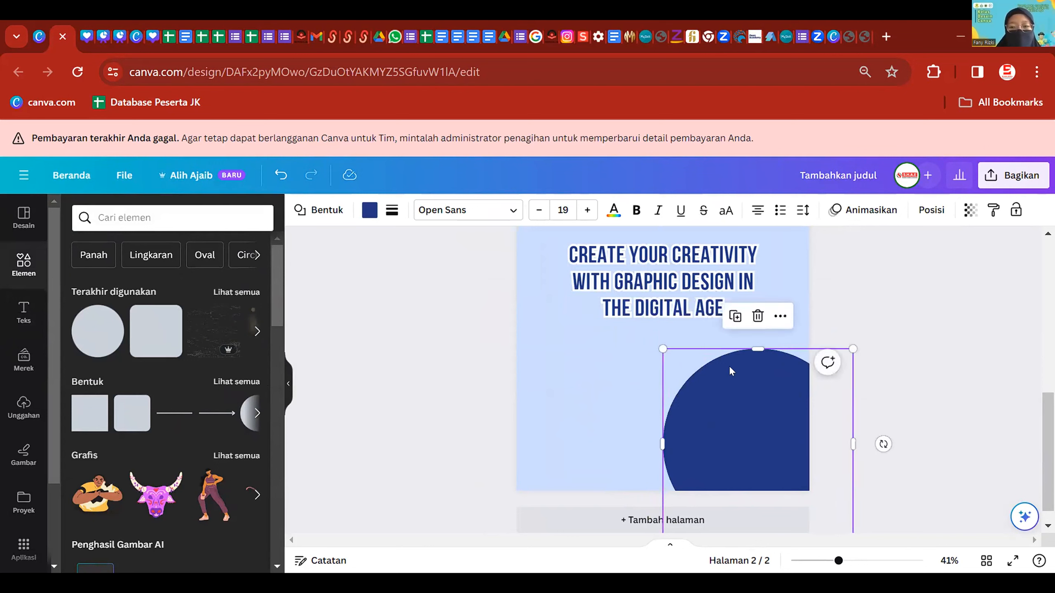
- Recolour the circle's fill to cream #f9f4e6
click(369, 211)
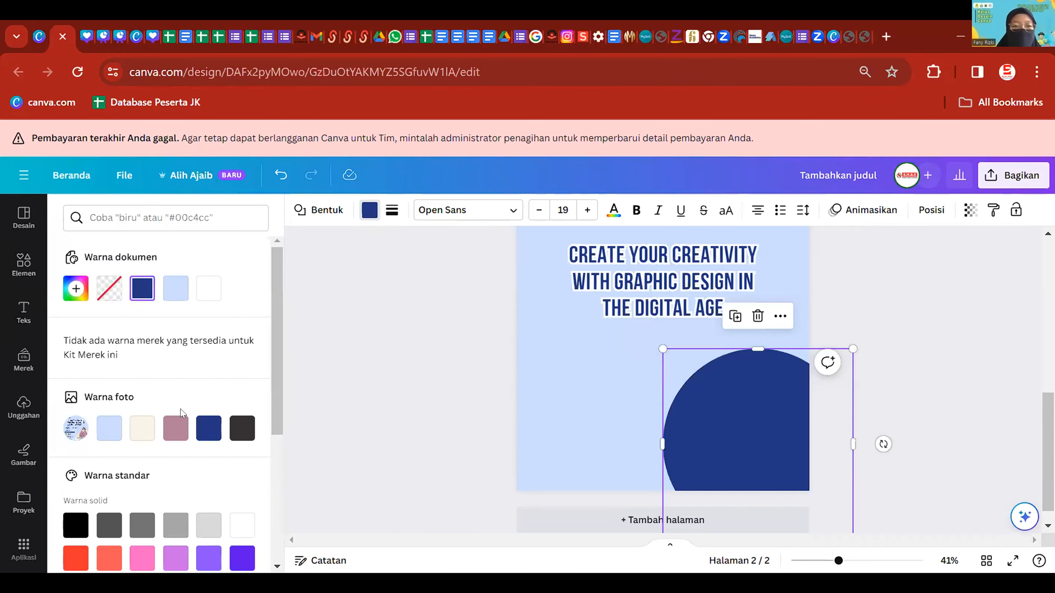
click(140, 432)
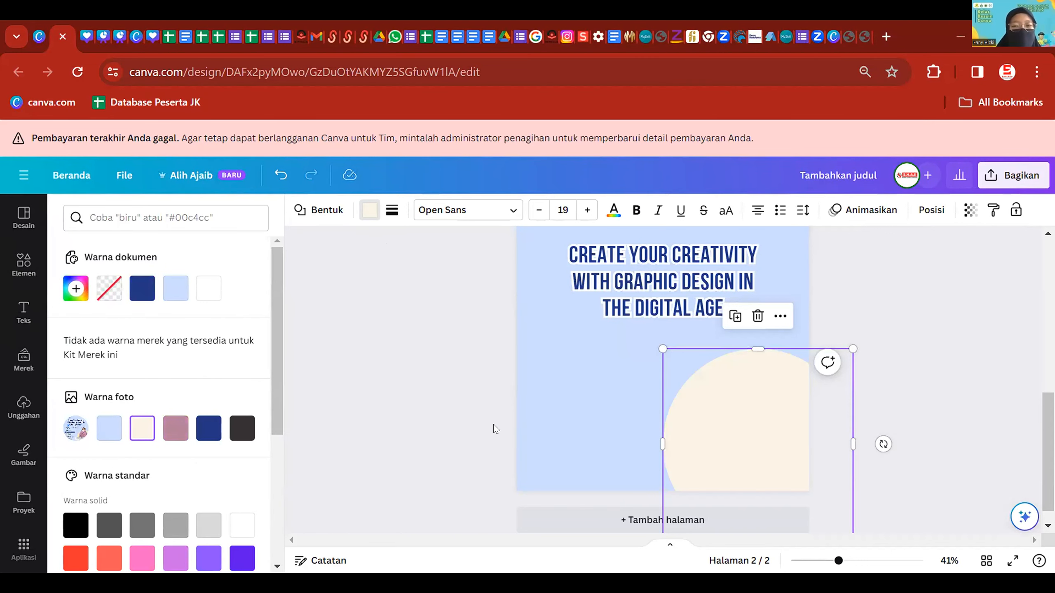
click(488, 400)
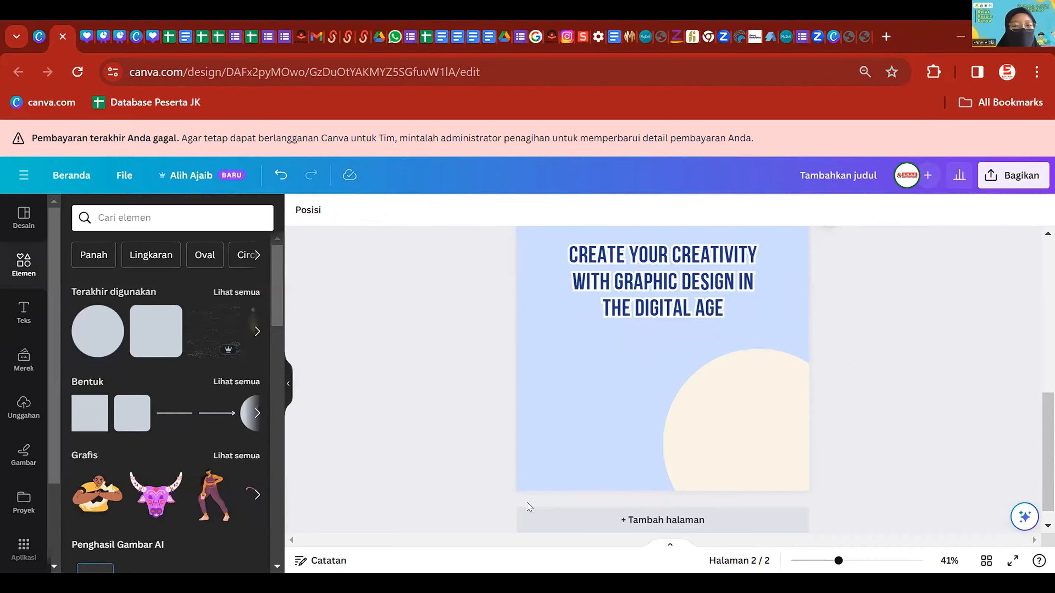
- Drag the uploaded hijab portrait onto page 2, then nudge and shrink it over the cream circle
click(23, 406)
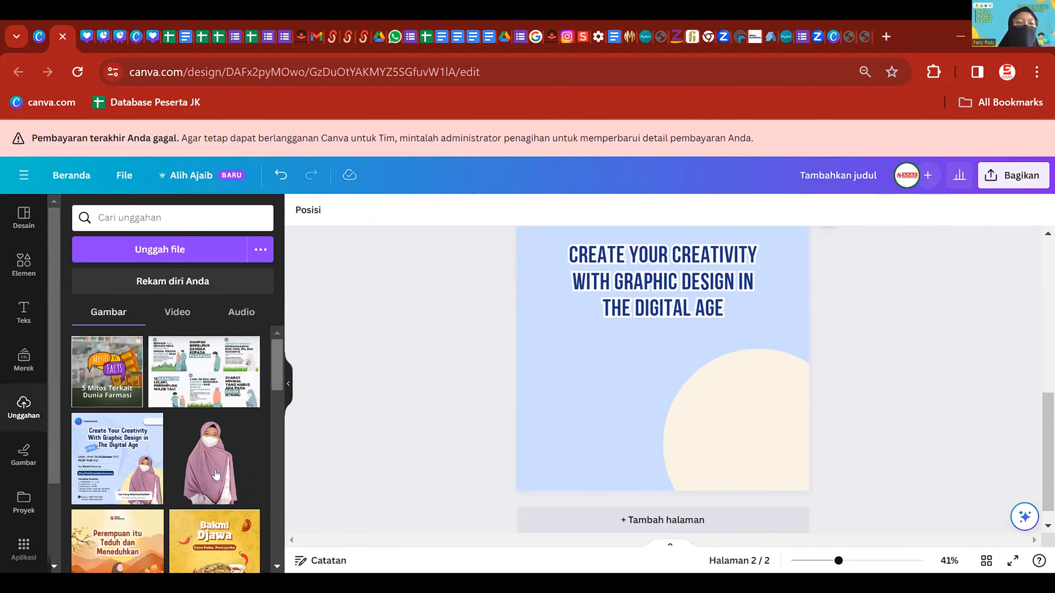
drag(212, 461, 743, 444)
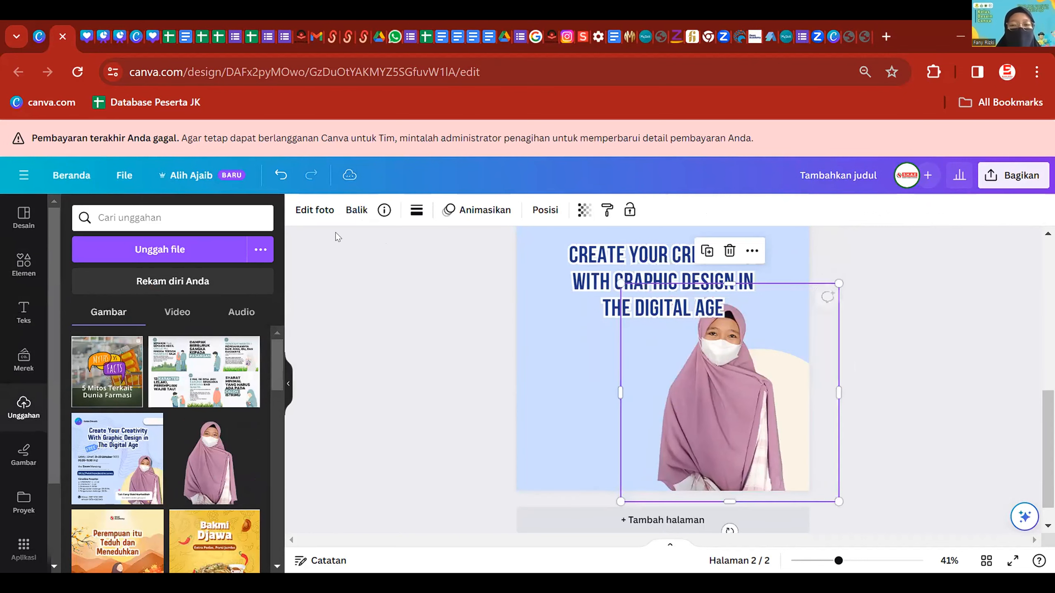
click(314, 210)
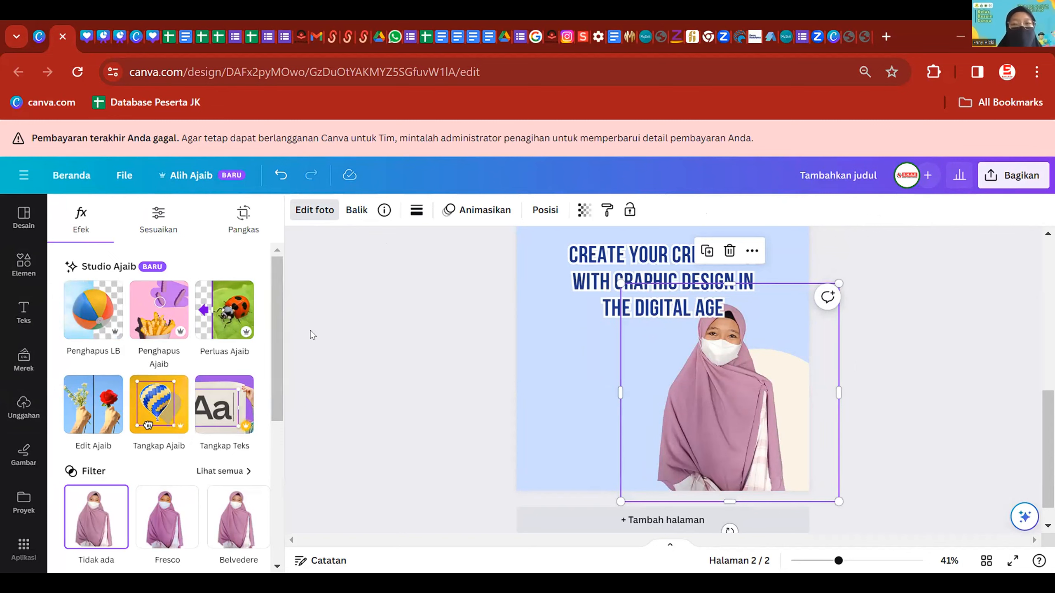
mouse_move(716, 415)
mouse_down()
mouse_move(745, 416)
mouse_move(729, 415)
mouse_up()
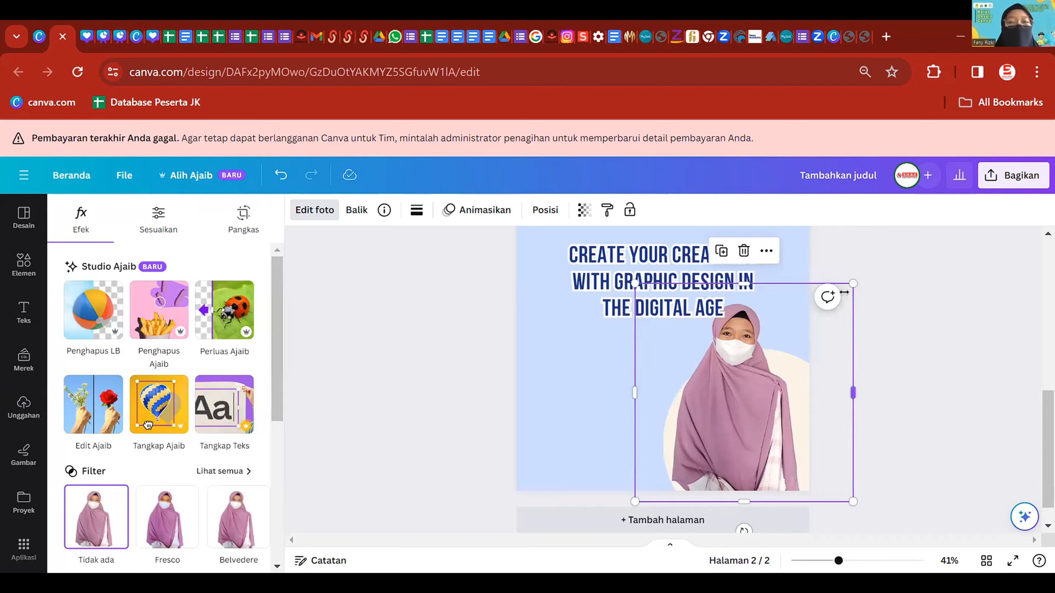
drag(841, 292, 812, 322)
- Shift the photo further right, then search Elements graphics for 'label' and add the white label
drag(749, 429, 771, 425)
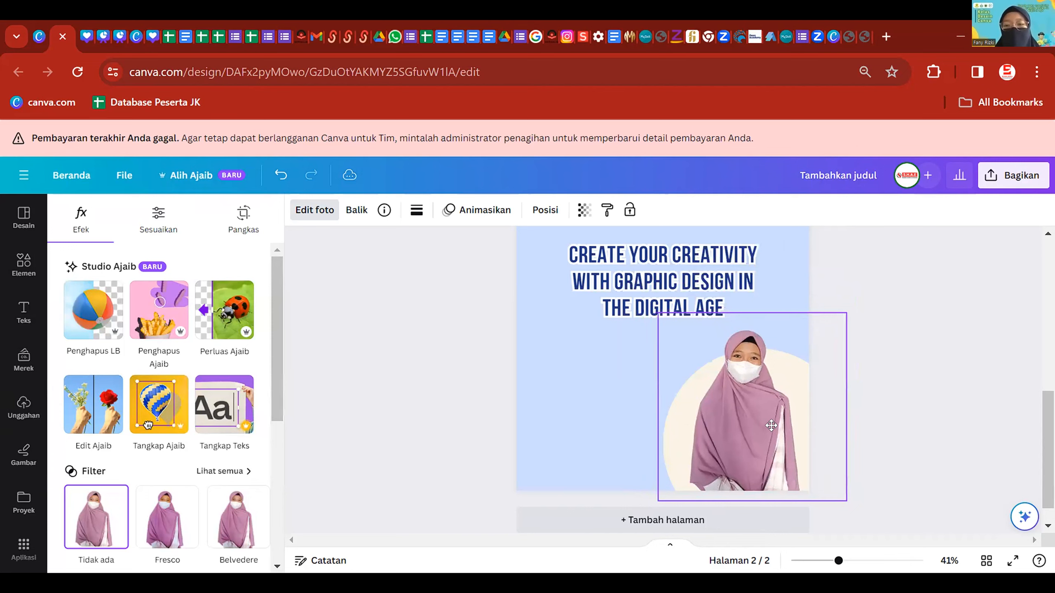
click(5, 319)
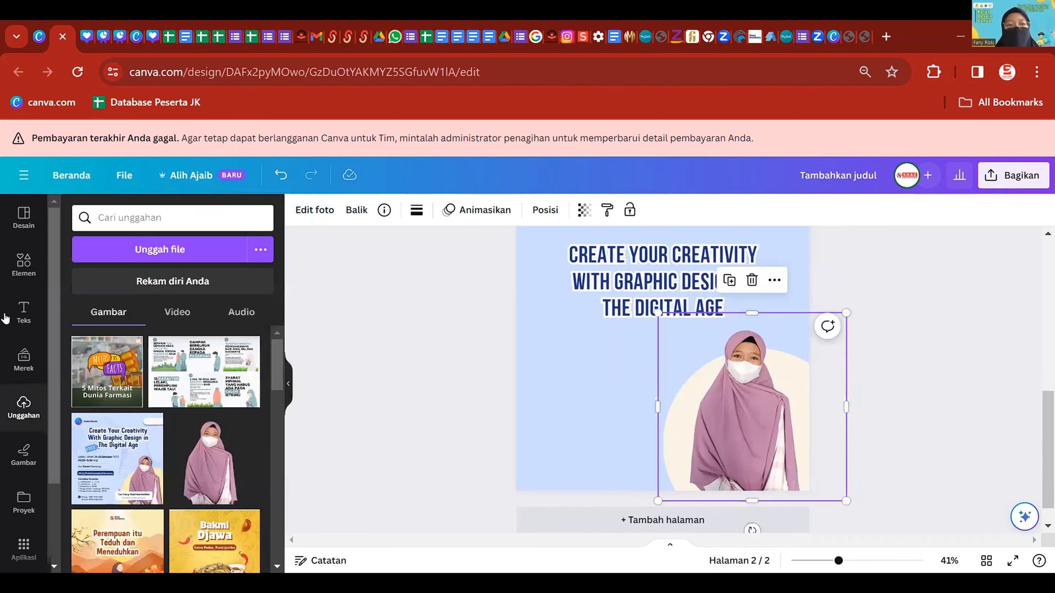
click(14, 258)
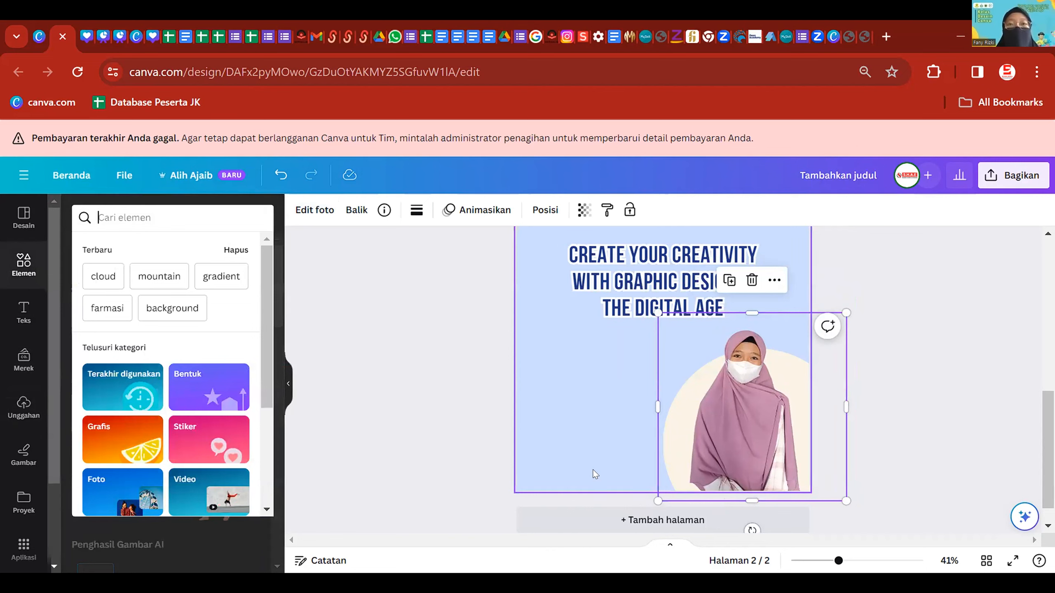
text(label)
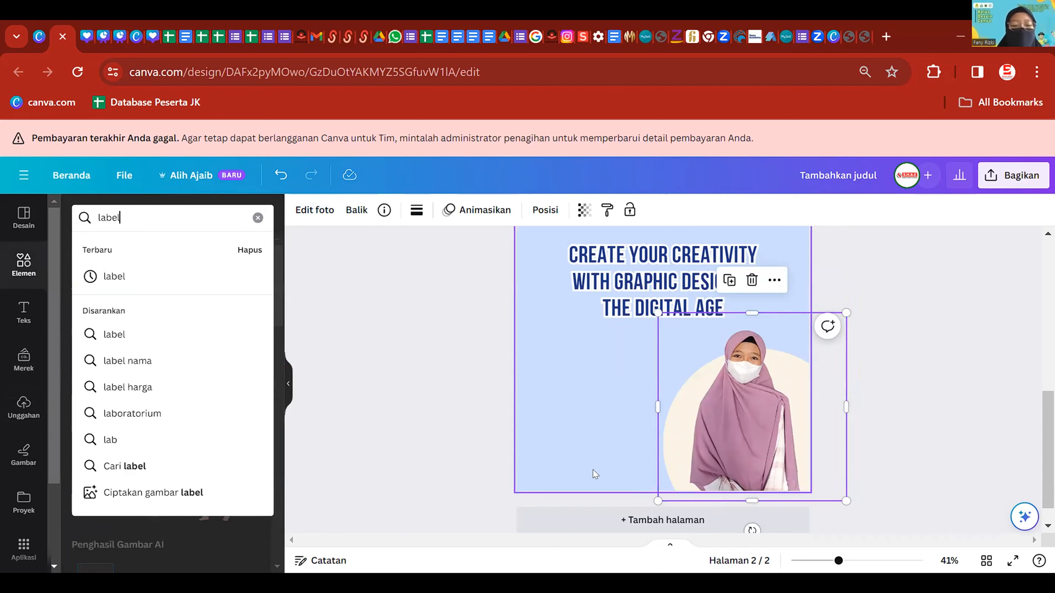
key(Return)
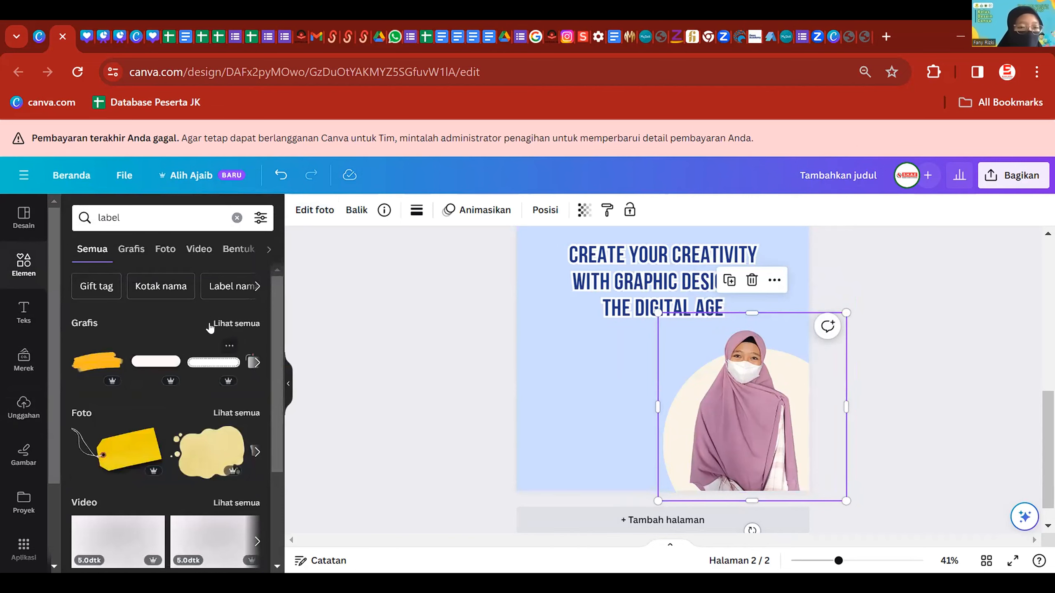
click(222, 322)
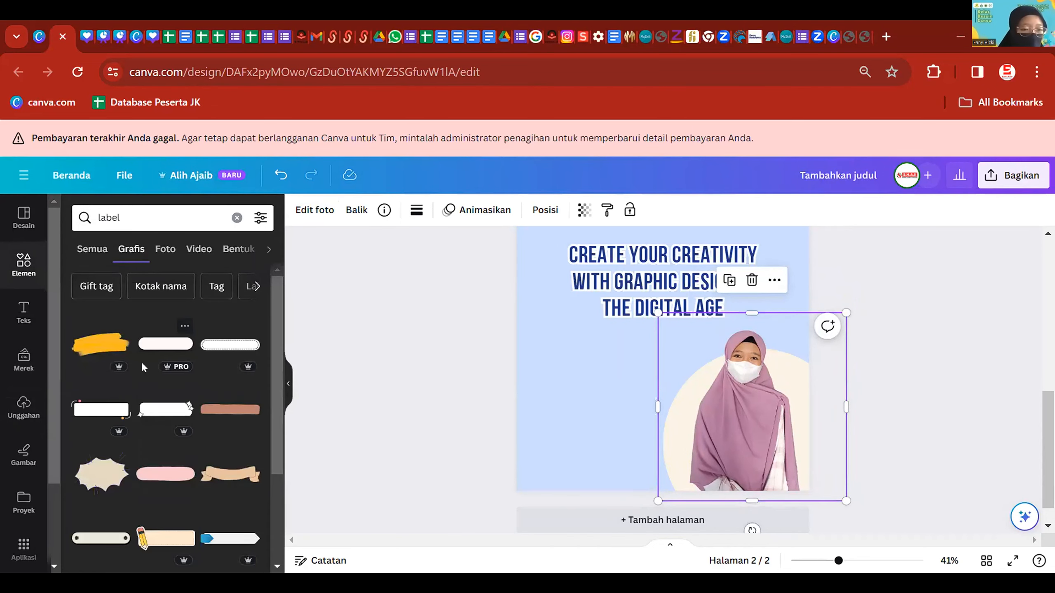
click(87, 412)
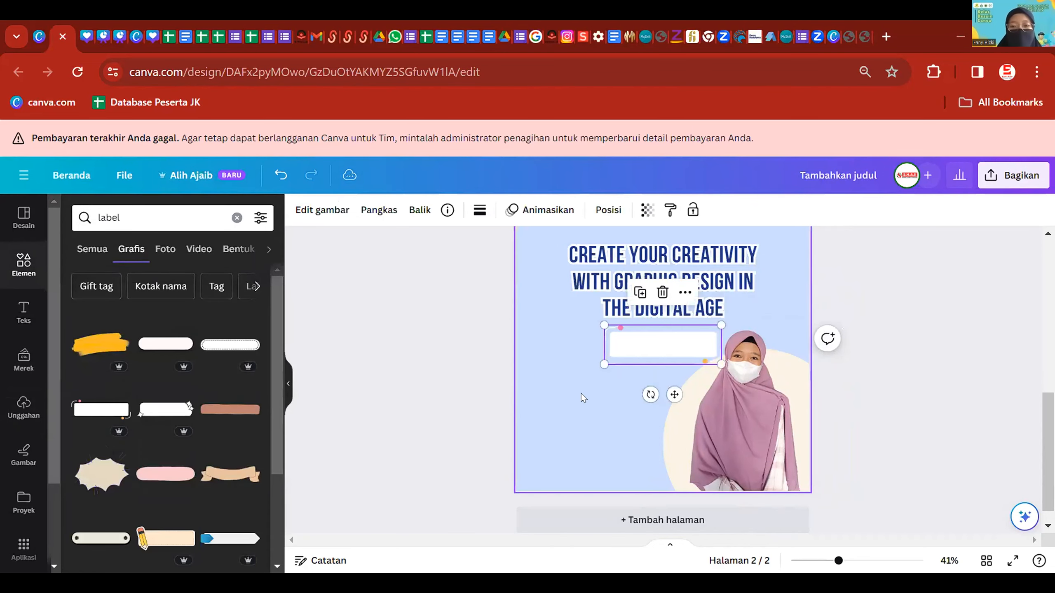
- Move the white label down over the photo's lower part and widen it
drag(658, 344, 659, 456)
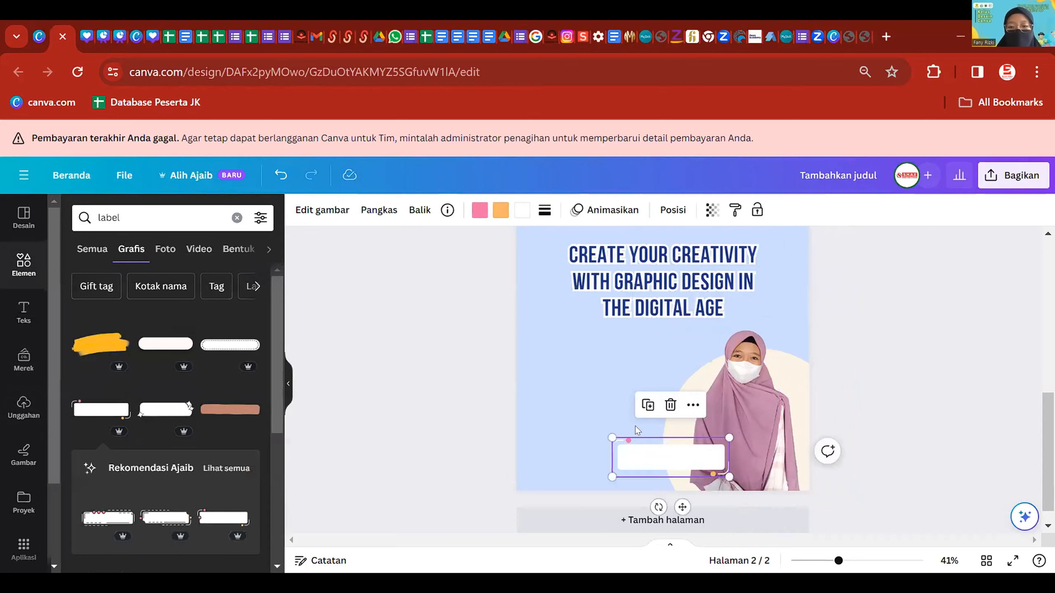
drag(728, 475, 736, 478)
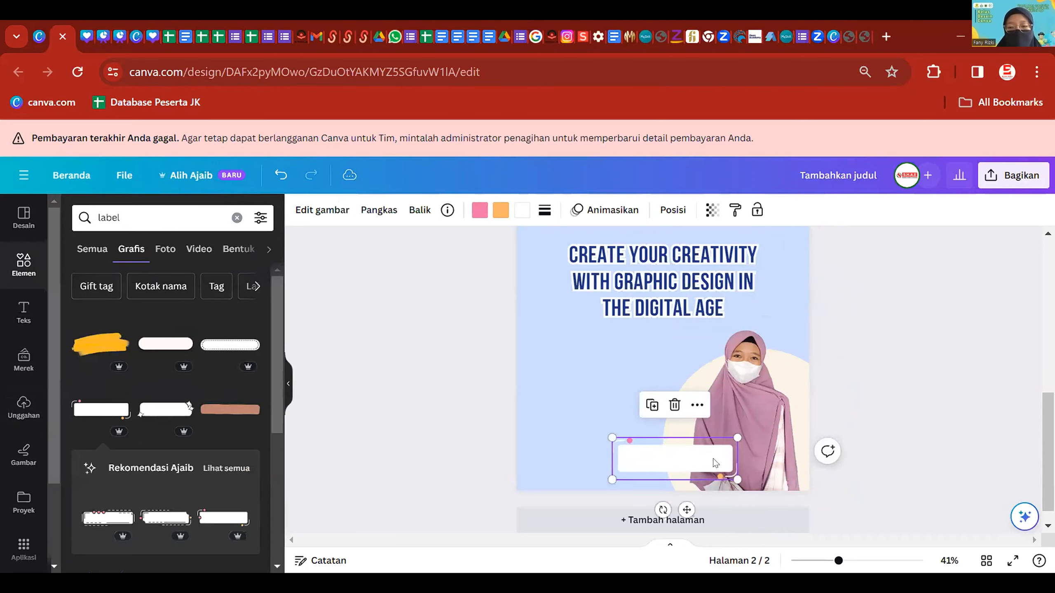
click(1008, 378)
scroll(885, 449, down, 2)
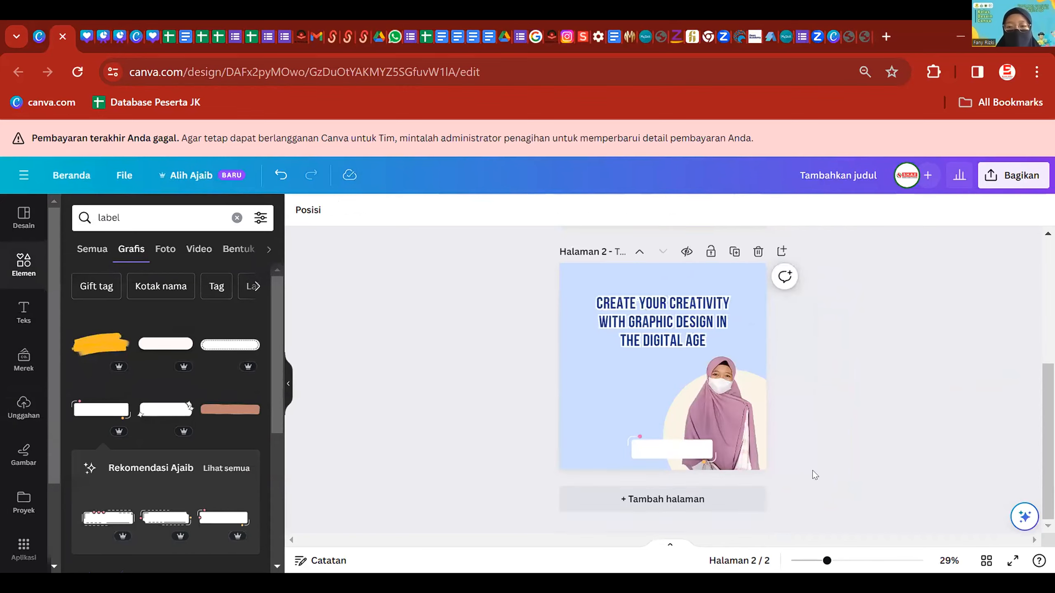
scroll(806, 470, up, 6)
scroll(758, 446, up, 2)
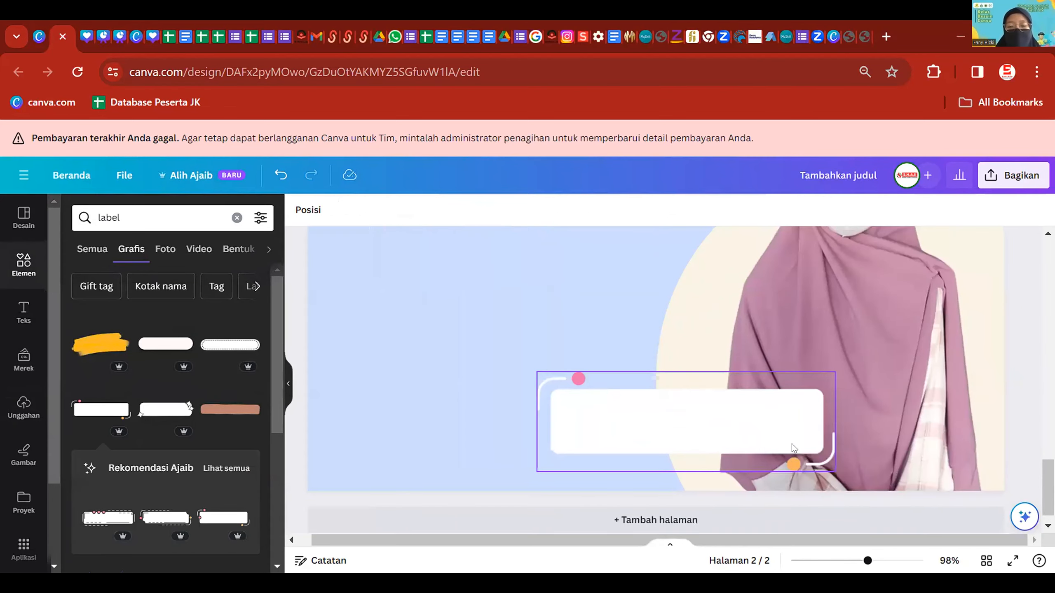
click(24, 311)
- Add a subheading with the speaker's name in Poppins and fit it inside the white label
click(140, 393)
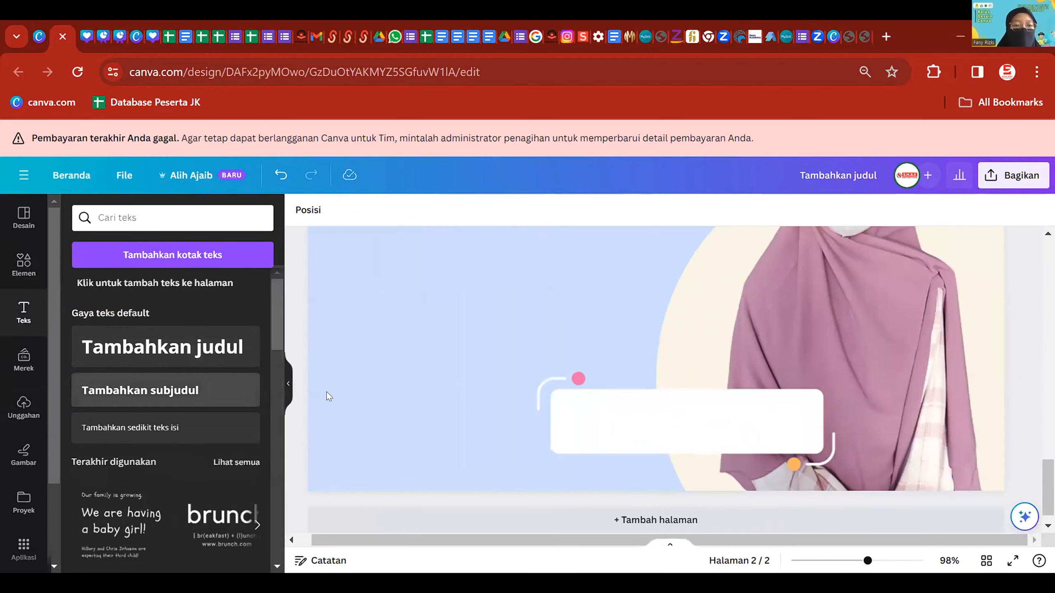
click(873, 377)
double_click(789, 360)
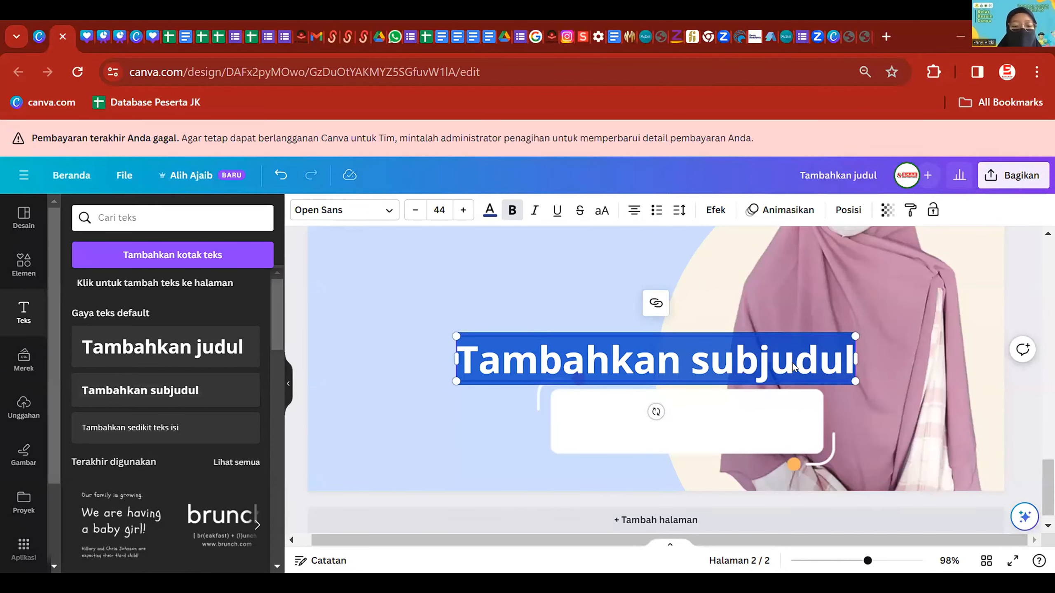
key(BackSpace)
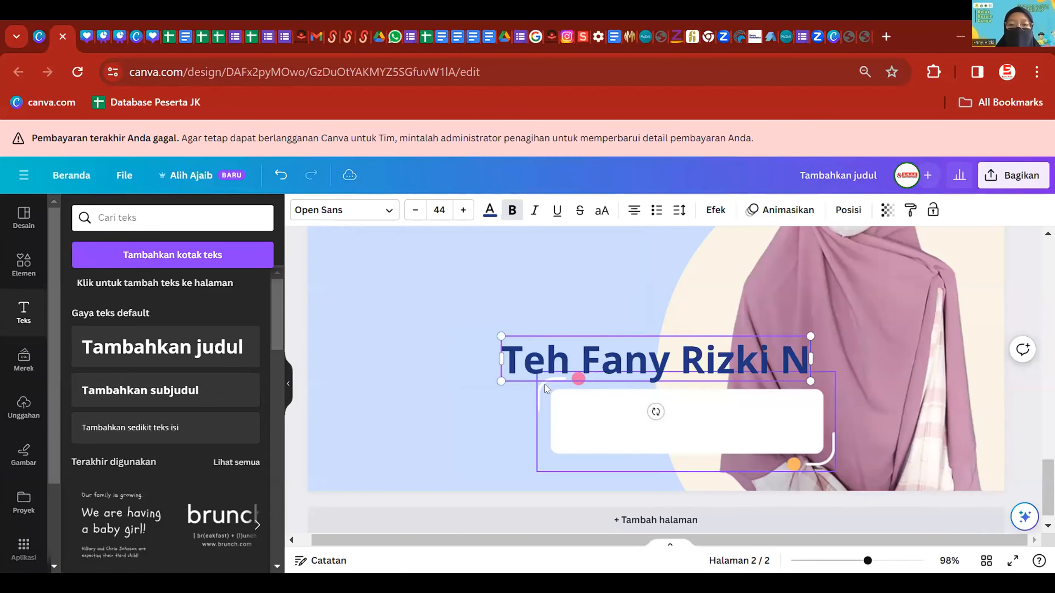
drag(520, 345, 583, 354)
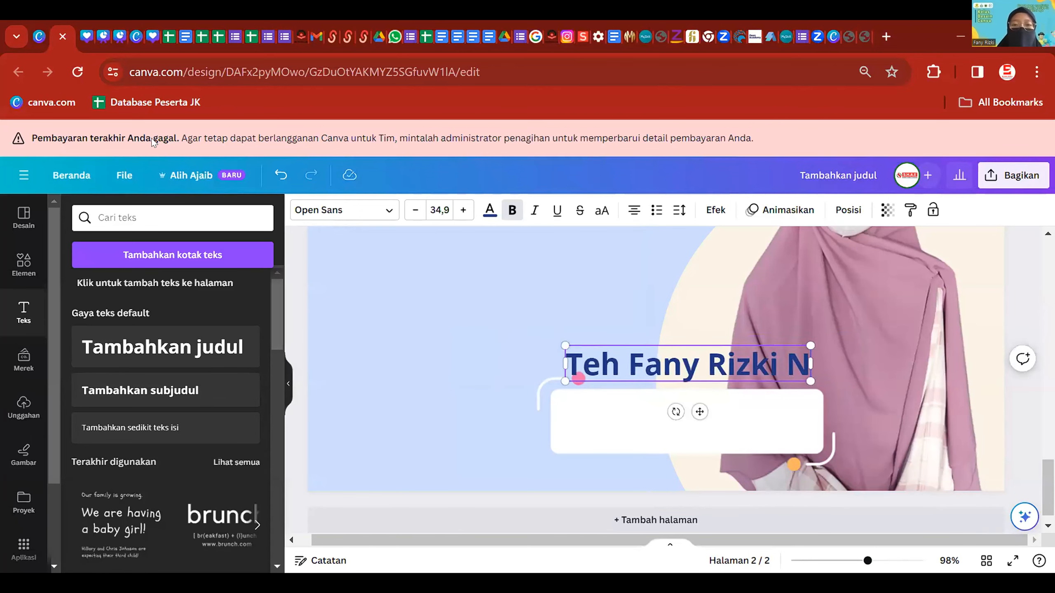
click(305, 211)
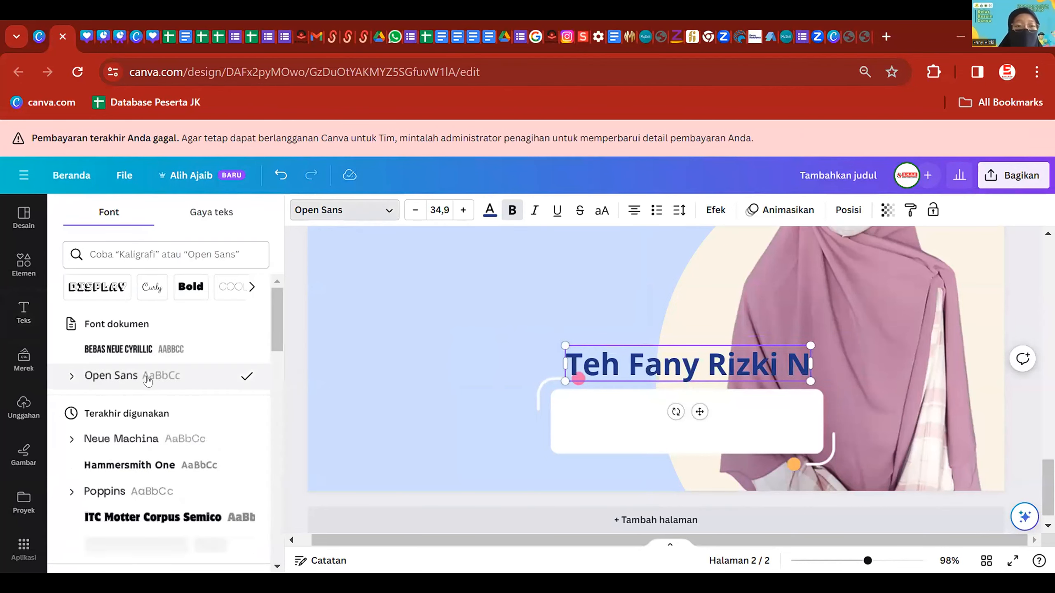
click(174, 492)
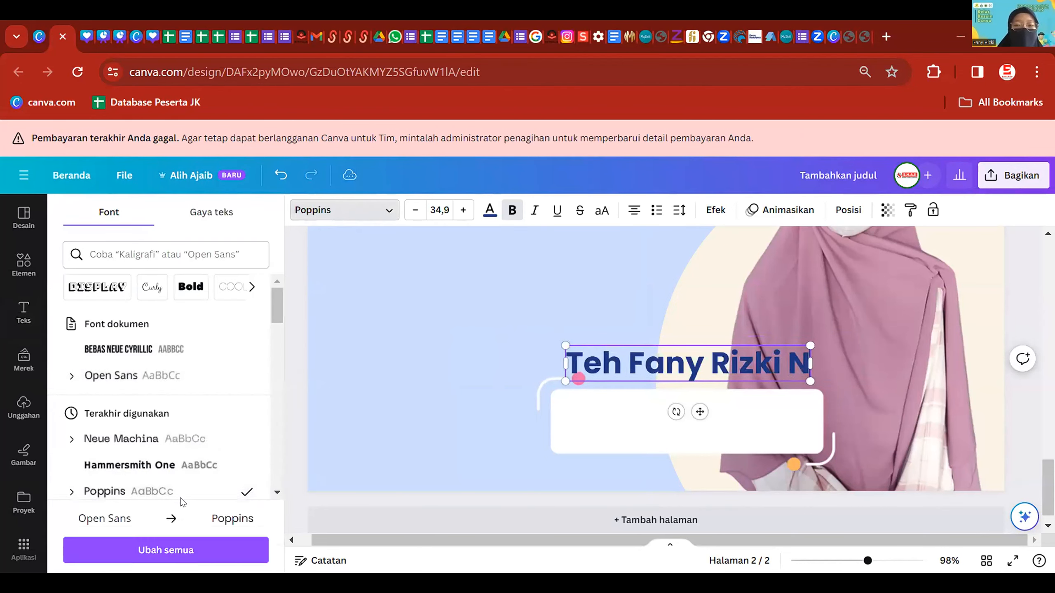
click(743, 381)
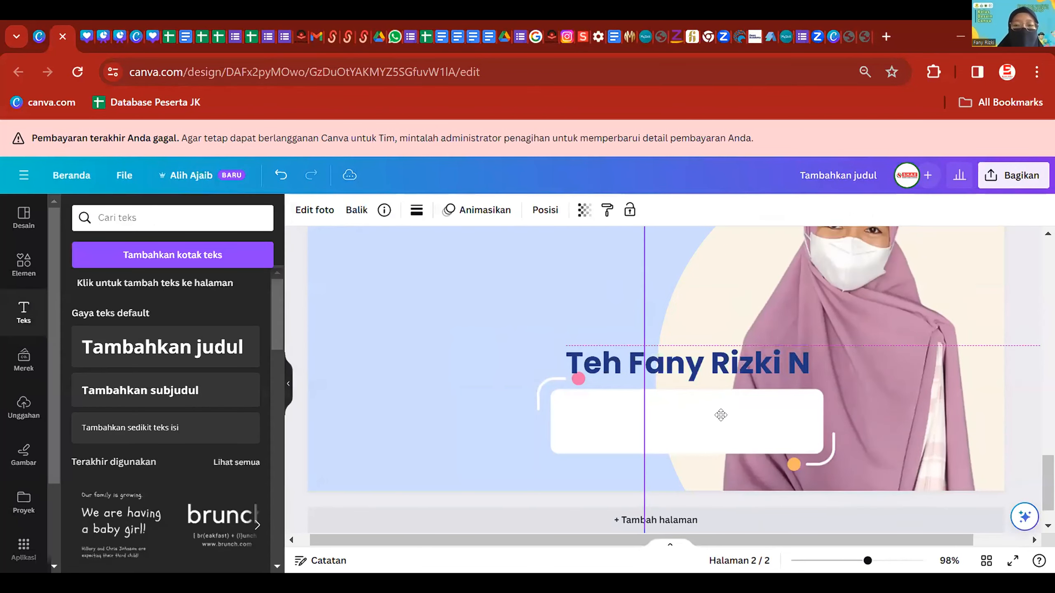
drag(739, 365, 745, 412)
drag(815, 431, 747, 413)
- Add a second line '(Designer Graphic Enthusiast)' under the name
click(747, 413)
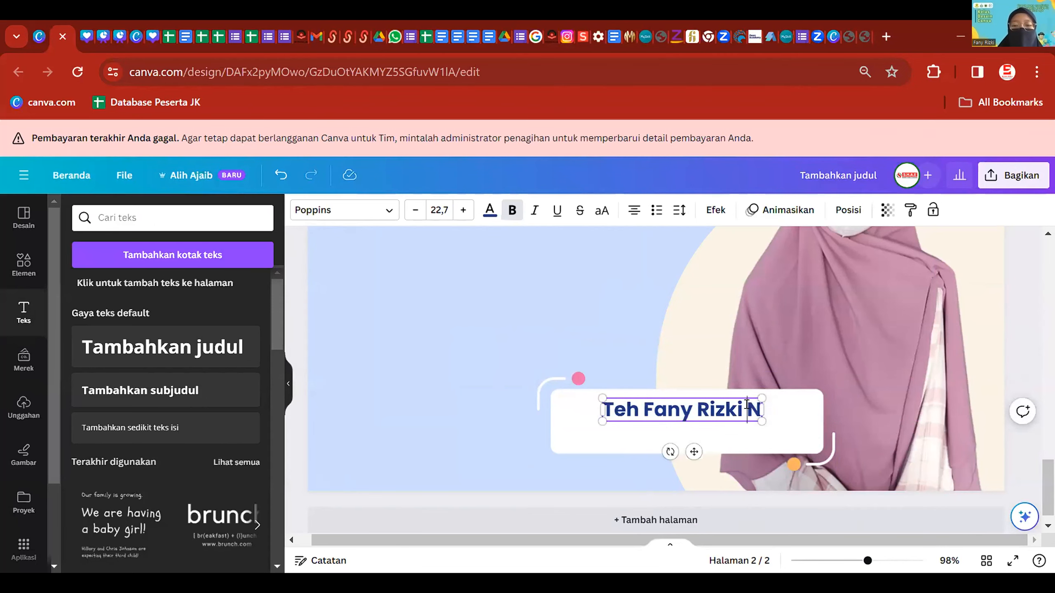
click(516, 375)
drag(749, 404, 753, 404)
double_click(753, 404)
key(End)
key(Return)
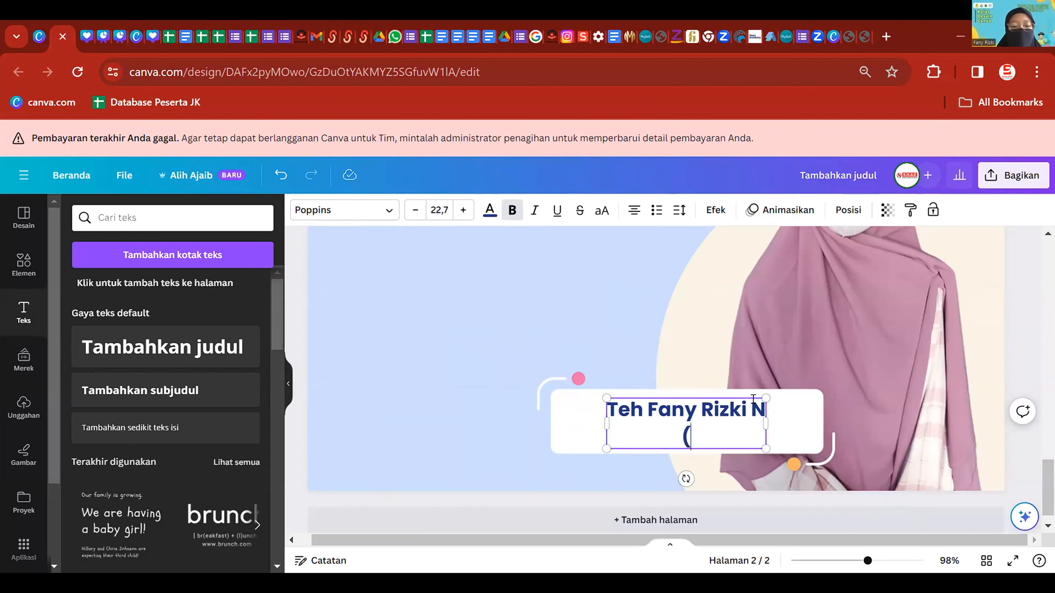
text((Desainer)
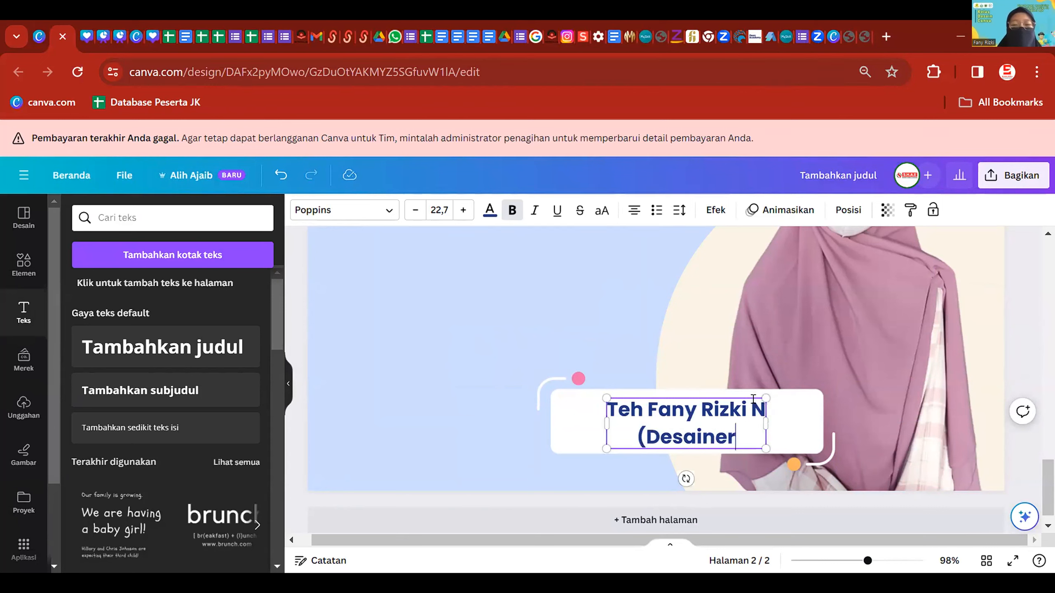
key(BackSpace)
key(BackSpace)
key(BackSpace)
key(BackSpace)
key(BackSpace)
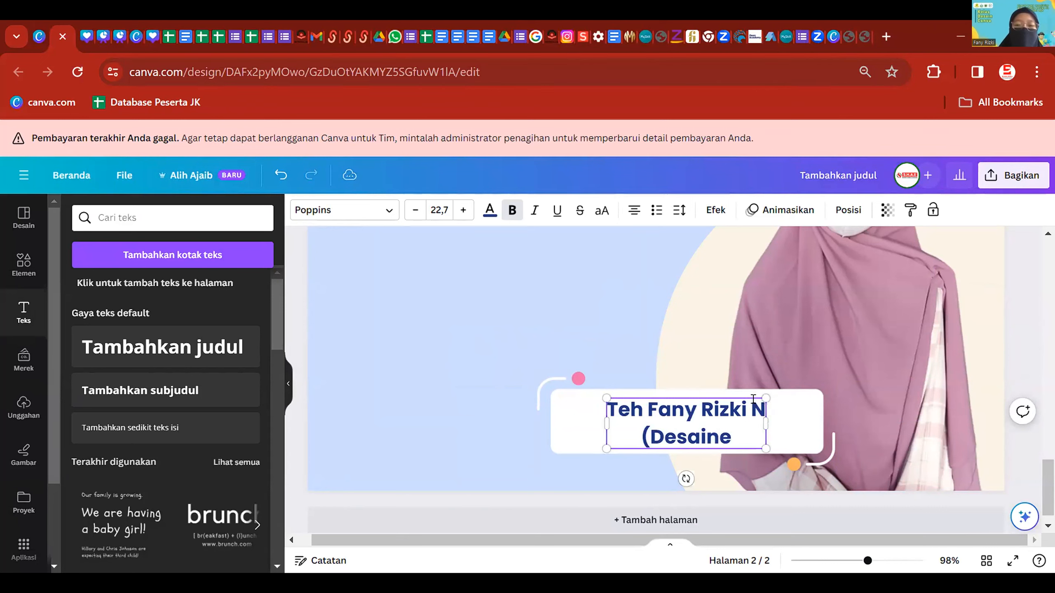
text(igner Grapi)
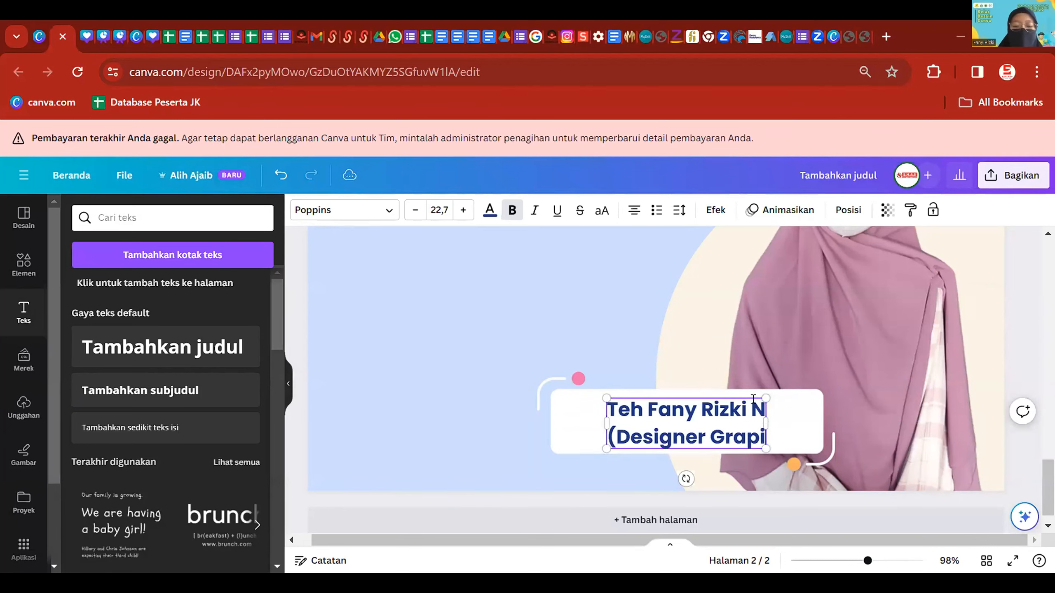
key(BackSpace)
text(hic Enthusiast))
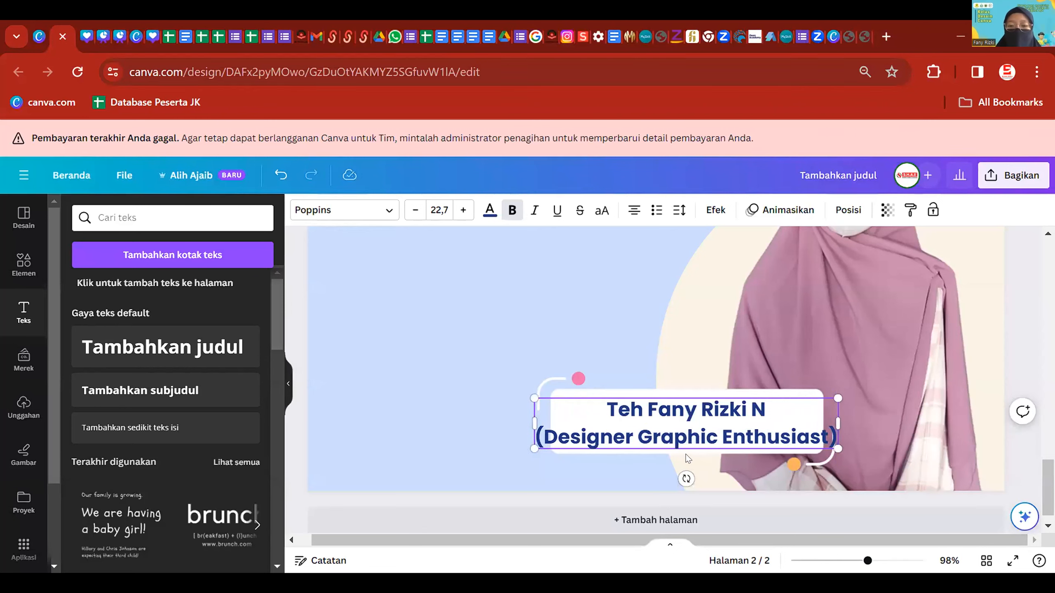
- Make the second line non-bold and three steps smaller, then nudge the label text down
drag(535, 432, 834, 432)
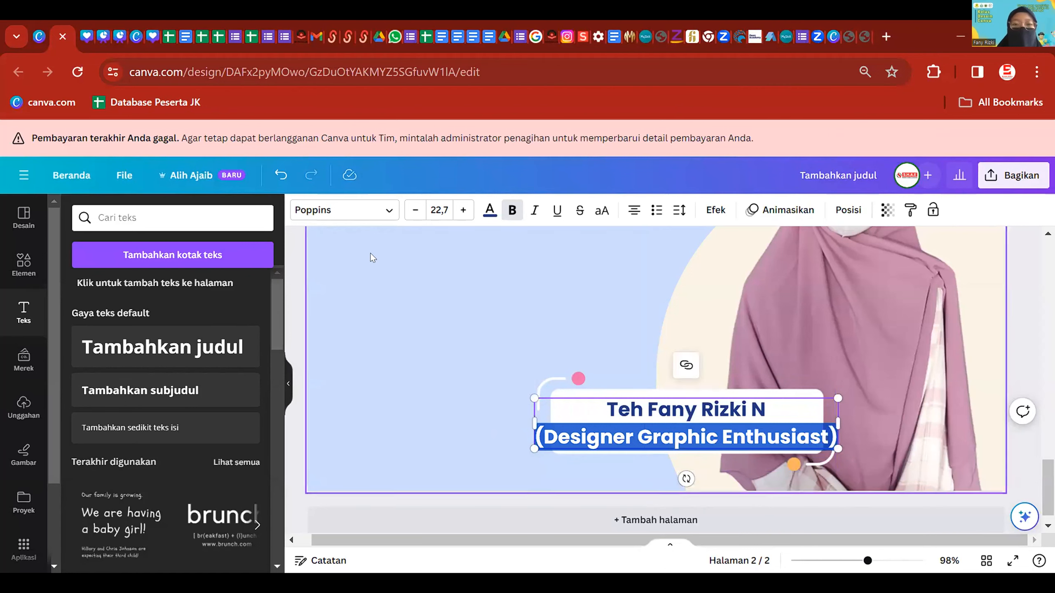
click(512, 210)
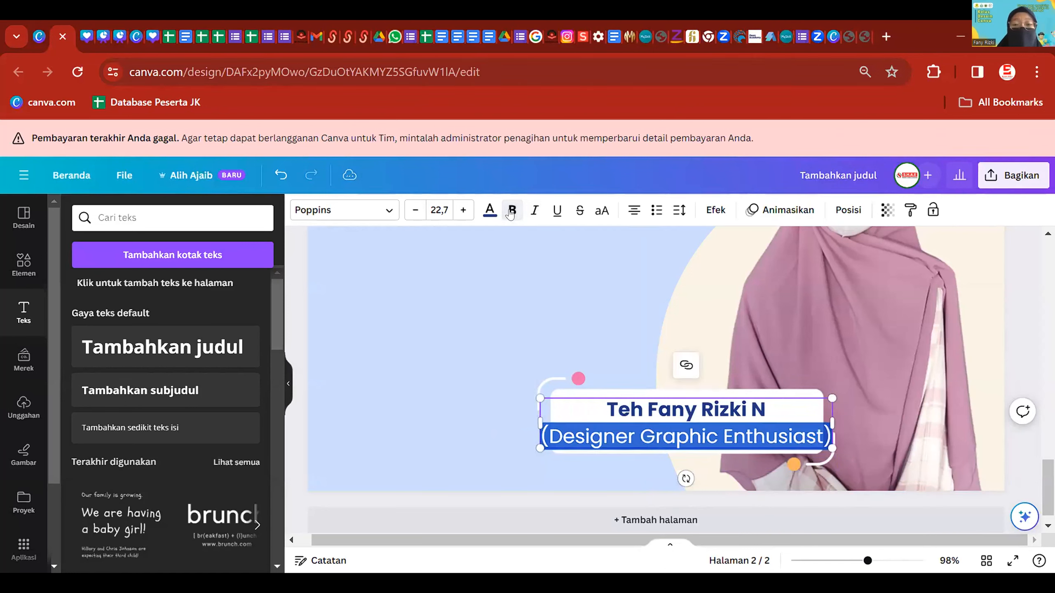
click(414, 210)
click(414, 210)
click(415, 210)
click(414, 211)
click(414, 212)
click(414, 213)
click(414, 213)
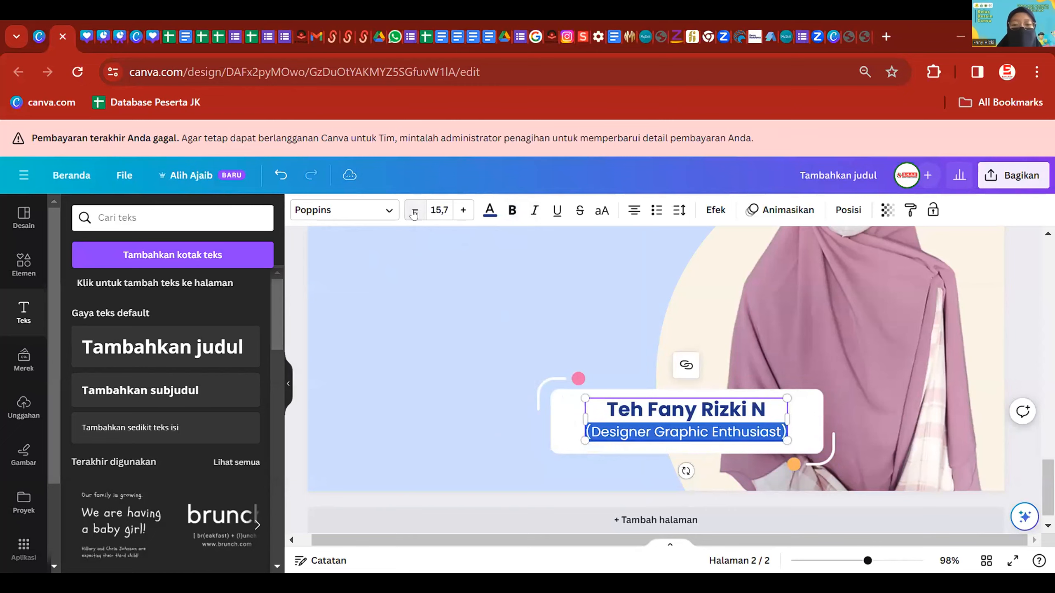
click(510, 341)
drag(726, 418, 726, 421)
- Shrink the page-2 headline slightly and move it up, centred on the page
click(472, 361)
scroll(487, 375, down, 2)
scroll(488, 379, down, 5)
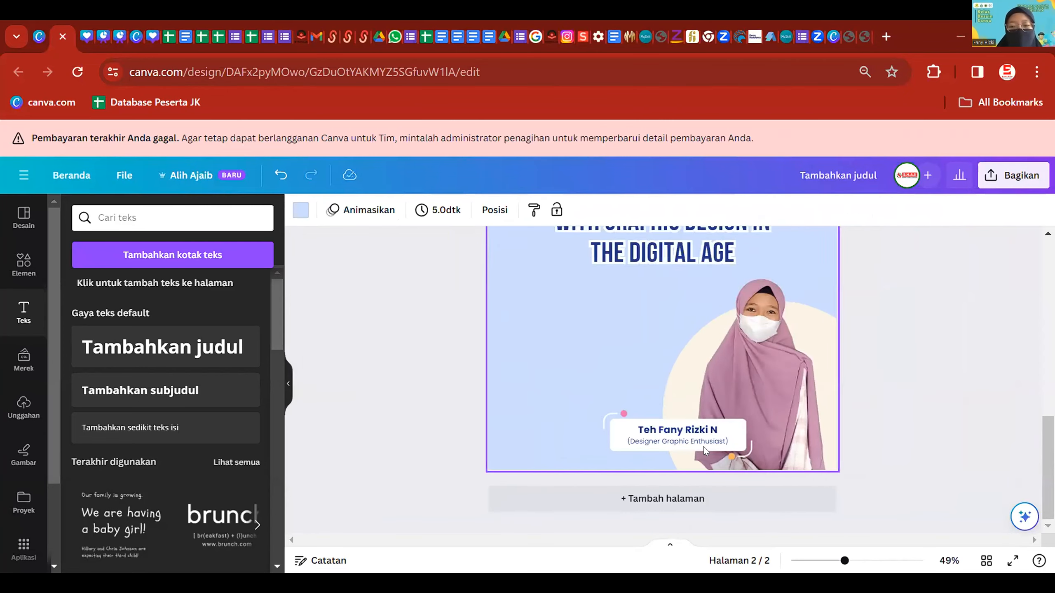
scroll(870, 410, up, 3)
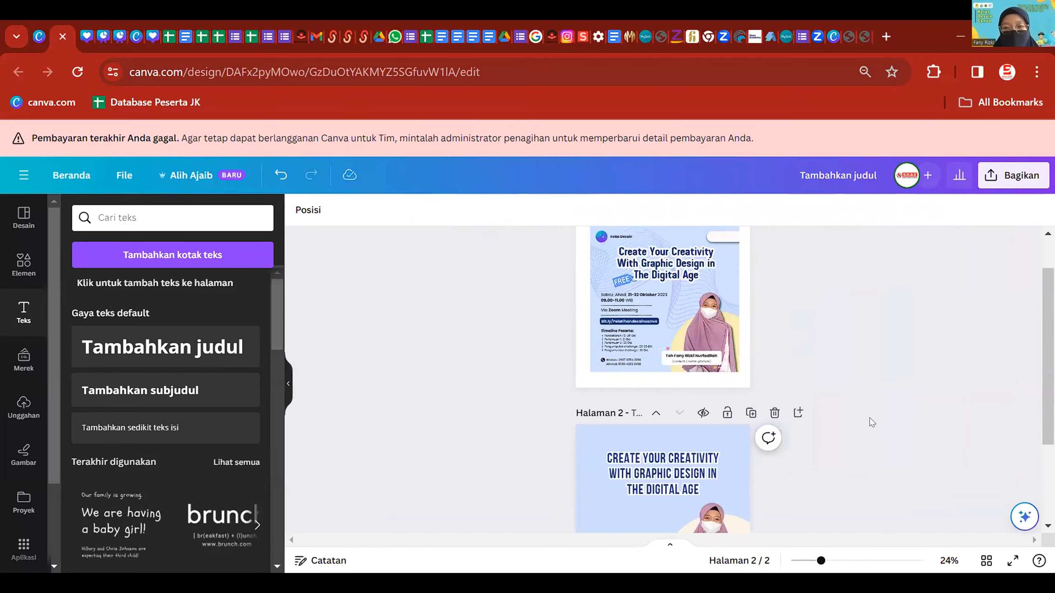
scroll(817, 344, up, 1)
scroll(846, 381, down, 5)
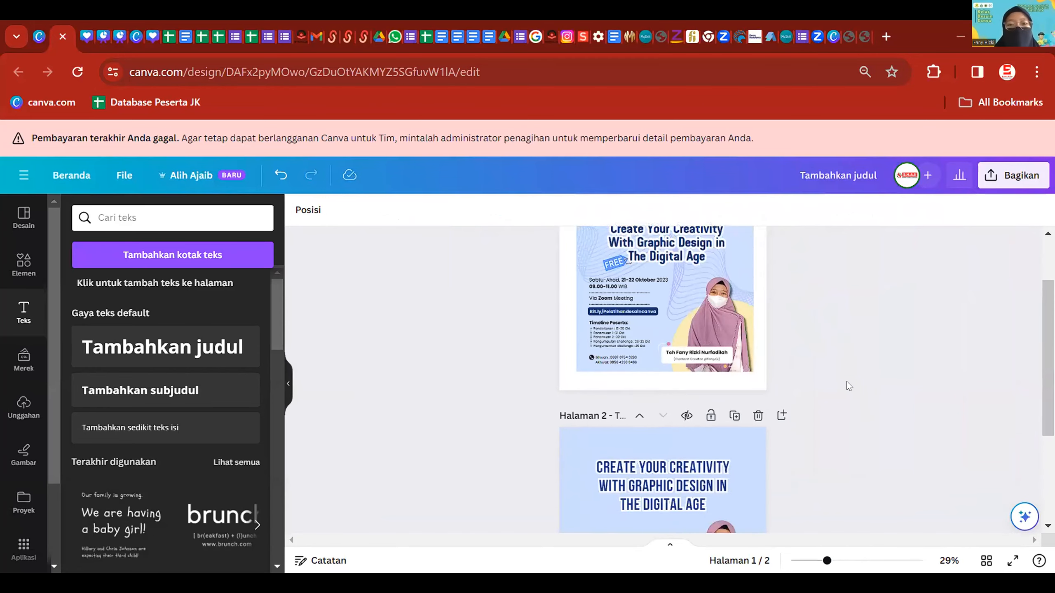
scroll(840, 397, up, 1)
click(735, 335)
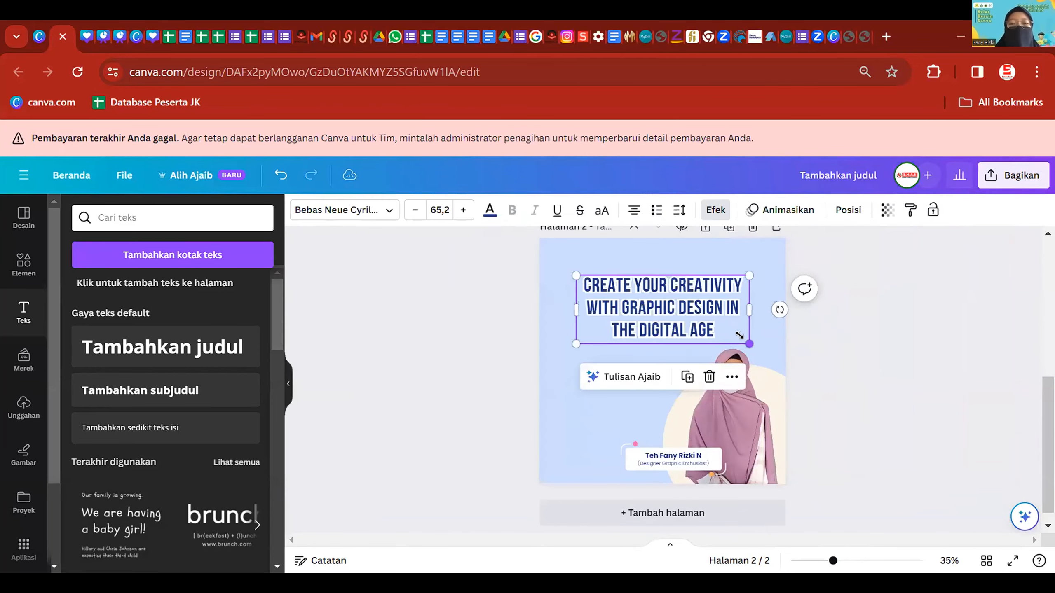
drag(749, 344, 740, 335)
click(848, 340)
drag(669, 323, 673, 316)
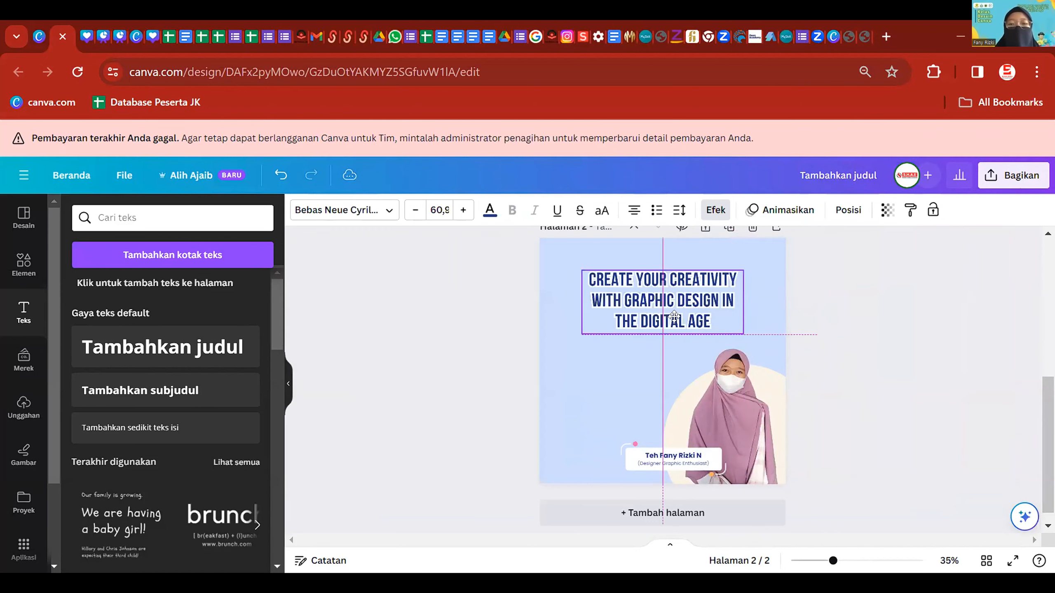
- Insert a new blank page after page 1
click(845, 405)
scroll(817, 401, up, 5)
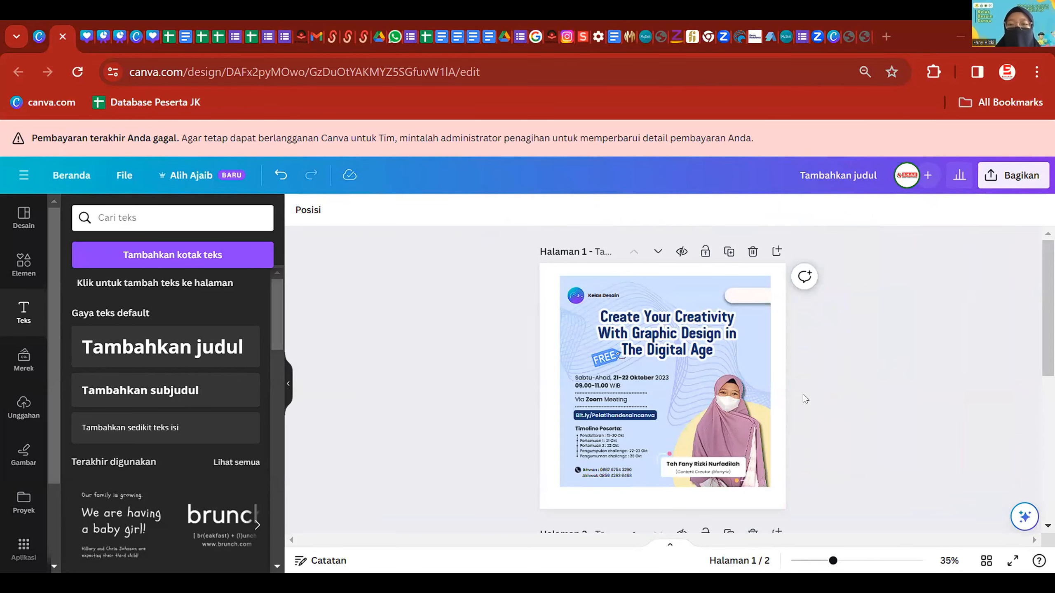
click(776, 251)
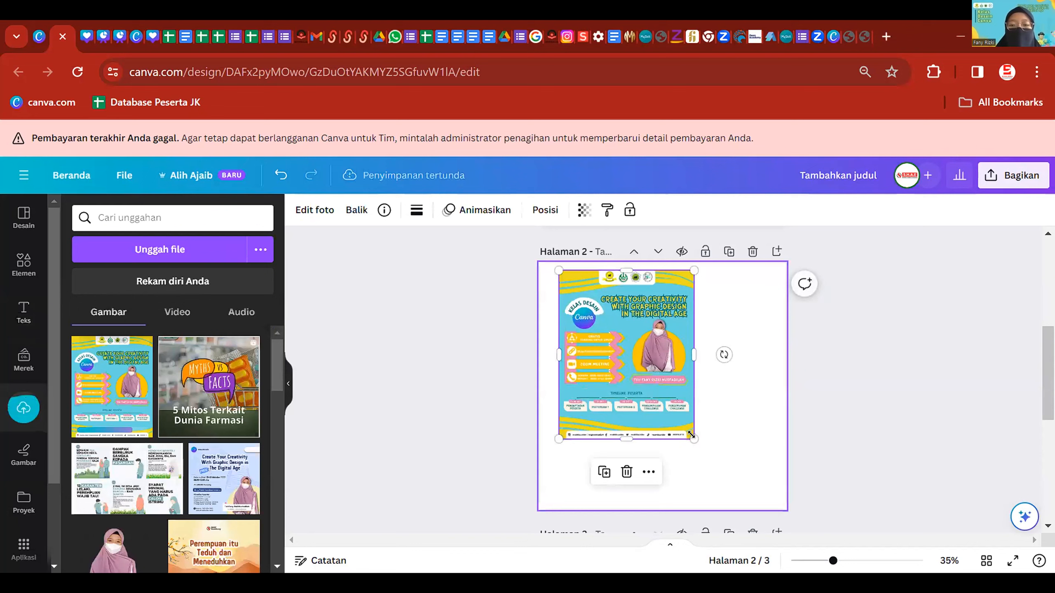
- Enlarge the uploaded poster to fill the new page 2
drag(695, 440, 749, 509)
click(860, 423)
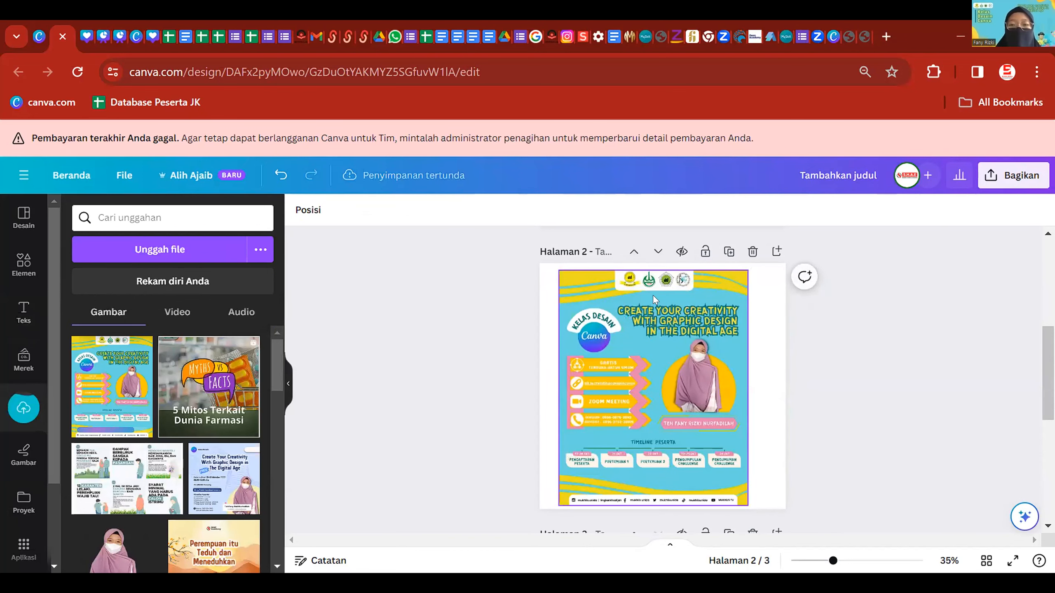
click(676, 400)
click(829, 401)
scroll(793, 335, down, 5)
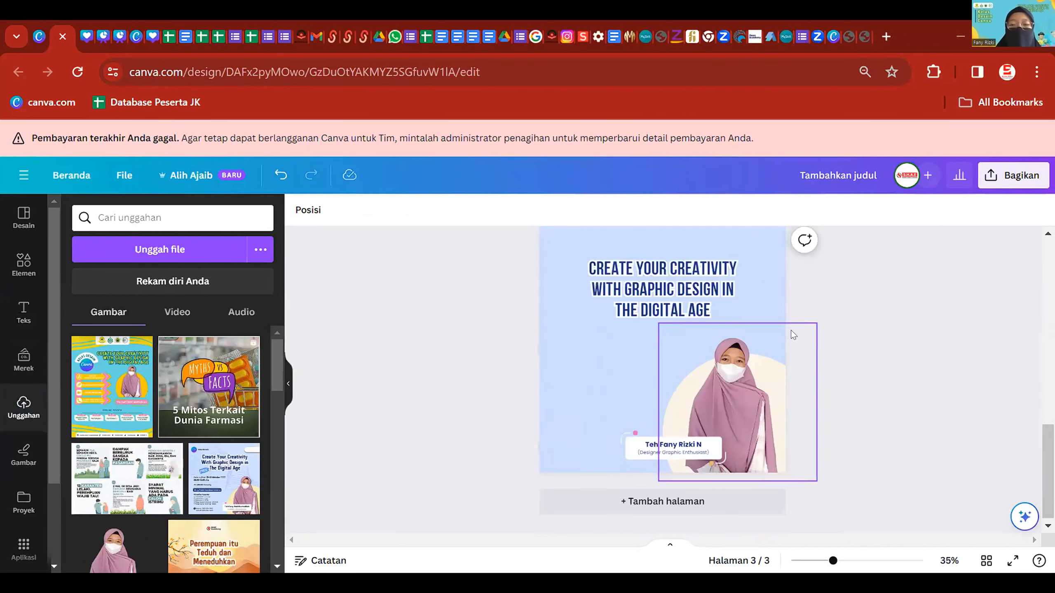
scroll(730, 349, up, 2)
- Add the white pill label from the label results to page 3's top-right corner
click(23, 266)
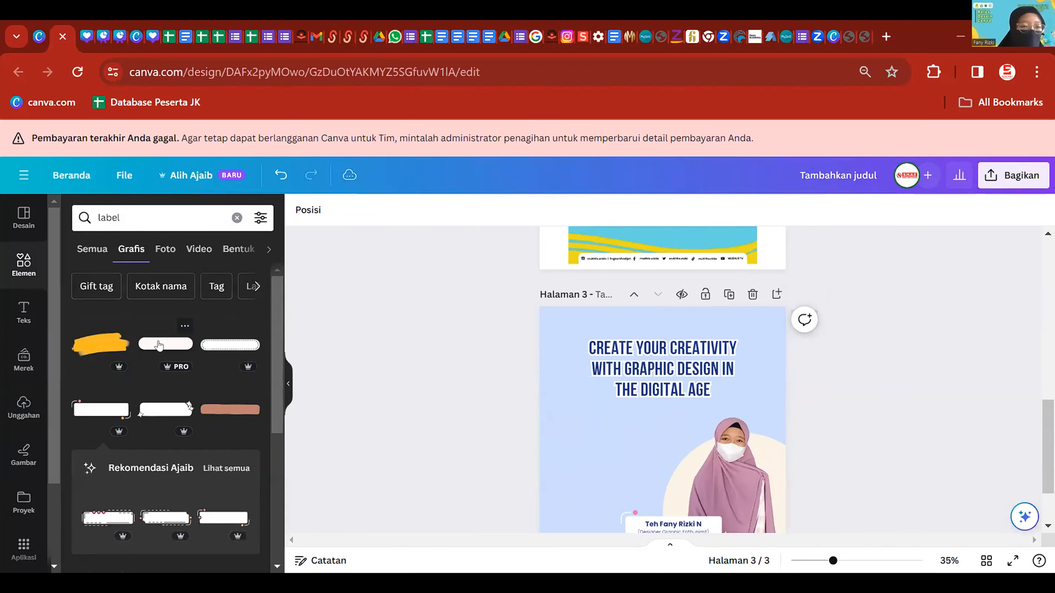
click(159, 345)
drag(689, 428, 769, 327)
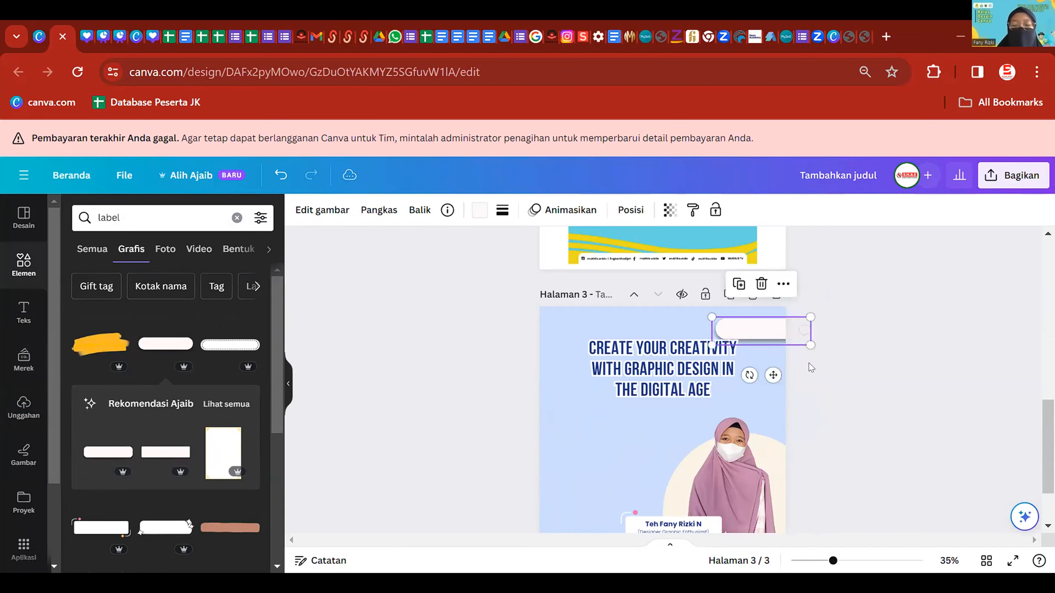
click(852, 422)
- Move page 3's headline down a little
scroll(805, 332, up, 4)
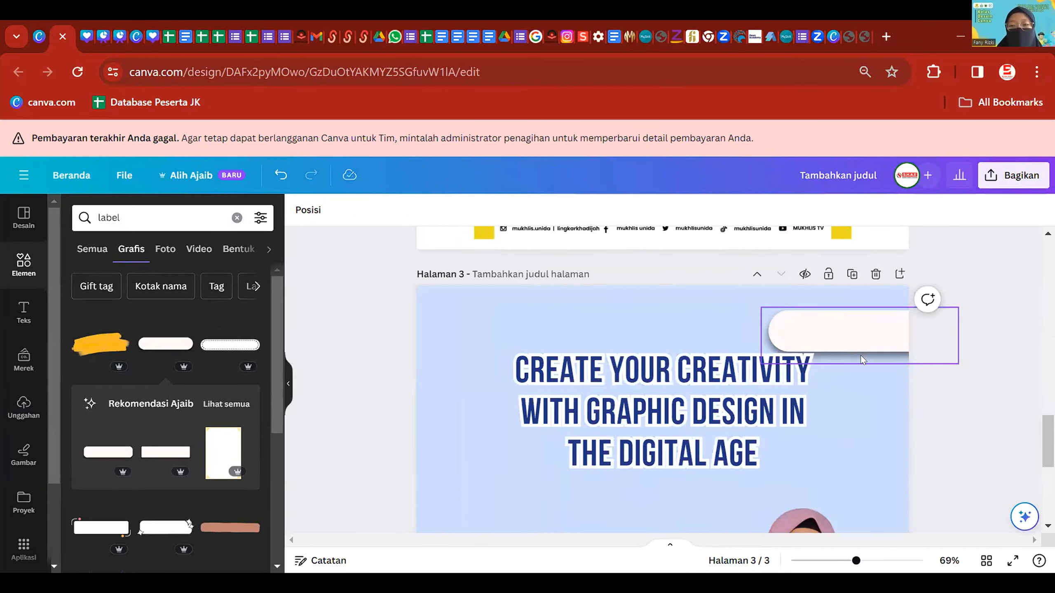
scroll(859, 362, down, 4)
scroll(883, 431, up, 5)
scroll(879, 428, down, 6)
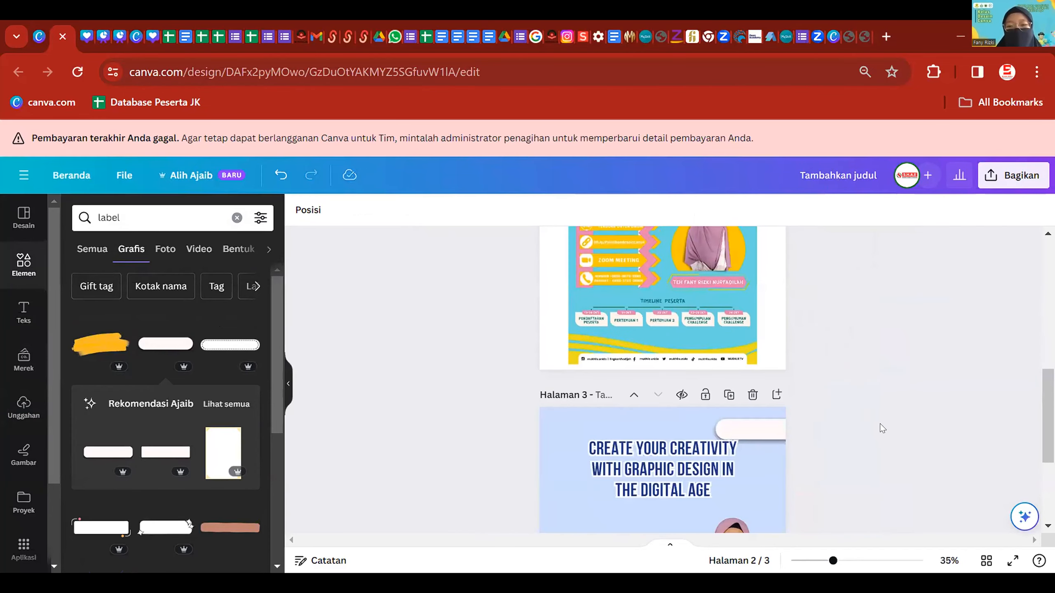
drag(687, 284, 683, 296)
click(852, 341)
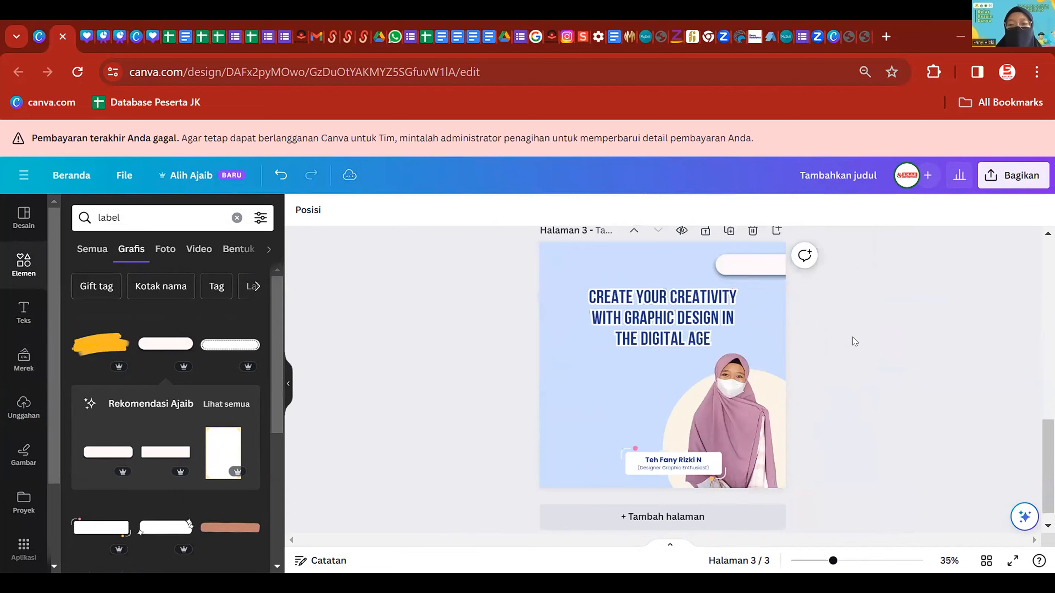
click(709, 297)
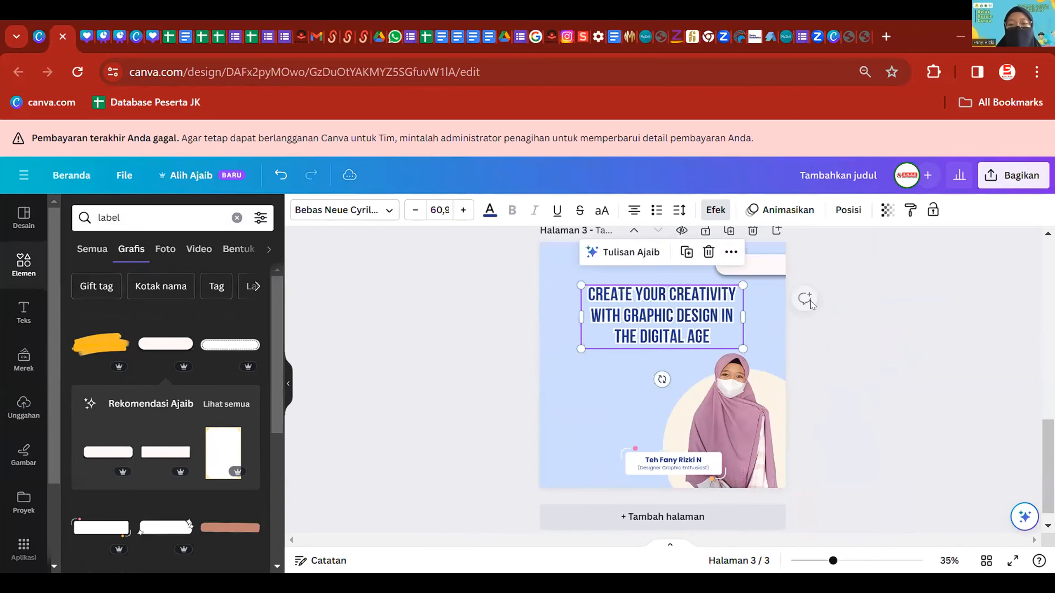
scroll(715, 323, up, 5)
scroll(714, 323, up, 3)
- Drag the copied name text to the left of the portrait and retype it as 'Kelas Desain'
scroll(627, 384, down, 2)
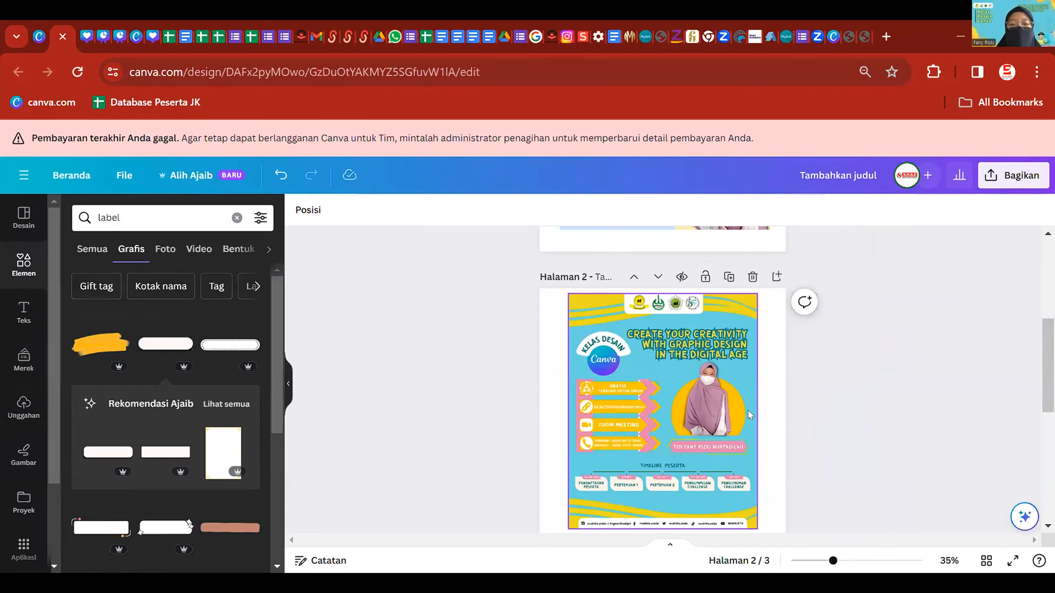
scroll(789, 449, down, 4)
scroll(594, 433, up, 4)
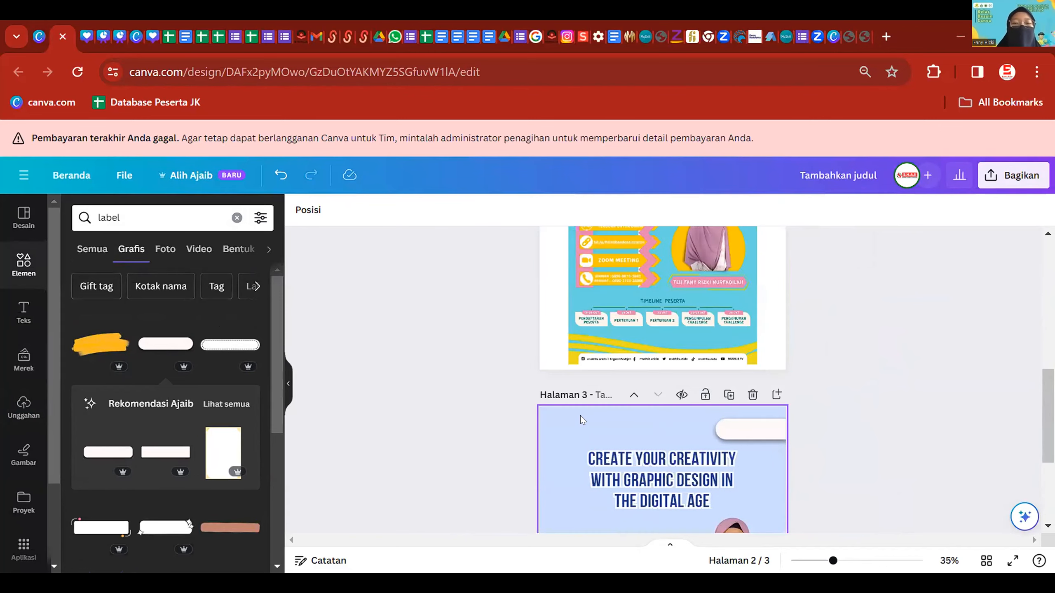
scroll(593, 433, up, 2)
scroll(594, 433, down, 5)
click(697, 441)
drag(697, 442, 632, 352)
double_click(633, 352)
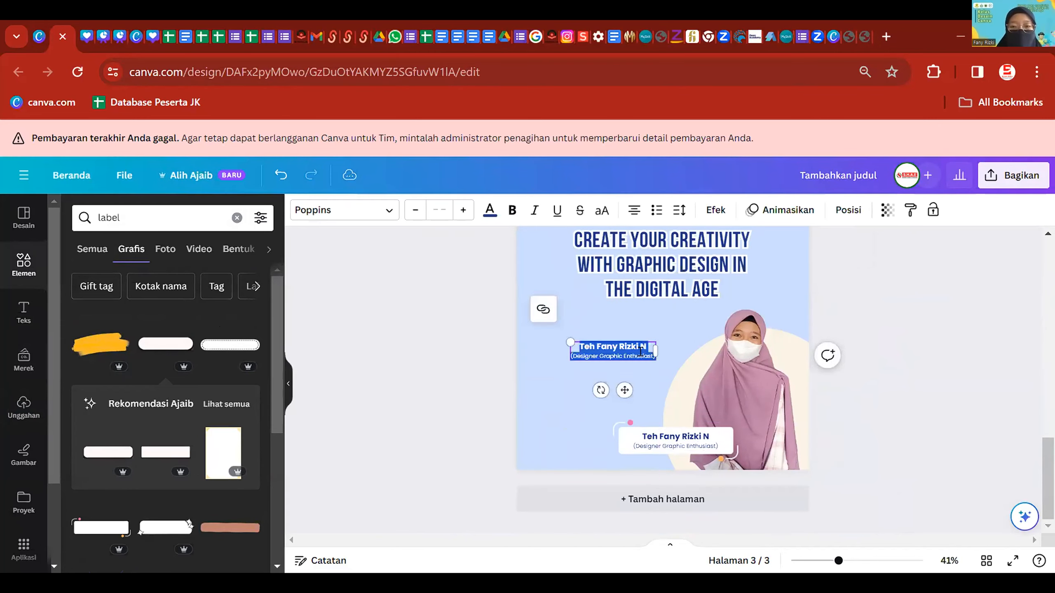
scroll(652, 336, up, 5)
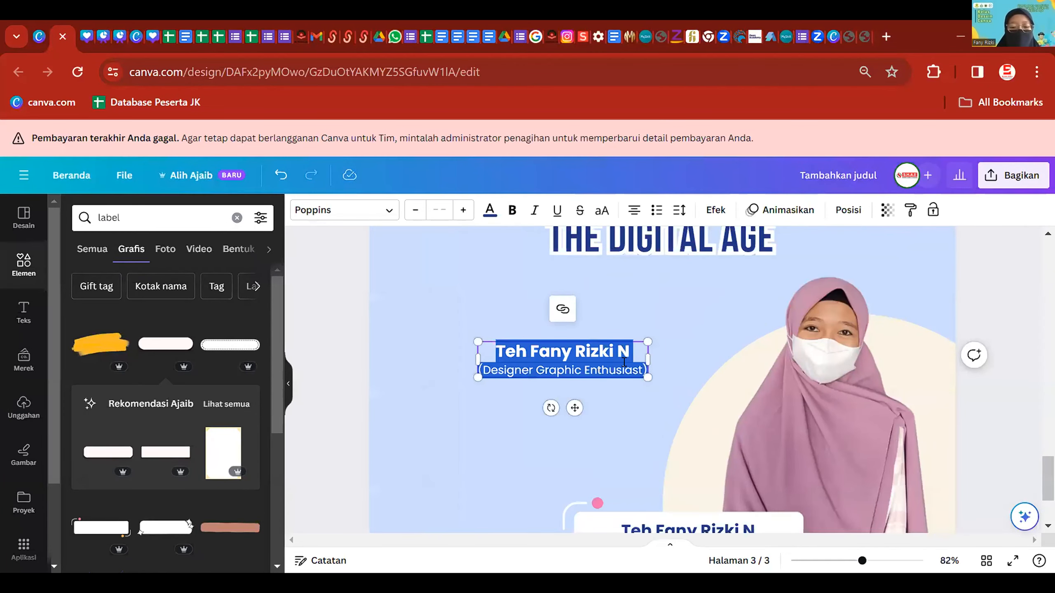
text(Kelas D)
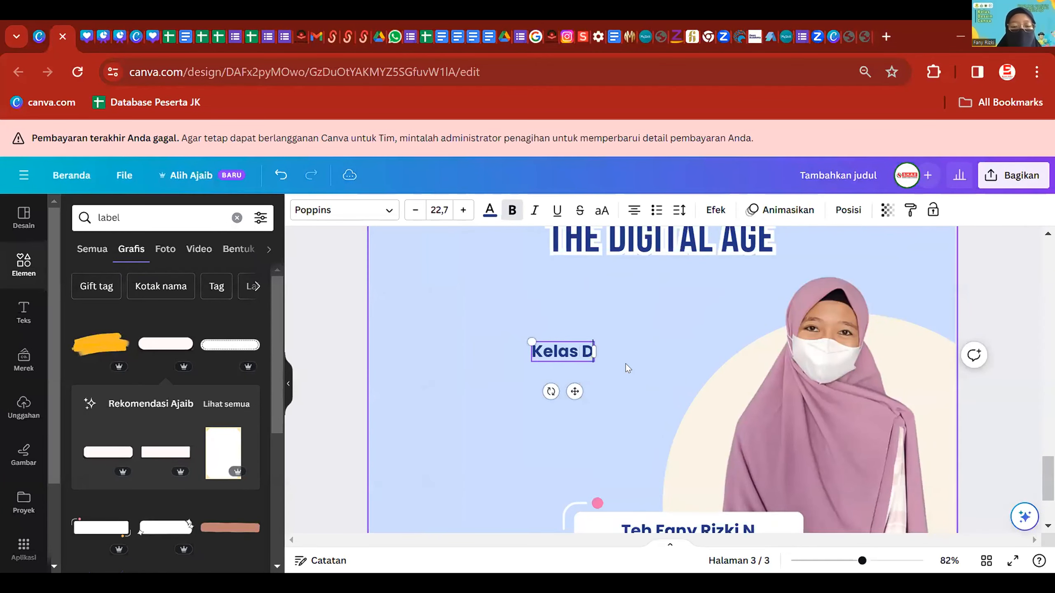
text(esain)
scroll(625, 364, down, 5)
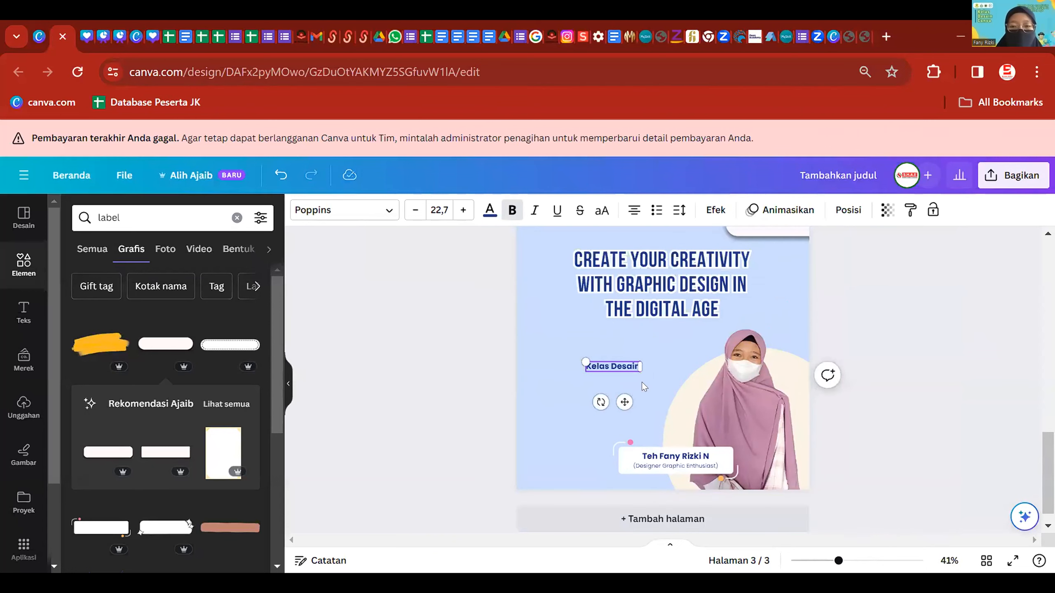
click(675, 406)
drag(141, 215, 5, 223)
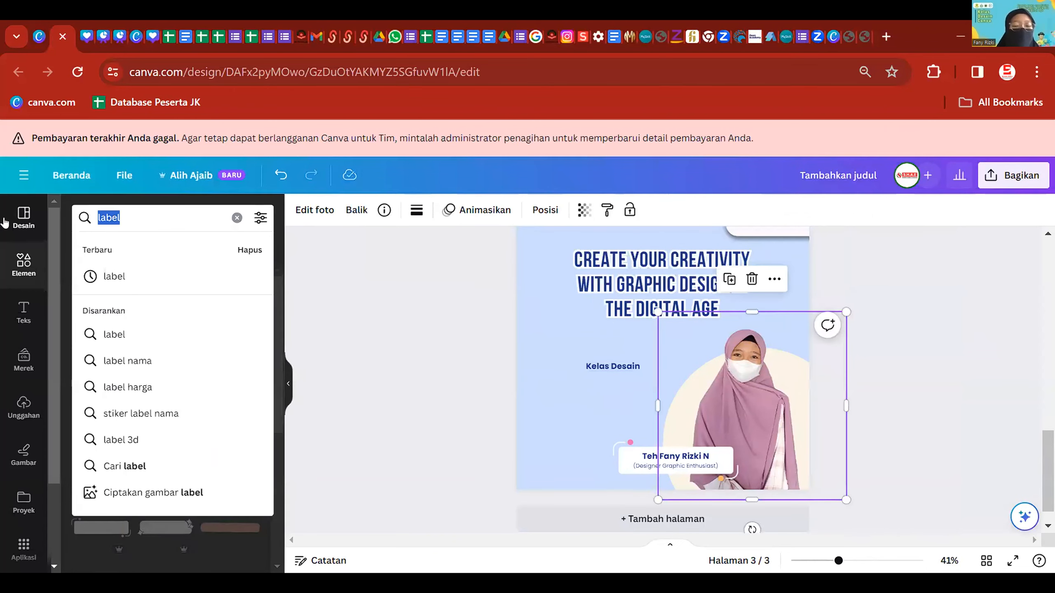
- Search Elements for 'logo canva', add the circle Canva logo and shrink it small
text(logo can)
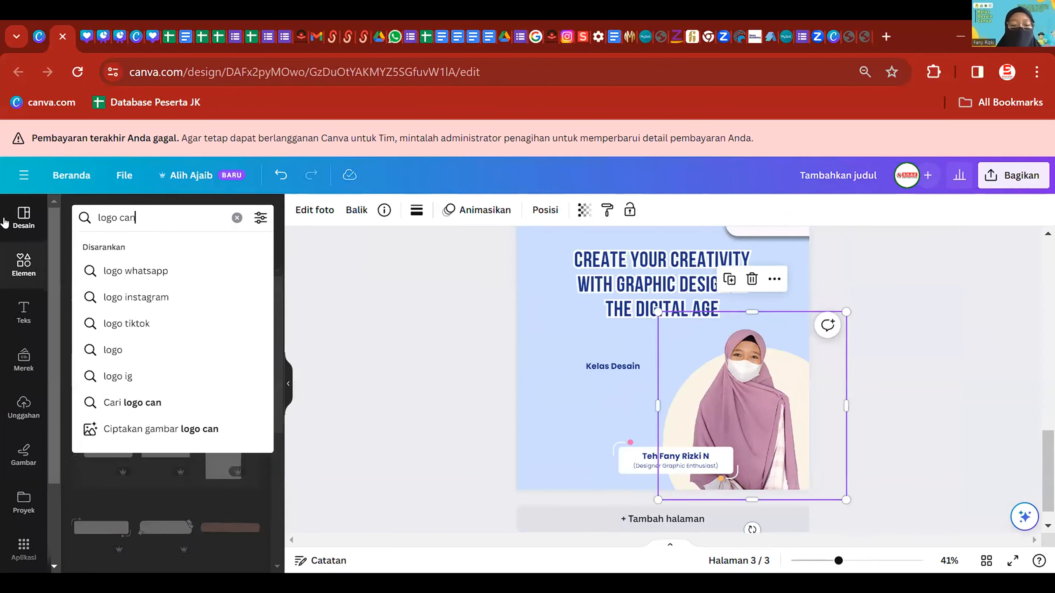
text(va)
key(Return)
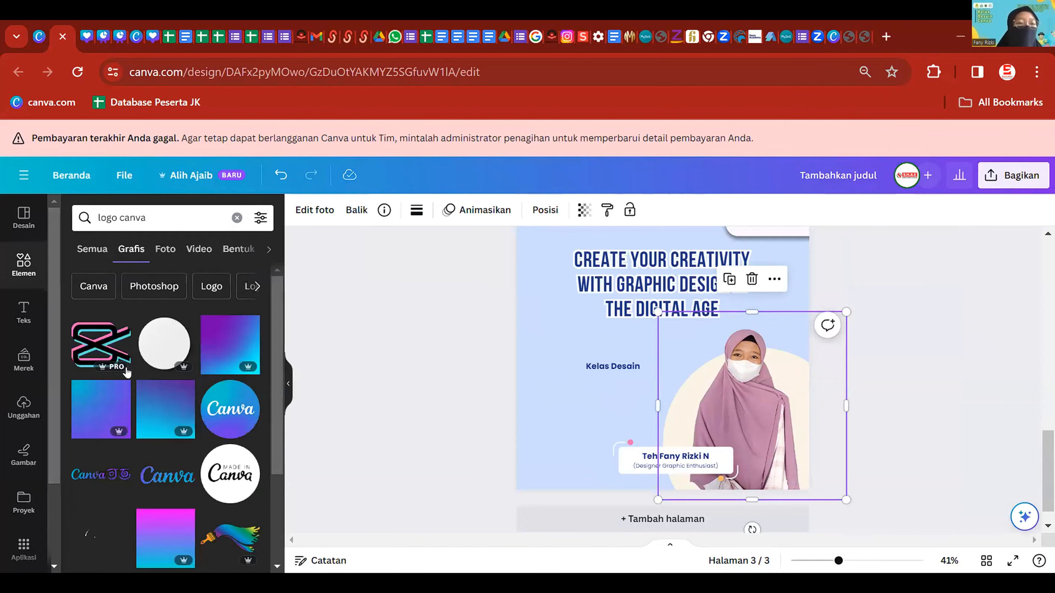
click(230, 409)
drag(786, 460, 568, 248)
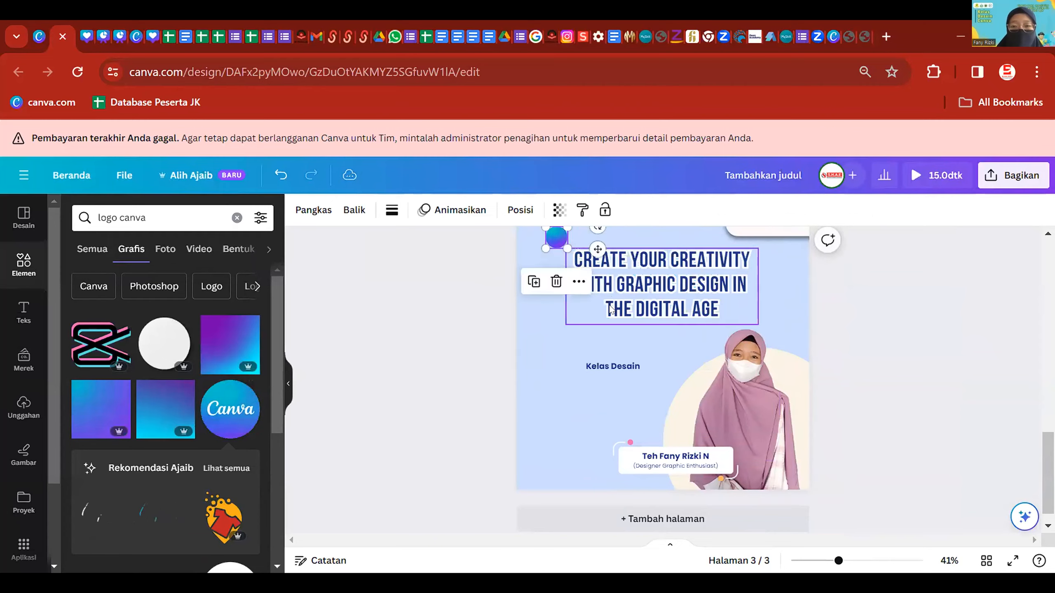
scroll(580, 462, up, 4)
ctrl+scroll(468, 480, up, 5)
drag(436, 450, 433, 449)
scroll(639, 420, down, 5)
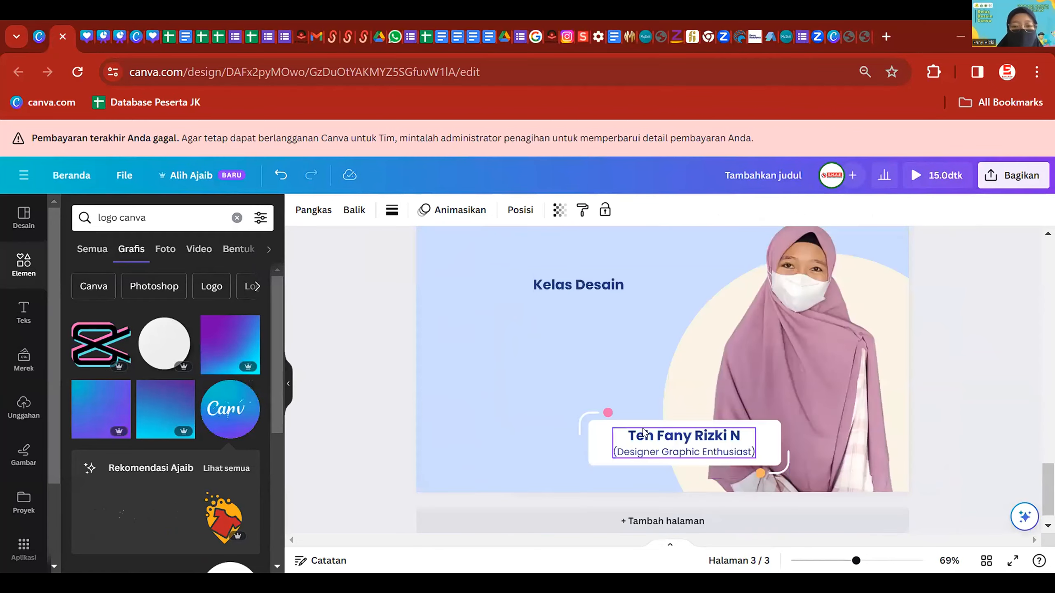
ctrl+scroll(643, 433, down, 1)
- Position the Canva logo at page 3's top-left with 'Kelas Desain' right beside it
click(596, 312)
scroll(609, 485, up, 3)
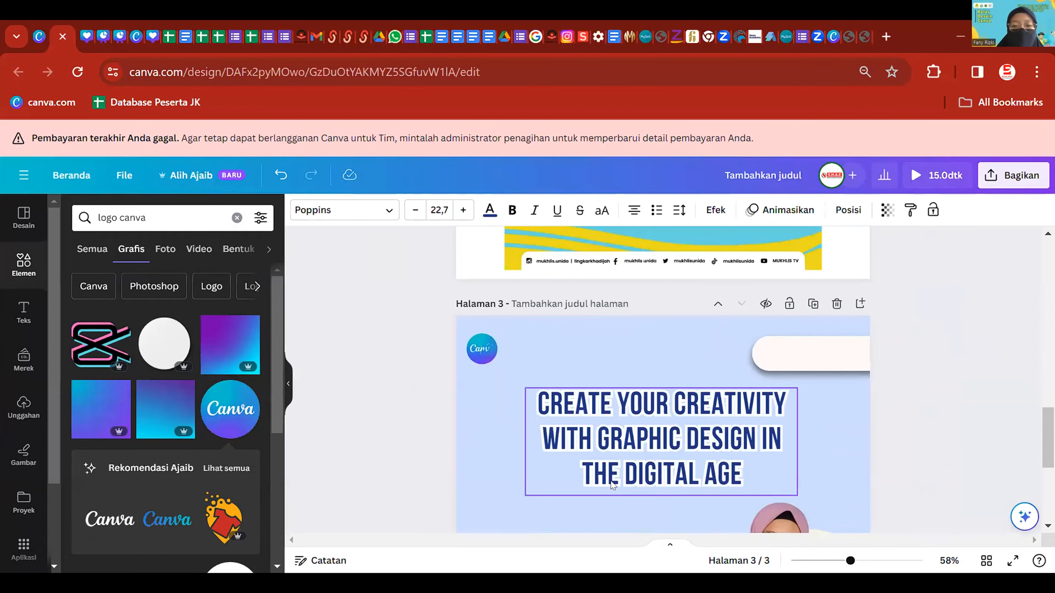
scroll(611, 485, down, 3)
drag(608, 391, 533, 236)
scroll(586, 388, up, 3)
drag(514, 395, 529, 346)
click(697, 336)
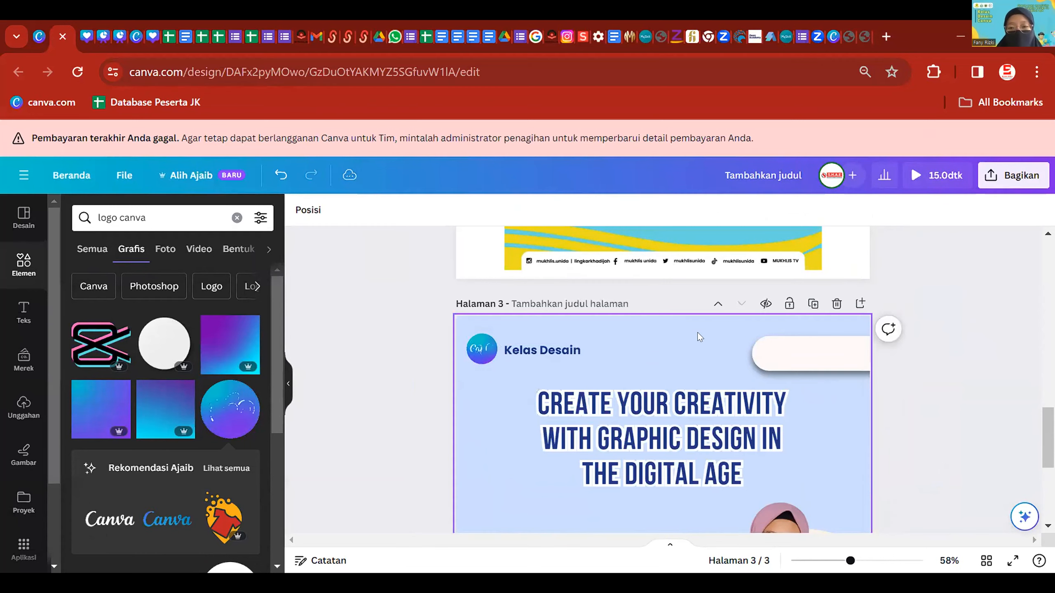
scroll(844, 311, down, 5)
scroll(789, 341, up, 4)
click(765, 353)
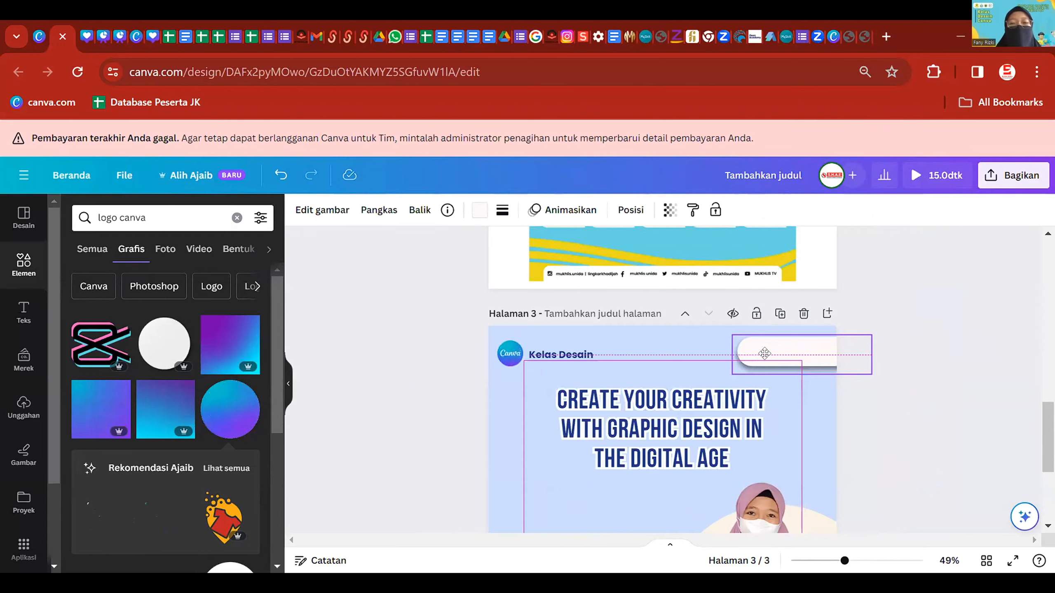
drag(764, 353, 765, 354)
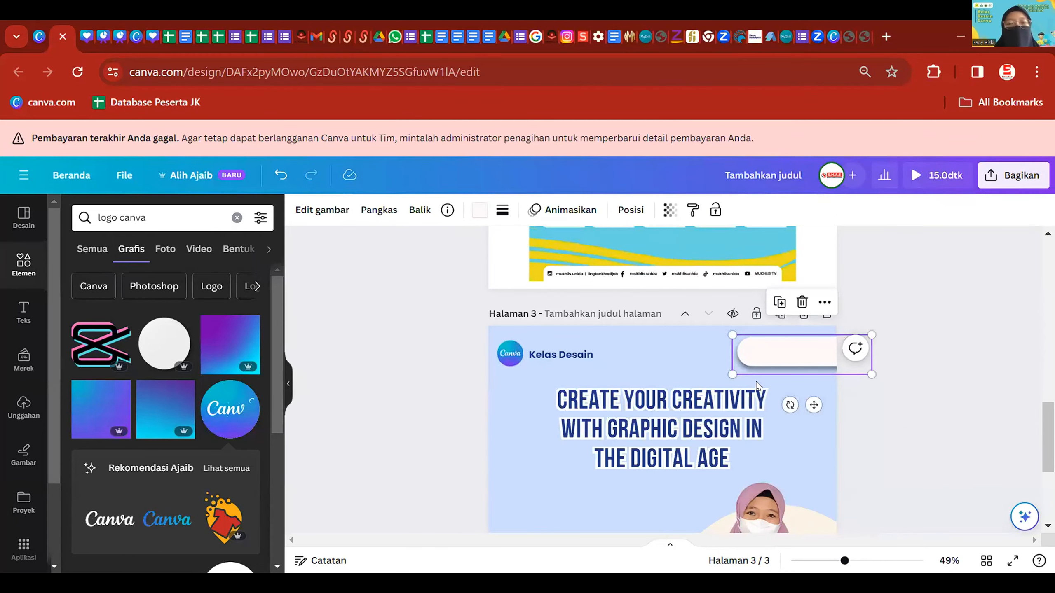
click(510, 354)
drag(507, 349, 513, 356)
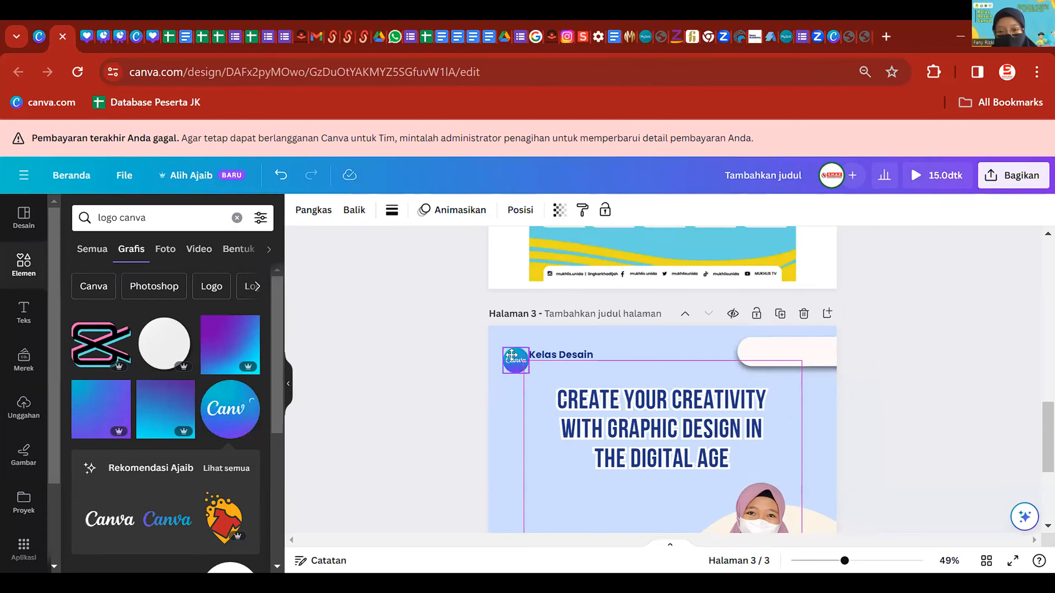
drag(546, 354, 558, 354)
click(383, 411)
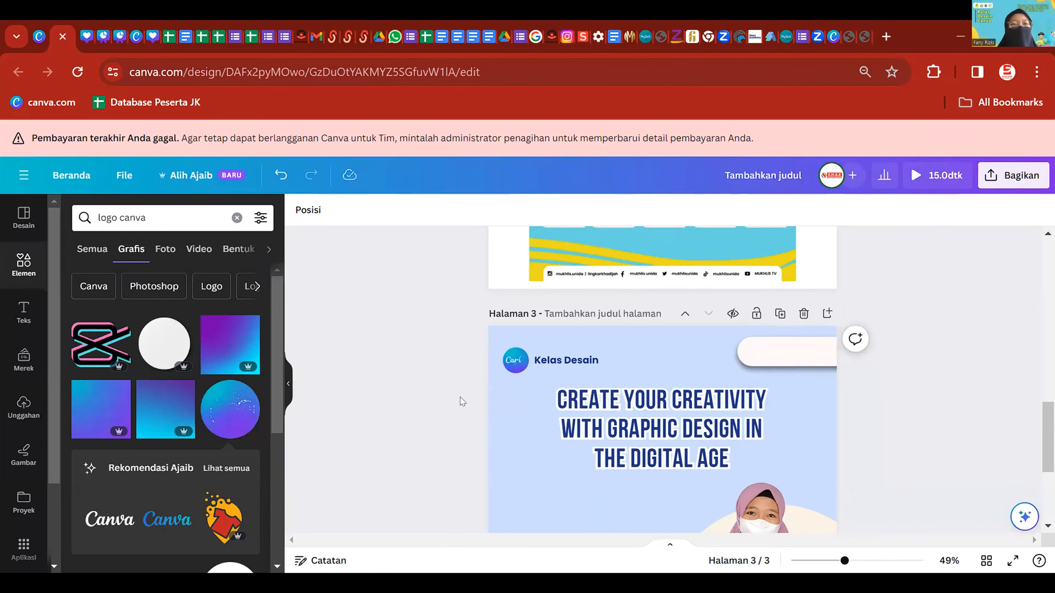
scroll(760, 388, down, 4)
scroll(871, 341, down, 2)
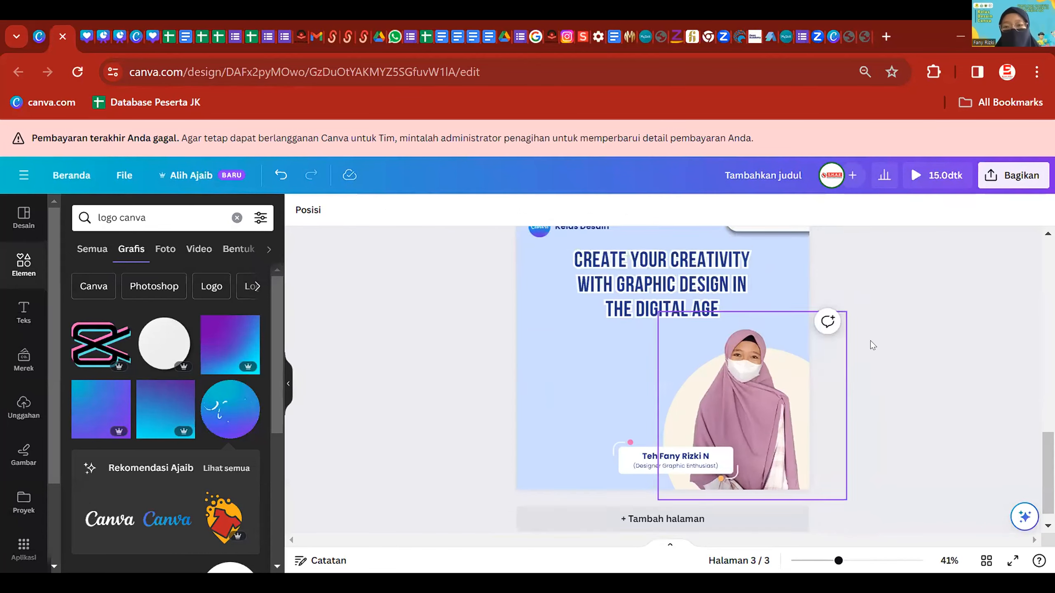
scroll(883, 337, up, 3)
scroll(871, 359, up, 3)
scroll(873, 362, down, 3)
scroll(872, 382, up, 3)
scroll(855, 409, down, 1)
scroll(620, 303, up, 3)
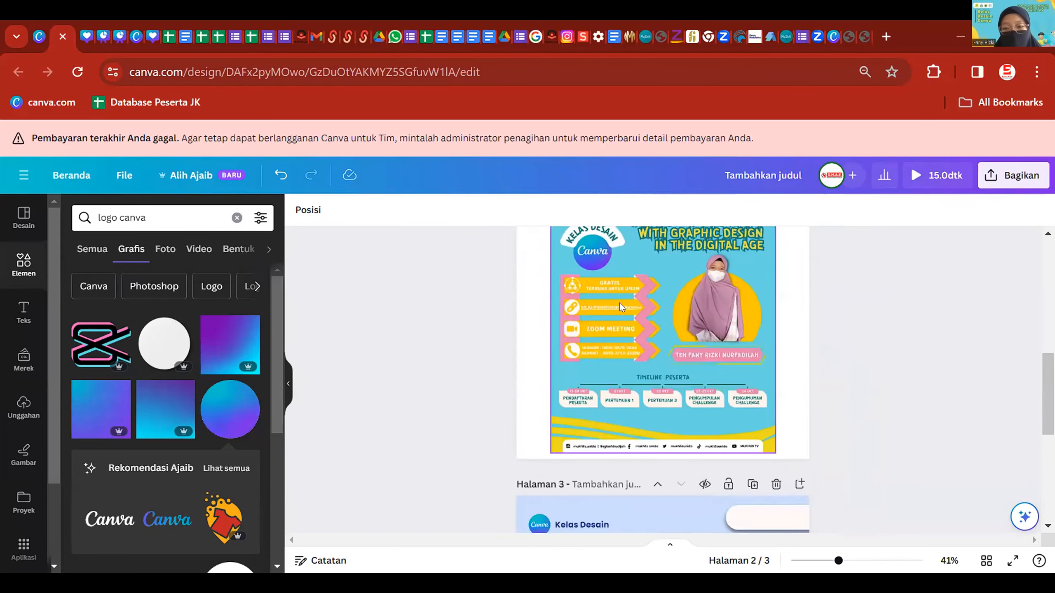
scroll(644, 342, down, 2)
scroll(749, 397, down, 3)
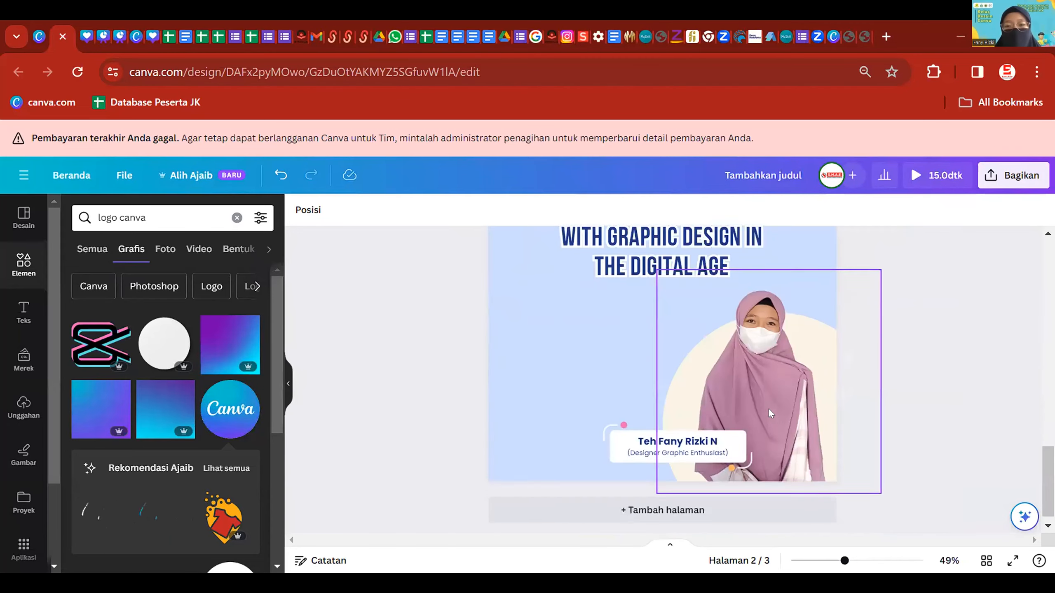
scroll(554, 270, down, 1)
scroll(554, 270, up, 1)
click(85, 216)
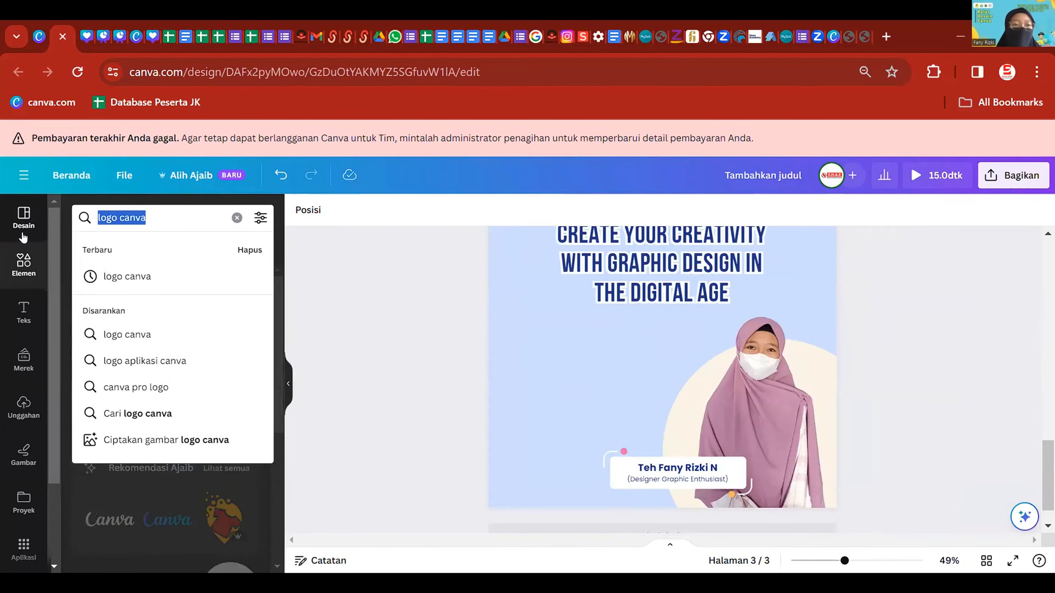
- Search Elements for 'free', add the blue FREE tag and shrink it beside the title's last line
text(free)
key(Return)
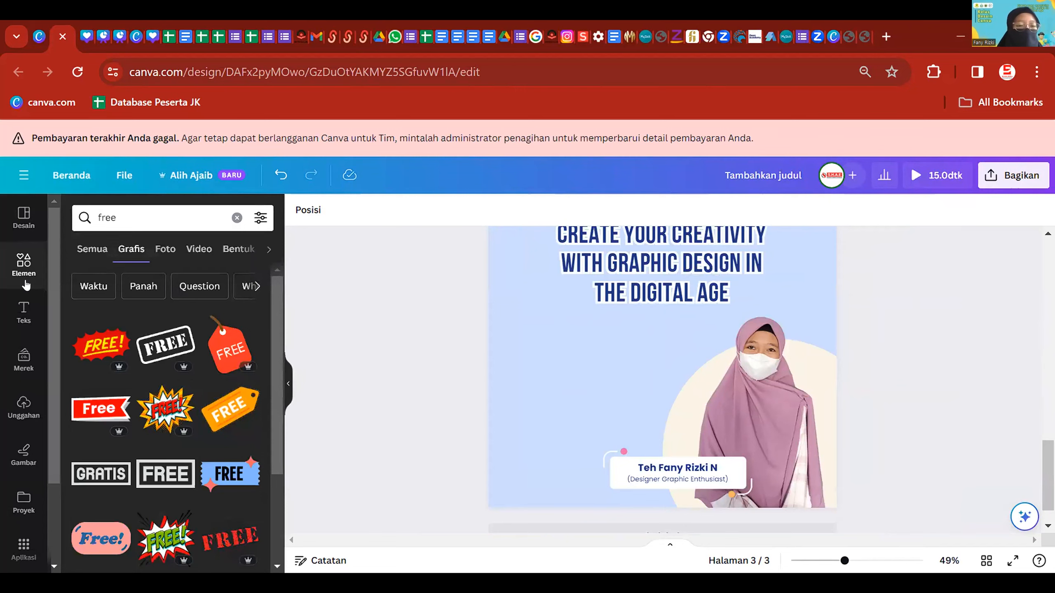
scroll(176, 455, down, 4)
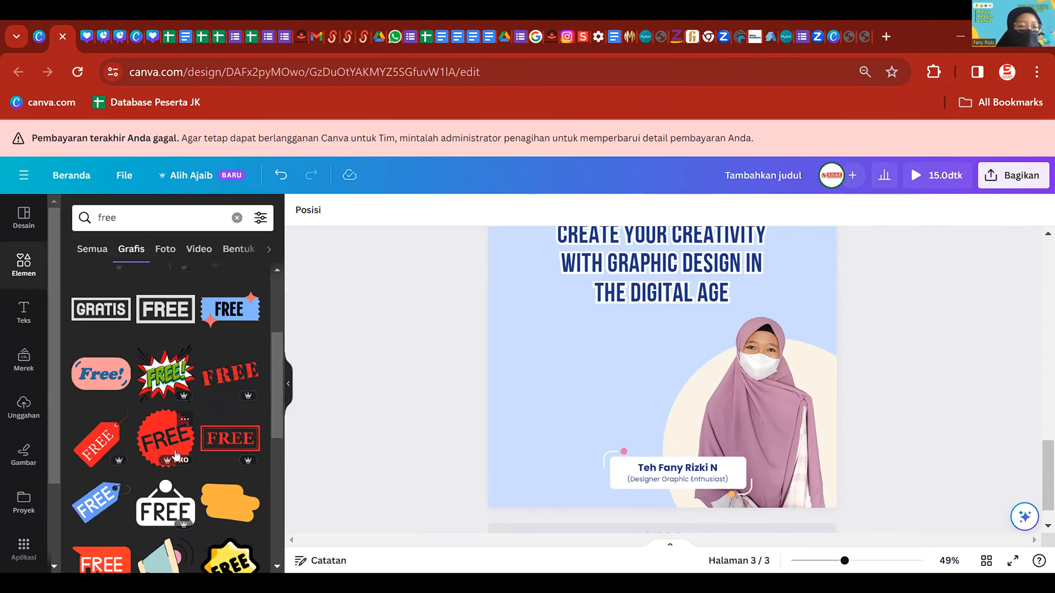
scroll(176, 455, down, 4)
click(97, 336)
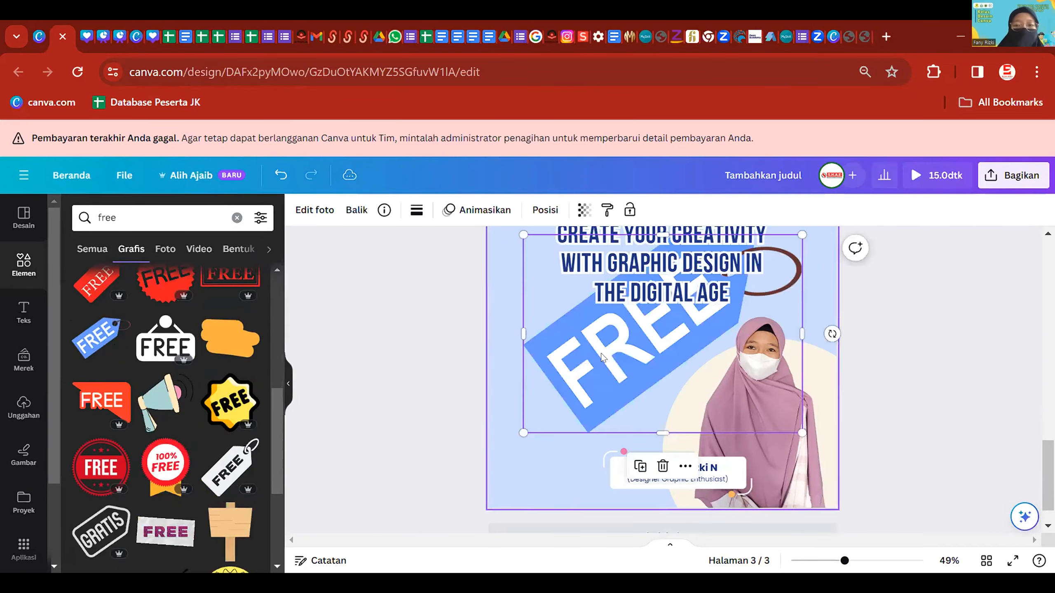
drag(801, 432, 563, 308)
click(861, 323)
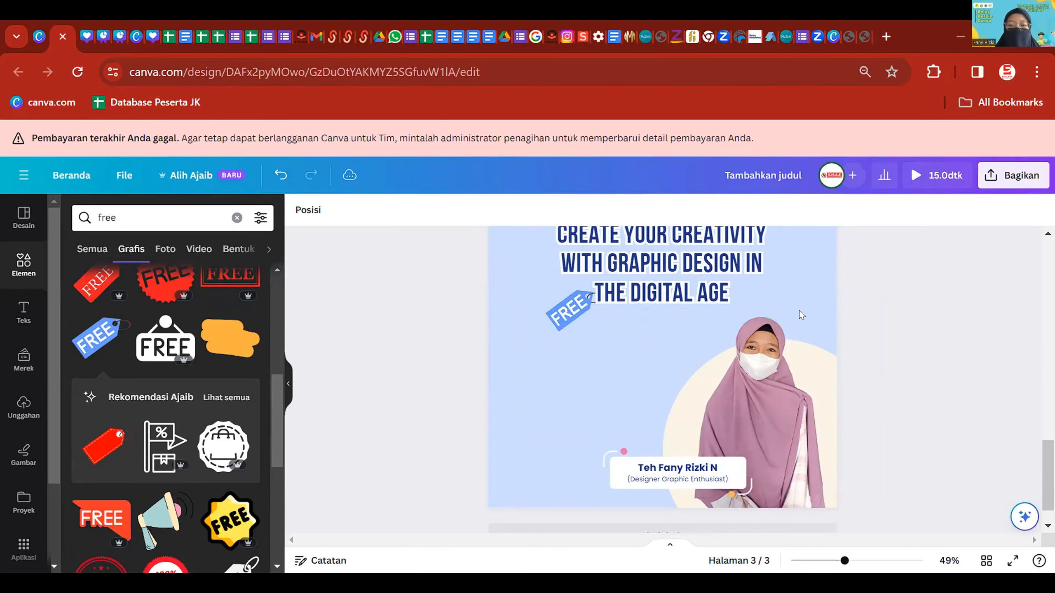
scroll(810, 344, down, 3)
scroll(814, 335, up, 1)
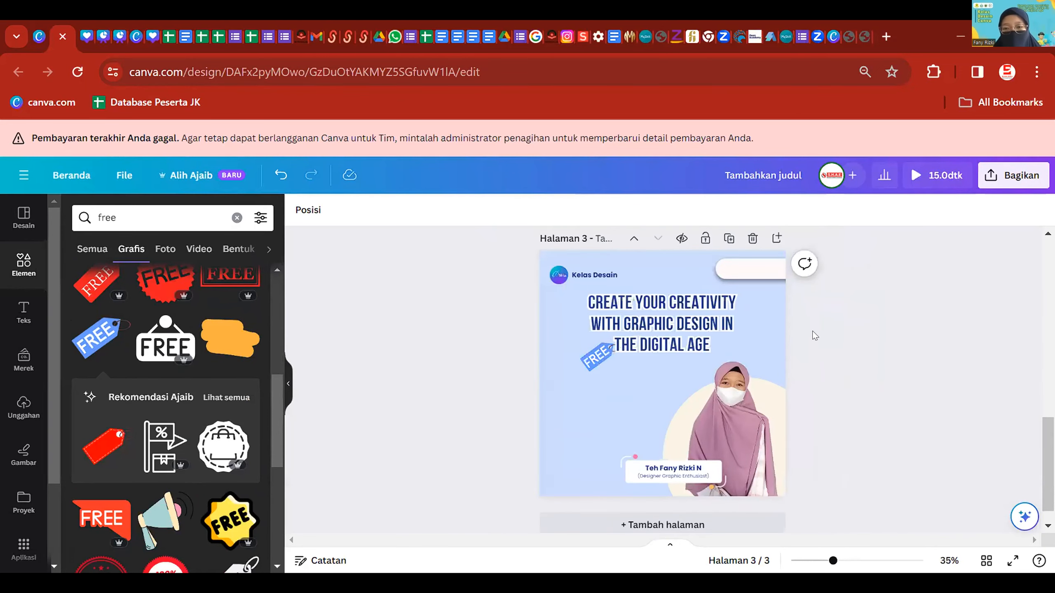
scroll(813, 346, down, 1)
scroll(684, 340, up, 2)
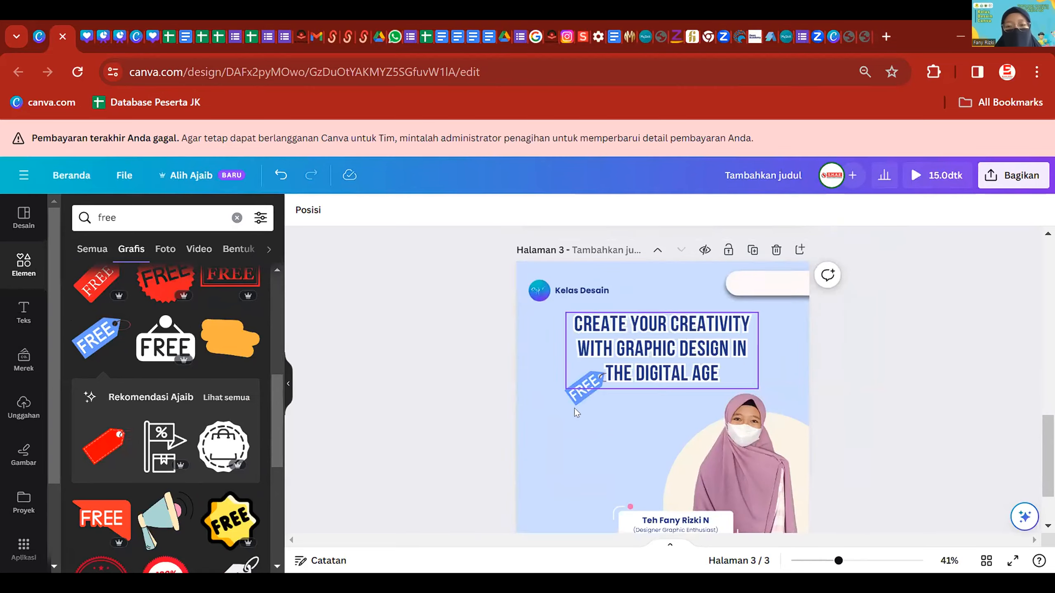
scroll(697, 360, up, 5)
scroll(698, 361, down, 2)
scroll(610, 407, up, 4)
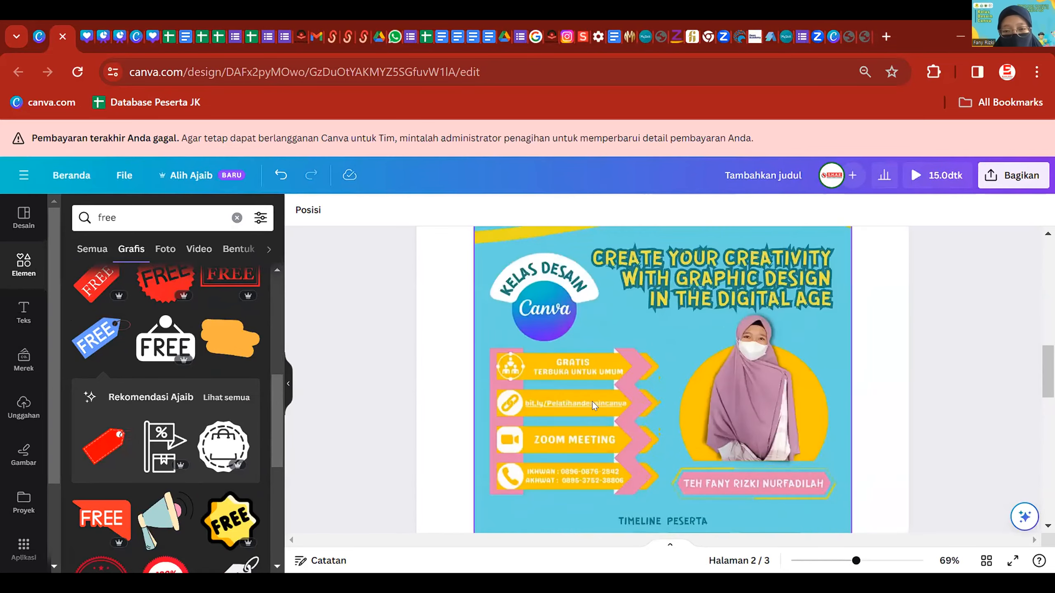
scroll(567, 418, down, 4)
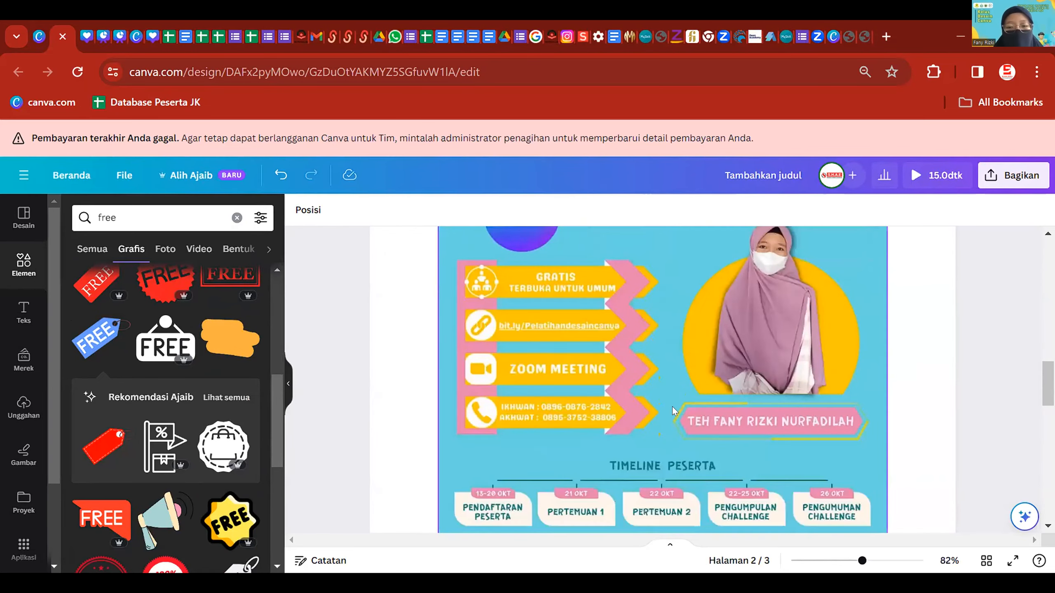
scroll(758, 384, down, 3)
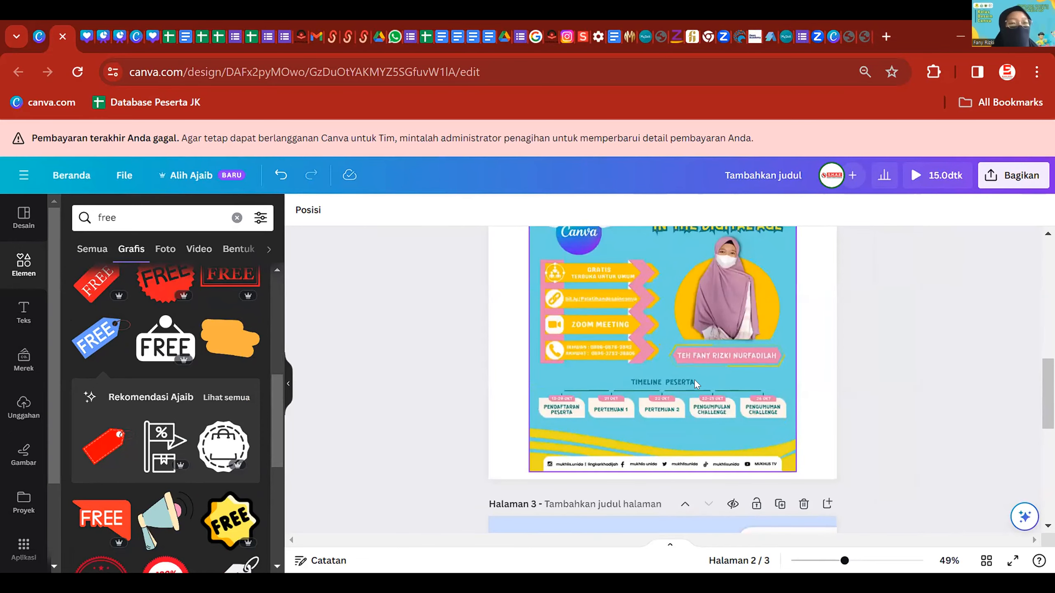
scroll(694, 380, up, 4)
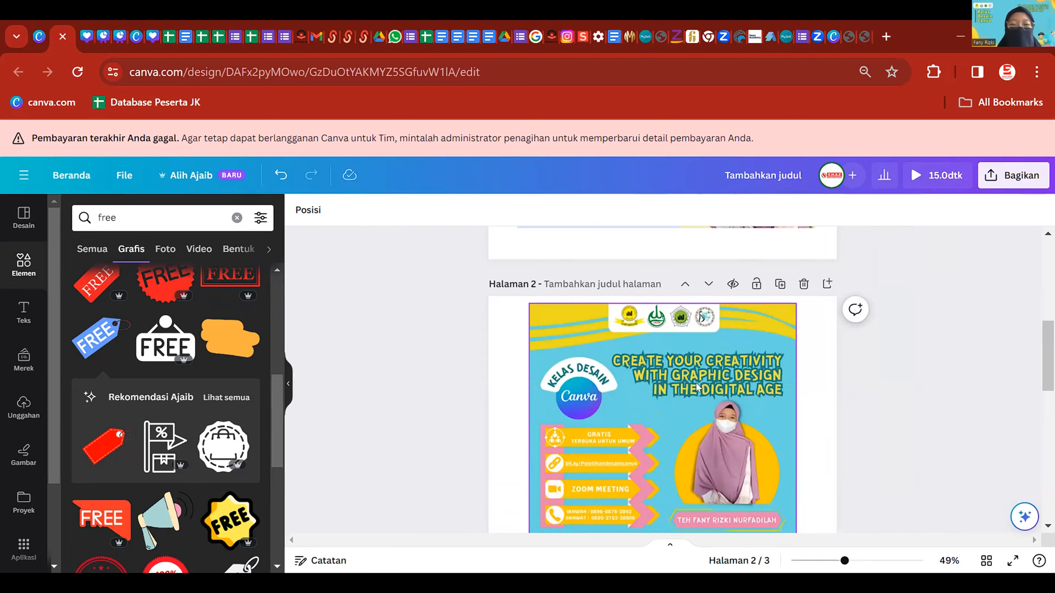
scroll(645, 474, down, 4)
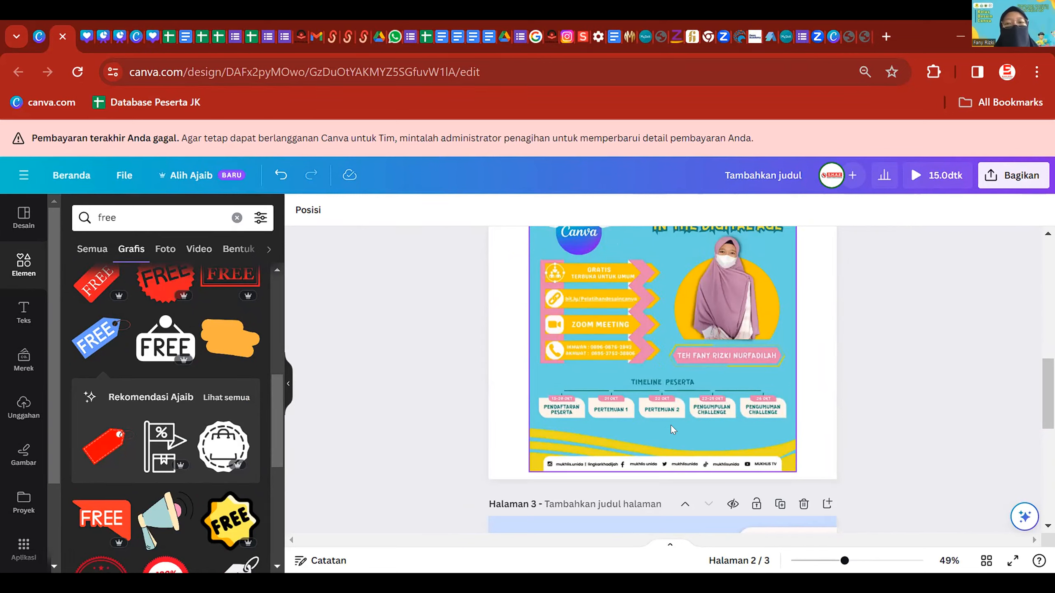
scroll(710, 409, down, 5)
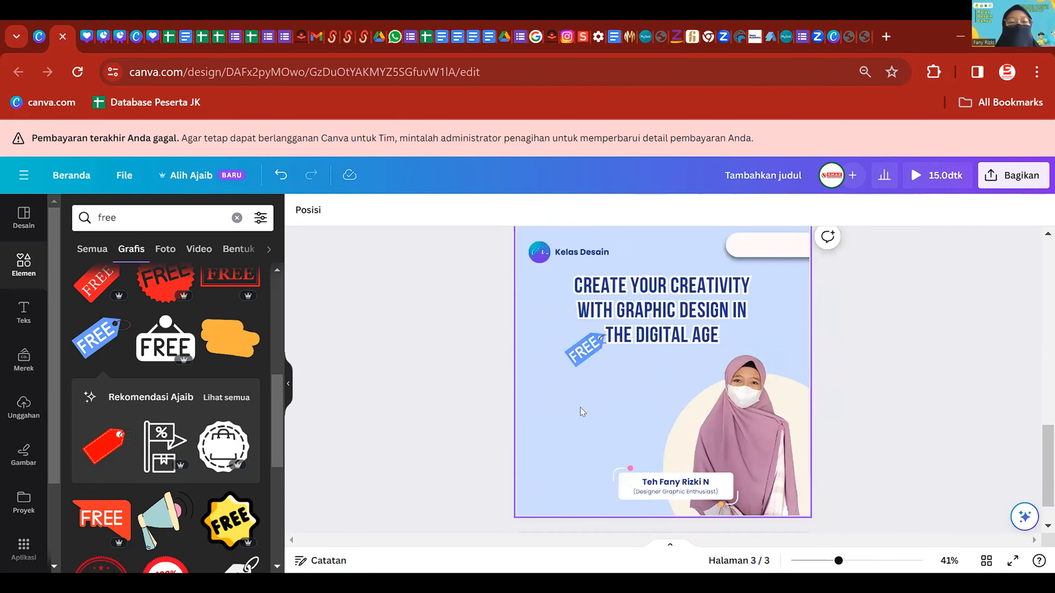
scroll(601, 432, up, 5)
scroll(601, 432, down, 4)
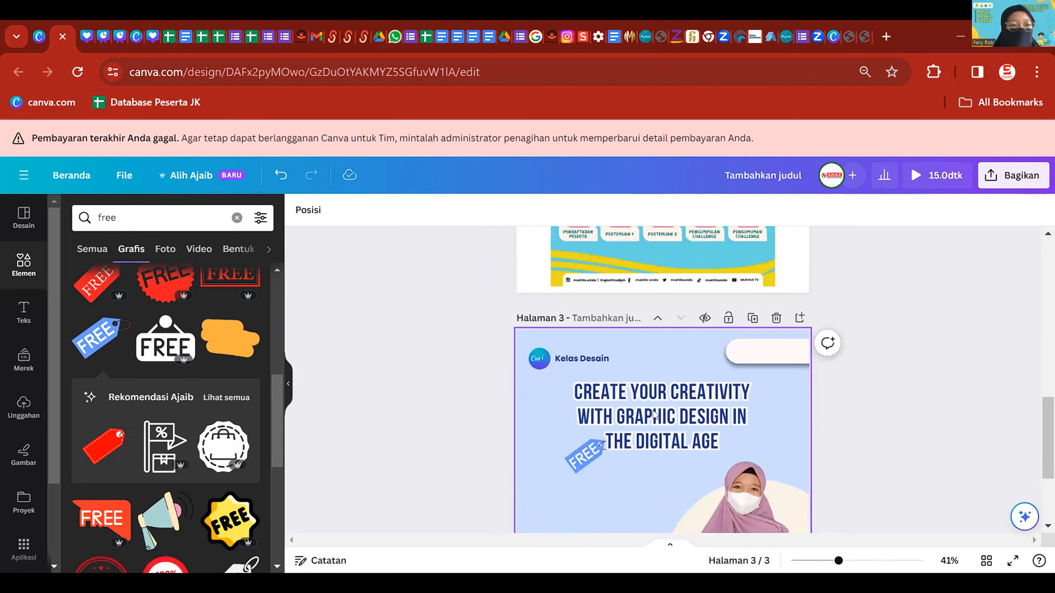
- Add a subheading with the 'Sabtu-Ahad, Oktober 2023' date line below the page 3 title
click(23, 311)
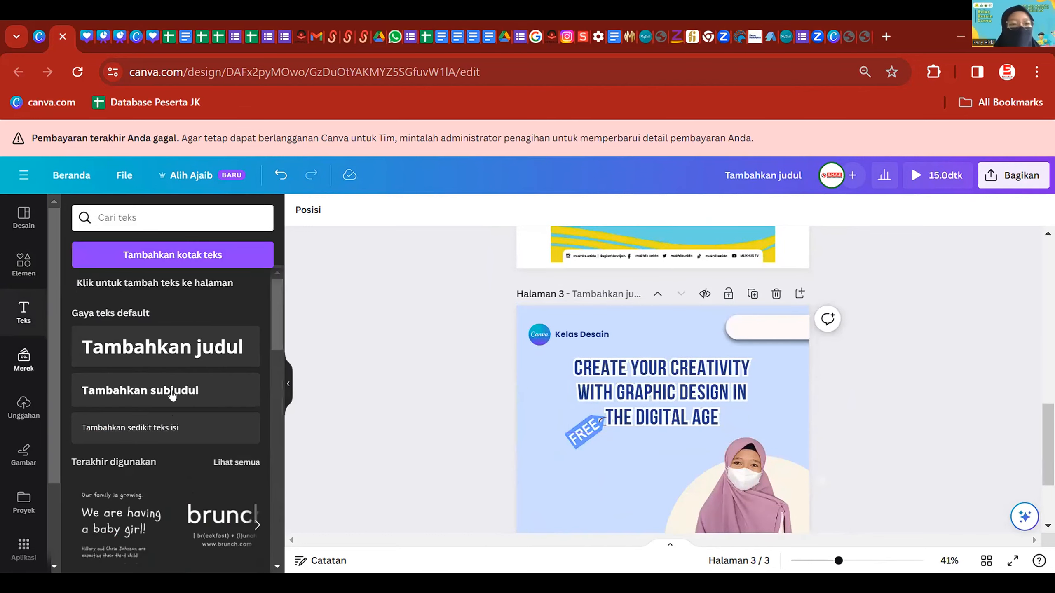
click(255, 384)
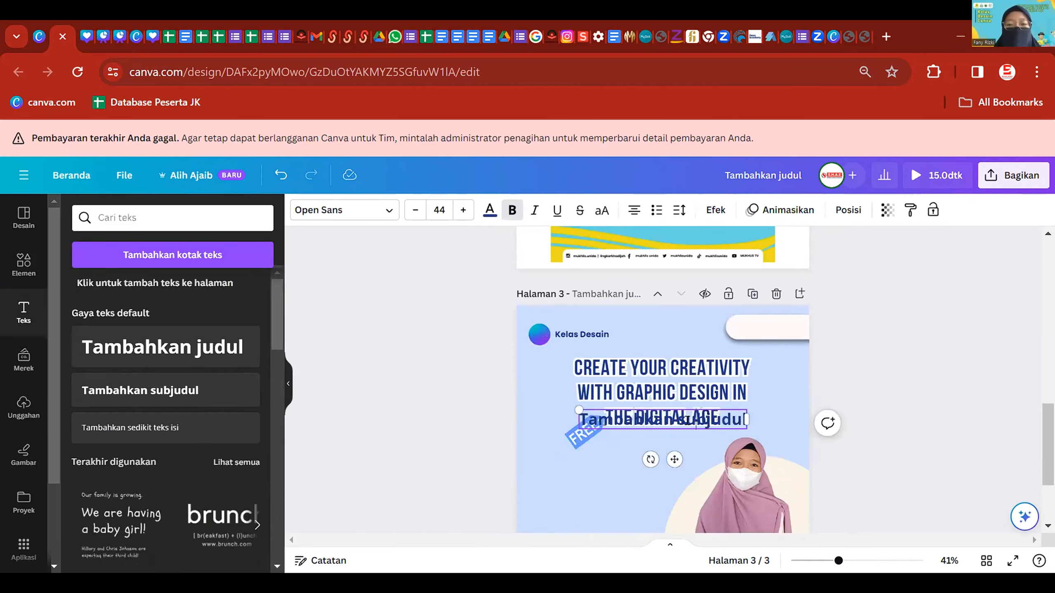
double_click(710, 426)
text(Sa)
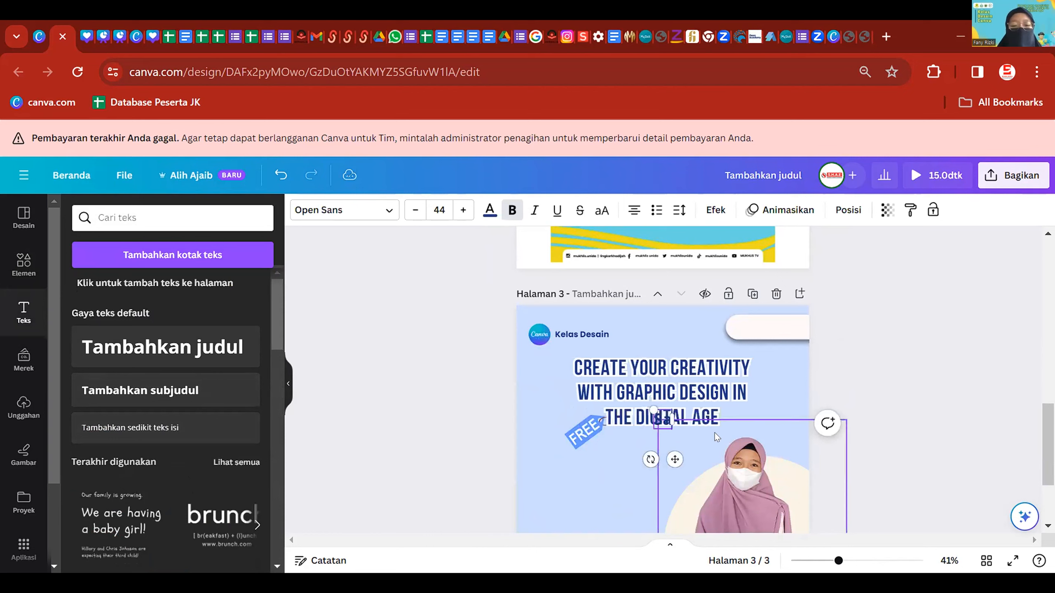
text(btu-Ahad)
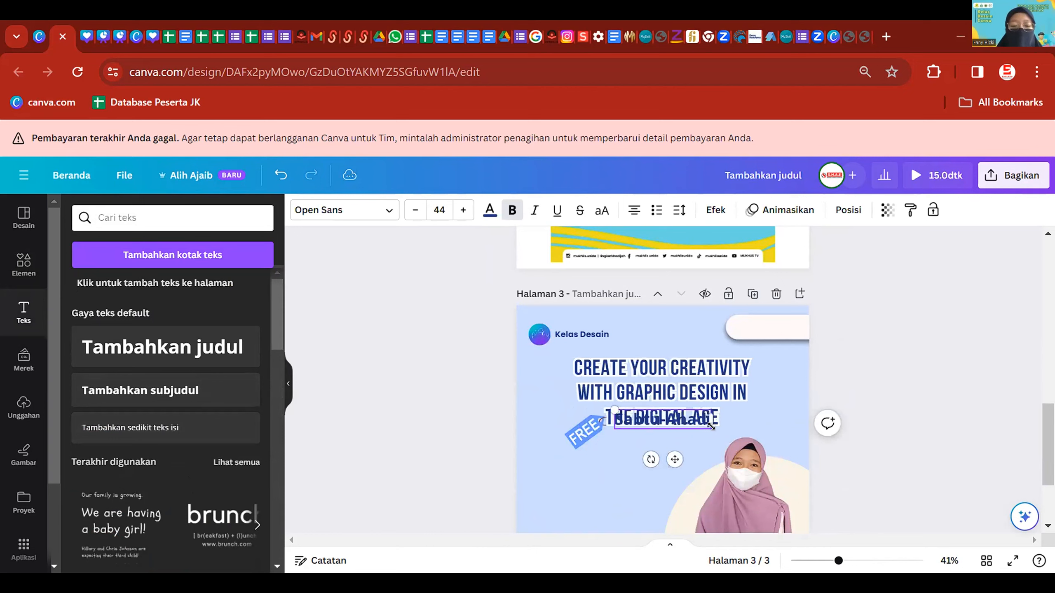
text(, 2022)
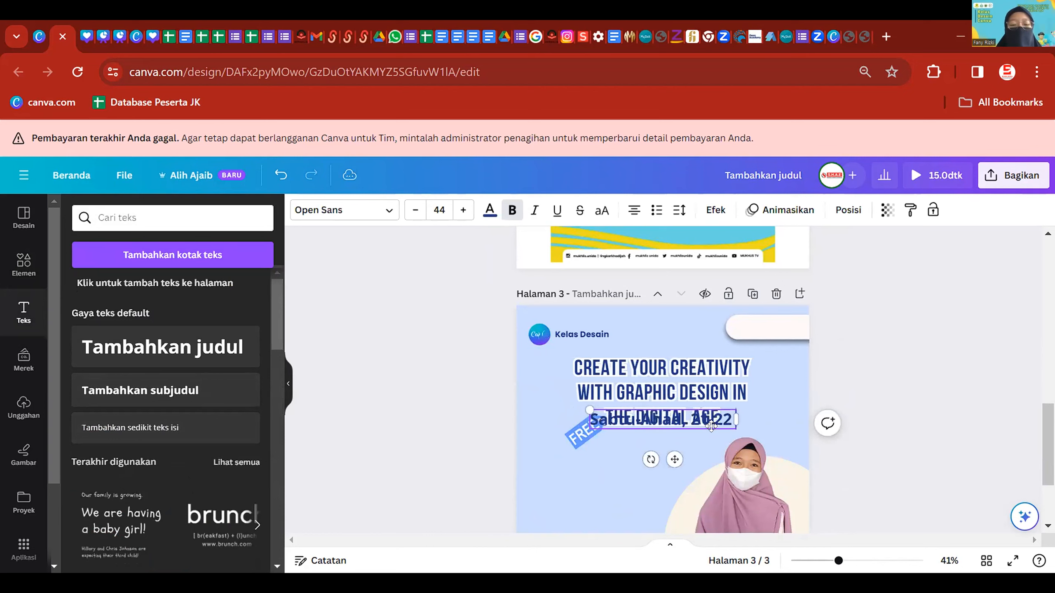
text( Oktober 2023)
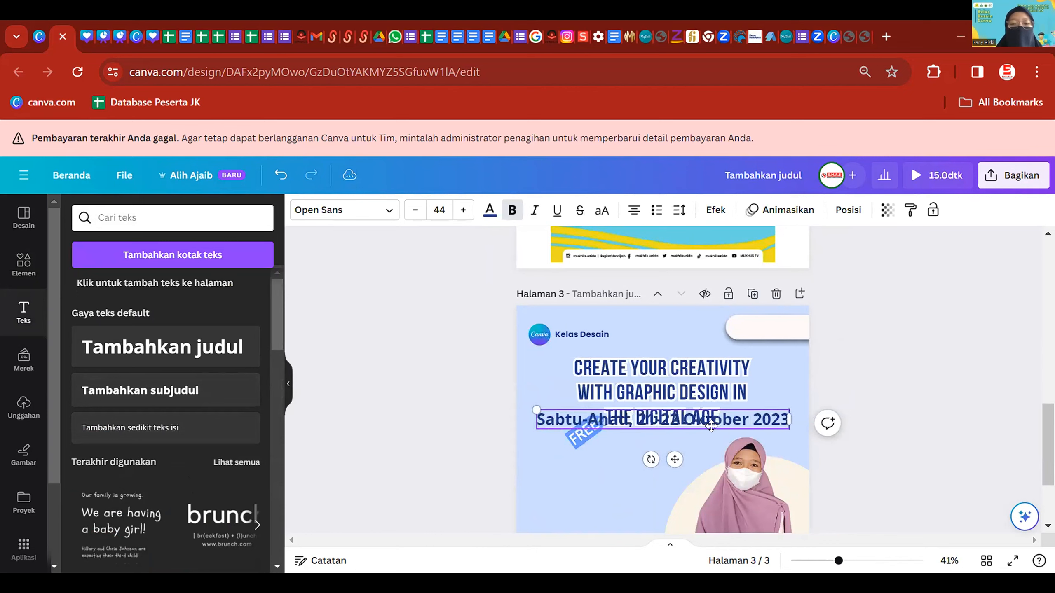
drag(668, 451, 672, 501)
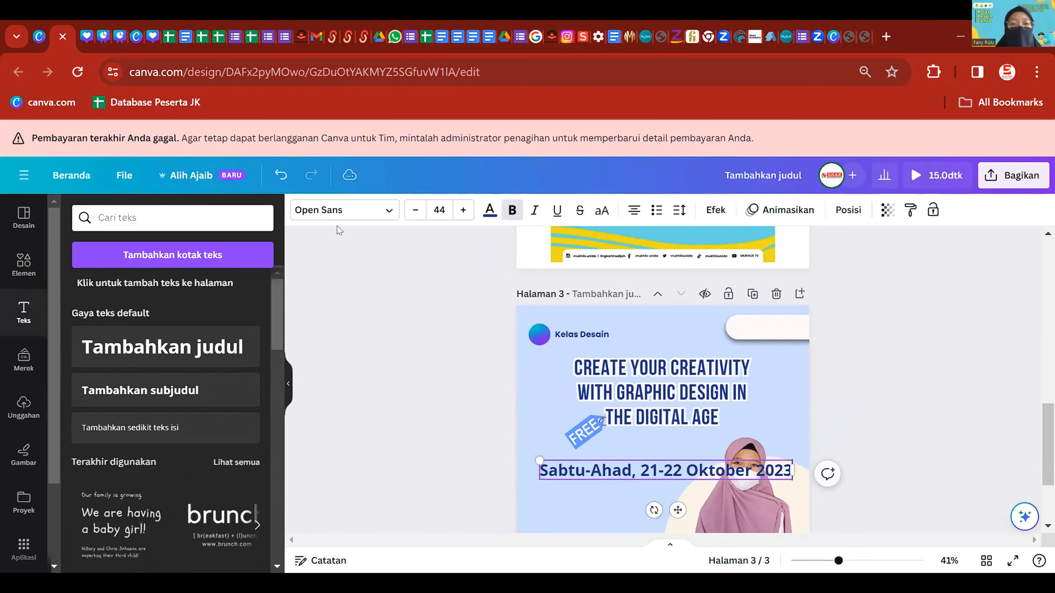
- Set the date text to Poppins, shrink it to about half size, and move it under the FREE tag
click(340, 210)
click(125, 402)
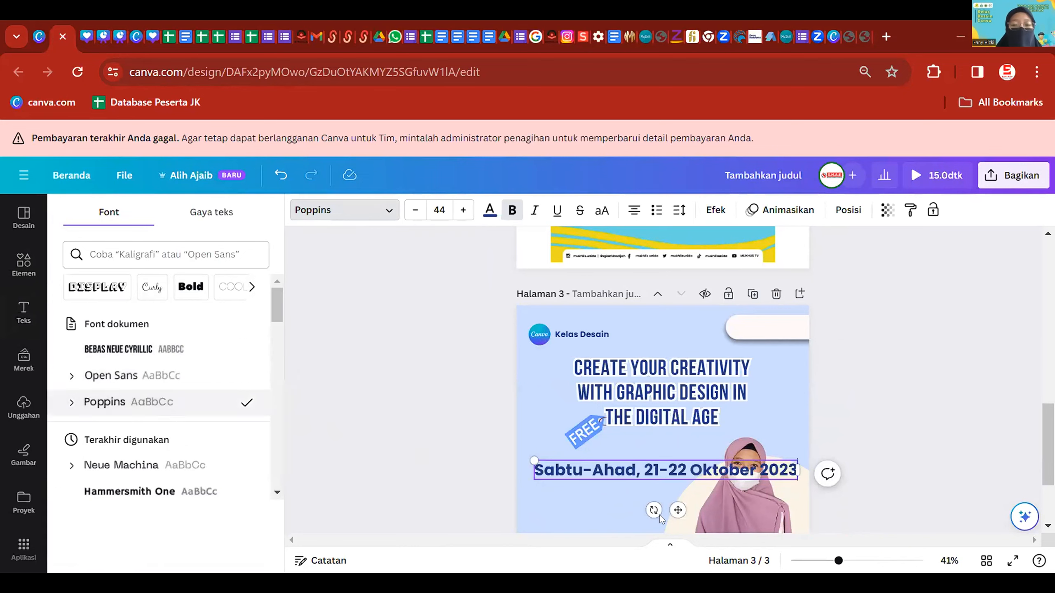
click(208, 550)
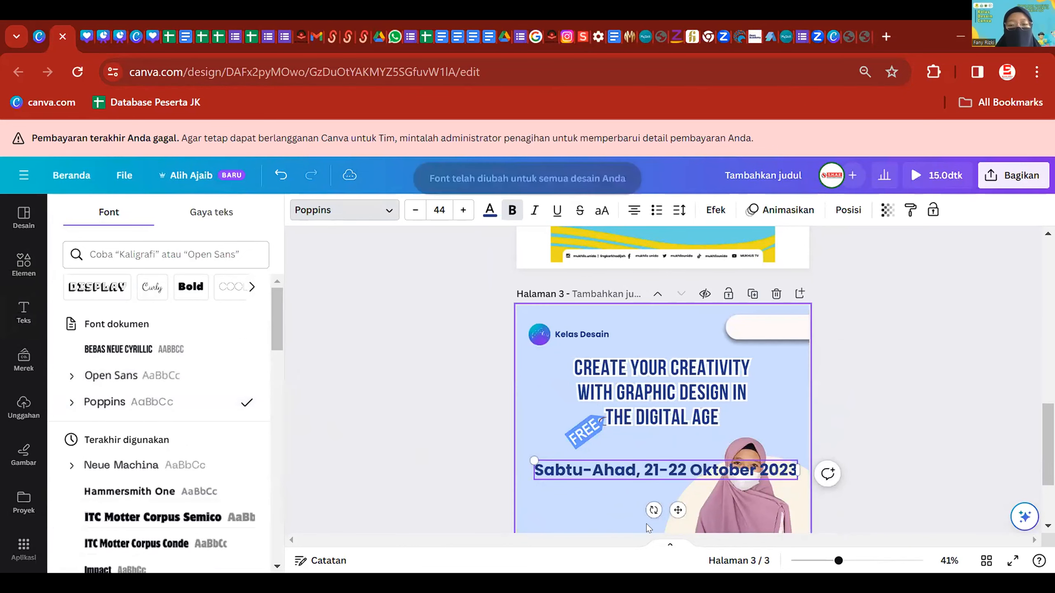
drag(533, 460, 669, 496)
drag(746, 510, 623, 503)
scroll(621, 493, up, 3)
- Bold '21-22' and 'Oktober' in the date line and nudge it slightly up and right
double_click(588, 453)
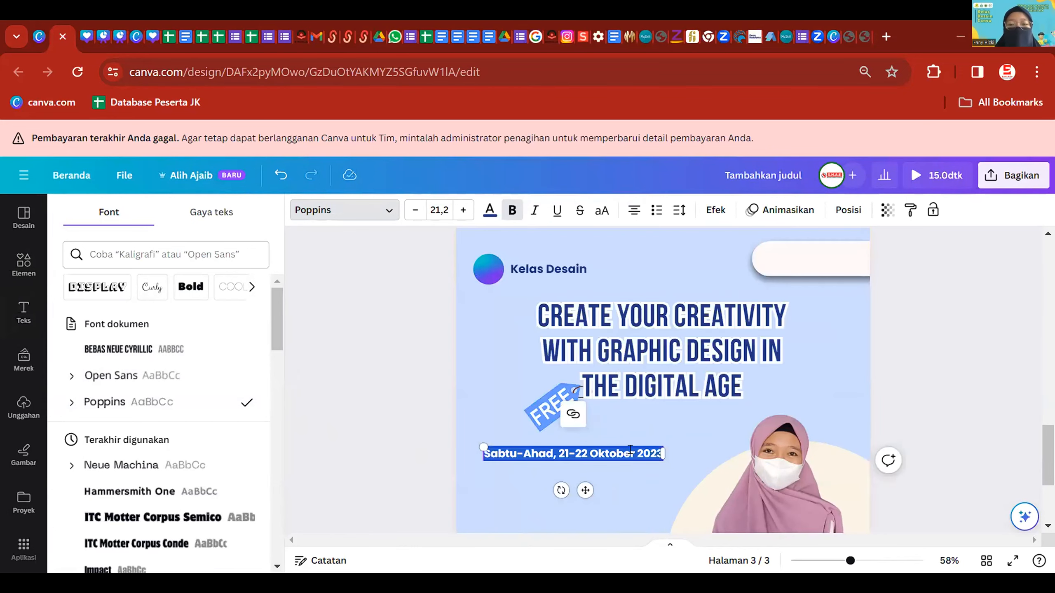
click(598, 468)
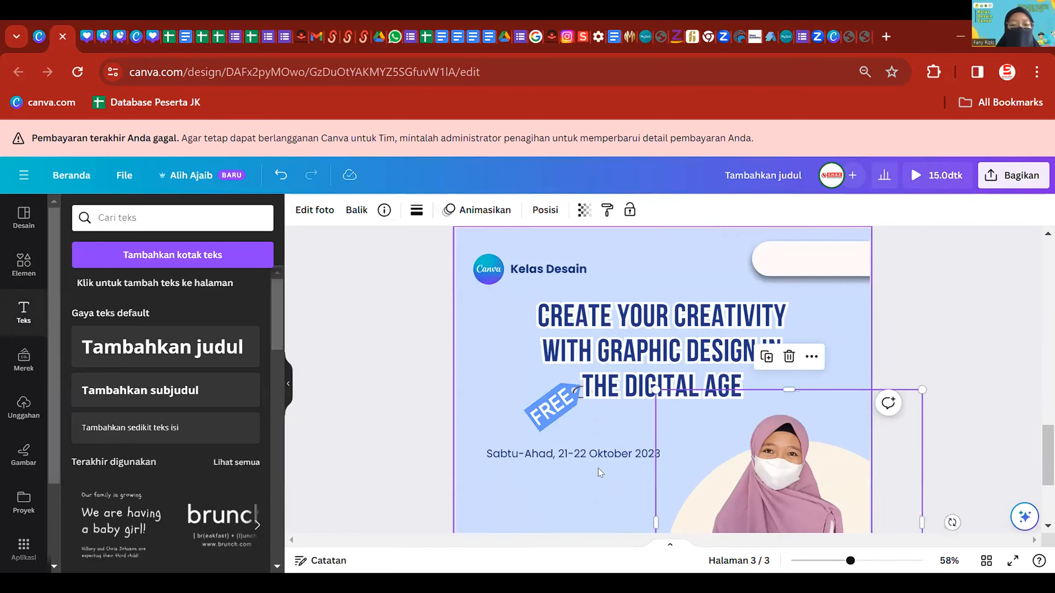
scroll(563, 436, up, 2)
double_click(568, 451)
drag(568, 451, 538, 452)
click(512, 210)
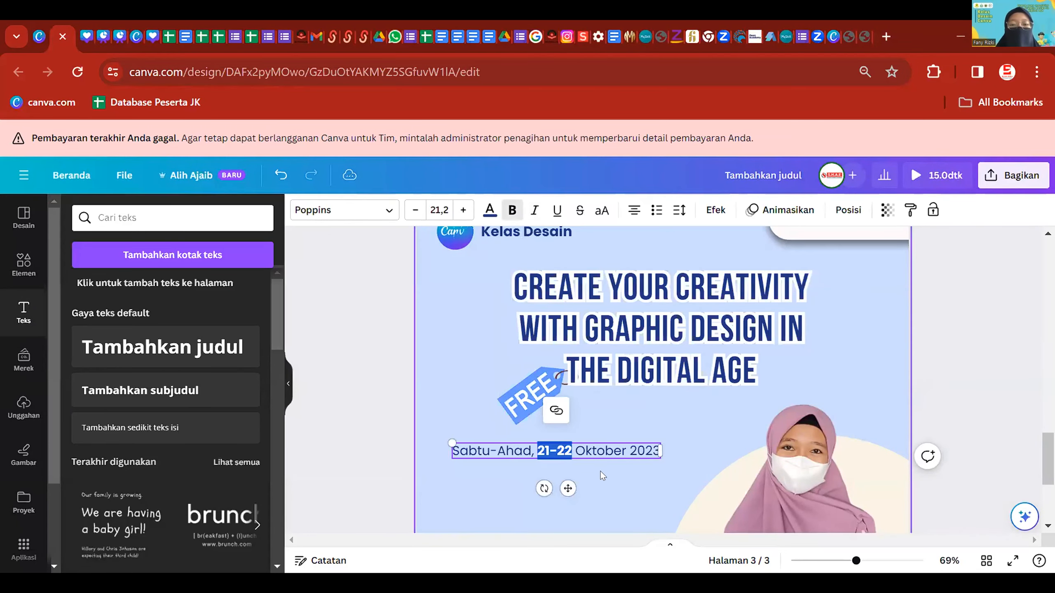
double_click(603, 451)
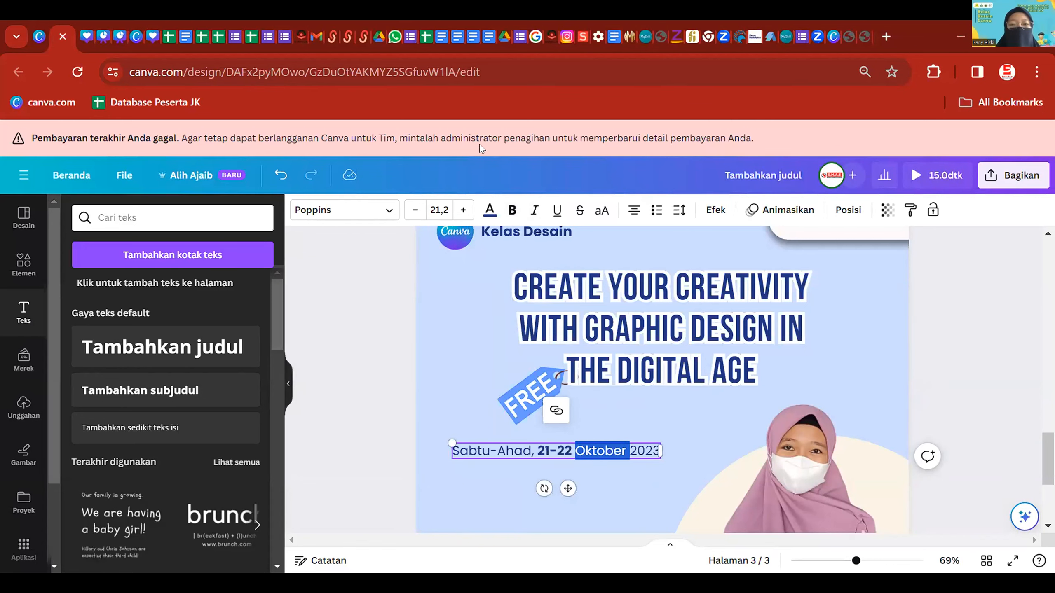
click(513, 211)
click(639, 479)
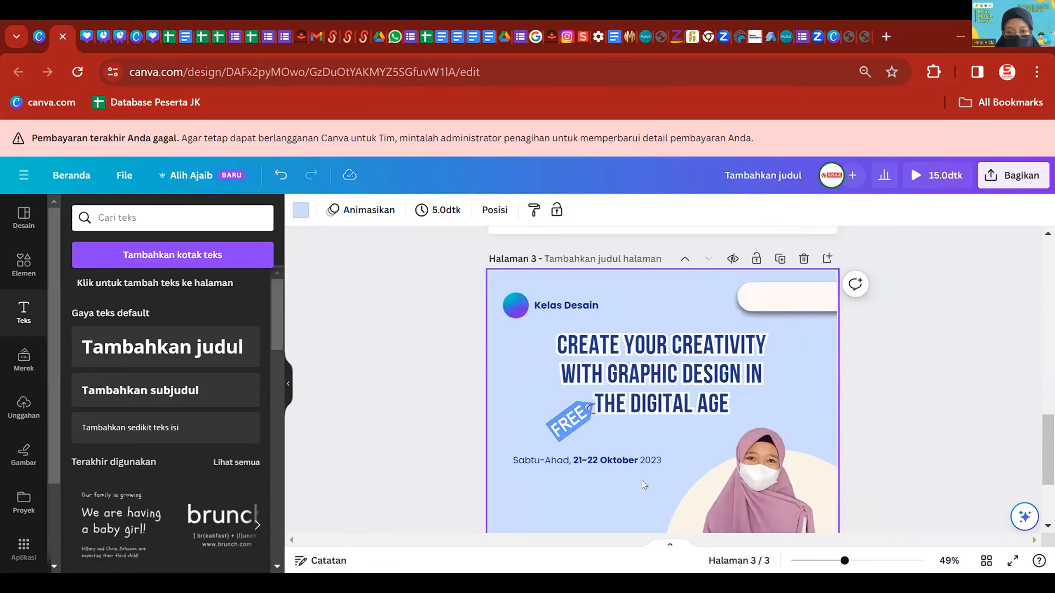
drag(619, 456, 635, 449)
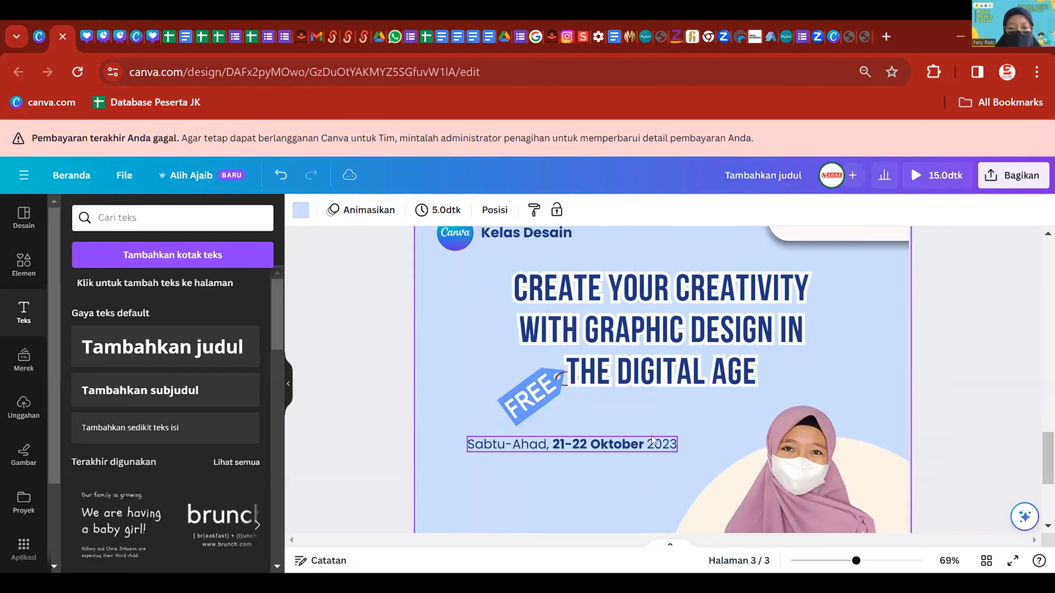
click(663, 445)
- Add '09.00-11.00 WIB' as a second line under the date
key(Return)
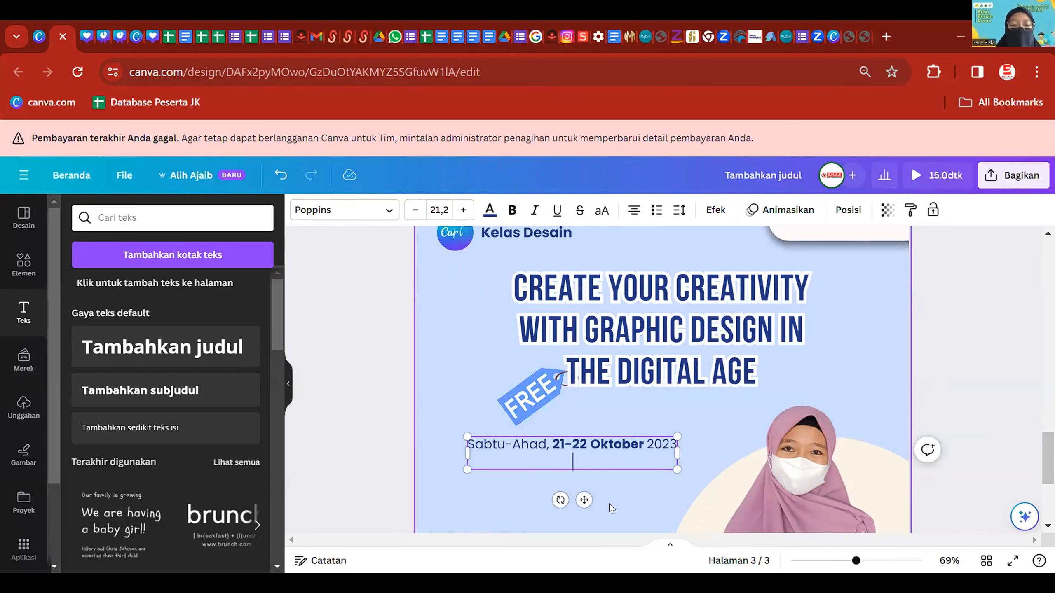
text(09.00-1)
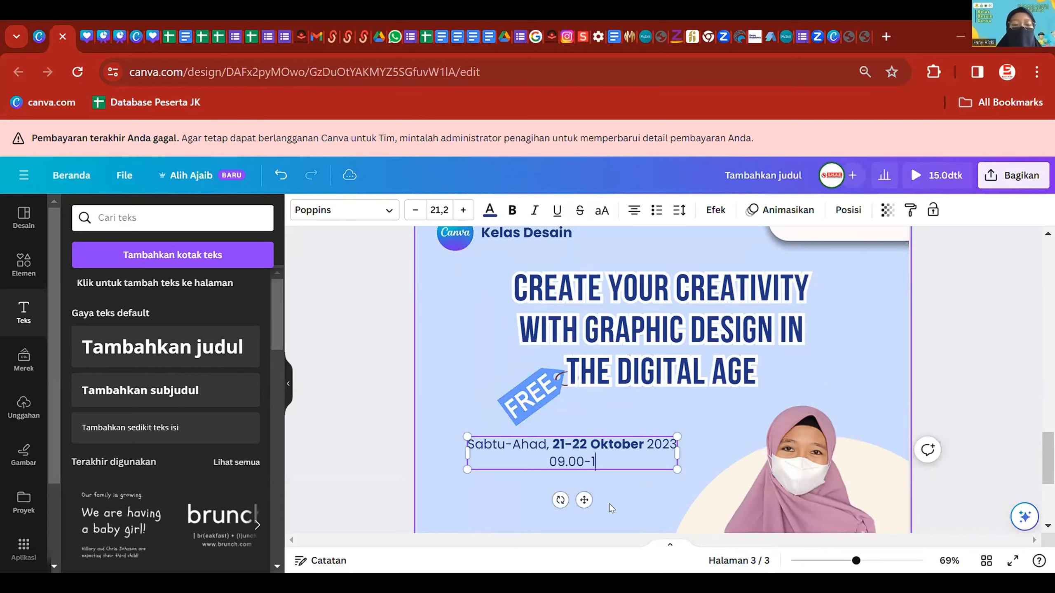
text(1.00 WIB)
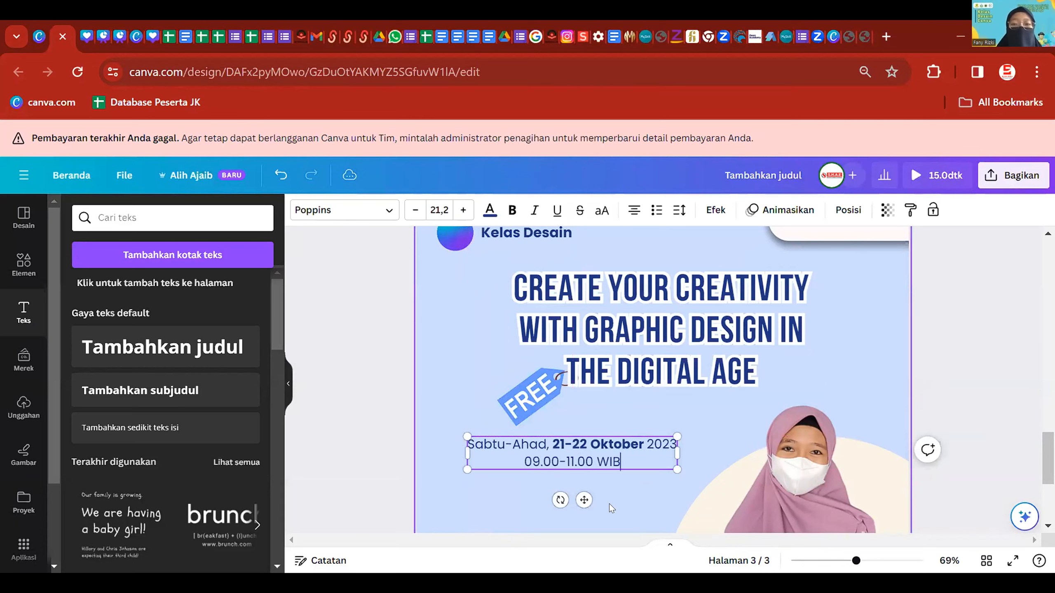
key(ctrl+a)
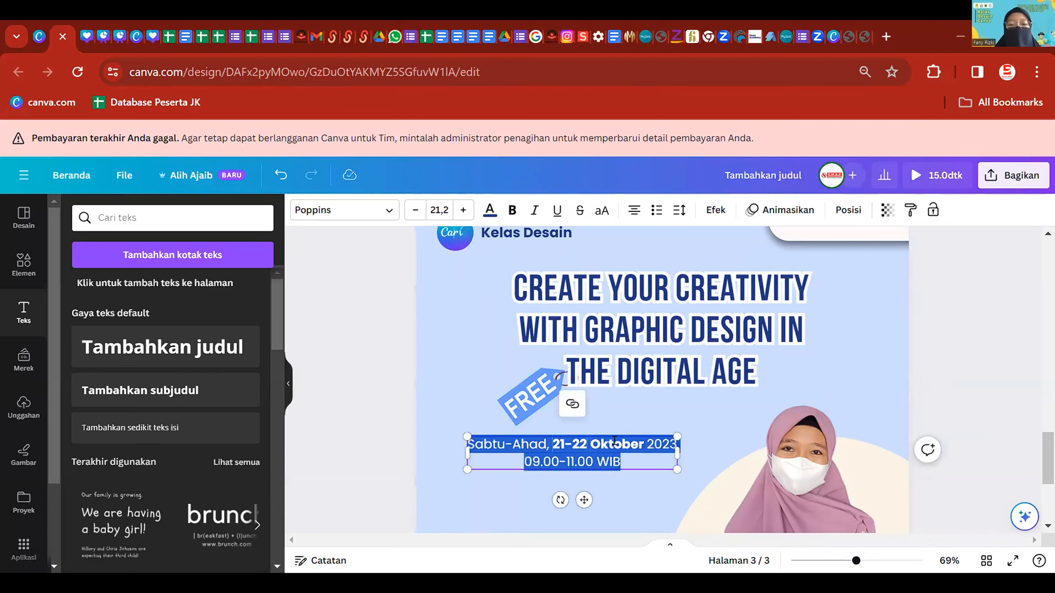
click(695, 452)
- Left-align the date and time block and line it up with the title's left margin
click(600, 452)
scroll(601, 452, up, 2)
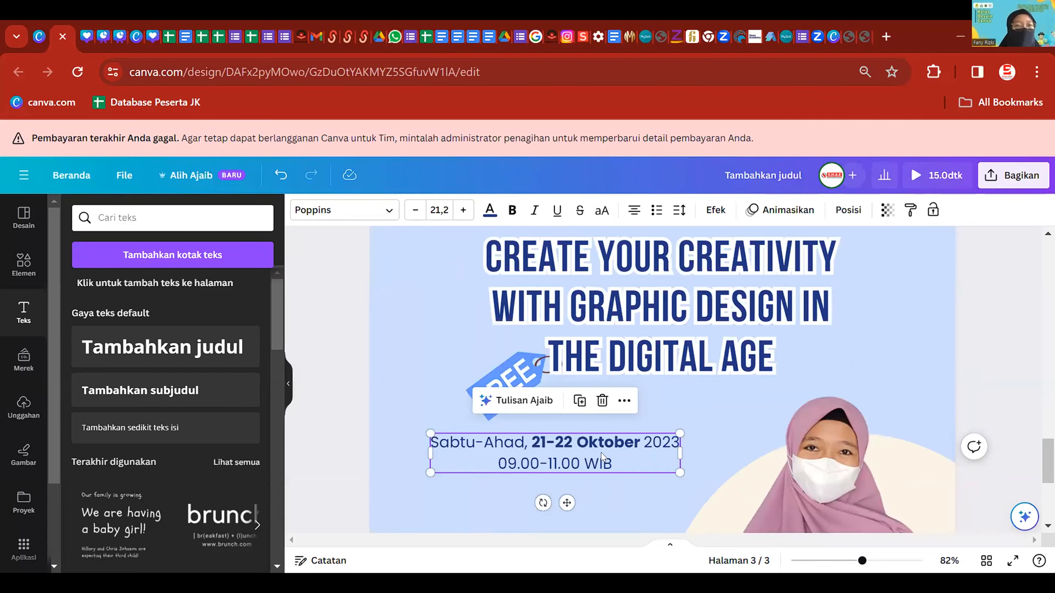
click(635, 209)
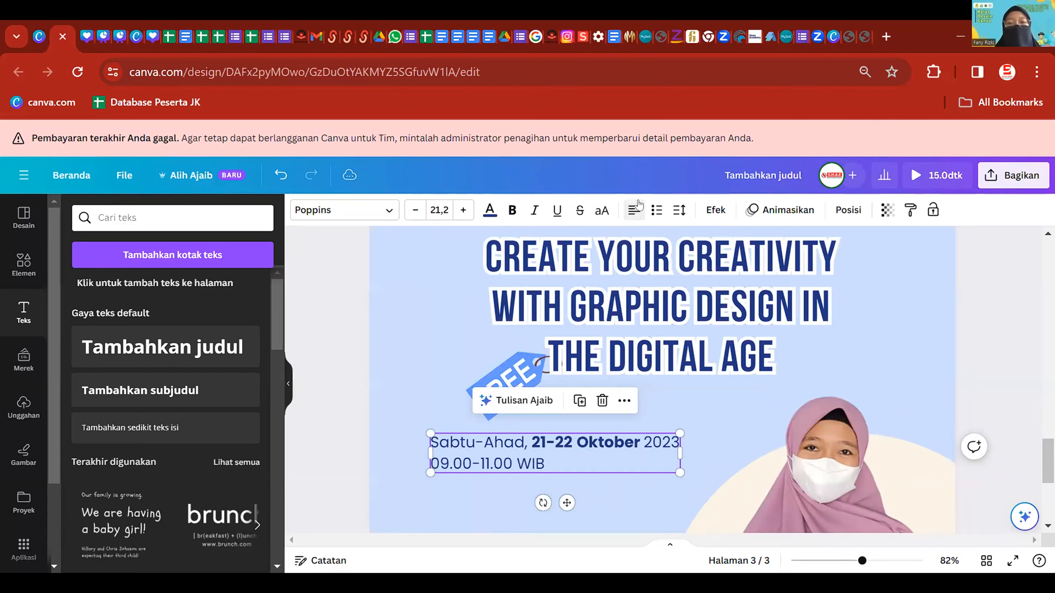
click(683, 378)
scroll(601, 458, down, 2)
drag(588, 451, 586, 457)
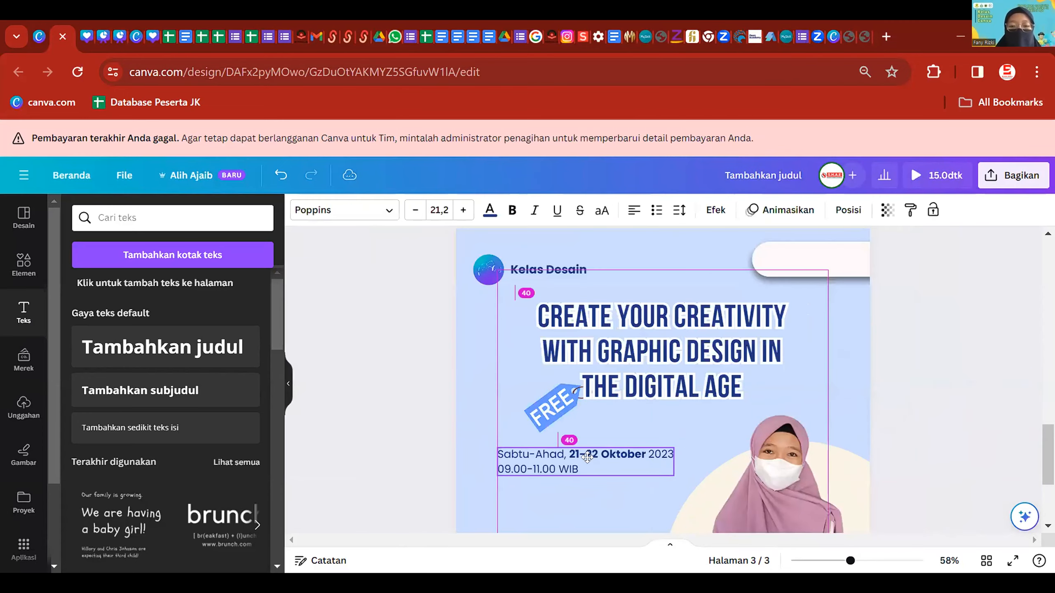
click(717, 461)
scroll(717, 463, up, 8)
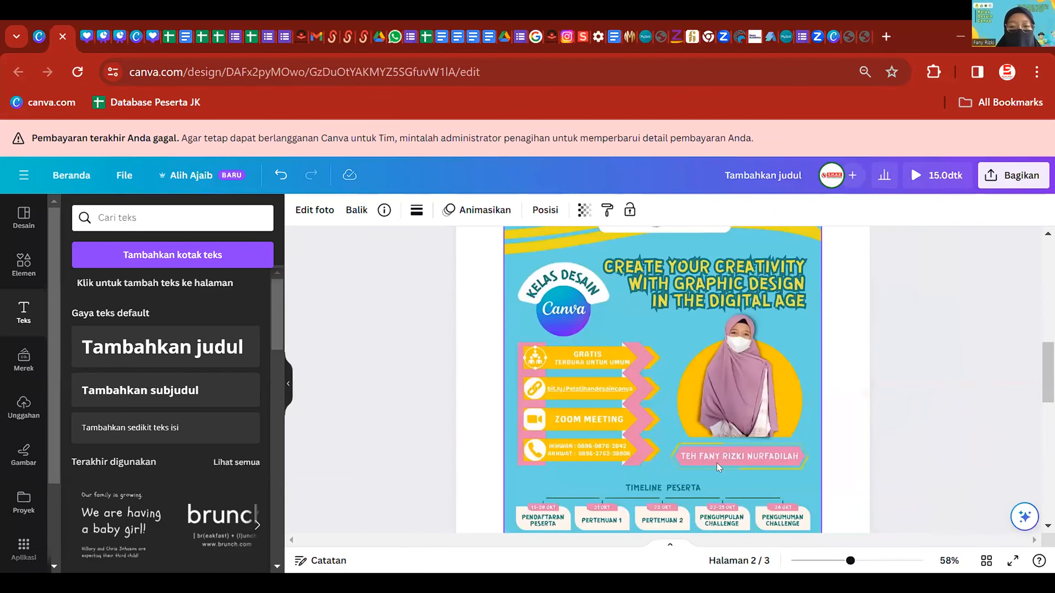
- Duplicate the date text box and place the copy below the original
scroll(717, 463, down, 7)
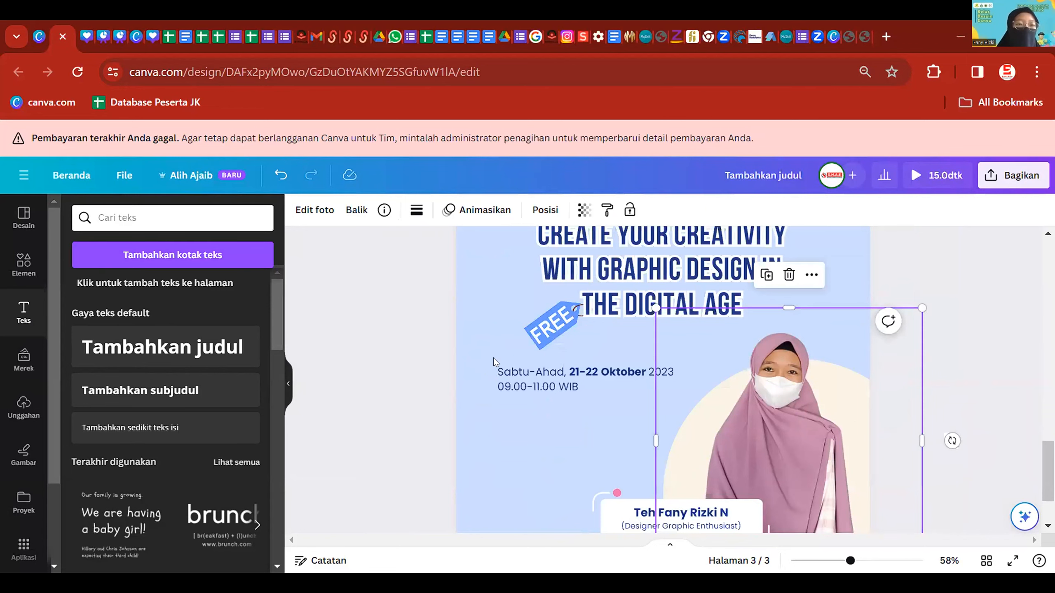
click(590, 381)
key(ctrl+d)
drag(589, 379, 580, 406)
click(564, 422)
click(476, 385)
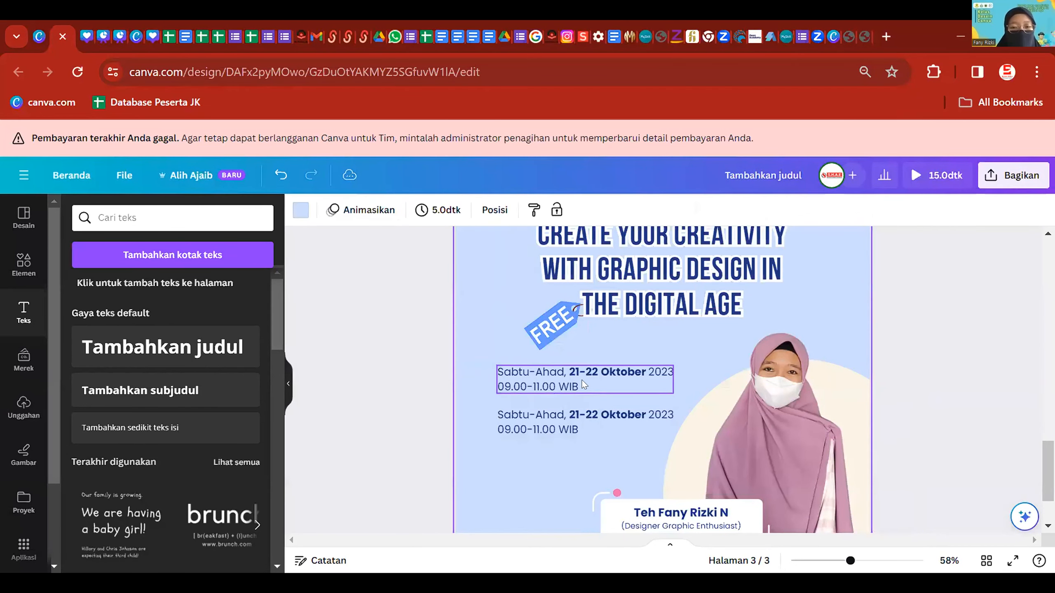
click(557, 375)
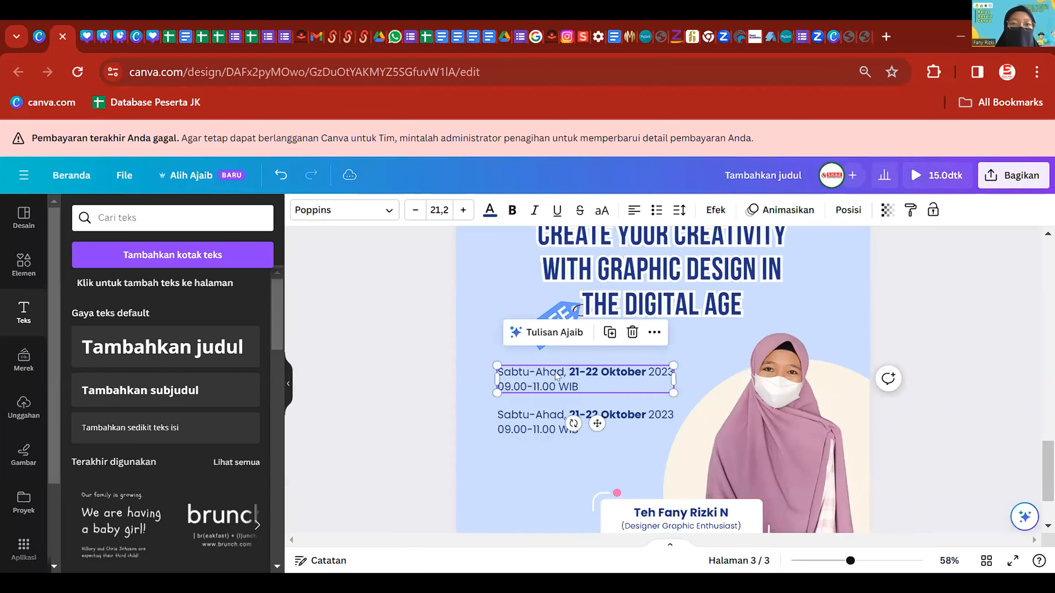
right_click(552, 376)
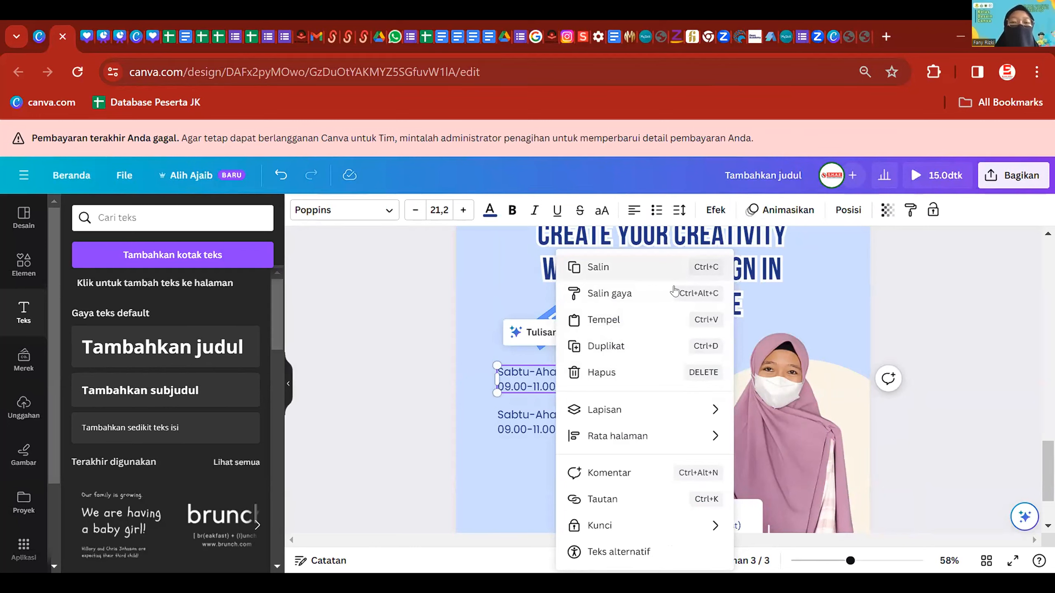
click(352, 379)
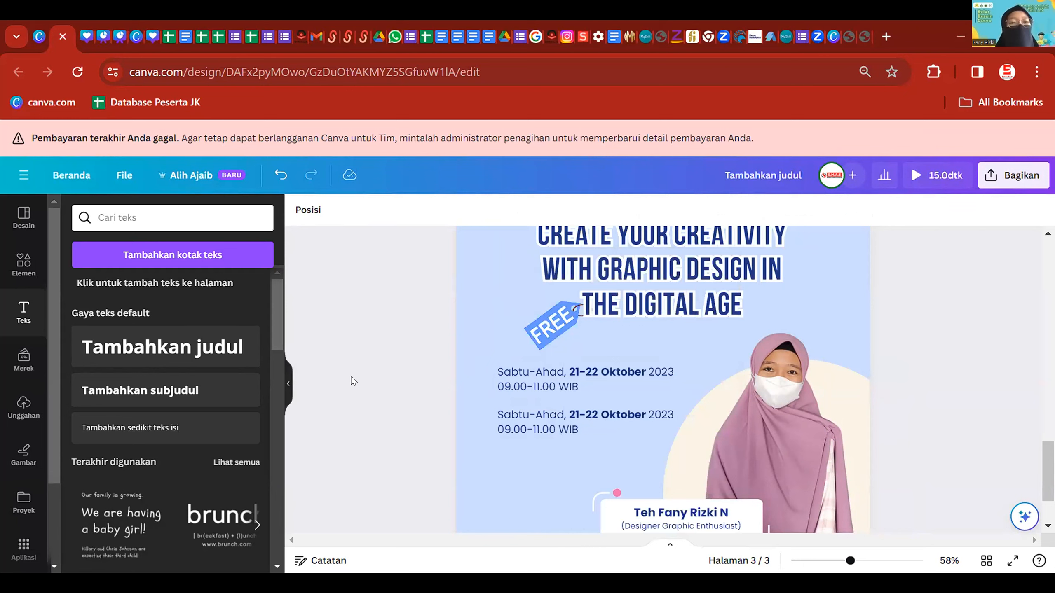
- Replace the copy's text with 'Via Zoom Meeting'
click(570, 428)
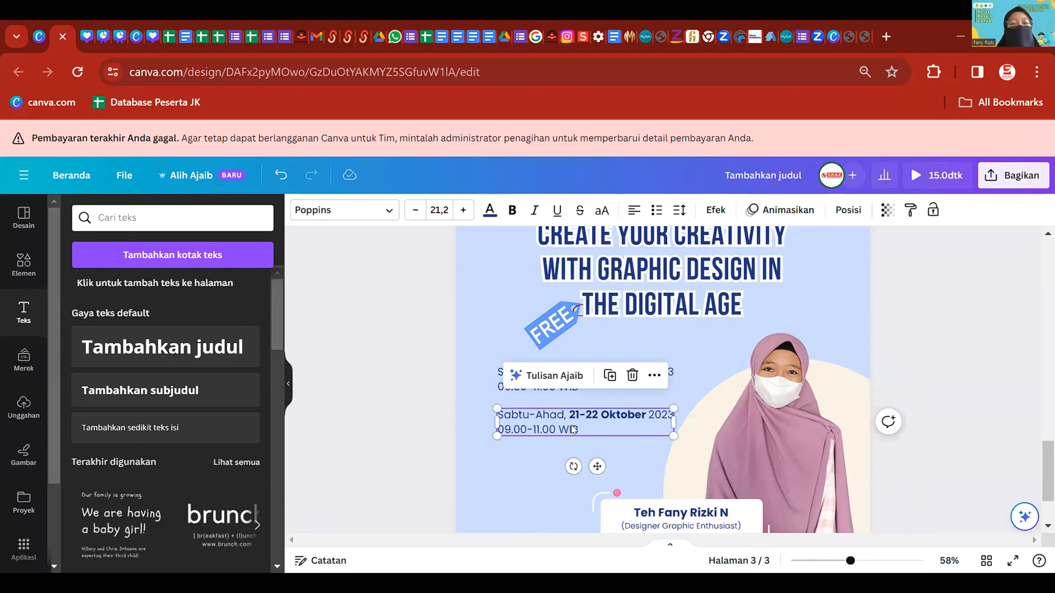
double_click(569, 422)
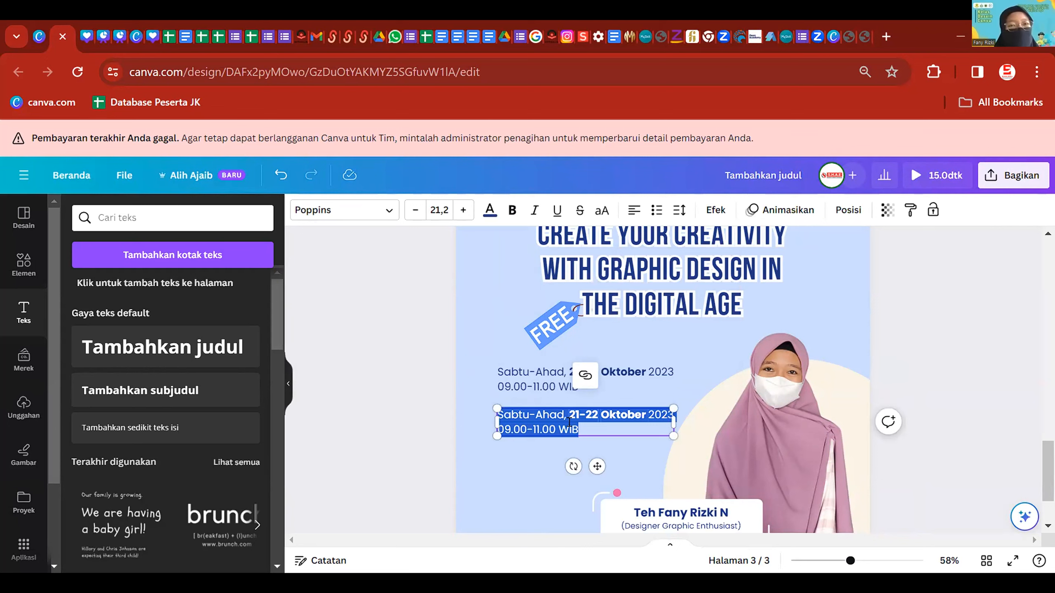
click(390, 386)
double_click(563, 426)
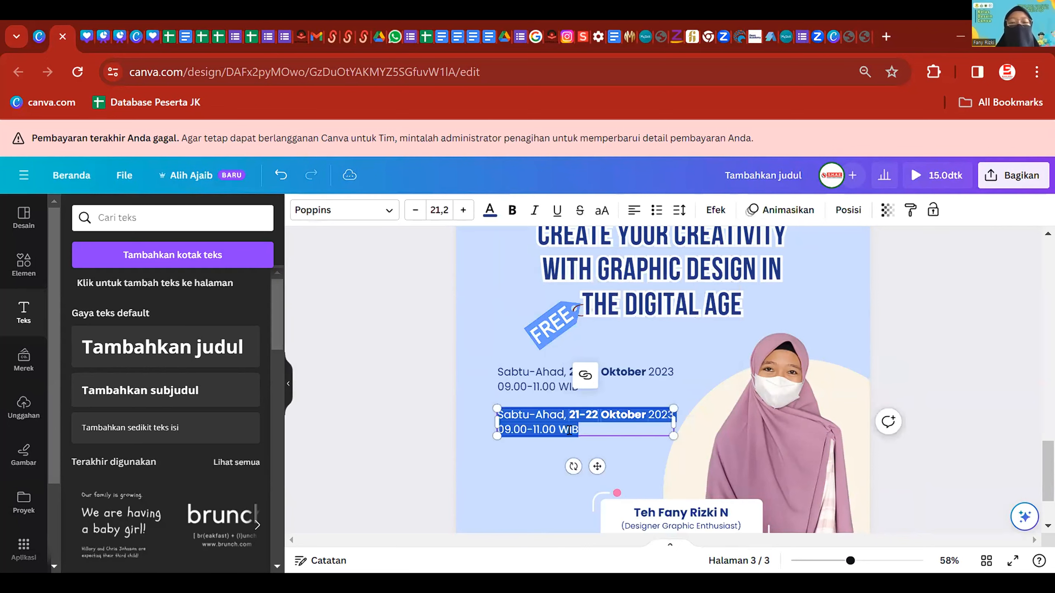
text(Via Z)
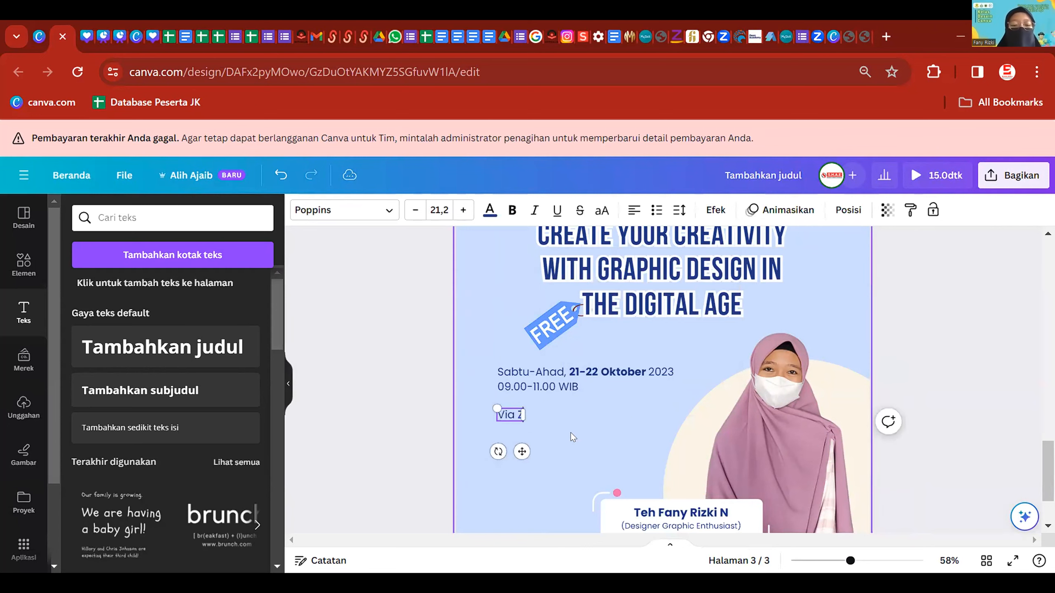
text(oom Meeting)
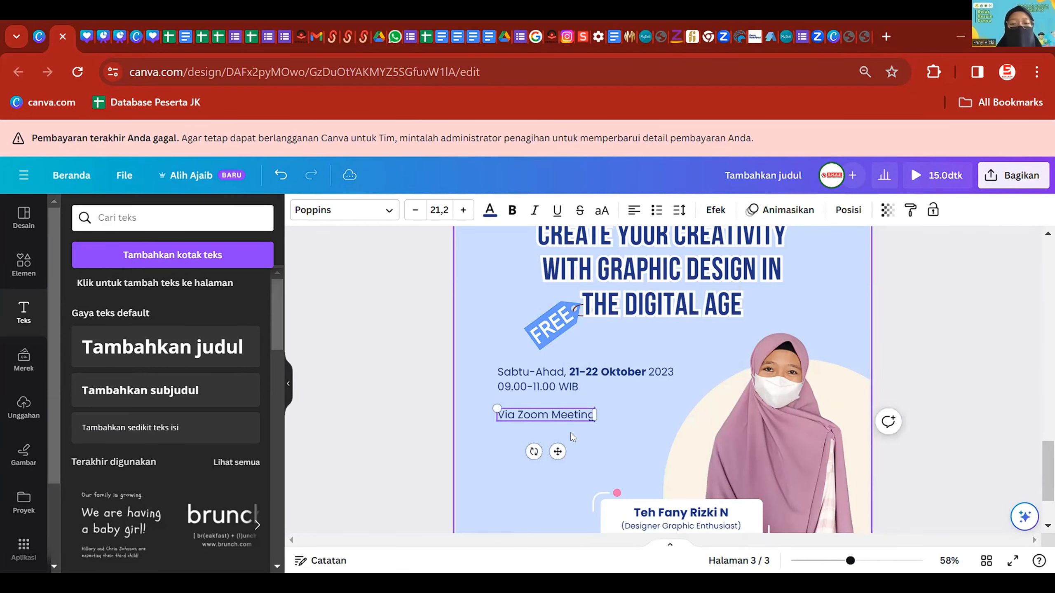
click(336, 410)
- Make the word 'Zoom' bold in the Via Zoom Meeting line
scroll(539, 403, up, 3)
click(483, 421)
click(484, 421)
drag(501, 418, 454, 424)
key(ctrl+b)
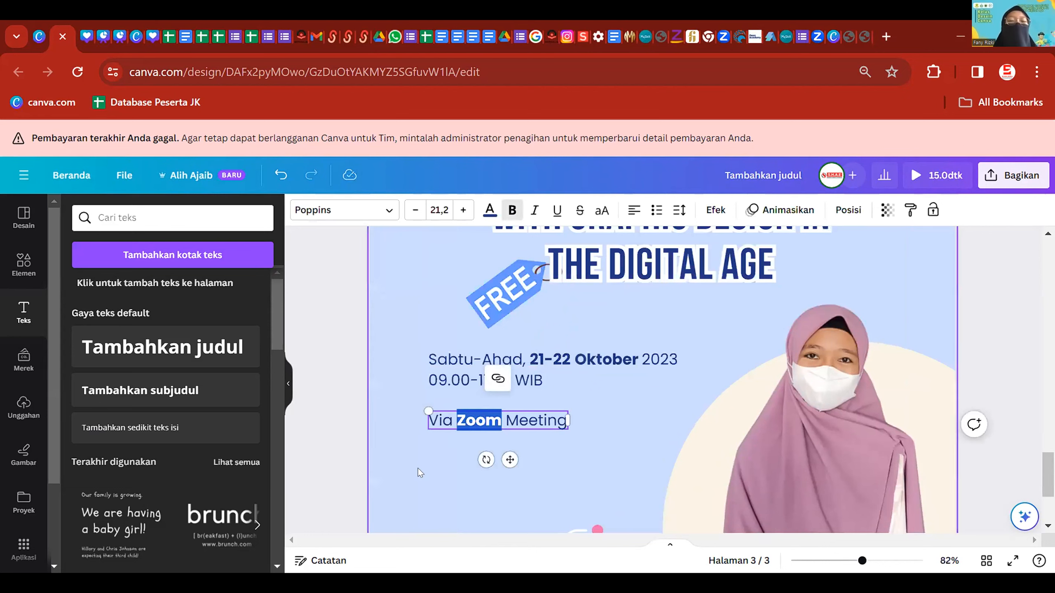
click(334, 305)
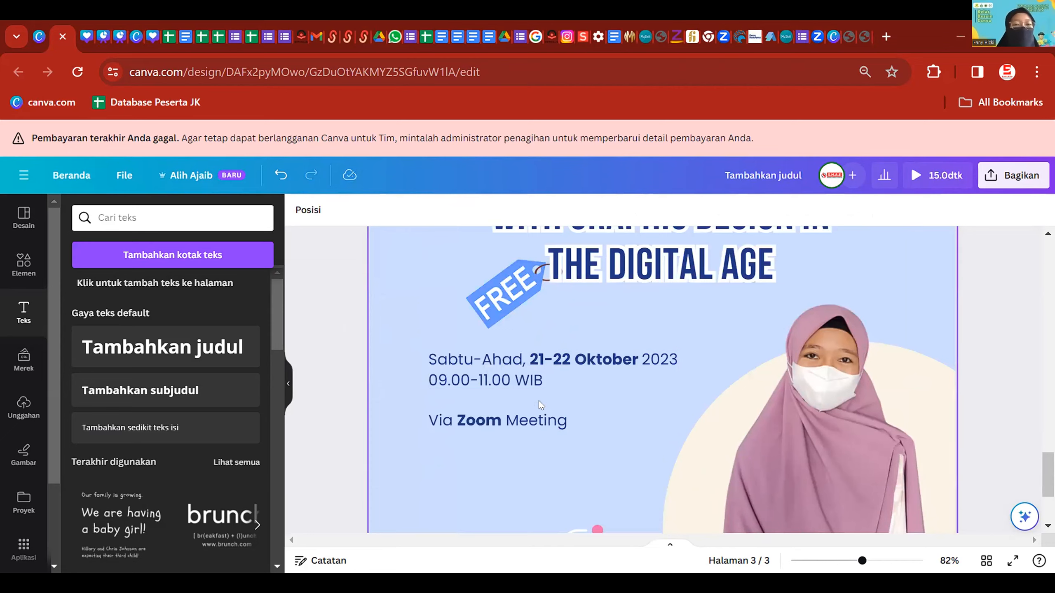
- Search the graphics for 'date' and add a calendar graphic to page 3
scroll(538, 400, down, 3)
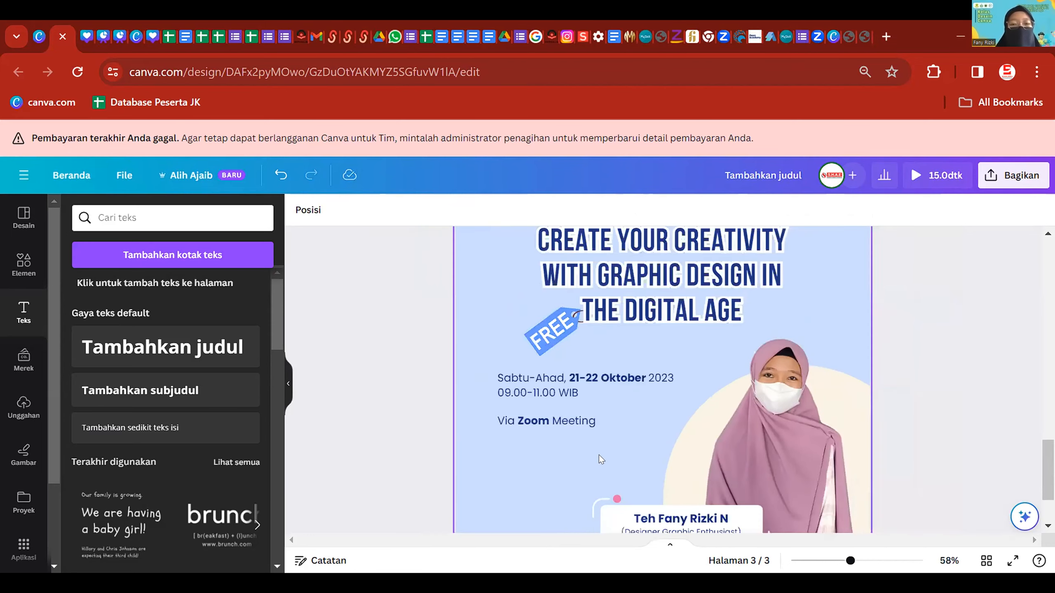
scroll(604, 453, down, 3)
scroll(696, 463, up, 10)
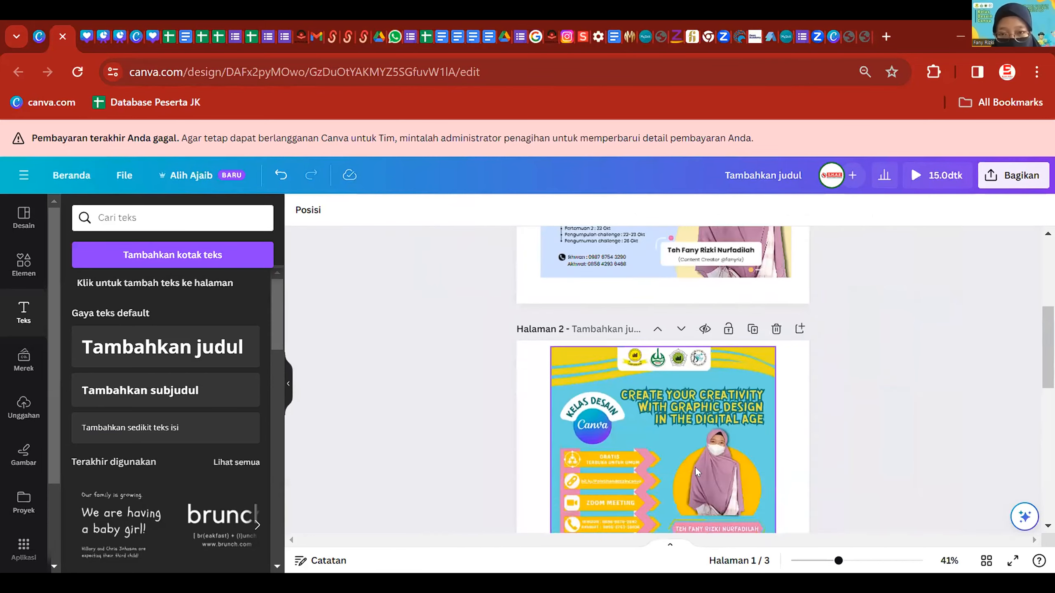
scroll(697, 471, up, 3)
scroll(691, 449, down, 8)
scroll(690, 436, up, 2)
scroll(697, 440, down, 5)
scroll(702, 444, up, 2)
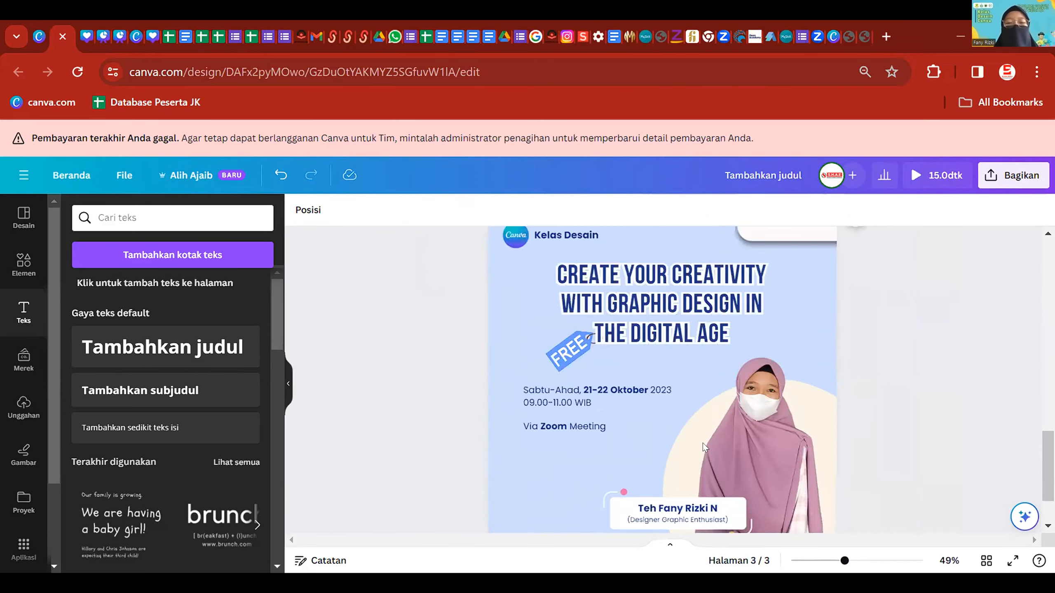
scroll(537, 408, up, 4)
click(488, 386)
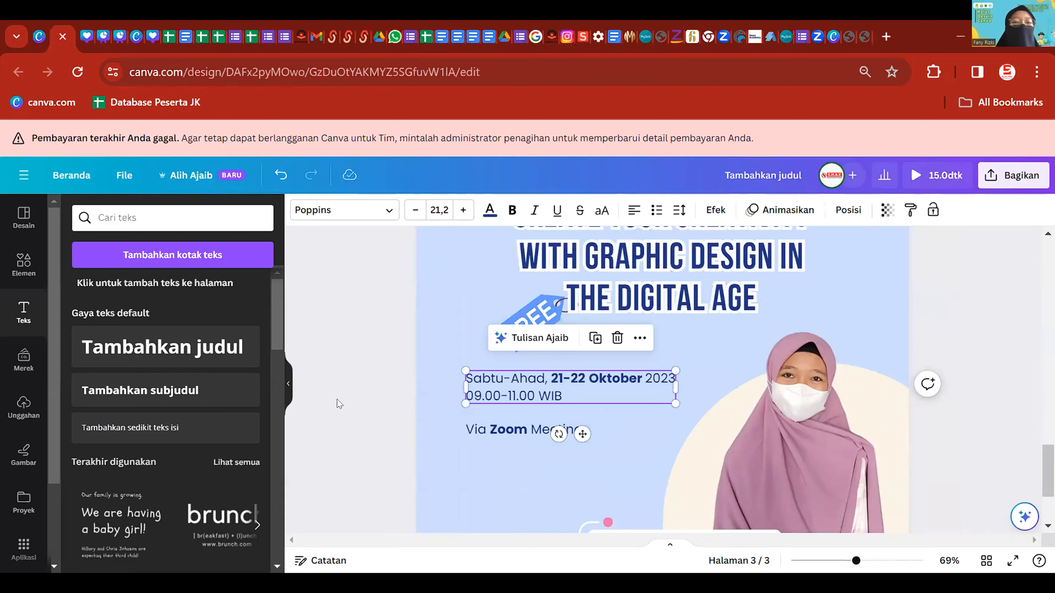
click(454, 385)
click(23, 265)
click(137, 220)
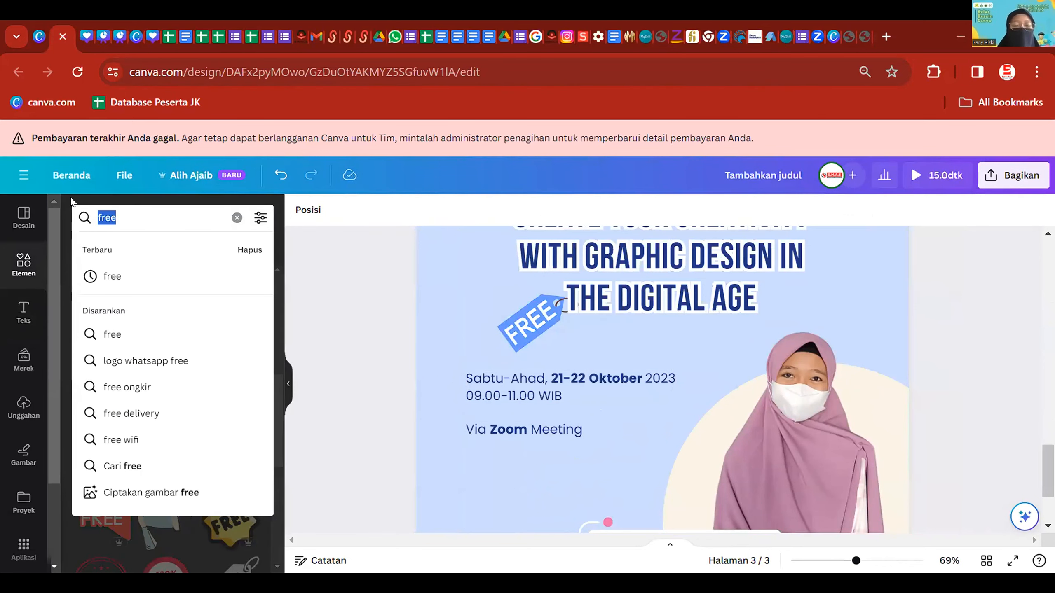
text(date)
key(Return)
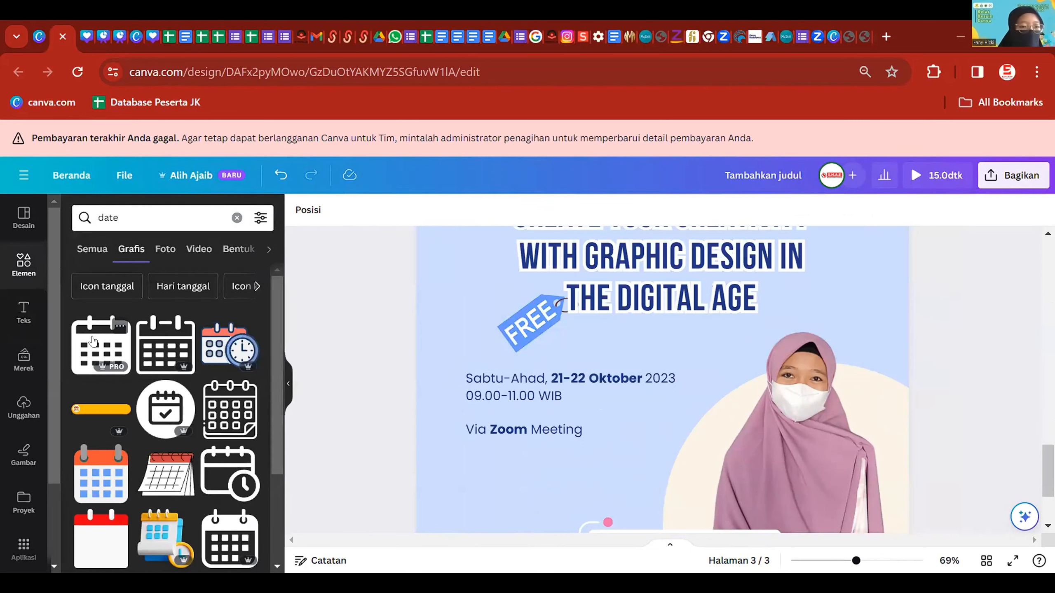
click(92, 340)
- Shrink the calendar to a small dark-blue icon and set it beside the date
drag(767, 459, 445, 414)
click(479, 209)
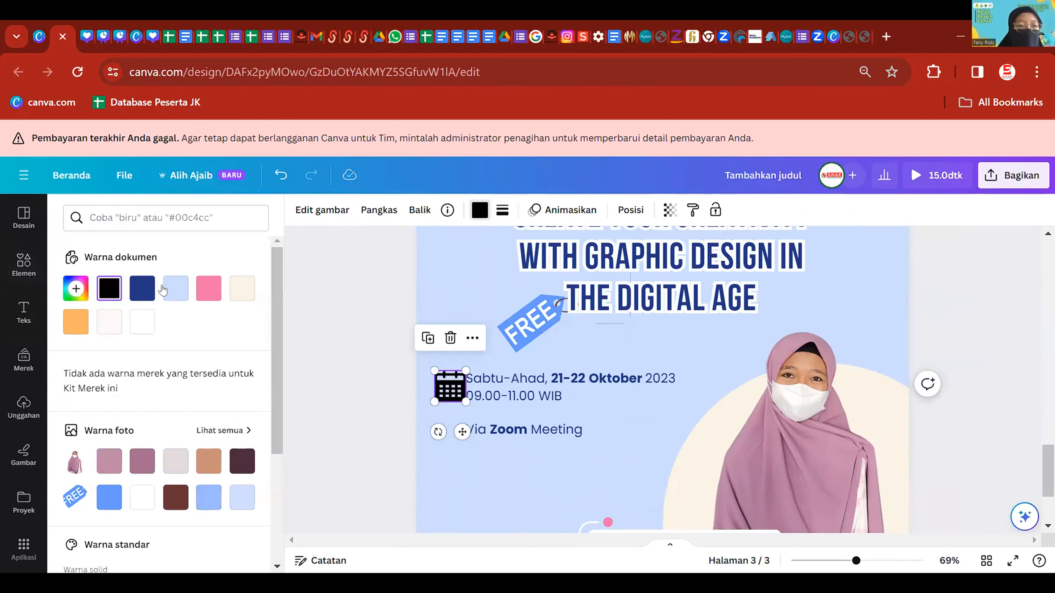
click(142, 288)
scroll(340, 415, up, 5)
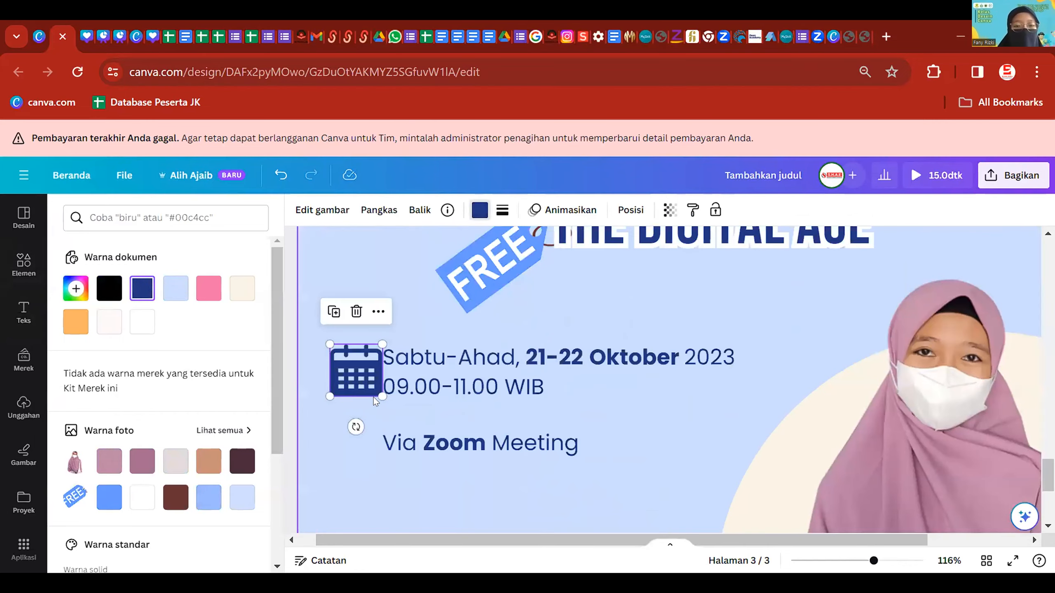
drag(376, 401, 350, 363)
click(715, 407)
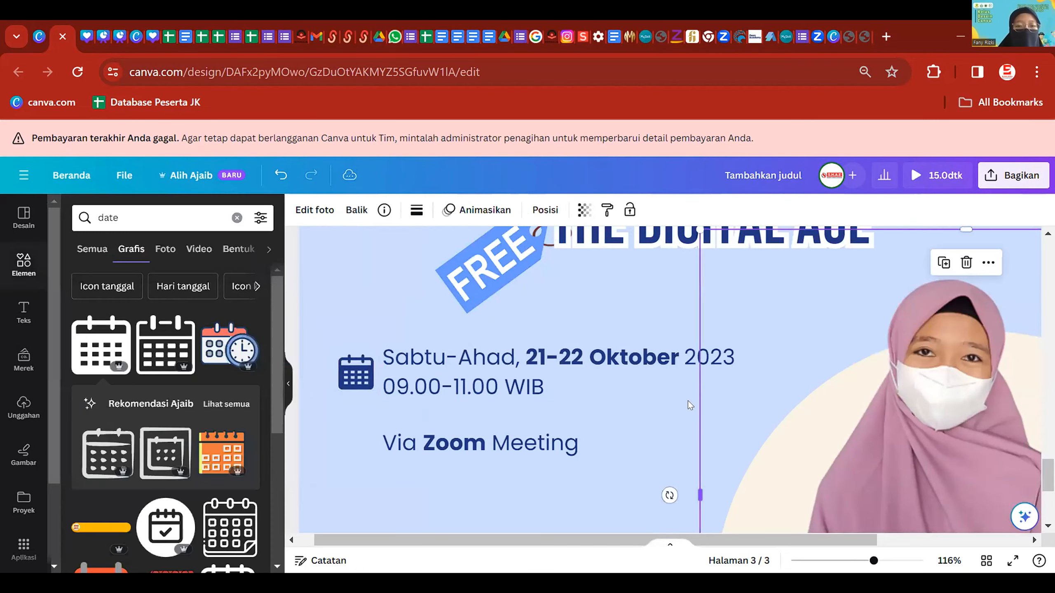
- Shift the date text slightly right and line the calendar icon up beside it
scroll(588, 402, down, 5)
drag(511, 380, 524, 381)
drag(410, 381, 407, 382)
drag(160, 214, 23, 213)
- Search graphics for 'zoom', add the camera graphic, make it dark blue and shrink it
text(zoom)
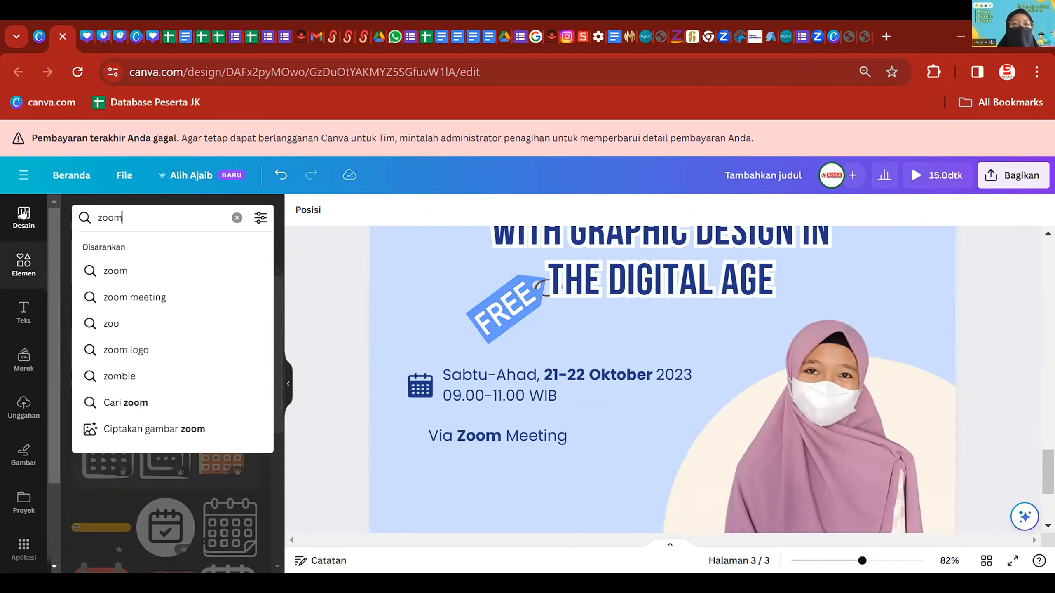
key(Return)
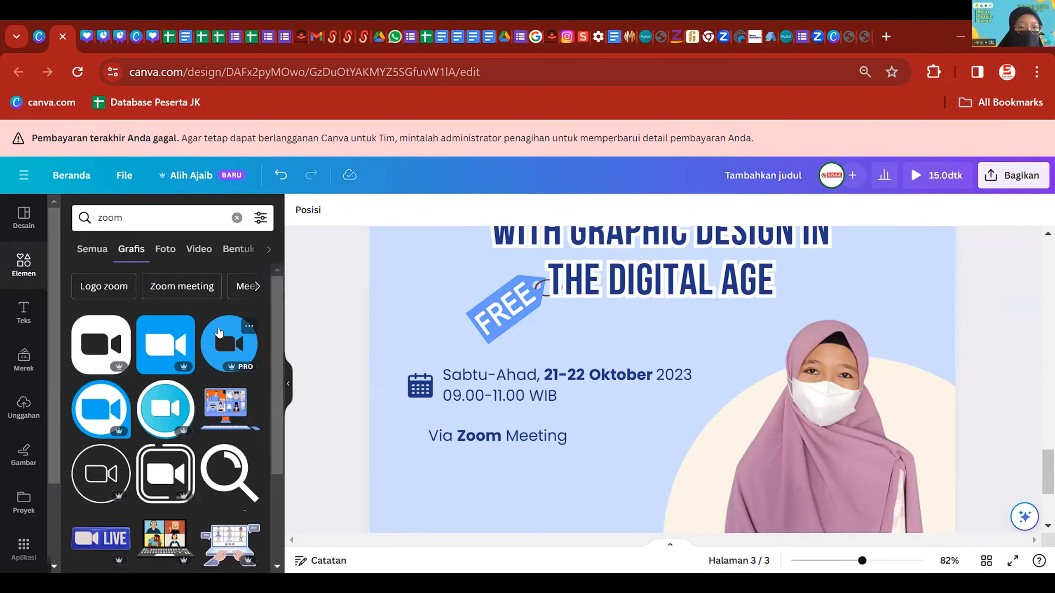
click(115, 319)
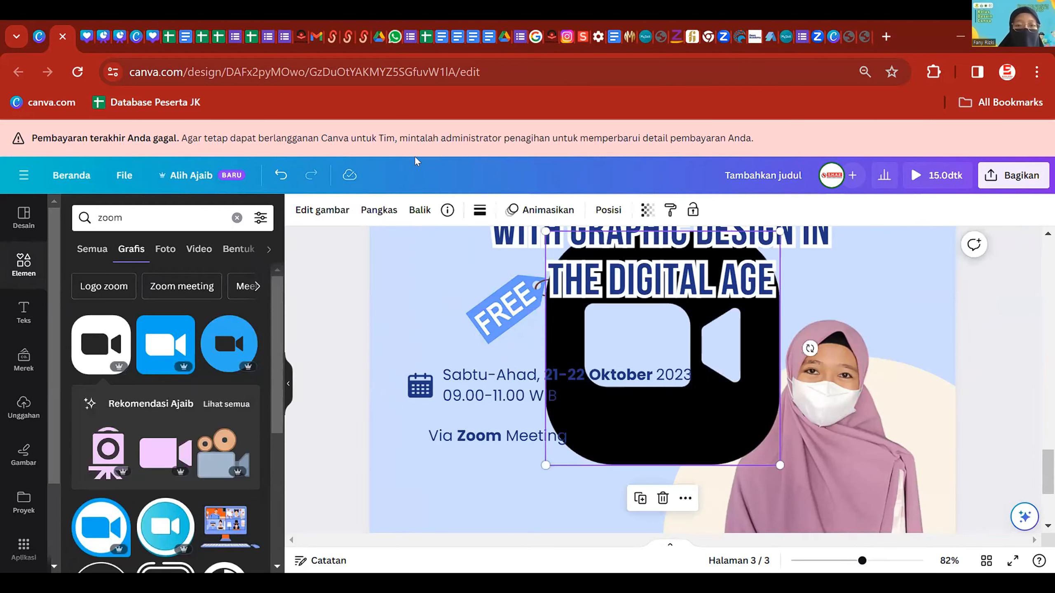
click(478, 210)
click(142, 288)
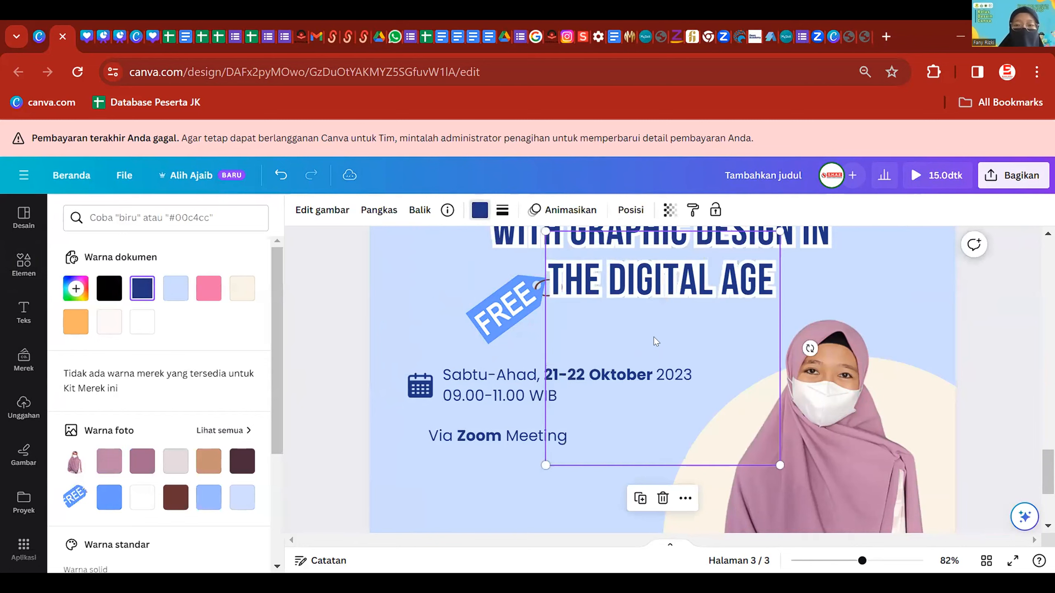
drag(781, 231, 436, 474)
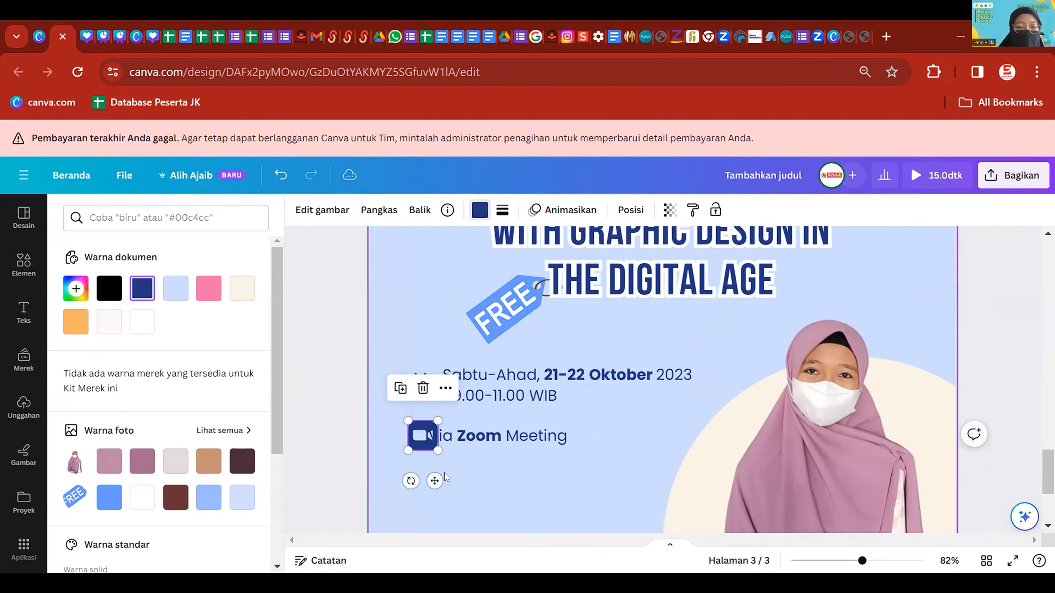
- Shrink the Zoom icon further and align the Via Zoom Meeting text with the date
scroll(412, 444, up, 3)
scroll(412, 444, up, 2)
drag(370, 450, 362, 441)
drag(447, 429, 446, 424)
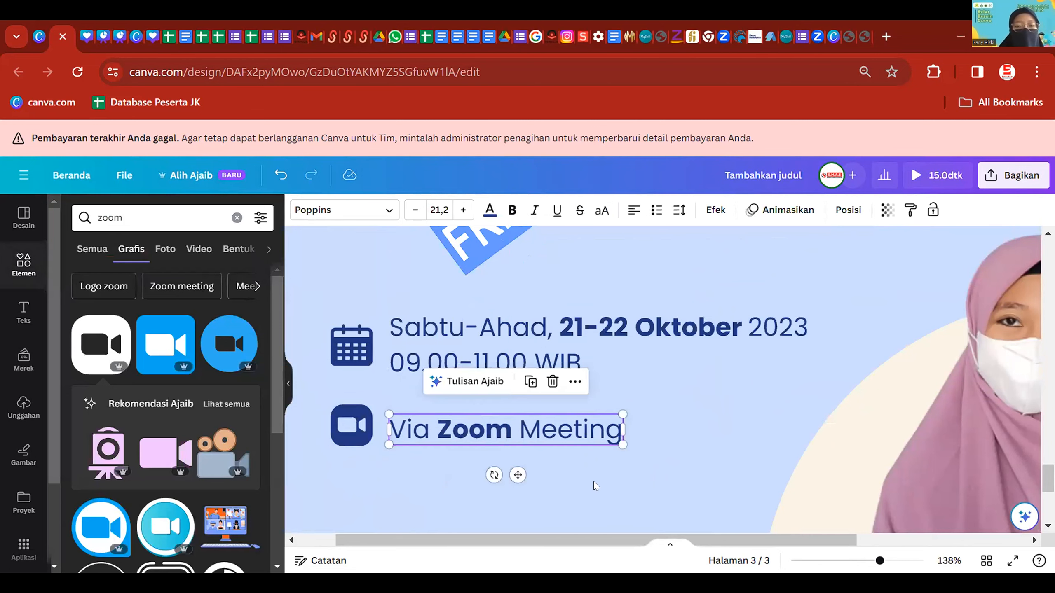
click(593, 482)
scroll(817, 434, down, 5)
- Duplicate the 'Via Zoom Meeting' text box with Ctrl+D and drop the copy just beneath it
scroll(892, 426, up, 2)
scroll(891, 425, up, 5)
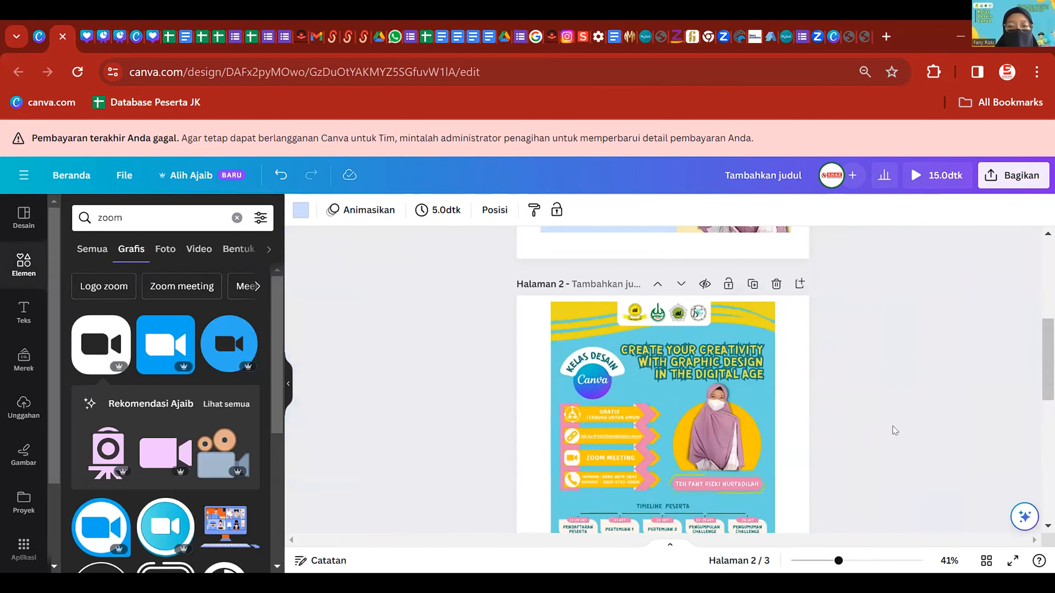
scroll(892, 427, down, 5)
scroll(618, 387, up, 3)
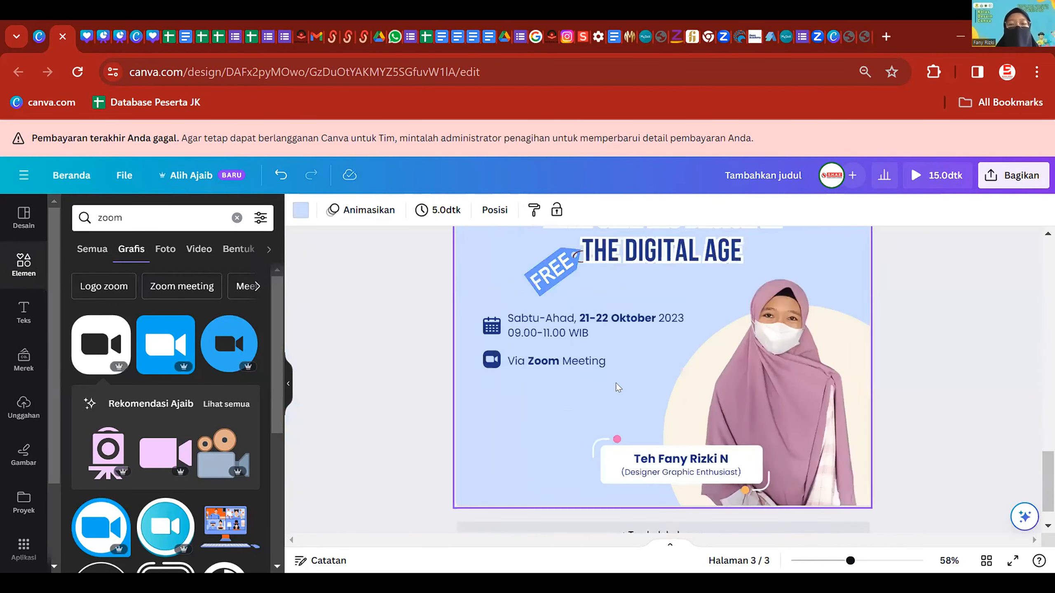
click(564, 365)
scroll(564, 368, up, 3)
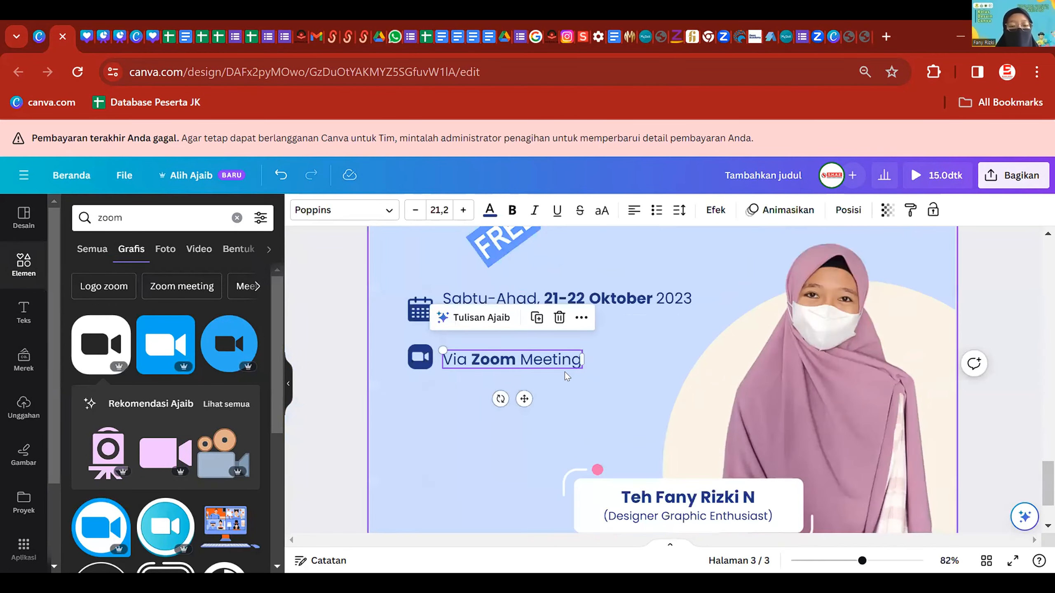
key(ctrl+d)
drag(565, 374, 550, 391)
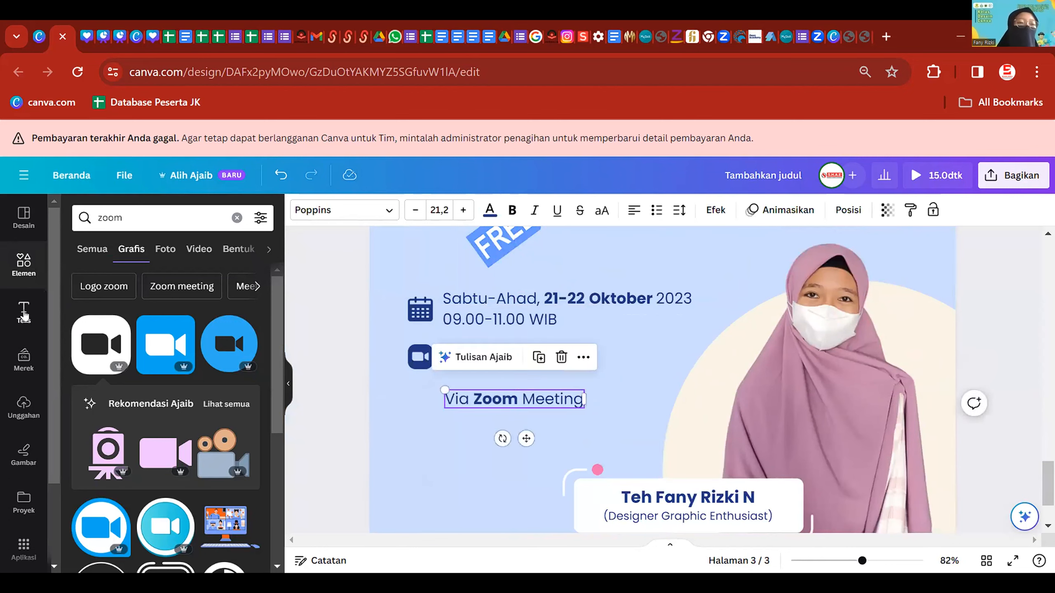
click(24, 313)
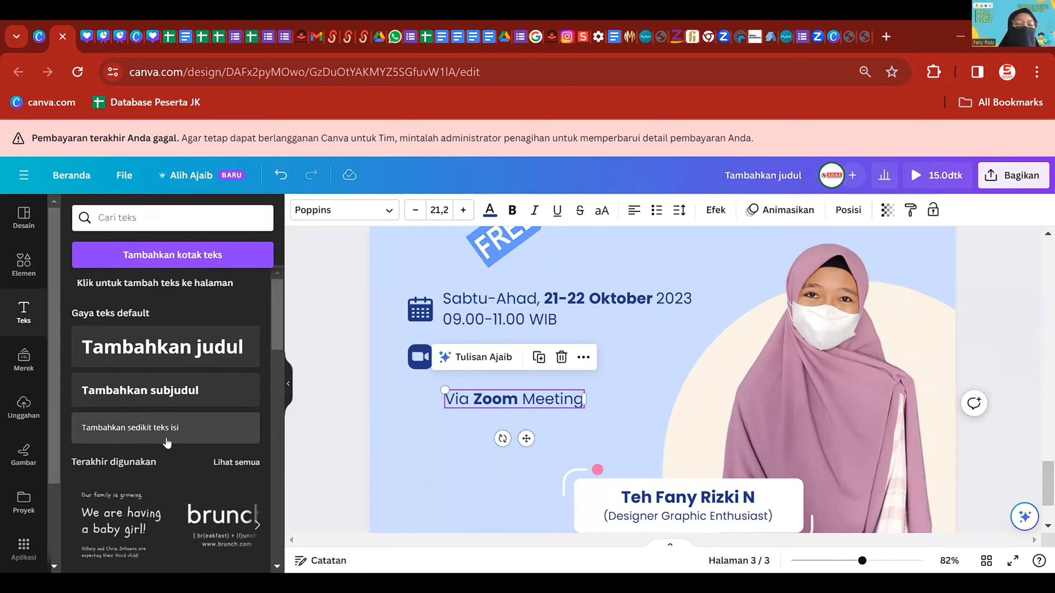
- Align the copied line with the Via Zoom Meeting line above and select its text
click(406, 426)
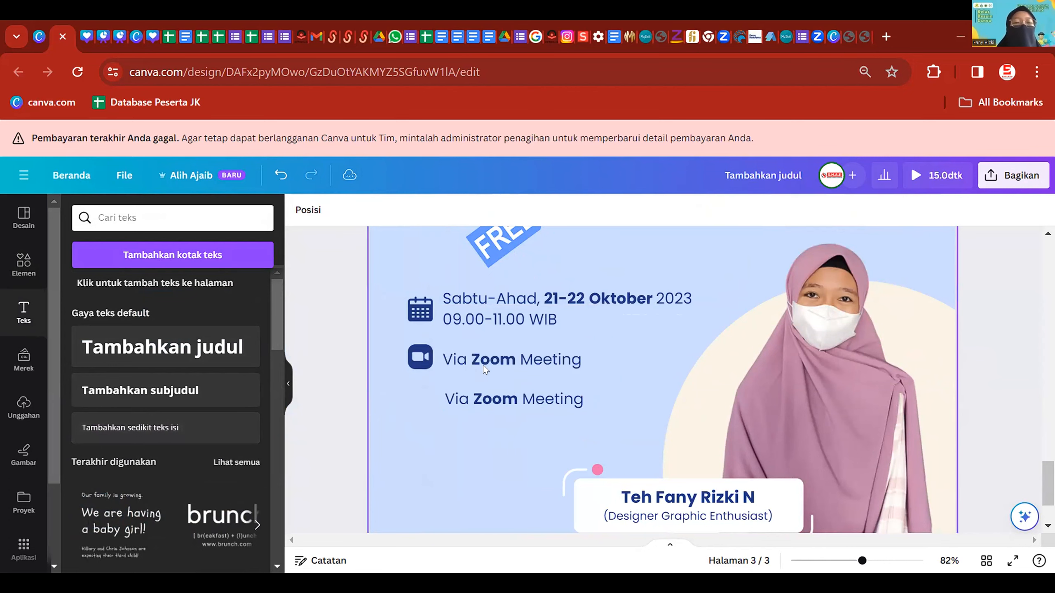
click(528, 300)
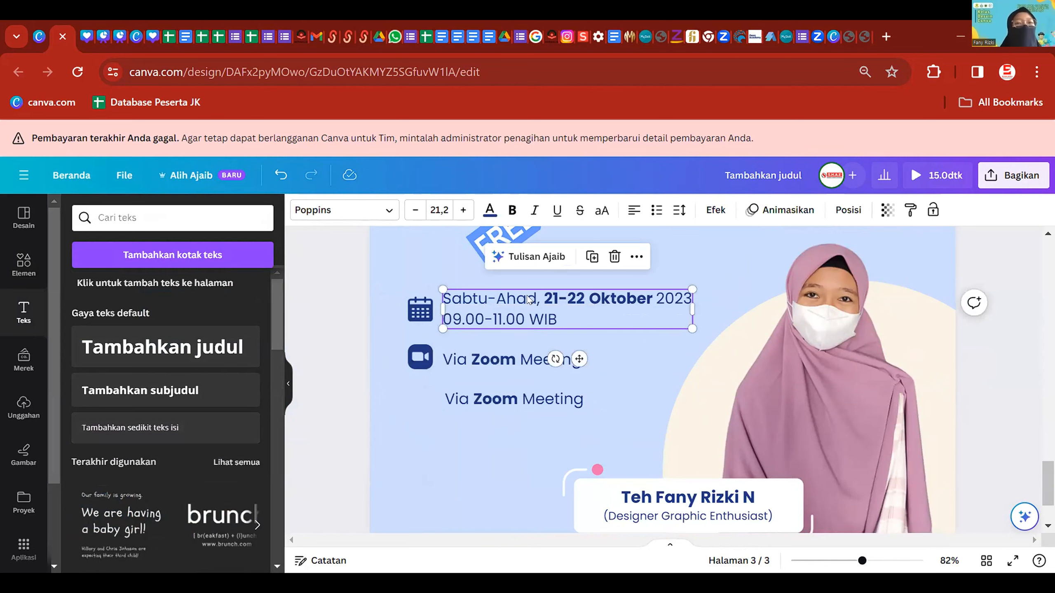
scroll(581, 365, up, 2)
click(545, 408)
drag(544, 409, 541, 407)
click(541, 406)
scroll(651, 356, down, 2)
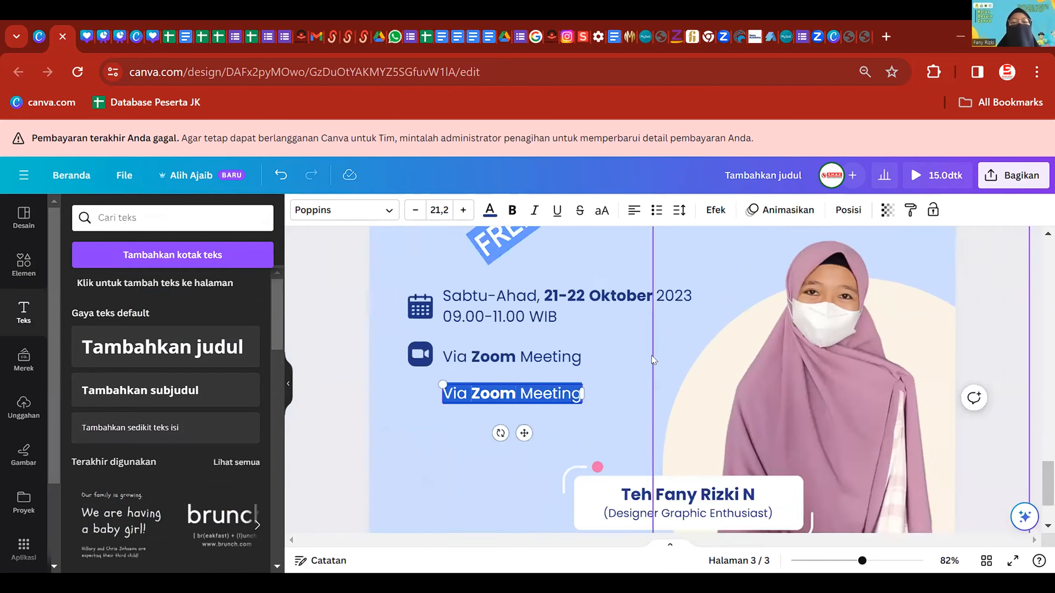
scroll(651, 355, up, 2)
- Replace the copy's text with 'bit.ly/Pelatihandesaincanva'
text(bit.ly/)
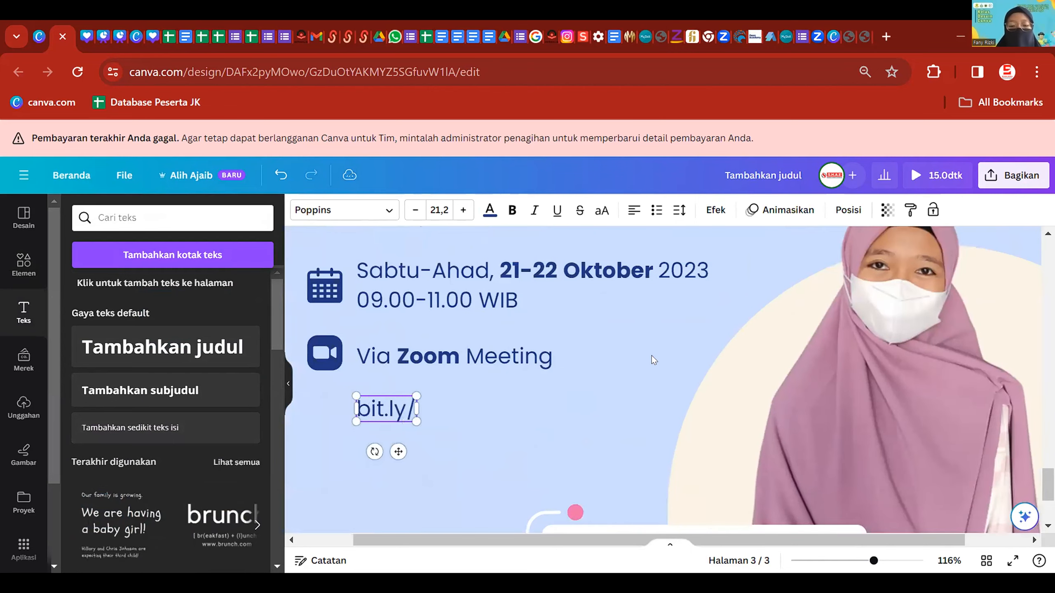
scroll(650, 356, up, 10)
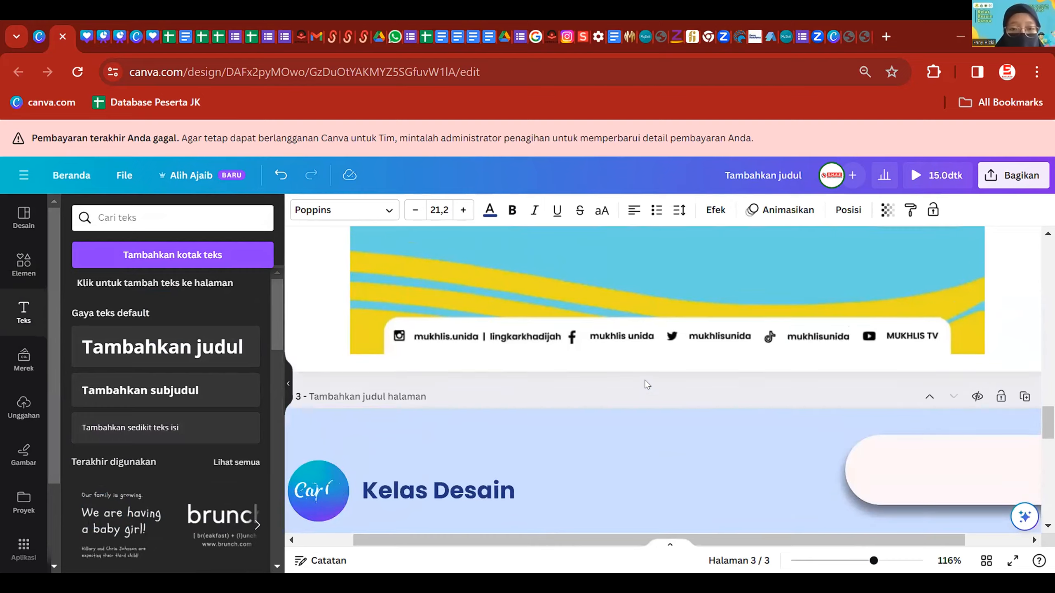
scroll(614, 352, up, 2)
ctrl+scroll(600, 348, up, 2)
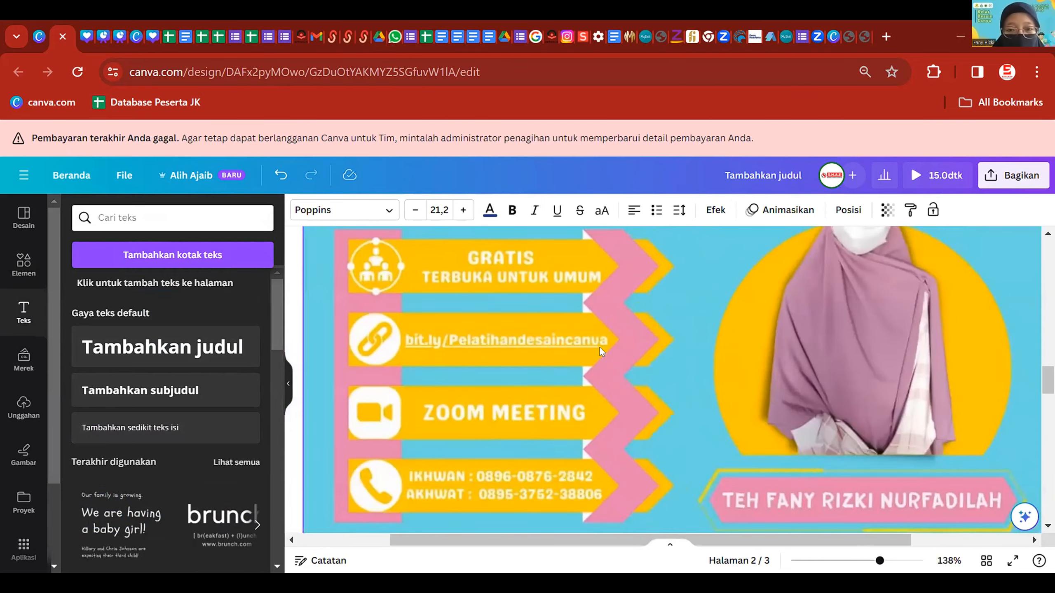
ctrl+scroll(648, 357, down, 5)
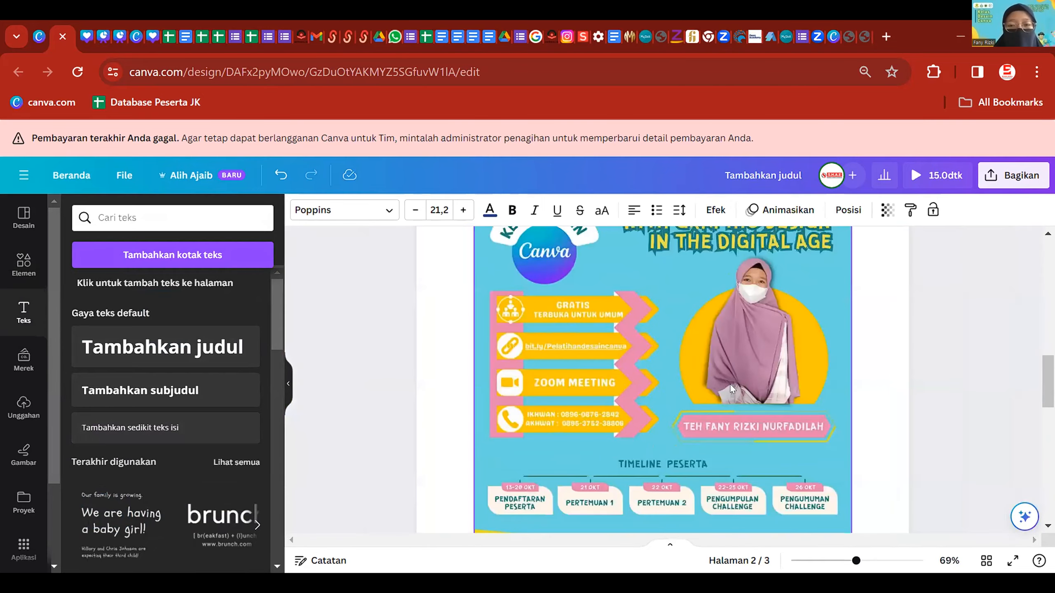
scroll(730, 384, down, 8)
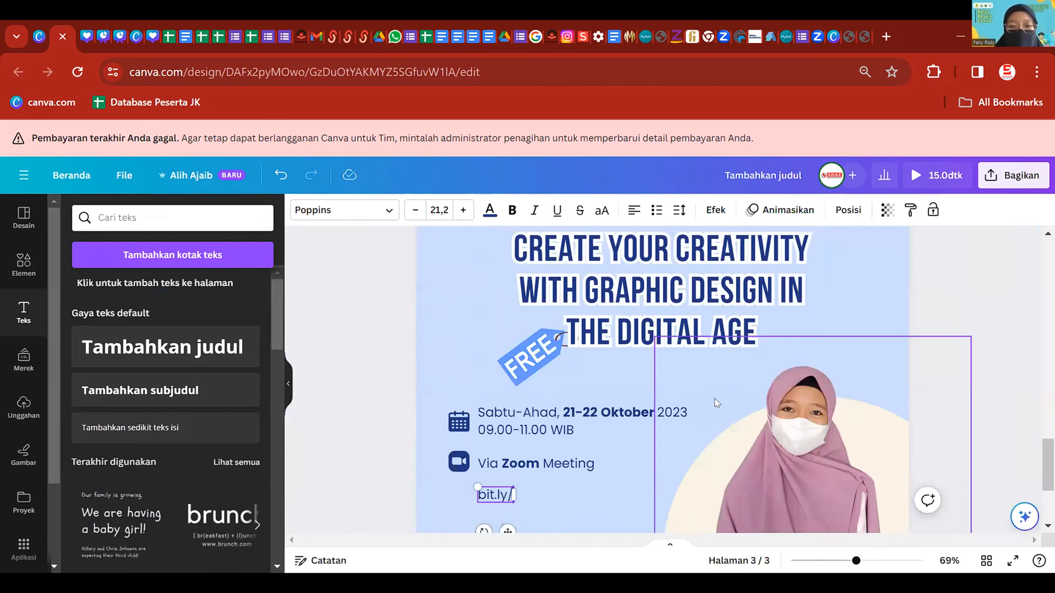
scroll(565, 348, down, 2)
ctrl+scroll(518, 331, up, 3)
text(Pelatihandes)
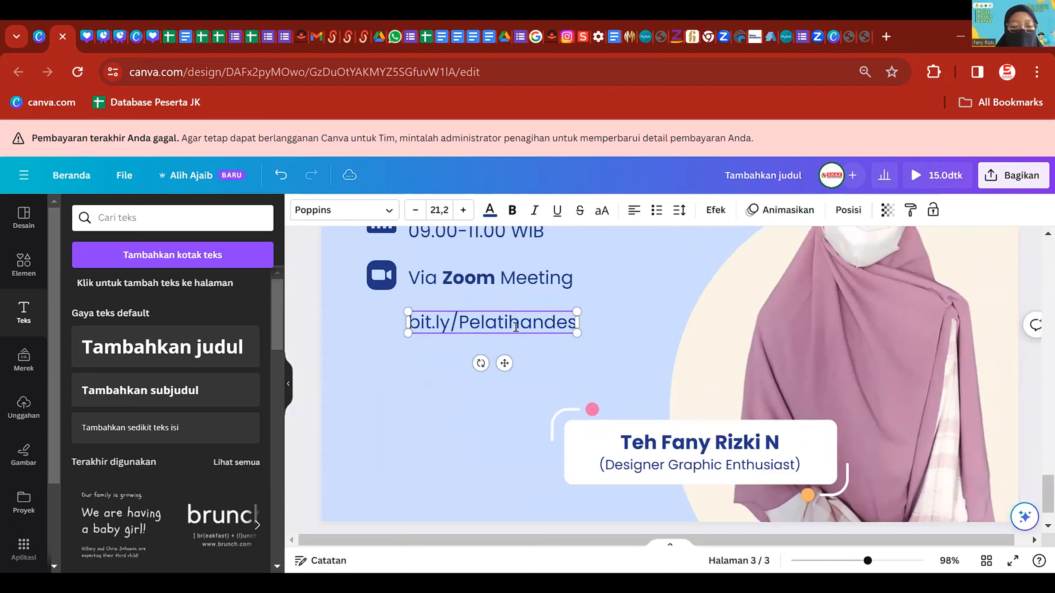
text(aincanva)
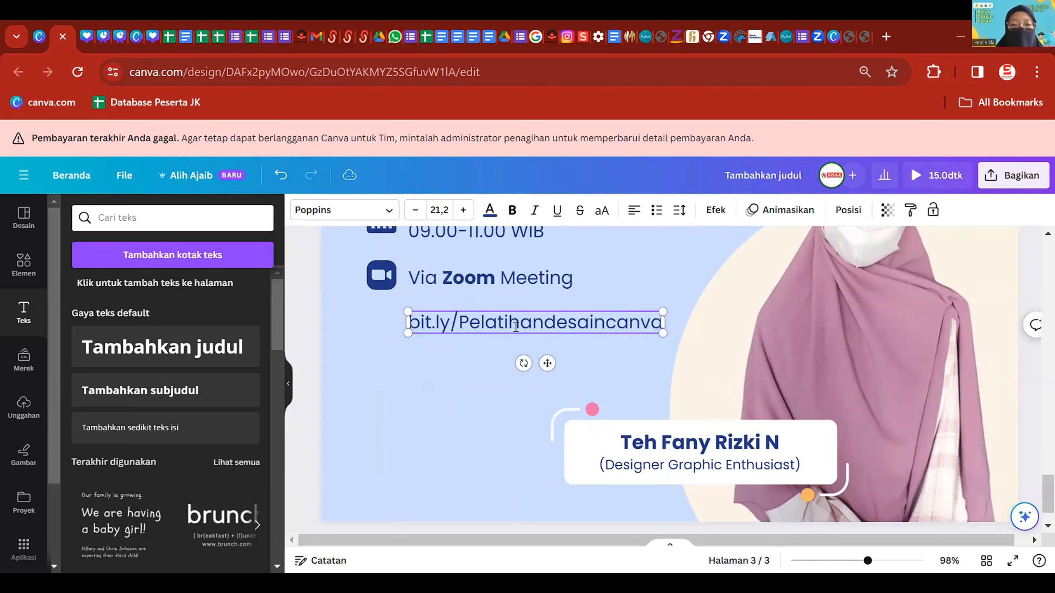
- Bold the whole bit.ly link text and reselect its text box
key(ctrl+a)
key(ctrl+b)
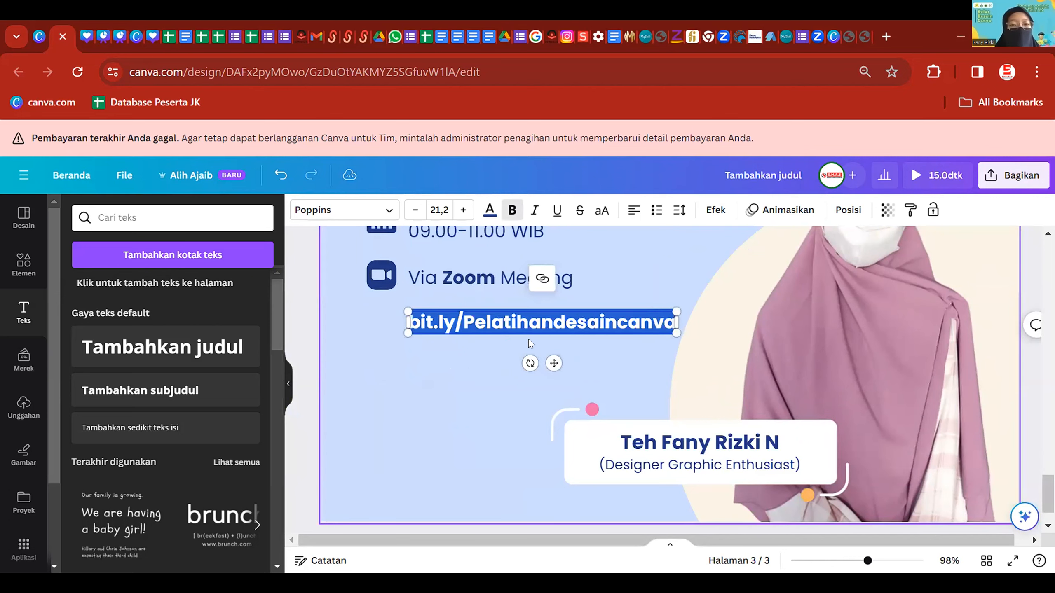
click(496, 336)
scroll(496, 336, up, 17)
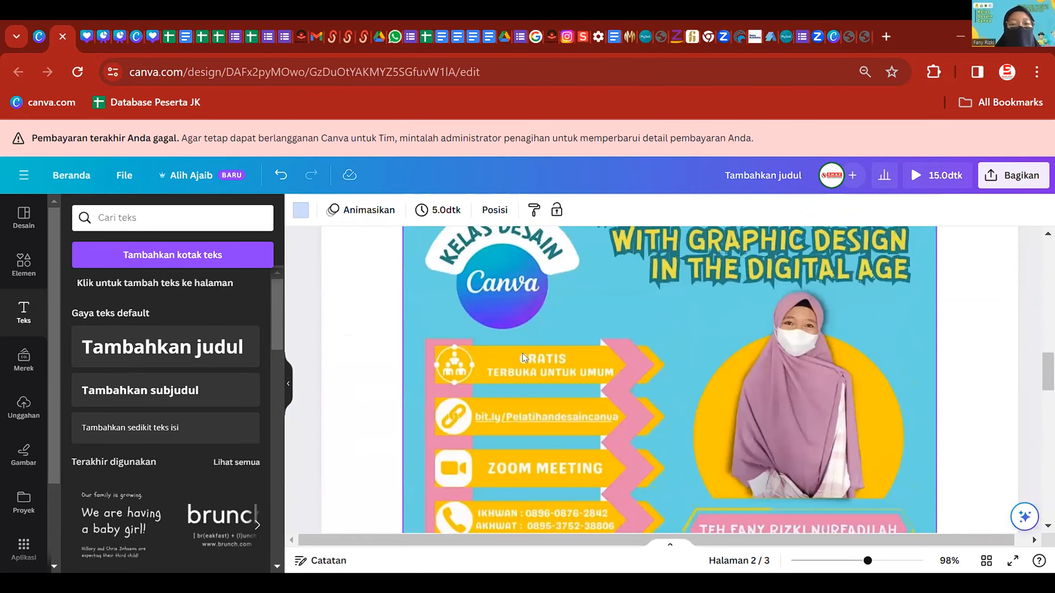
scroll(524, 357, up, 4)
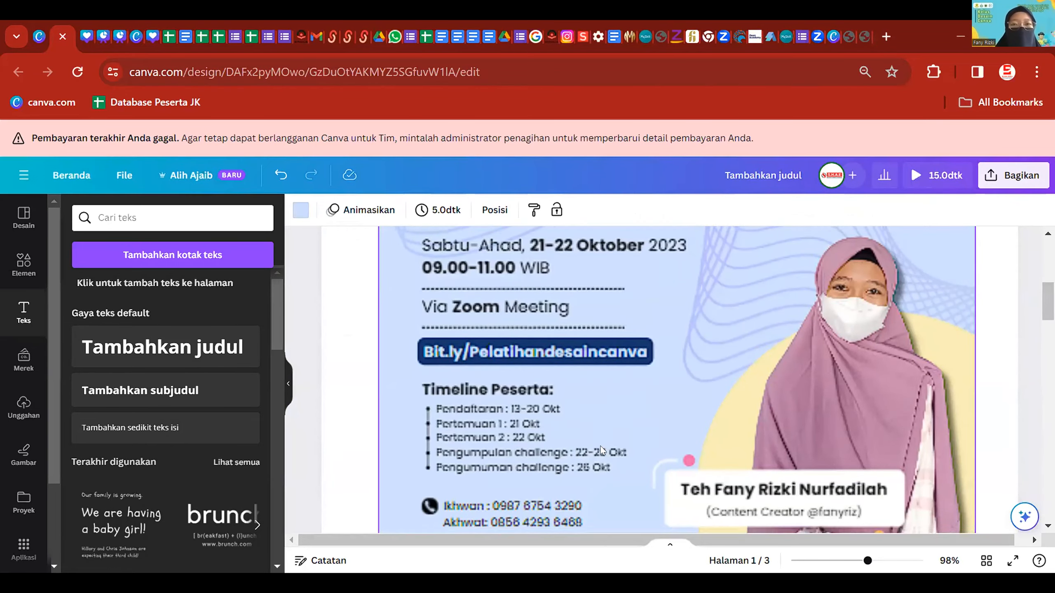
scroll(598, 445, down, 20)
scroll(584, 385, up, 1)
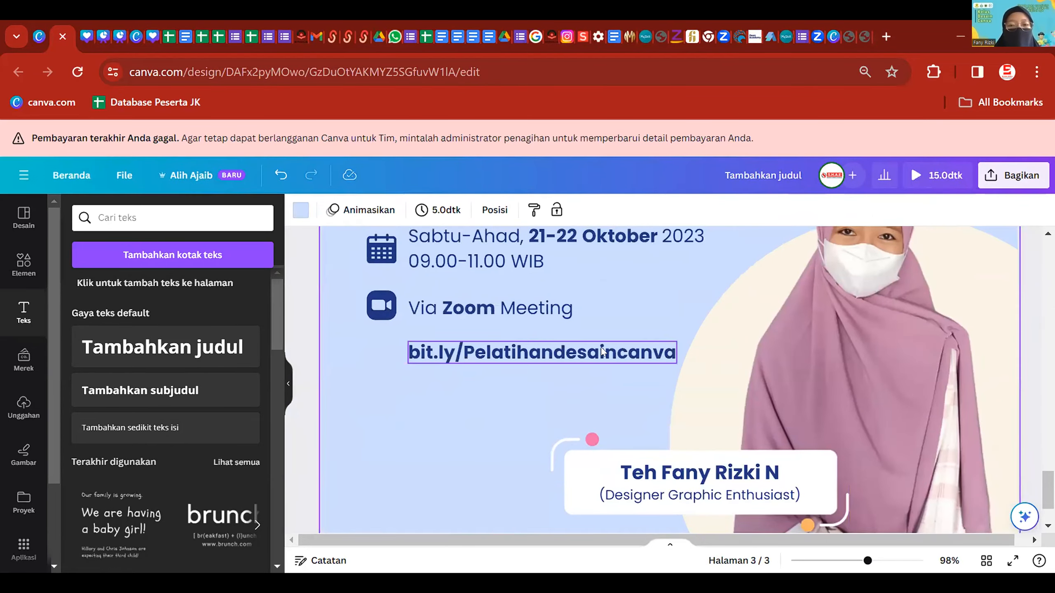
click(581, 353)
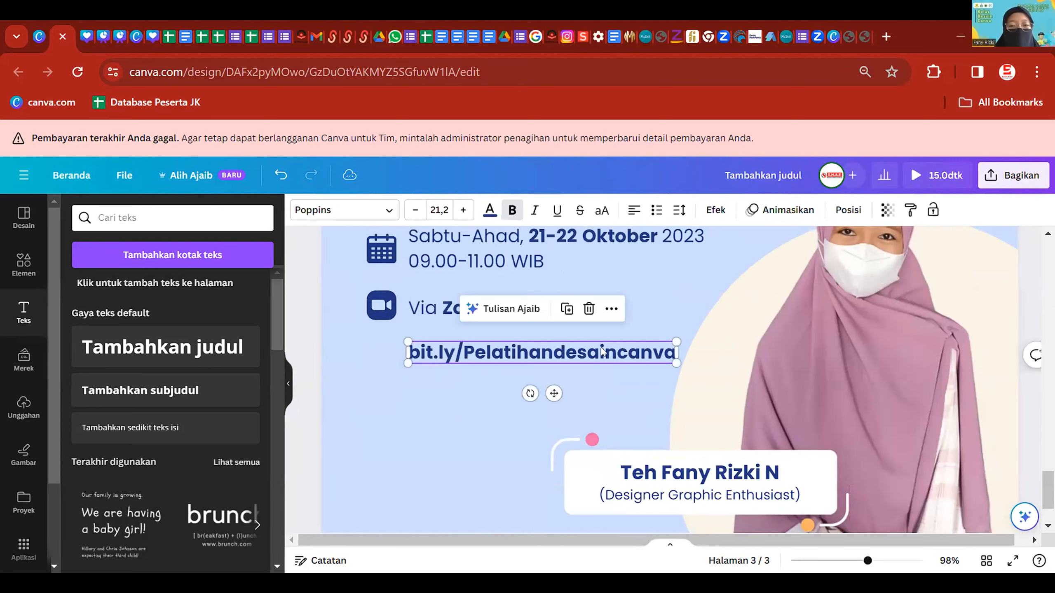
- Give the bit.ly link a Latar Belakang effect in the navy document colour
click(716, 211)
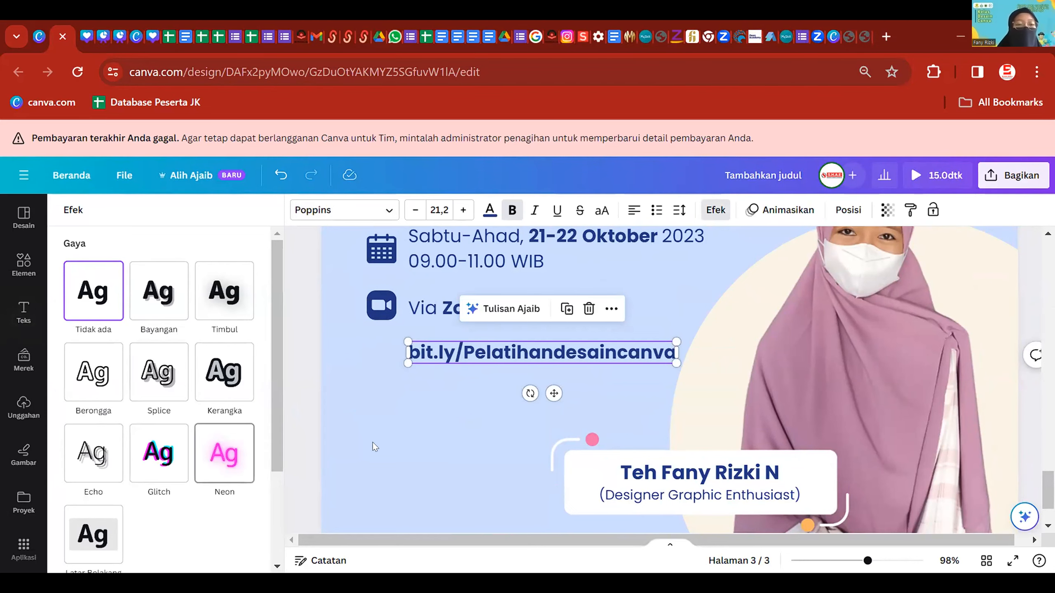
scroll(424, 428, up, 5)
scroll(431, 427, down, 7)
scroll(95, 522, down, 2)
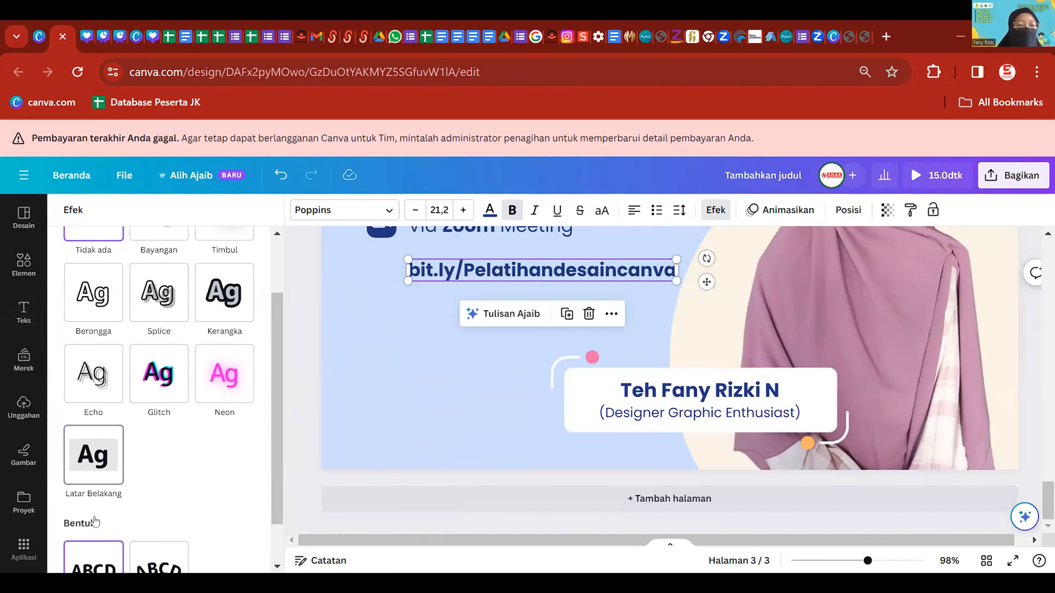
click(101, 456)
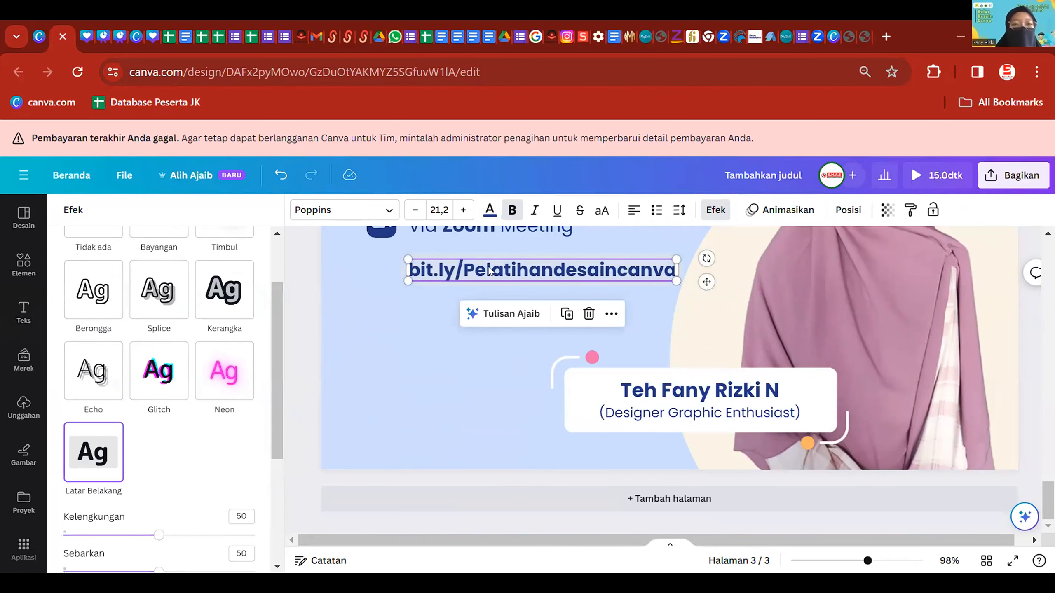
ctrl+scroll(544, 254, up, 5)
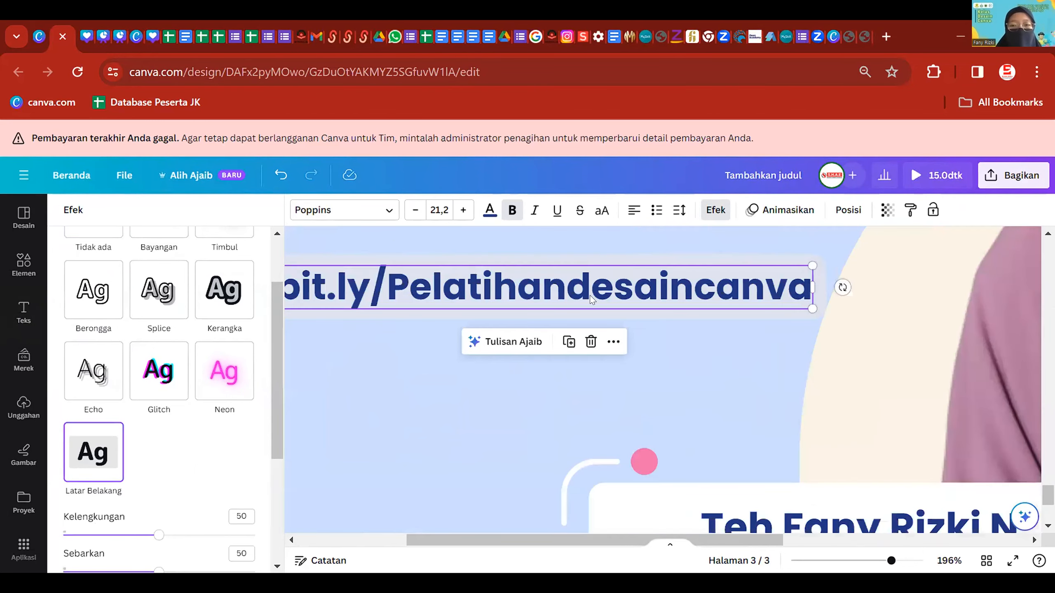
ctrl+scroll(500, 259, down, 2)
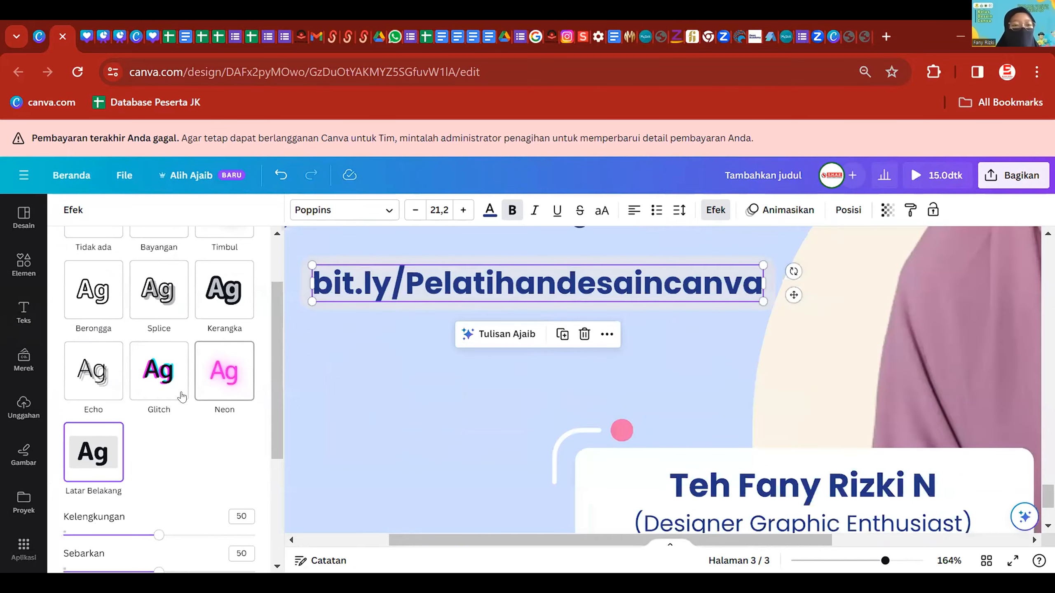
scroll(231, 432, down, 2)
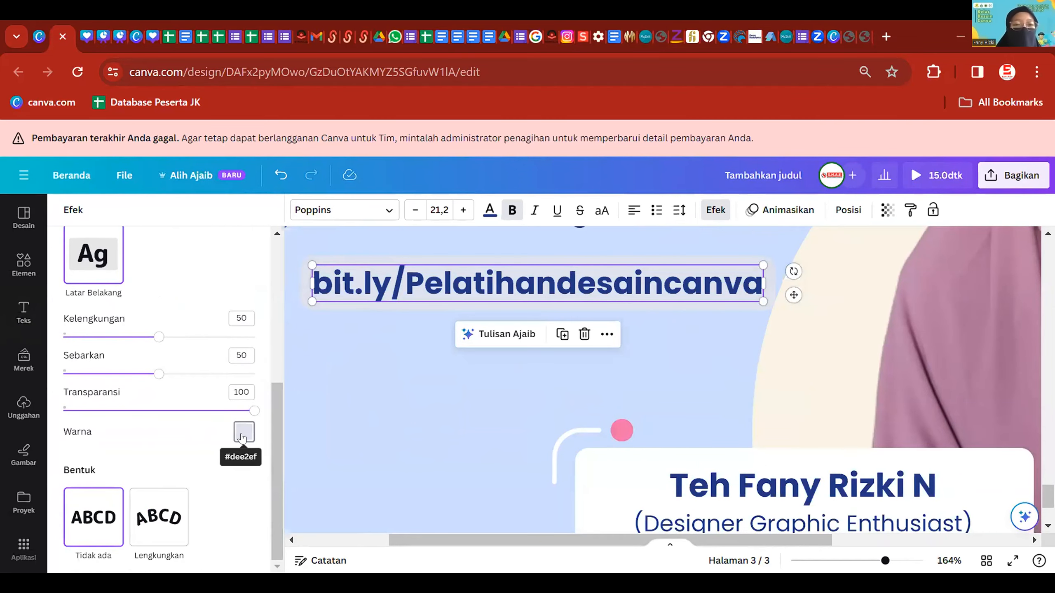
click(243, 432)
click(106, 277)
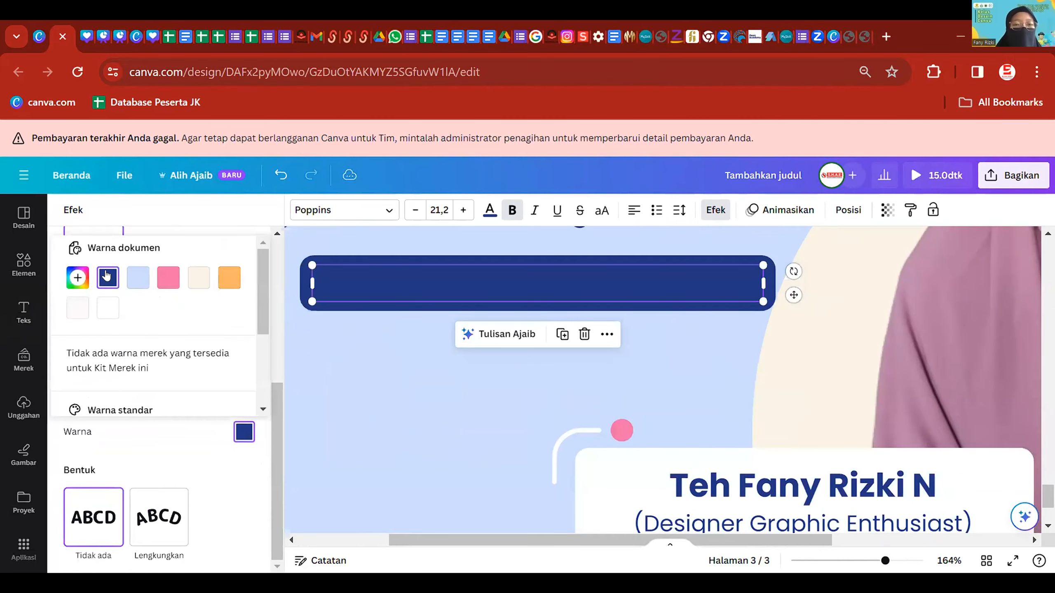
- Turn the bit.ly link text white
click(489, 210)
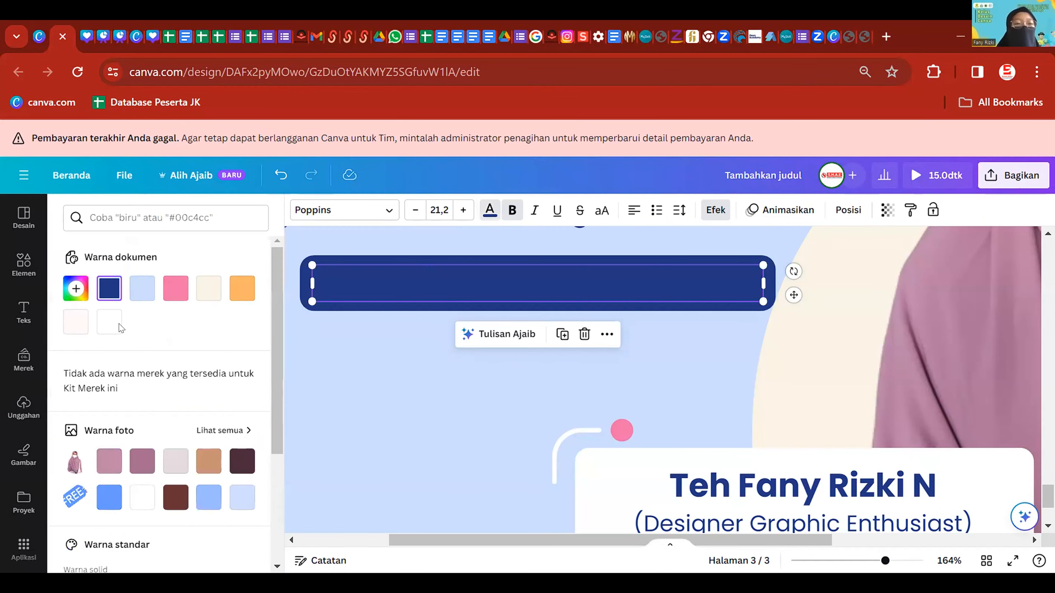
click(109, 323)
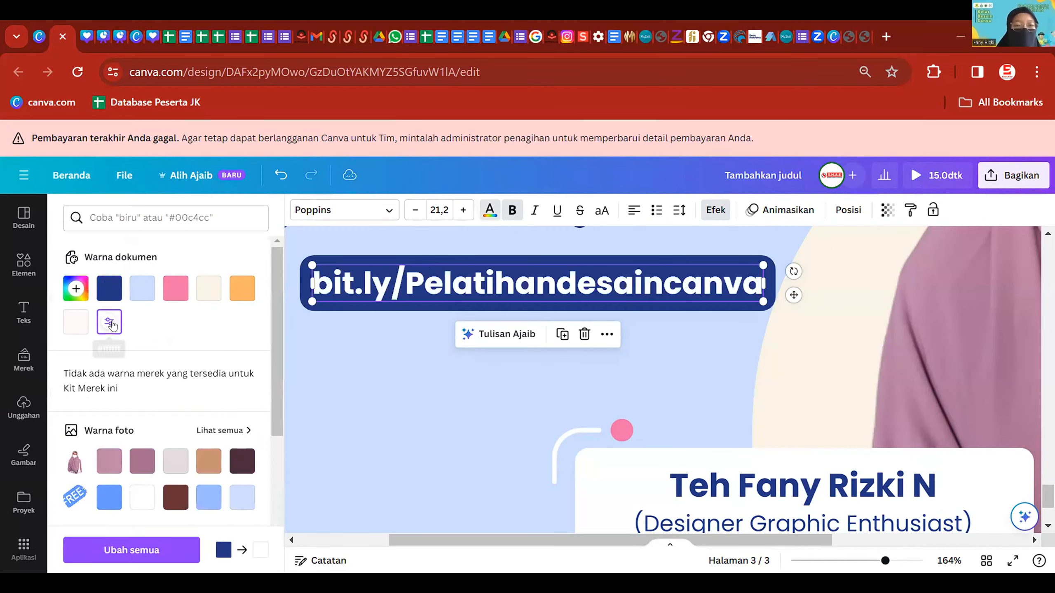
click(715, 210)
scroll(157, 397, down, 6)
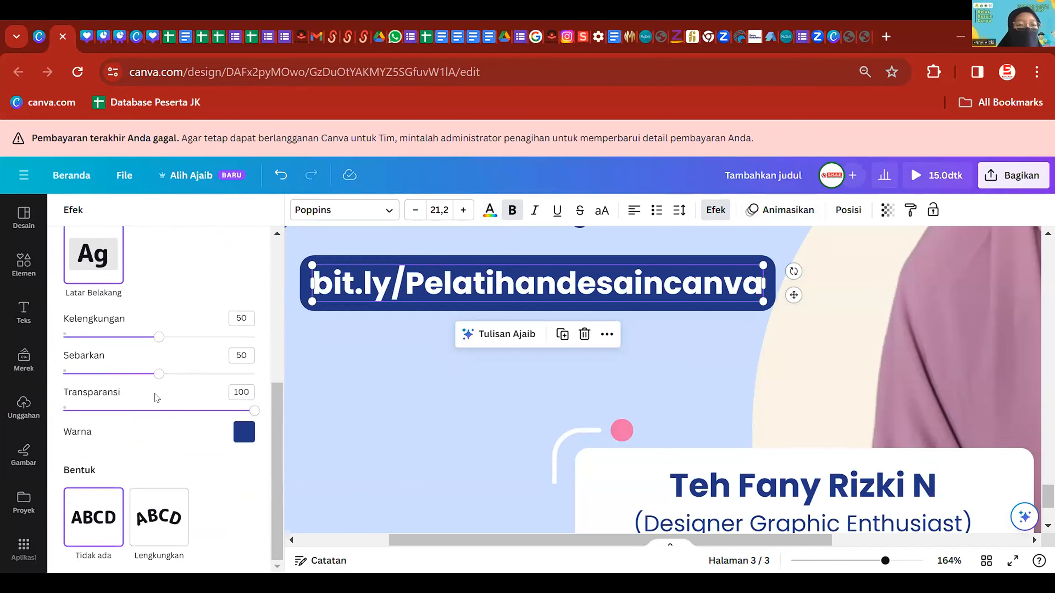
- Set the navy background's Kelengkungan to 100, Sebarkan to 52 and Transparansi to 100
drag(157, 340, 325, 390)
drag(182, 369, 333, 412)
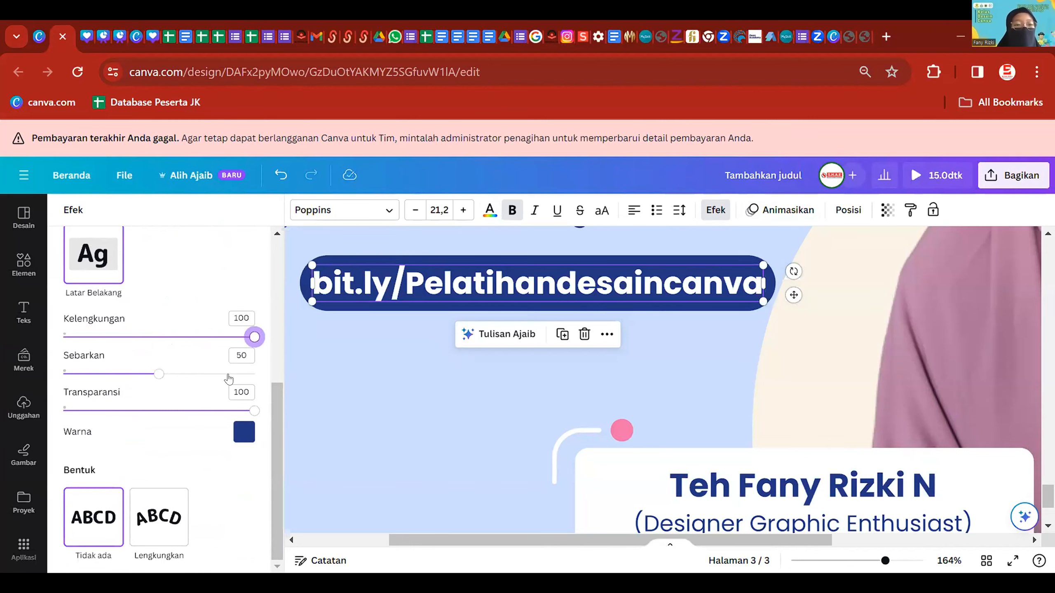
drag(160, 374, 244, 411)
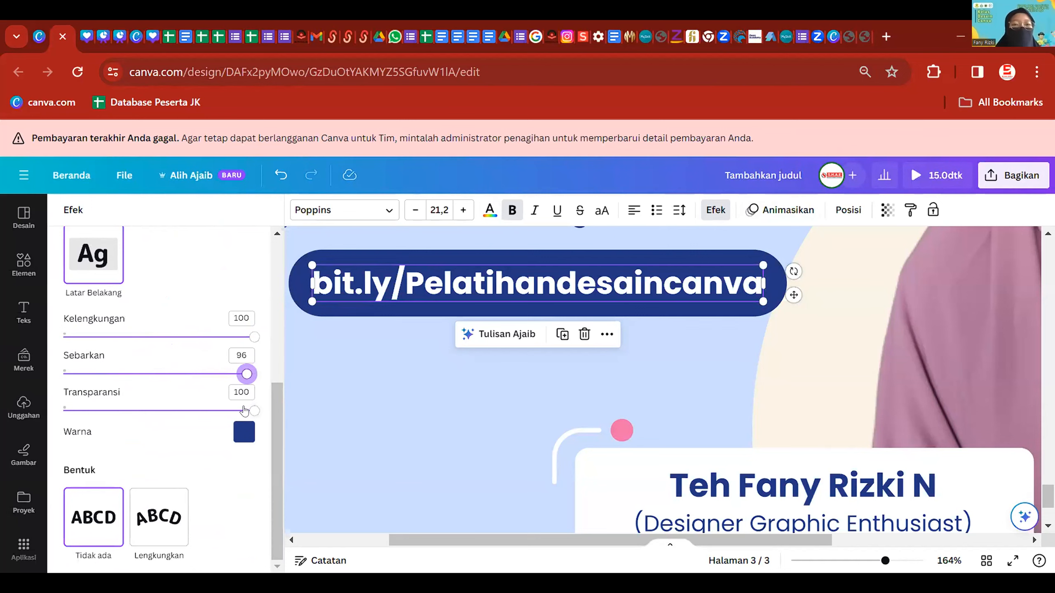
drag(256, 378, 158, 410)
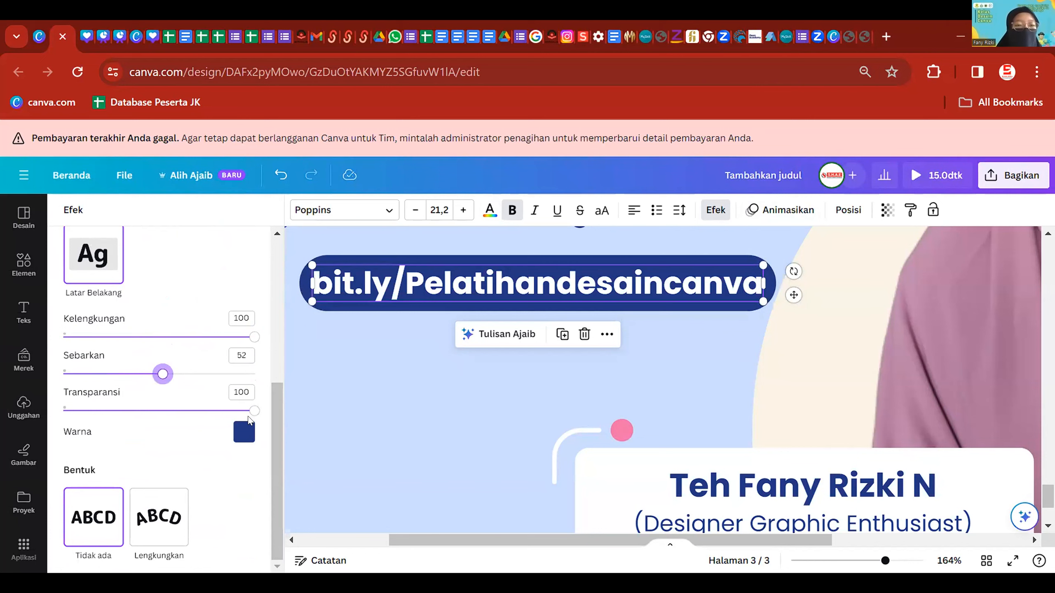
drag(231, 411, 136, 411)
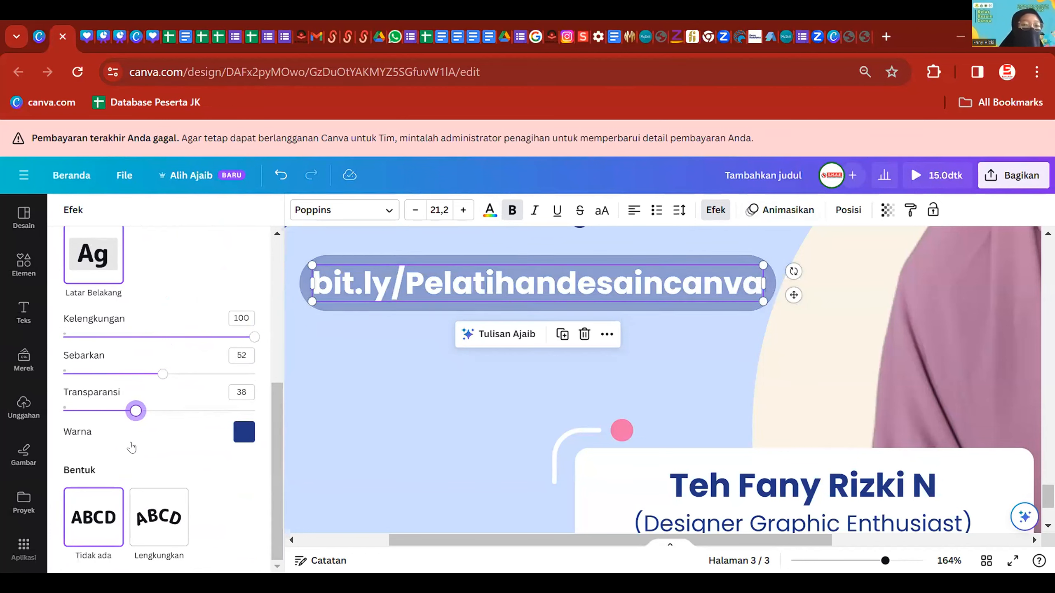
drag(131, 448, 273, 477)
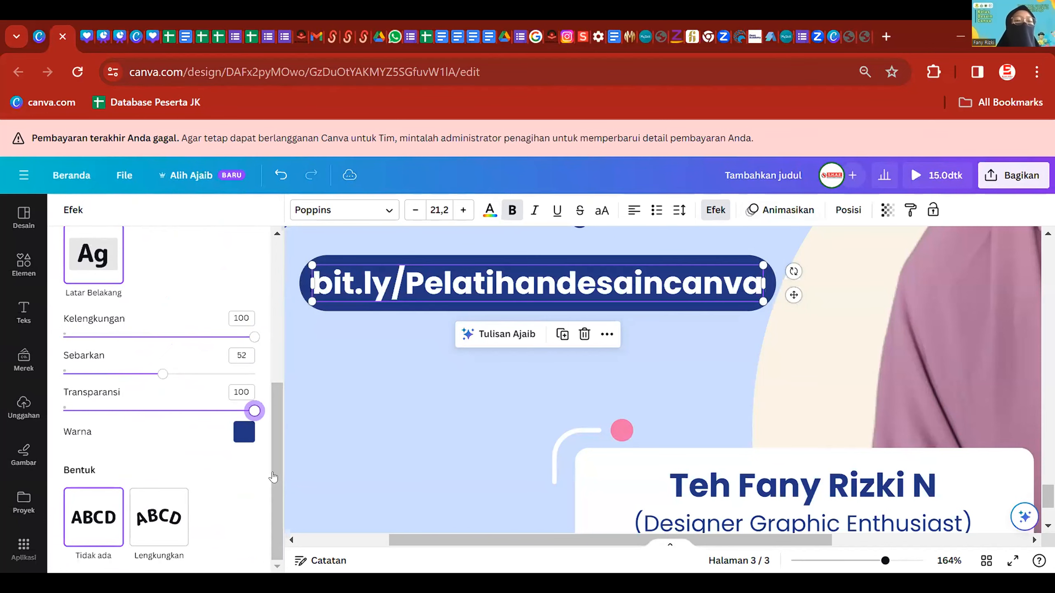
scroll(207, 454, up, 2)
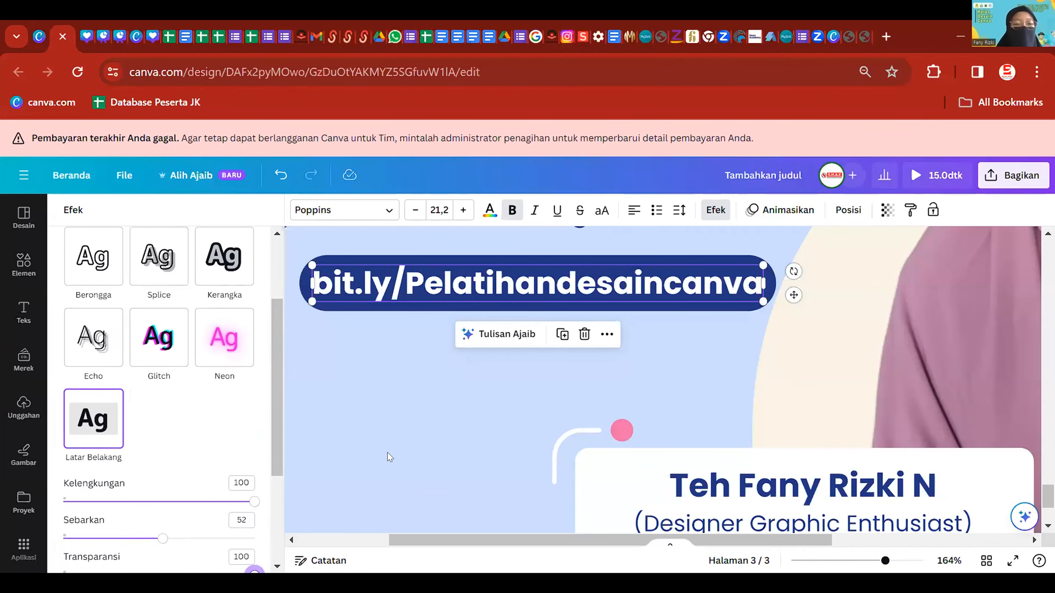
scroll(206, 437, down, 2)
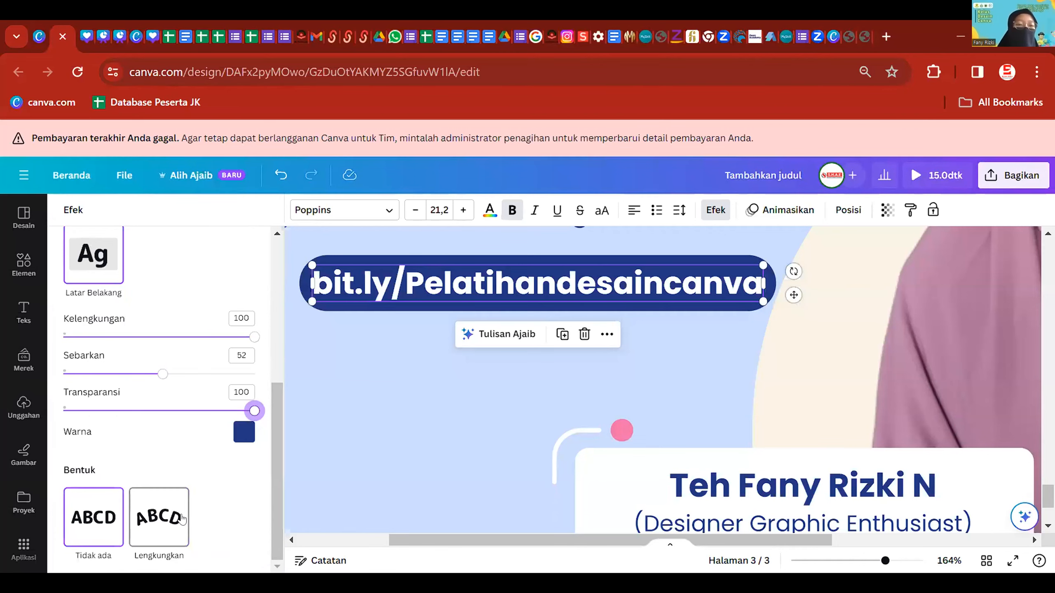
scroll(488, 356, up, 5)
scroll(461, 416, up, 10)
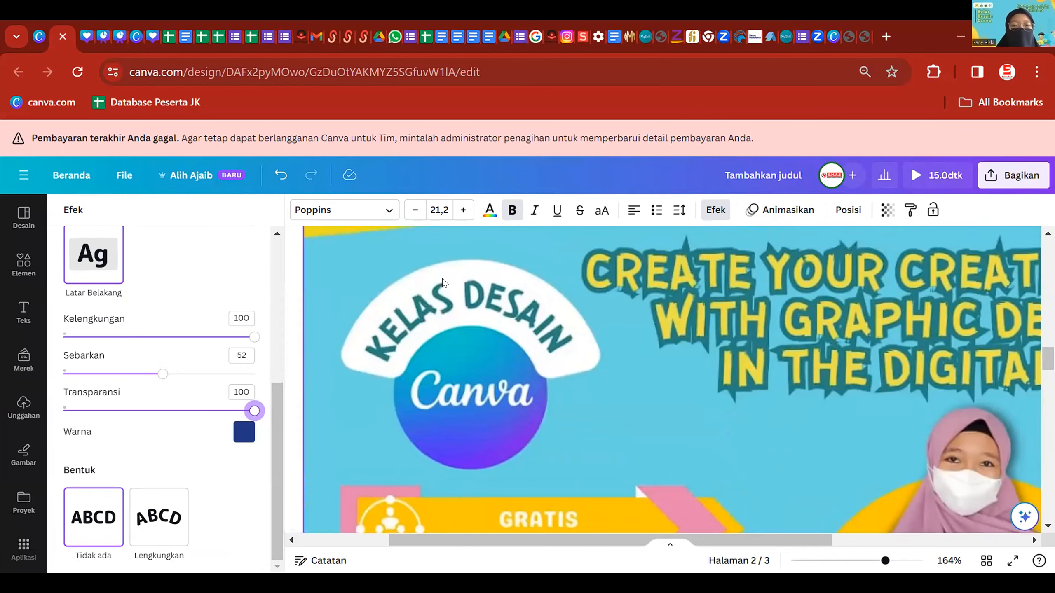
- Shrink the bit.ly link pill to size 17,1, lined up under the Via Zoom Meeting line
scroll(566, 383, down, 5)
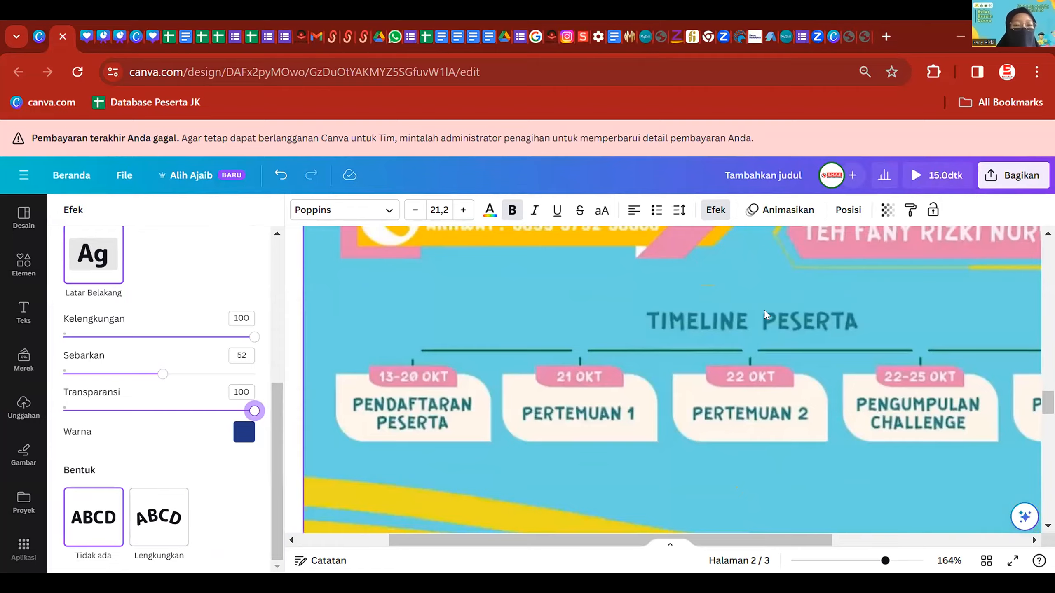
scroll(765, 333, down, 10)
scroll(748, 392, down, 4)
scroll(740, 399, down, 3)
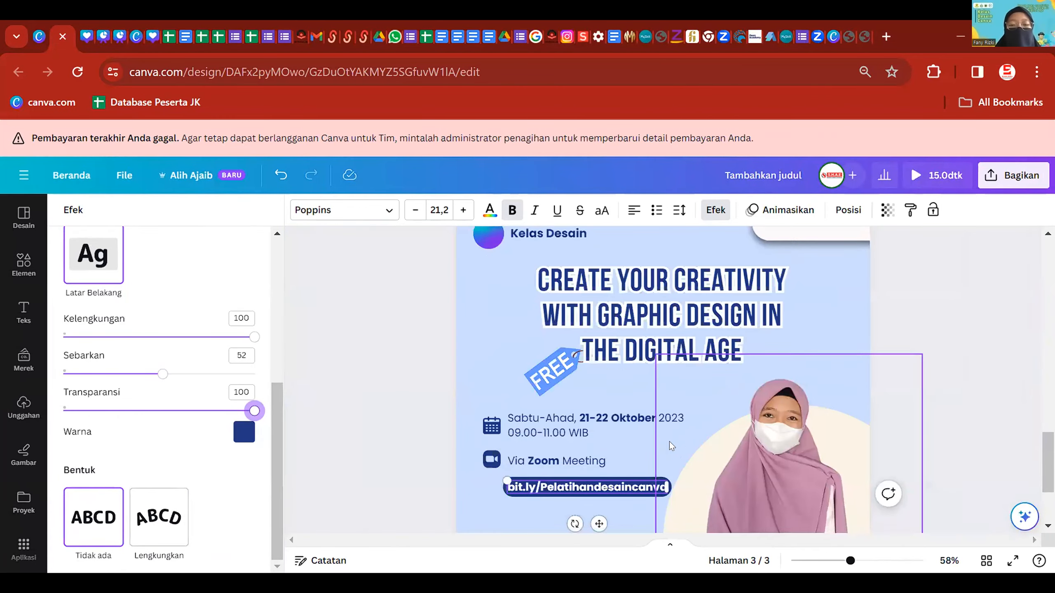
scroll(669, 443, down, 3)
scroll(540, 449, up, 2)
click(454, 451)
scroll(541, 349, up, 1)
click(541, 349)
drag(677, 365, 564, 366)
click(532, 379)
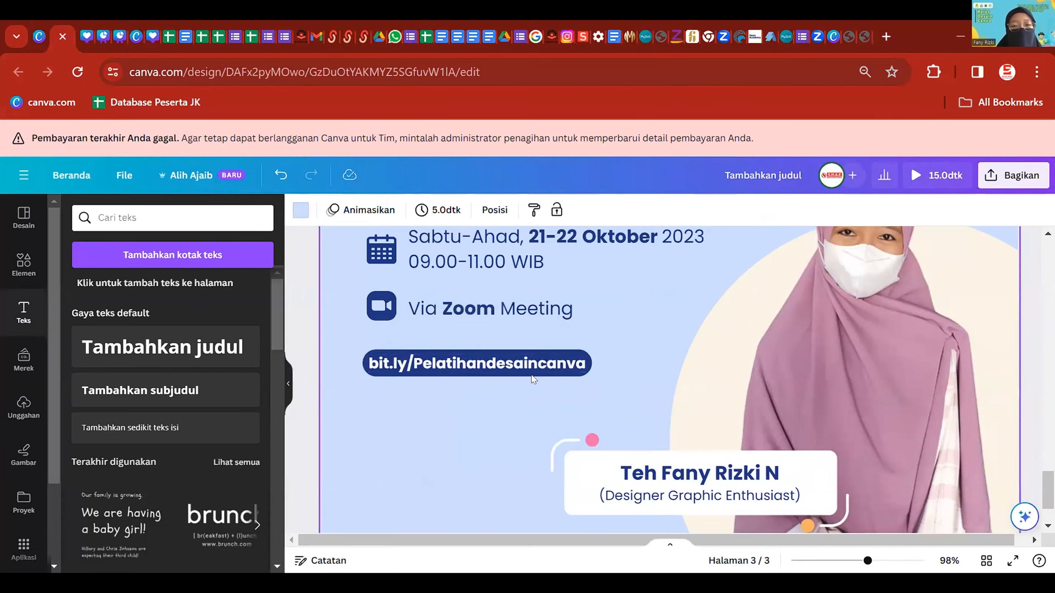
scroll(615, 359, down, 3)
scroll(648, 374, up, 2)
scroll(686, 394, up, 6)
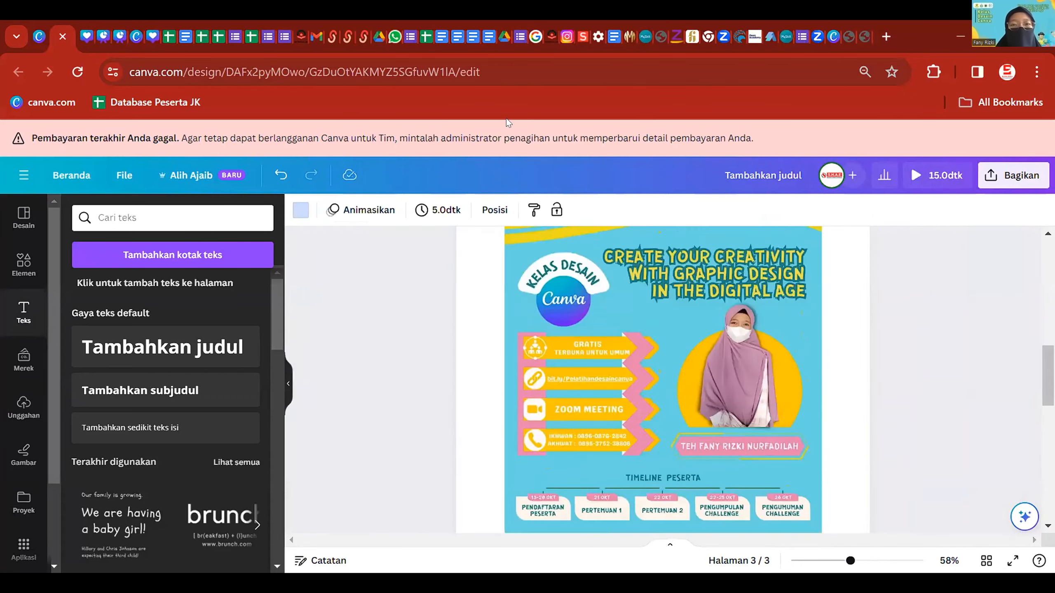
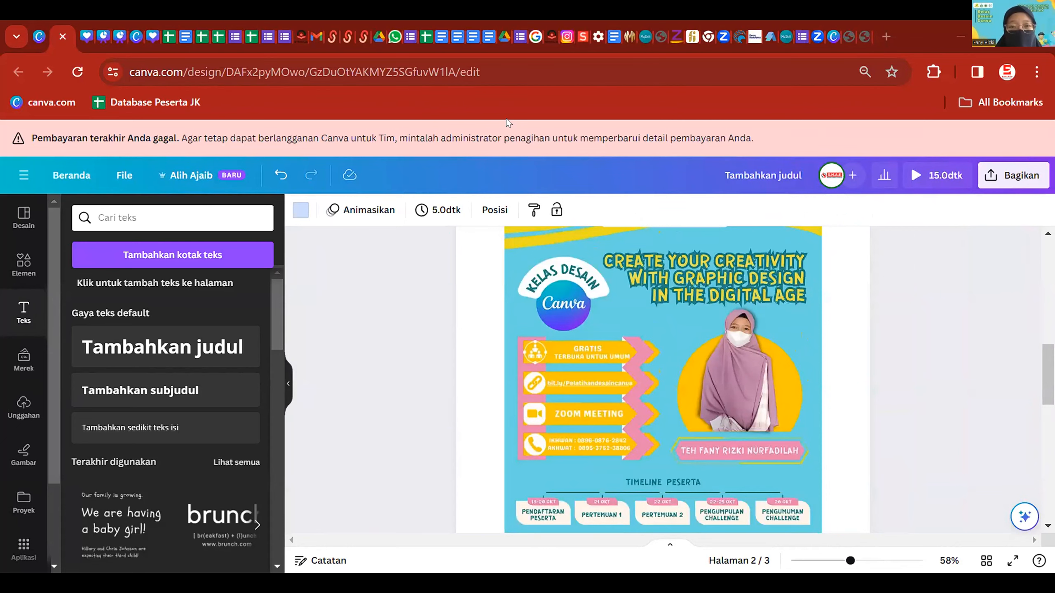
- Scroll through pages 1–3 and settle on the page 3 Zoom Meeting and bit.ly area
scroll(684, 363, down, 5)
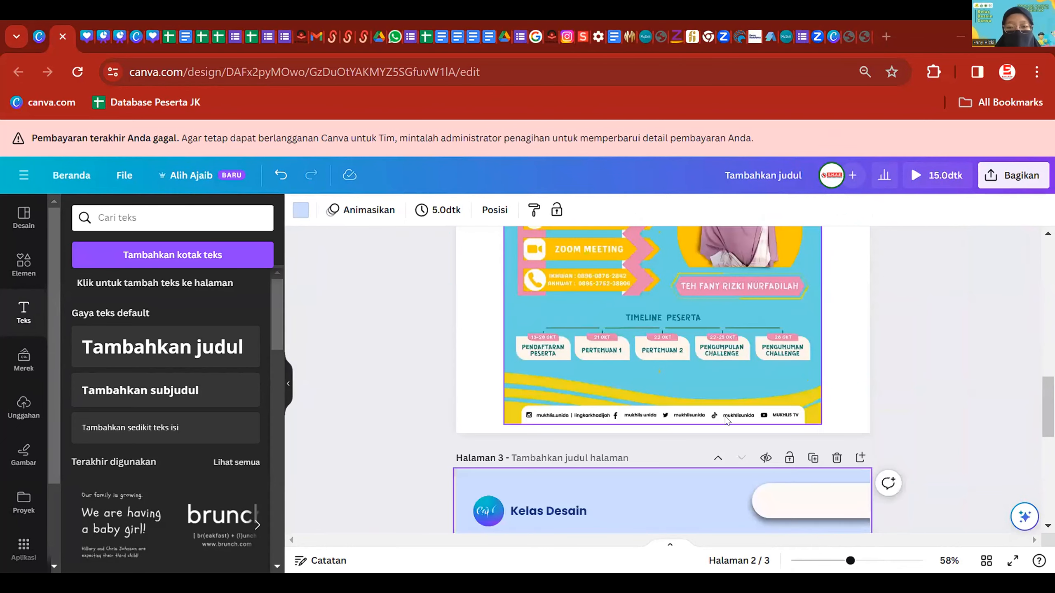
scroll(741, 443, down, 3)
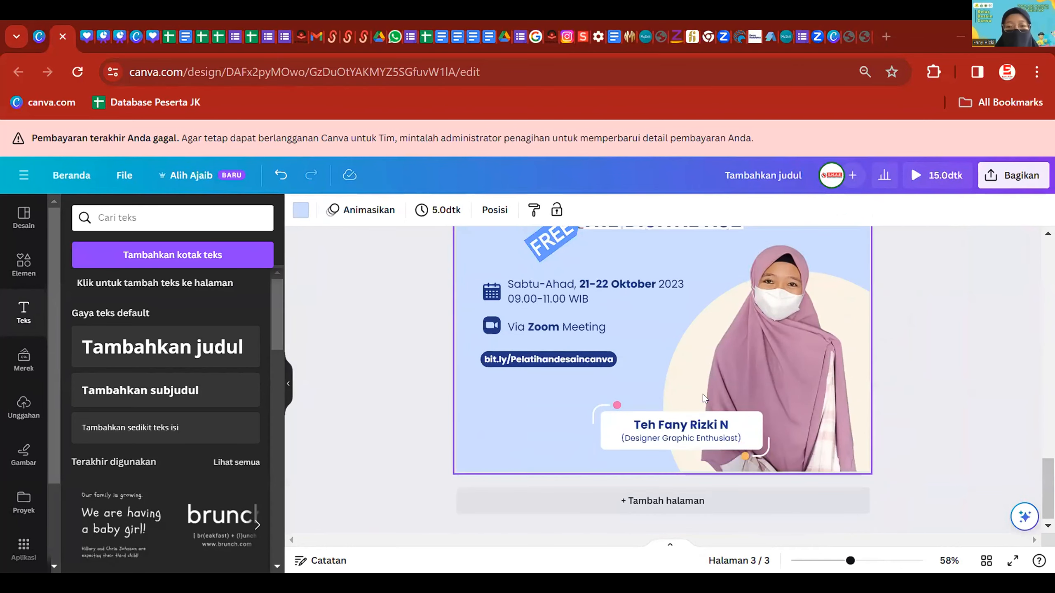
scroll(702, 397, up, 1)
scroll(702, 397, up, 6)
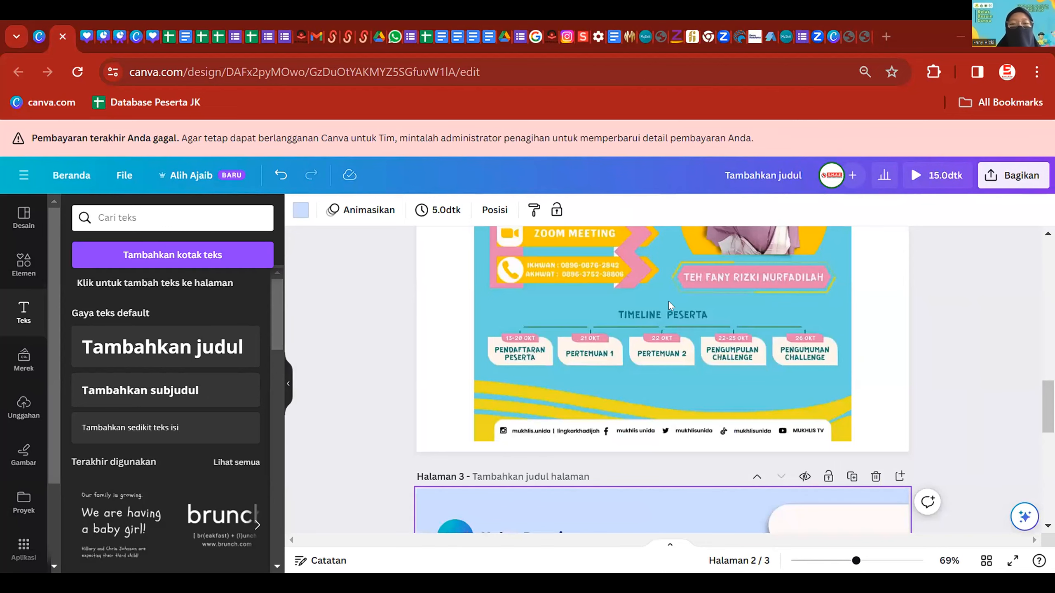
scroll(676, 363, down, 2)
scroll(676, 363, up, 10)
scroll(677, 363, up, 5)
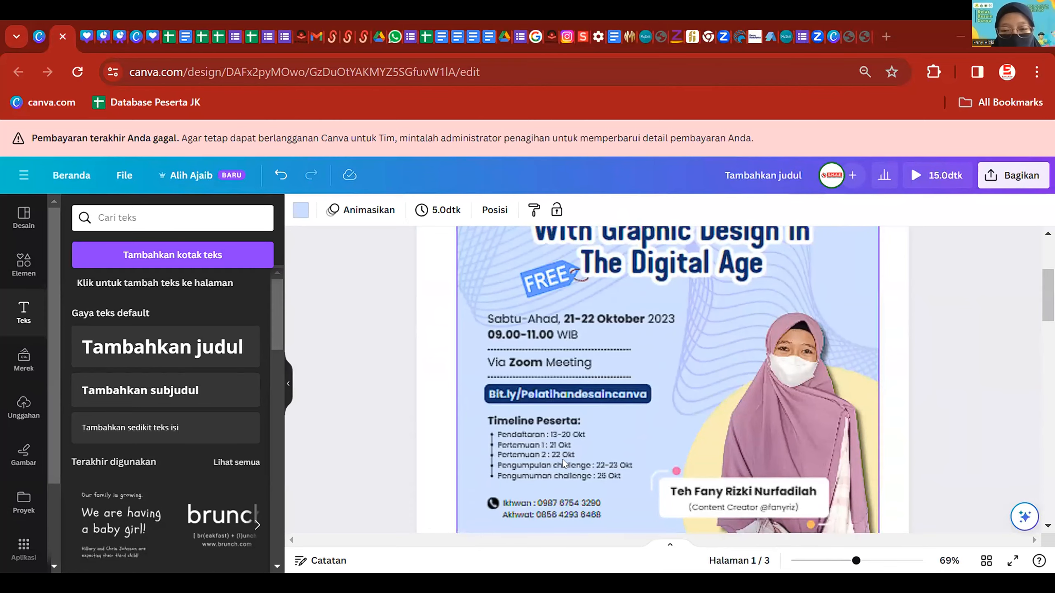
scroll(791, 372, down, 15)
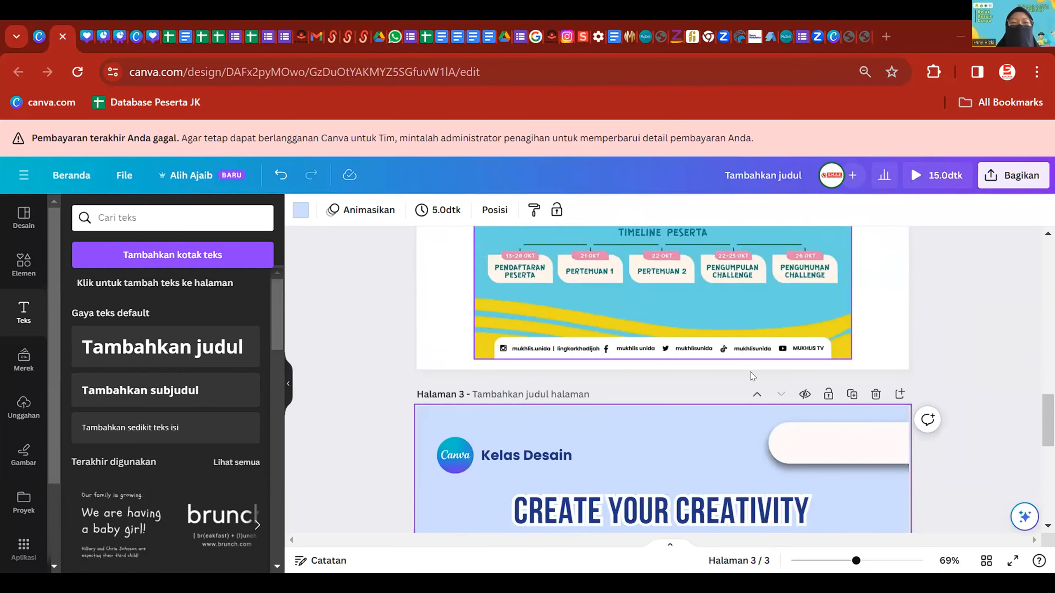
scroll(747, 371, down, 2)
scroll(585, 411, up, 4)
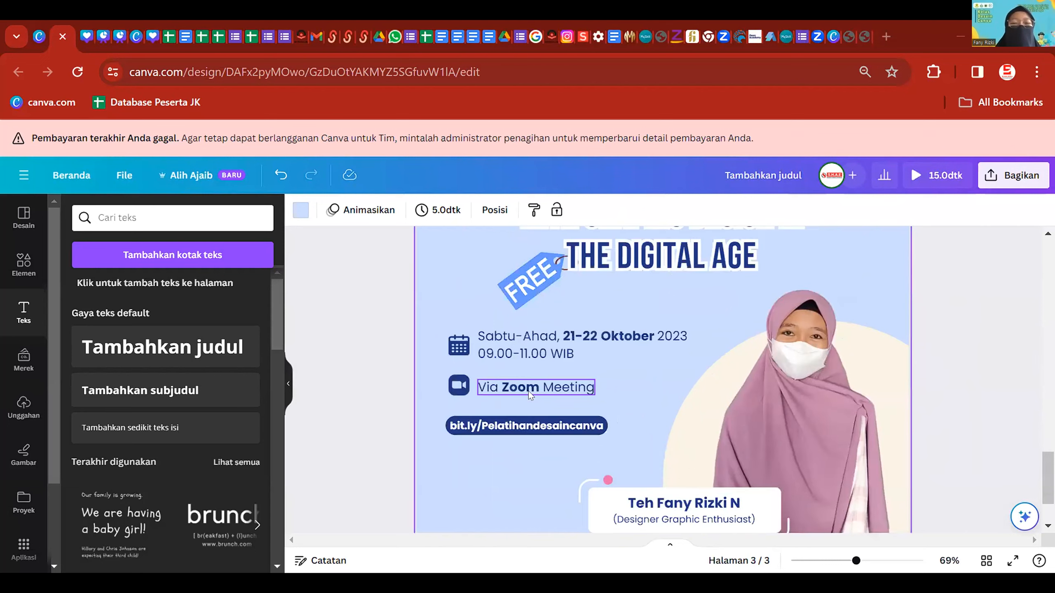
- Insert a dotted line from Shapes and place it under 09.00-11.00 WIB
click(13, 269)
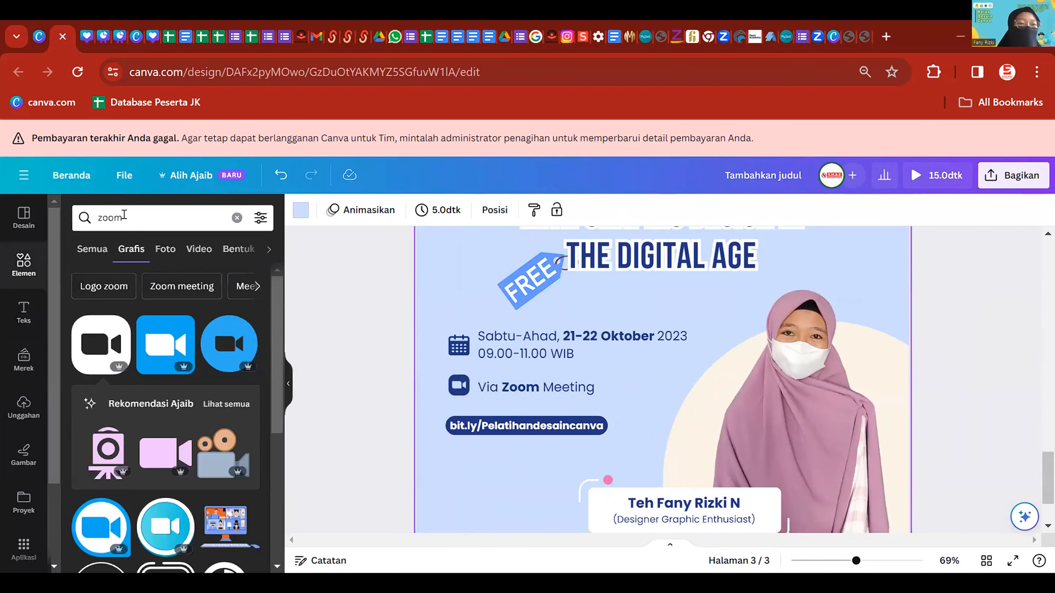
click(199, 216)
click(235, 216)
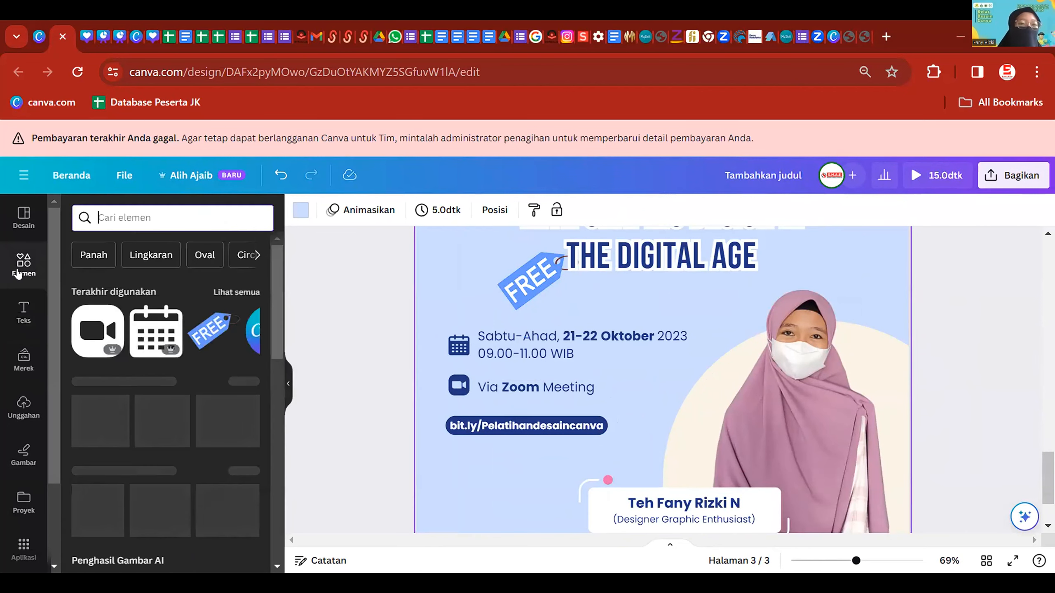
click(220, 381)
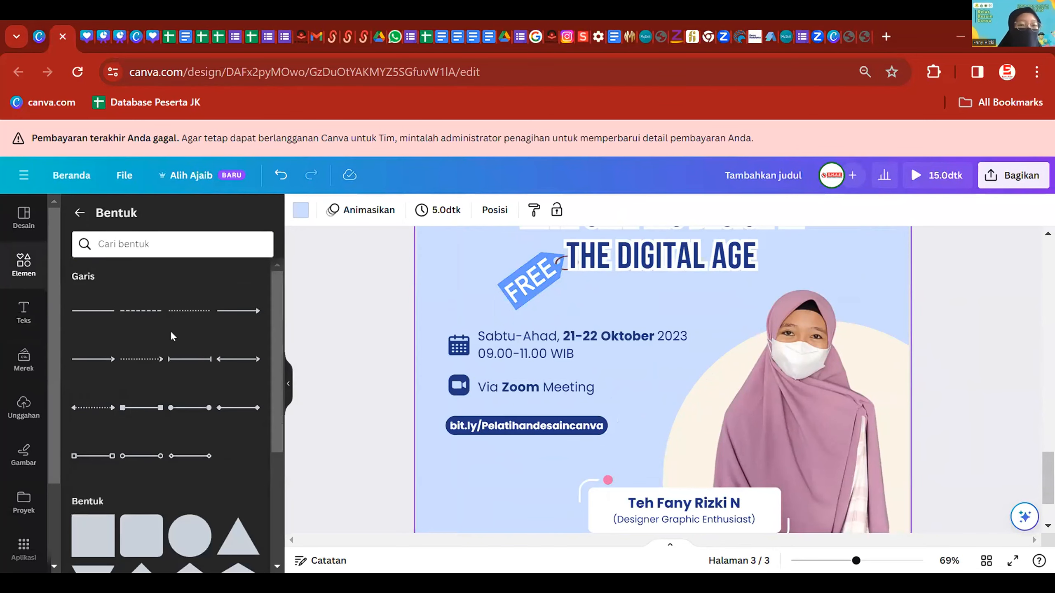
click(189, 311)
drag(666, 347, 520, 397)
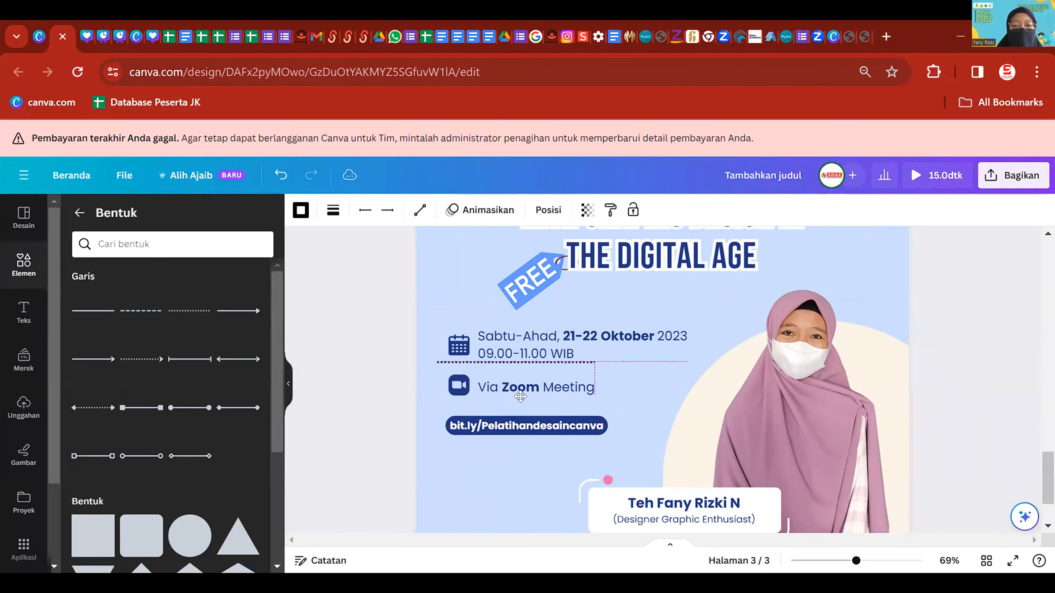
scroll(503, 455, up, 5)
scroll(476, 430, left, 2)
drag(539, 408, 546, 391)
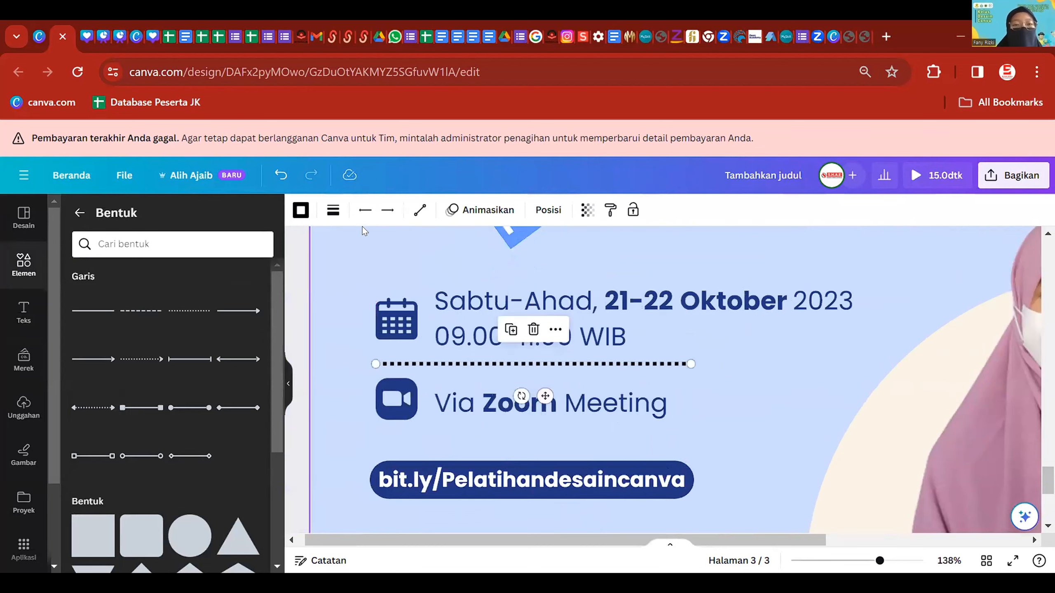
- Set the dotted line's thickness to 3
click(327, 215)
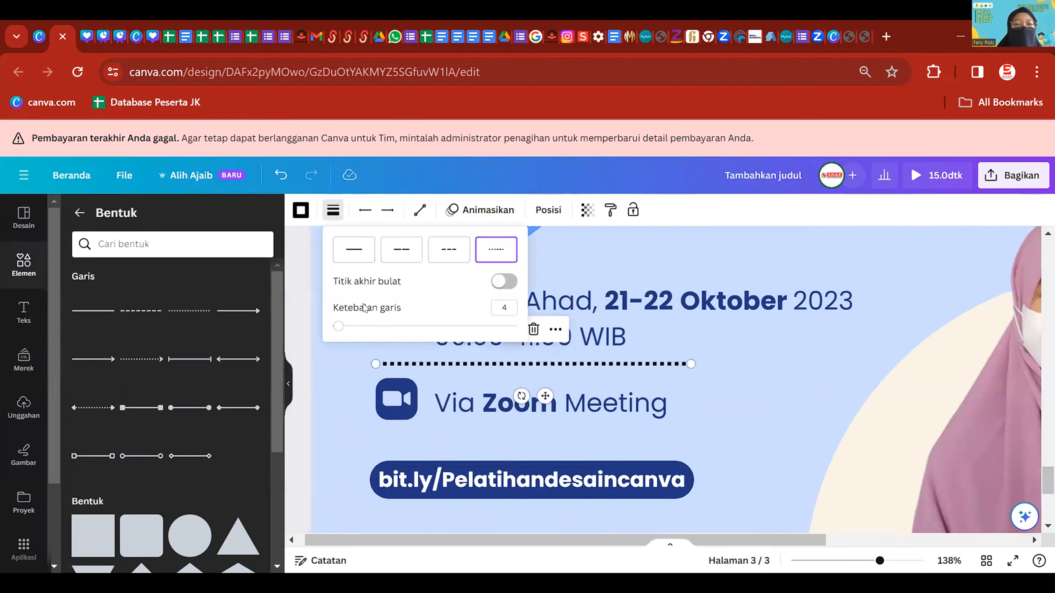
mouse_move(339, 327)
mouse_down()
mouse_move(360, 328)
mouse_move(334, 327)
mouse_up()
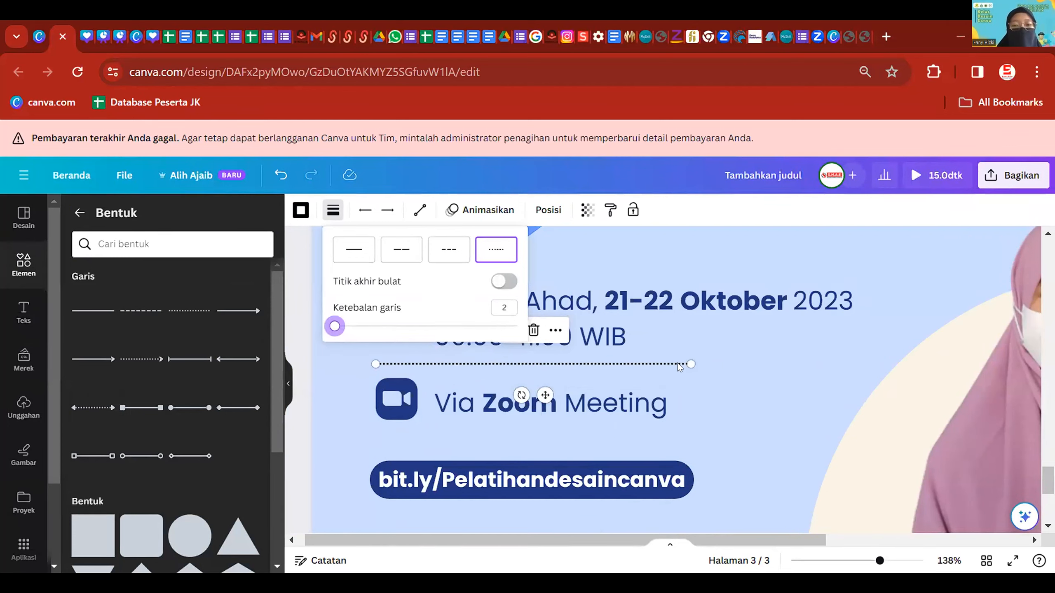
drag(338, 330, 335, 330)
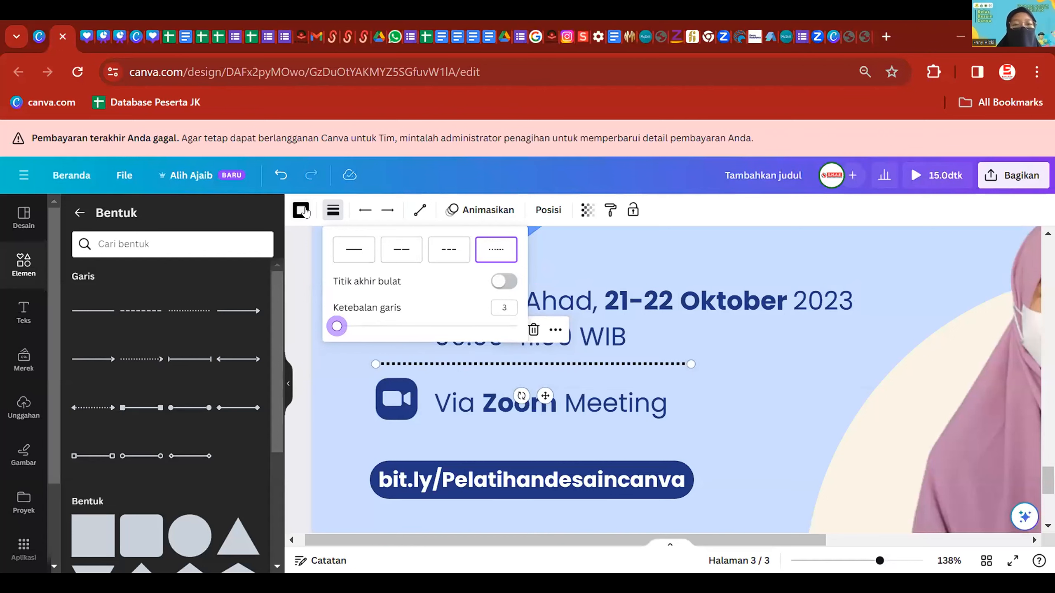
click(766, 365)
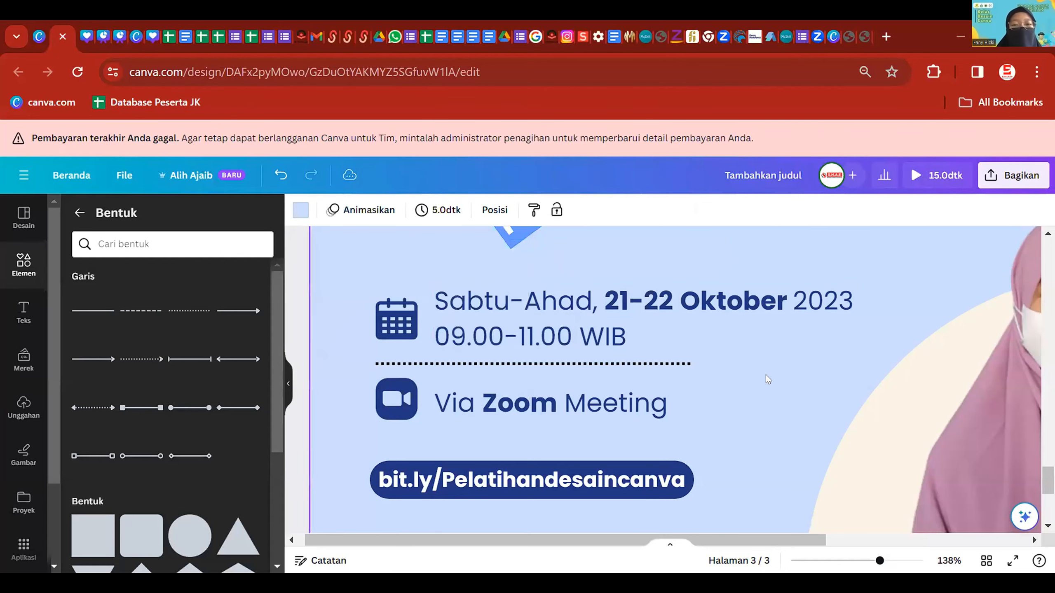
- Stretch the dotted line rightward and put a shortened copy under Via Zoom Meeting
click(650, 360)
drag(690, 364, 853, 362)
key(ctrl+d)
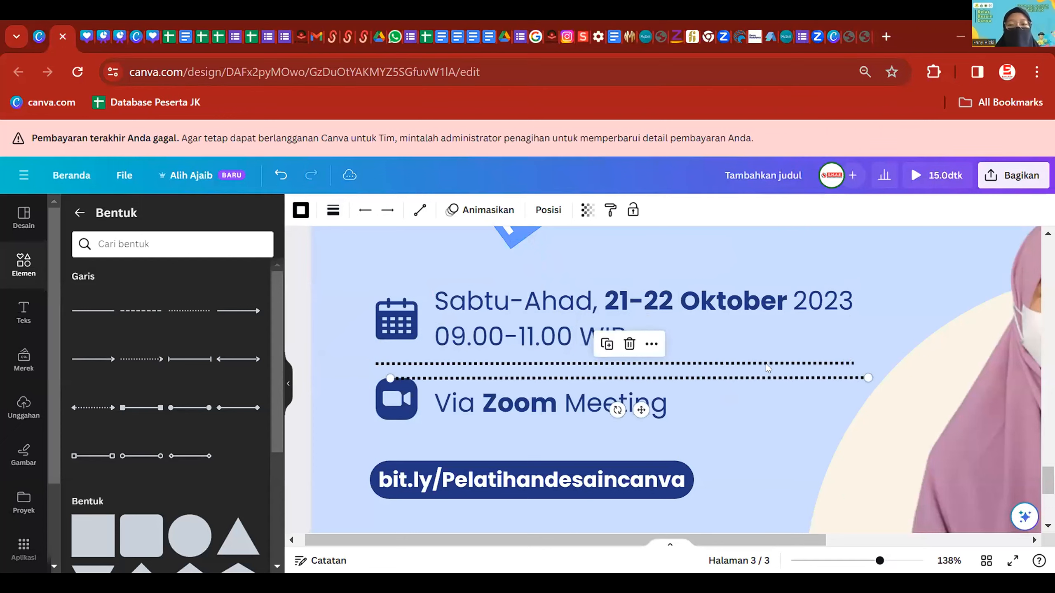
drag(771, 386, 749, 432)
drag(851, 440, 725, 434)
- Nudge the bit.ly link into a new position on page 3
click(732, 438)
scroll(731, 437, down, 5)
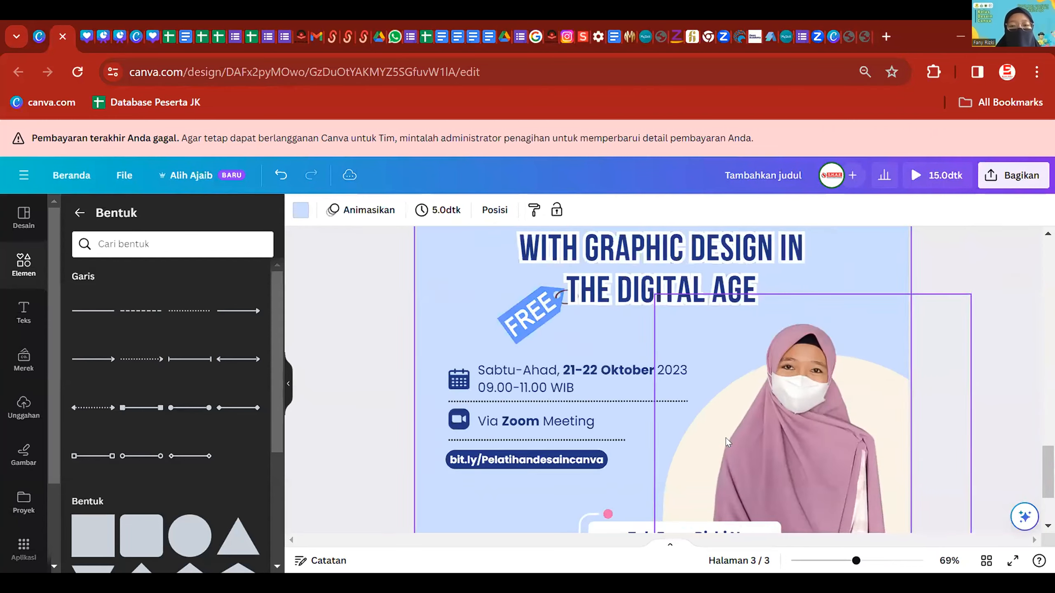
click(916, 363)
scroll(916, 363, down, 3)
drag(516, 348, 553, 390)
click(372, 351)
scroll(558, 342, up, 3)
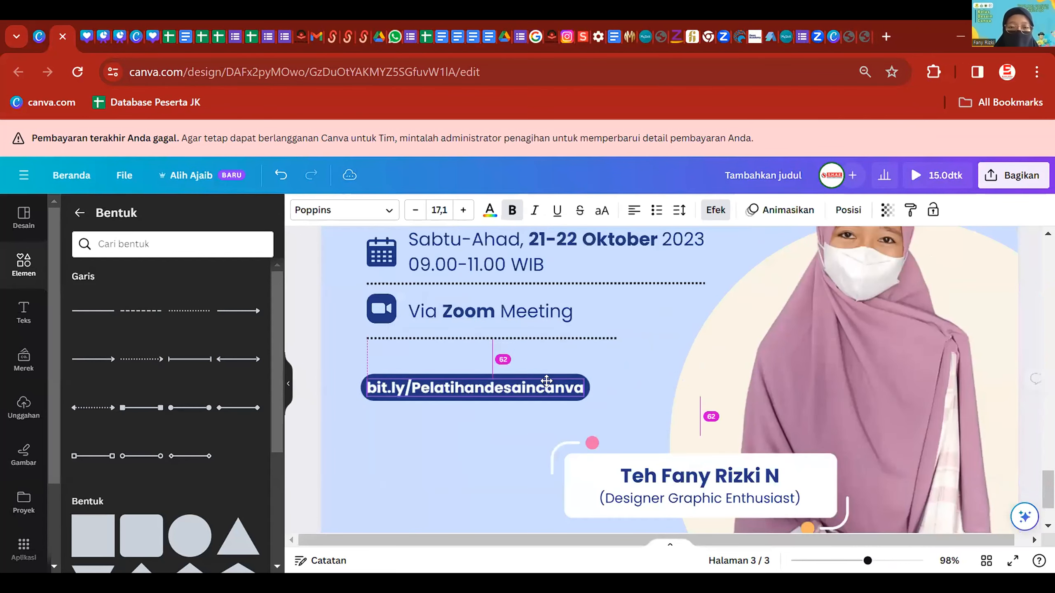
- Duplicate the Via Zoom Meeting text above the bit.ly link and retype it as 'Yuk Daftarkan Dirimu di'
click(547, 316)
key(ctrl+d)
drag(547, 317, 496, 353)
double_click(506, 358)
text(Yuk S)
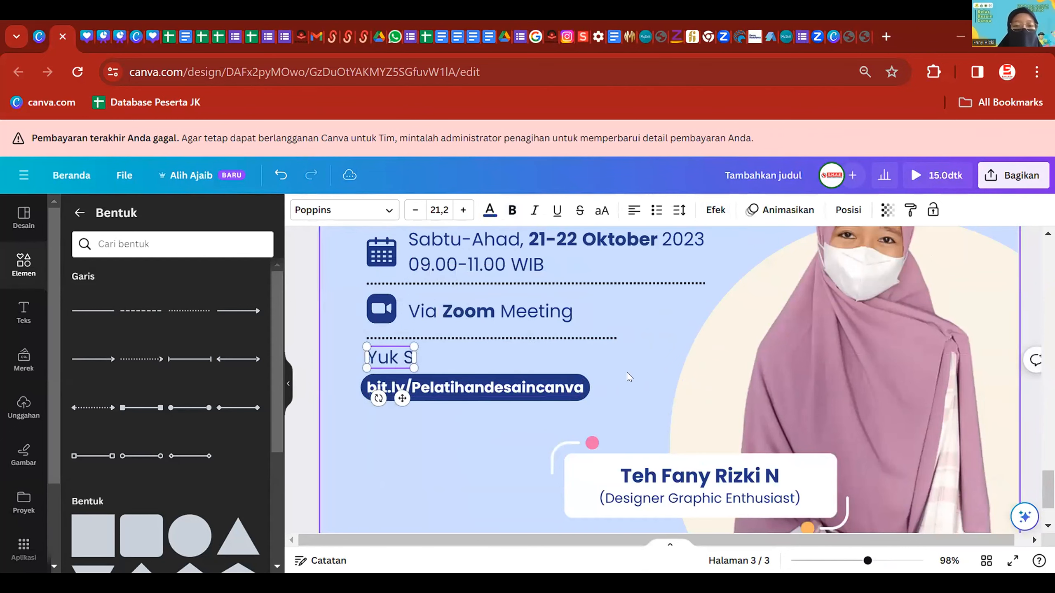
key(BackSpace)
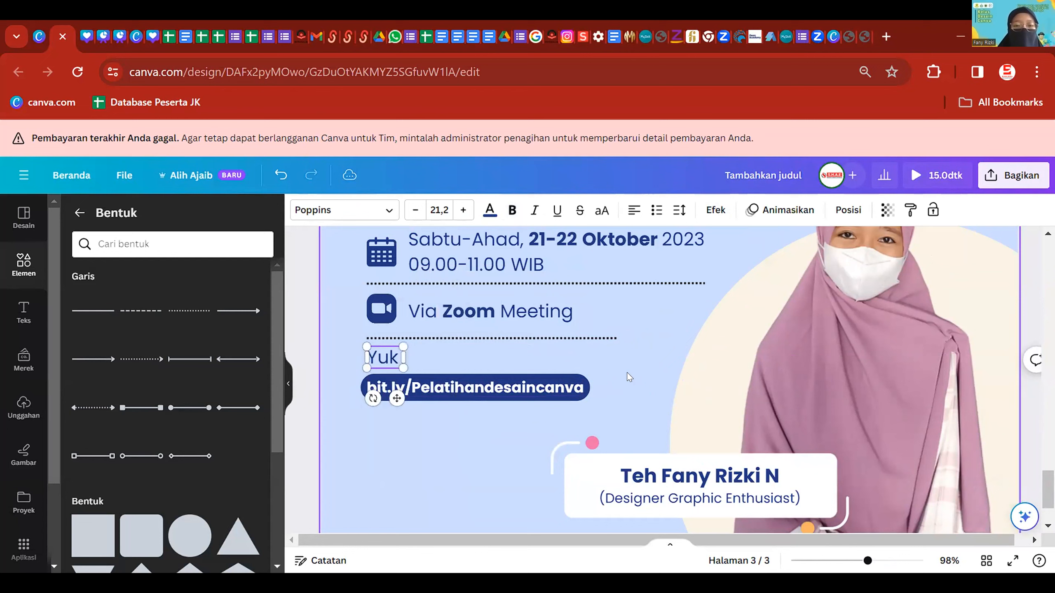
text(Daf)
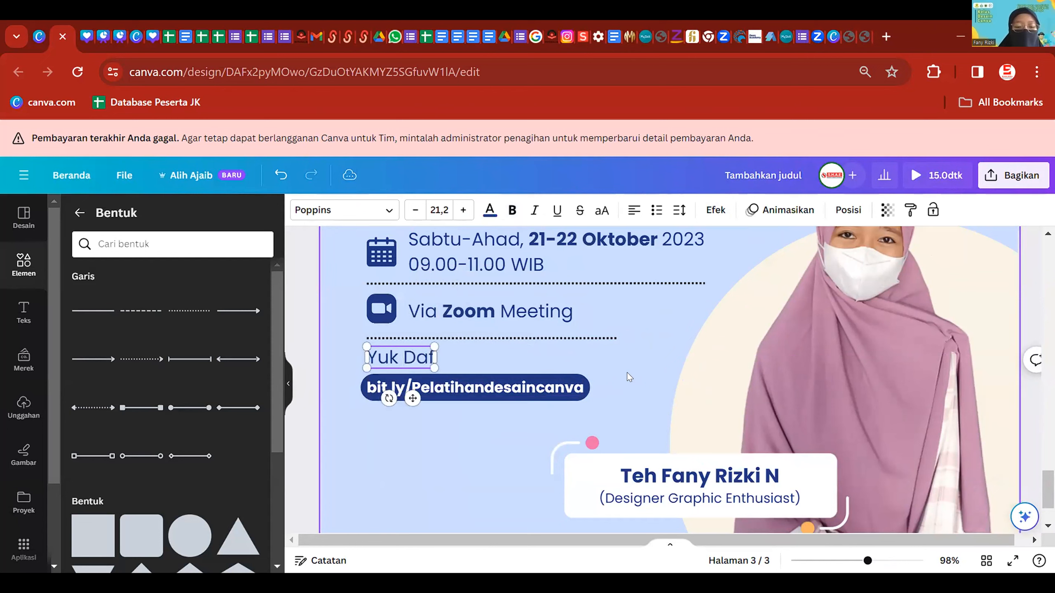
text(tarkan Dirimu)
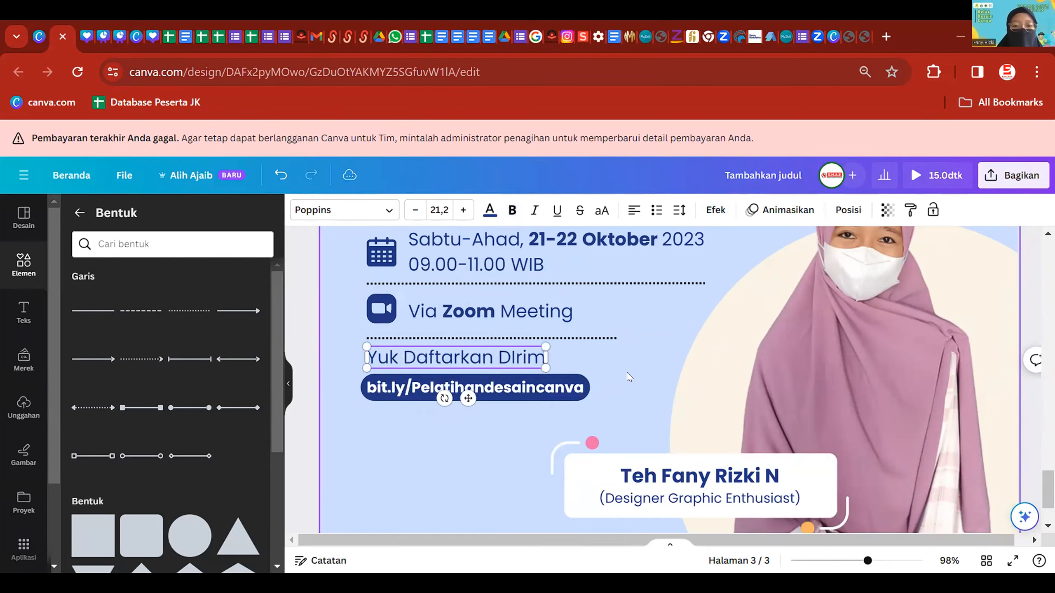
key(BackSpace)
key(BackSpace)
key(BackSpace)
key(BackSpace)
key(BackSpace)
text(irimu di)
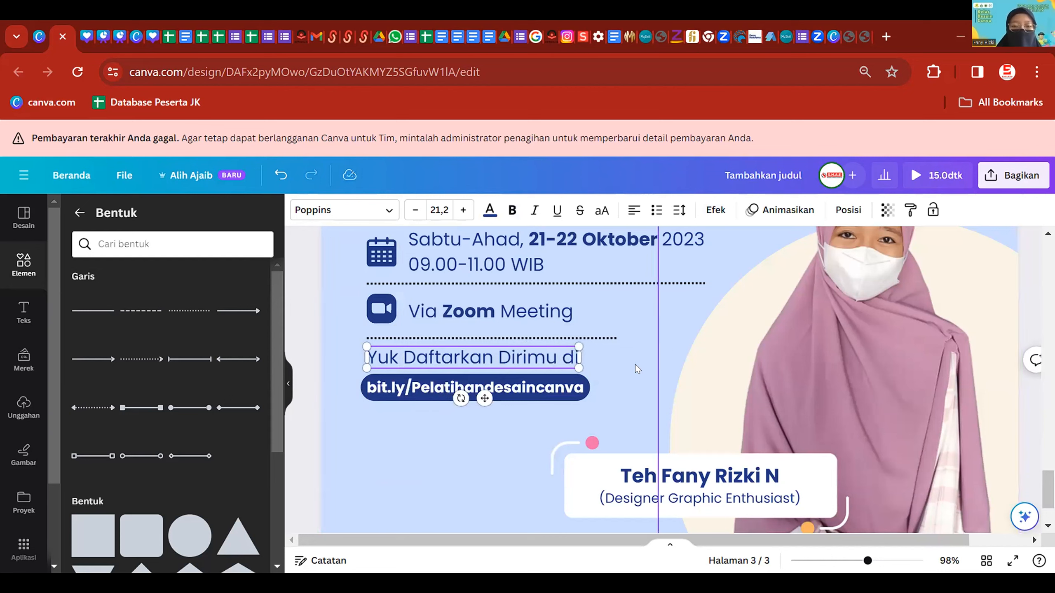
- Resize the caption to about 12,5 and line it up with the bit.ly link
drag(579, 368, 490, 376)
click(472, 356)
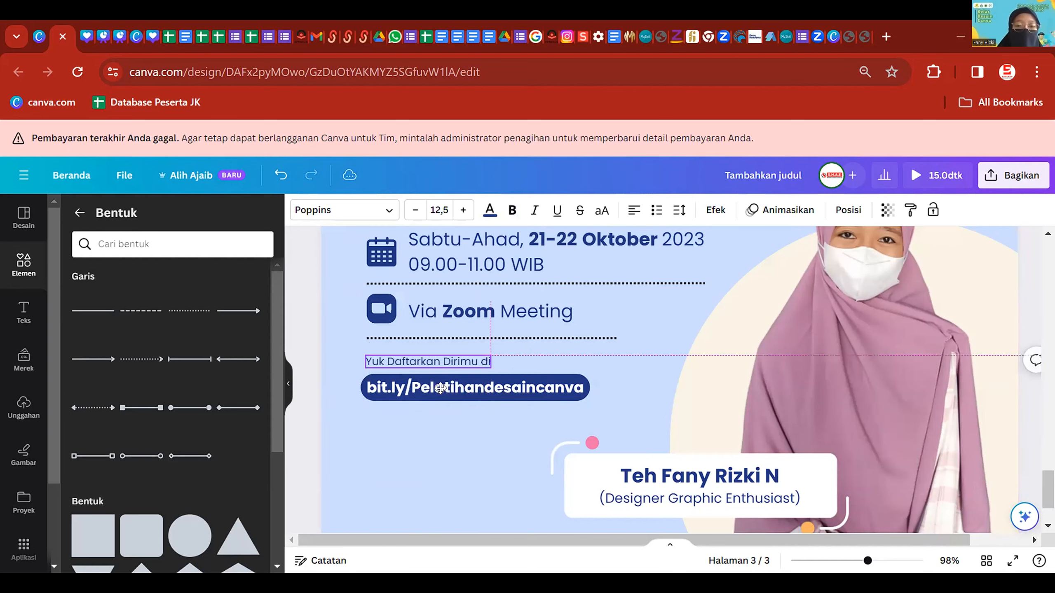
click(471, 461)
scroll(539, 415, down, 4)
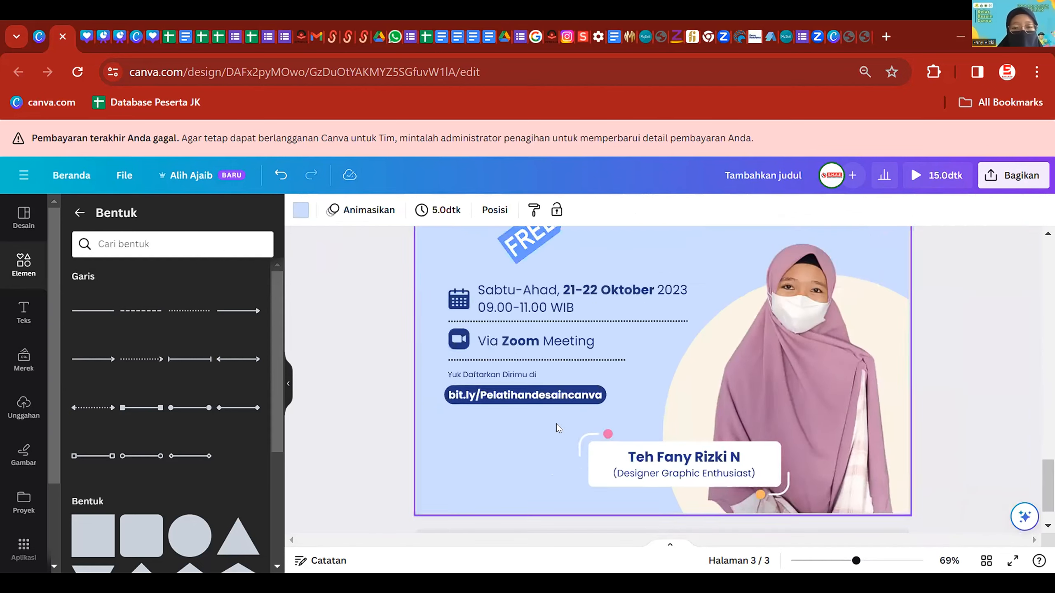
click(387, 389)
scroll(647, 405, up, 3)
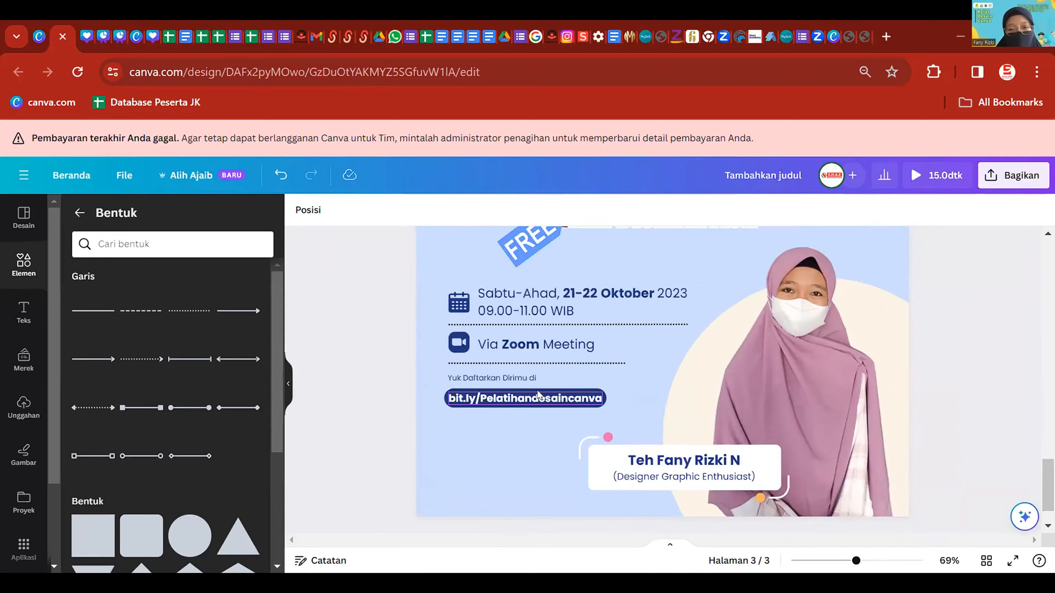
click(457, 372)
scroll(427, 387, up, 4)
scroll(428, 387, left, 3)
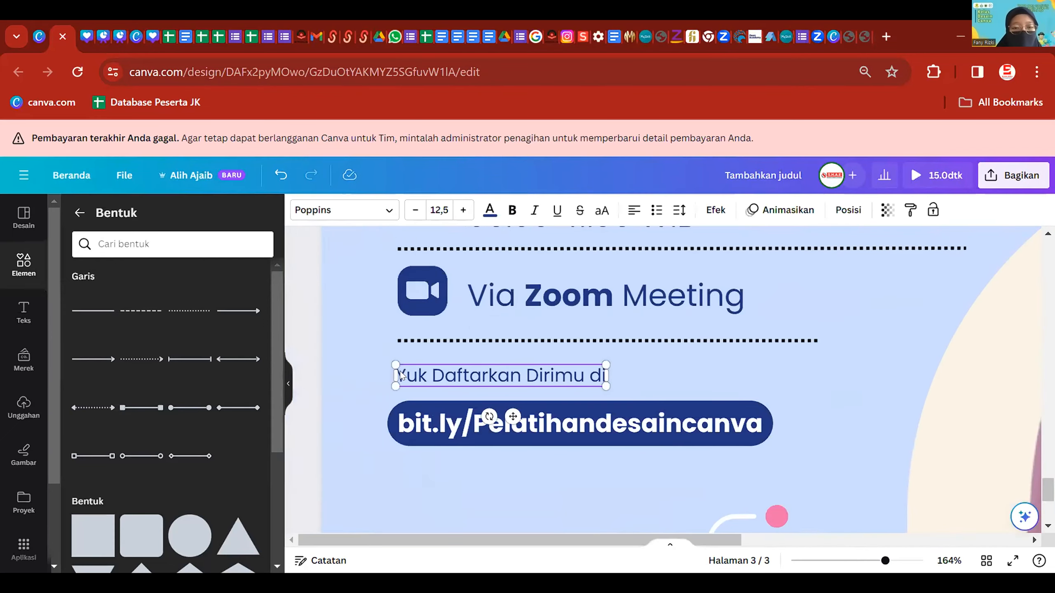
drag(394, 363, 376, 361)
drag(497, 375, 509, 368)
click(517, 424)
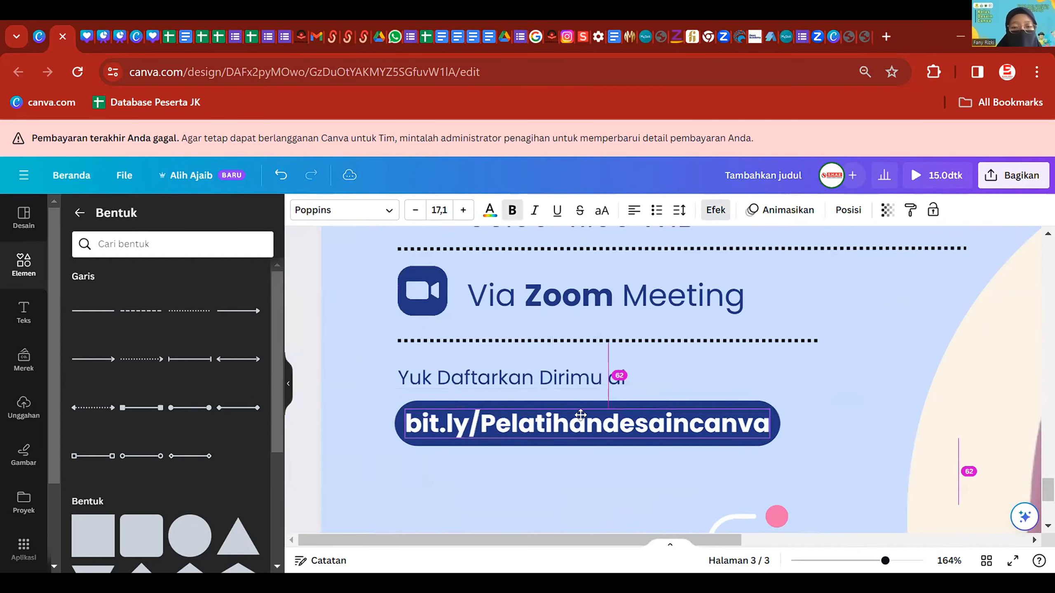
click(592, 495)
scroll(591, 494, down, 6)
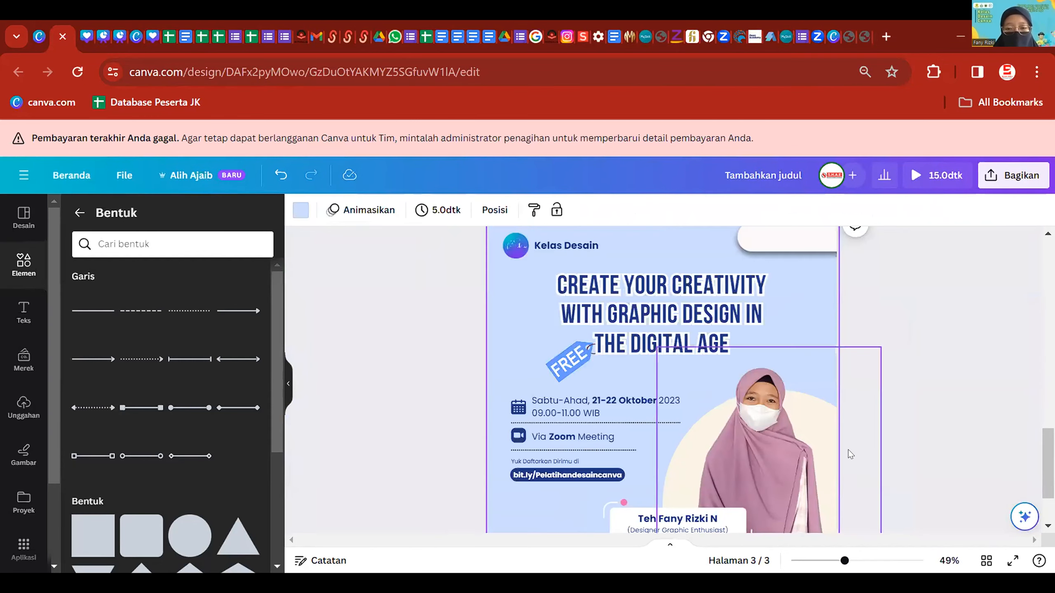
- Shrink the poster title and FREE tag together and move them up
click(926, 364)
scroll(926, 363, down, 2)
scroll(891, 357, up, 4)
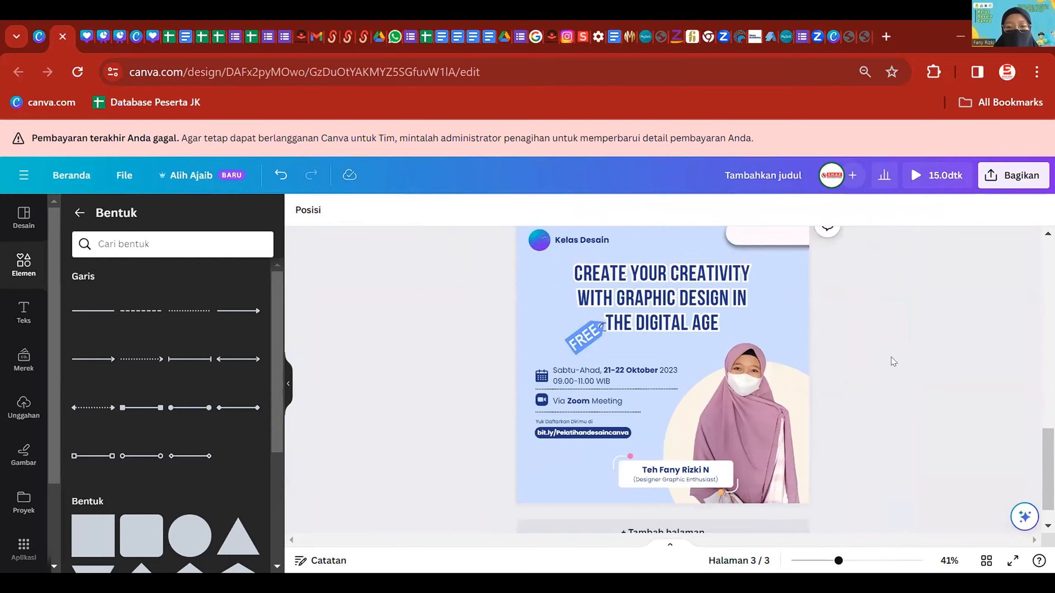
scroll(890, 357, up, 5)
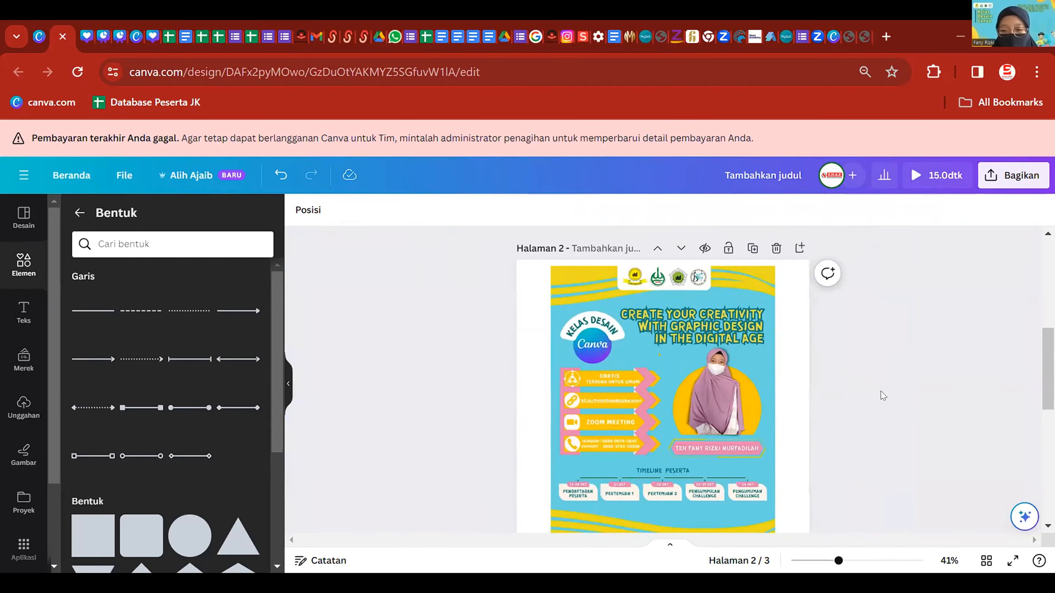
scroll(881, 392, up, 5)
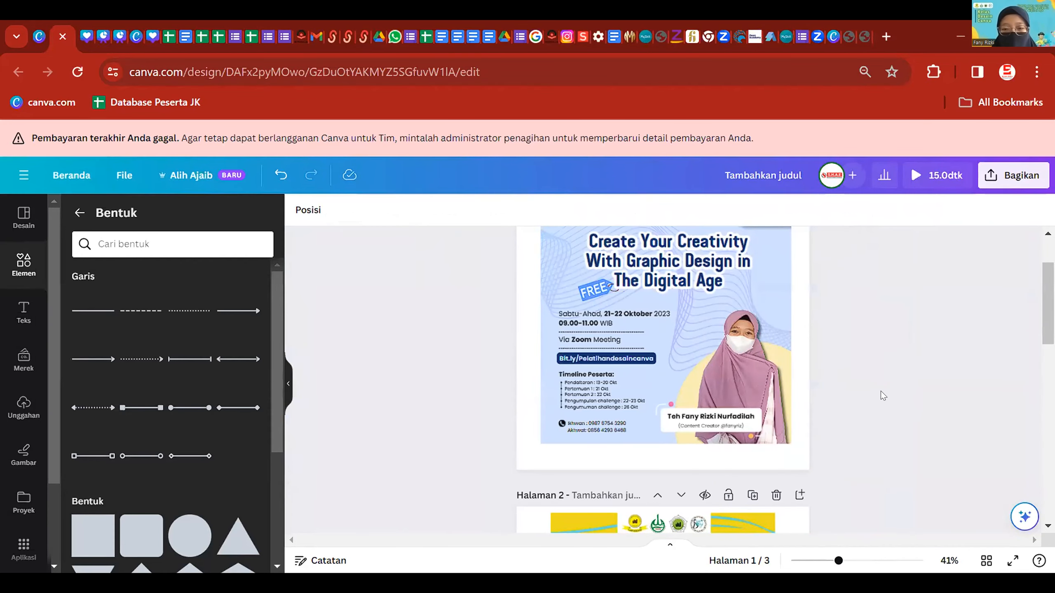
scroll(880, 391, down, 10)
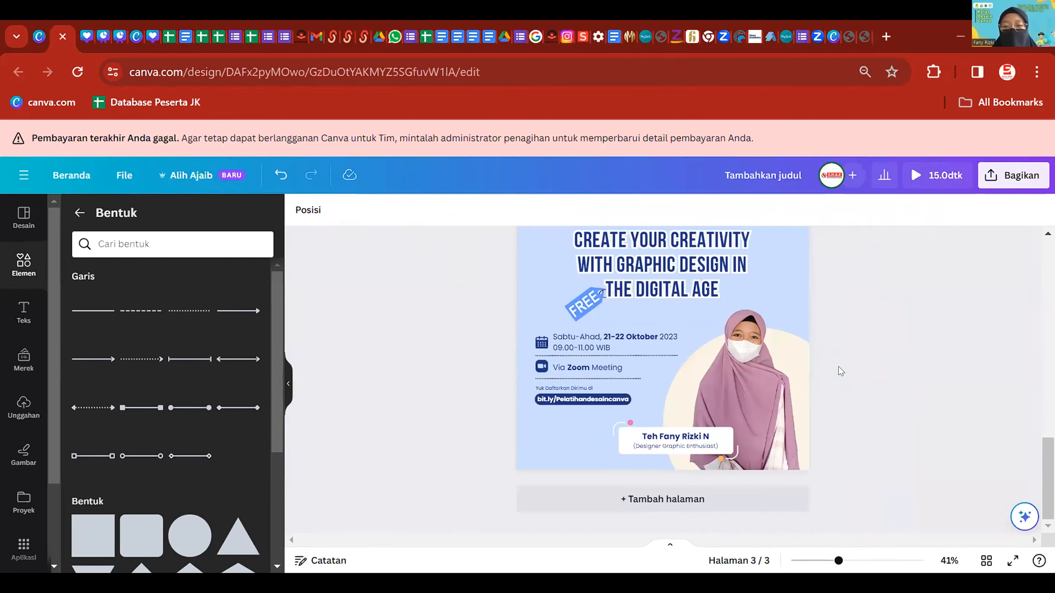
scroll(841, 366, down, 3)
scroll(708, 319, up, 3)
click(690, 339)
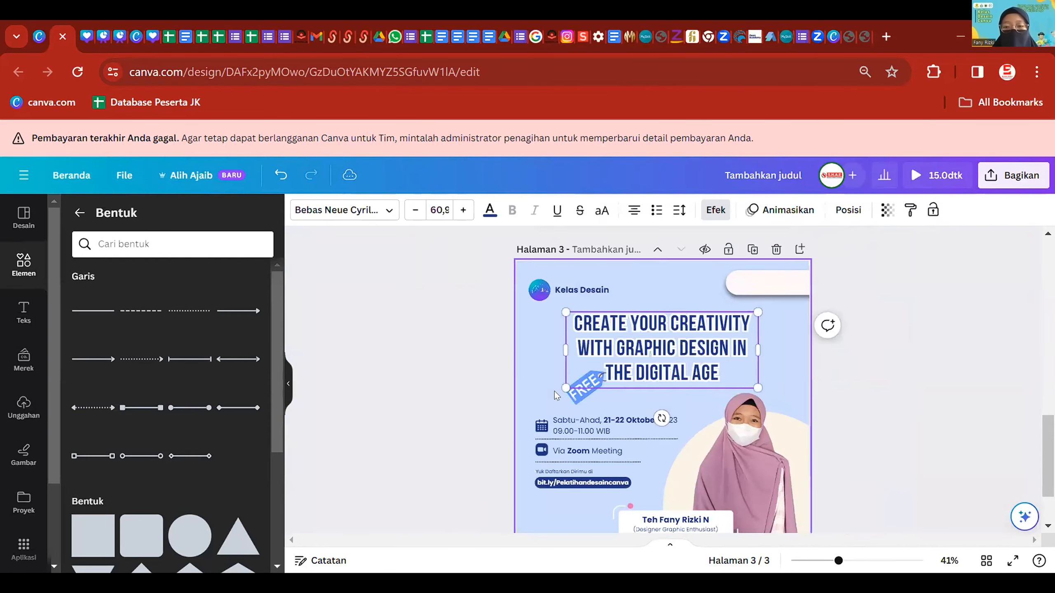
shift+click(581, 392)
drag(758, 405, 749, 400)
drag(706, 351, 732, 294)
- Reposition the logo with Kelas Desain text and the detail texts
click(768, 283)
click(899, 340)
drag(524, 306, 565, 276)
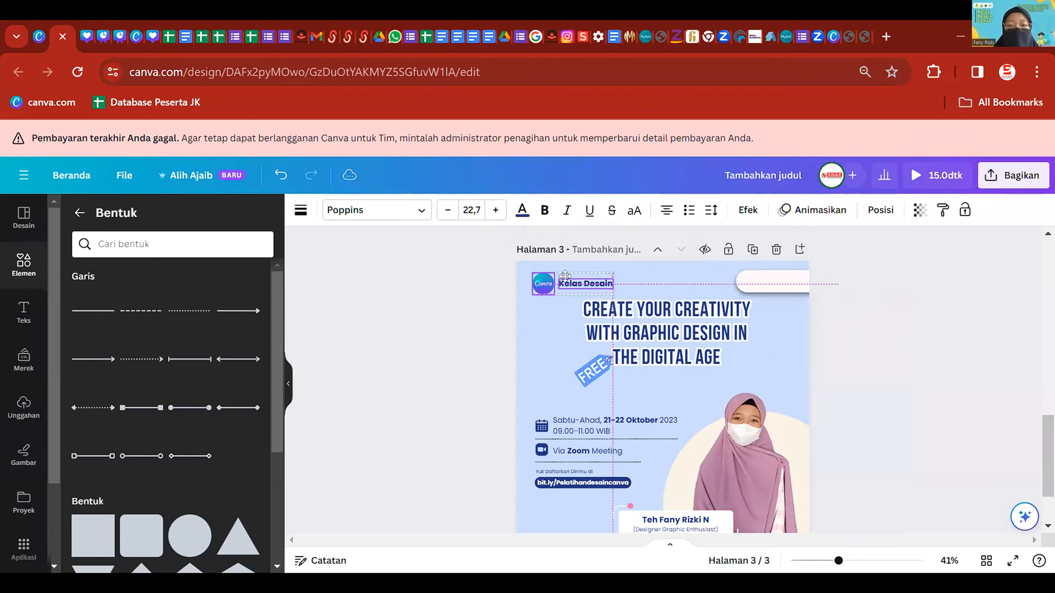
click(443, 379)
scroll(443, 322, down, 3)
drag(445, 323, 572, 368)
- Shift the presenter photo and cream circle slightly right, then select the name card text
click(798, 382)
drag(758, 382, 776, 380)
drag(668, 407, 689, 409)
click(655, 460)
click(665, 448)
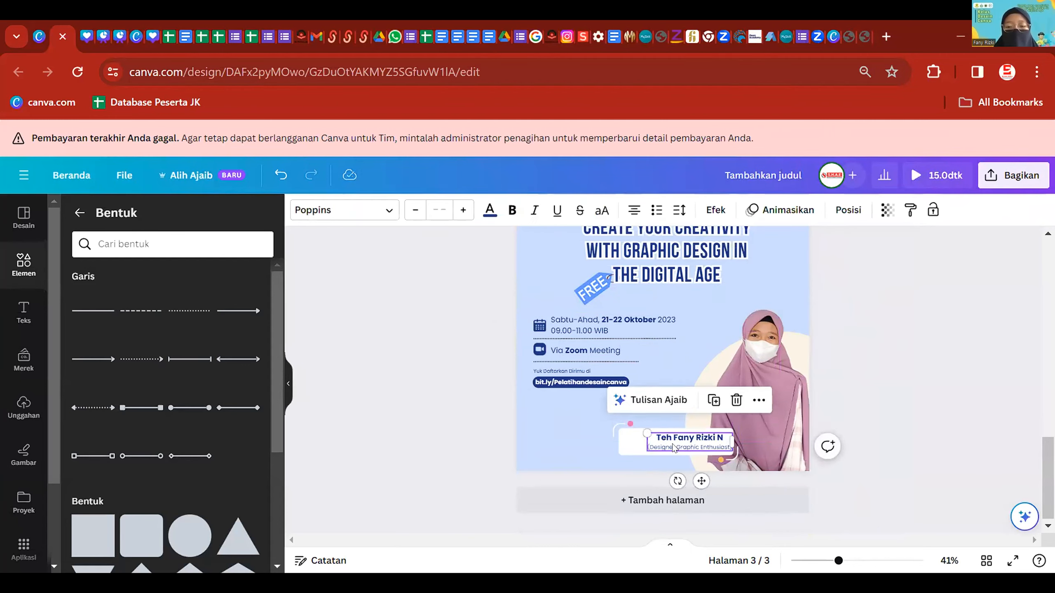
- Group the name text with its white card and move it toward the lower right
scroll(666, 448, up, 3)
scroll(417, 352, down, 3)
click(417, 350)
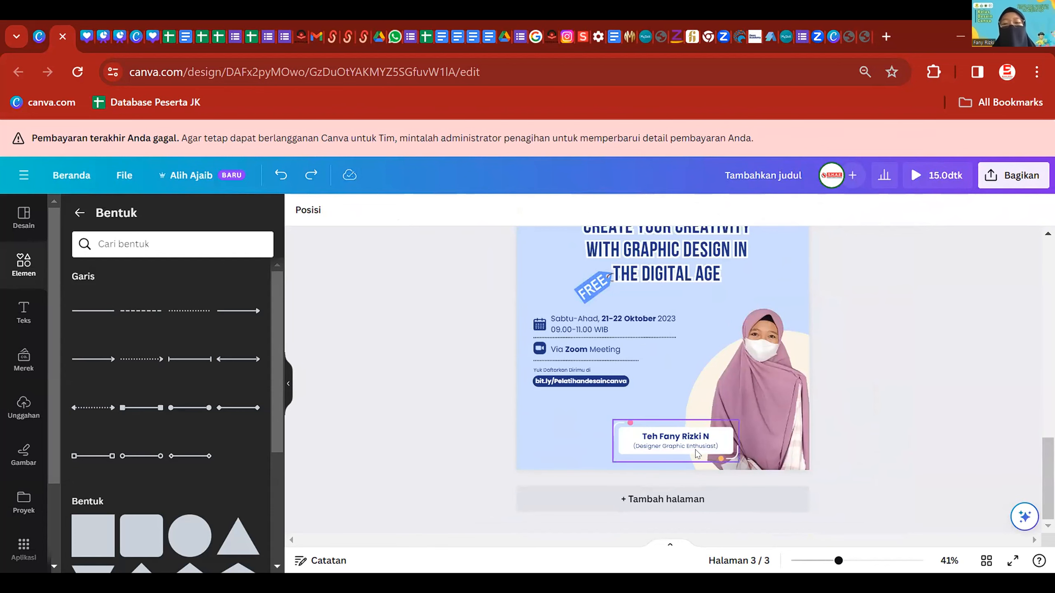
scroll(694, 449, up, 3)
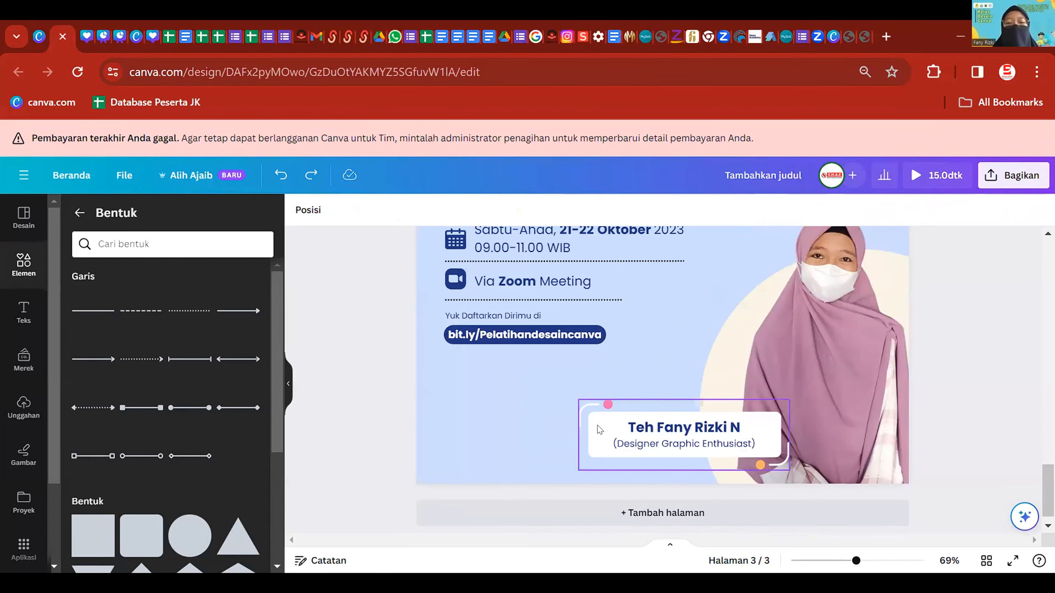
click(619, 430)
click(696, 431)
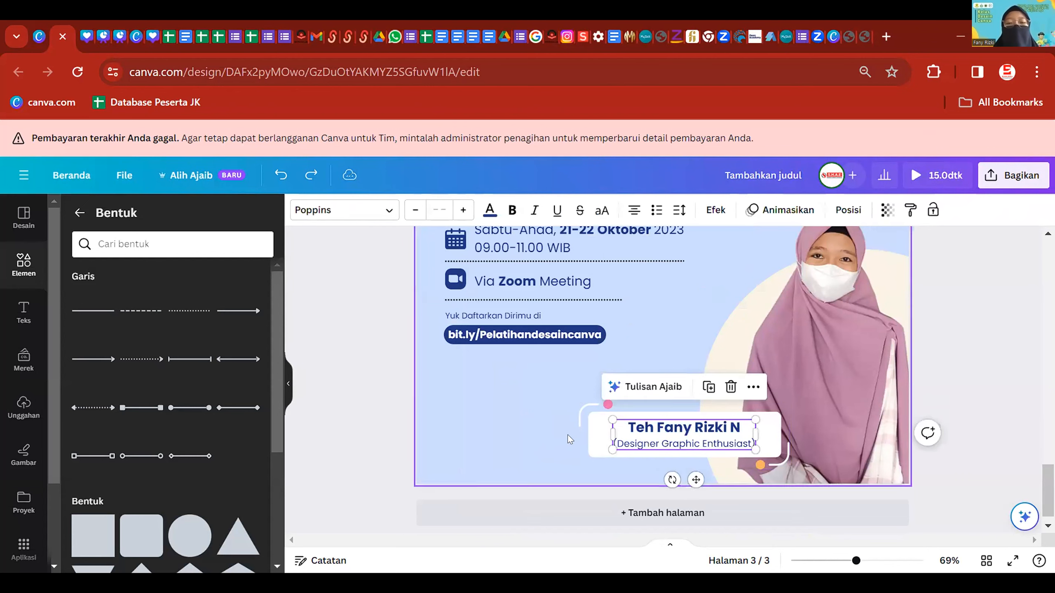
click(630, 428)
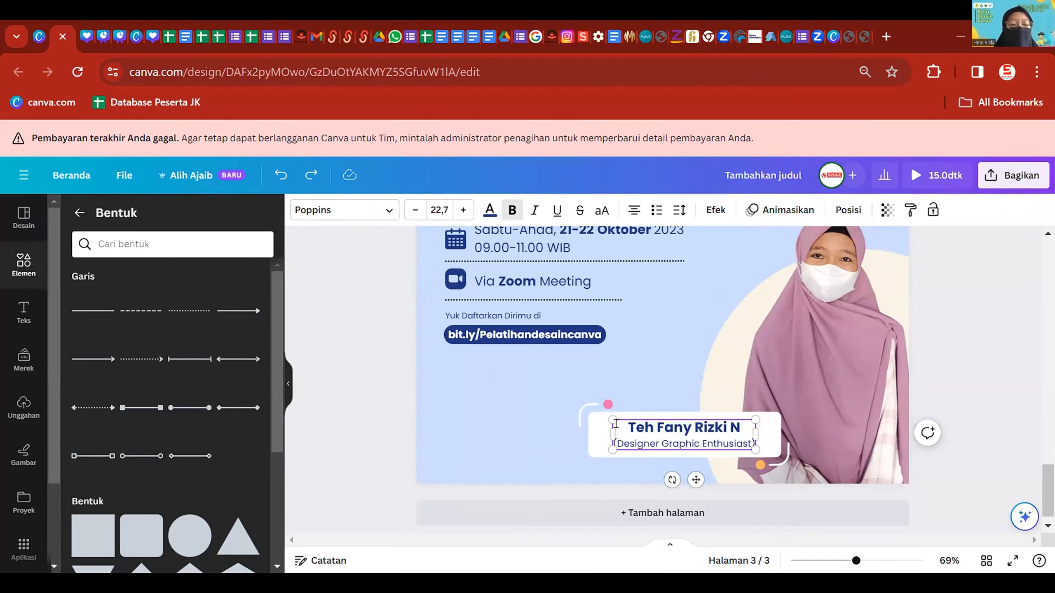
shift+click(591, 424)
click(699, 367)
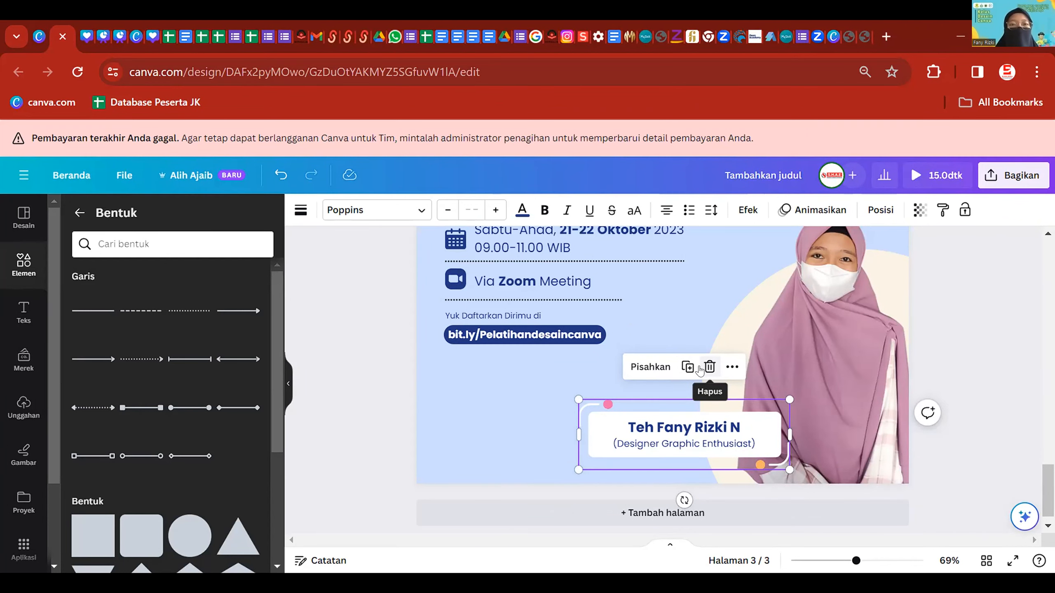
drag(676, 436, 785, 461)
- Move the date, Zoom and link details block higher
scroll(871, 397, down, 2)
scroll(872, 393, down, 2)
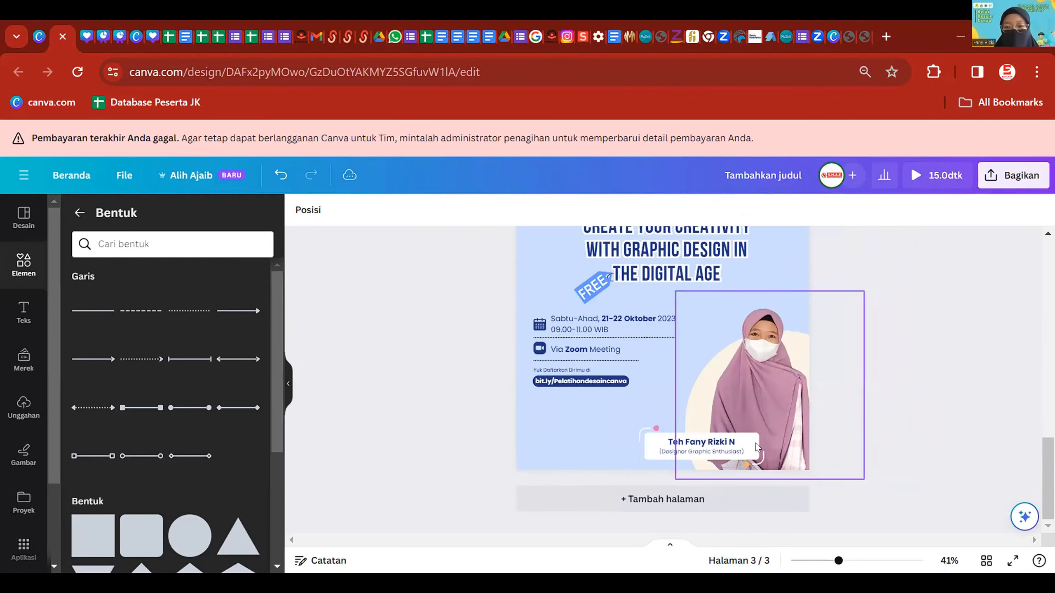
click(888, 379)
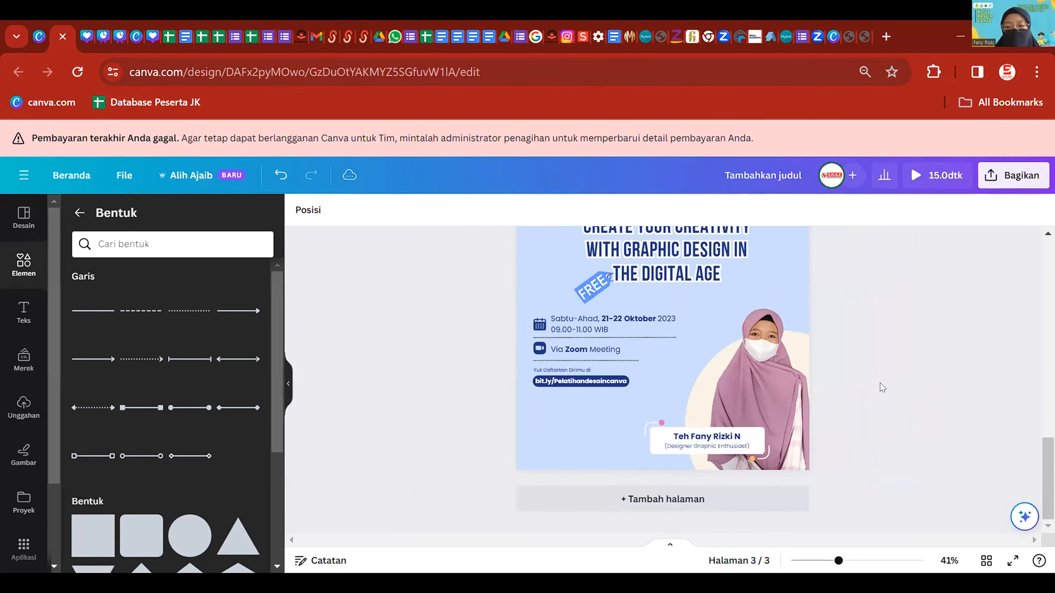
scroll(585, 357, up, 1)
drag(540, 353, 681, 396)
drag(567, 315, 581, 320)
click(889, 406)
scroll(889, 406, down, 3)
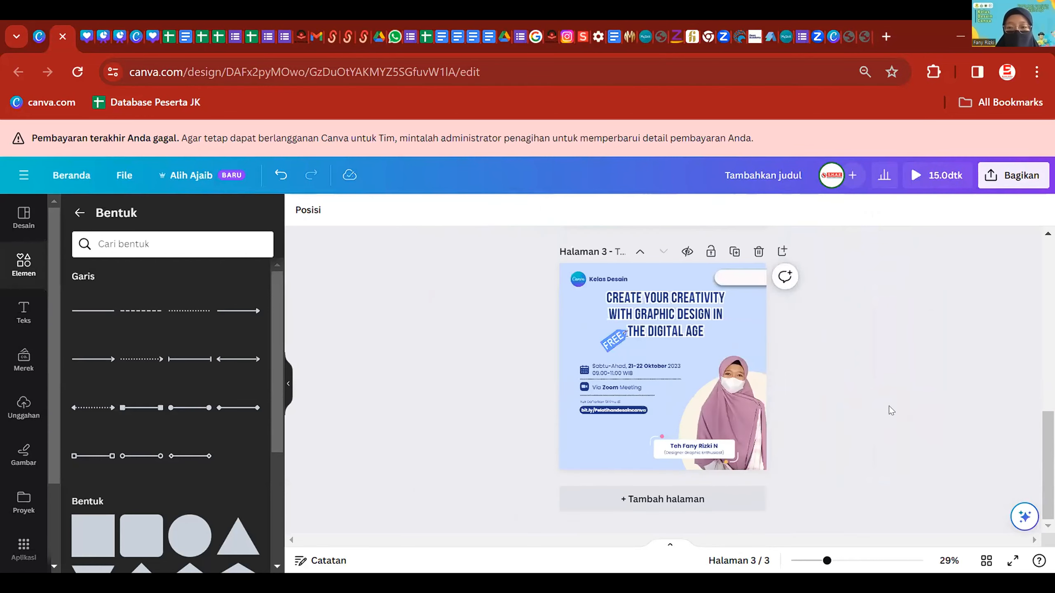
scroll(888, 408, up, 1)
scroll(861, 402, down, 2)
scroll(812, 345, up, 2)
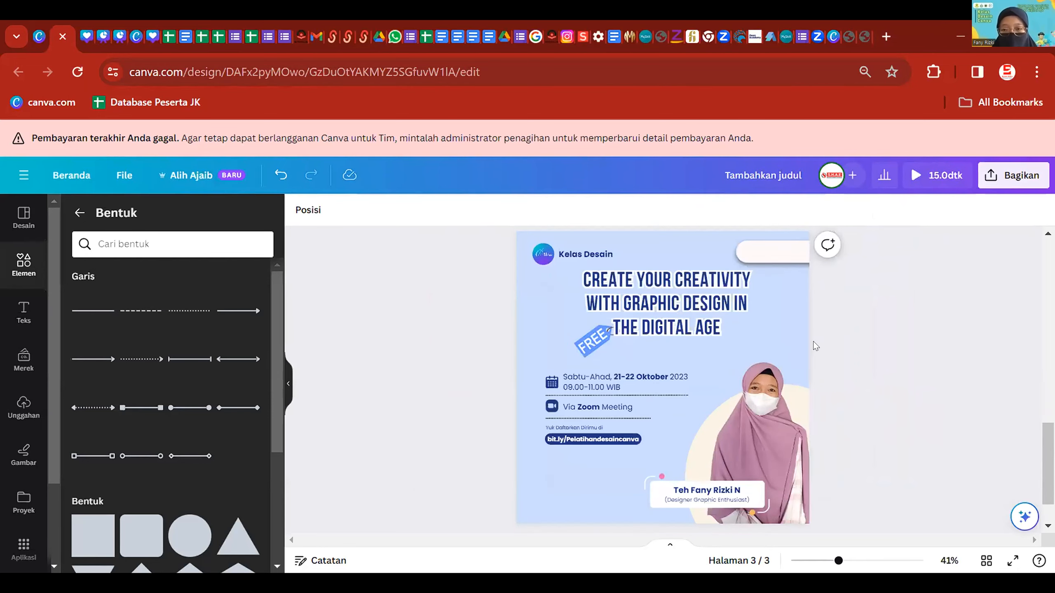
- Enlarge the title and FREE tag together and recentre them on the page
click(606, 339)
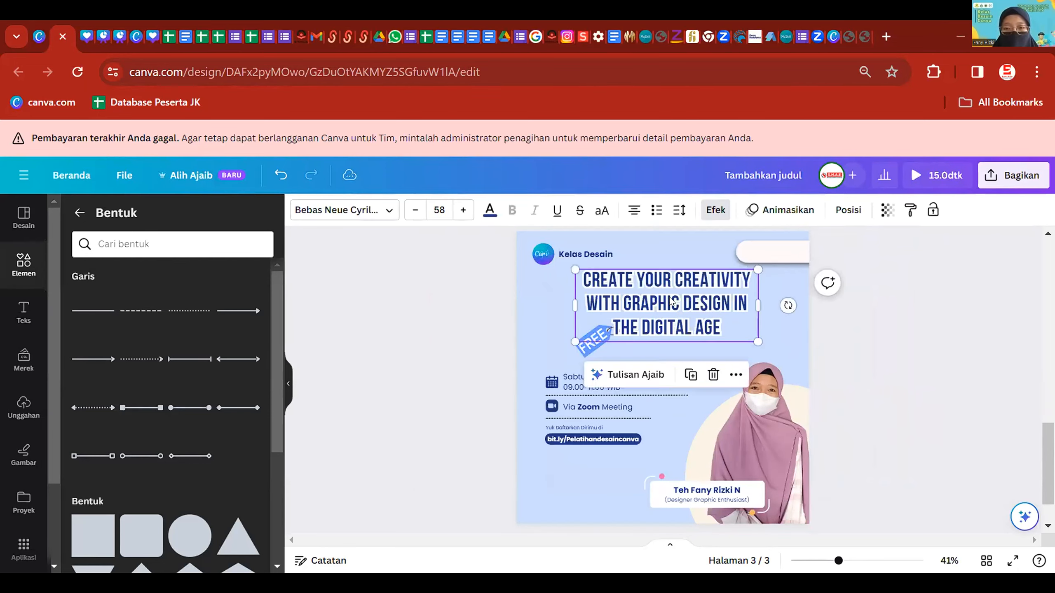
shift+click(606, 338)
click(584, 352)
shift+click(685, 312)
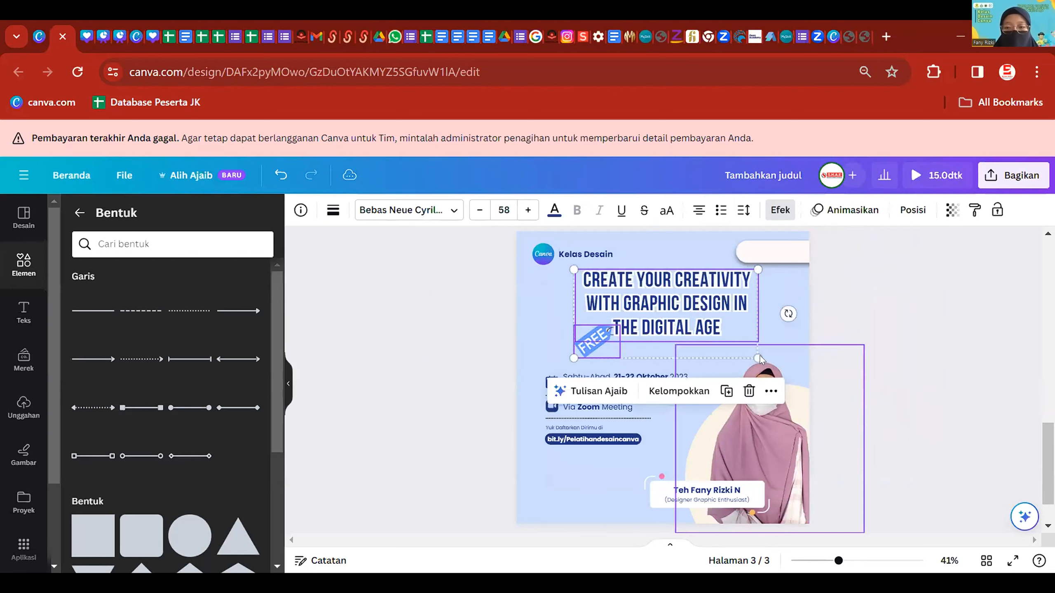
drag(758, 358, 764, 361)
drag(723, 289, 713, 295)
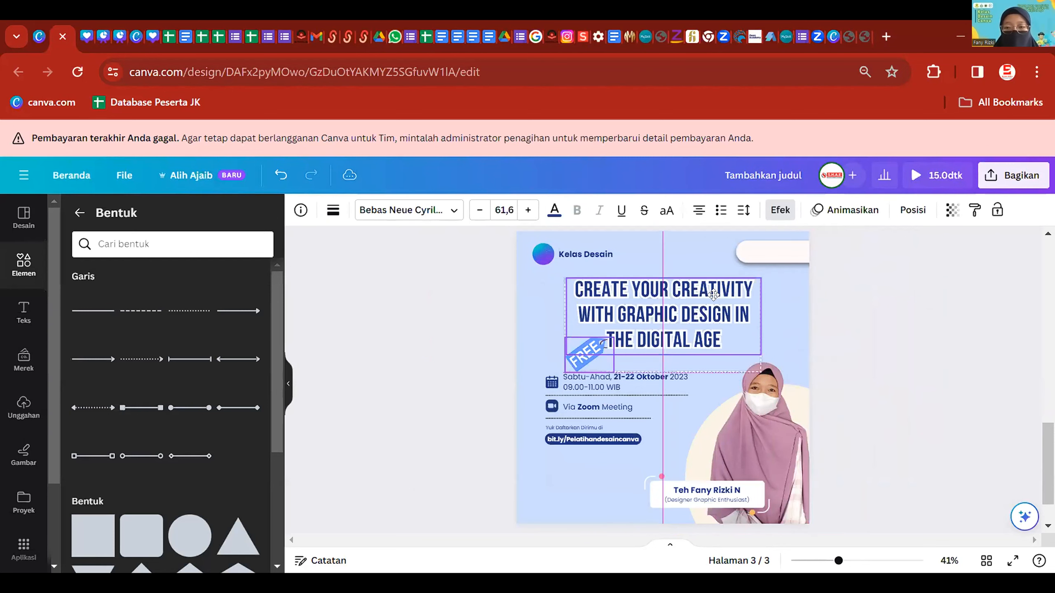
click(810, 322)
- Slightly shrink and lower the FREE tag, undoing an accidental title move
scroll(634, 349, up, 3)
click(557, 347)
mouse_move(556, 346)
mouse_down()
mouse_move(537, 371)
mouse_move(555, 352)
mouse_move(545, 361)
mouse_up()
key(ctrl+z)
click(388, 340)
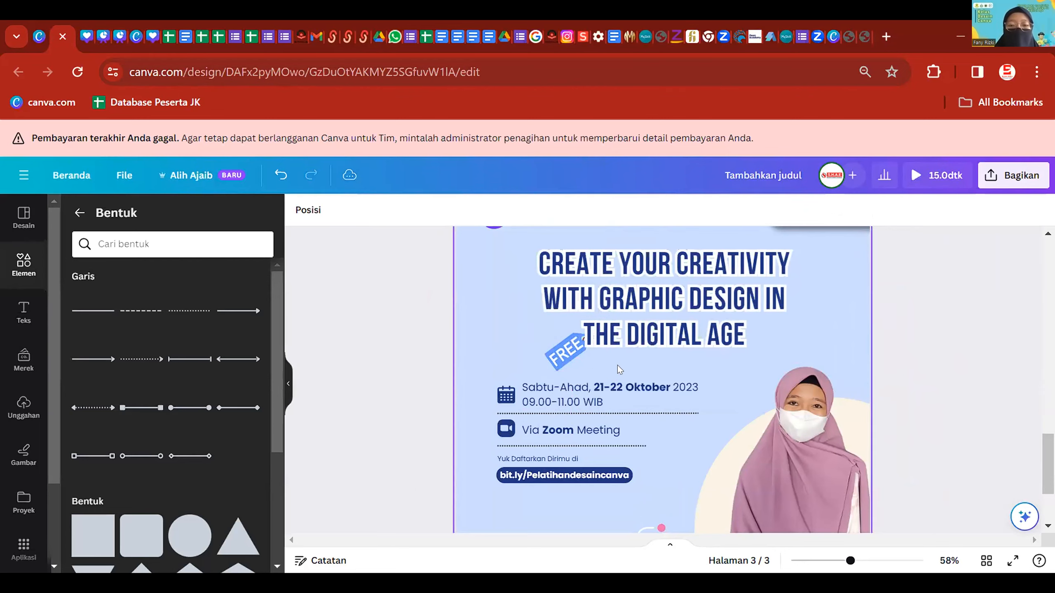
scroll(623, 385, down, 2)
scroll(632, 402, up, 2)
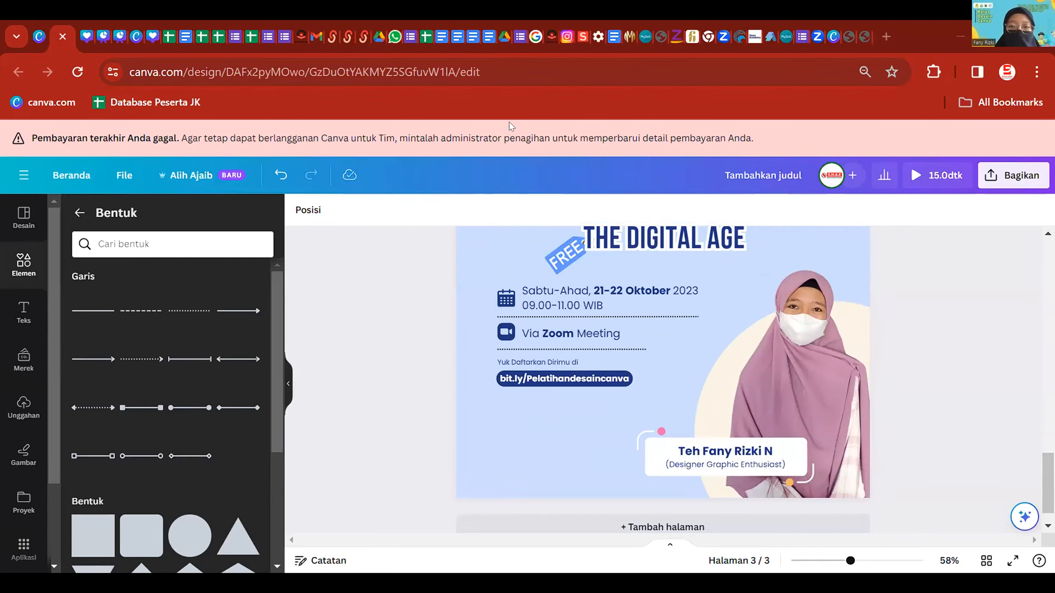
click(540, 379)
click(409, 415)
- Copy the Via Zoom Meeting text below the bit.ly link, retype it 'Timeline', and shrink it
click(561, 335)
key(ctrl+d)
drag(569, 338, 536, 398)
double_click(540, 400)
text(Timeline)
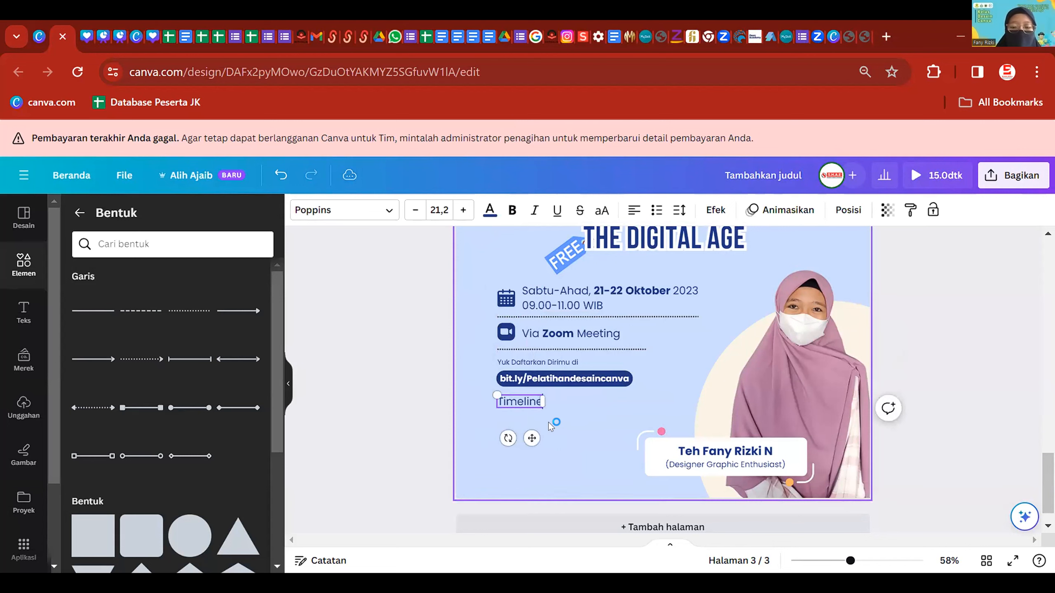
key(Return)
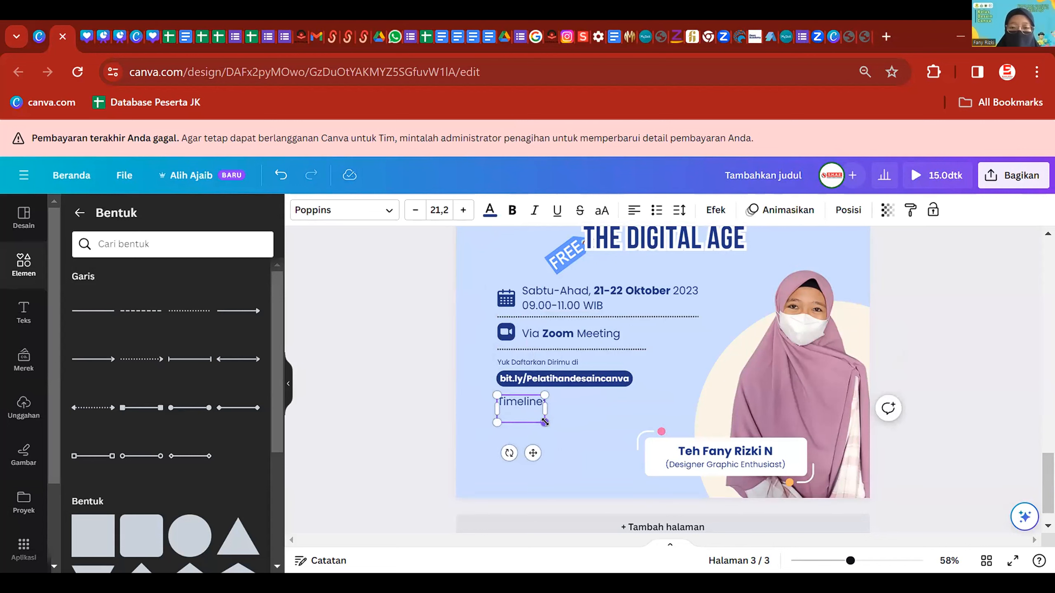
key(BackSpace)
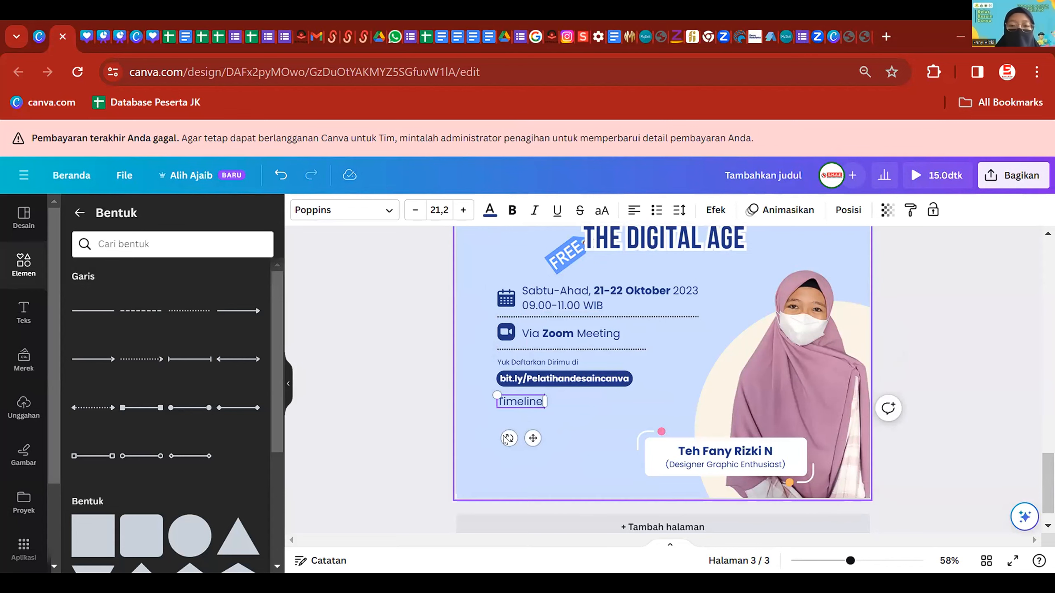
scroll(616, 427, up, 5)
drag(471, 403, 412, 387)
scroll(535, 425, down, 2)
click(541, 397)
scroll(541, 394, down, 5)
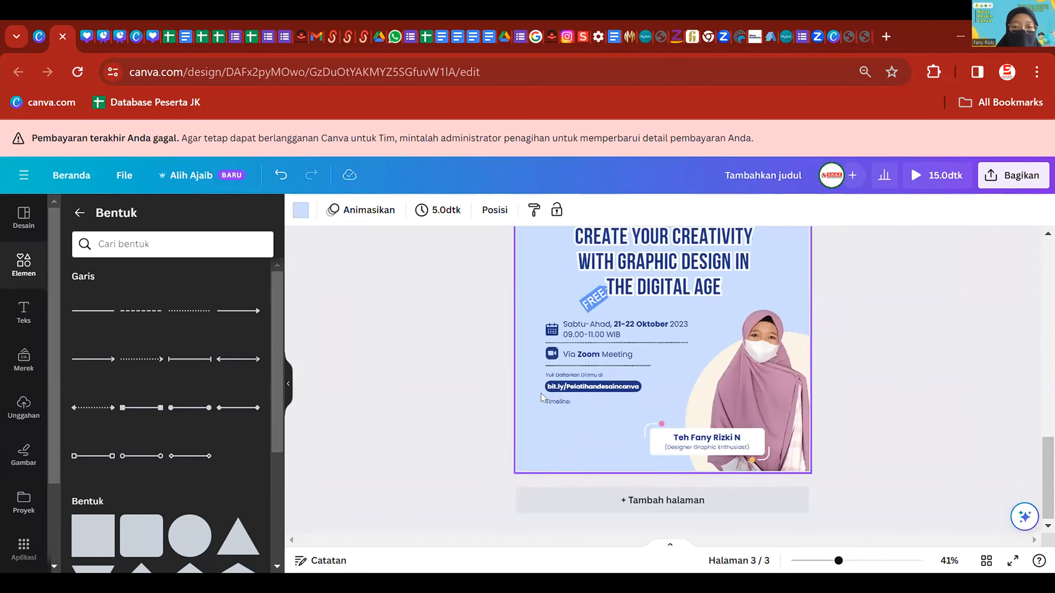
scroll(540, 397, up, 10)
scroll(571, 407, up, 5)
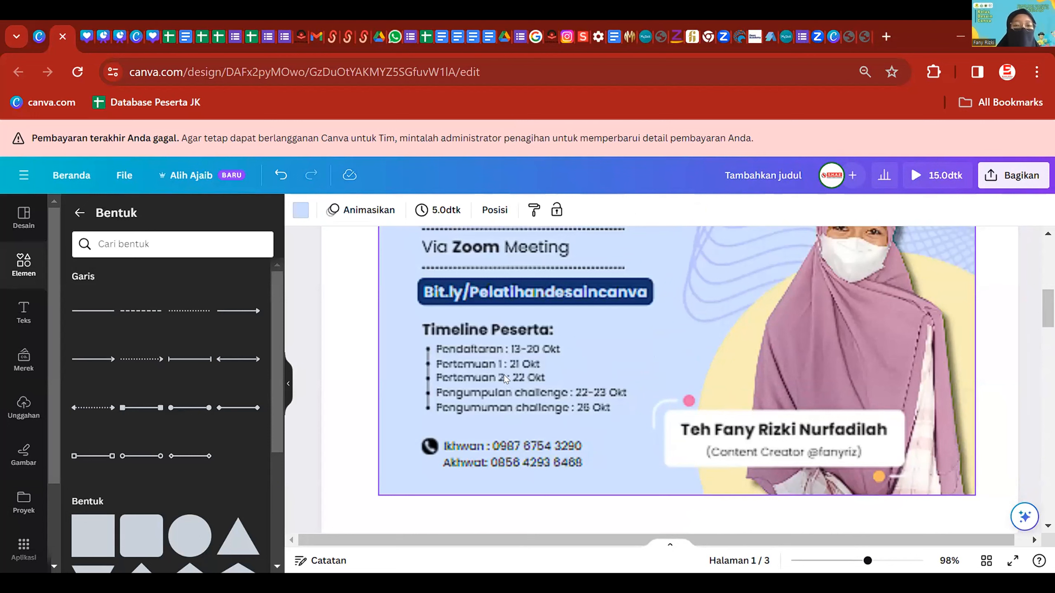
scroll(504, 379, down, 15)
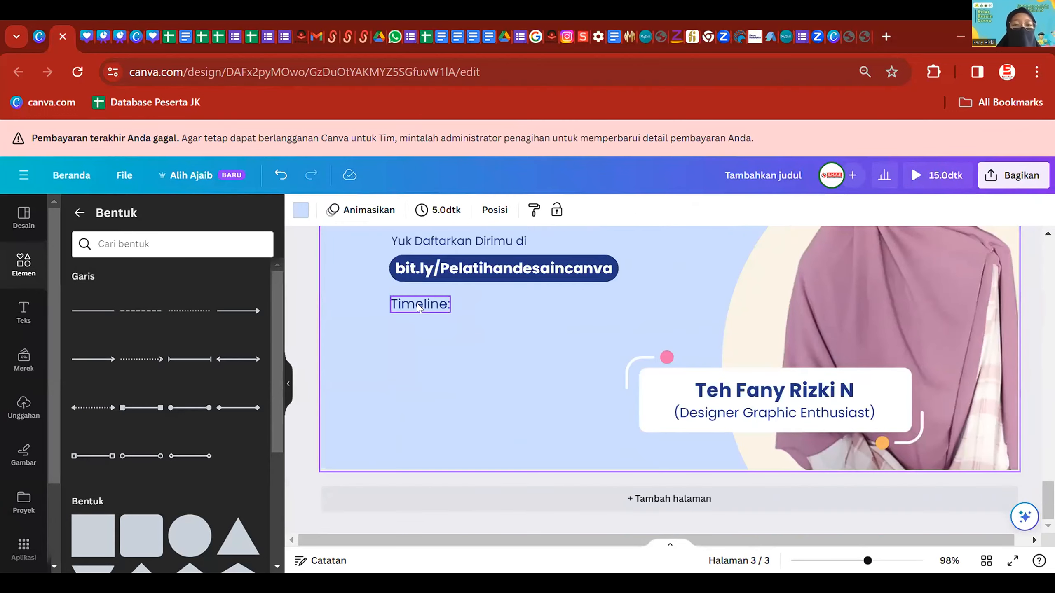
- Rename the 'Timeline:' heading to 'Timeline Peserta'
double_click(419, 307)
key(BackSpace)
text(Peserta)
click(465, 331)
- Duplicate the Timeline Peserta heading below itself and turn the copy into a bullet list
click(469, 306)
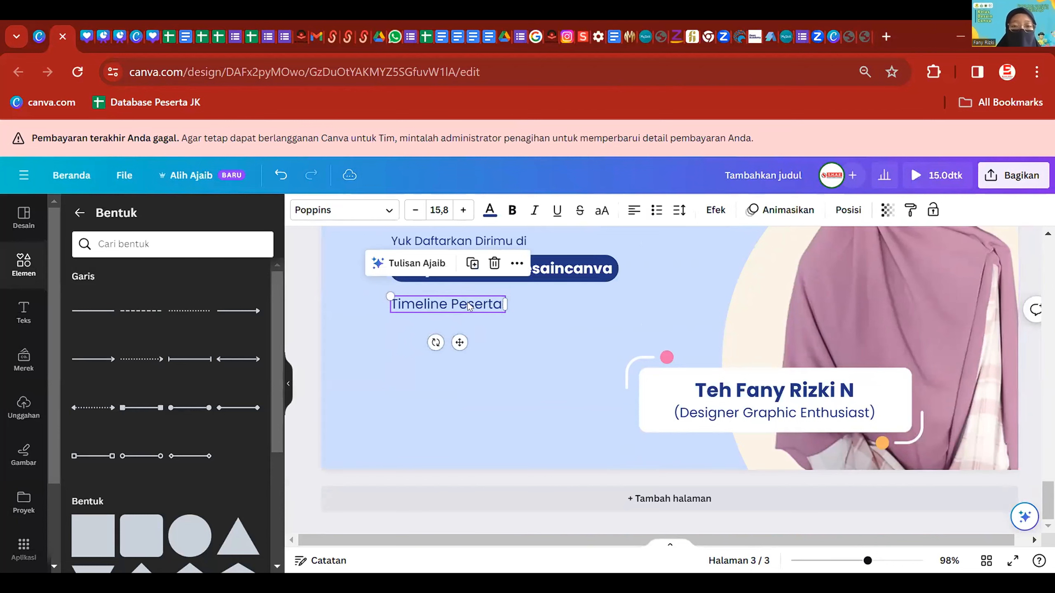
key(ctrl+d)
drag(471, 320, 464, 320)
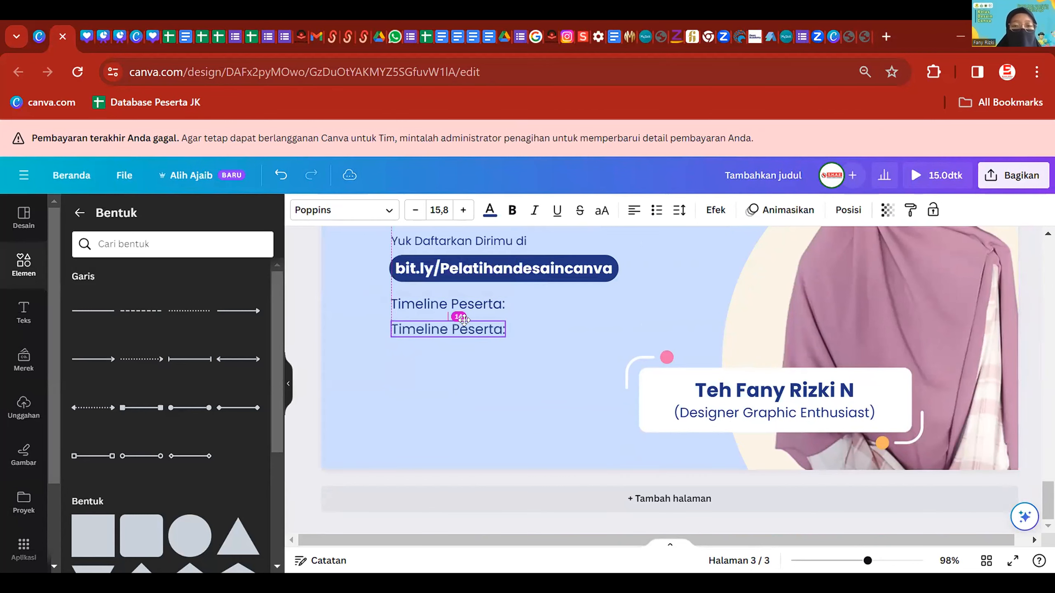
double_click(456, 329)
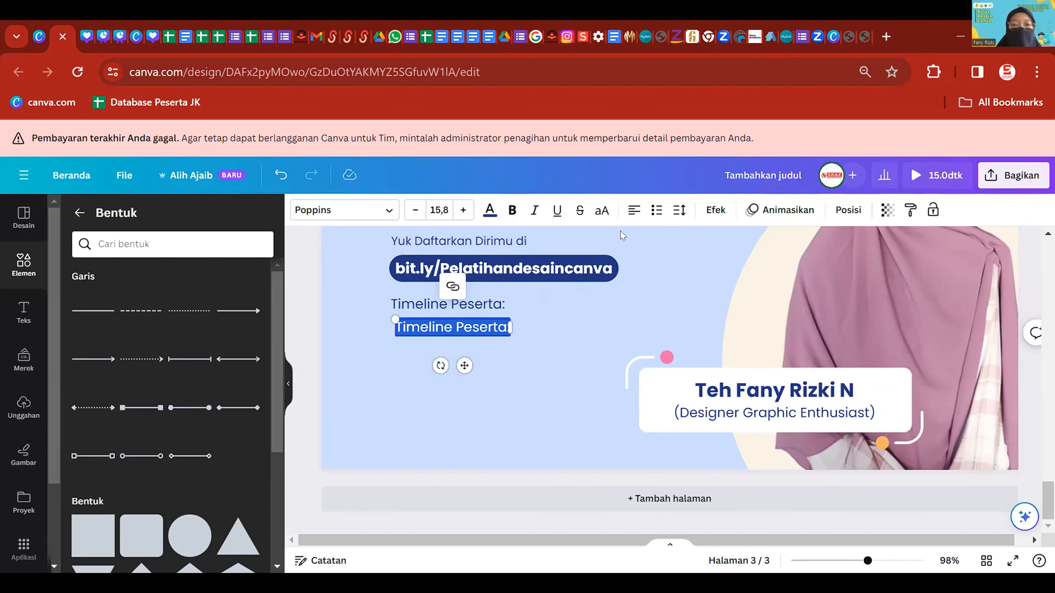
click(657, 211)
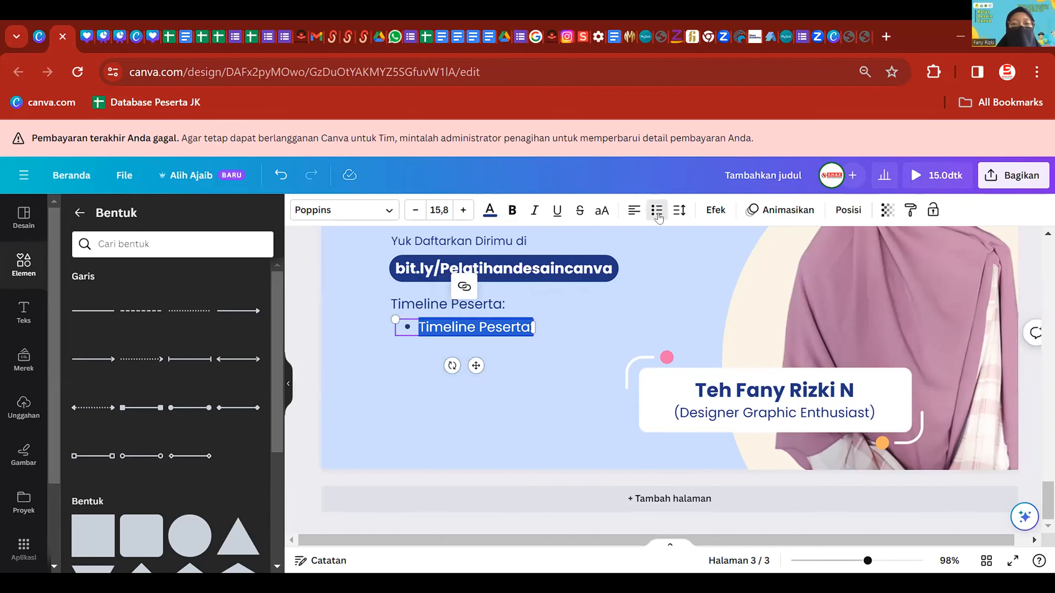
click(422, 327)
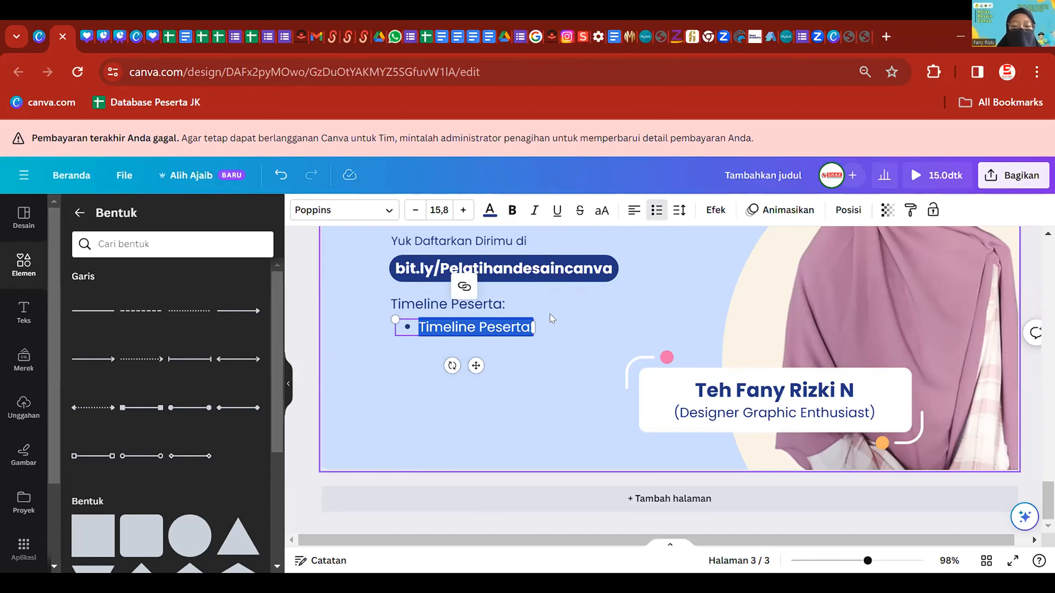
- Type the first three bullets: Pendaftaran, Pertemuan 1 and Pertemuan 2
text(Pendaftaran)
key(Return)
text(Pertemuan 1)
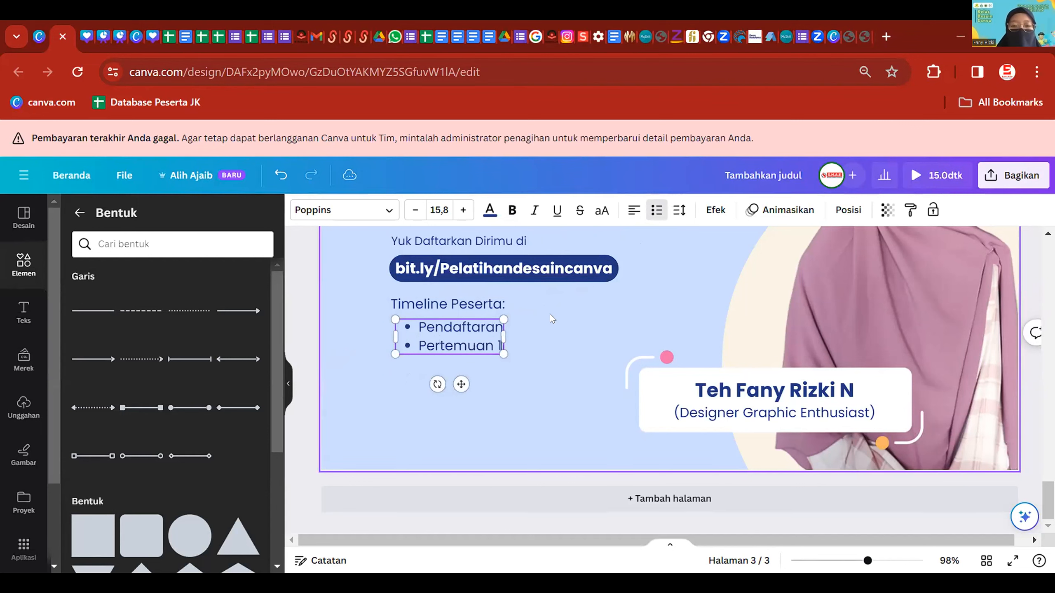
key(Return)
text(Pertemuan 2)
key(Return)
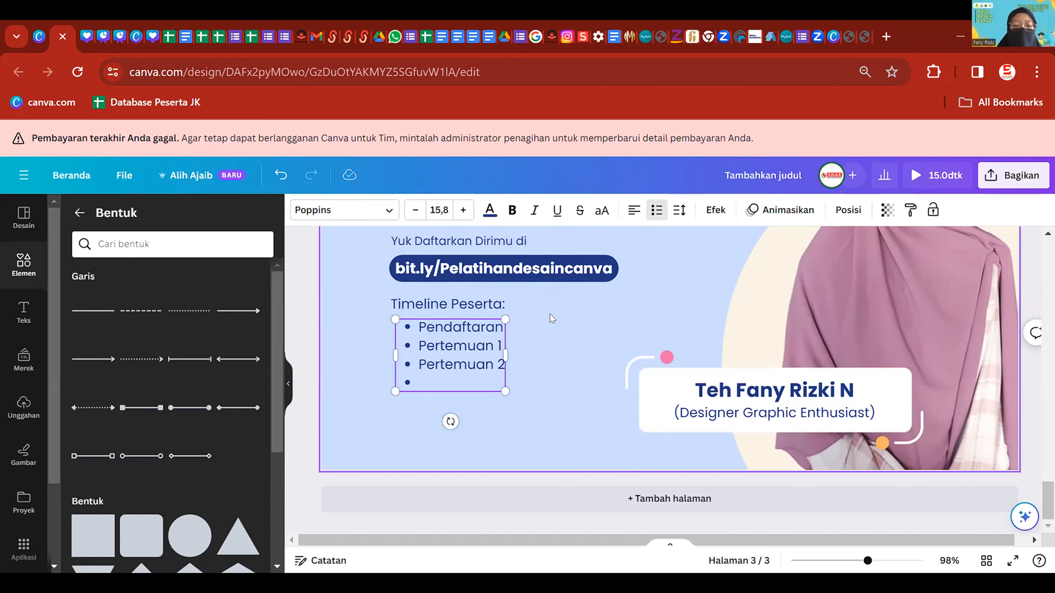
- Add the Pengumpulan Challenge and Pengumuman Challenge bullets, then shrink the list to 12,7
text(P)
scroll(573, 357, up, 10)
scroll(592, 389, up, 5)
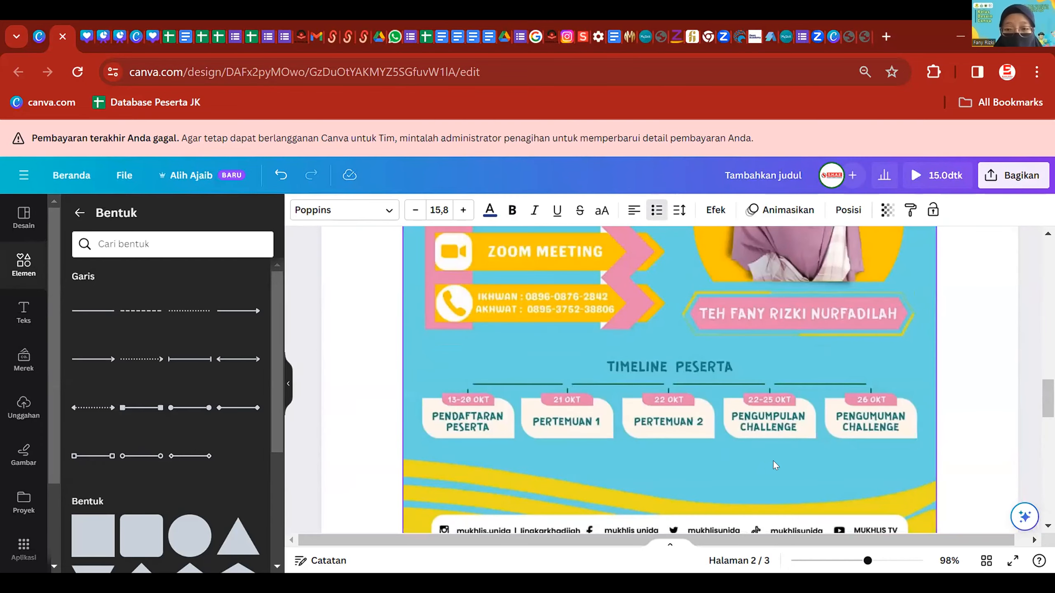
scroll(801, 450, down, 15)
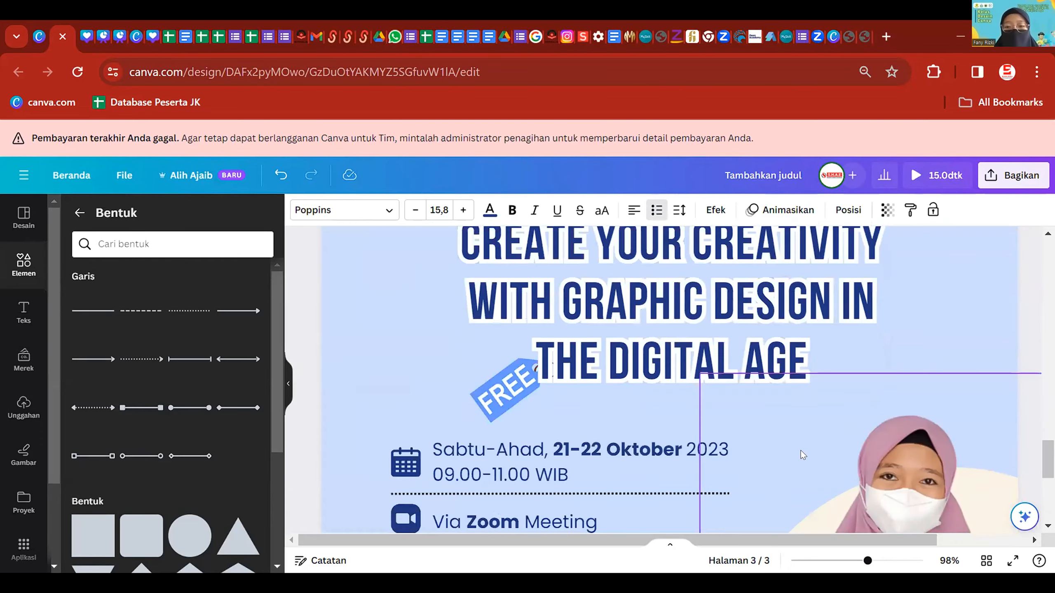
text(engumpulan Ch)
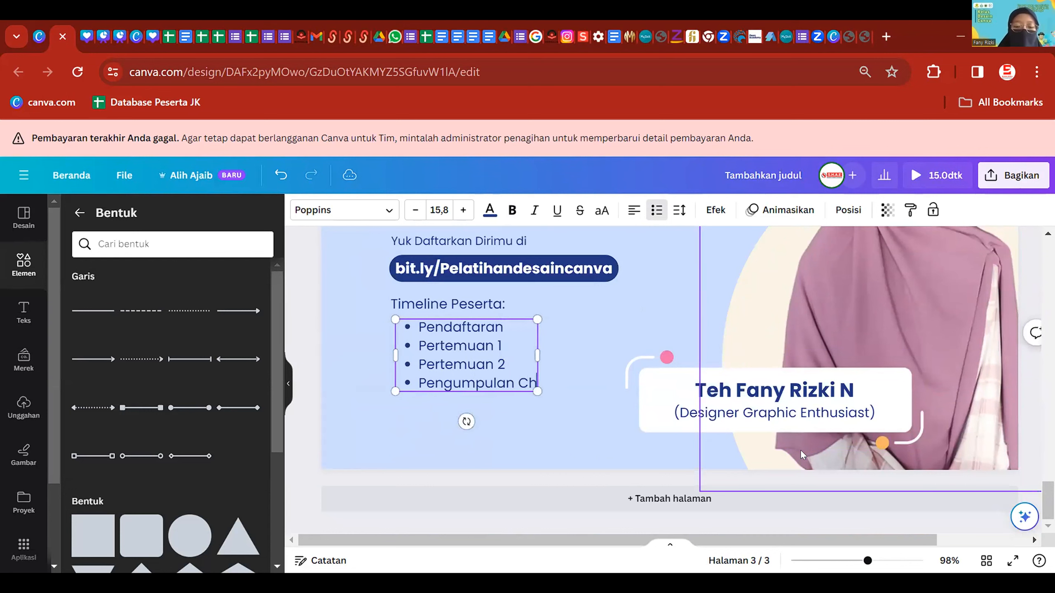
text(allenge)
key(Return)
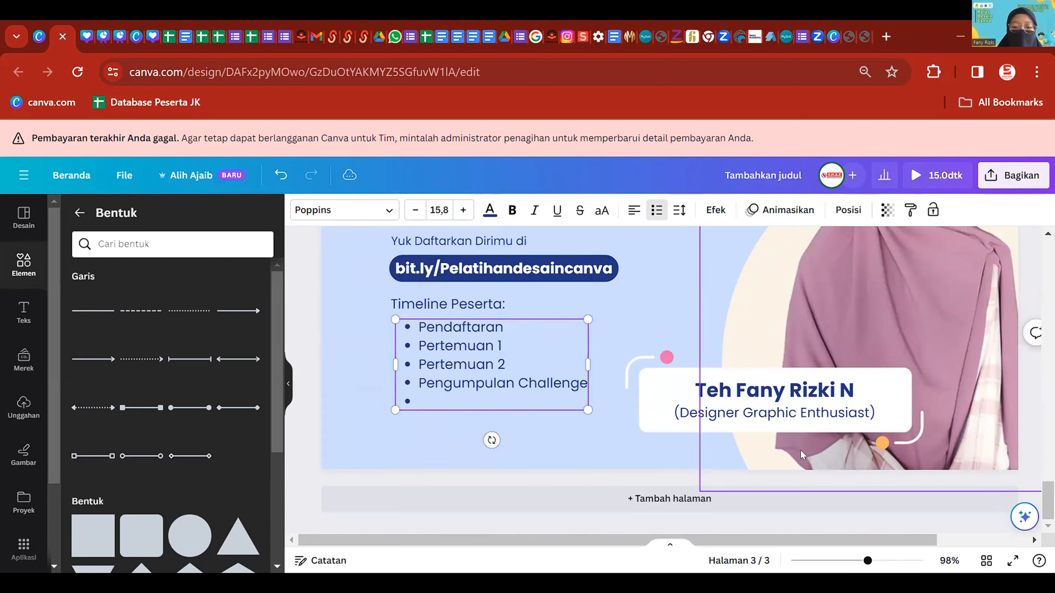
text(Pengumuman Challenge)
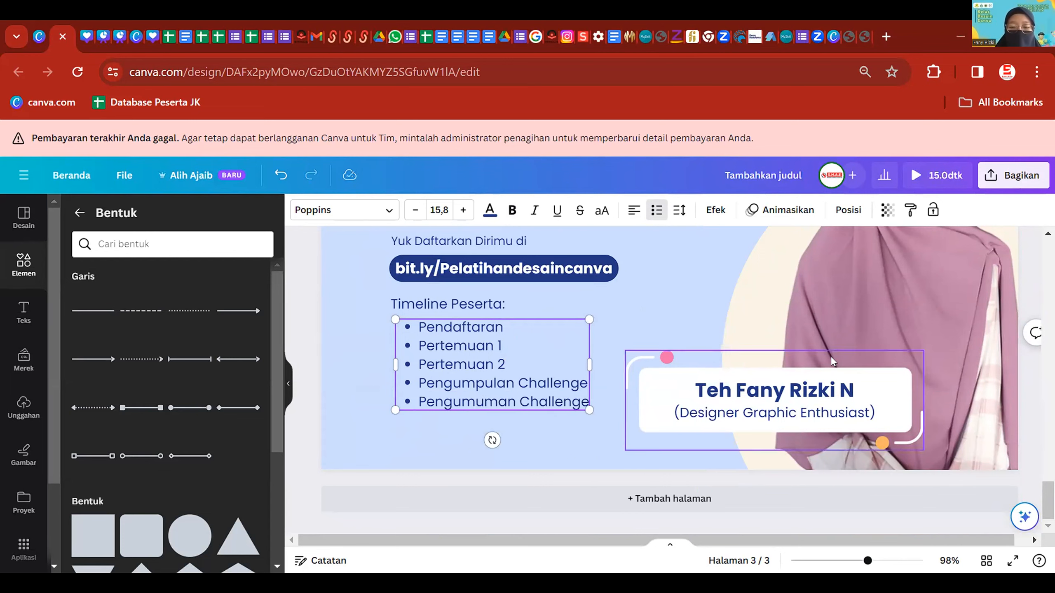
drag(589, 409, 551, 392)
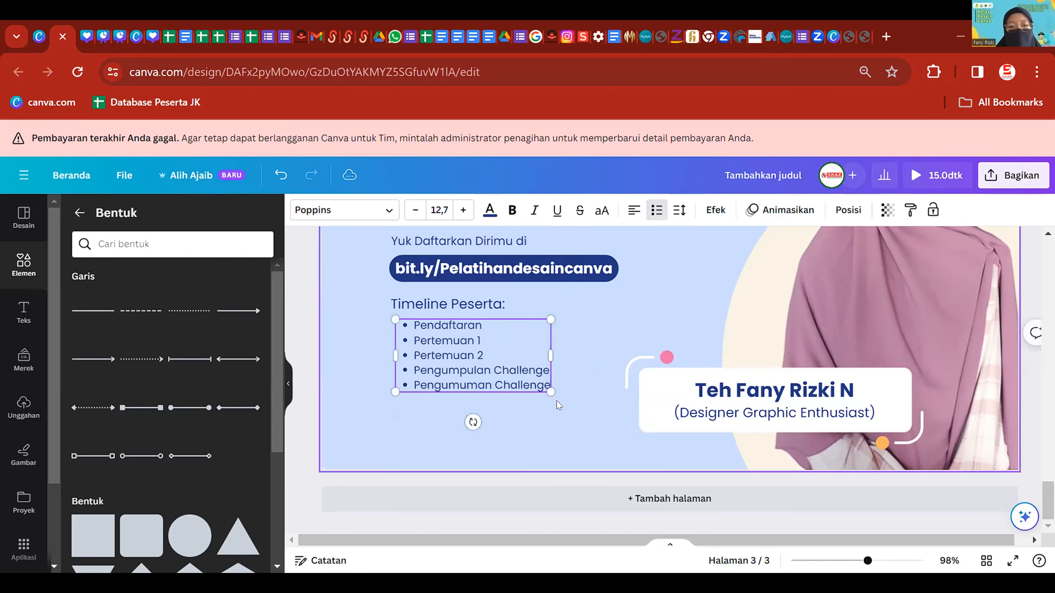
- Make all the timeline bullet text bold
click(556, 400)
scroll(486, 325, down, 1)
scroll(495, 349, up, 2)
double_click(495, 403)
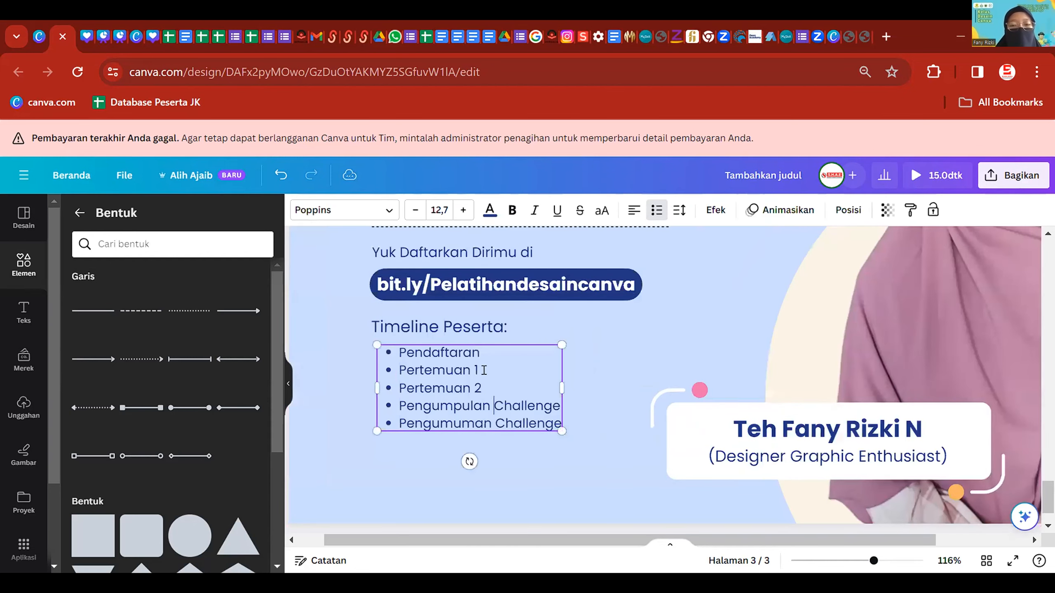
key(ctrl+a)
key(ctrl+b)
- Add non-bold dates 22 Okt and 23-25 Okt after the middle timeline stages
click(491, 353)
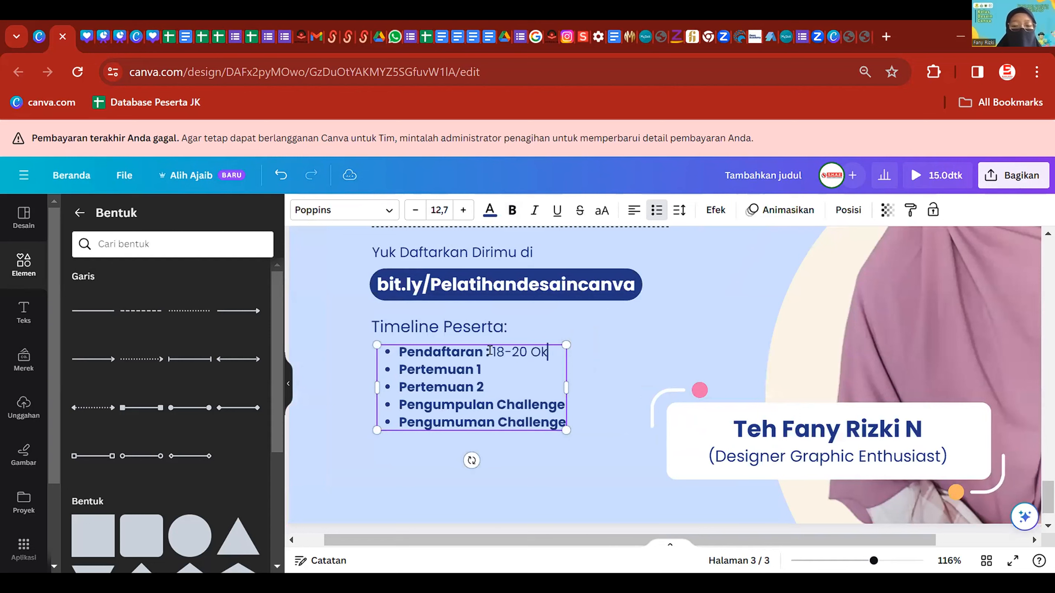
key(Right)
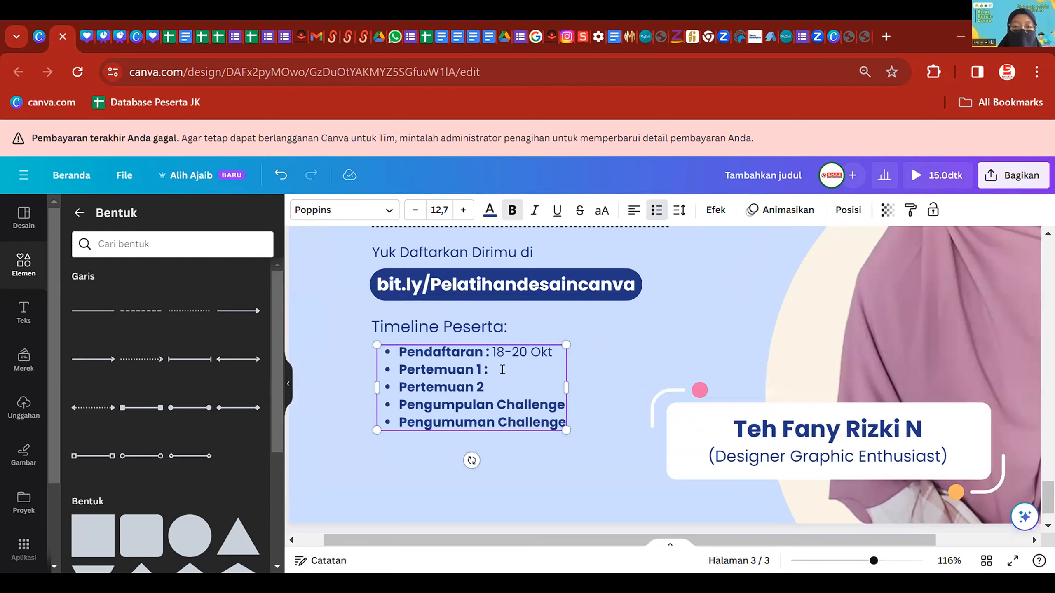
text(Create Your Creativity With Graphic Design in The Digital Age)
key(ctrl+z)
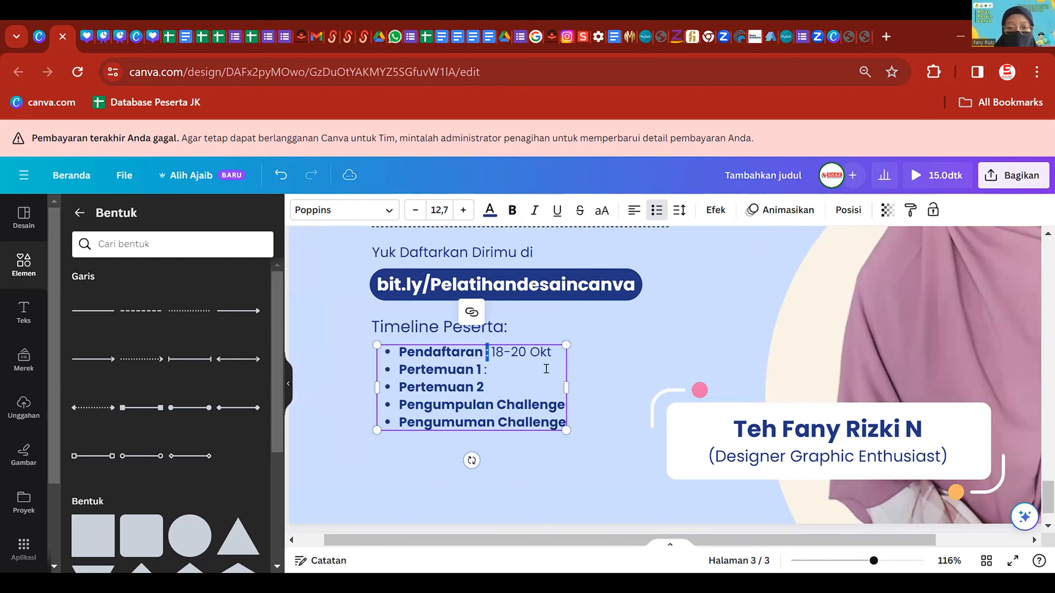
click(529, 368)
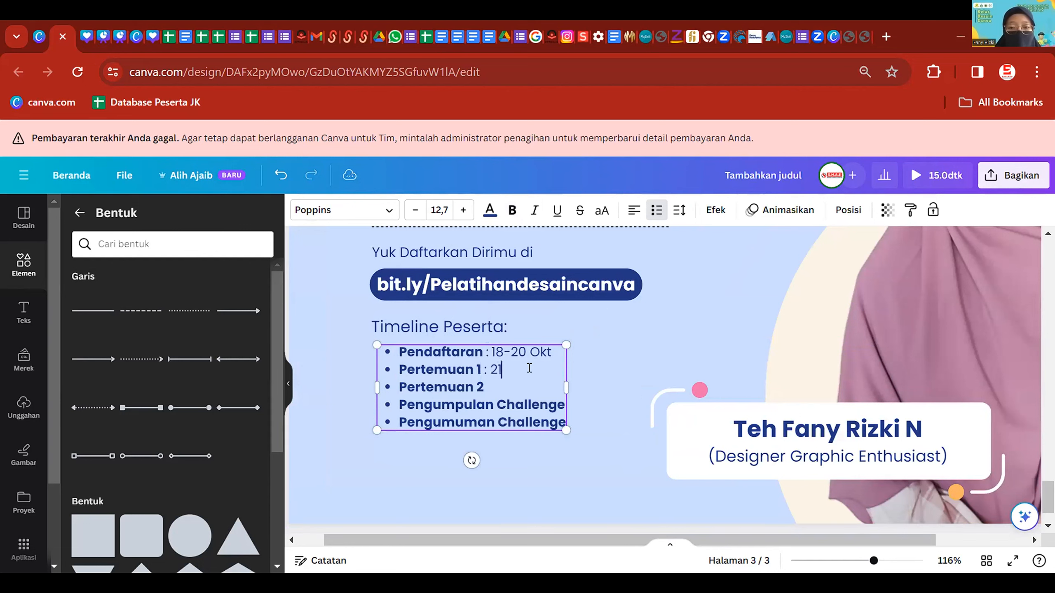
key(Down)
key(ctrl+b)
text(: 22 Okt)
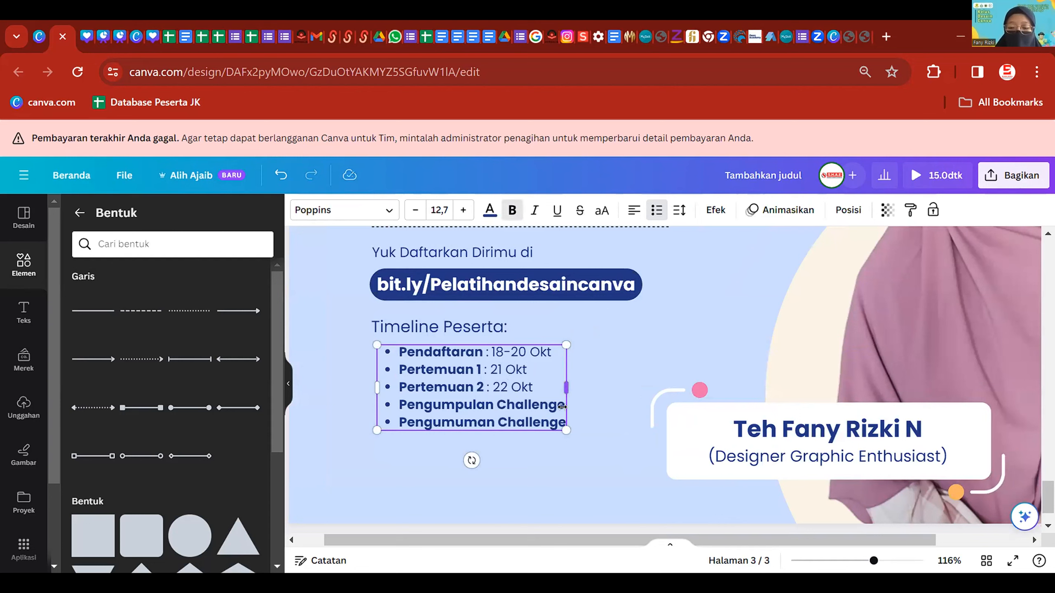
text( : 2)
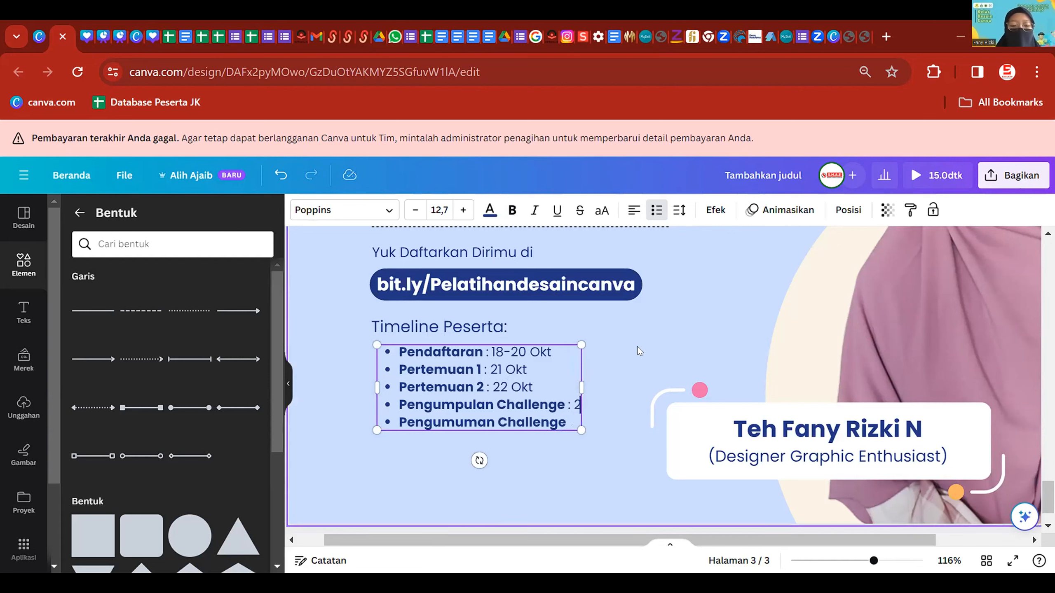
text(3)
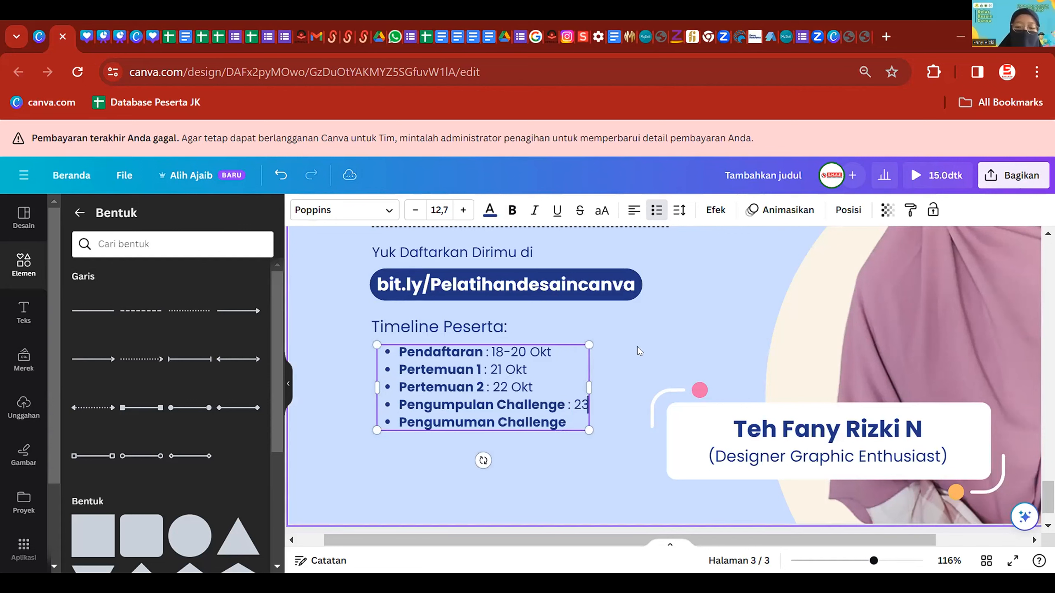
text(-25 Okt)
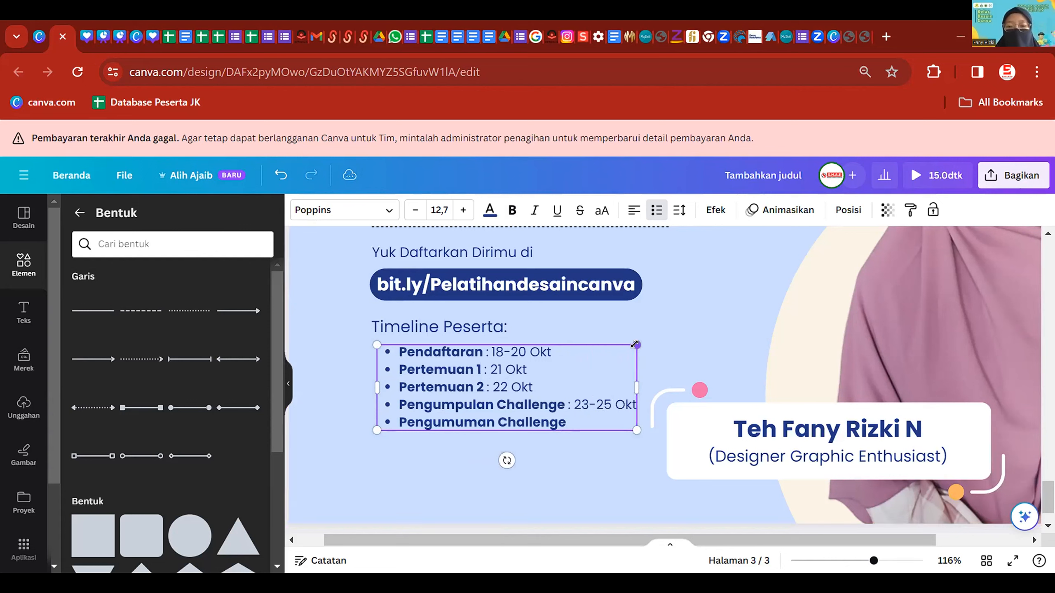
- Append a non-bold ': 27 Okt' after Pengumuman Challenge
key(Down)
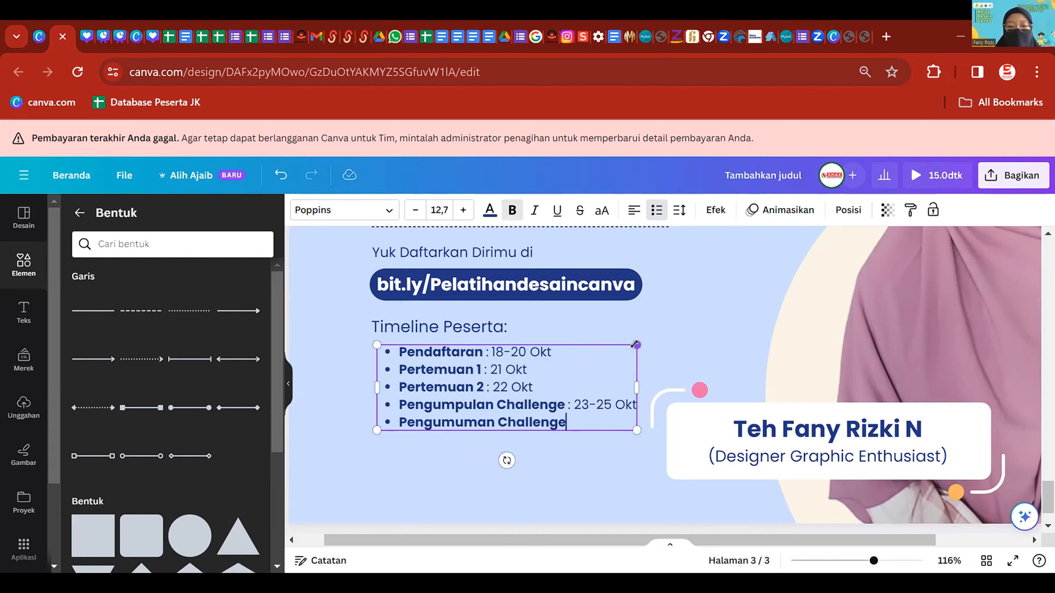
key(ctrl+b)
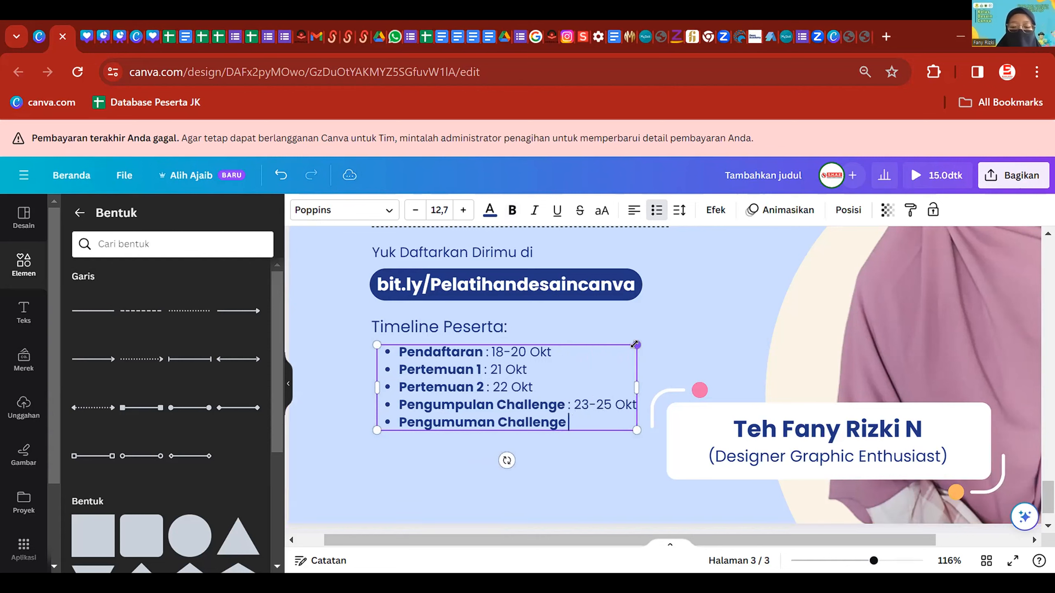
key(BackSpace)
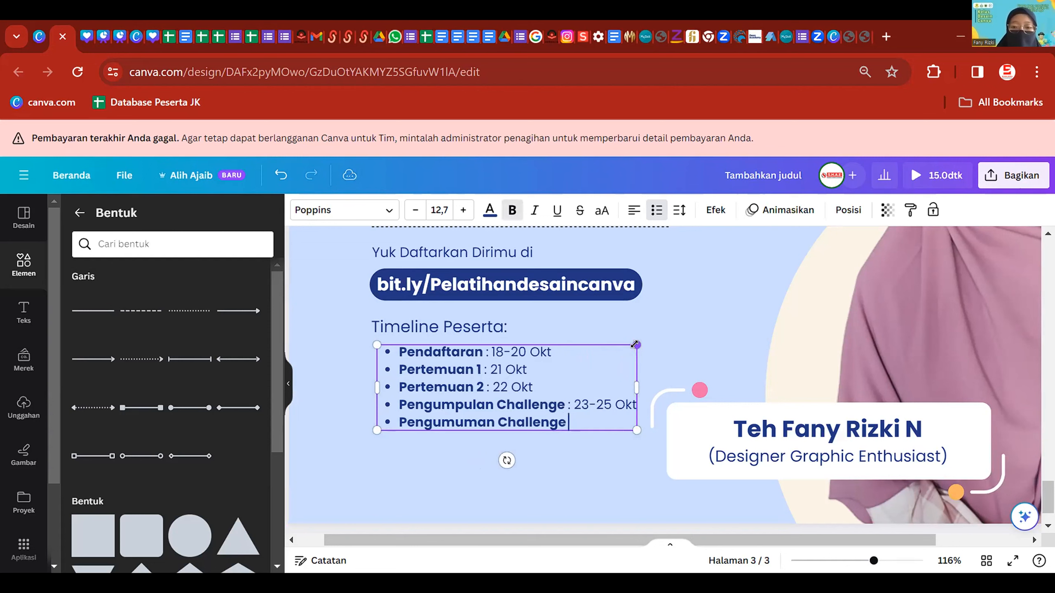
key(ctrl+b)
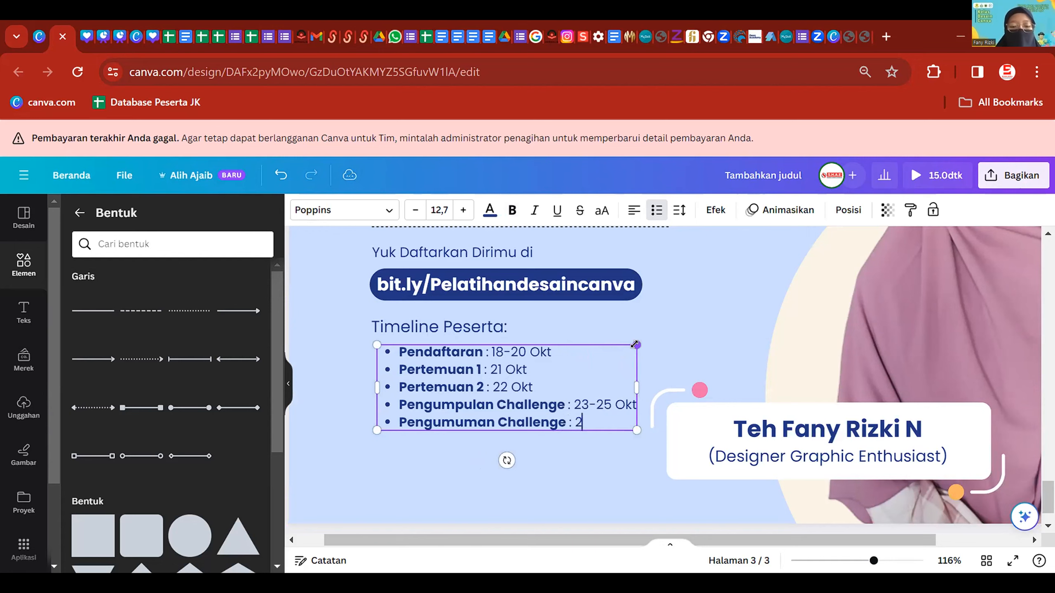
text(: 27 Okt)
scroll(600, 419, down, 3)
- Make the 'Timeline Peserta:' heading bold
click(596, 446)
scroll(538, 383, up, 1)
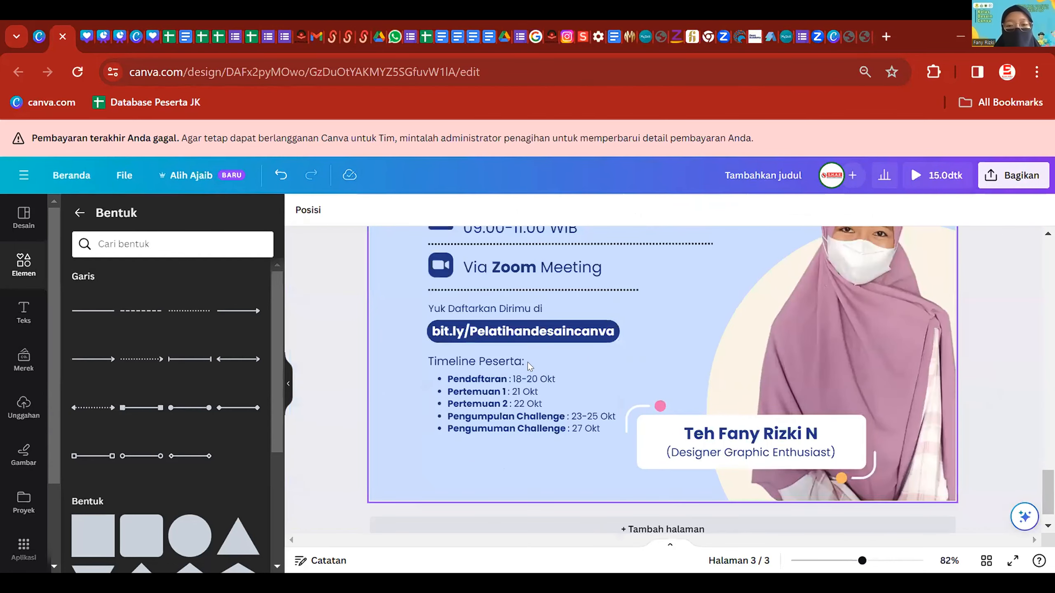
double_click(526, 363)
drag(527, 363, 371, 382)
key(ctrl+b)
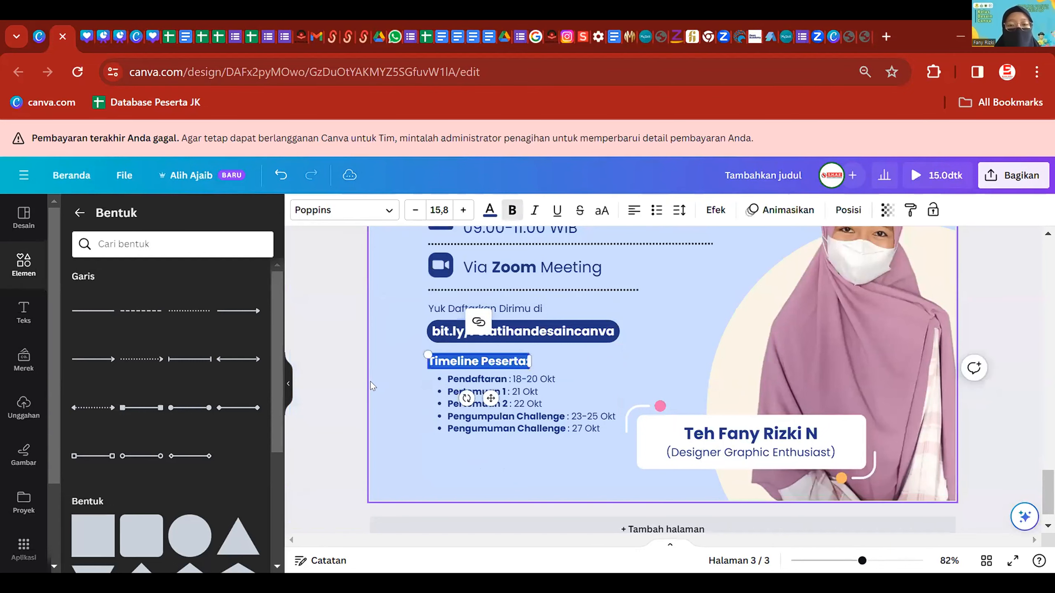
- Nudge the timeline bullet list slightly downward
click(490, 395)
scroll(548, 411, up, 2)
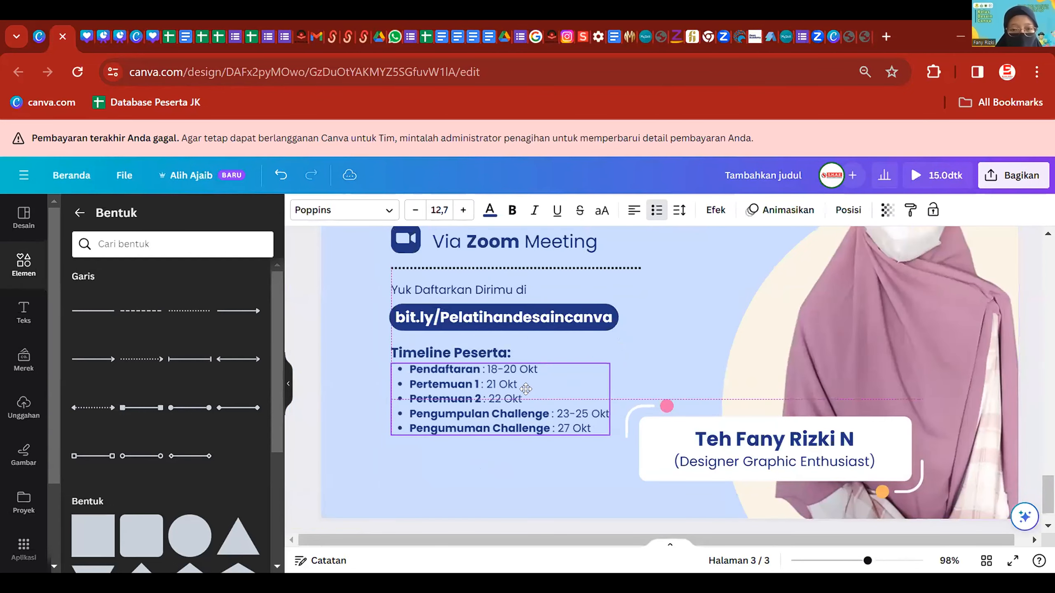
drag(525, 390, 529, 399)
scroll(552, 448, down, 4)
click(565, 460)
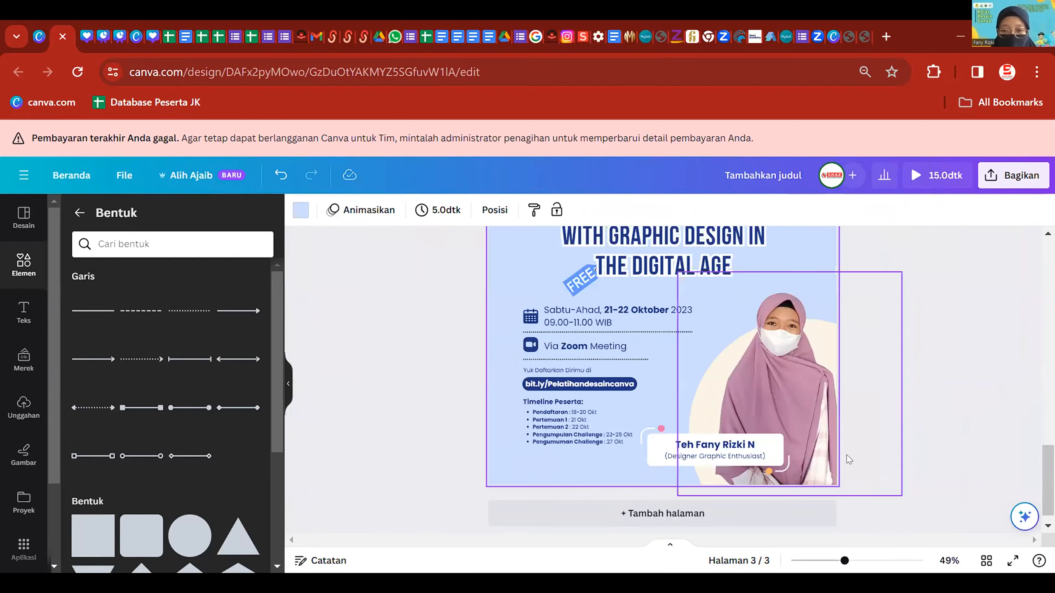
scroll(824, 412, down, 1)
scroll(847, 365, down, 2)
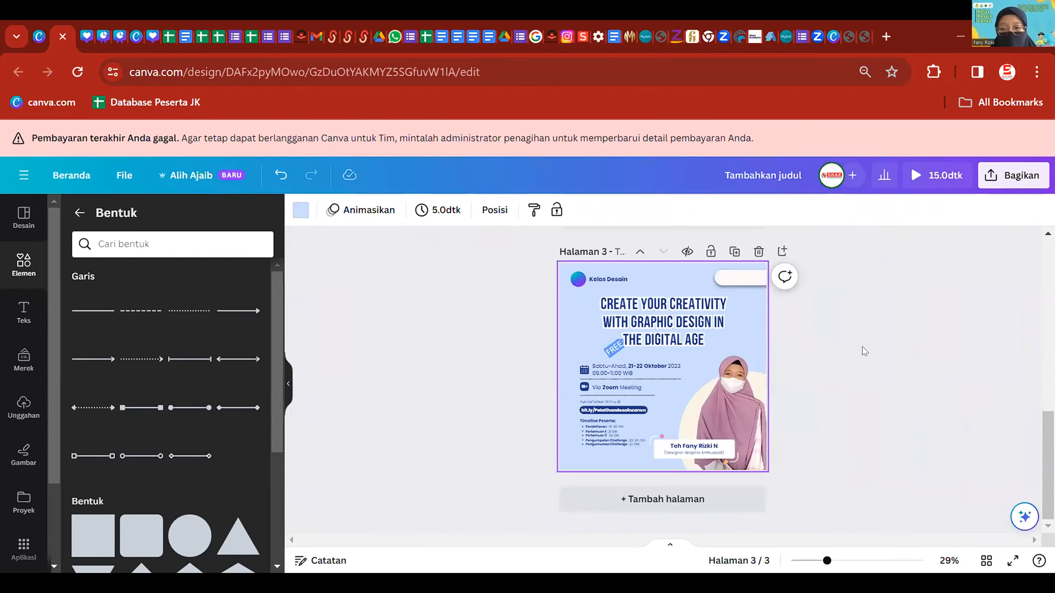
scroll(862, 370, up, 1)
scroll(862, 390, down, 1)
scroll(836, 389, up, 2)
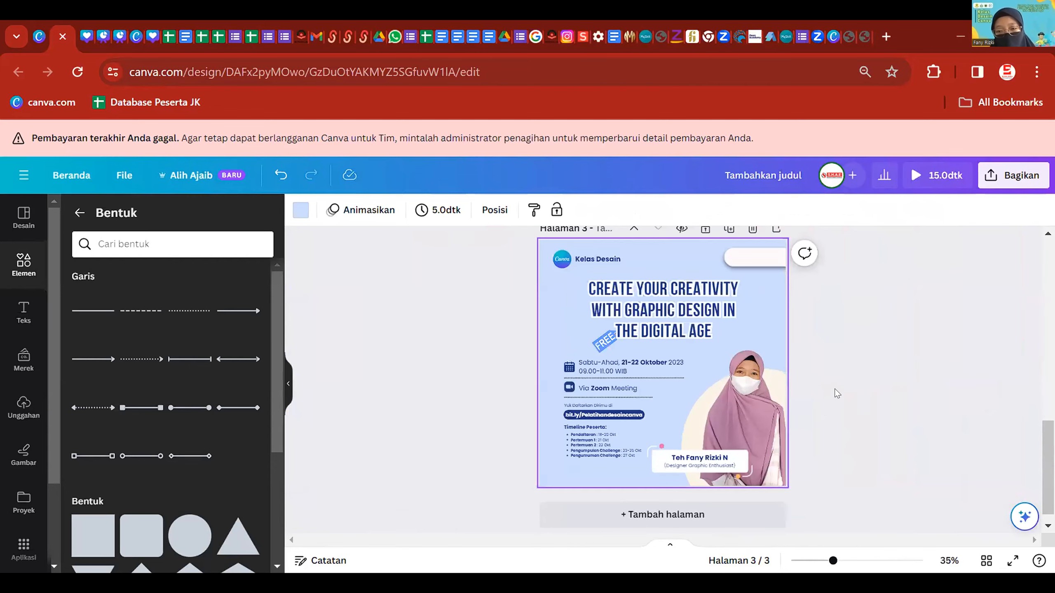
scroll(836, 389, down, 1)
- Shrink the presenter's name tag group and move it slightly up
click(738, 460)
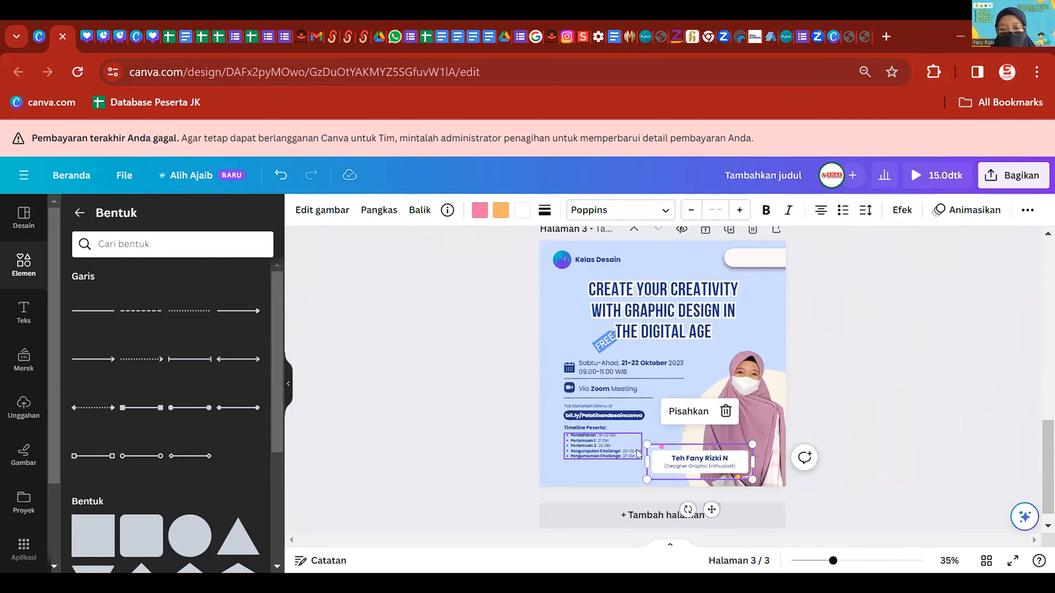
drag(647, 444, 661, 449)
click(892, 392)
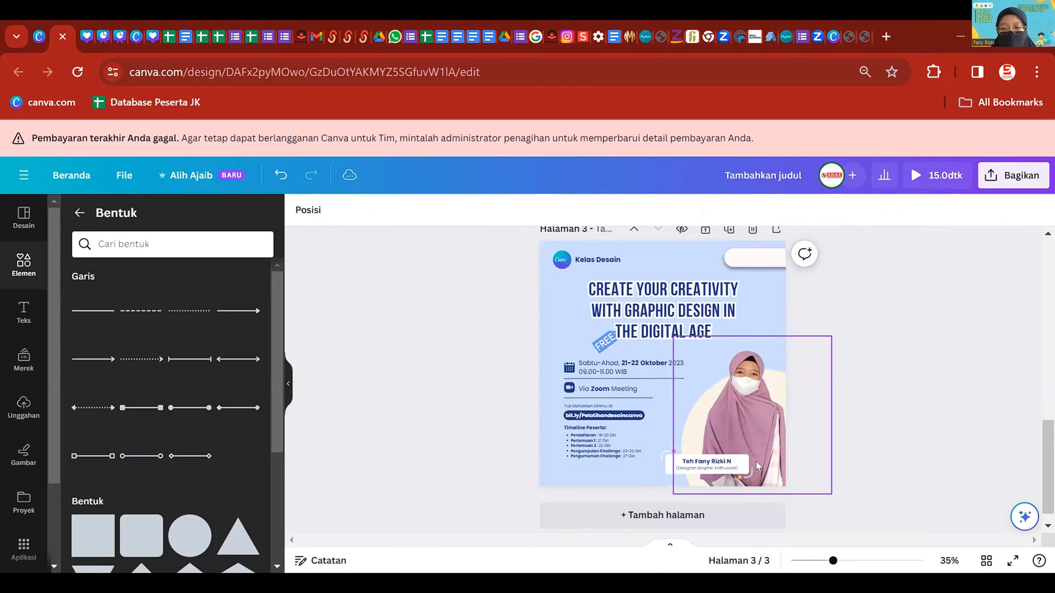
drag(727, 461, 729, 456)
click(460, 382)
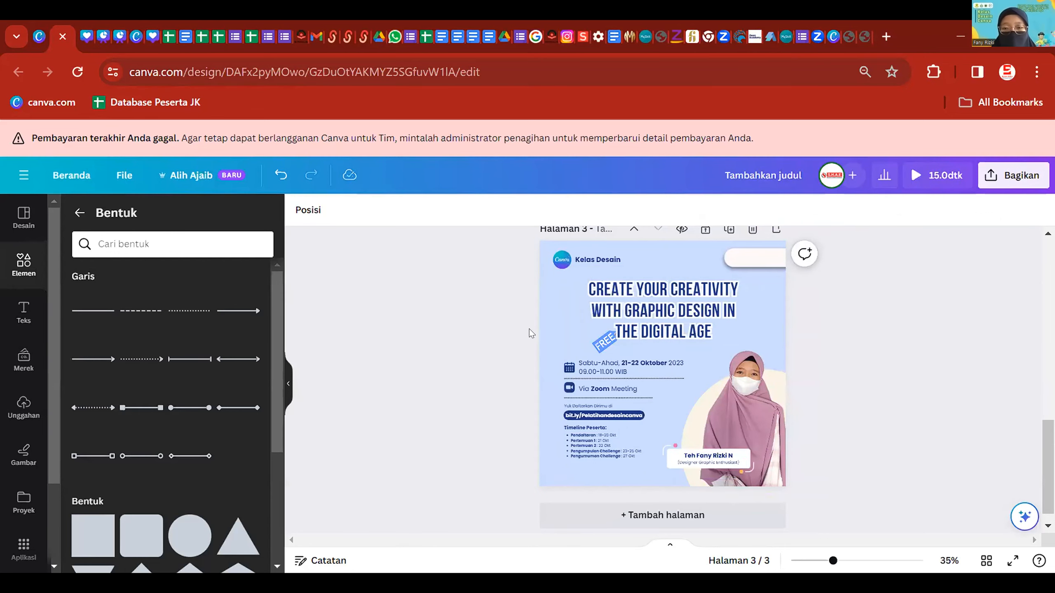
- Enlarge the Timeline Peserta heading and bullet list together
click(573, 447)
click(521, 424)
drag(520, 420, 650, 461)
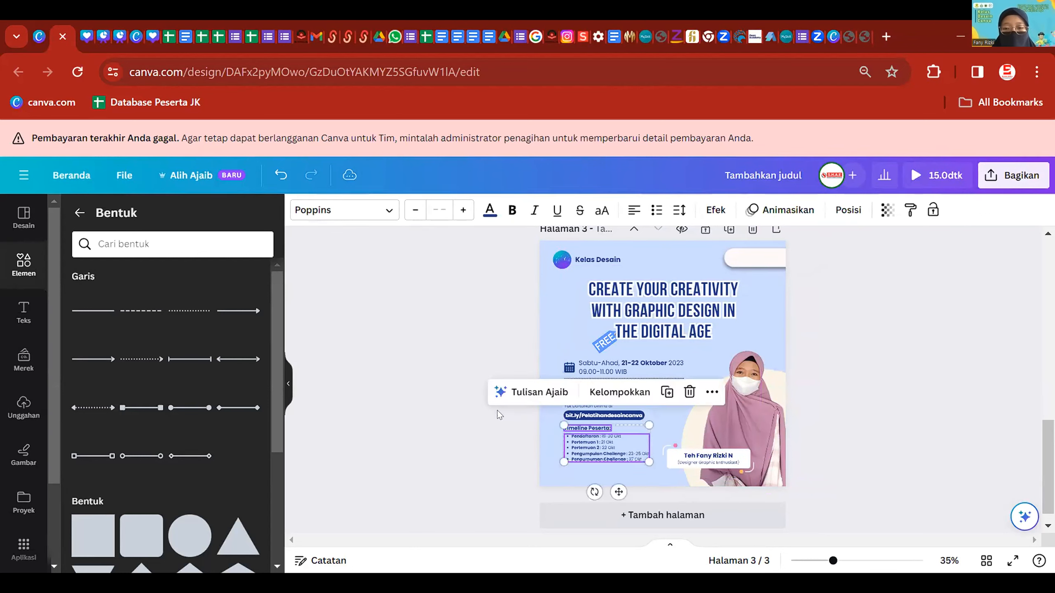
click(492, 409)
scroll(835, 383, down, 1)
scroll(852, 392, up, 1)
scroll(852, 393, down, 1)
scroll(688, 305, up, 3)
- Narrow the headline text box to 56,5 and shift it slightly right and up
click(688, 305)
drag(776, 382, 753, 368)
drag(720, 338, 735, 335)
click(584, 379)
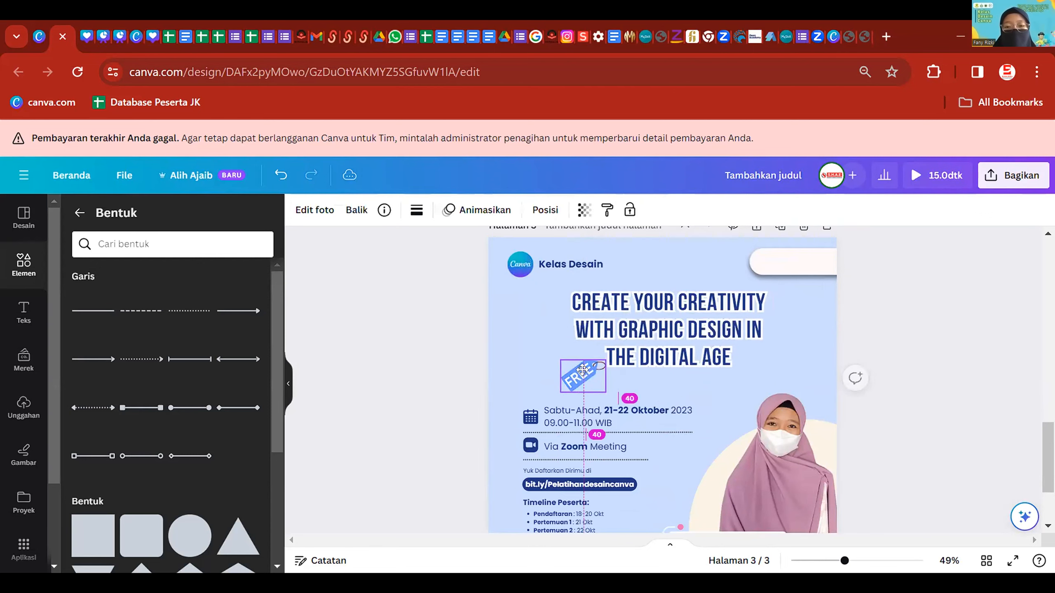
click(384, 333)
- Move the date, Zoom and timeline details slightly up and left
scroll(442, 362, down, 3)
scroll(441, 362, down, 1)
drag(457, 307, 609, 425)
drag(589, 340, 587, 336)
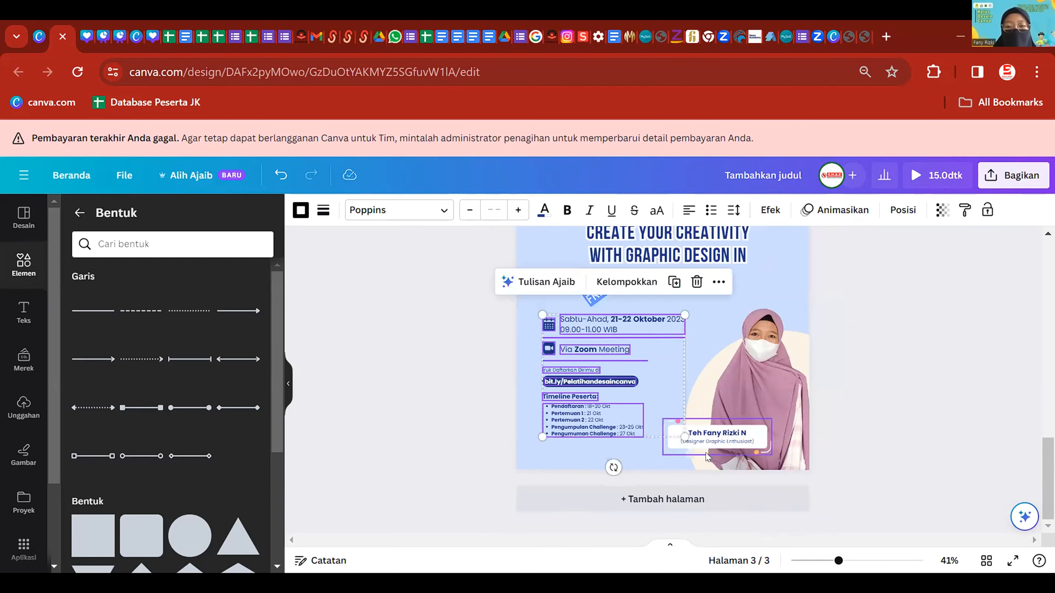
click(952, 368)
scroll(926, 377, up, 10)
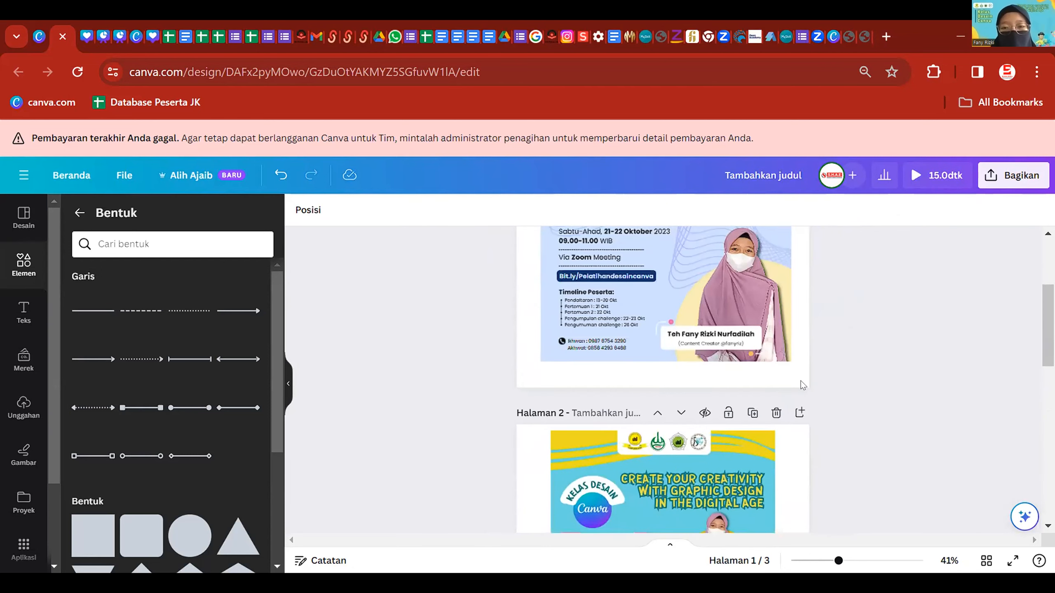
- Add a square shape and reshape it into a thin wide bar at the page bottom
scroll(703, 366, down, 5)
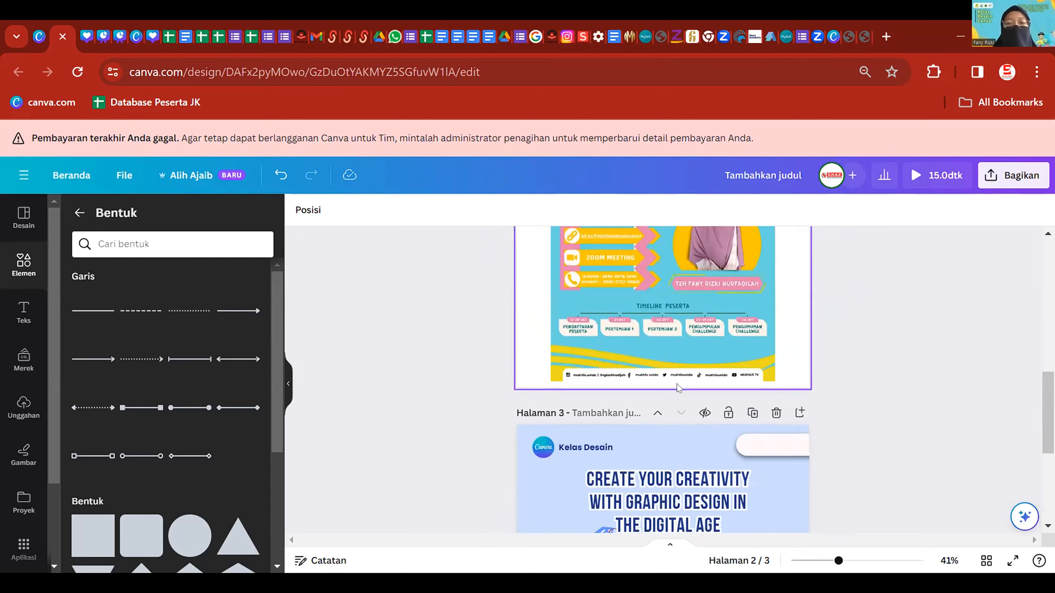
scroll(677, 384, down, 5)
scroll(776, 415, down, 2)
scroll(757, 365, up, 2)
scroll(757, 365, down, 1)
scroll(706, 374, up, 5)
scroll(667, 498, down, 4)
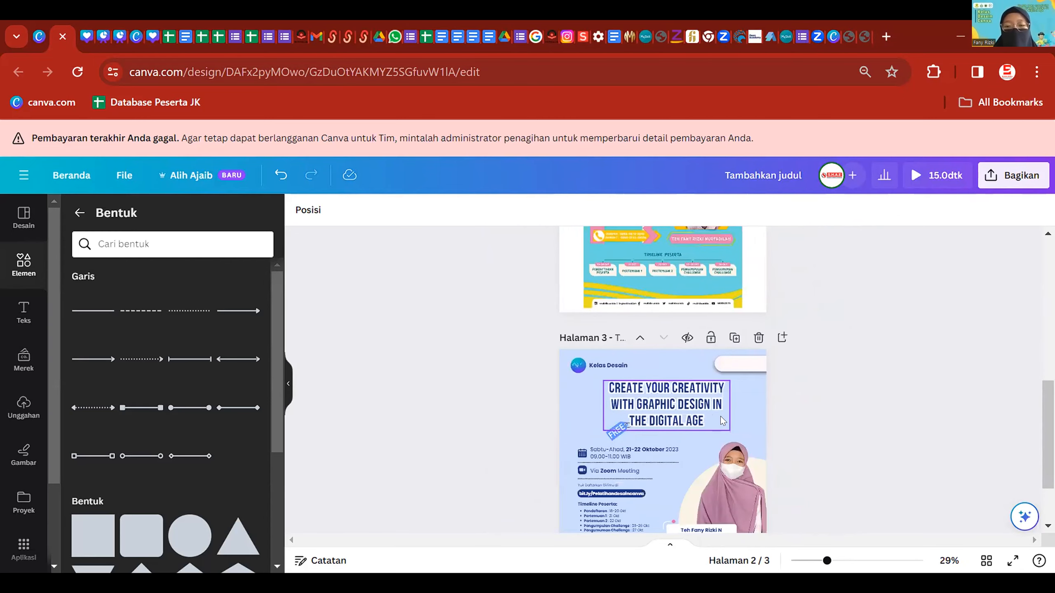
scroll(723, 421, down, 2)
scroll(688, 400, up, 3)
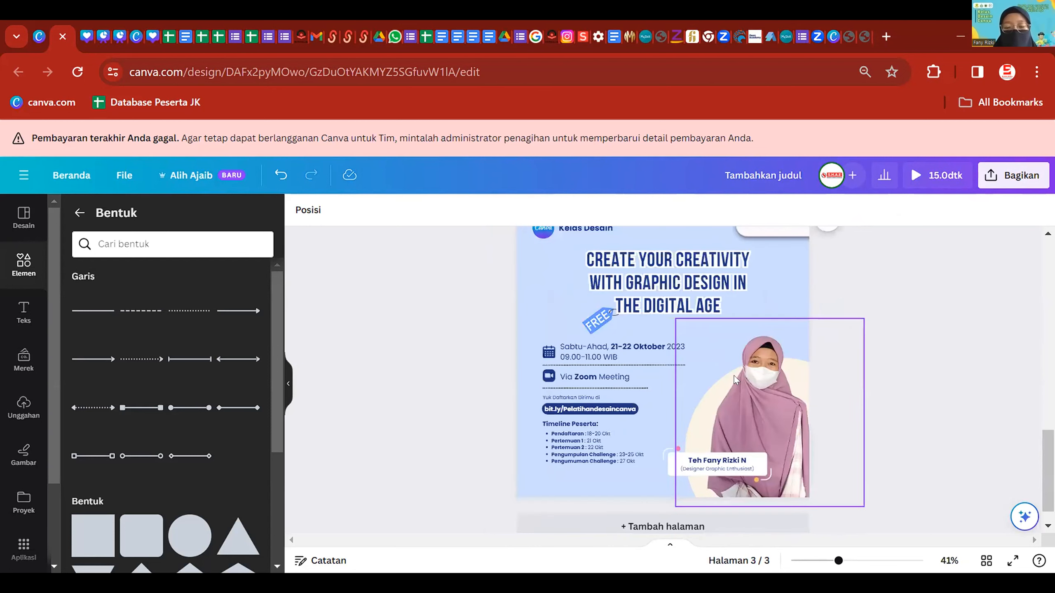
scroll(734, 380, down, 2)
click(774, 404)
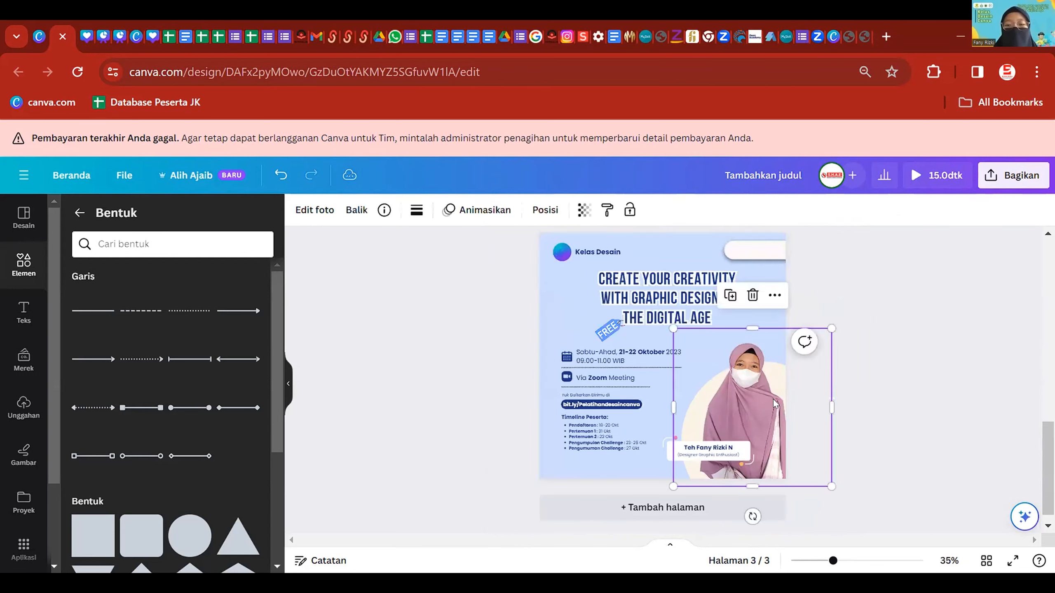
click(462, 395)
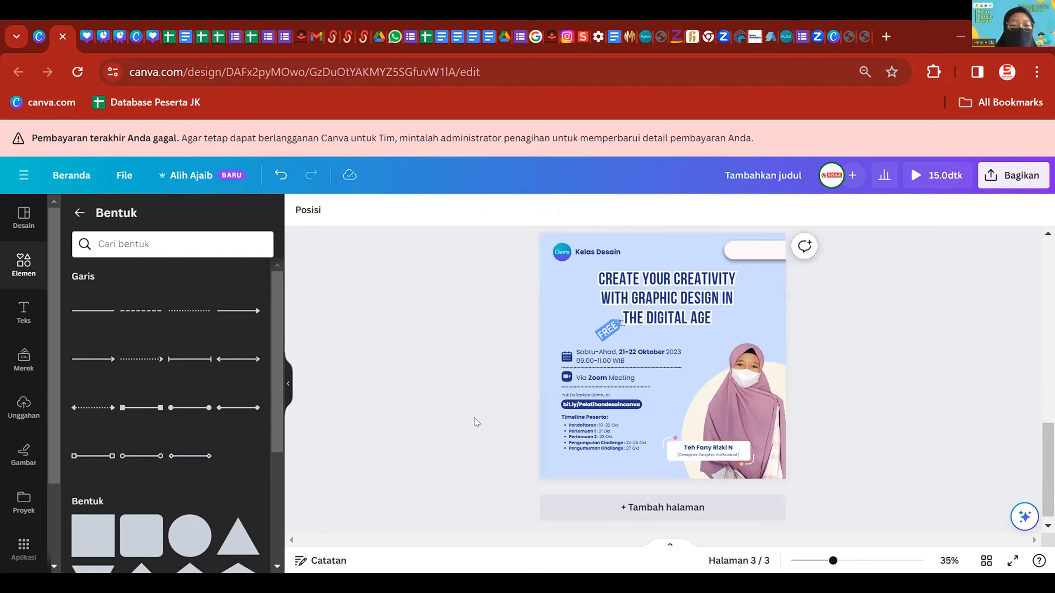
click(557, 296)
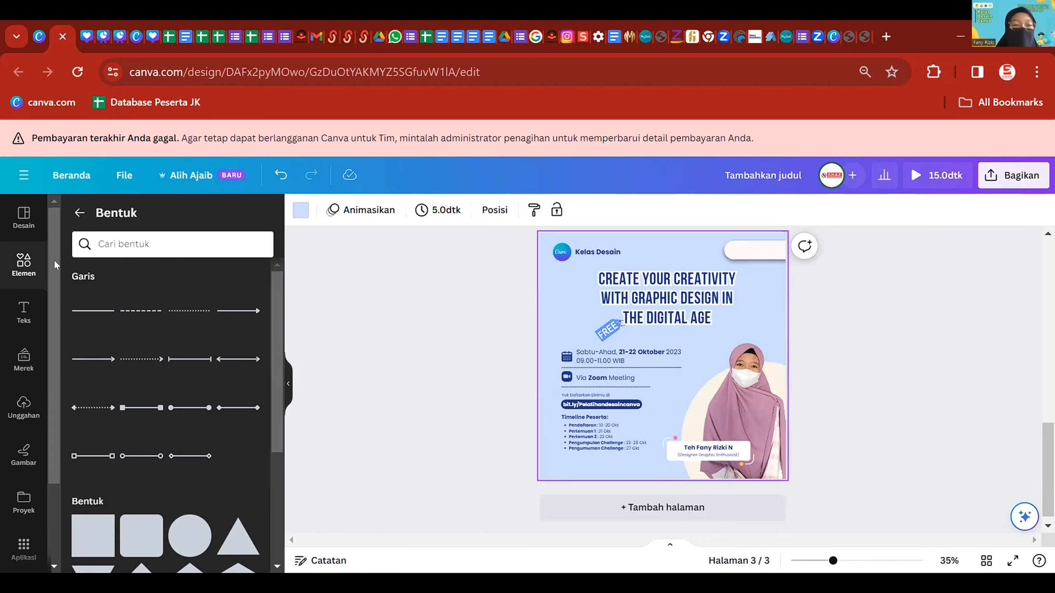
click(24, 263)
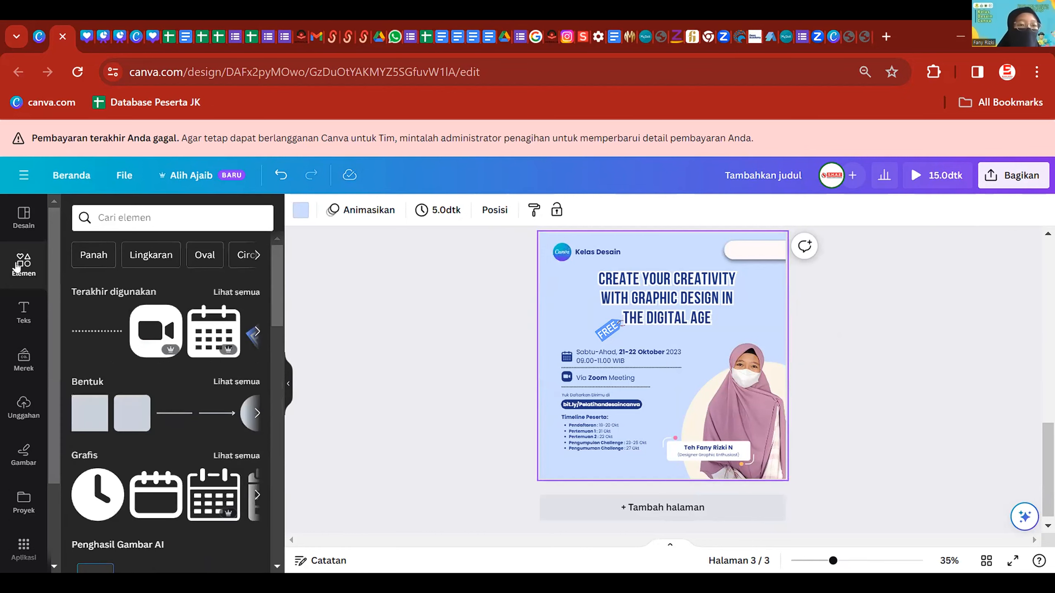
click(80, 424)
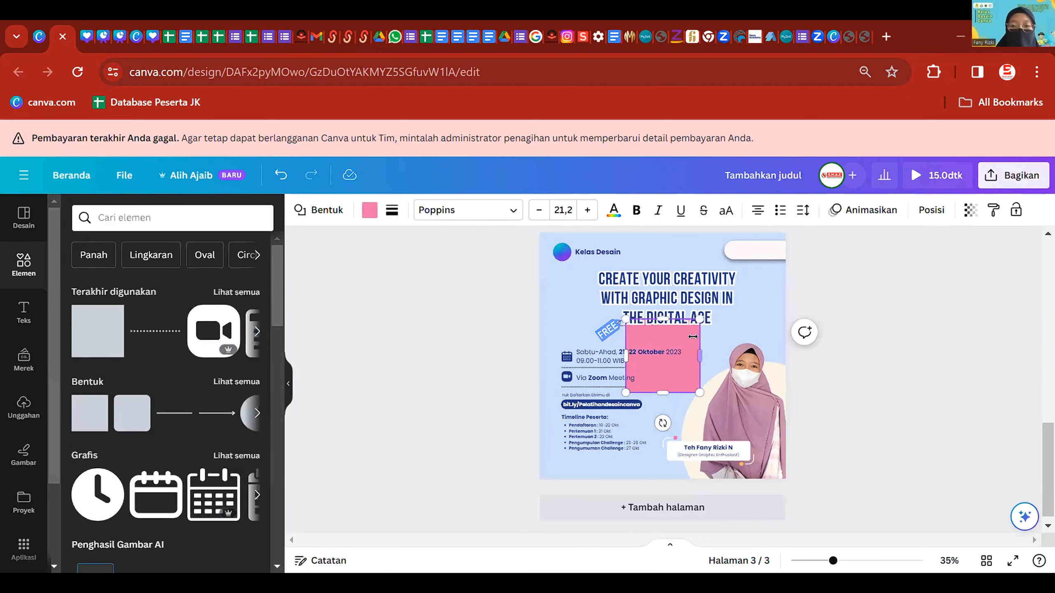
drag(688, 339, 618, 439)
drag(575, 473, 740, 448)
drag(663, 407, 666, 462)
- Colour the bottom bar cream and extend it slightly downward
click(369, 210)
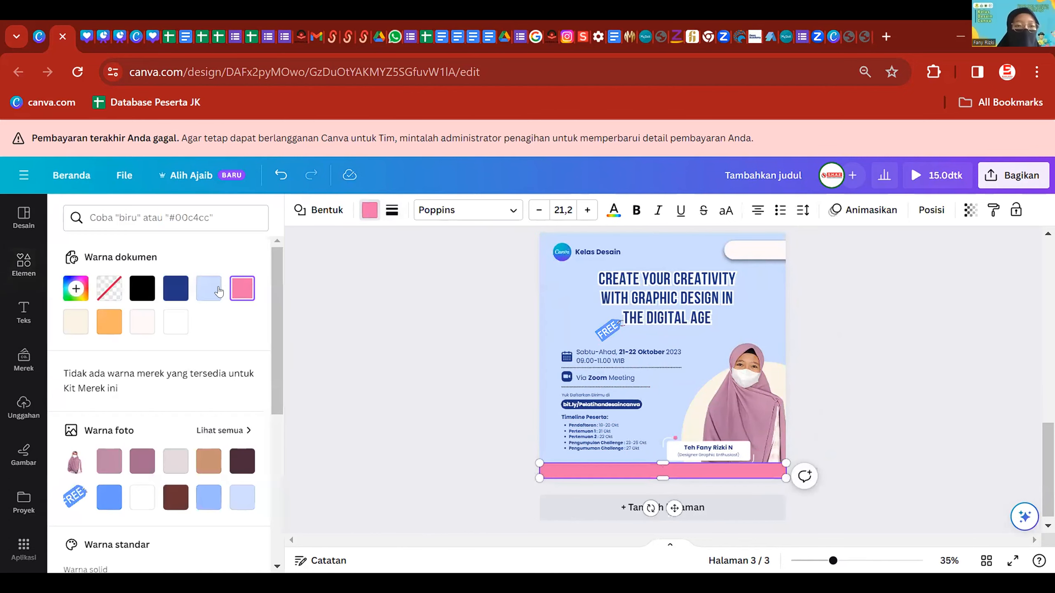
click(76, 322)
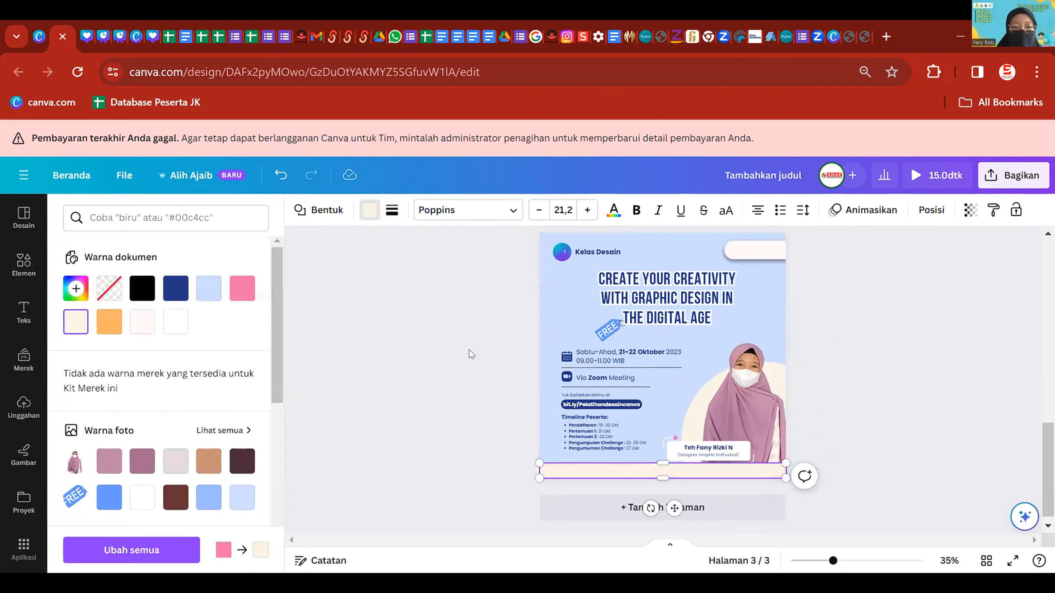
click(409, 328)
scroll(721, 486, up, 2)
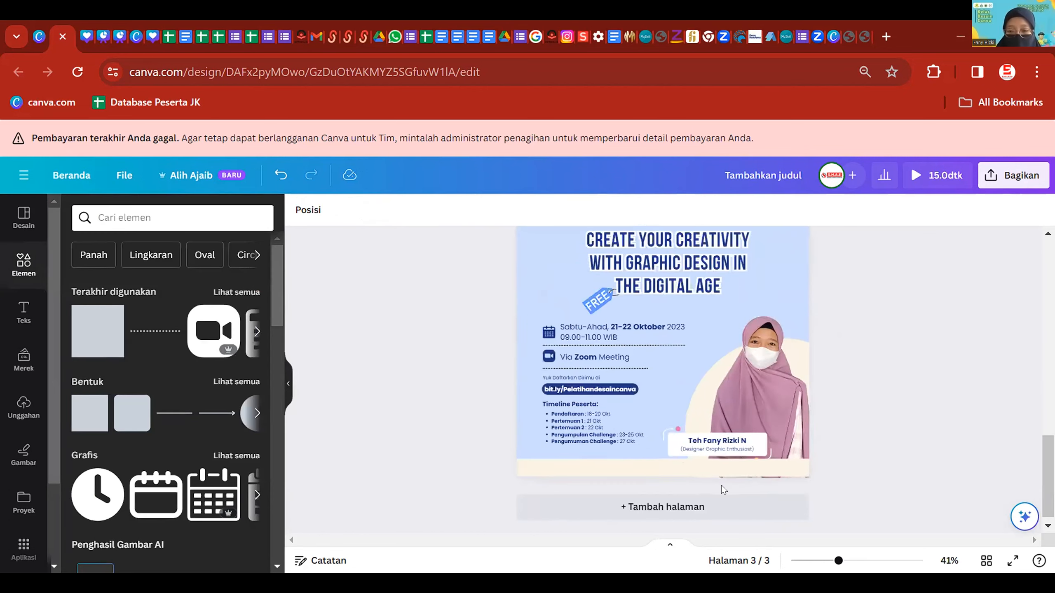
scroll(721, 486, up, 4)
click(706, 467)
drag(662, 472, 662, 479)
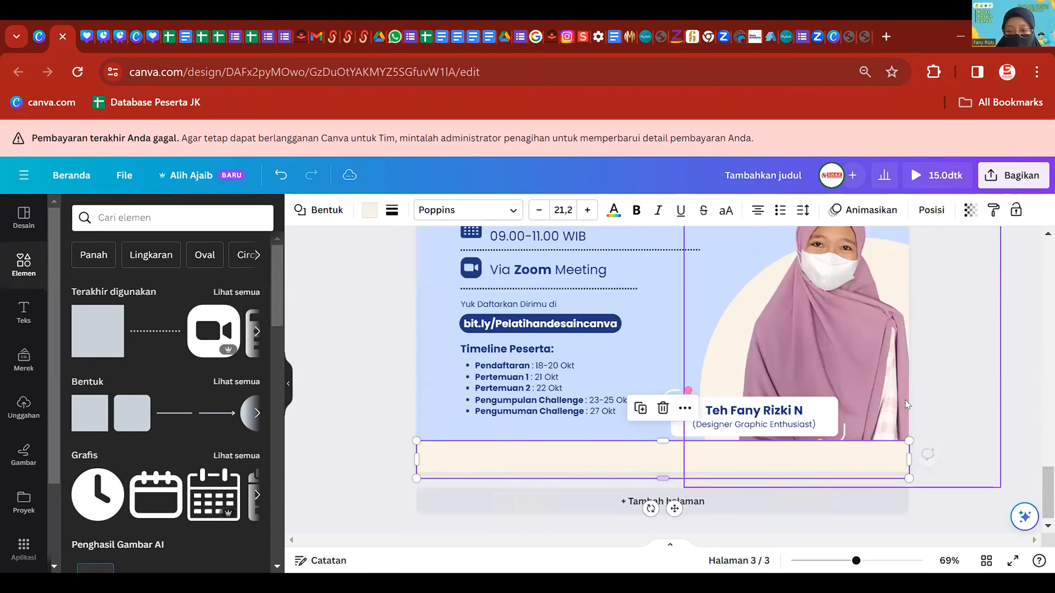
scroll(904, 399, down, 3)
click(949, 389)
- Select the date, Zoom and timeline text blocks to check their left alignment
scroll(661, 409, up, 2)
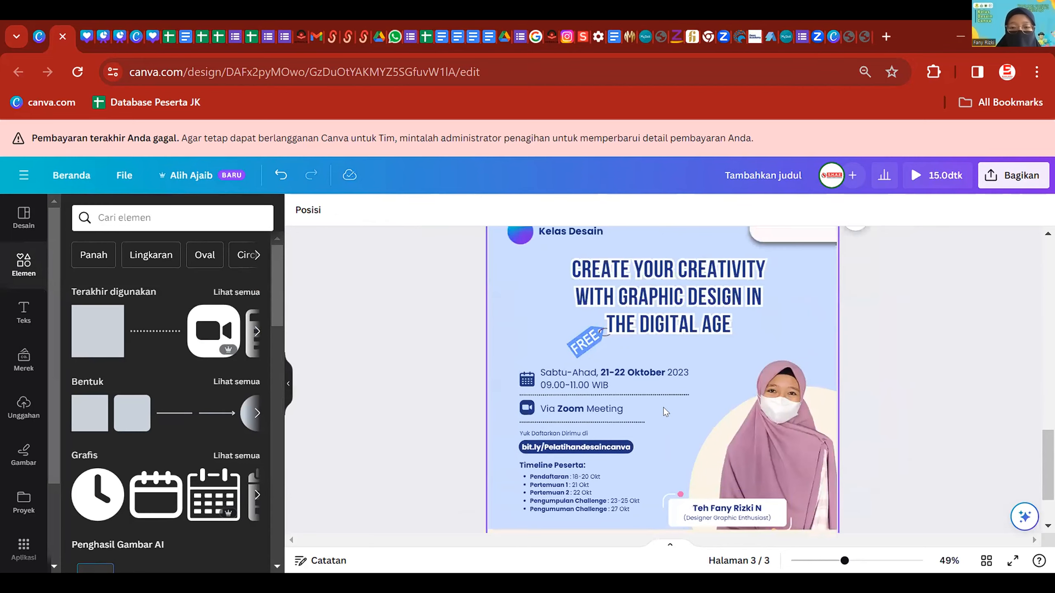
scroll(663, 408, down, 1)
scroll(696, 365, up, 1)
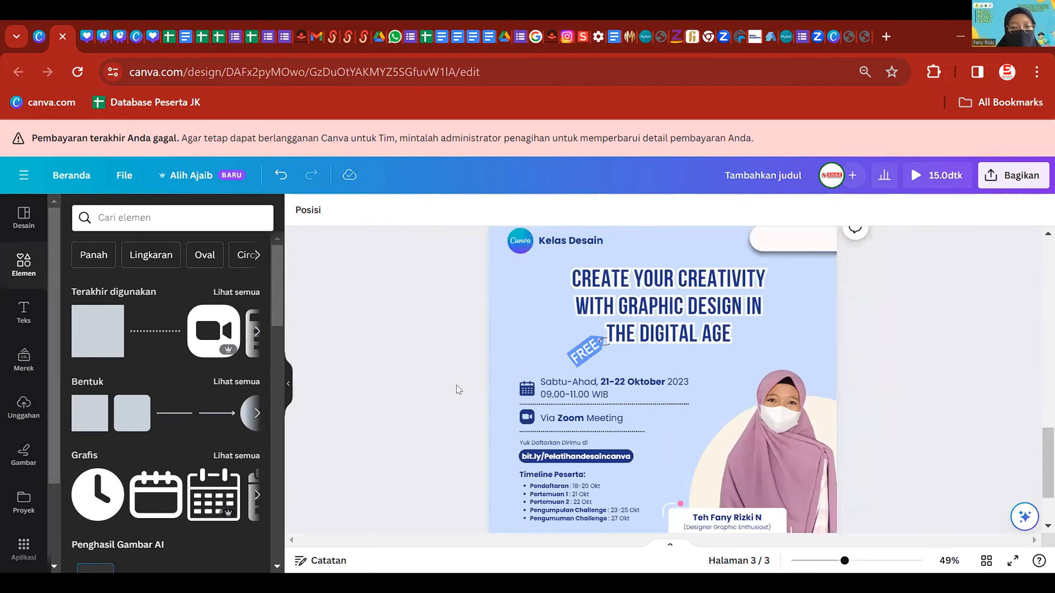
scroll(457, 386, down, 1)
drag(458, 390, 675, 423)
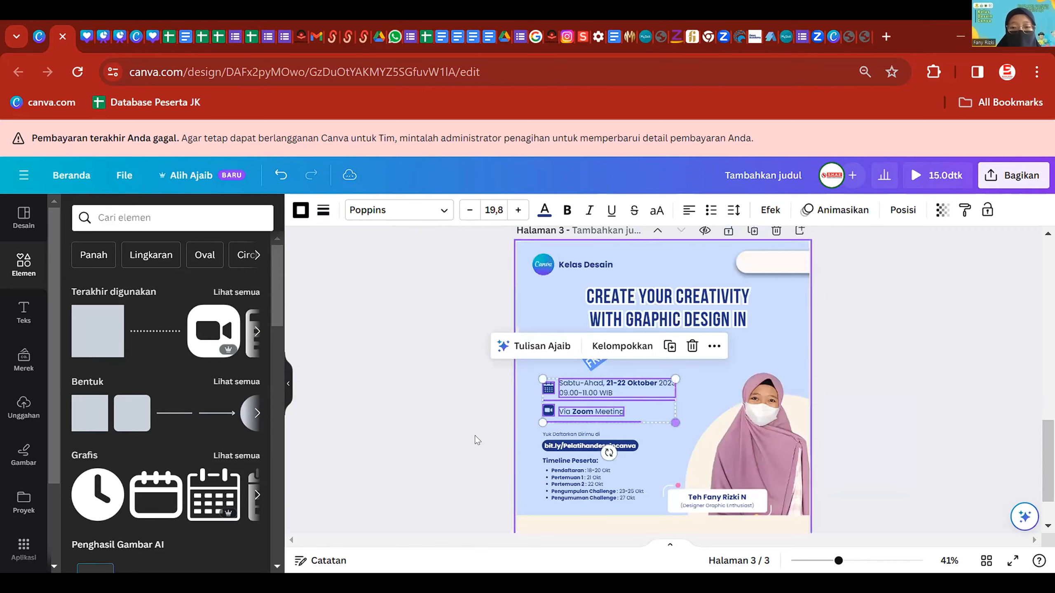
click(501, 428)
scroll(503, 399, down, 3)
scroll(470, 375, up, 1)
drag(467, 372, 559, 411)
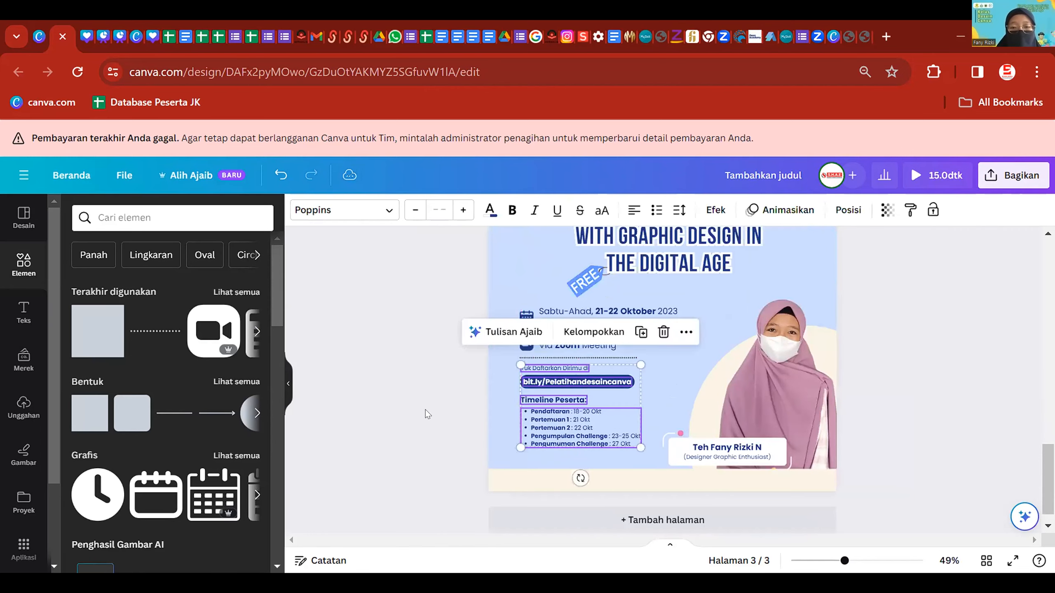
click(425, 414)
scroll(637, 392, down, 2)
scroll(747, 406, down, 2)
scroll(770, 407, up, 1)
scroll(773, 408, down, 1)
scroll(660, 407, up, 2)
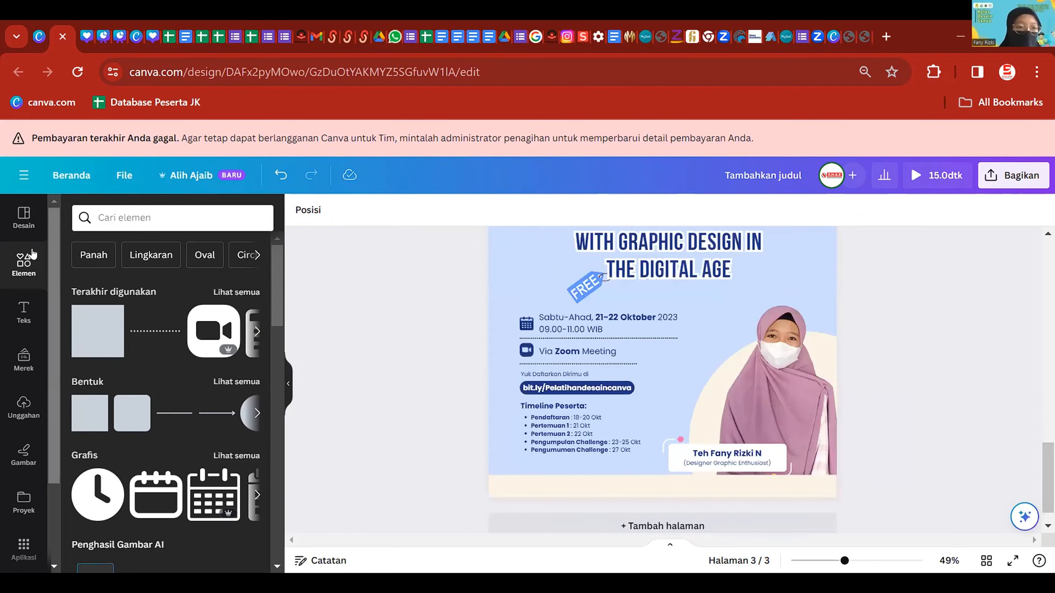
click(130, 210)
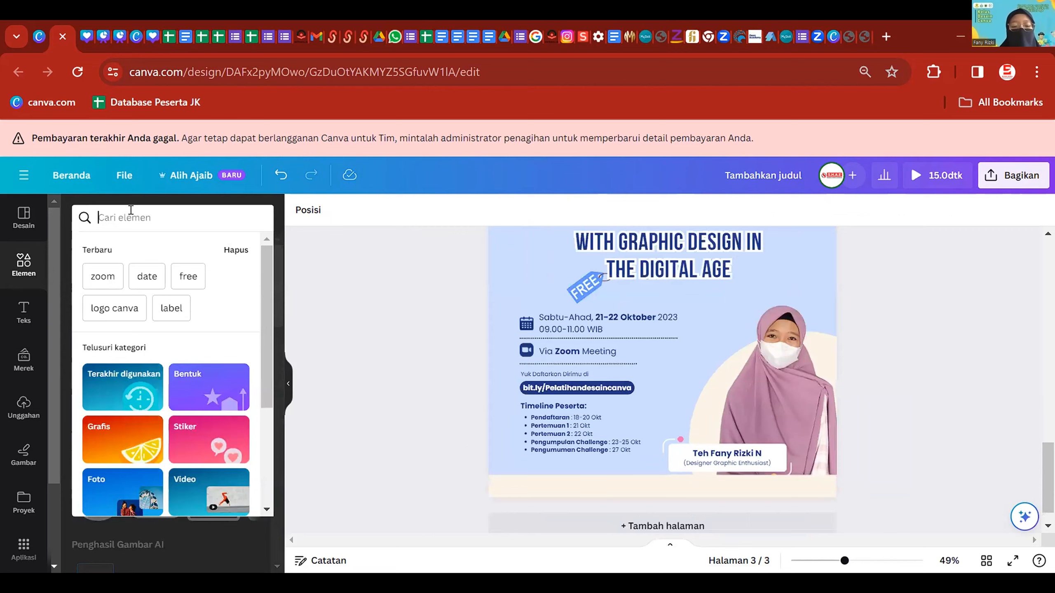
- Add a phone icon from a 'call' graphics search, place it below the timeline and recolour it navy
text(call)
key(Return)
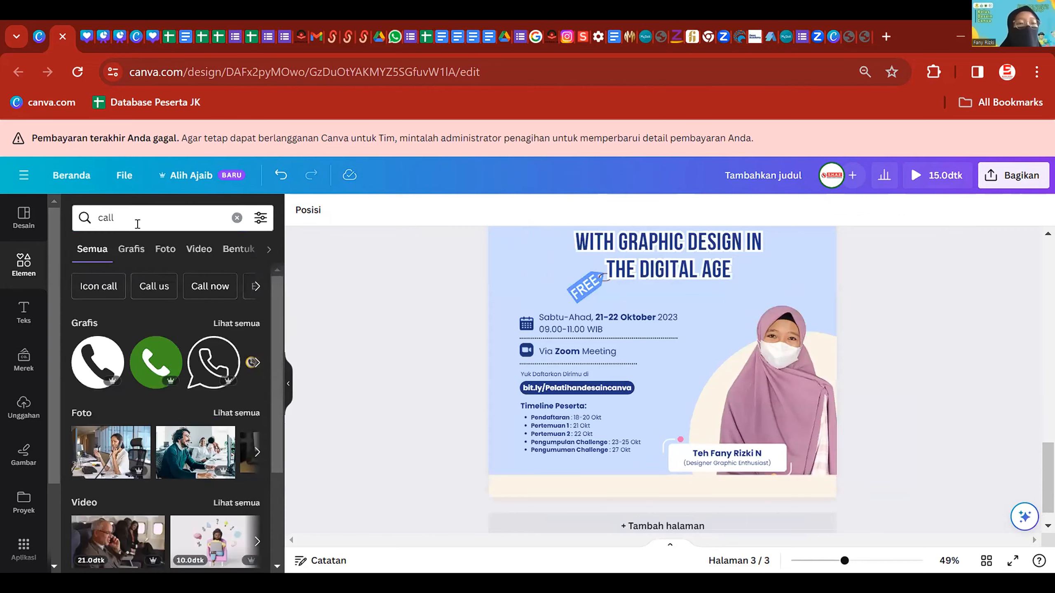
click(98, 362)
drag(732, 254, 626, 383)
drag(617, 424, 547, 501)
click(480, 210)
click(134, 286)
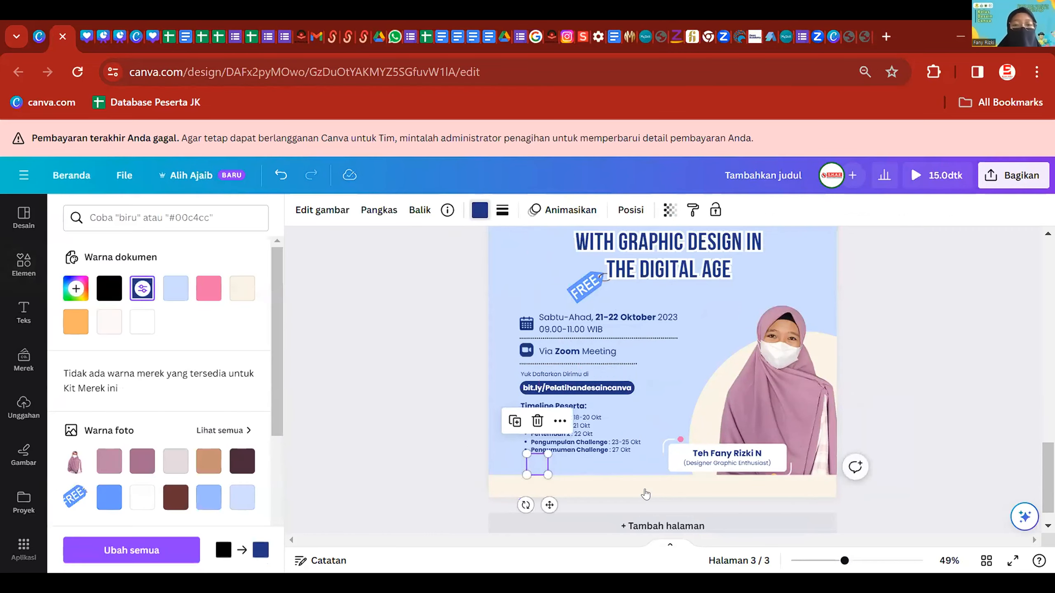
- Shrink the phone icon and move it up and to the left
key(ctrl+plus)
key(ctrl+plus)
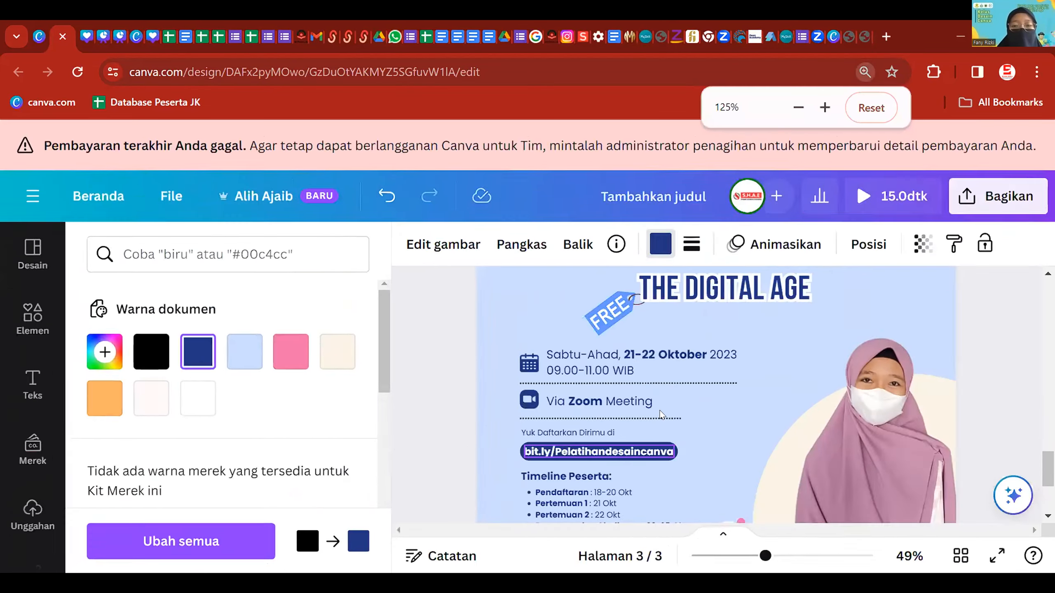
key(ctrl+minus)
key(ctrl+minus)
key(ctrl+minus)
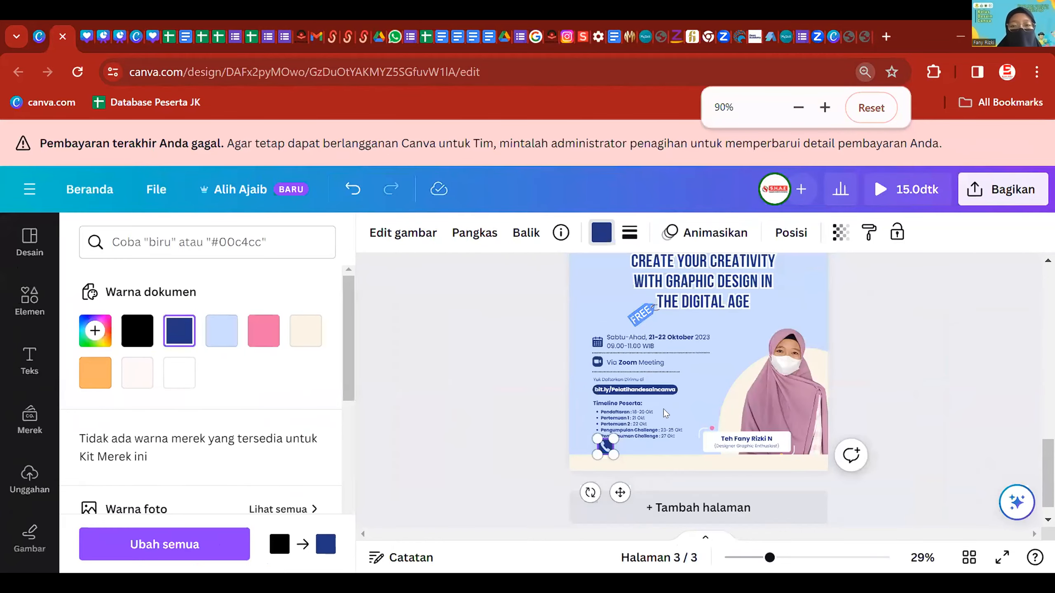
scroll(610, 443, up, 3)
scroll(602, 411, down, 3)
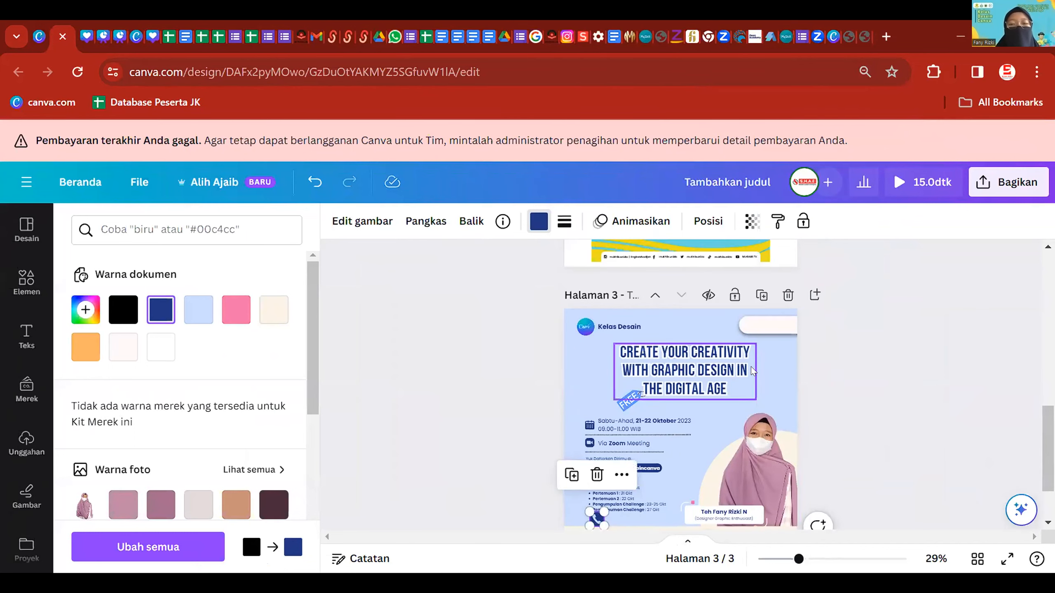
scroll(758, 367, up, 5)
scroll(755, 369, down, 5)
scroll(752, 370, up, 4)
scroll(750, 374, down, 5)
scroll(747, 381, up, 2)
scroll(748, 385, up, 1)
scroll(748, 384, down, 5)
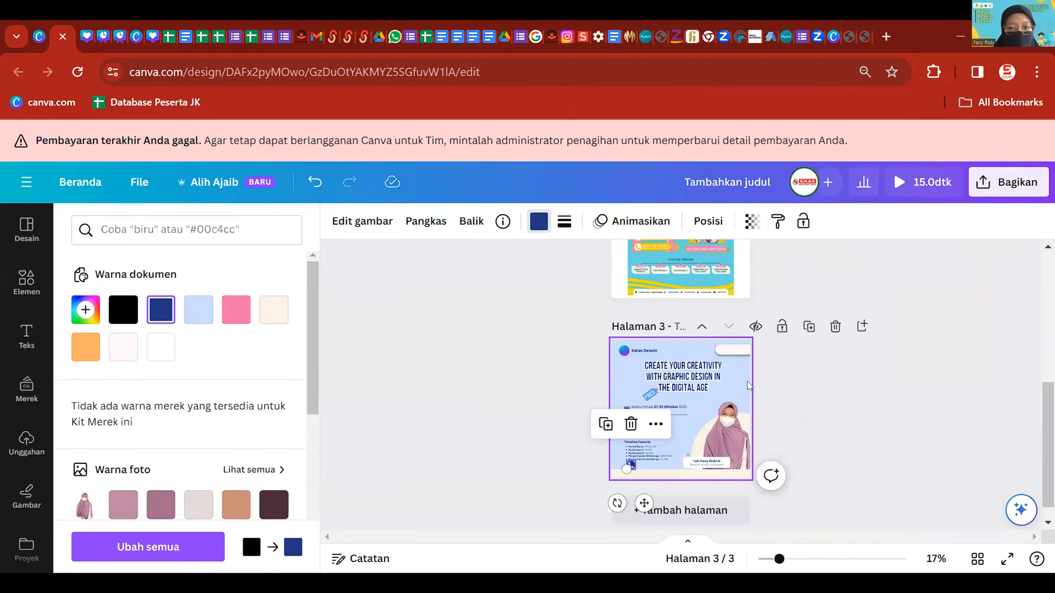
scroll(687, 407, up, 3)
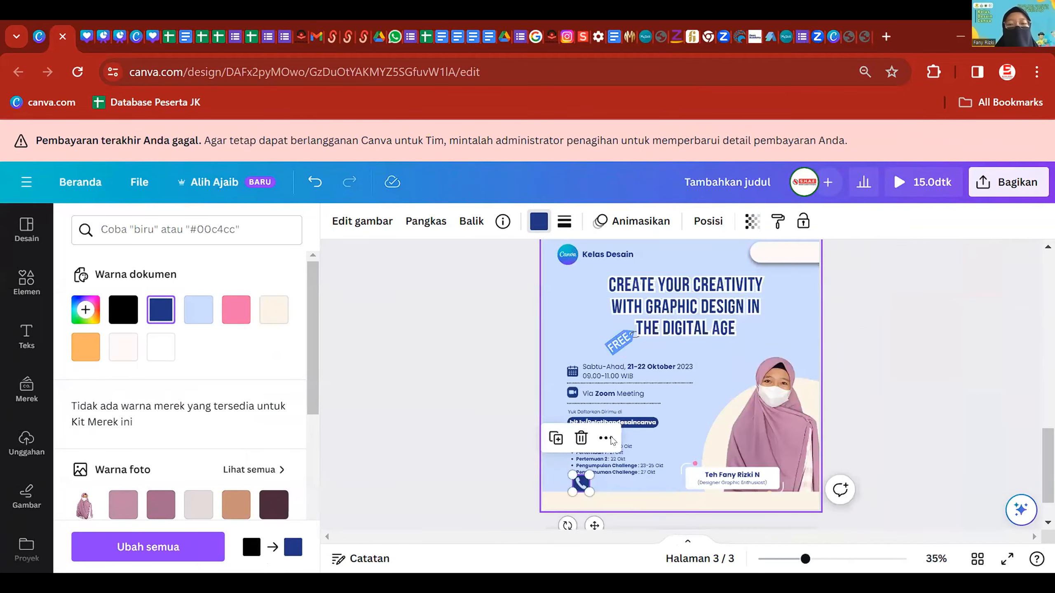
scroll(475, 379, up, 3)
scroll(475, 379, up, 3)
drag(469, 380, 423, 408)
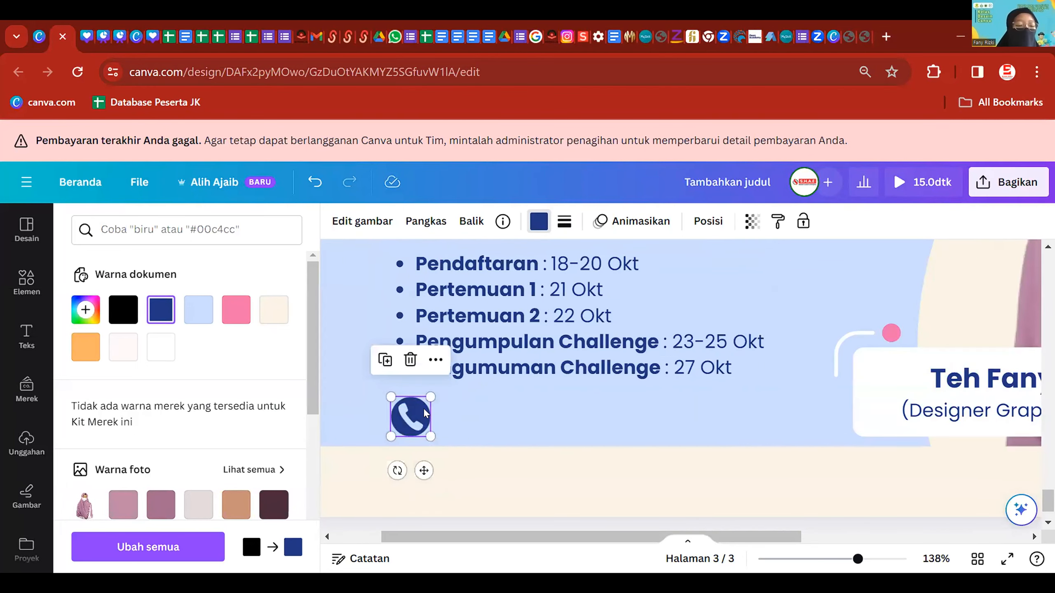
- Shrink the phone icon a bit more, then select the Via Zoom Meeting text
scroll(423, 408, up, 5)
scroll(423, 408, down, 5)
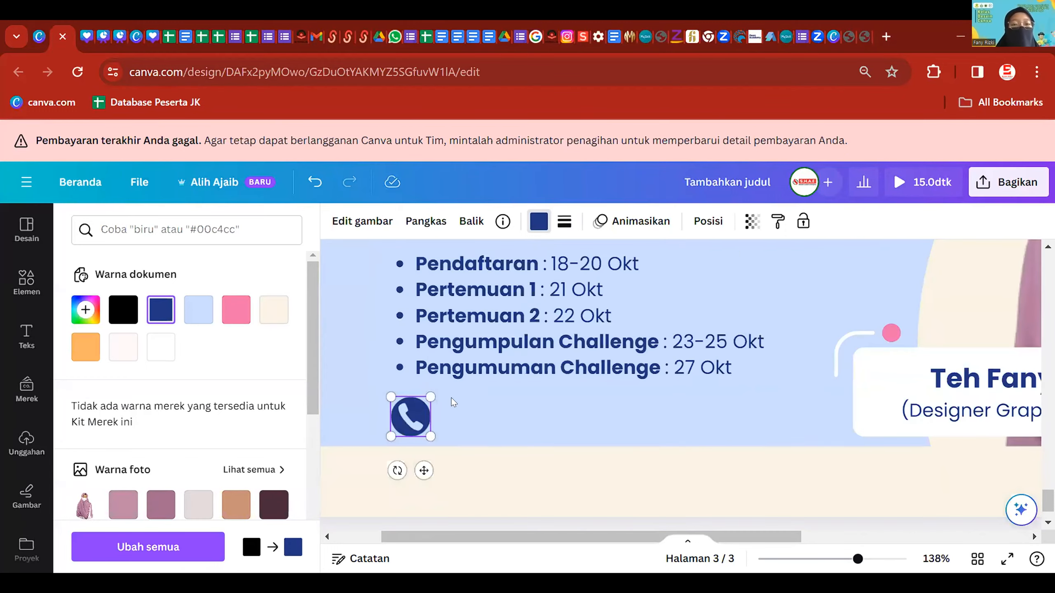
scroll(530, 375, down, 5)
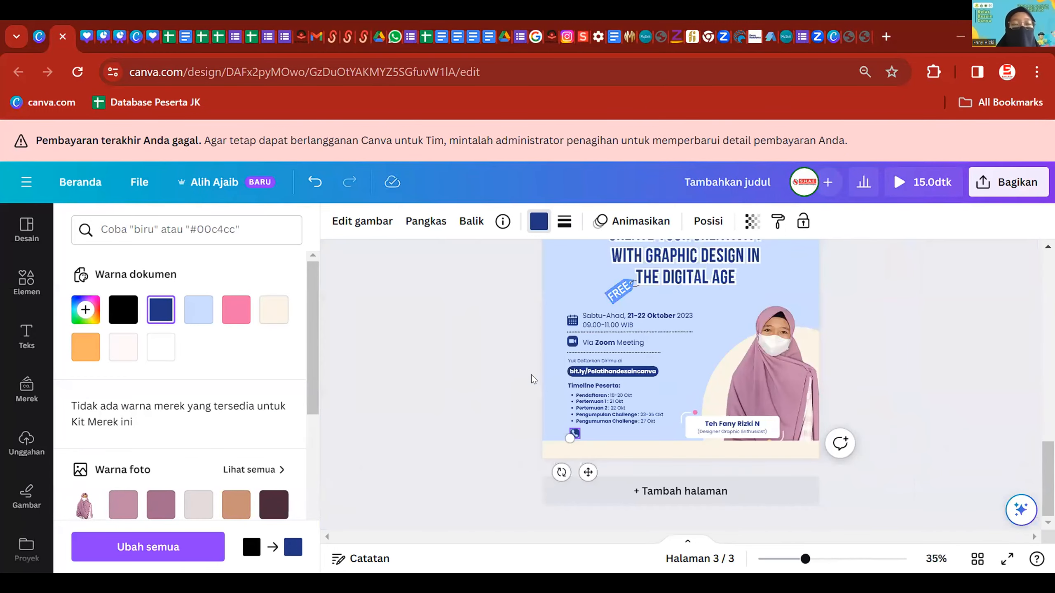
scroll(531, 374, down, 3)
scroll(681, 471, up, 6)
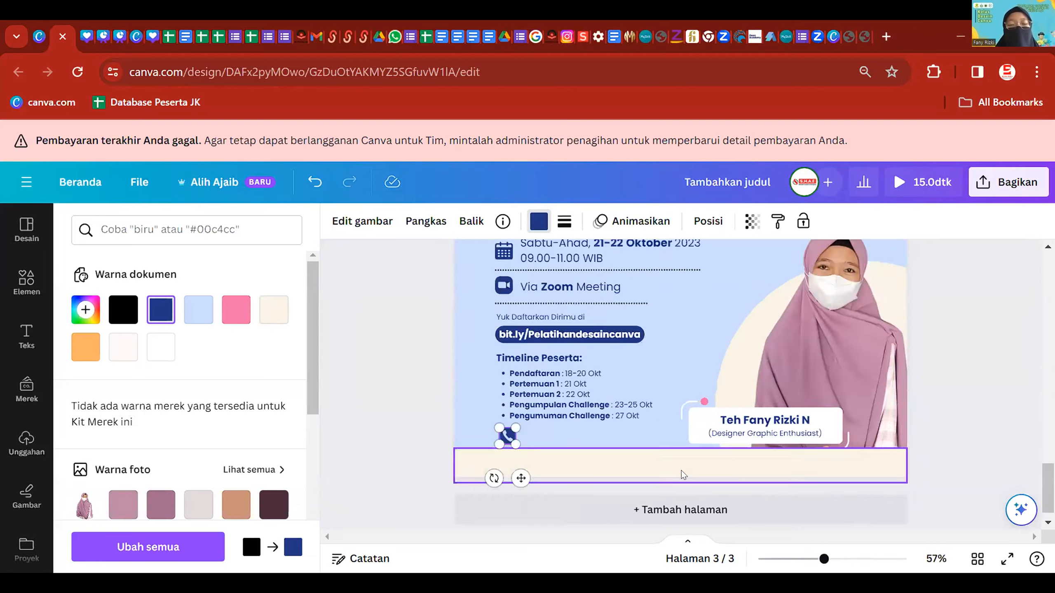
scroll(681, 470, up, 4)
scroll(475, 412, up, 2)
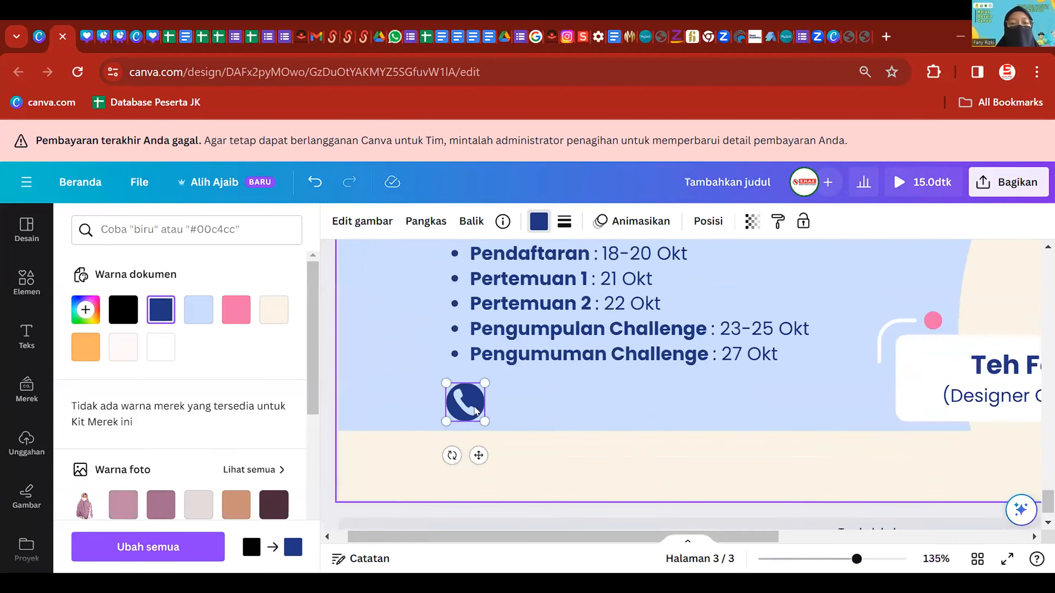
drag(483, 421, 468, 403)
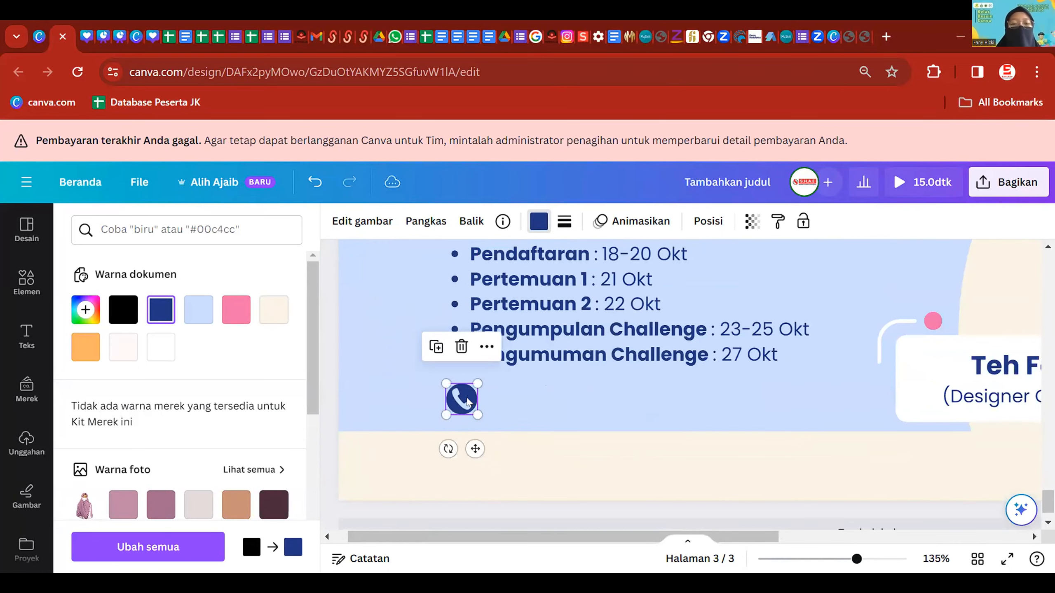
click(548, 399)
scroll(547, 399, down, 4)
scroll(546, 366, up, 5)
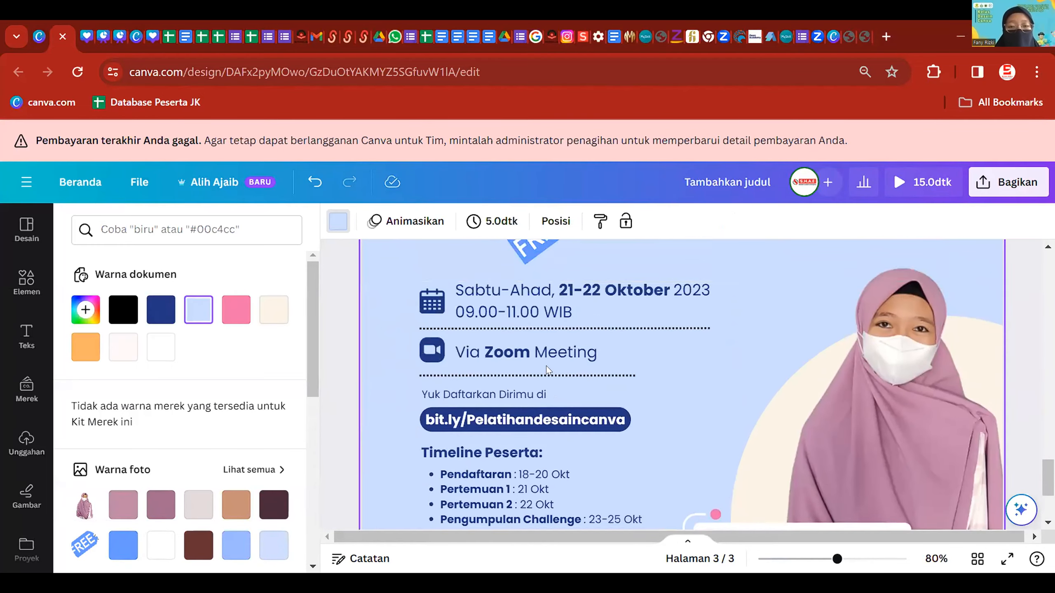
click(540, 363)
- Duplicate the Via Zoom Meeting text and move the copy below the timeline list
key(ctrl+d)
drag(541, 363, 552, 390)
scroll(655, 366, down, 3)
scroll(702, 374, up, 5)
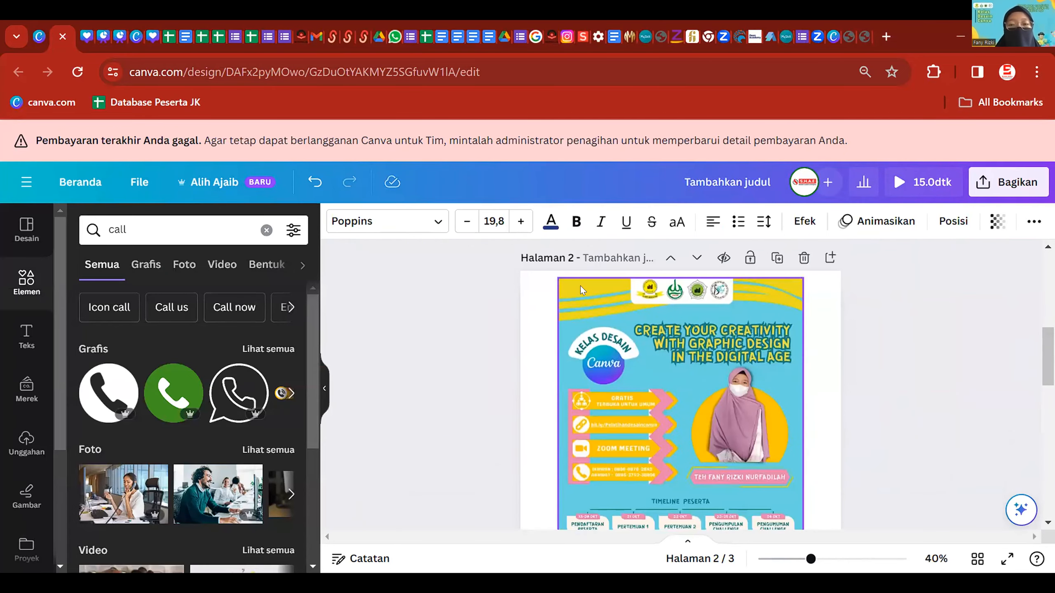
click(610, 314)
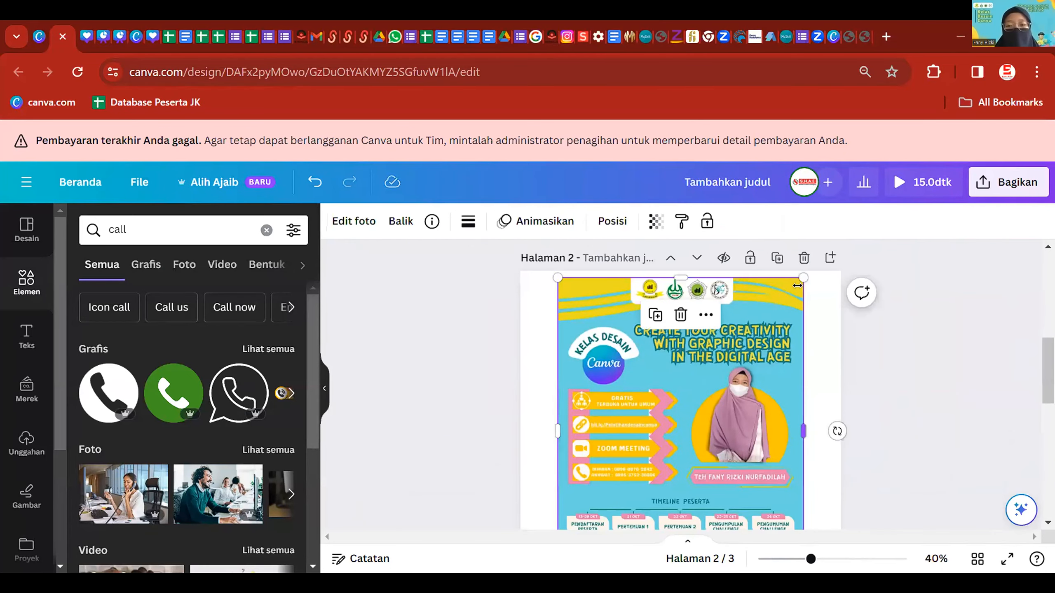
- Replace the copied text with the contact phone number
scroll(747, 381, down, 10)
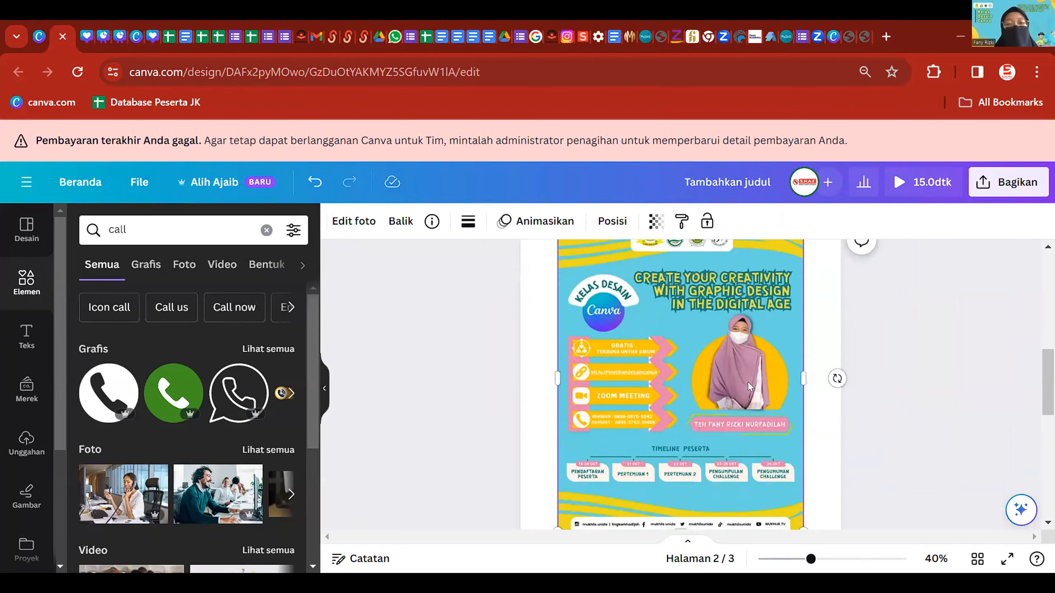
scroll(856, 386, down, 2)
scroll(856, 386, up, 2)
scroll(856, 386, down, 2)
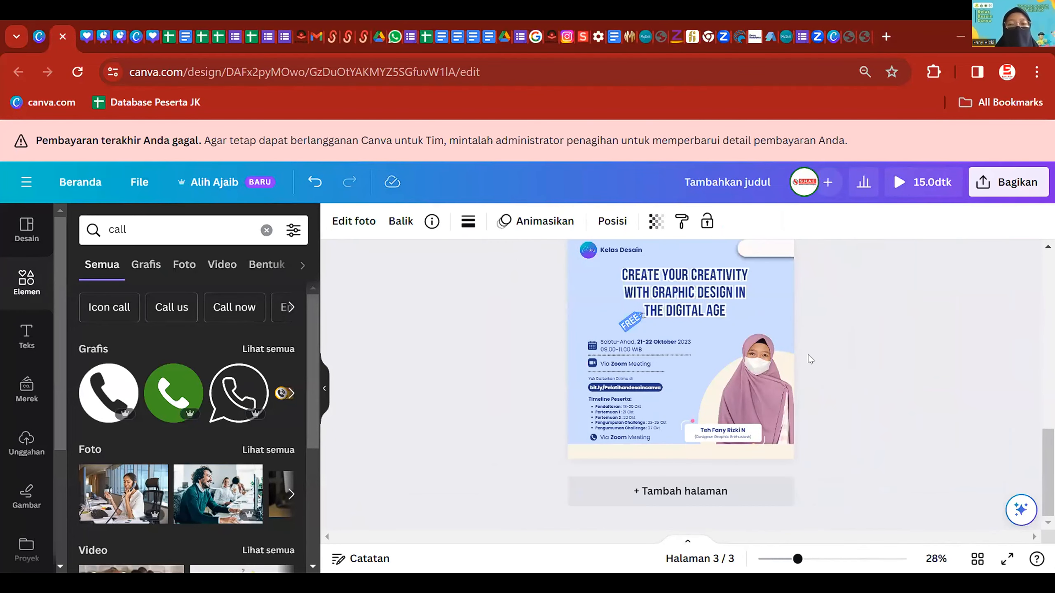
scroll(625, 437, up, 5)
double_click(578, 423)
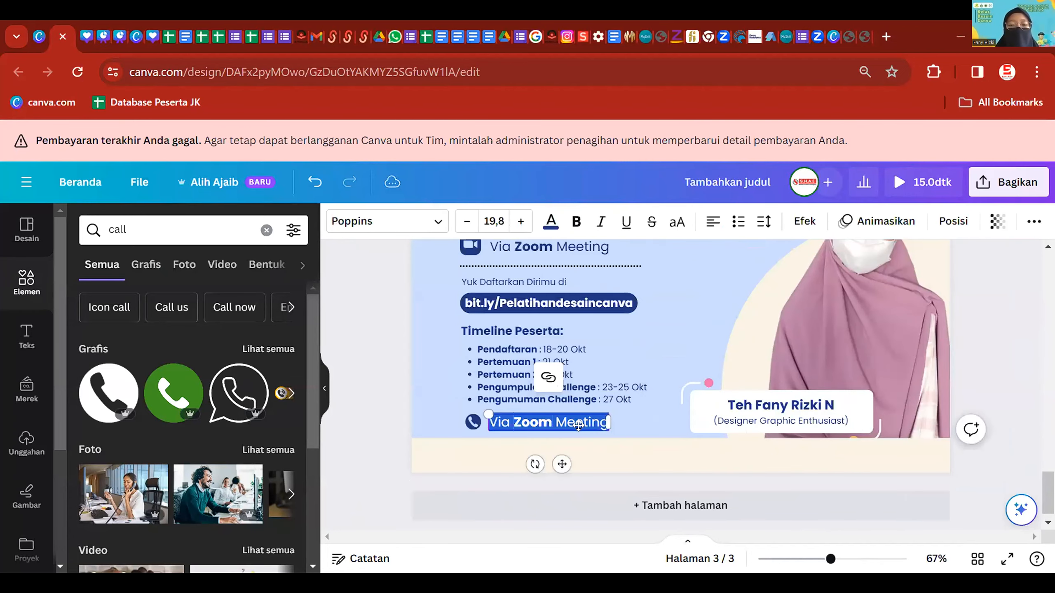
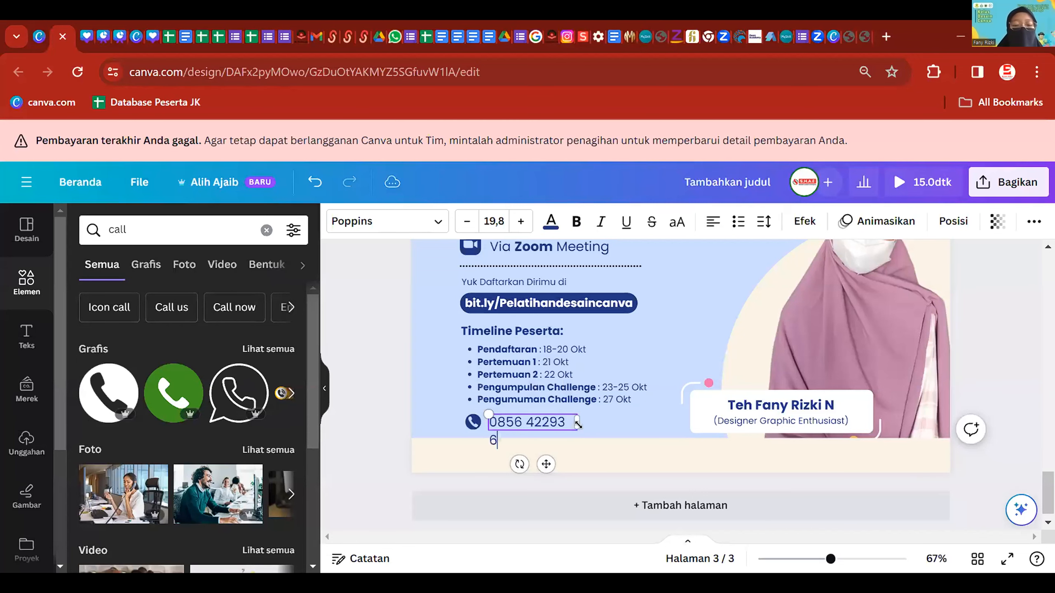
- Scale the phone number text down and place it beside the phone icon
scroll(598, 453, up, 2)
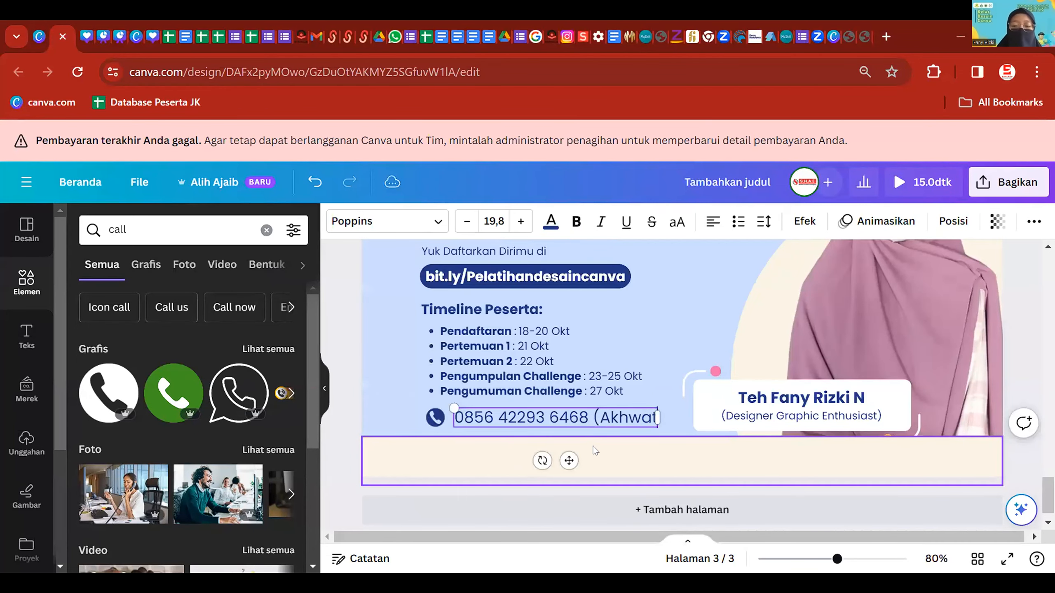
scroll(496, 403, up, 2)
drag(446, 409, 556, 424)
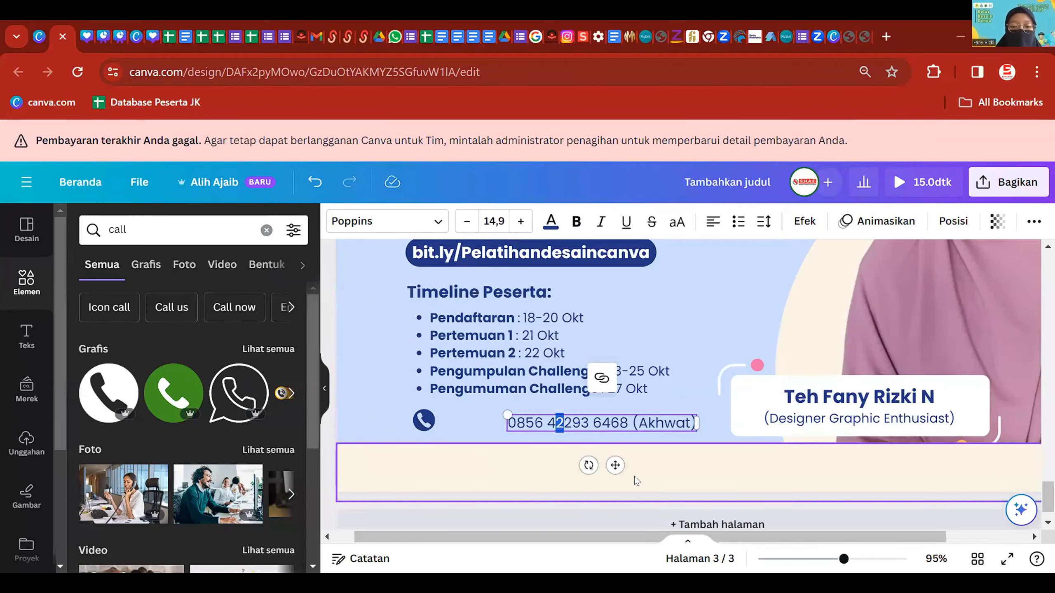
drag(615, 465, 555, 459)
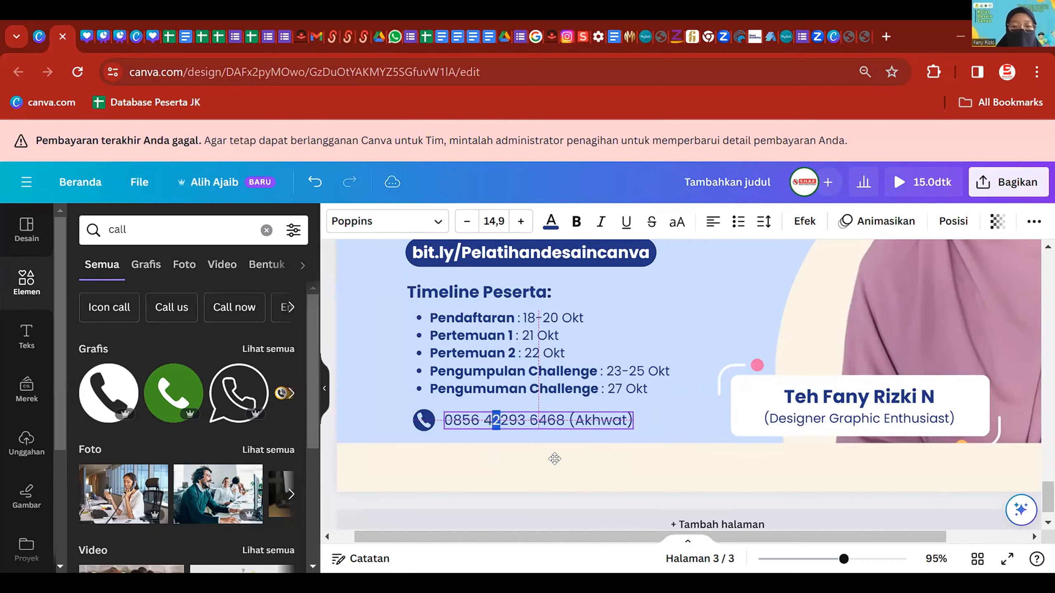
click(660, 429)
scroll(651, 434, down, 6)
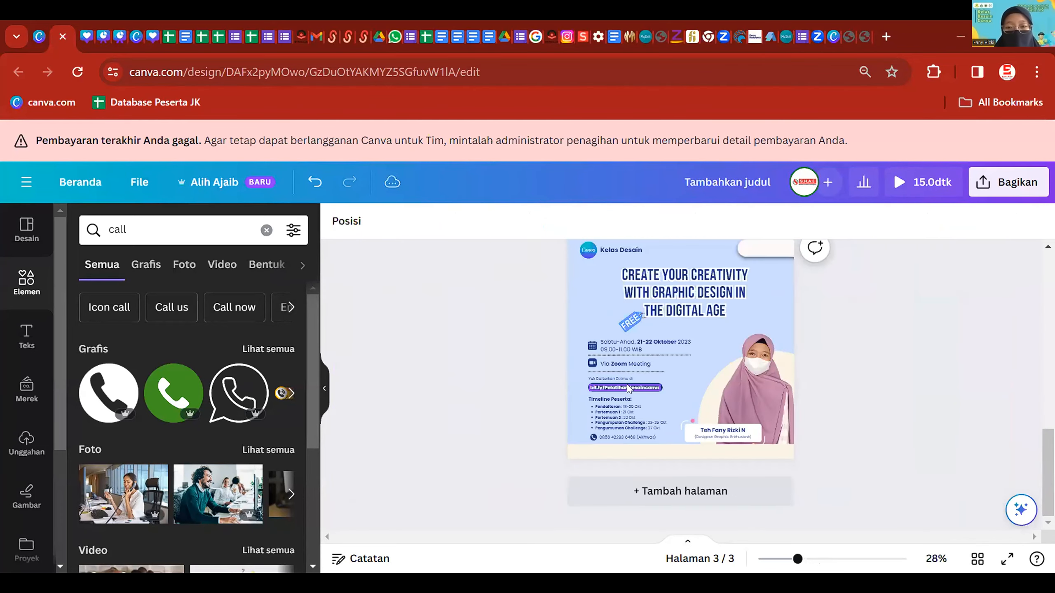
scroll(716, 355, up, 6)
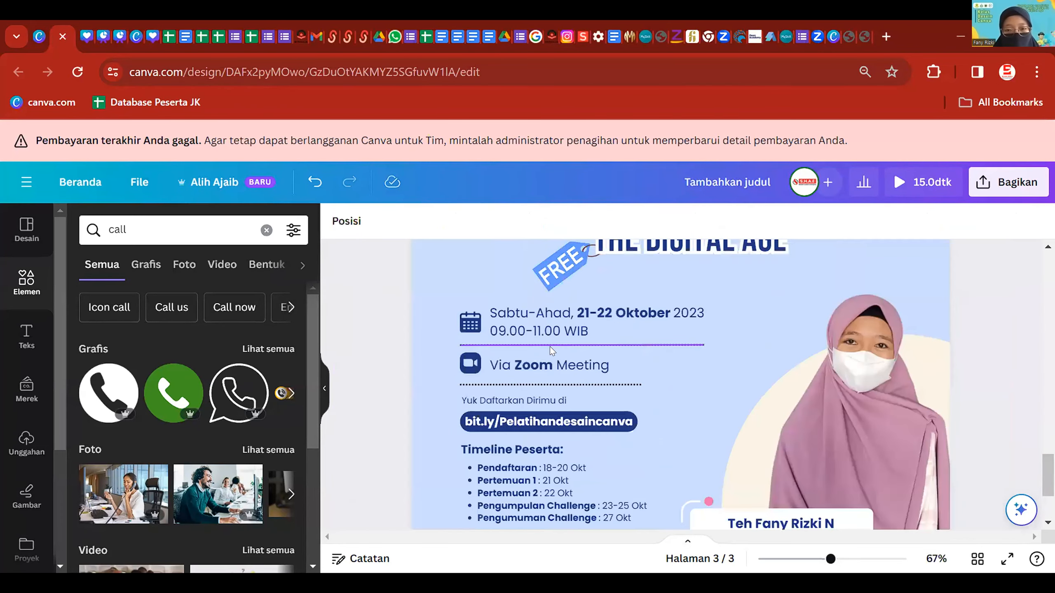
- Delete both dotted divider lines around the Zoom line
click(550, 346)
scroll(532, 349, up, 3)
click(459, 383)
click(460, 382)
drag(460, 383, 460, 377)
key(ctrl+z)
click(462, 347)
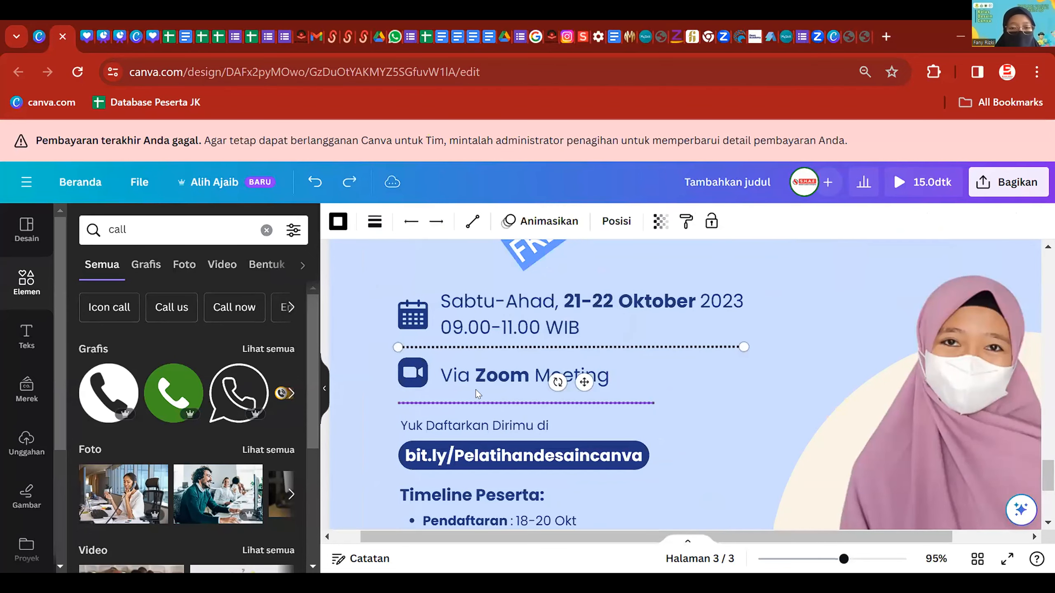
shift+click(477, 386)
key(Delete)
- Move the Via Zoom Meeting line and its video icon up toward the date
click(449, 377)
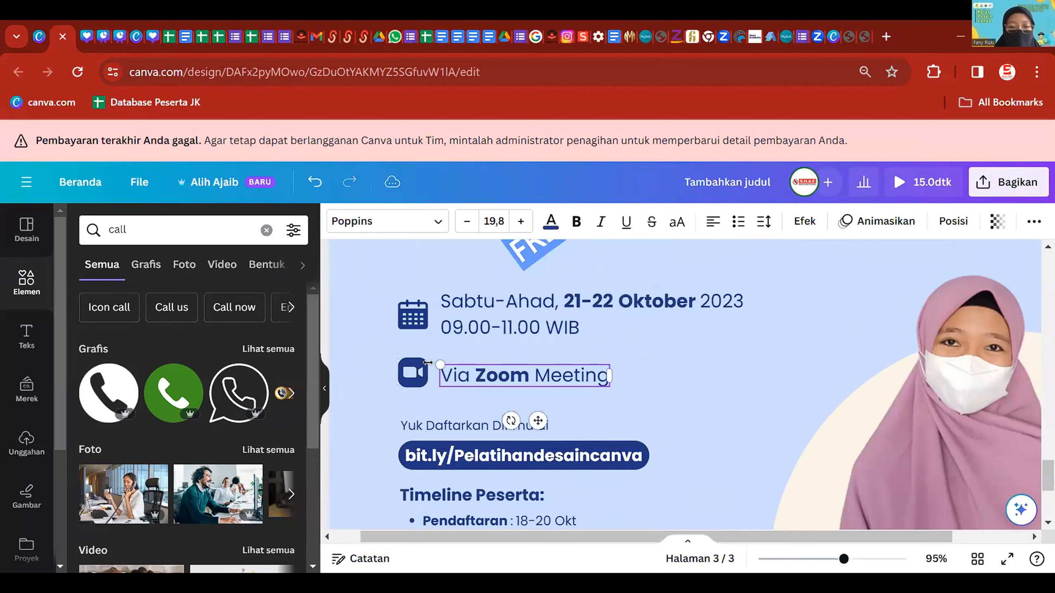
click(432, 367)
click(521, 374)
shift+click(413, 374)
mouse_move(478, 370)
mouse_down()
mouse_move(475, 351)
mouse_move(476, 369)
mouse_up()
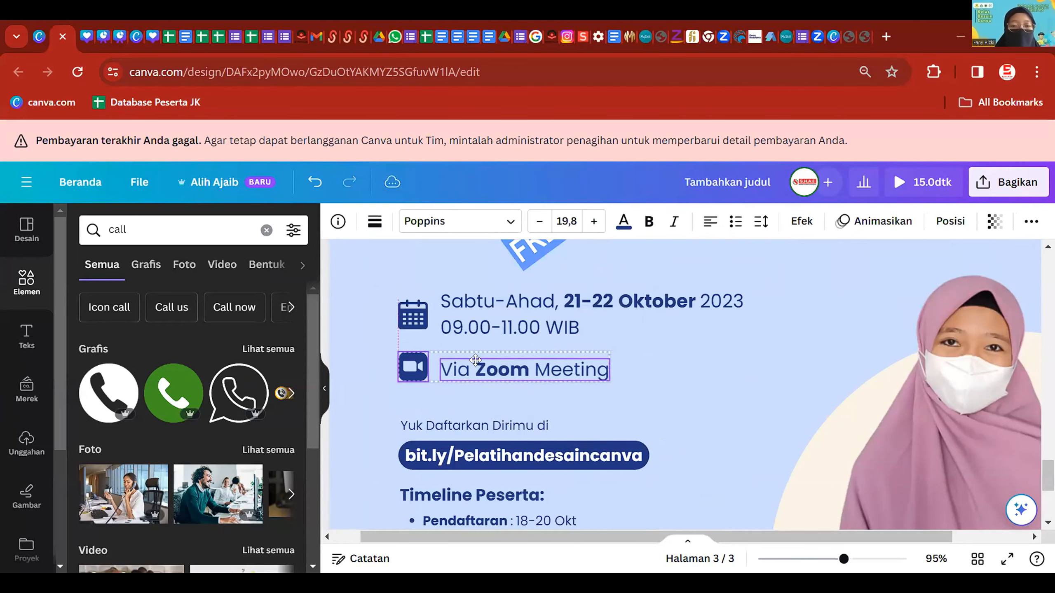
click(510, 437)
- Move the Yuk Daftarkan Dirimu di text and bit.ly link up together
click(510, 427)
shift+click(514, 457)
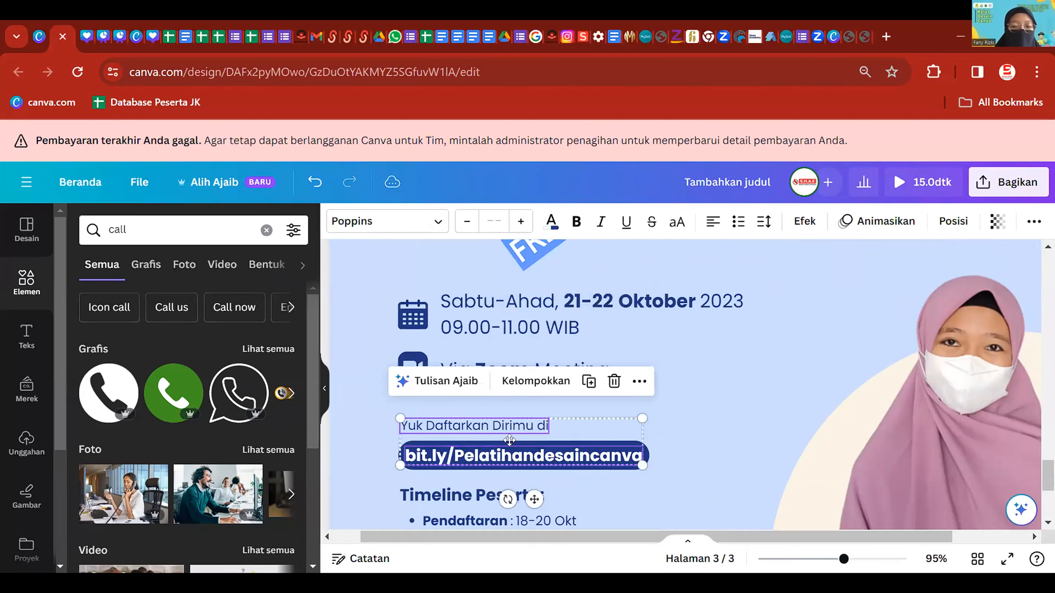
drag(514, 456, 507, 438)
click(660, 354)
scroll(660, 354, down, 5)
scroll(680, 424, down, 2)
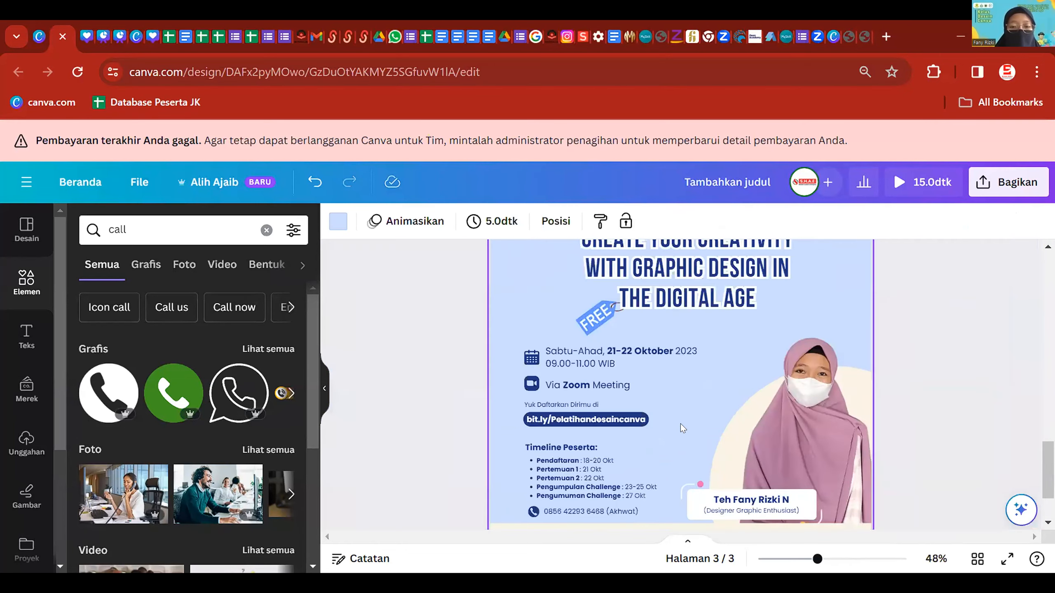
scroll(681, 424, down, 3)
scroll(554, 383, up, 3)
- Raise the Timeline Peserta title and list, and clear the 'call' element search
click(554, 383)
shift+click(546, 353)
drag(546, 353, 547, 343)
click(380, 361)
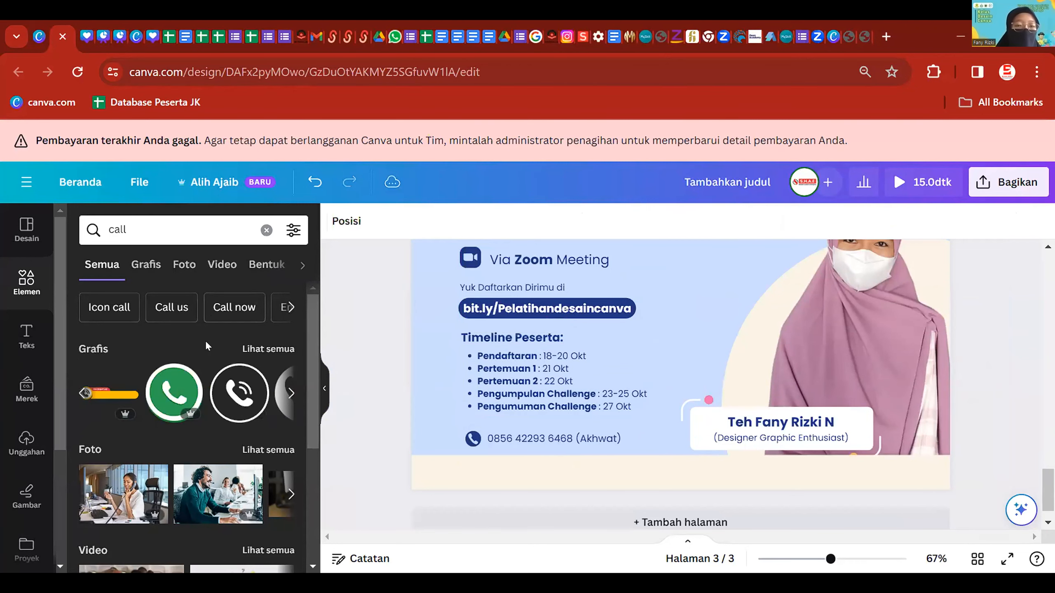
click(266, 231)
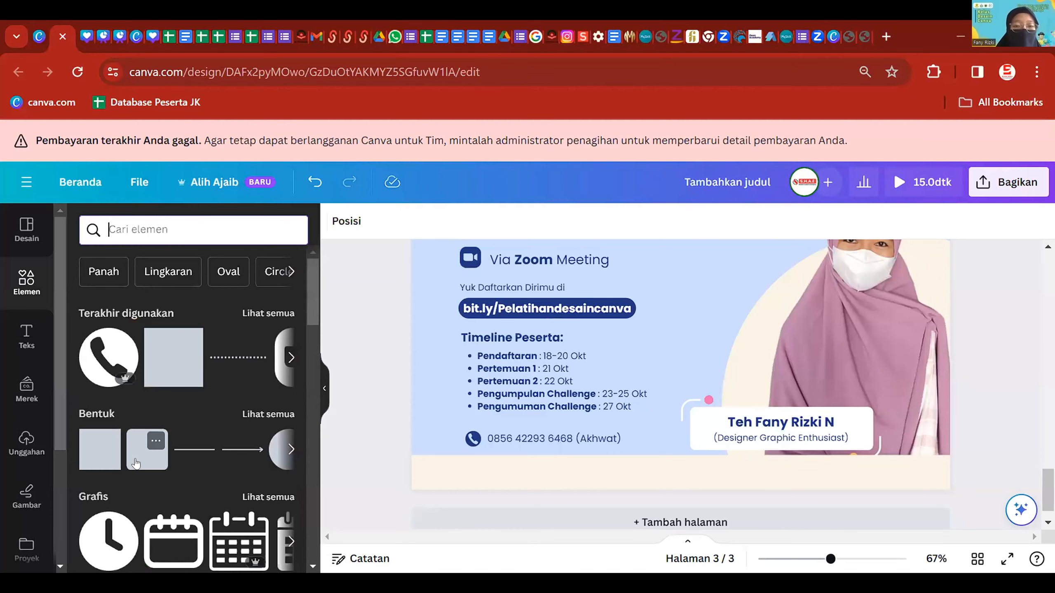
ctrl+scroll(734, 339, down, 5)
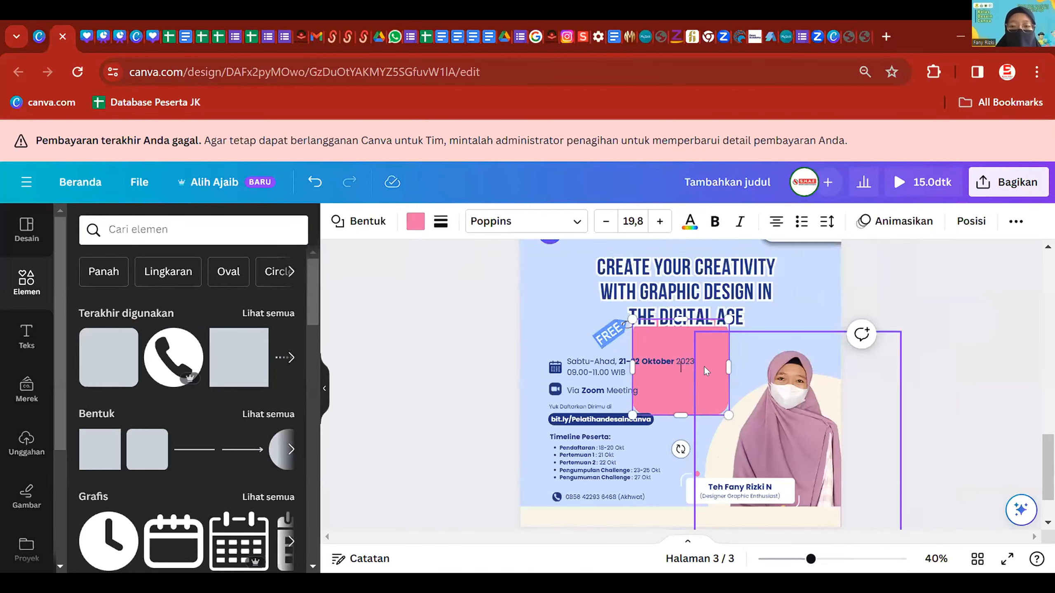
- Add a pink rounded square shape to page 3
click(706, 362)
drag(721, 352, 668, 487)
key(ctrl+z)
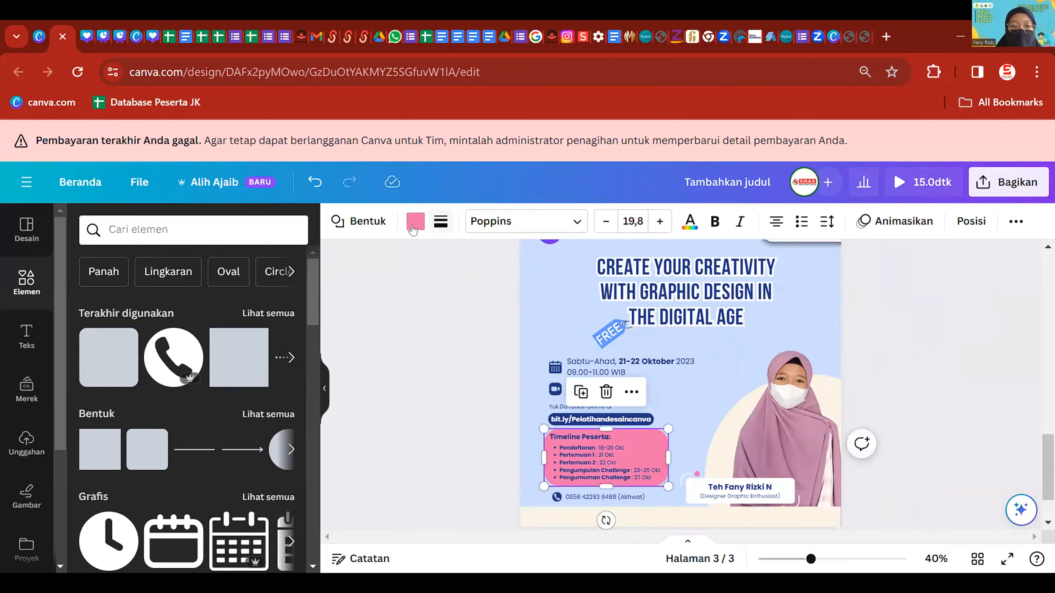
- Reduce the timeline box's corner rounding to about 22 and fill it cream #f9f4e6
click(441, 223)
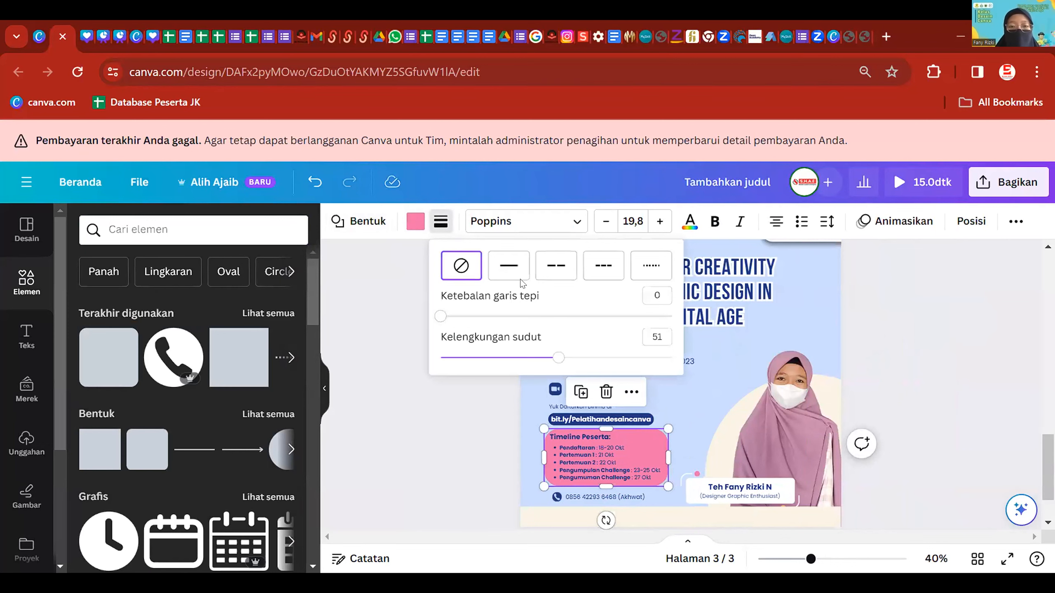
drag(553, 362, 490, 371)
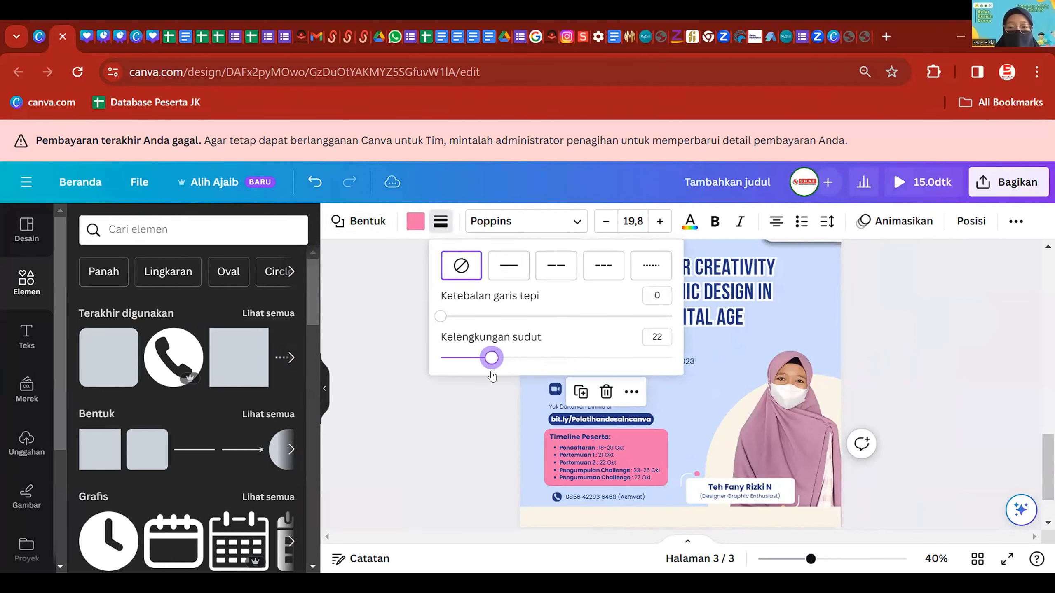
click(409, 222)
click(86, 347)
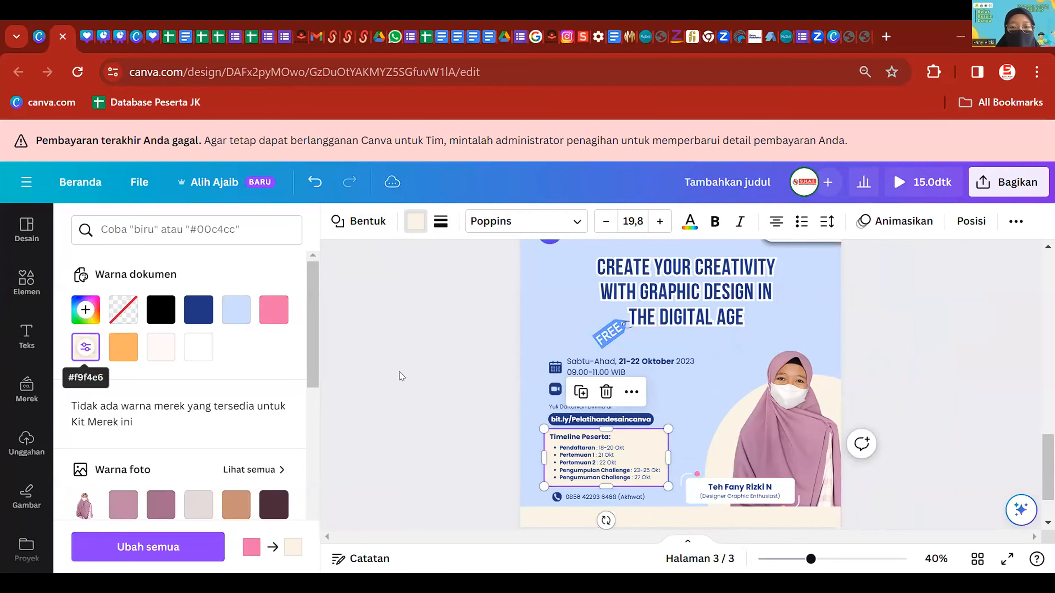
click(395, 346)
scroll(794, 365, down, 2)
scroll(841, 411, up, 1)
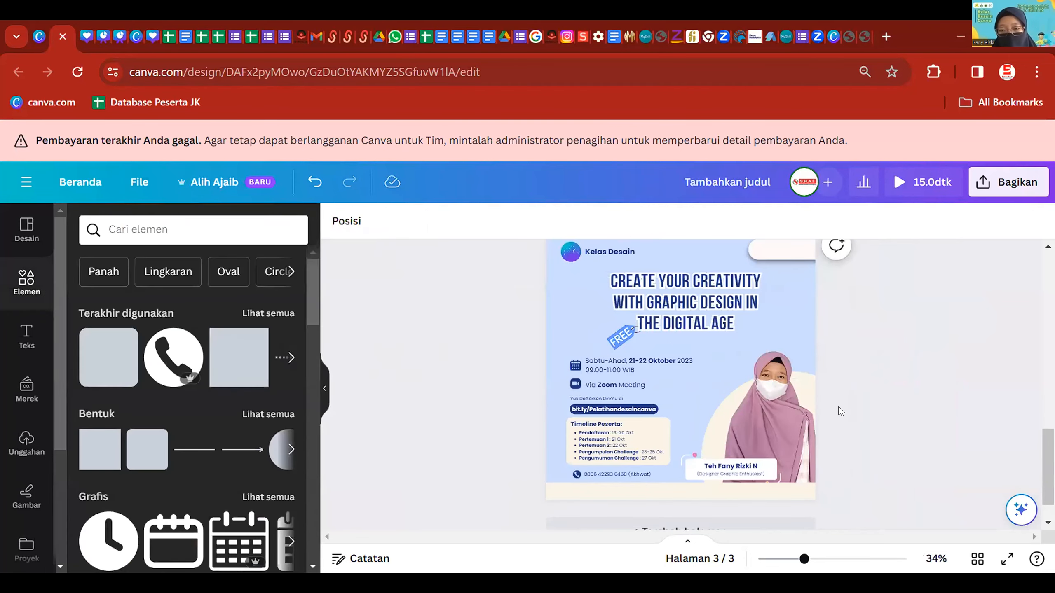
scroll(756, 393, up, 3)
- Enlarge the Yuk Daftarkan Dirimu di line and nudge it and the bit.ly link upward
click(519, 405)
scroll(398, 403, up, 3)
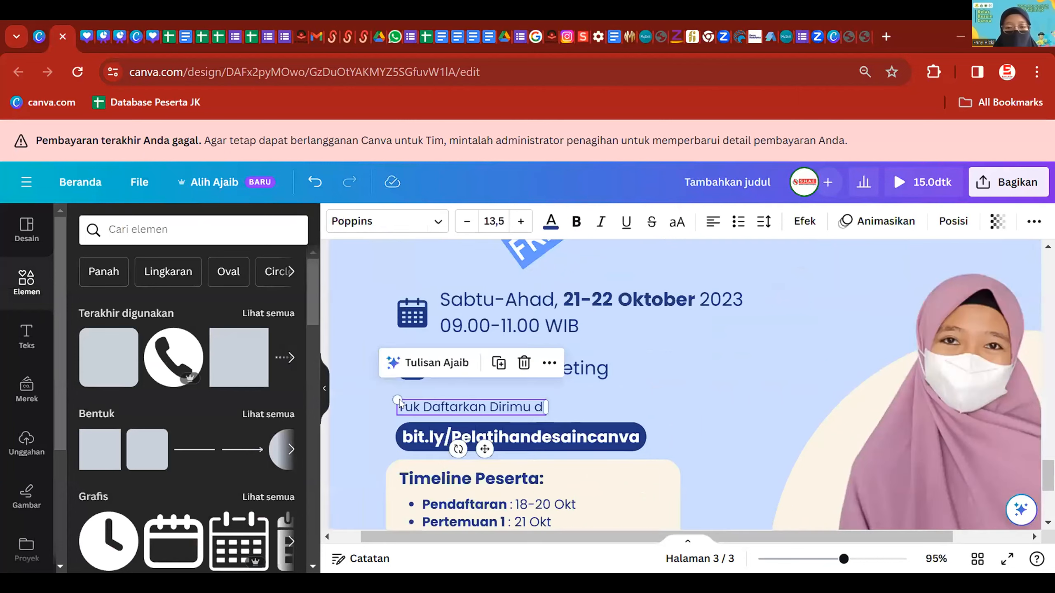
drag(392, 398, 380, 391)
drag(493, 401, 502, 399)
shift+click(575, 434)
drag(575, 434, 570, 430)
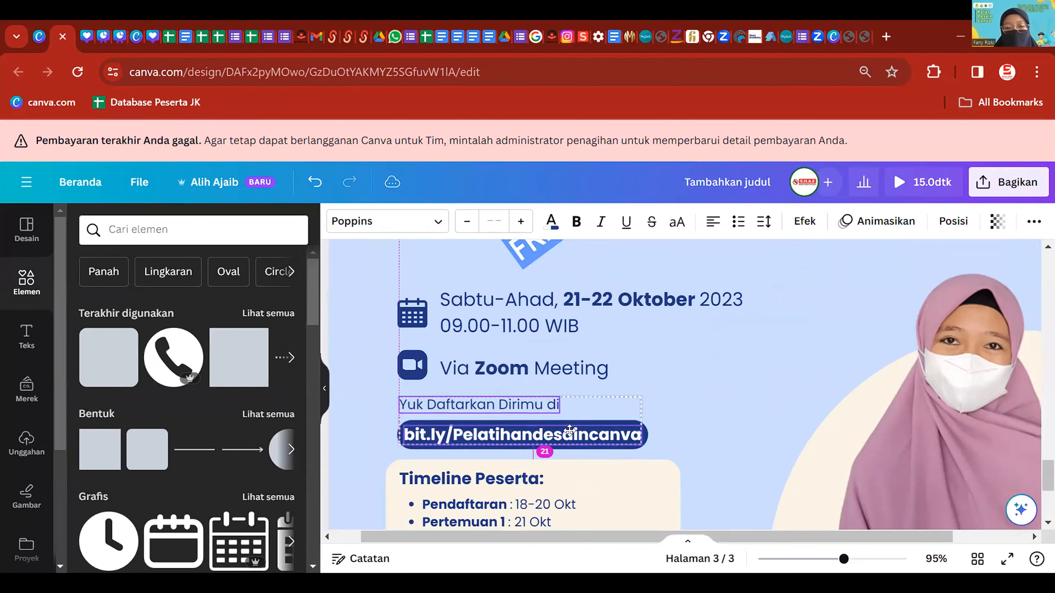
click(767, 376)
- Place the FREE tag beside the end of the title
scroll(767, 376, down, 4)
click(476, 385)
scroll(478, 384, down, 2)
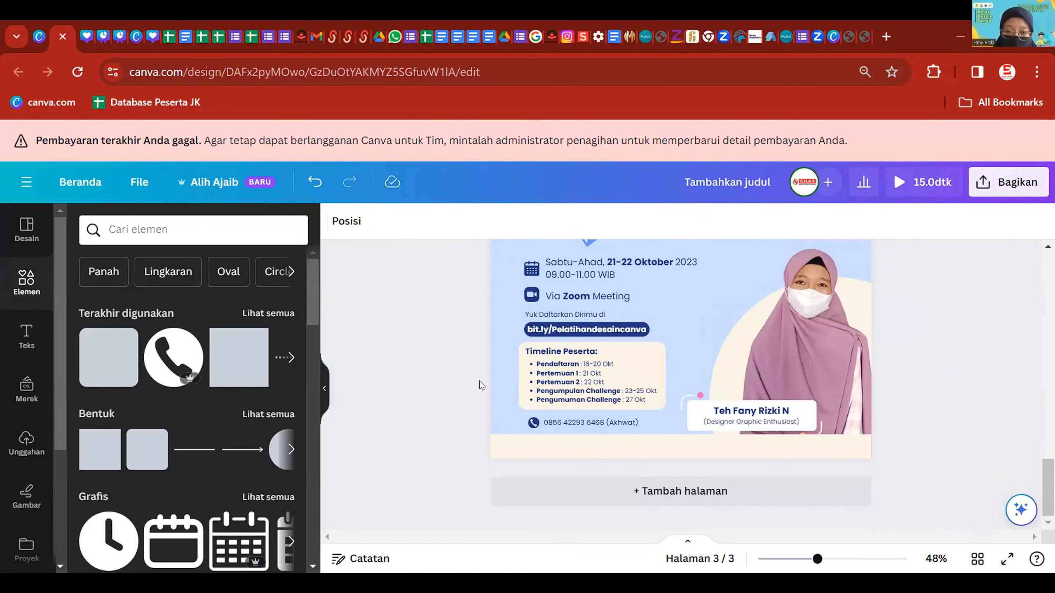
scroll(476, 372, down, 1)
scroll(471, 362, up, 1)
scroll(598, 348, up, 1)
drag(598, 348, 770, 313)
mouse_move(570, 285)
mouse_down()
mouse_move(552, 283)
mouse_move(560, 291)
mouse_up()
- Raise the whole event-details block slightly
scroll(414, 331, down, 1)
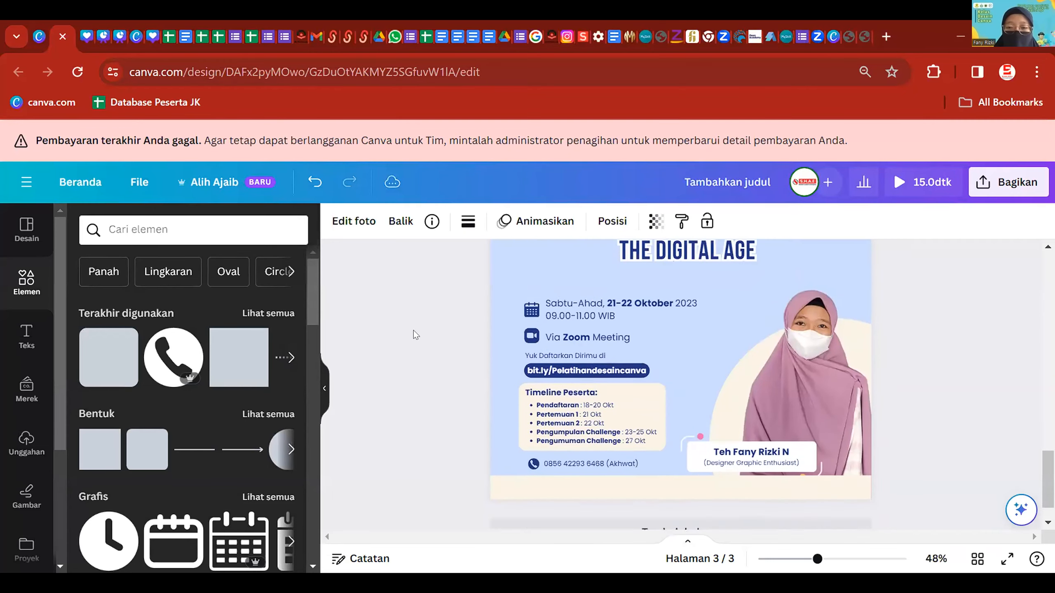
drag(439, 292, 633, 462)
drag(583, 304, 578, 285)
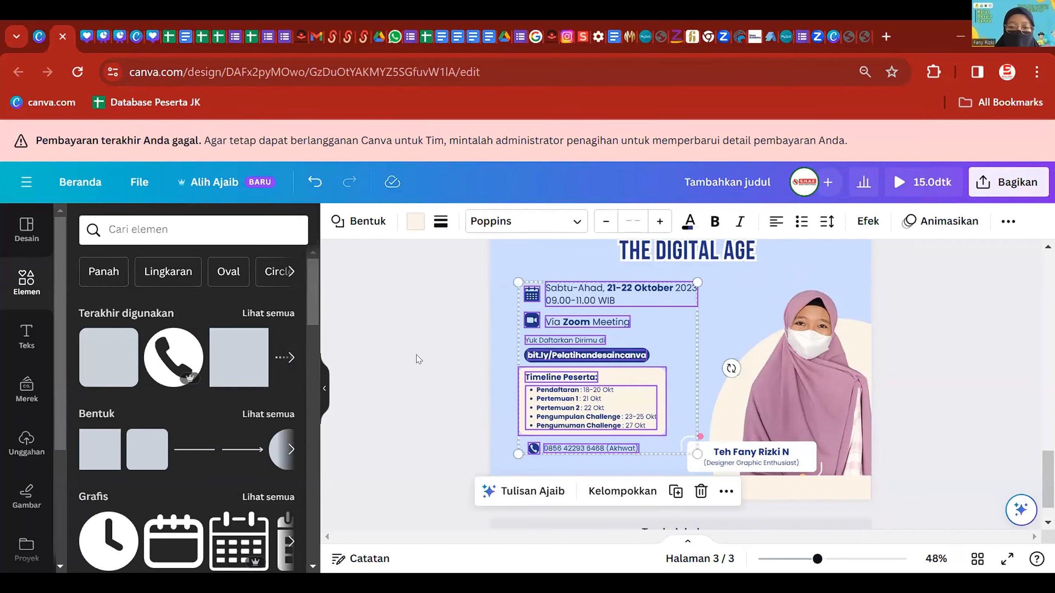
click(416, 354)
- Move the phone icon and number line down a little
scroll(527, 440, up, 1)
drag(440, 447, 539, 447)
drag(544, 448, 544, 456)
click(340, 470)
scroll(457, 463, up, 2)
click(573, 444)
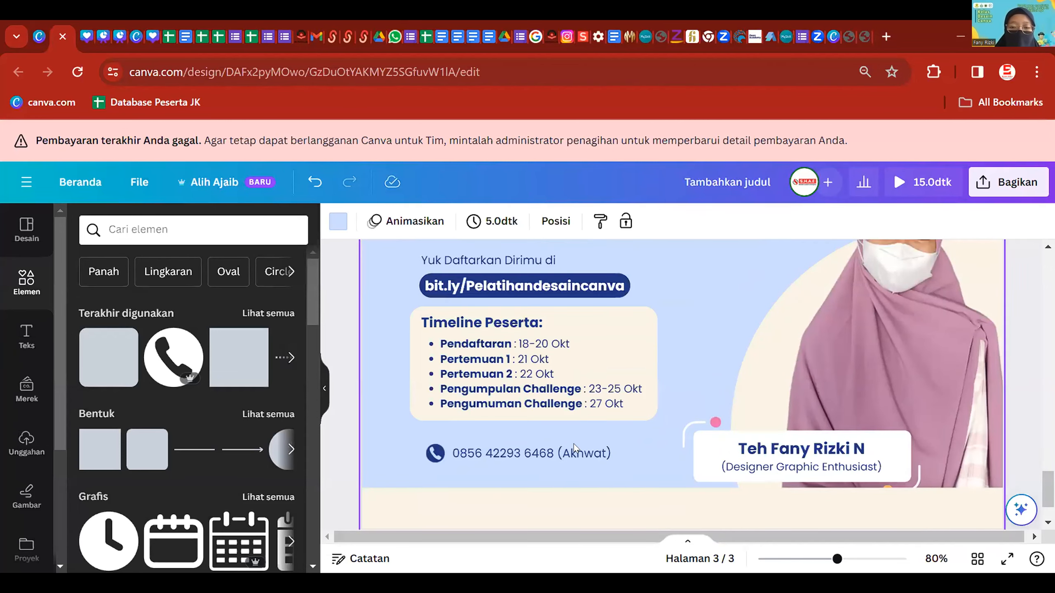
- Duplicate the phone-number line and change its 'Akhwat' label to 'Ikhwan'
click(581, 452)
key(ctrl+c)
key(ctrl+v)
mouse_move(583, 453)
mouse_down()
mouse_move(585, 462)
mouse_move(579, 445)
mouse_move(583, 471)
mouse_up()
key(ctrl+z)
double_click(581, 471)
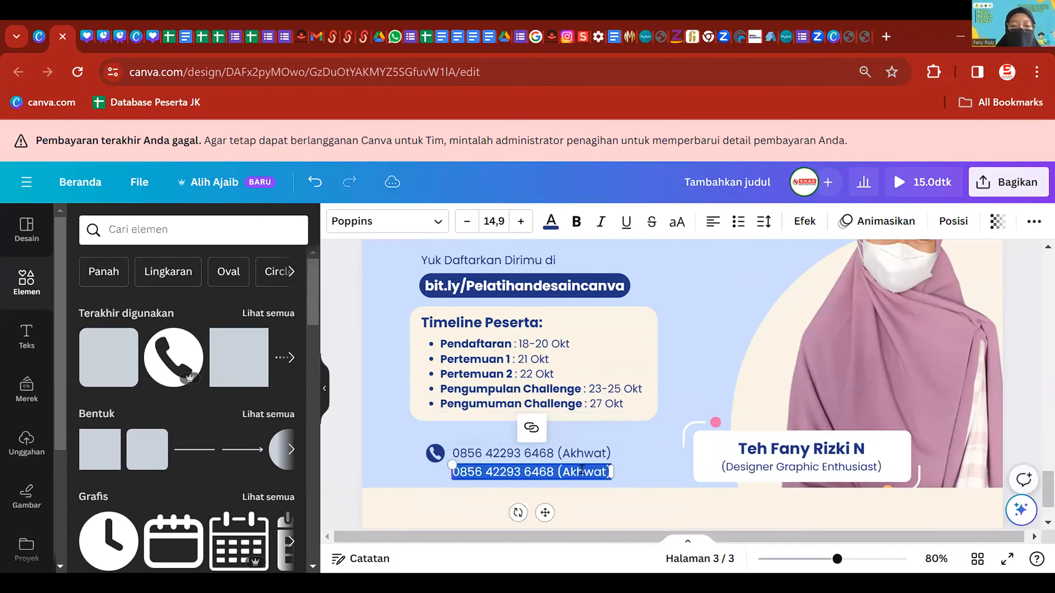
click(569, 468)
text(Ikhwan)
click(733, 414)
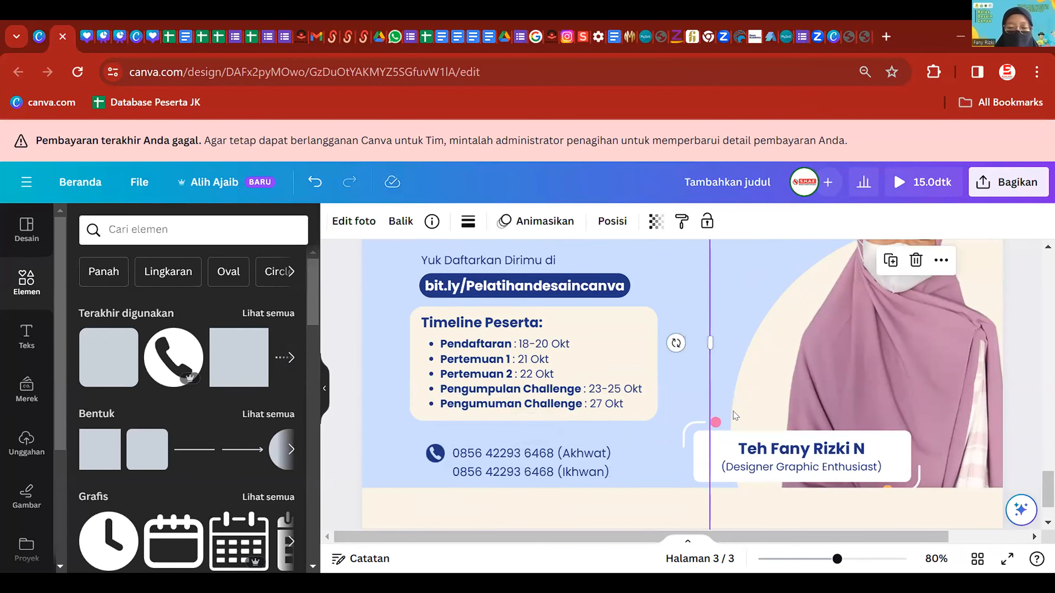
- Align the Ikhwan line with the Akhwat line and reposition the Timeline Peserta box
scroll(566, 446, up, 2)
click(514, 477)
shift+click(512, 453)
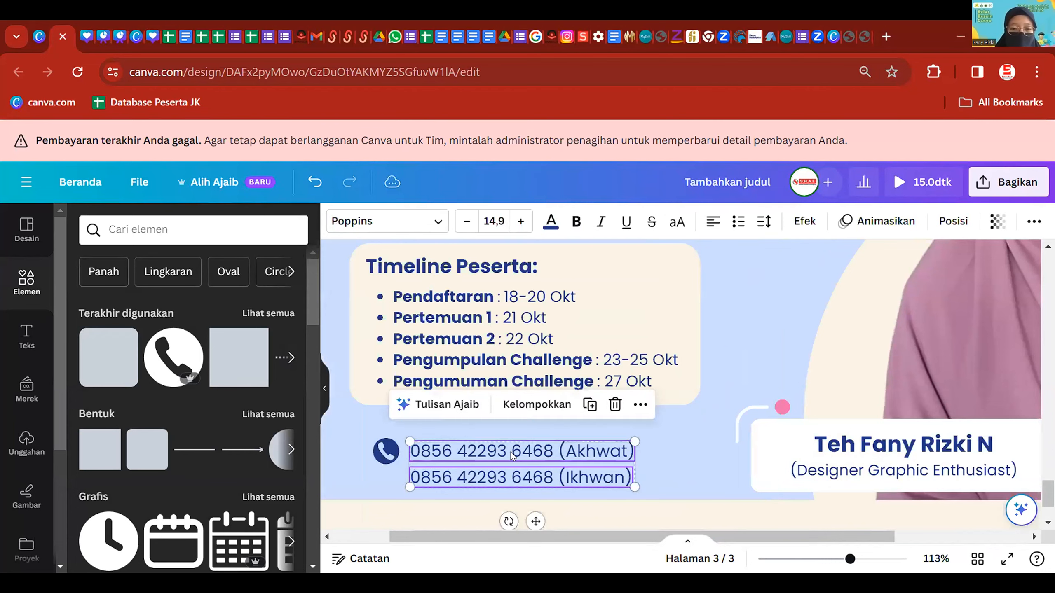
drag(512, 454, 512, 451)
click(694, 455)
scroll(694, 454, down, 5)
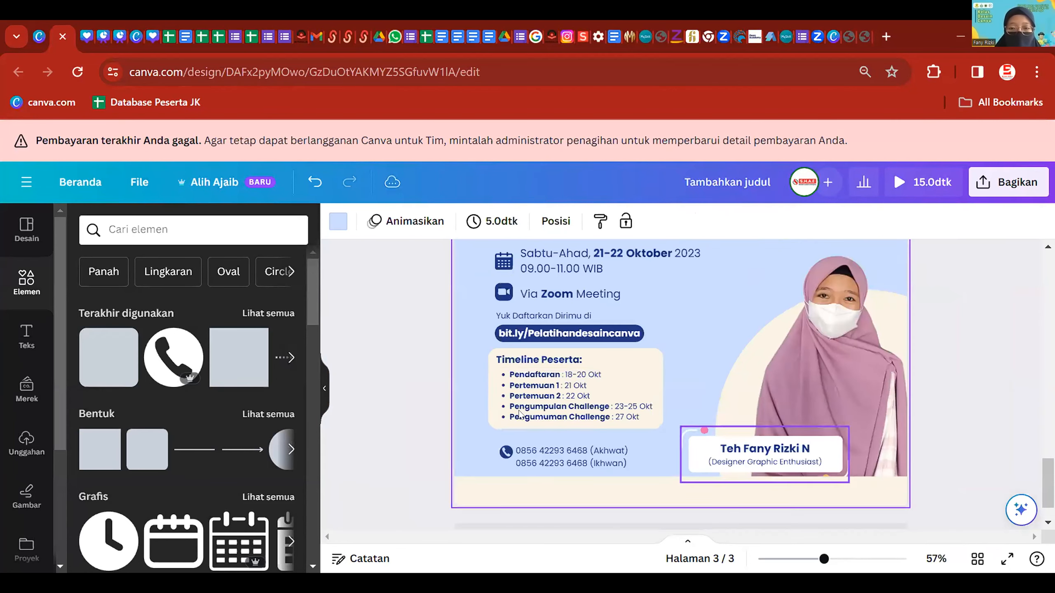
scroll(444, 393, up, 2)
drag(402, 360, 572, 383)
- Recolour the strip along page 3's bottom edge to navy
click(460, 383)
scroll(687, 349, down, 3)
scroll(962, 381, up, 1)
scroll(869, 442, down, 2)
click(803, 453)
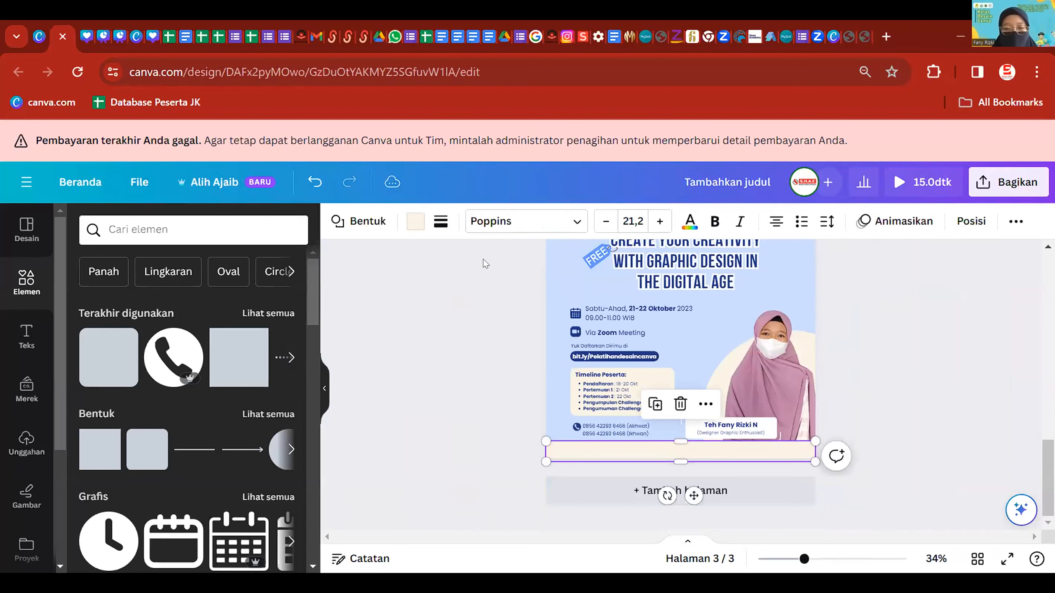
click(416, 221)
click(199, 346)
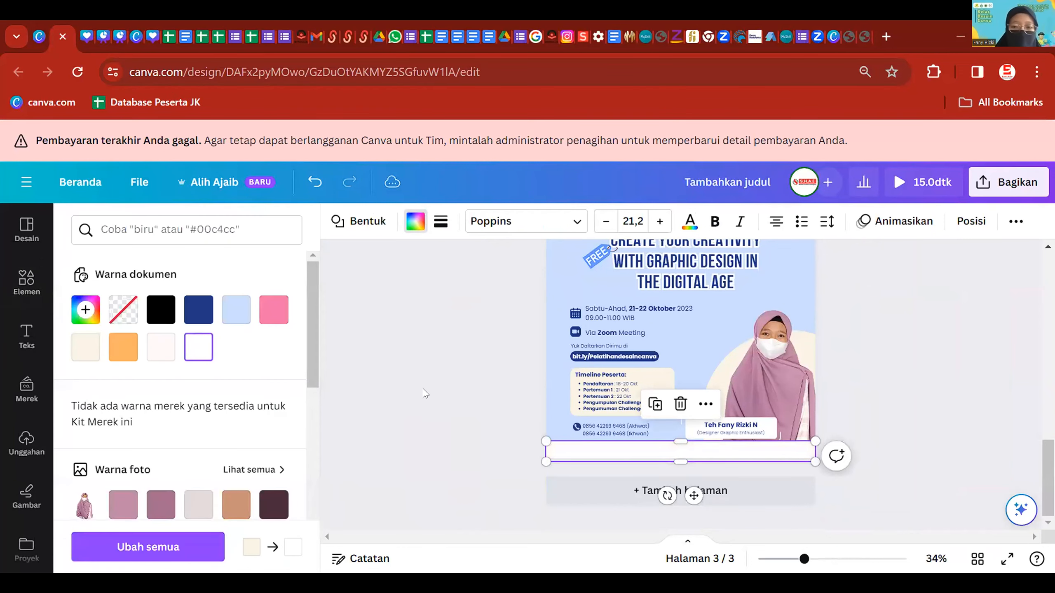
key(Escape)
click(415, 221)
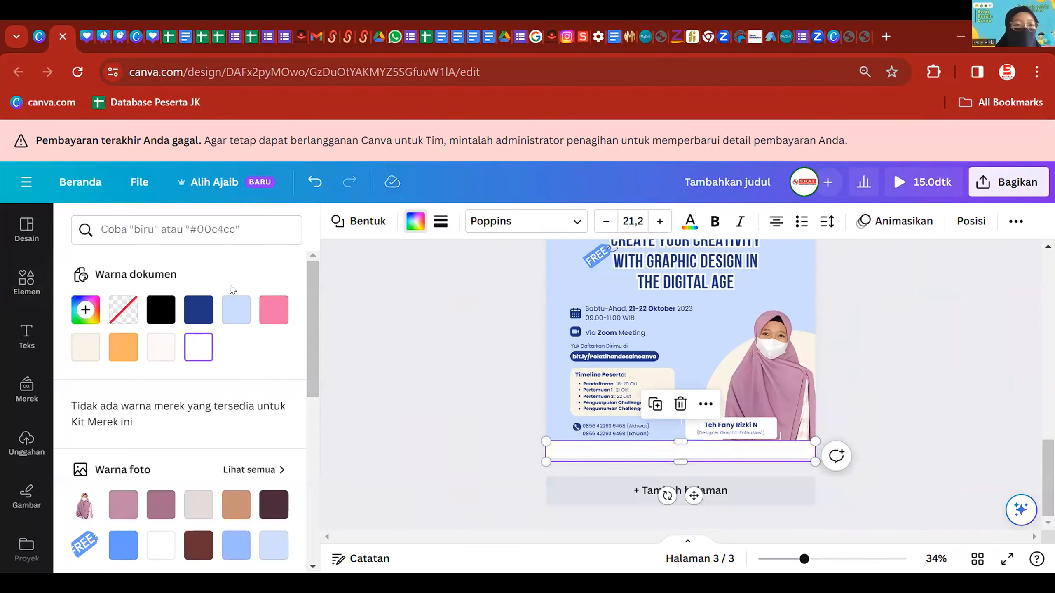
click(198, 306)
click(438, 377)
- Make the name label slightly smaller and review the pages
scroll(821, 418, down, 1)
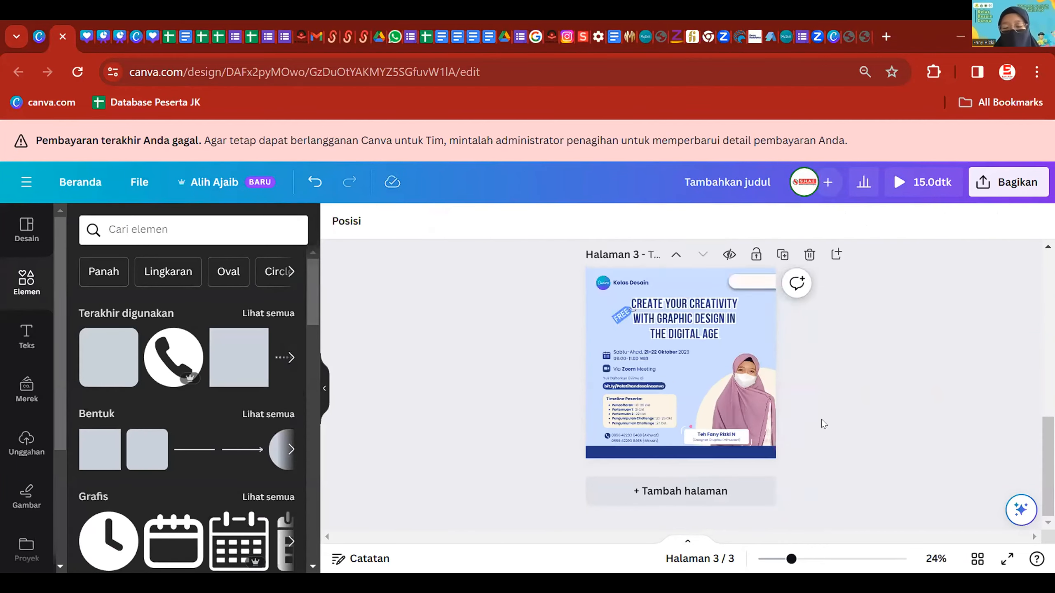
scroll(820, 420, up, 2)
drag(817, 453, 786, 434)
click(995, 292)
scroll(995, 292, down, 1)
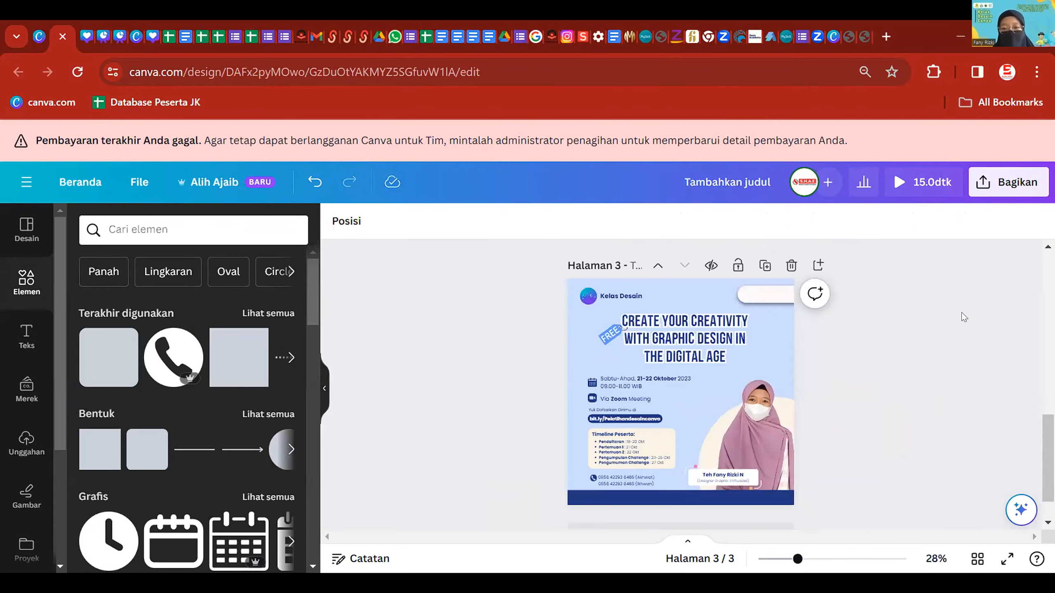
scroll(874, 306, down, 1)
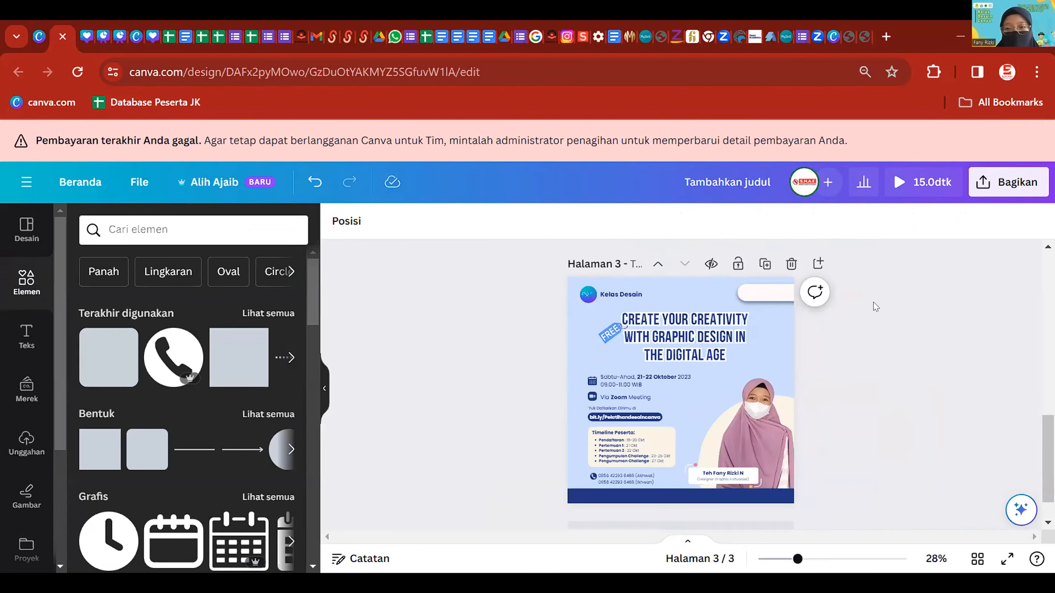
scroll(873, 305, up, 5)
scroll(871, 318, up, 5)
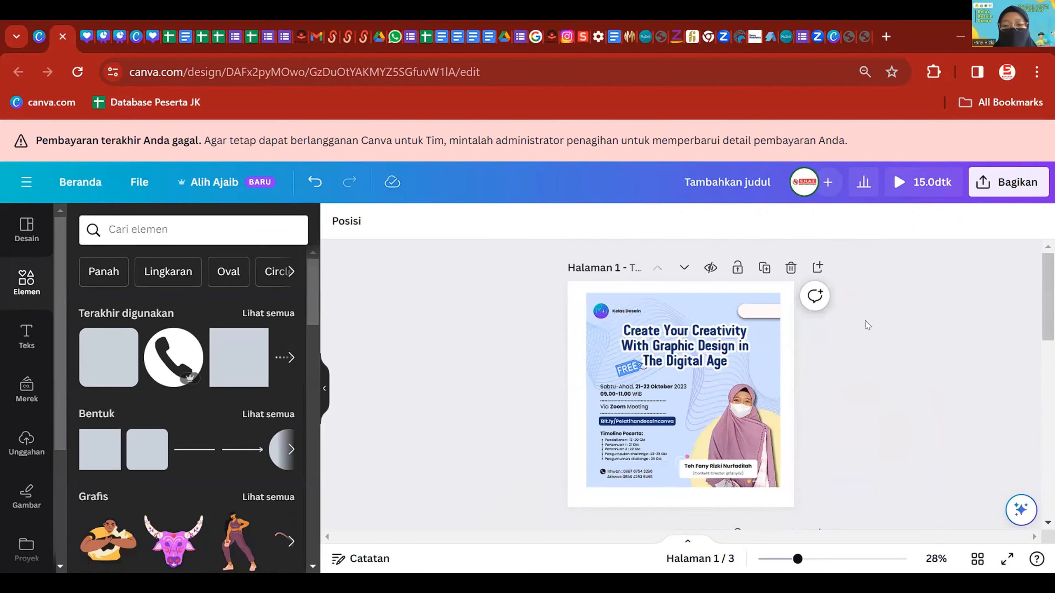
scroll(834, 426, down, 10)
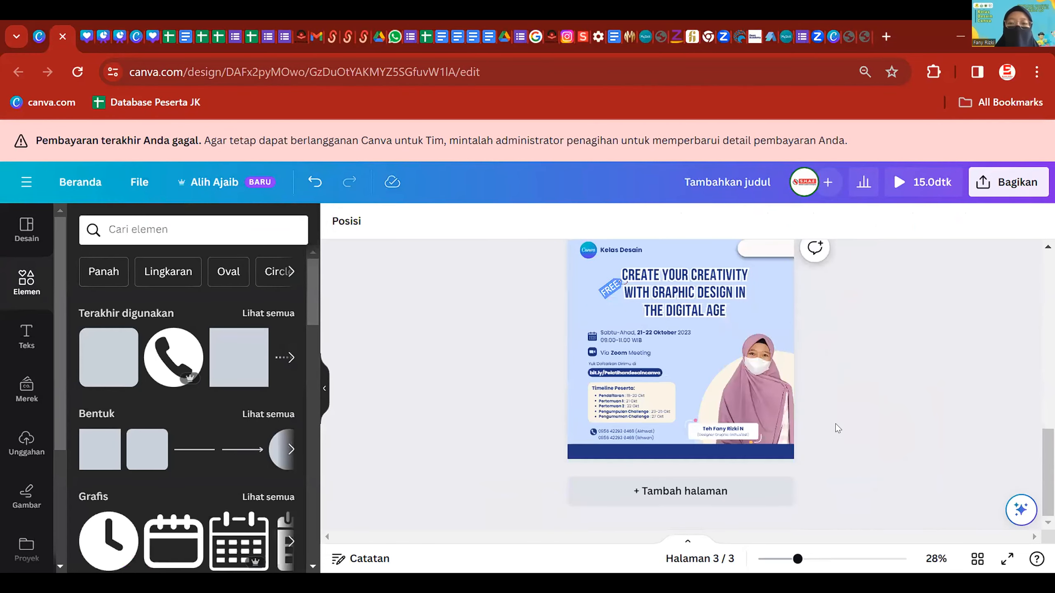
- Add the 3D wavy line element from the recently used elements
click(157, 224)
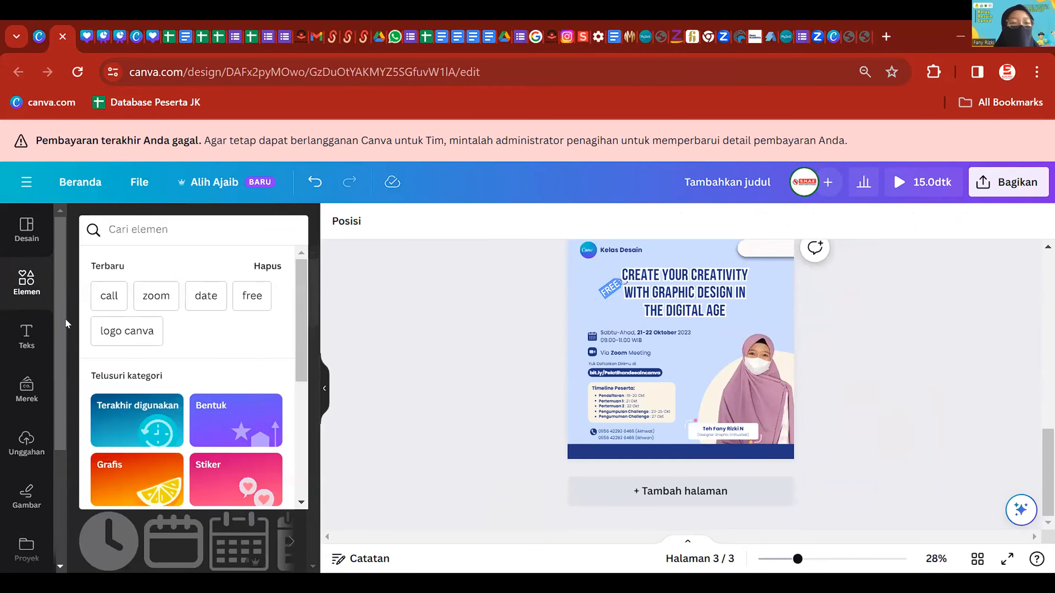
click(24, 277)
click(263, 314)
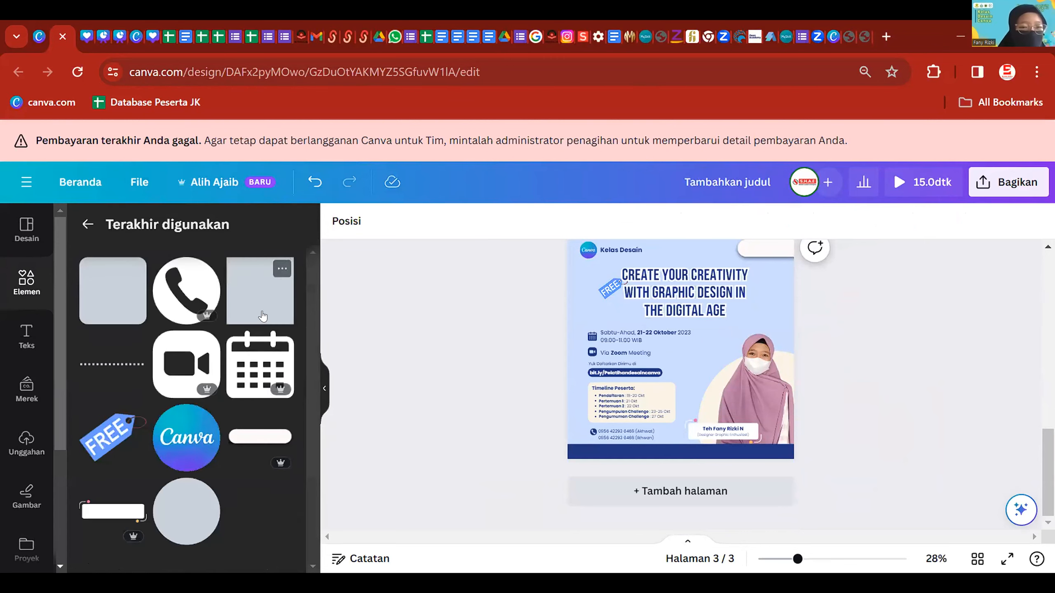
scroll(247, 369, down, 10)
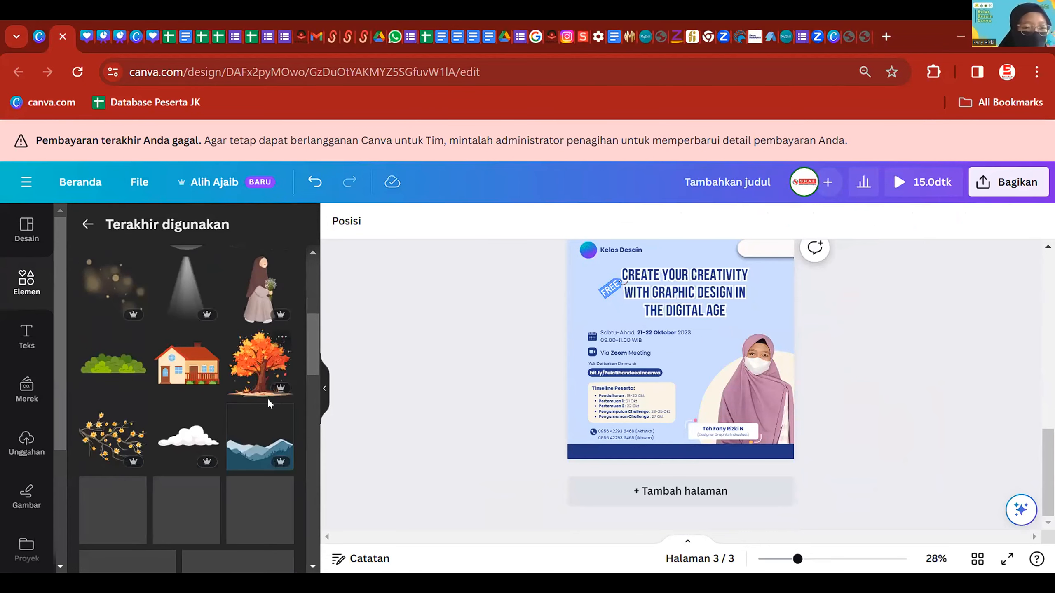
scroll(230, 346, down, 10)
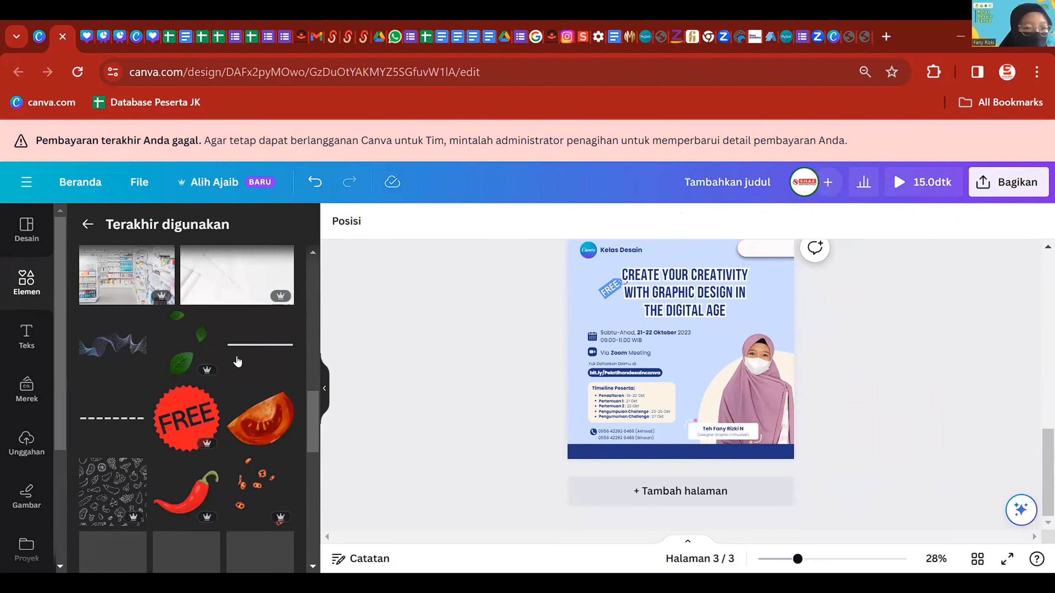
click(138, 351)
click(135, 324)
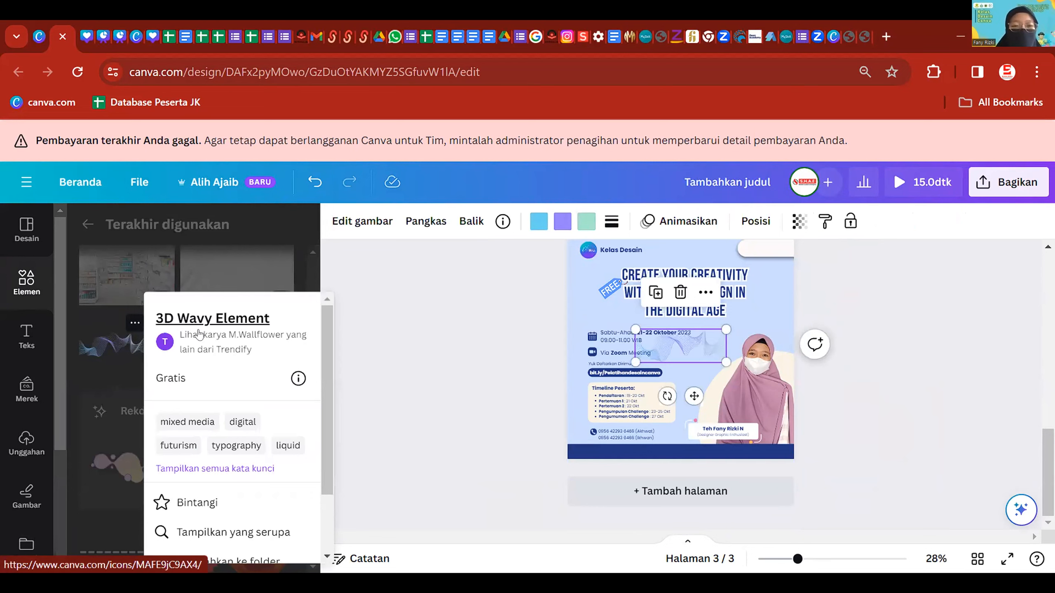
click(450, 377)
- Enlarge the wavy element, move it up-left behind the title and tilt it
click(706, 350)
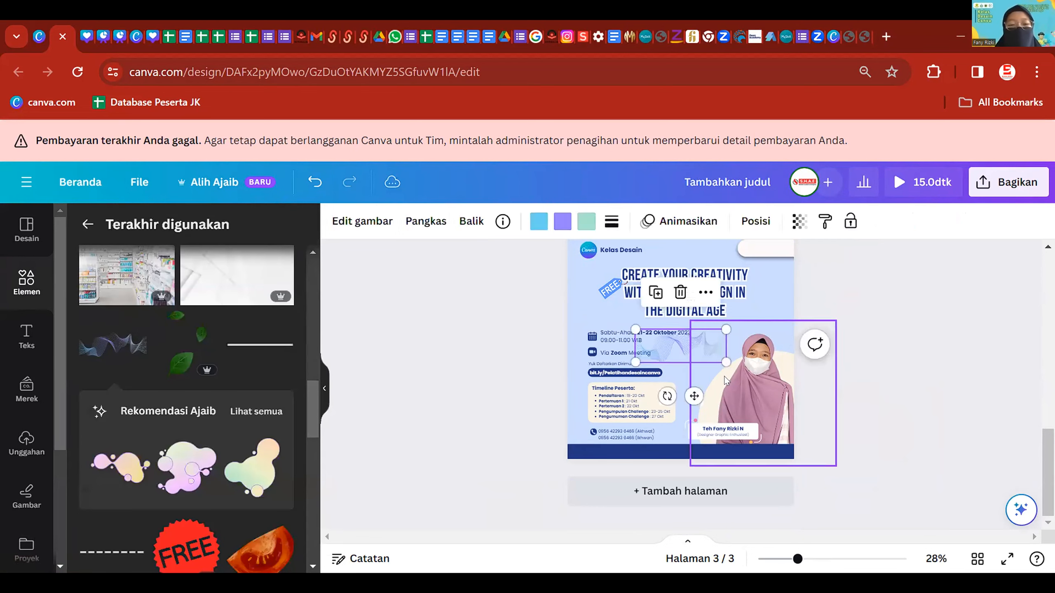
drag(726, 362, 982, 492)
mouse_move(761, 402)
mouse_down()
mouse_move(657, 327)
mouse_move(656, 341)
mouse_up()
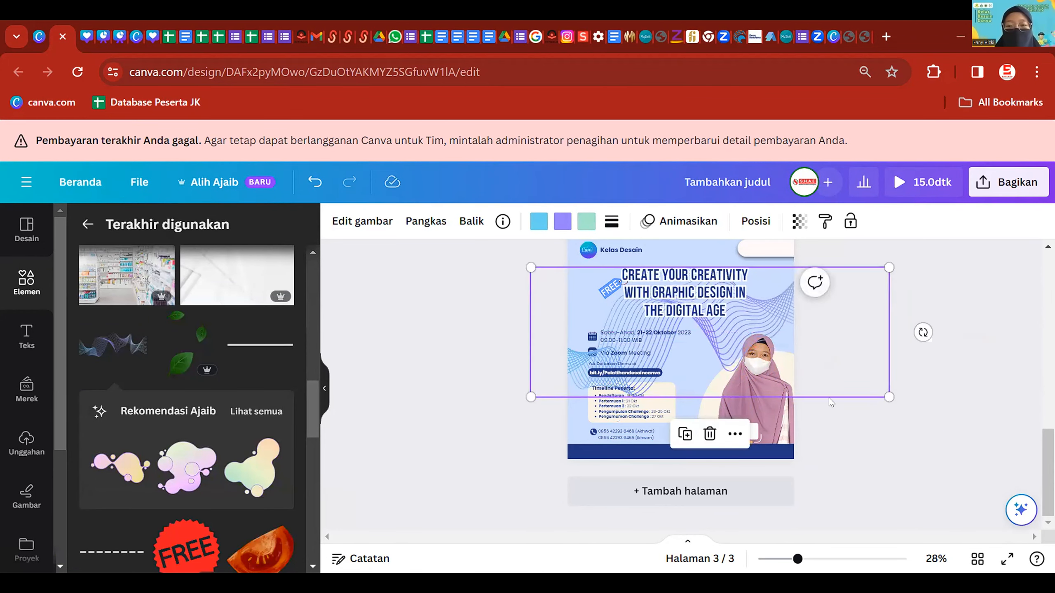
drag(922, 332, 911, 258)
drag(760, 307, 756, 304)
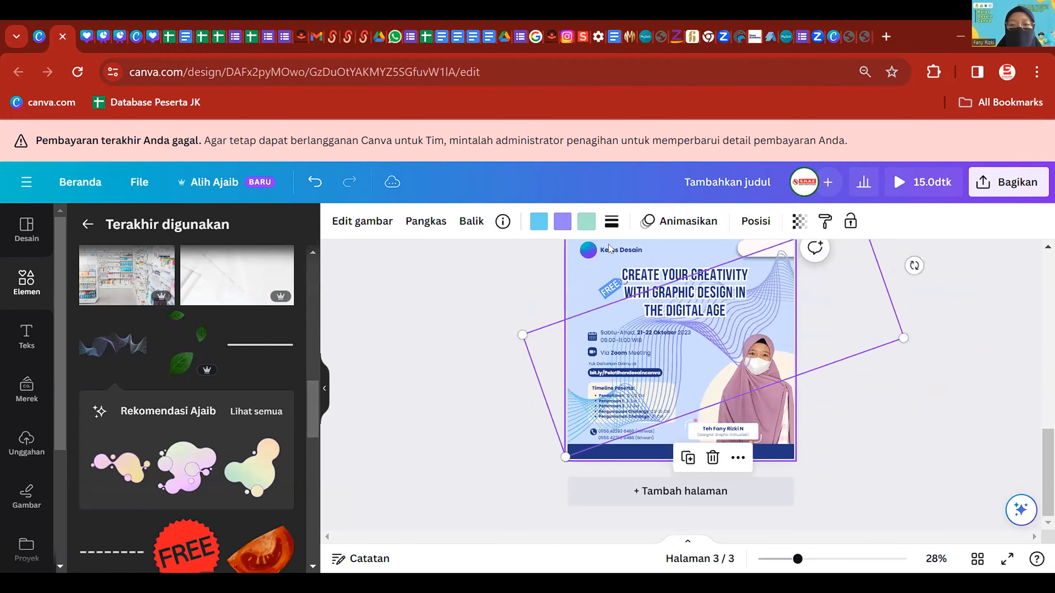
- Set the wavy line graphic's transparency to 31
click(755, 222)
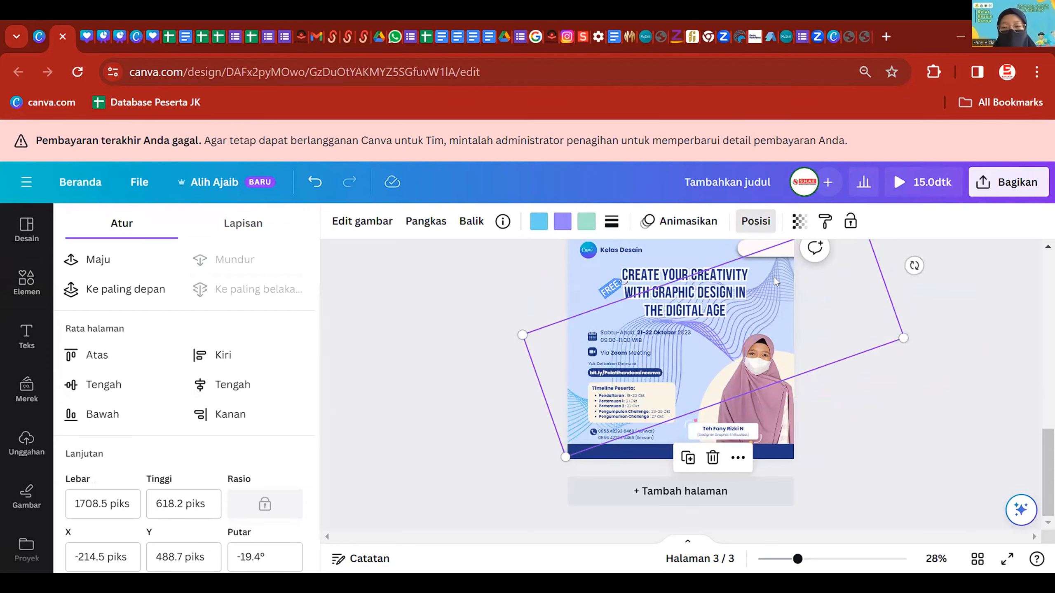
scroll(731, 322, up, 2)
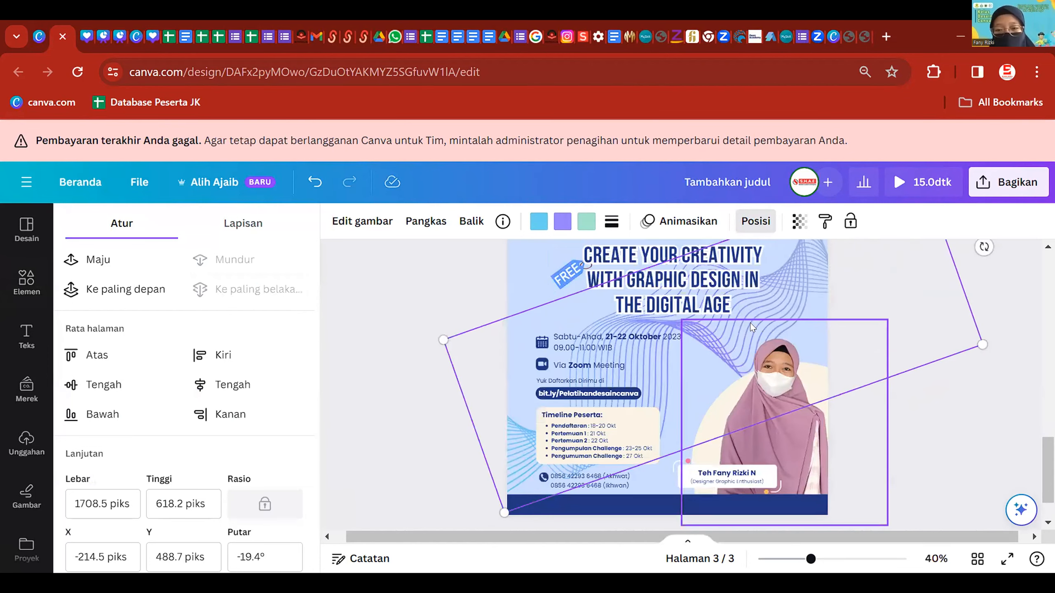
click(797, 222)
drag(797, 280, 700, 290)
scroll(747, 346, down, 2)
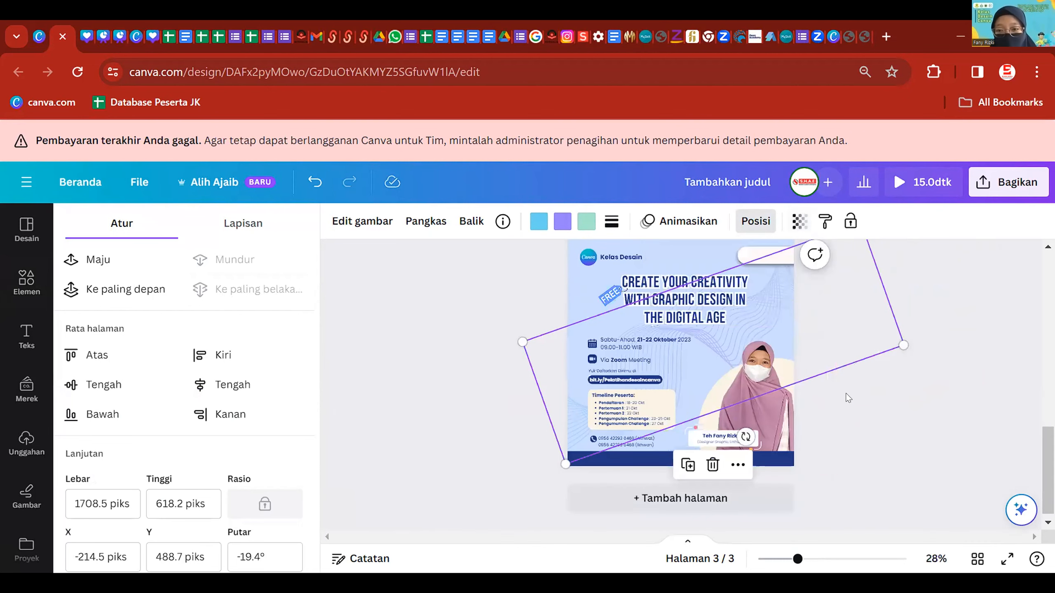
click(943, 288)
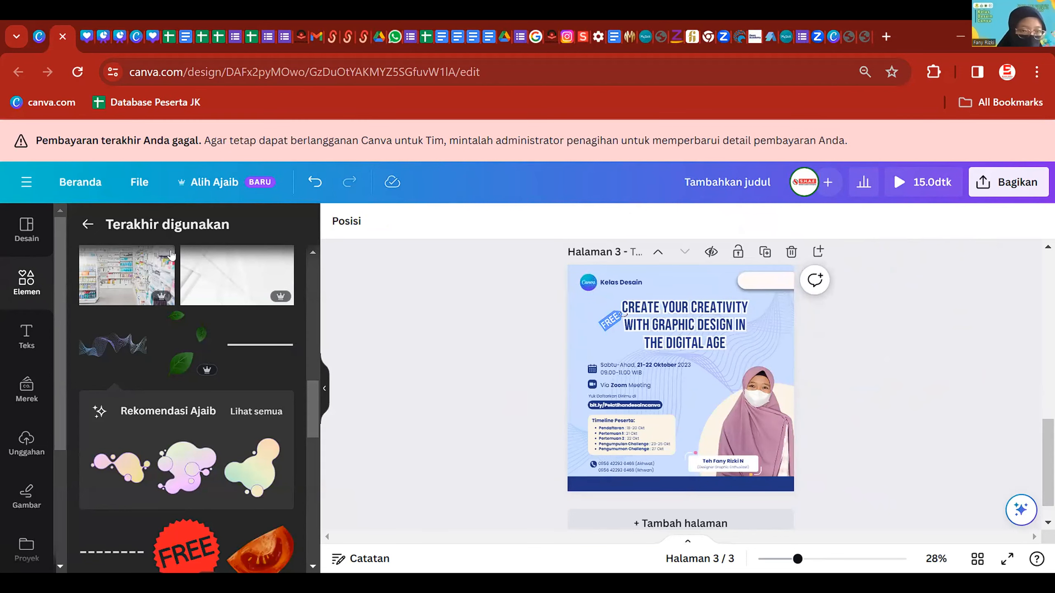
- Search Elements for 'daun' and add a green leaf graphic
click(87, 226)
click(130, 230)
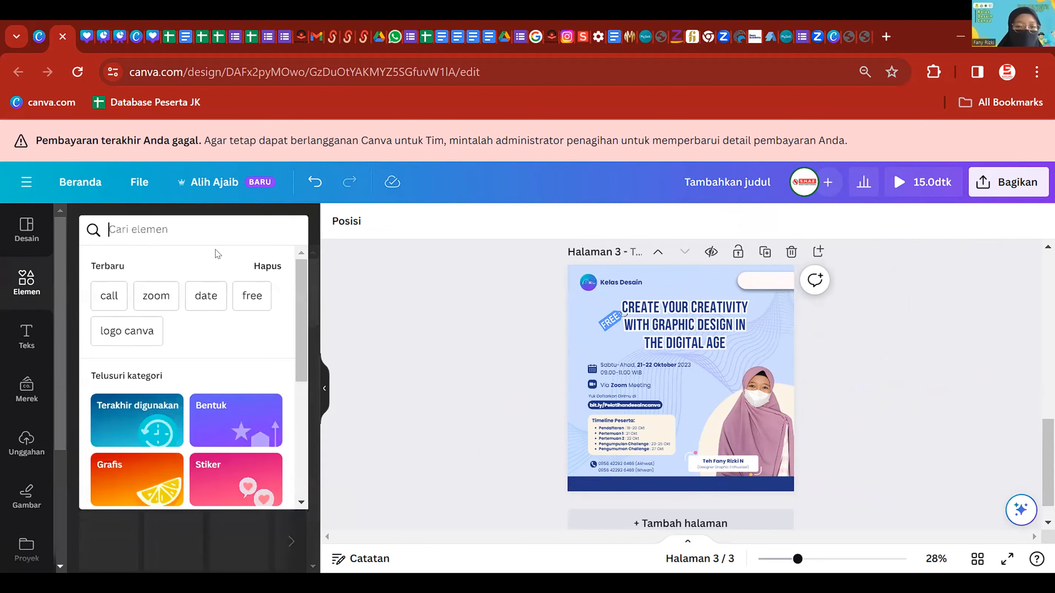
text(daun)
key(Return)
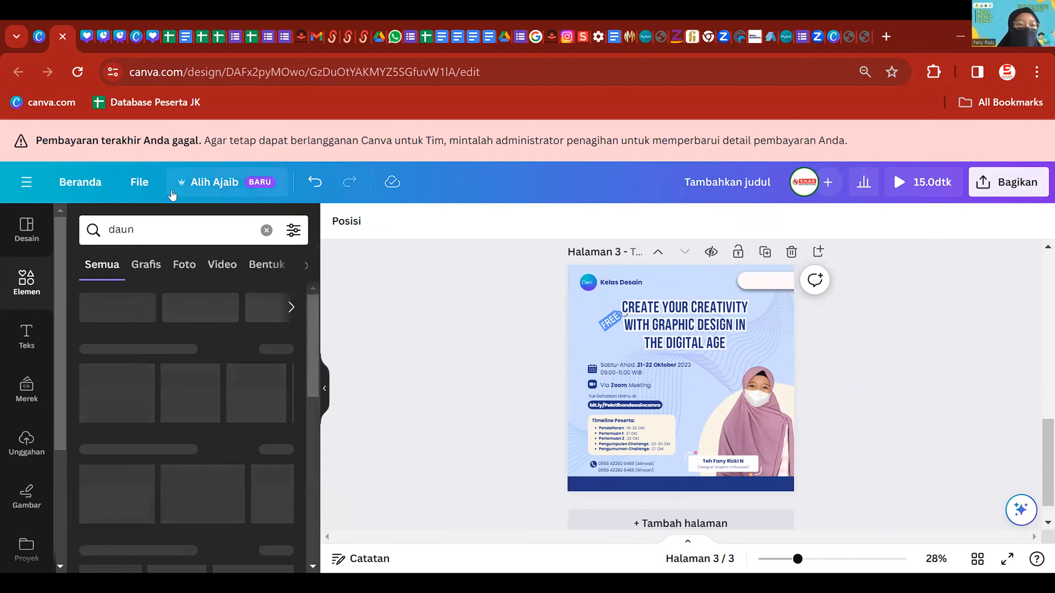
click(108, 391)
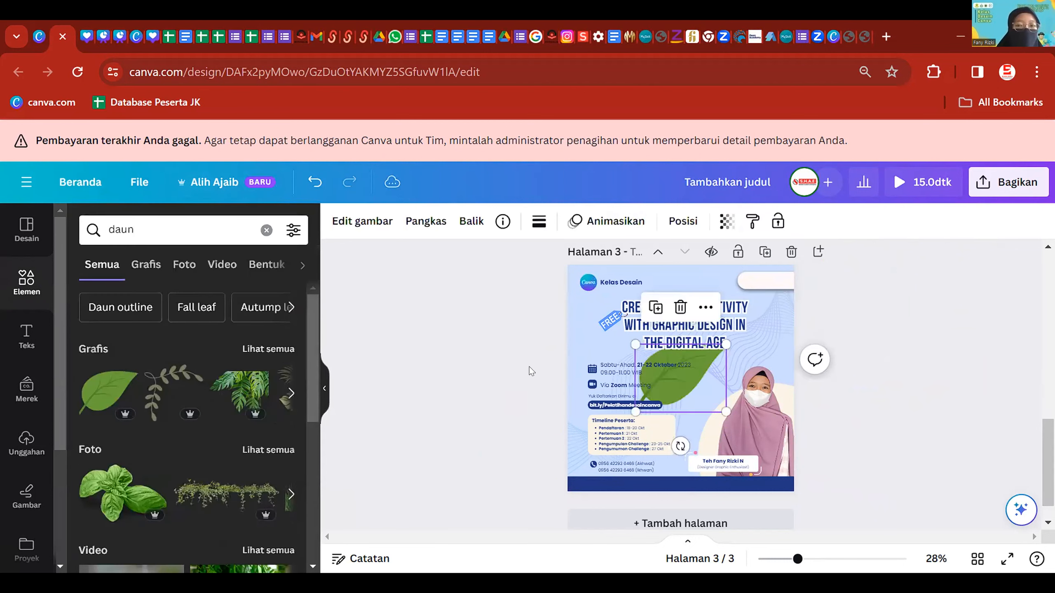
- Shrink the leaf and place it beside the presenter's photo
drag(689, 381, 733, 415)
drag(771, 445, 711, 412)
scroll(696, 381, up, 5)
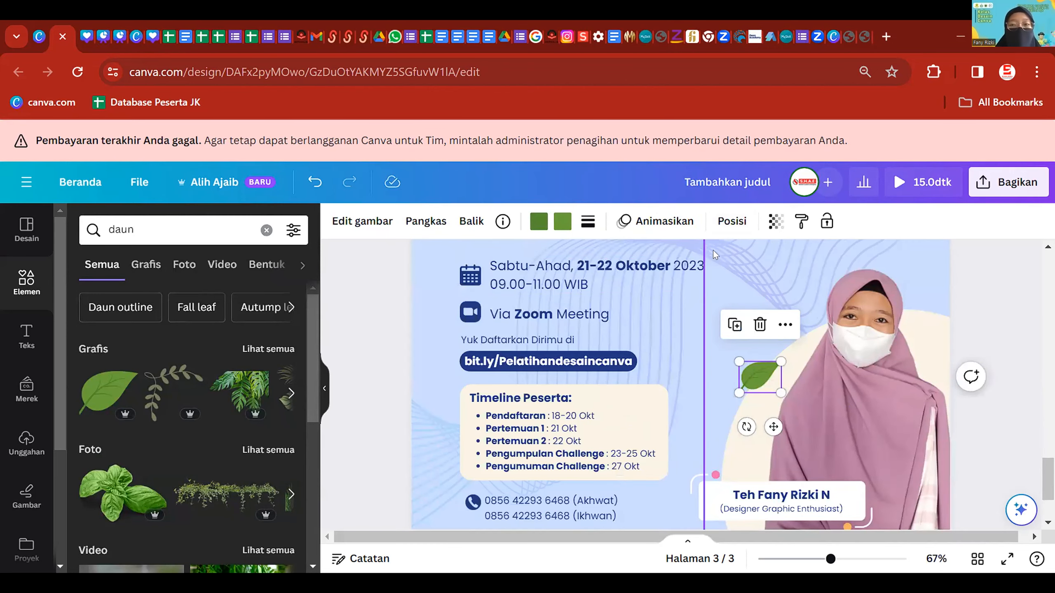
click(356, 220)
scroll(181, 431, down, 3)
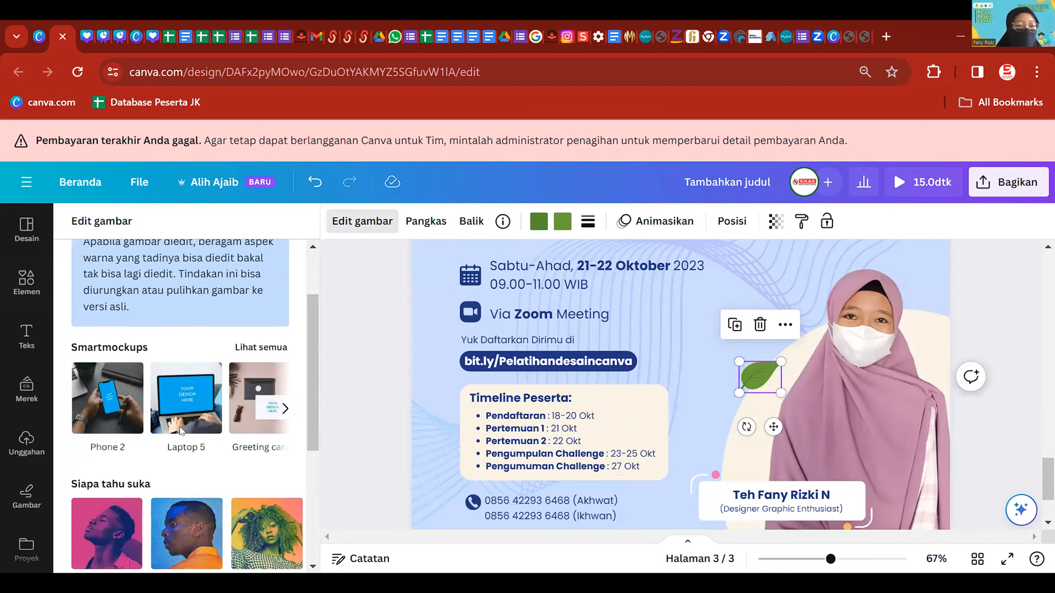
scroll(181, 431, down, 2)
scroll(180, 433, up, 4)
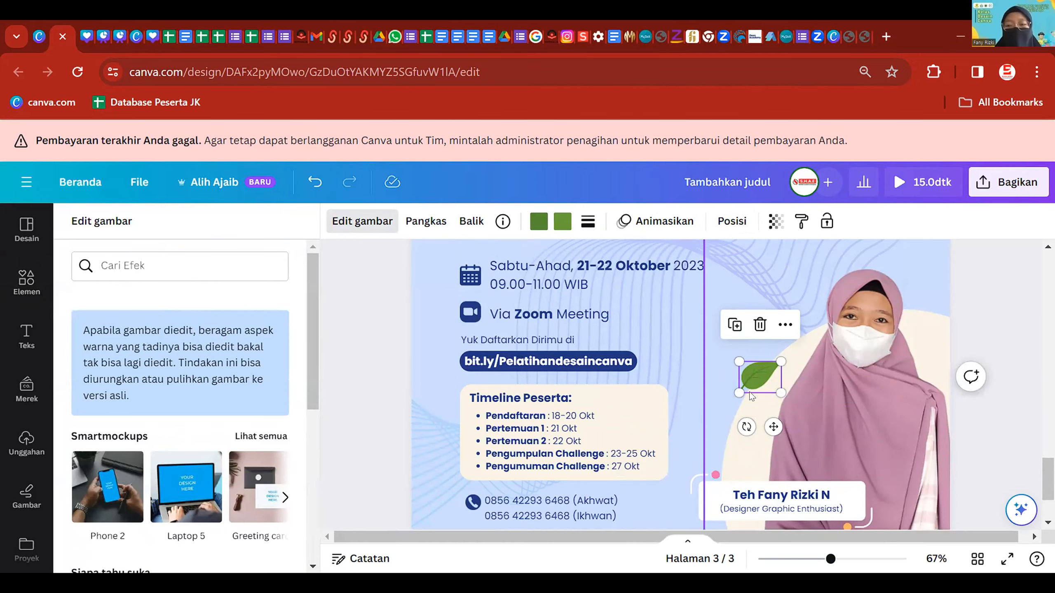
drag(760, 378, 757, 371)
- Place a copy of the leaf at the page's left edge, tilted -45°
scroll(137, 308, down, 2)
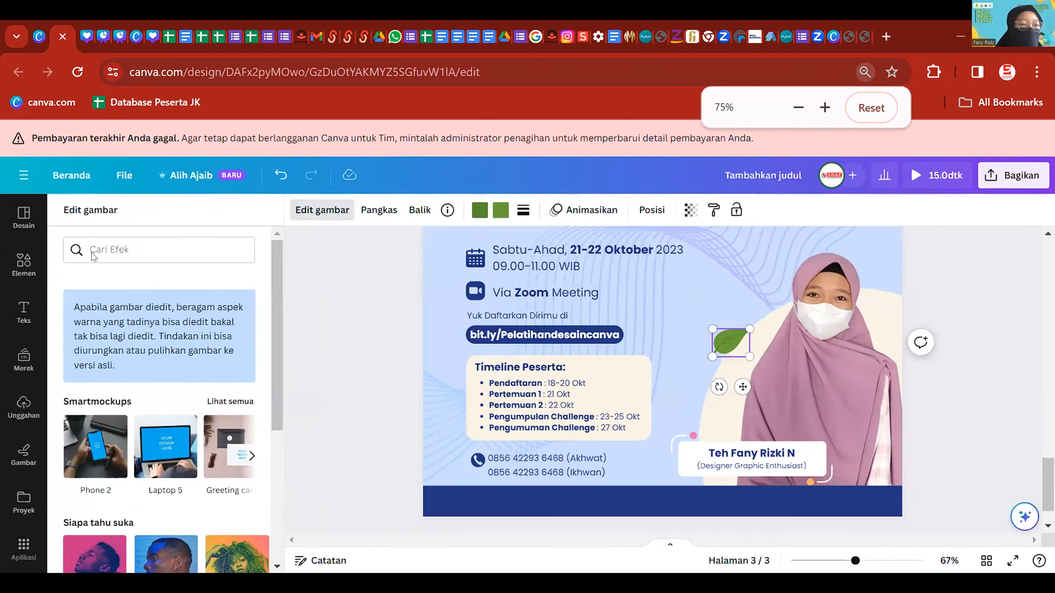
scroll(230, 303, up, 2)
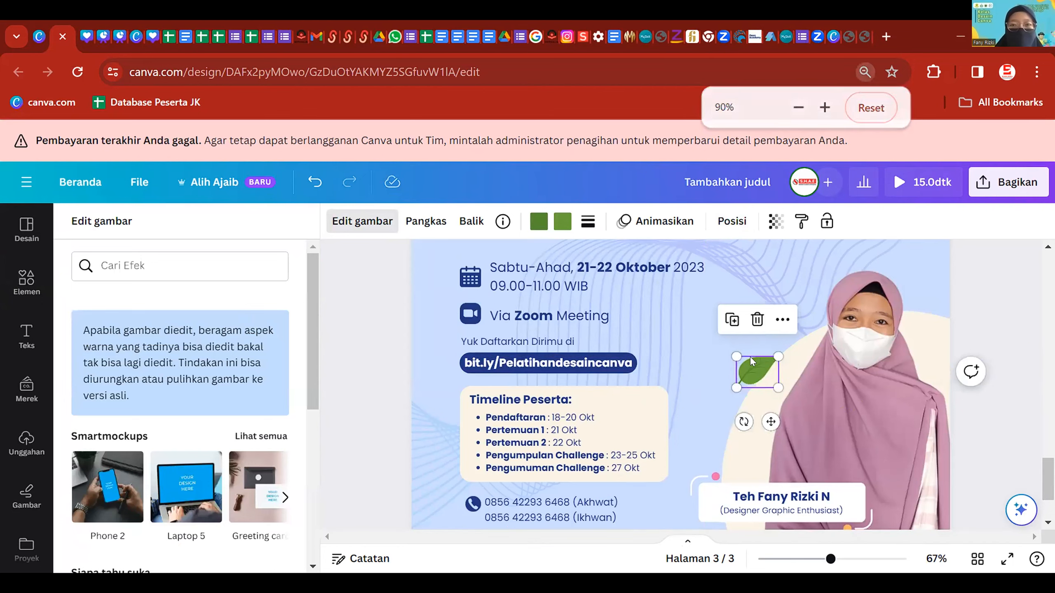
scroll(759, 361, down, 3)
scroll(851, 396, down, 3)
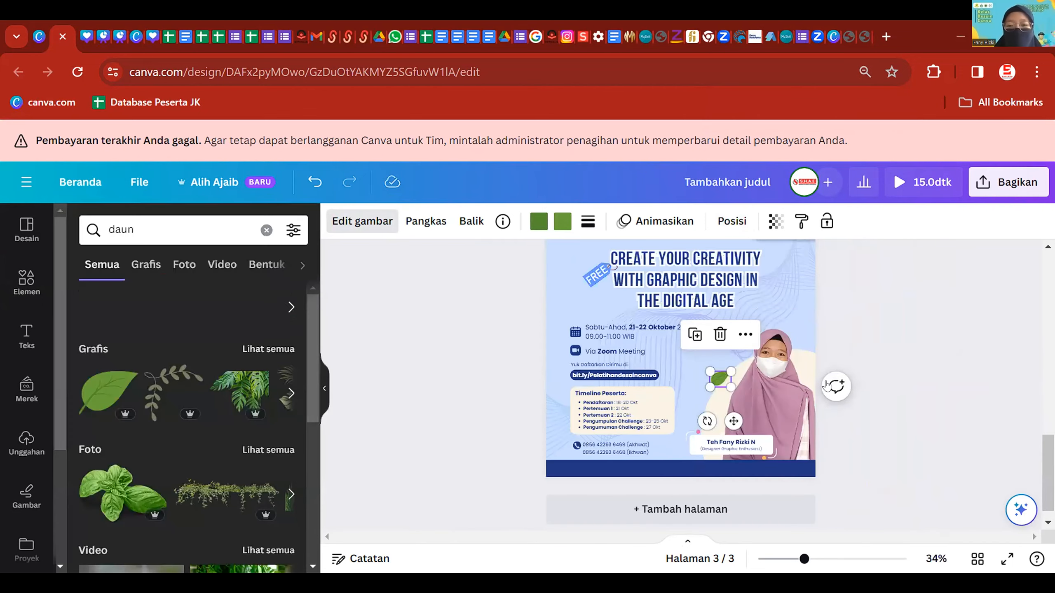
scroll(723, 381, up, 1)
click(719, 382)
drag(724, 391, 555, 311)
drag(543, 349, 610, 331)
- Add a large leaf photo from the photo results
click(498, 339)
scroll(199, 386, down, 2)
scroll(220, 393, up, 2)
click(268, 448)
scroll(267, 442, down, 6)
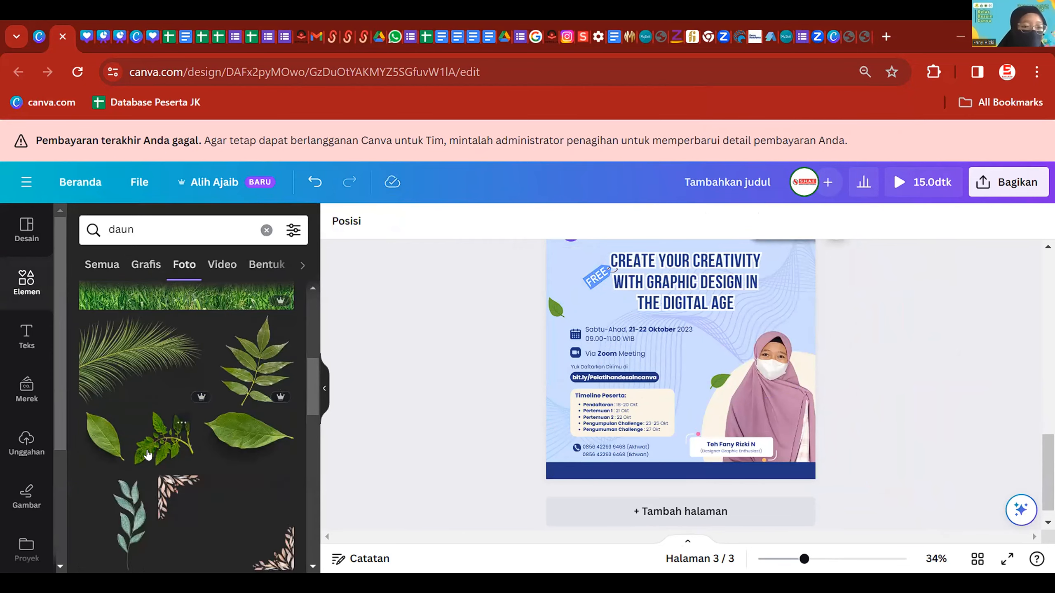
click(97, 433)
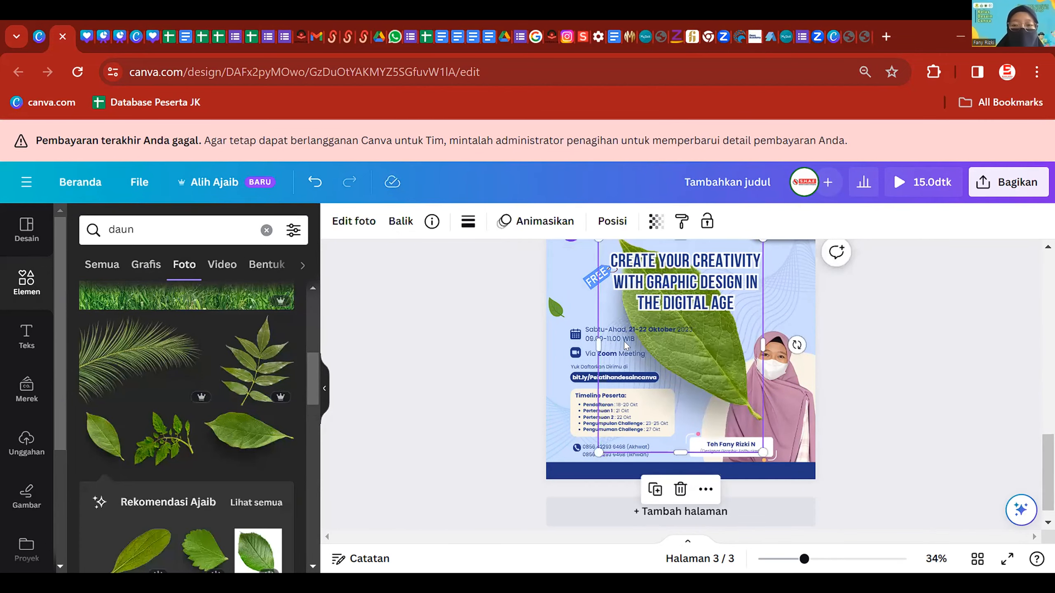
- Apply the Buram blur effect to the leaf photo at intensity 82
click(360, 230)
scroll(156, 437, down, 5)
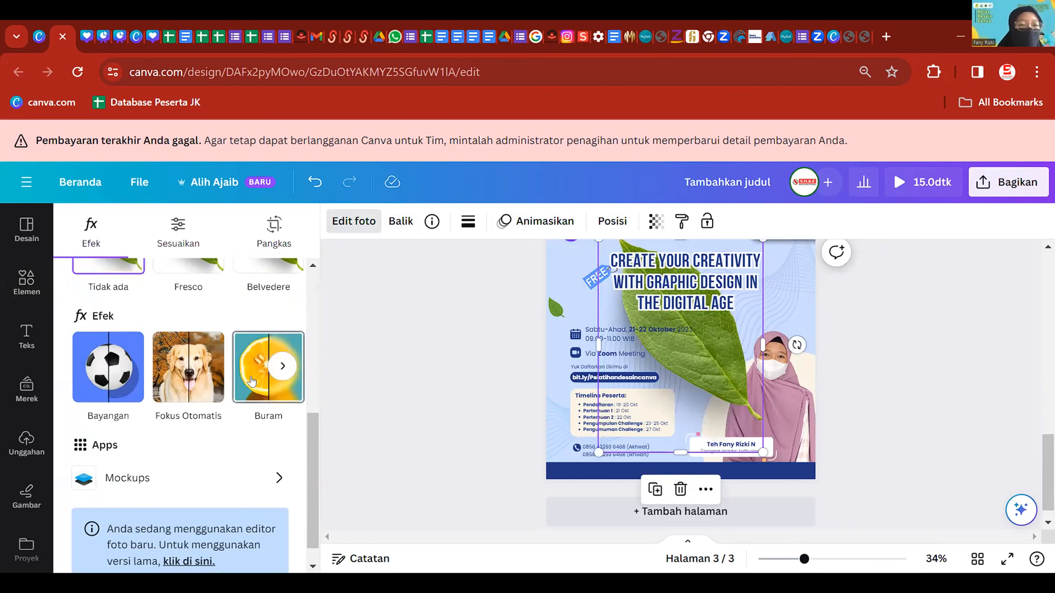
click(269, 392)
drag(129, 282, 260, 282)
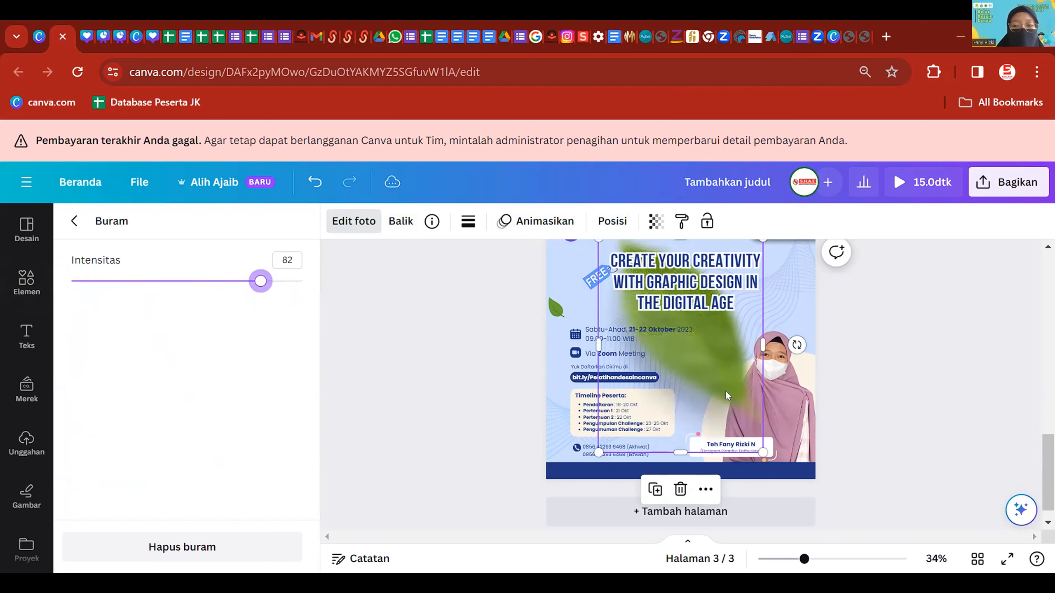
- Shrink the blurred leaf and place it beside THE DIGITAL AGE title line
drag(726, 396, 772, 454)
drag(800, 502, 683, 347)
drag(672, 308, 757, 288)
click(613, 220)
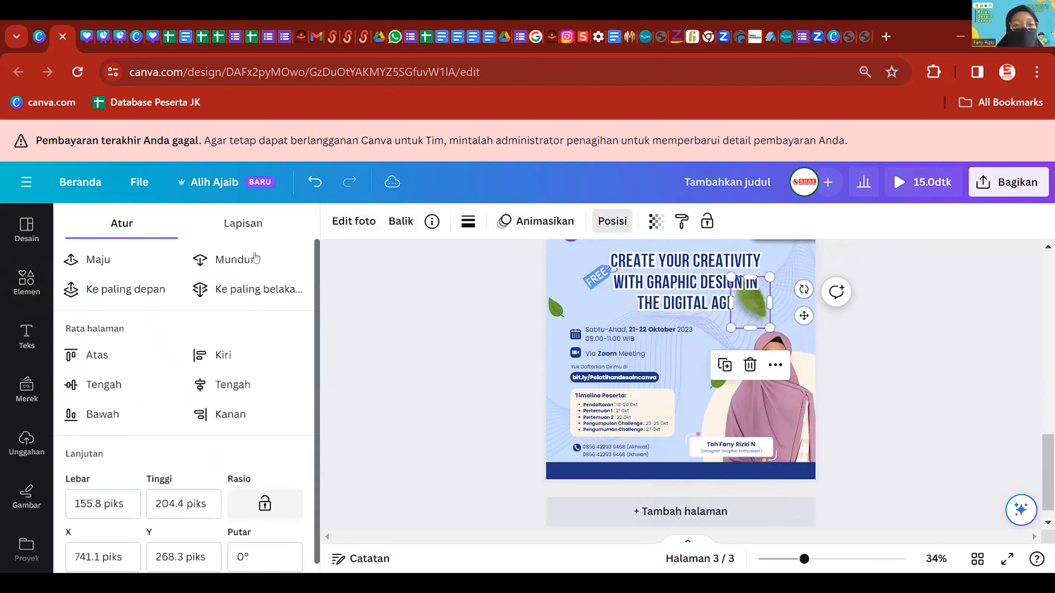
- Bring the blurred leaf in front of the title and reposition it beside the title
click(120, 289)
drag(749, 286, 744, 295)
scroll(743, 296, up, 2)
drag(740, 475, 758, 438)
click(905, 356)
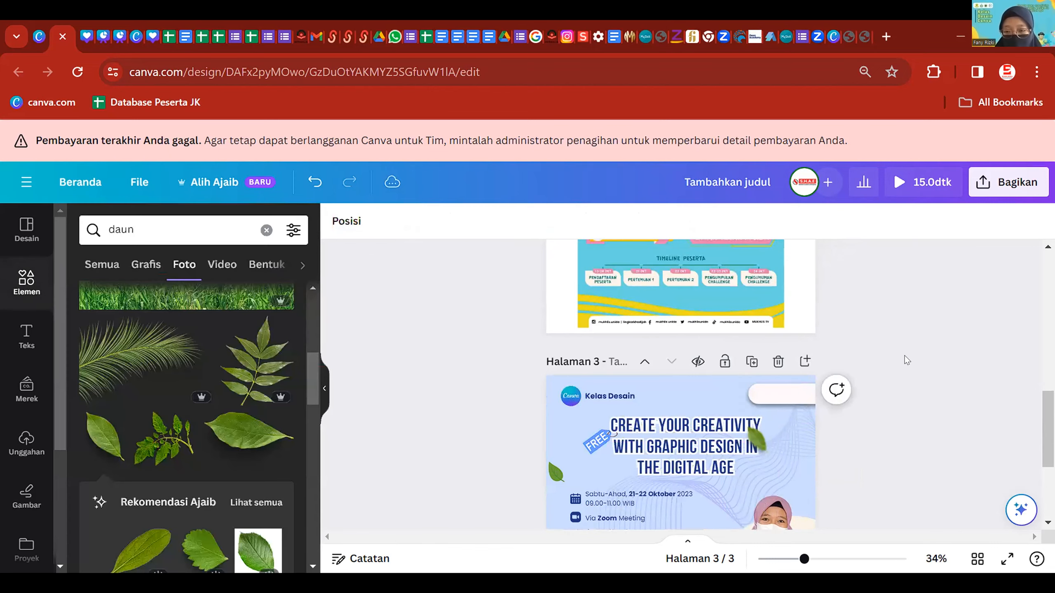
scroll(905, 356, down, 5)
ctrl+scroll(883, 412, down, 2)
scroll(810, 399, up, 2)
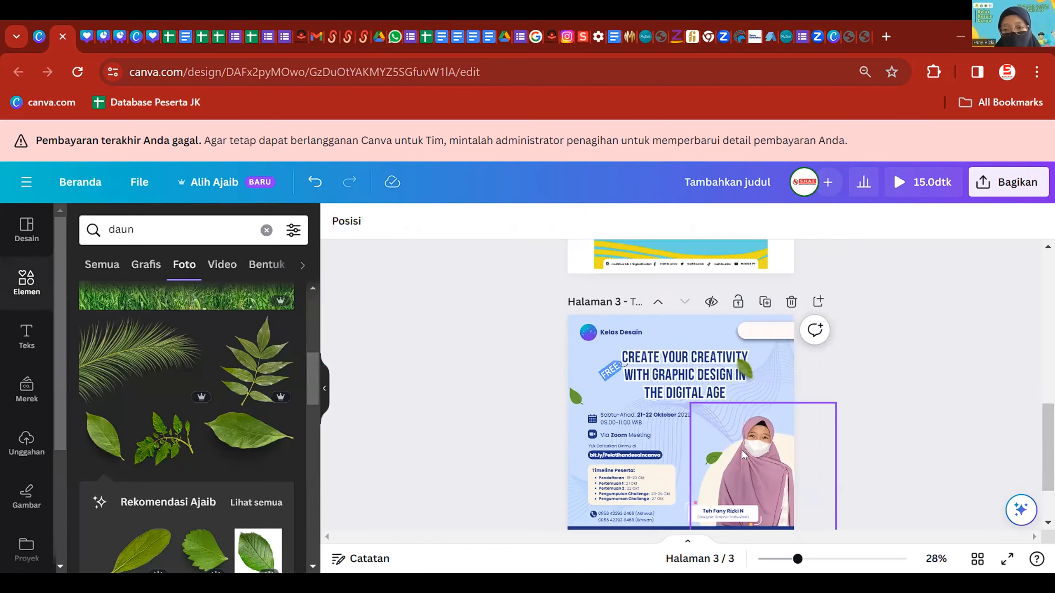
- Delete both small green leaf graphics
click(713, 459)
shift+click(576, 395)
key(Delete)
scroll(711, 384, down, 2)
- Duplicate the blurred leaf, move the copy to the left edge and tilt it about 30°
click(745, 284)
key(ctrl+d)
drag(750, 292, 569, 406)
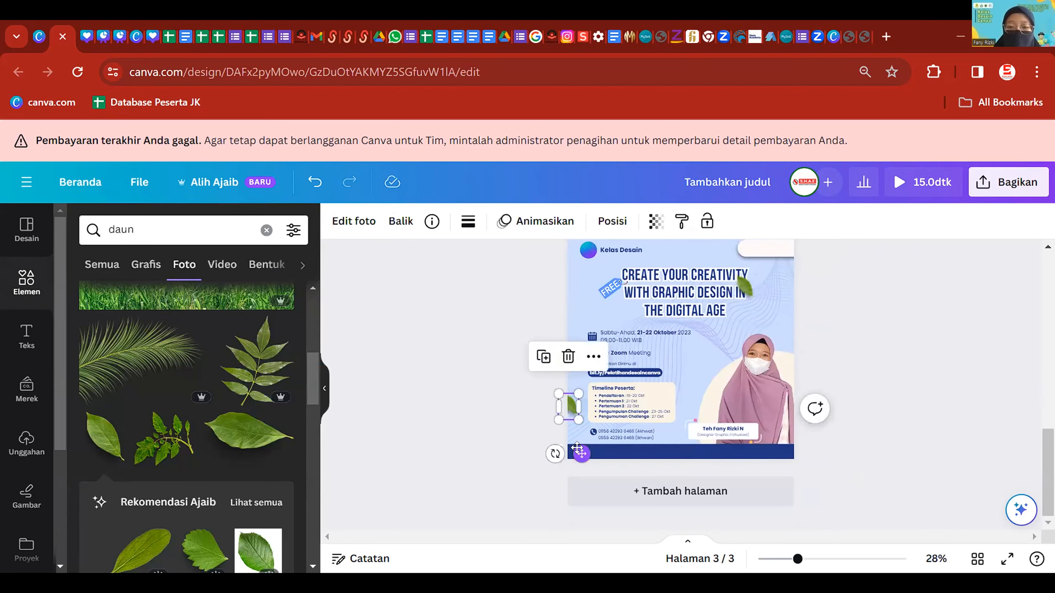
drag(552, 454, 518, 410)
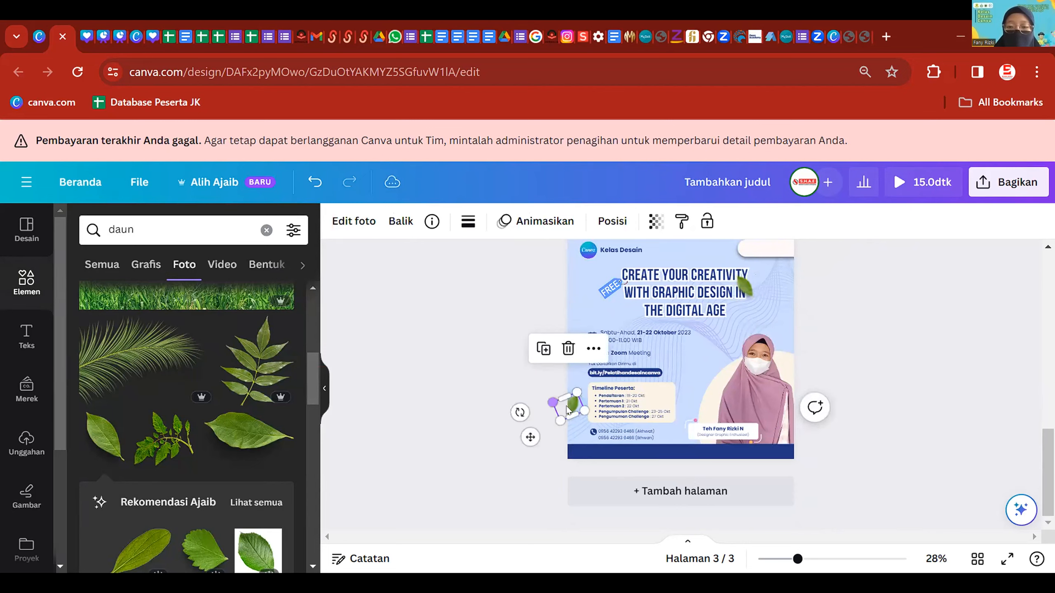
click(500, 358)
scroll(816, 365, up, 1)
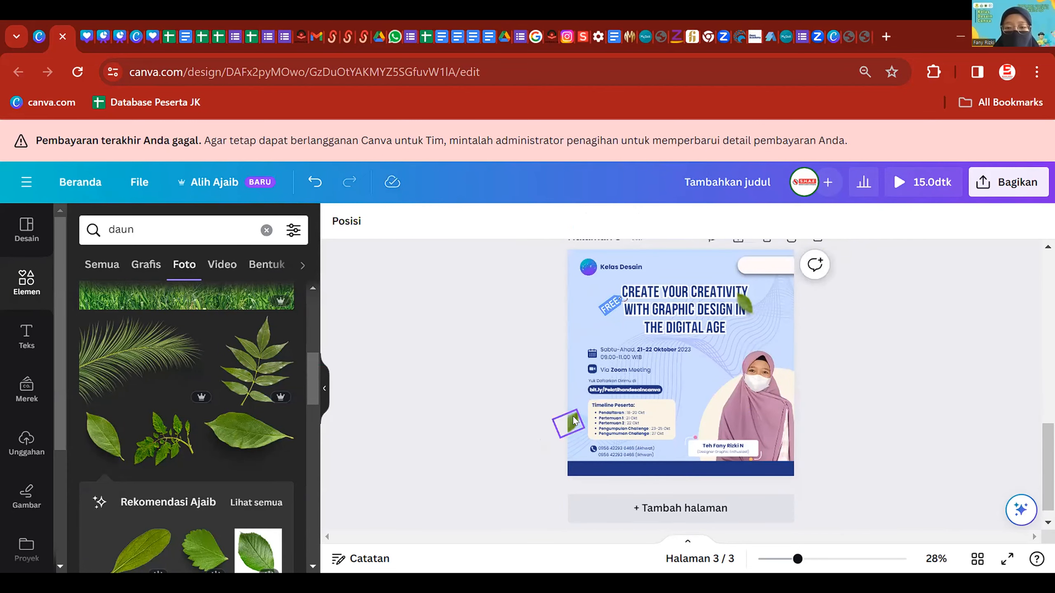
- Move a blurred leaf copy beside the name tag at bottom right and rotate it
click(573, 421)
drag(597, 417, 775, 475)
click(873, 409)
scroll(809, 448, up, 1)
click(783, 441)
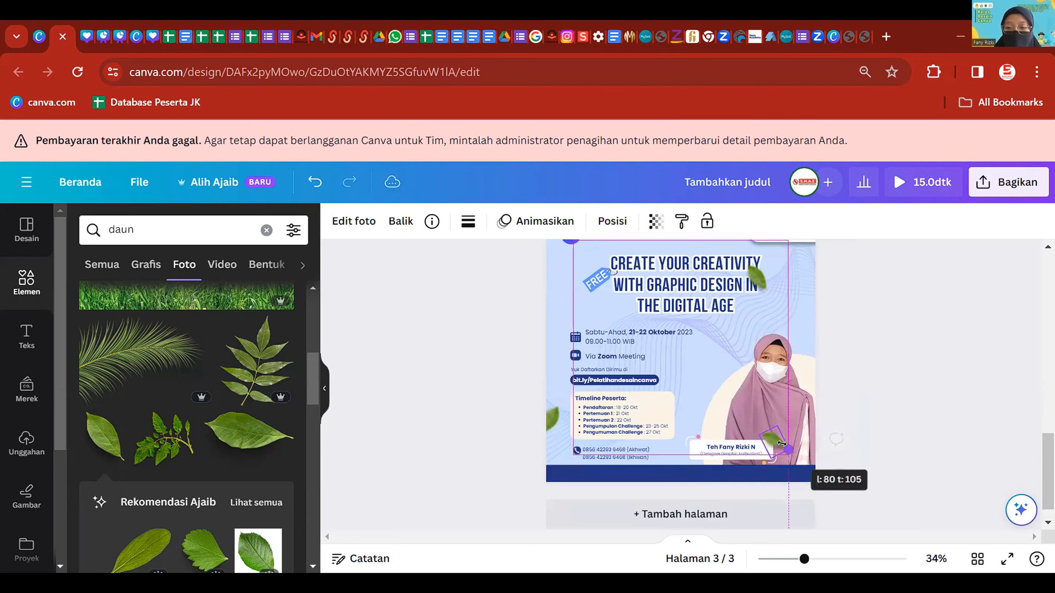
click(907, 322)
scroll(915, 323, down, 1)
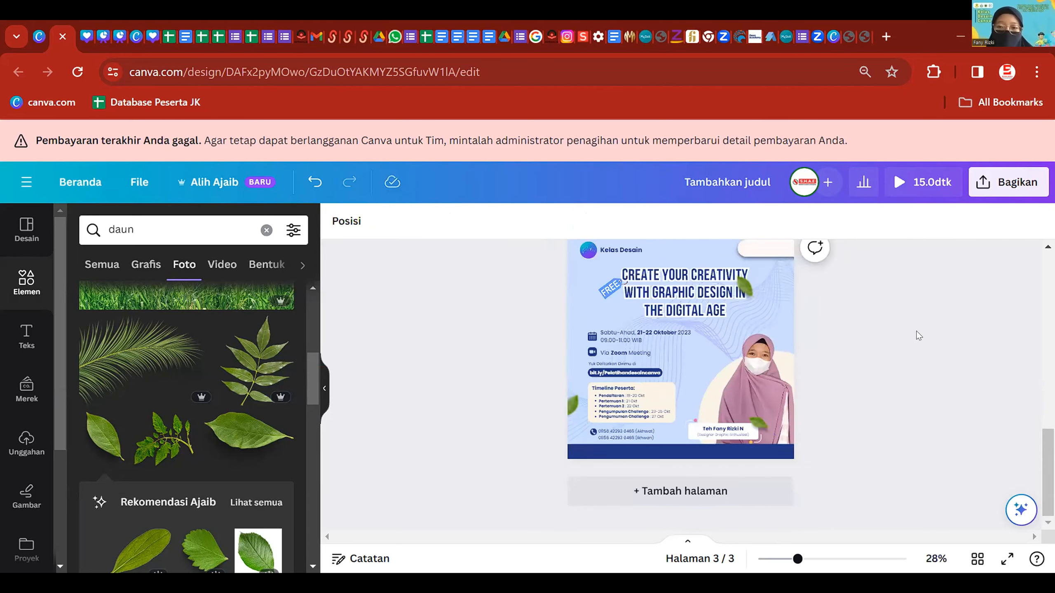
scroll(916, 332, up, 1)
scroll(854, 332, up, 1)
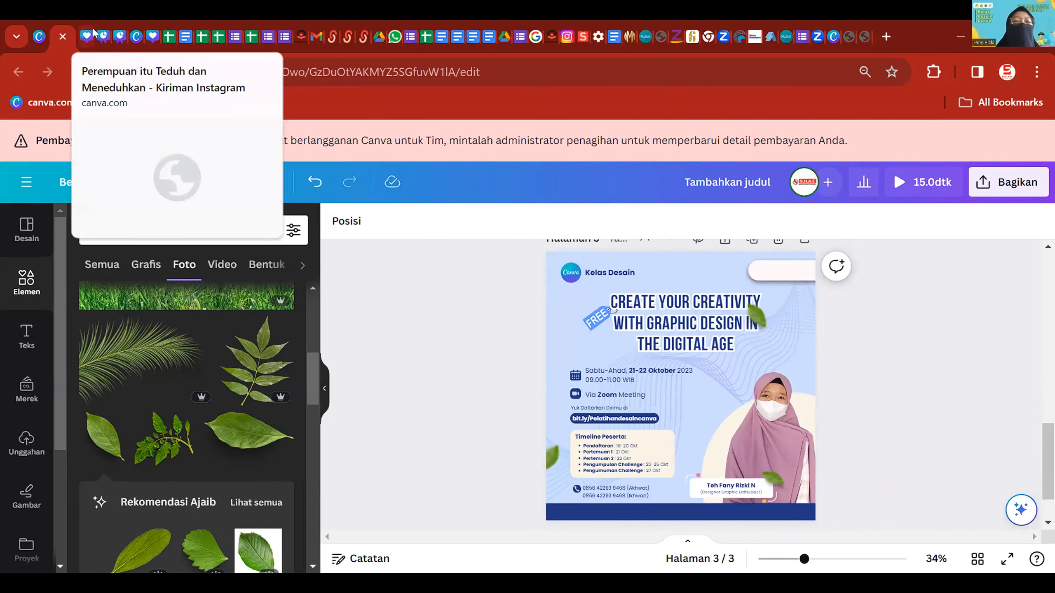
- Scroll through the design to review the leaf-decorated page 3 poster
scroll(694, 451, down, 5)
scroll(705, 445, up, 10)
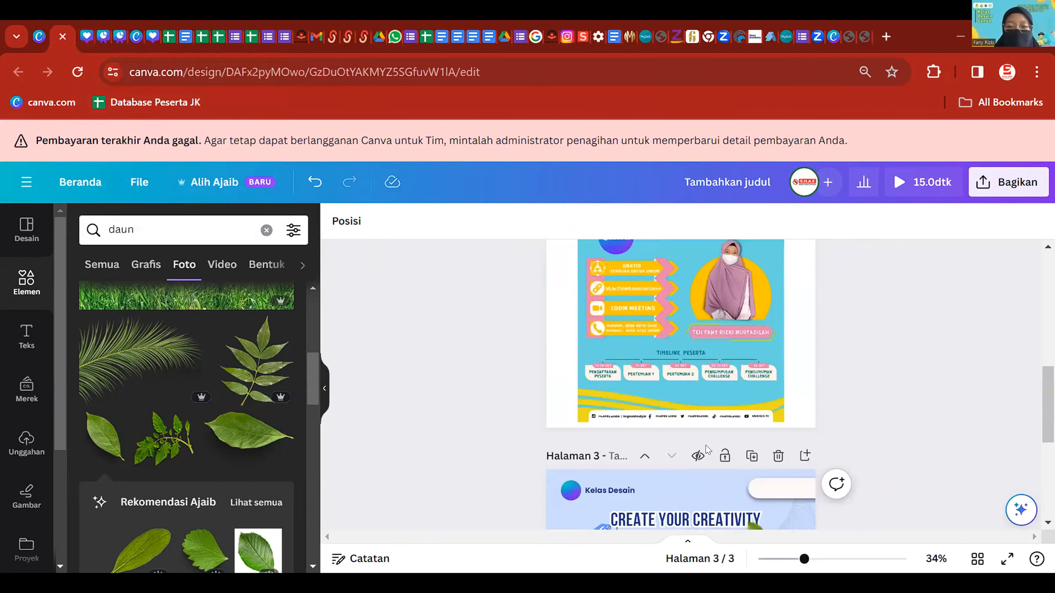
scroll(705, 445, down, 3)
scroll(618, 401, up, 5)
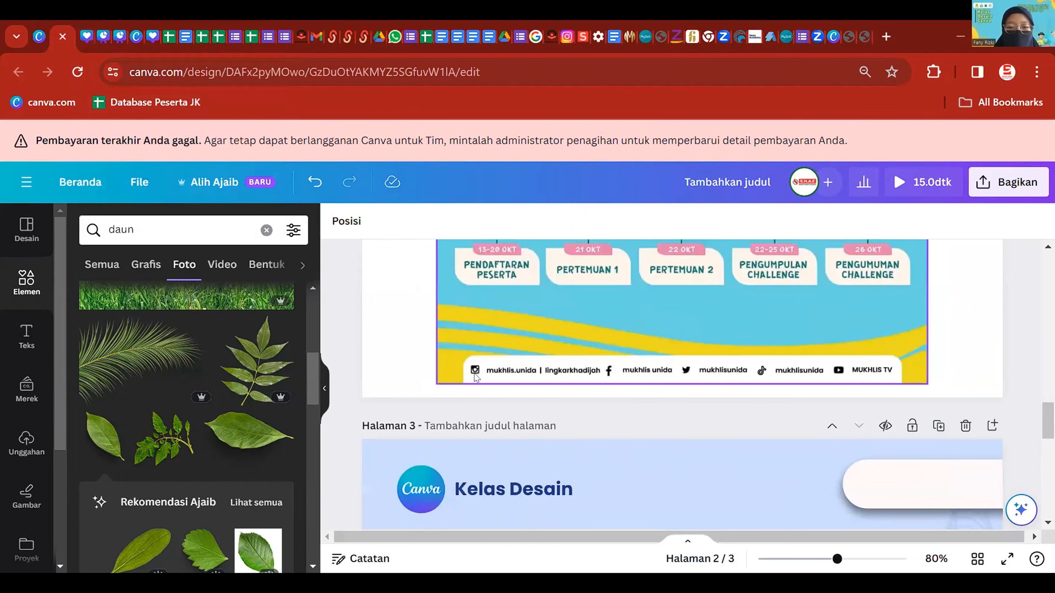
drag(155, 230, 113, 227)
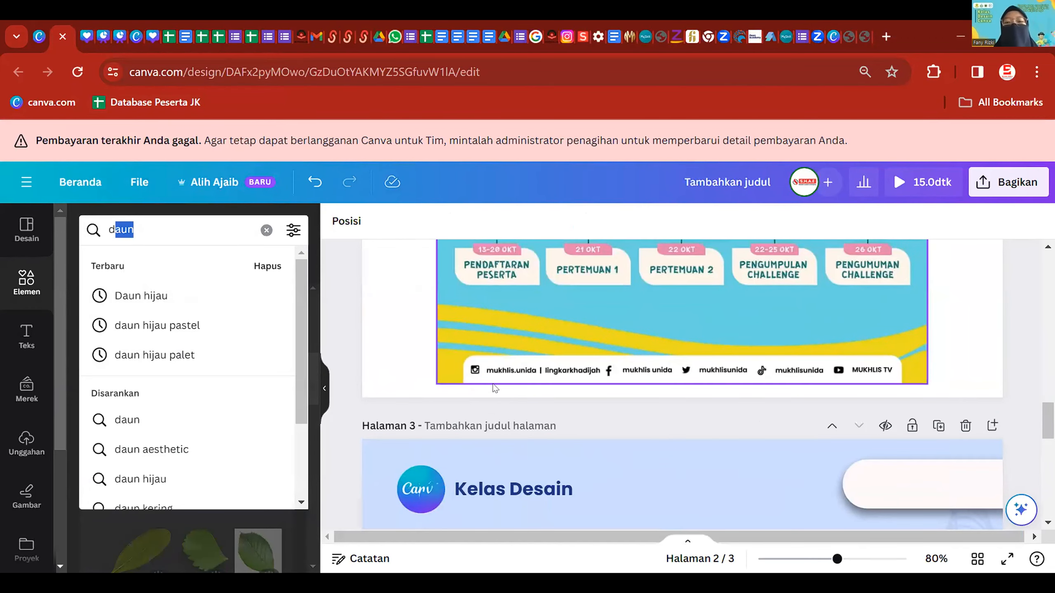
scroll(894, 464, down, 6)
click(872, 478)
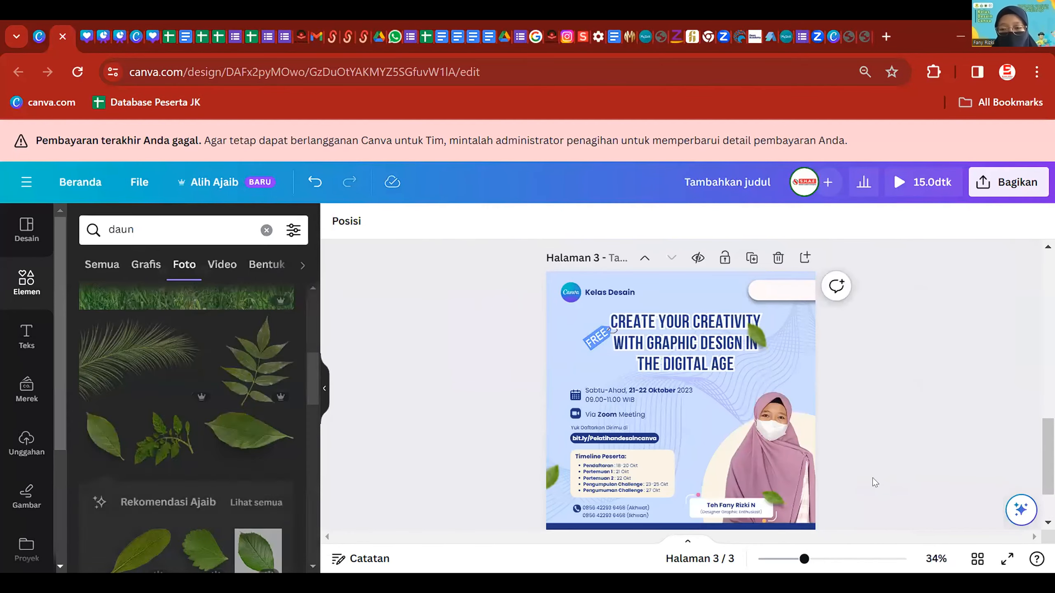
scroll(732, 346, up, 2)
scroll(755, 427, up, 5)
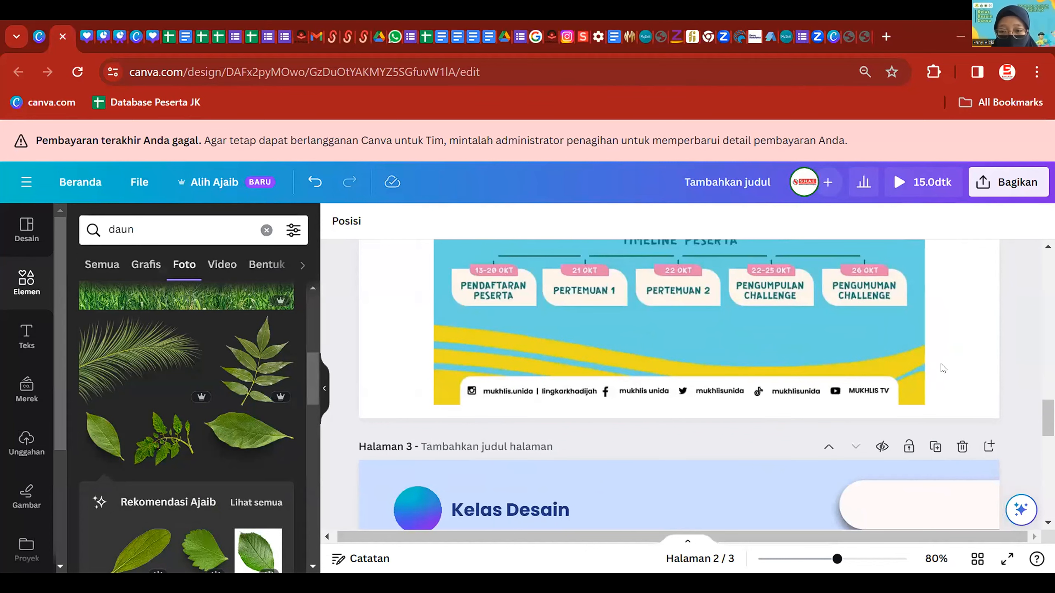
click(863, 402)
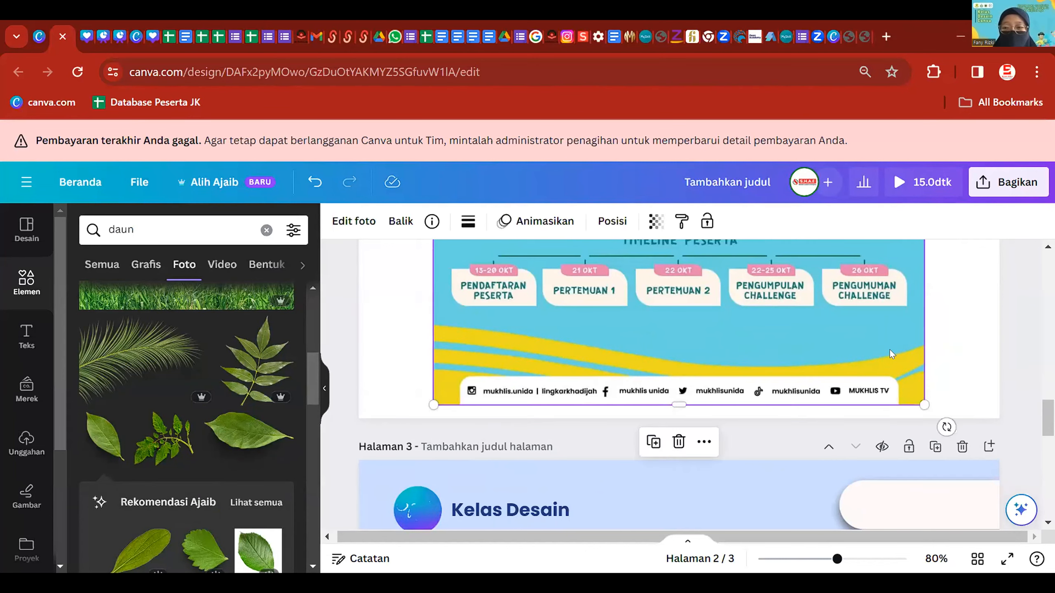
scroll(579, 359, down, 5)
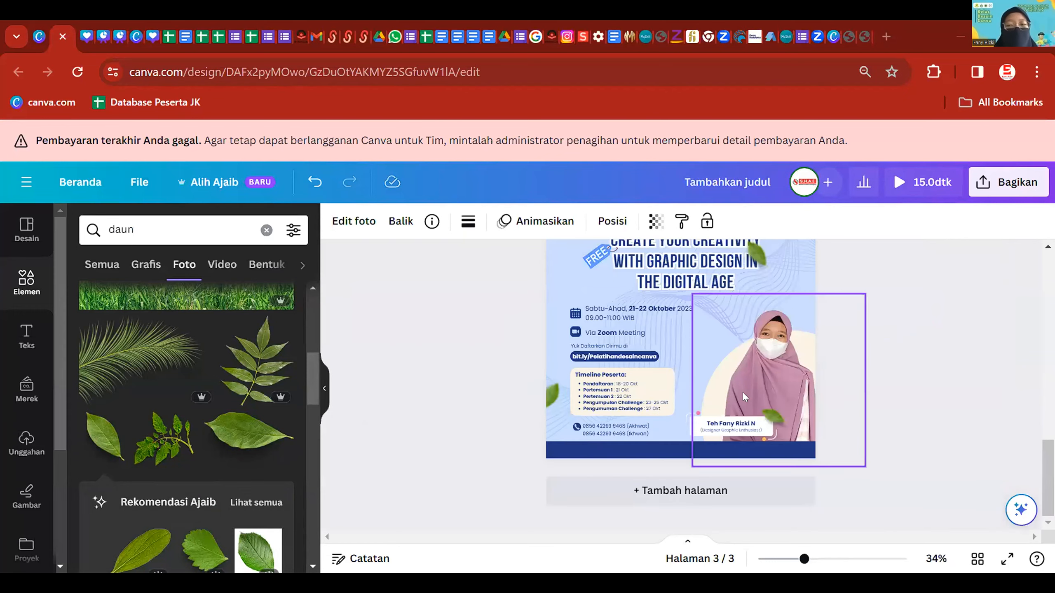
scroll(798, 442, down, 1)
- Delete pages 2 and 1, leaving only the leaf poster
click(853, 463)
scroll(854, 463, up, 3)
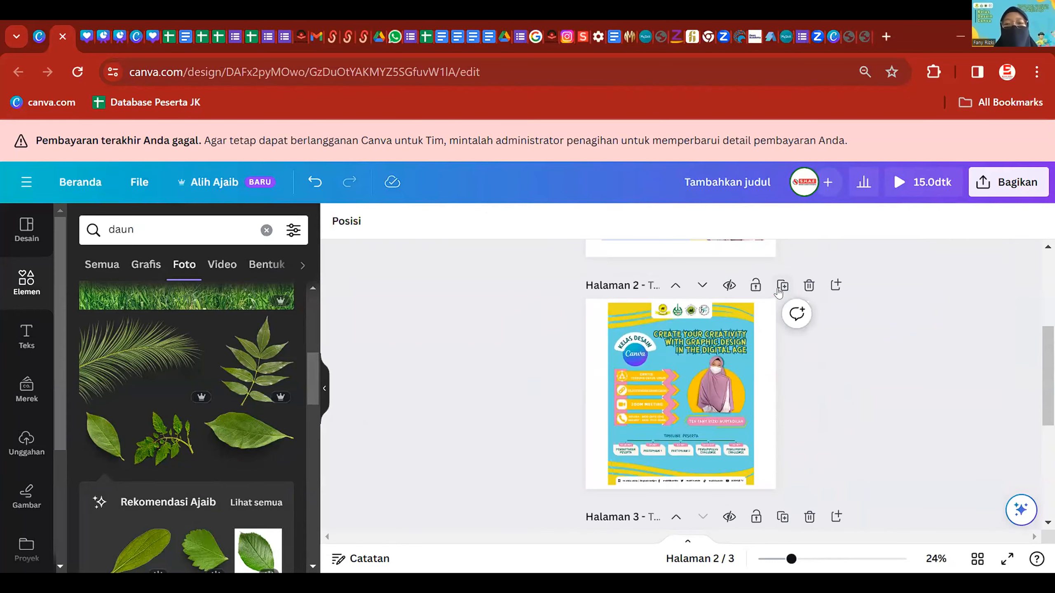
click(806, 285)
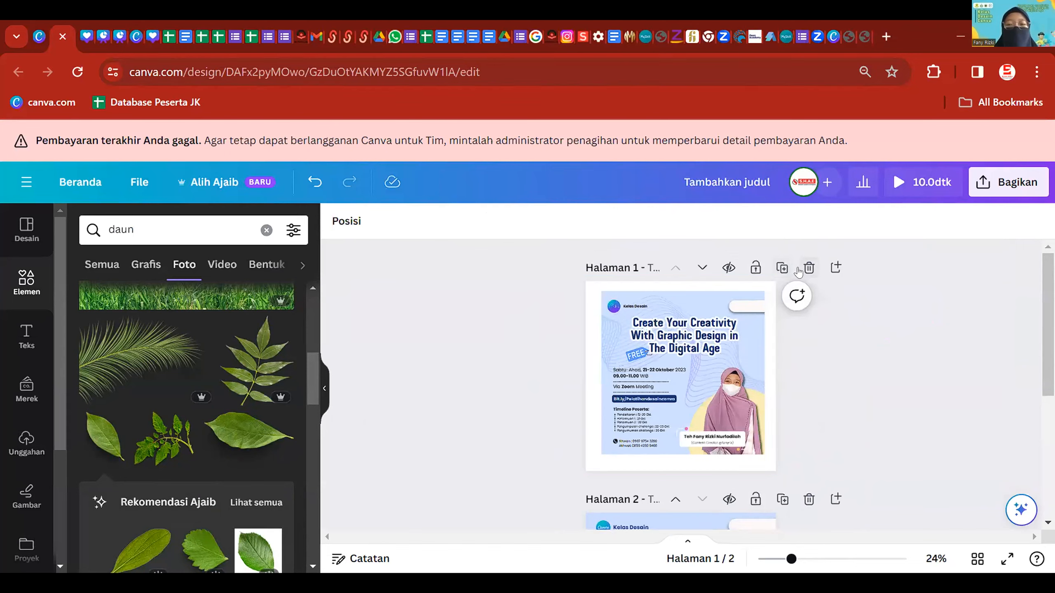
scroll(785, 441, down, 4)
scroll(787, 442, up, 4)
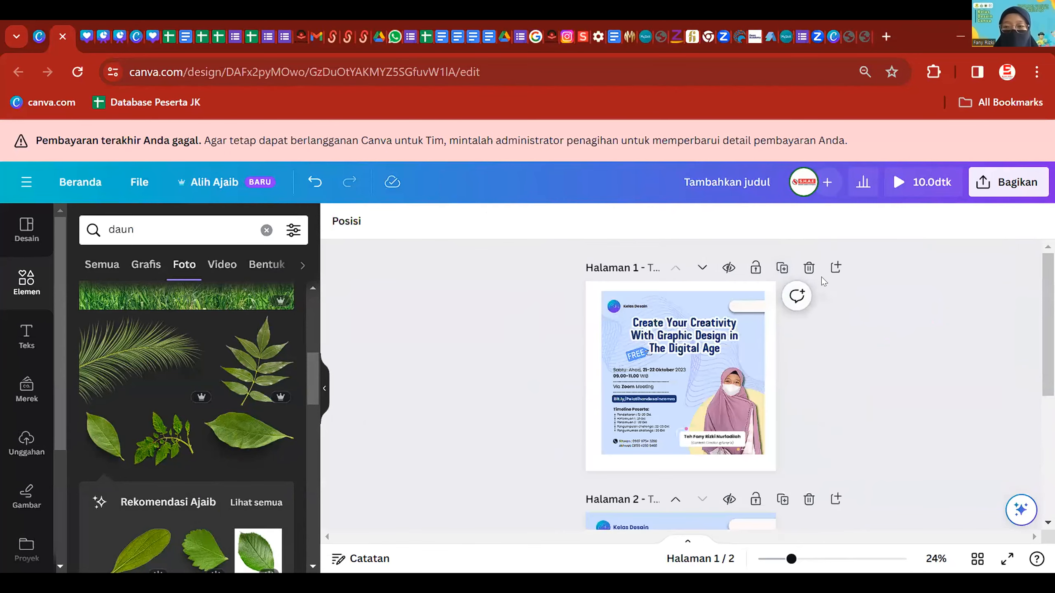
click(807, 267)
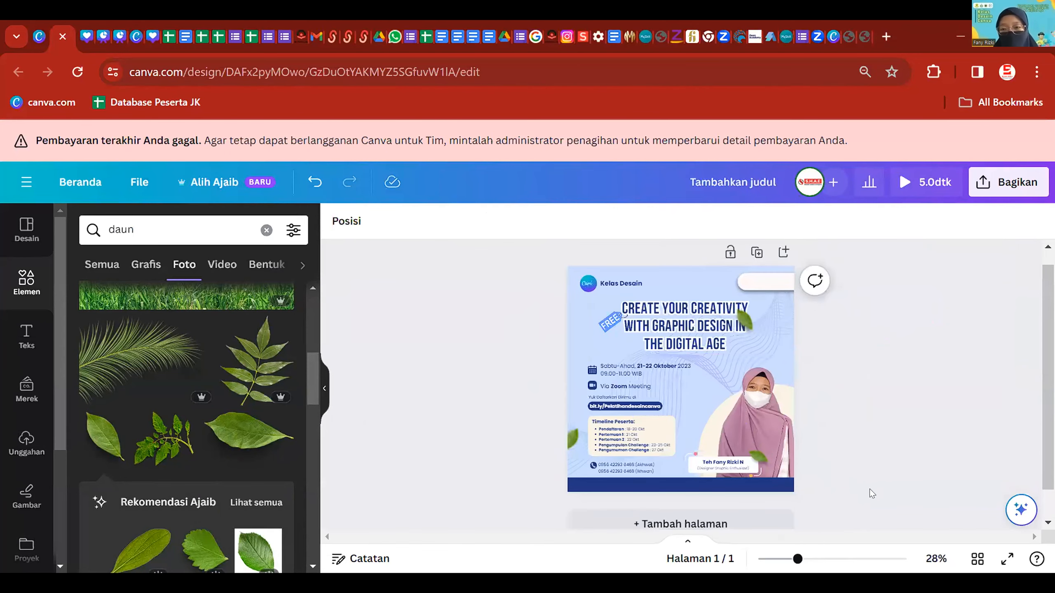
- Centre the title horizontally, then switch to the Perempuan itu Teduh dan Meneduhkan design
drag(704, 319, 699, 318)
click(871, 471)
scroll(696, 325, down, 1)
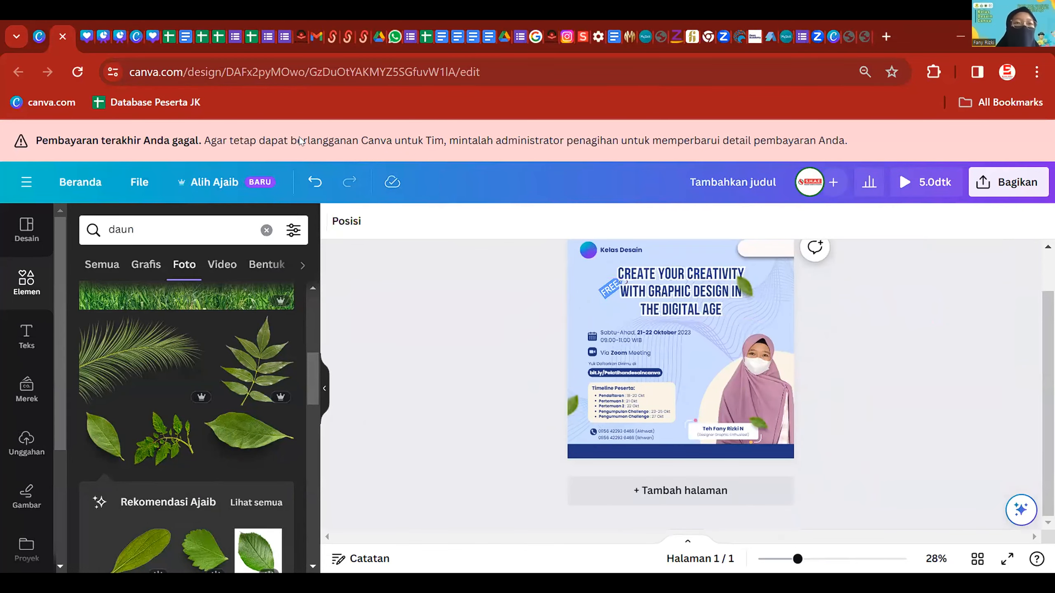
click(83, 25)
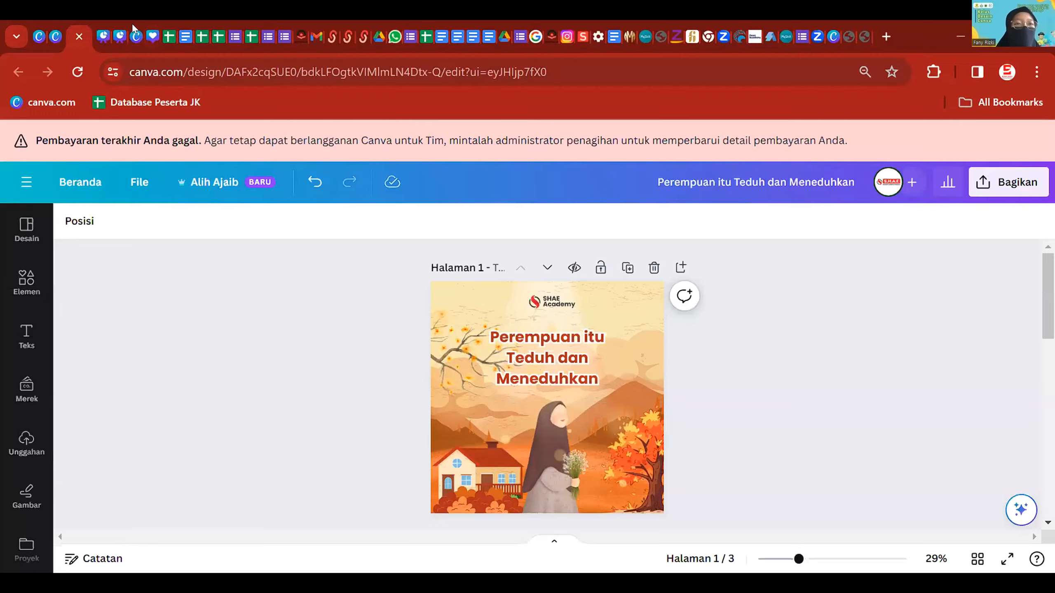
click(101, 20)
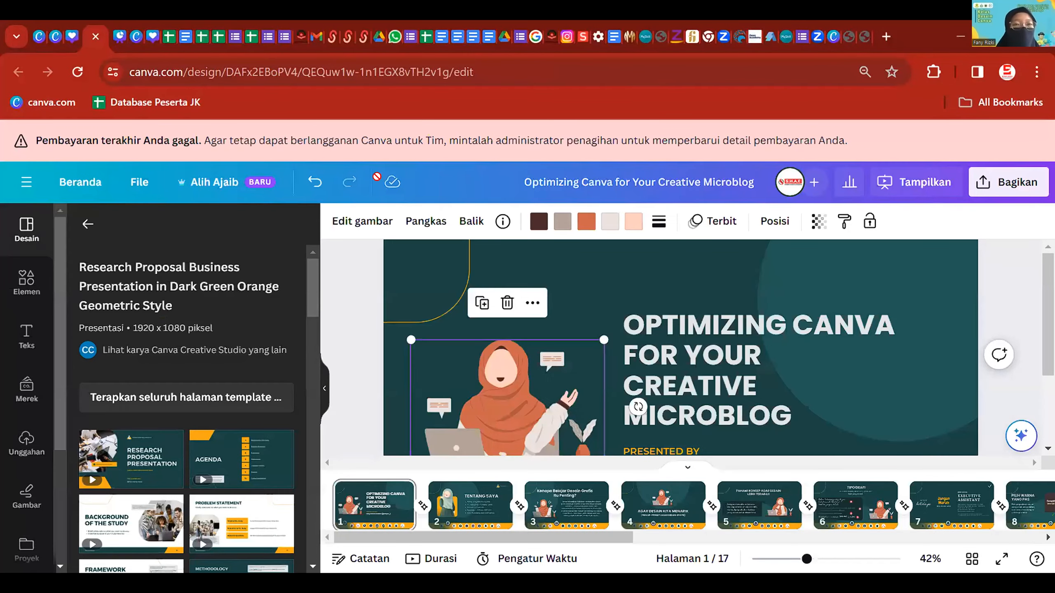
scroll(824, 513, down, 10)
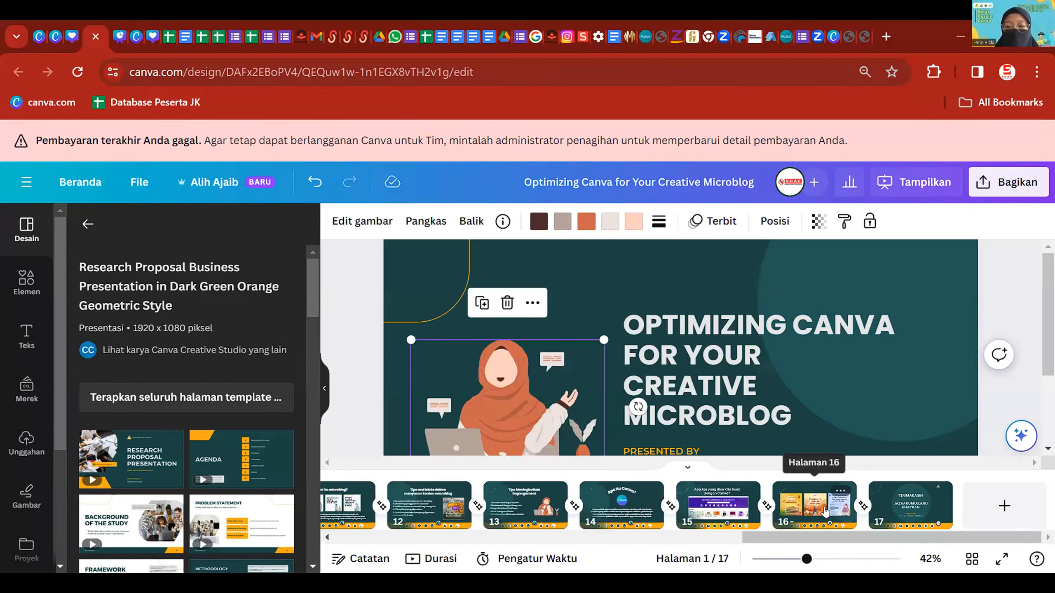
click(824, 513)
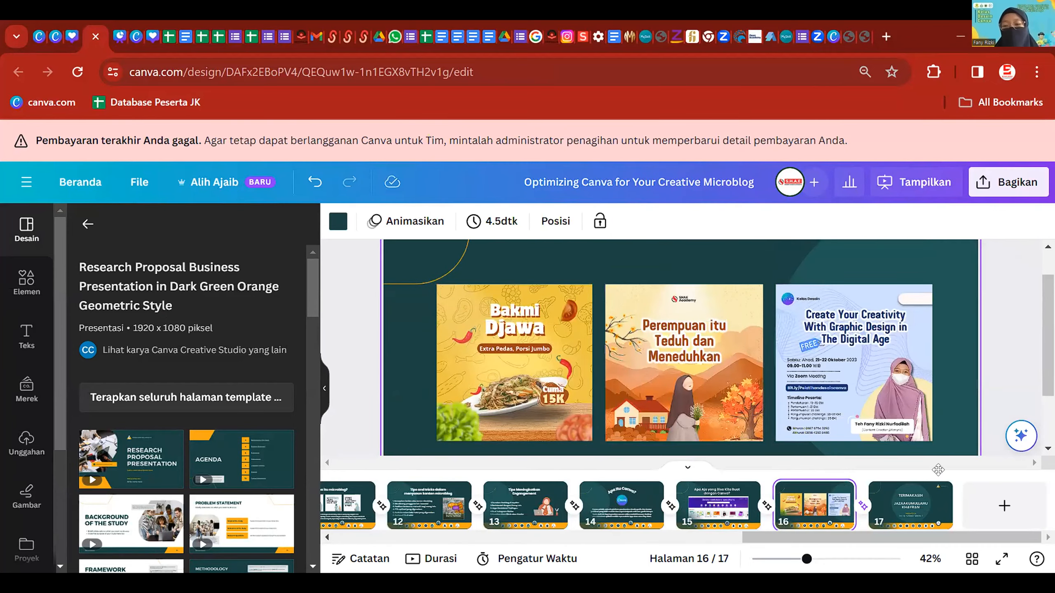
scroll(801, 416, up, 2)
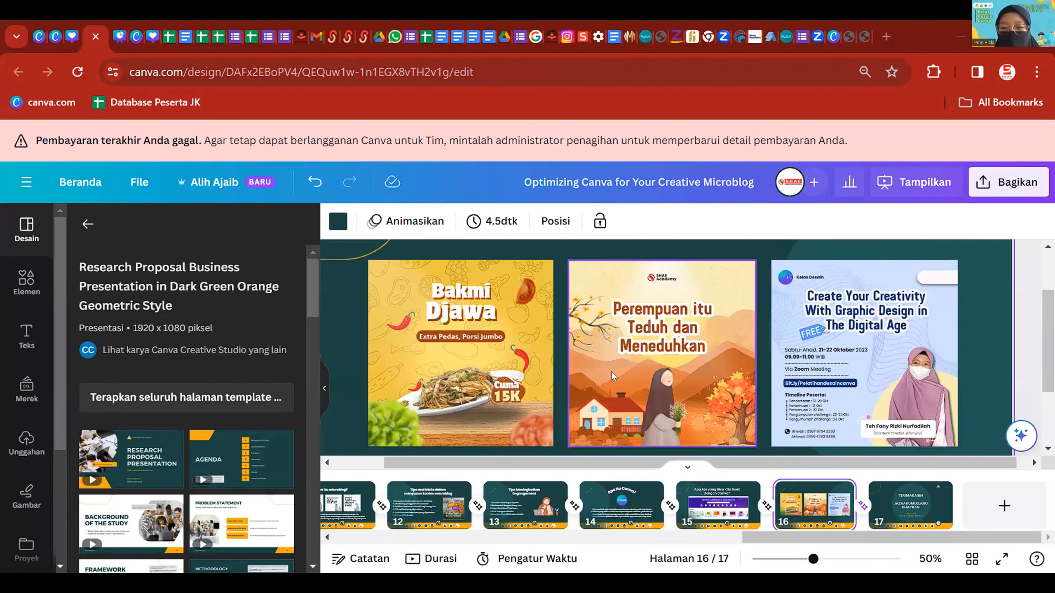
click(469, 363)
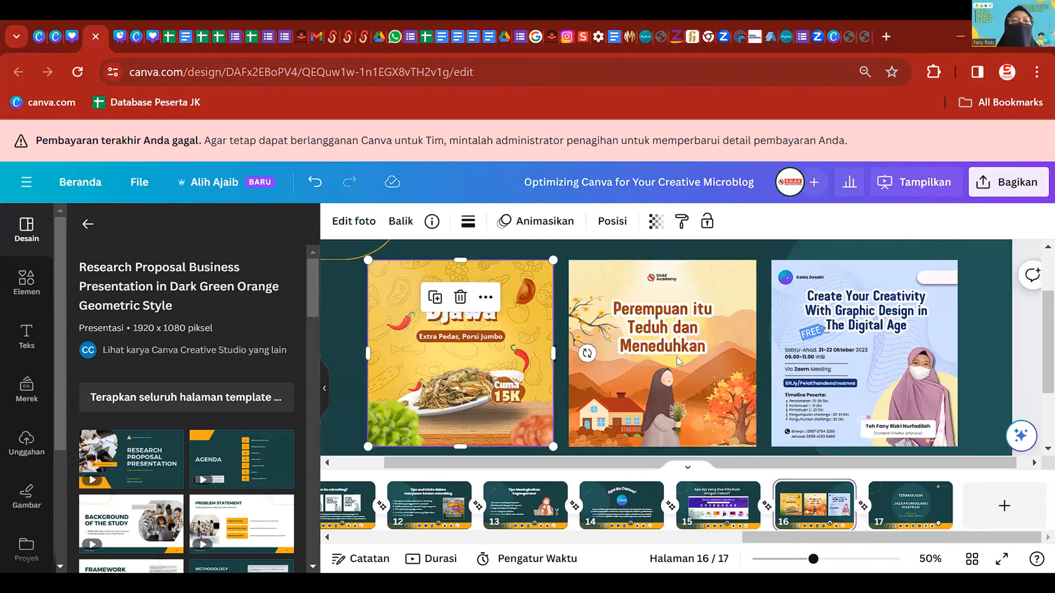
click(890, 337)
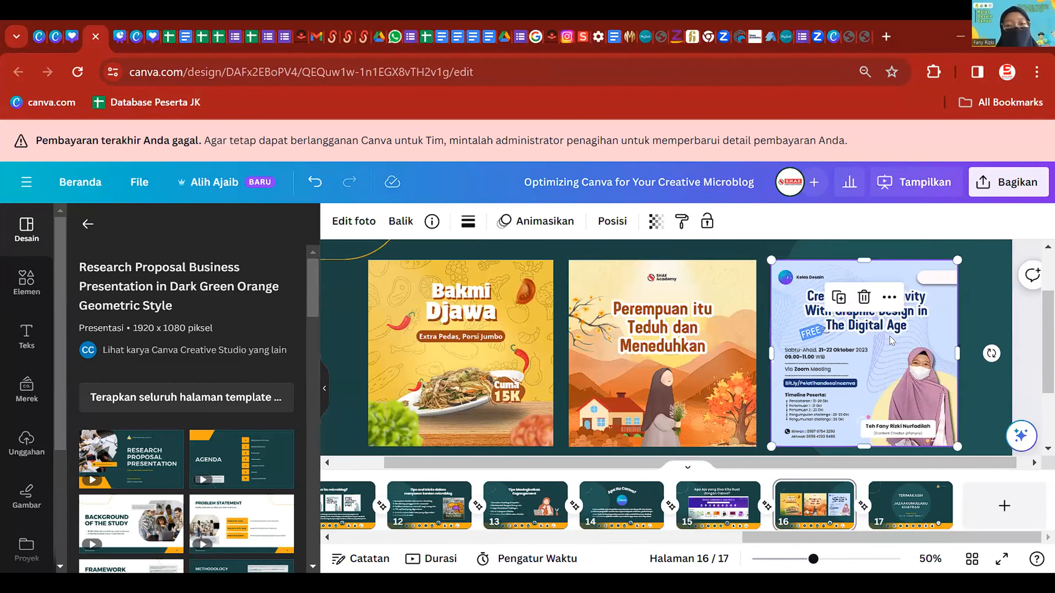
click(705, 330)
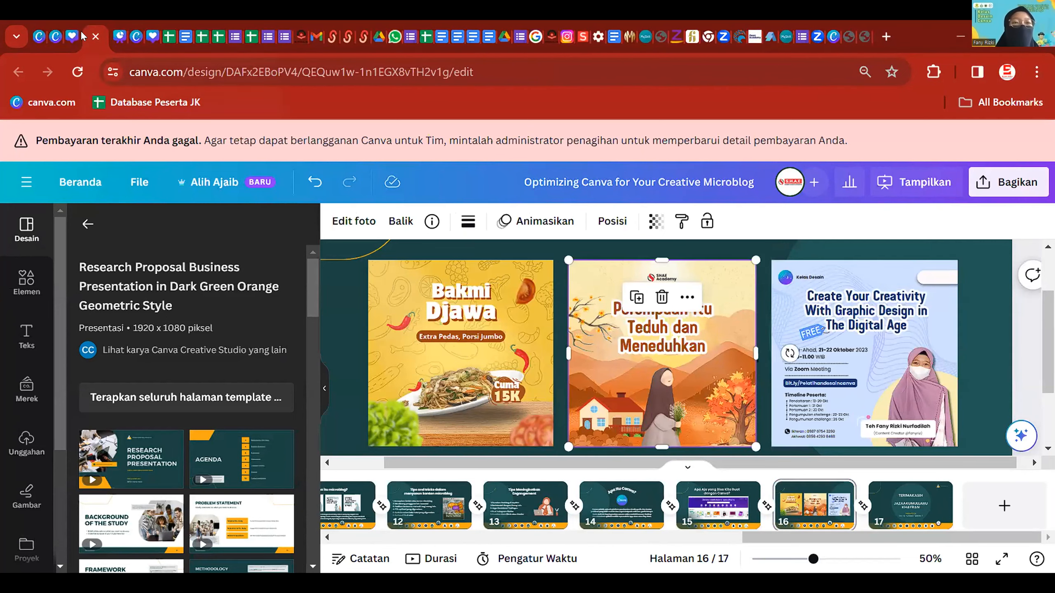
click(116, 34)
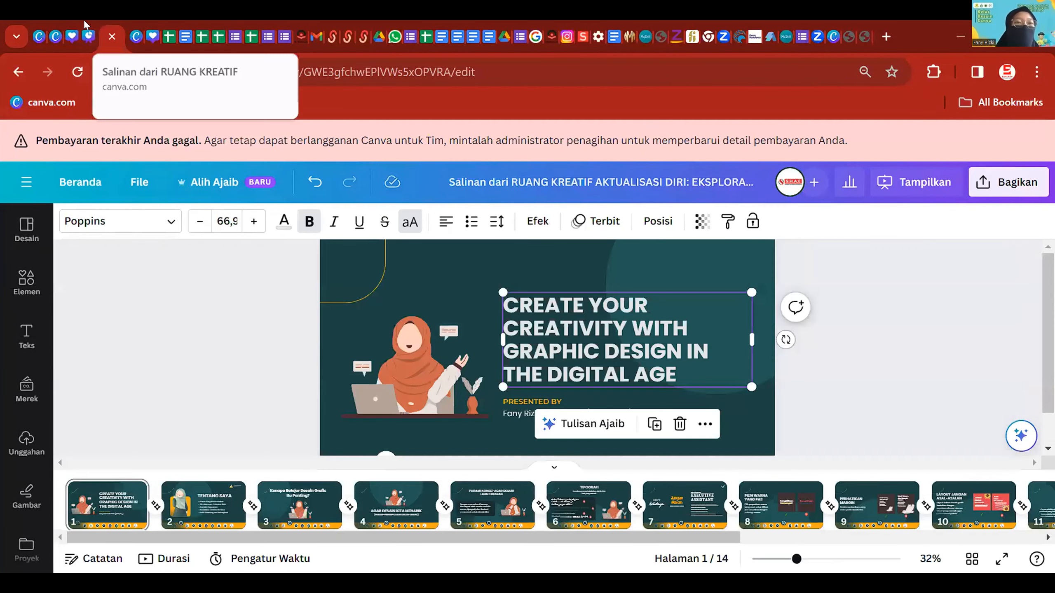
click(85, 30)
click(71, 23)
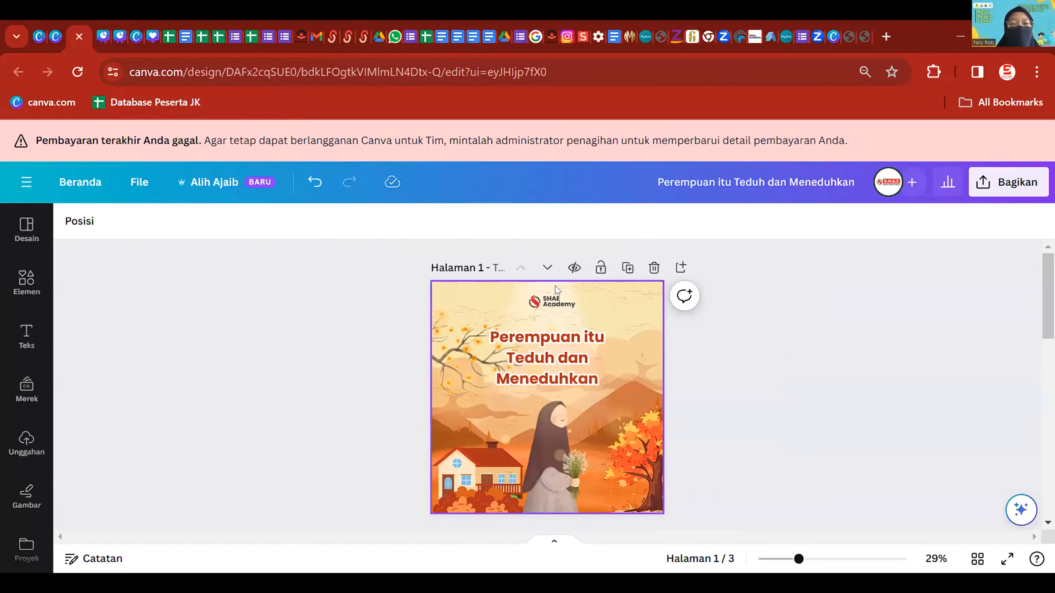
- Switch back to the 'Perempuan itu Teduh dan Meneduhkan' design and scroll to page 3
scroll(555, 286, down, 2)
click(140, 19)
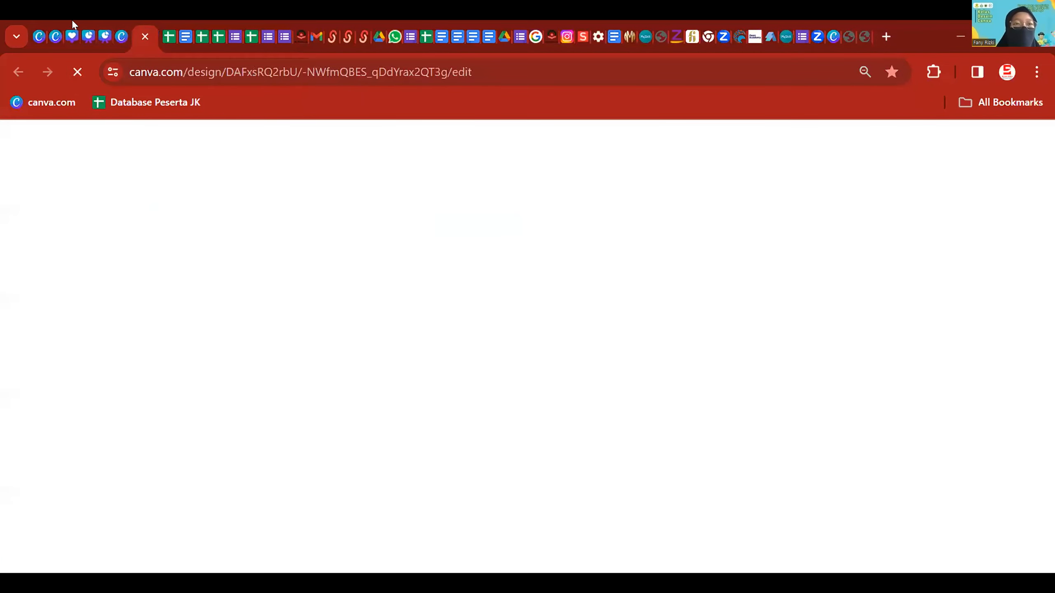
click(71, 21)
scroll(547, 318, down, 5)
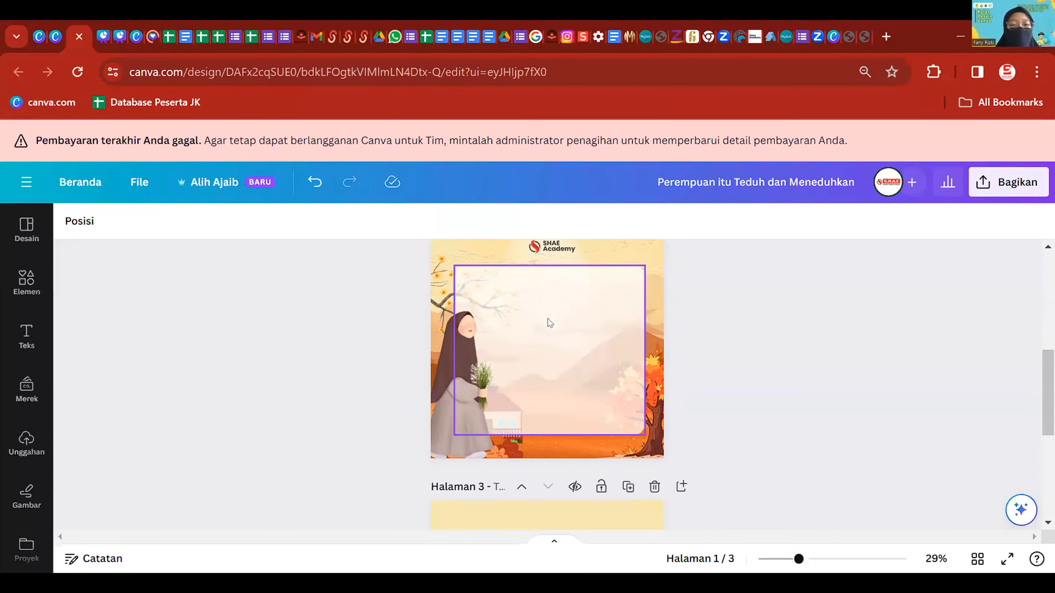
scroll(594, 422, up, 3)
scroll(574, 419, down, 3)
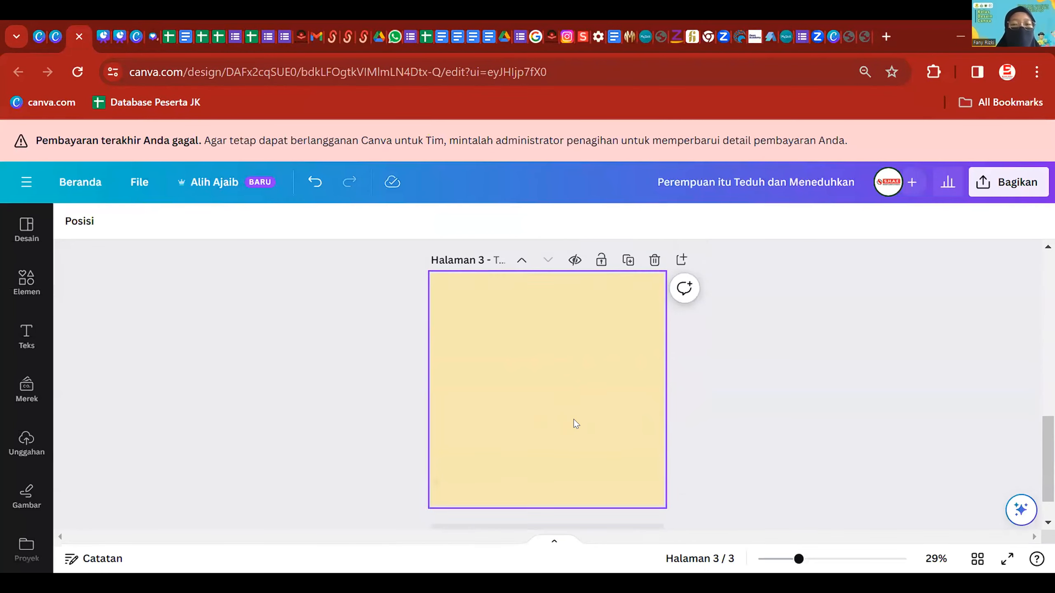
scroll(593, 391, up, 2)
- Delete page 3's yellow background fill so the page turns plain white
click(628, 407)
click(672, 394)
click(562, 393)
key(Delete)
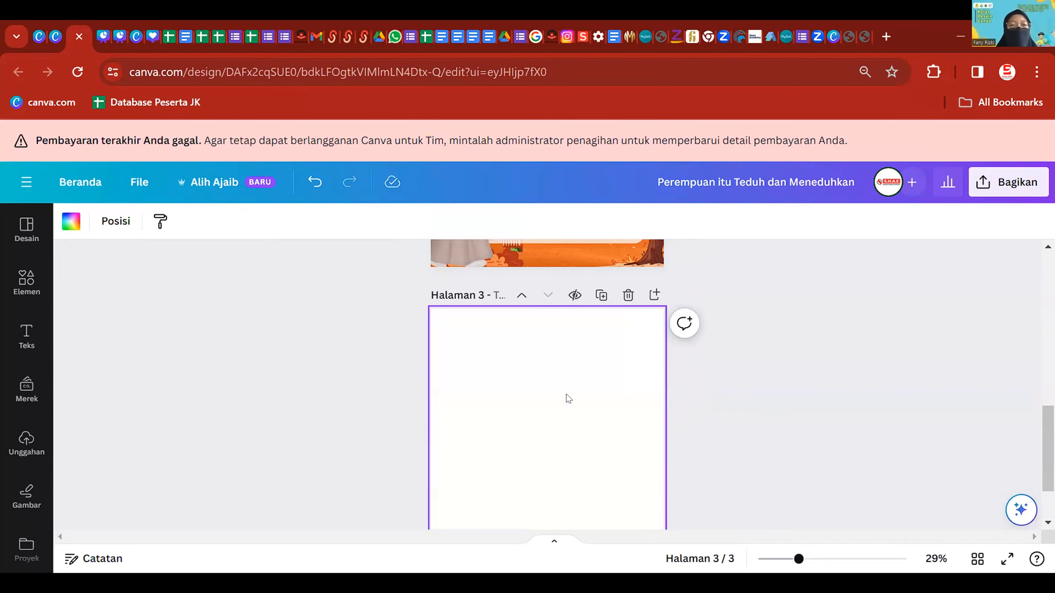
scroll(561, 374, down, 2)
scroll(573, 365, up, 2)
scroll(592, 394, down, 2)
scroll(592, 393, up, 5)
scroll(592, 396, up, 3)
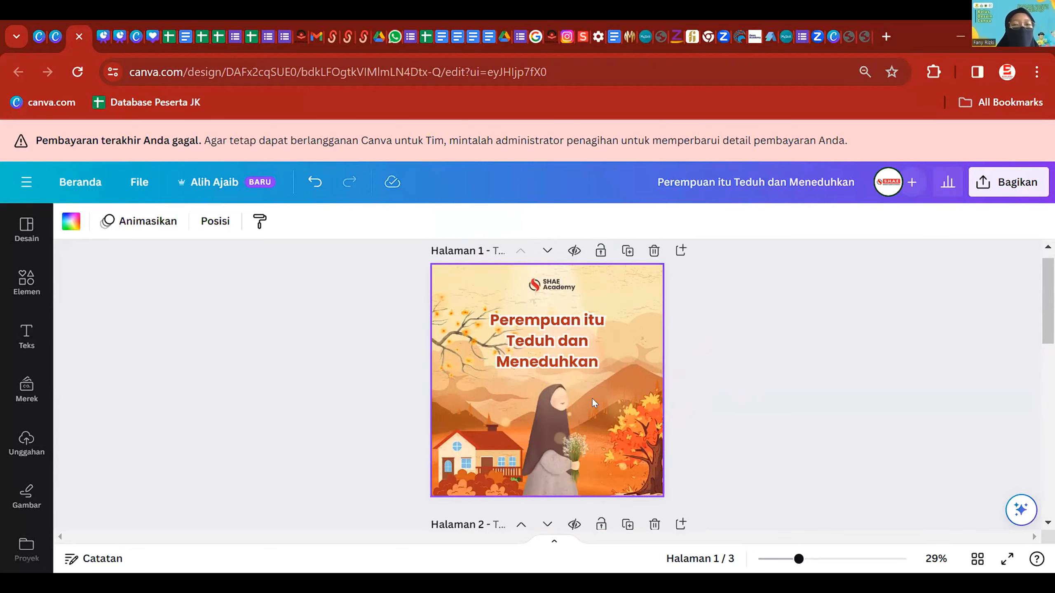
scroll(617, 302, up, 4)
scroll(625, 293, up, 1)
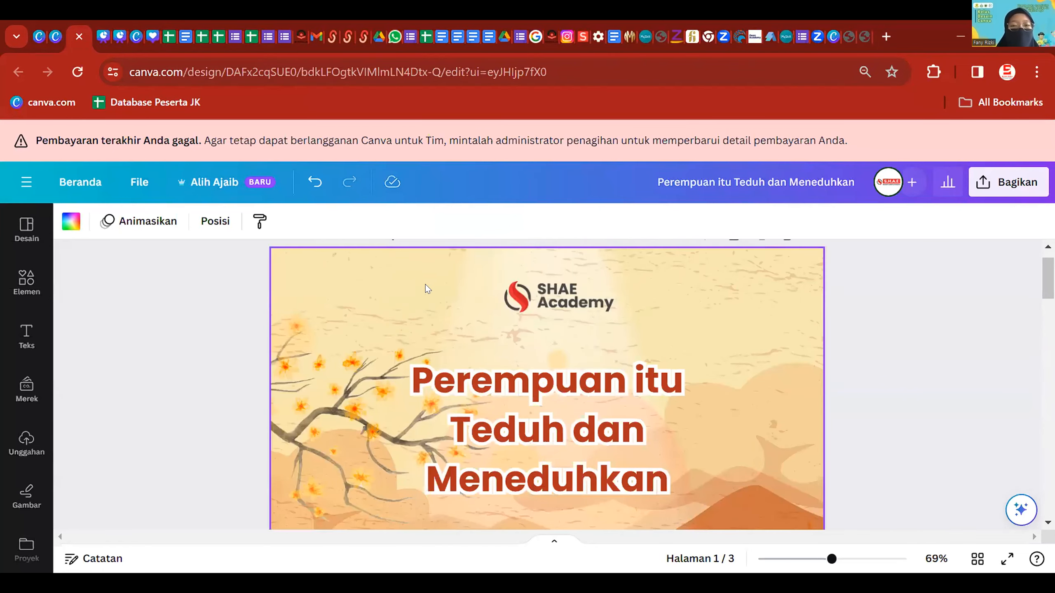
scroll(474, 414, down, 5)
scroll(187, 301, down, 5)
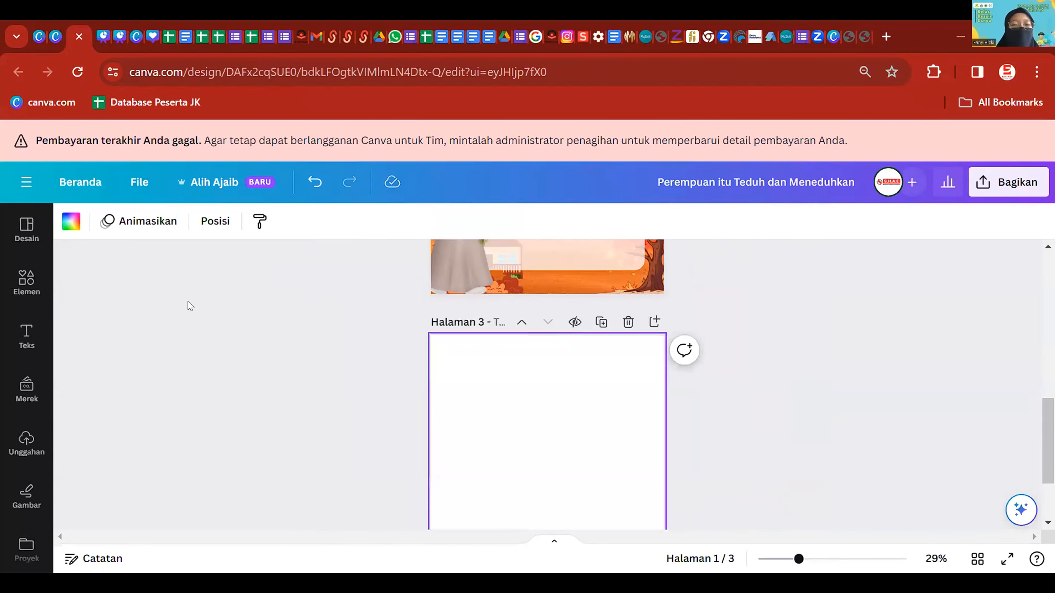
- Fill page 3's background with the cream document colour #F8E8B2 and check its hex value
click(63, 226)
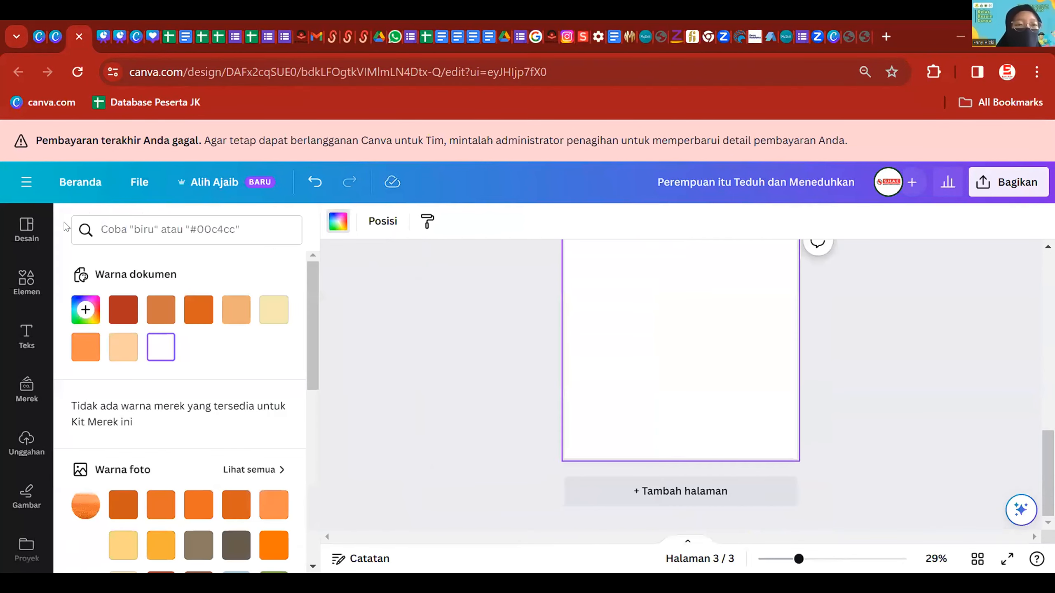
click(274, 313)
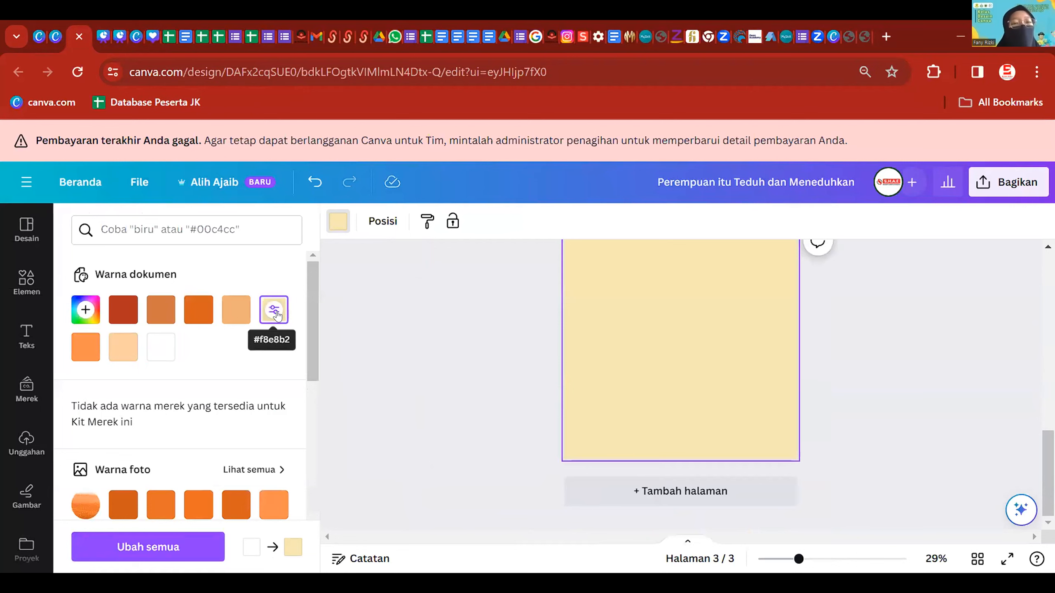
click(86, 309)
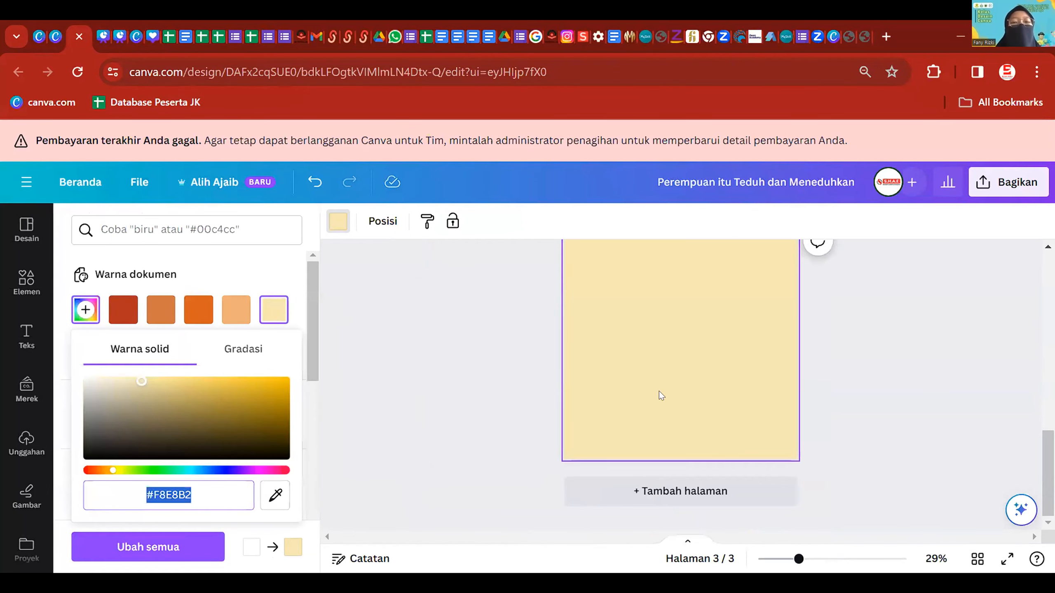
scroll(669, 394, up, 10)
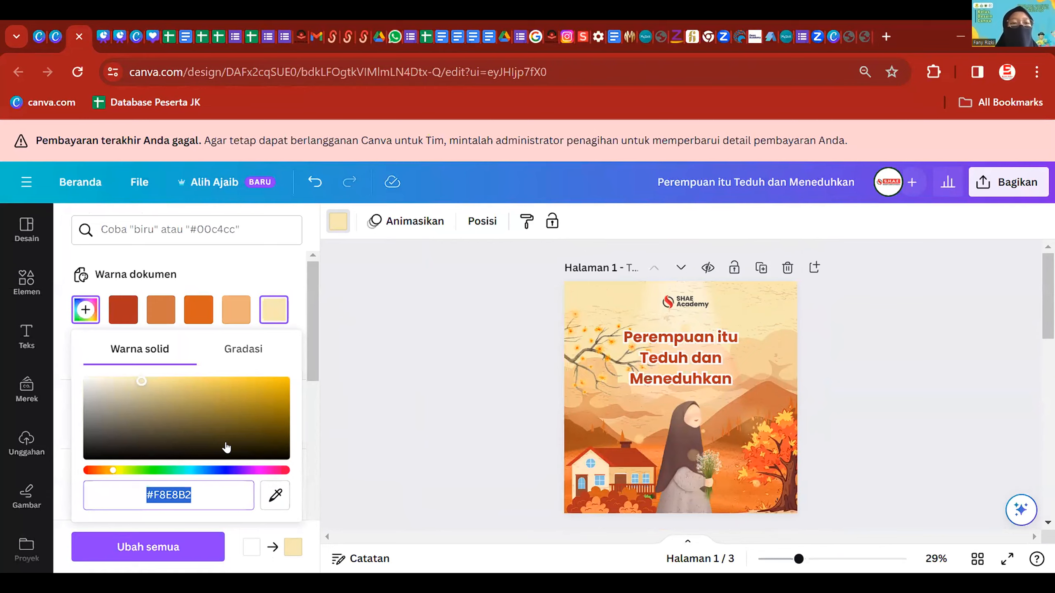
key(Escape)
key(Escape)
click(61, 226)
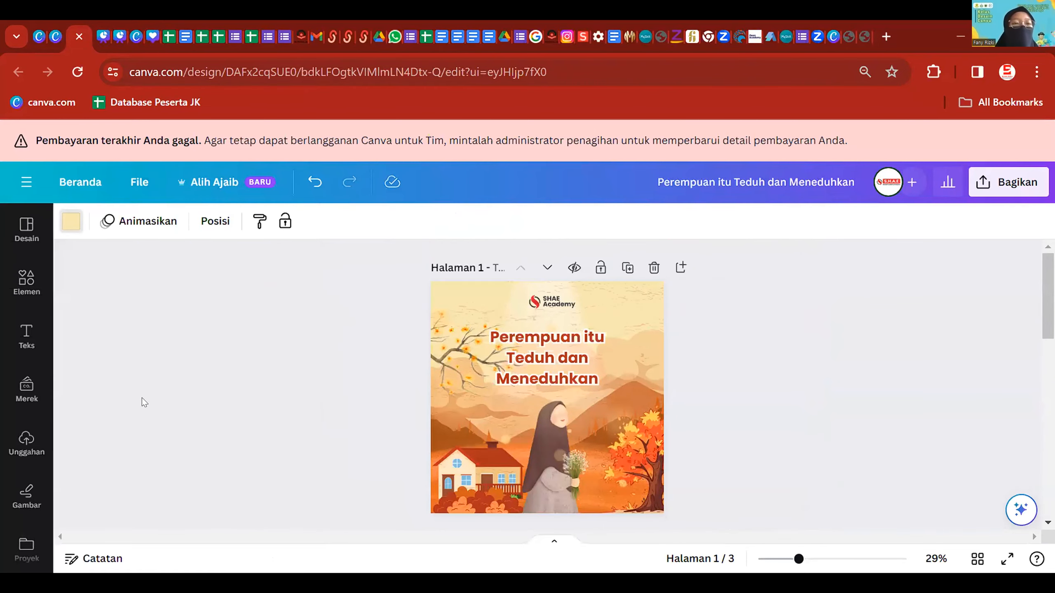
scroll(143, 415, down, 5)
scroll(121, 345, up, 1)
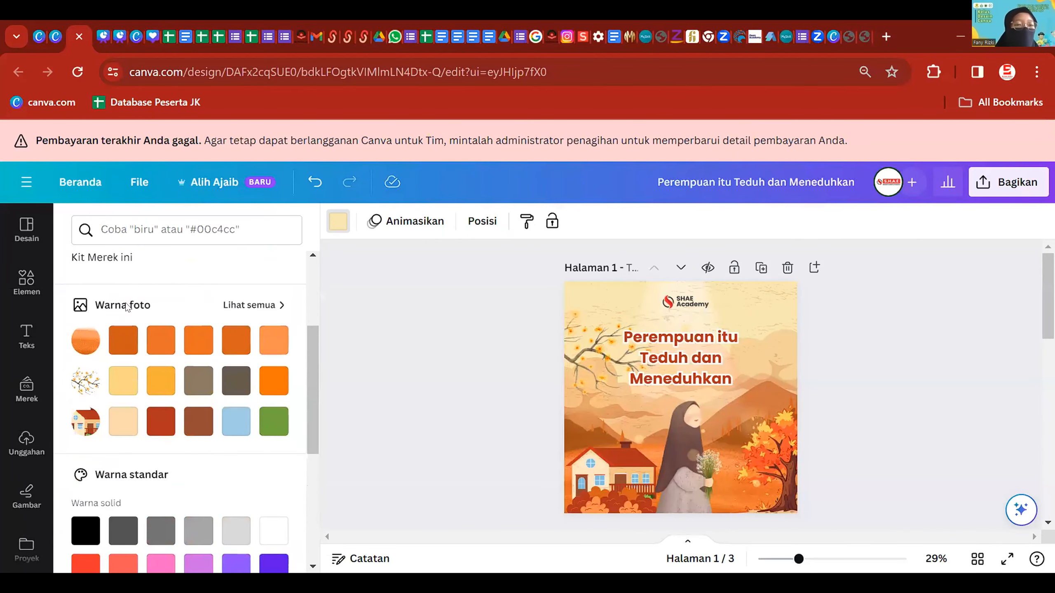
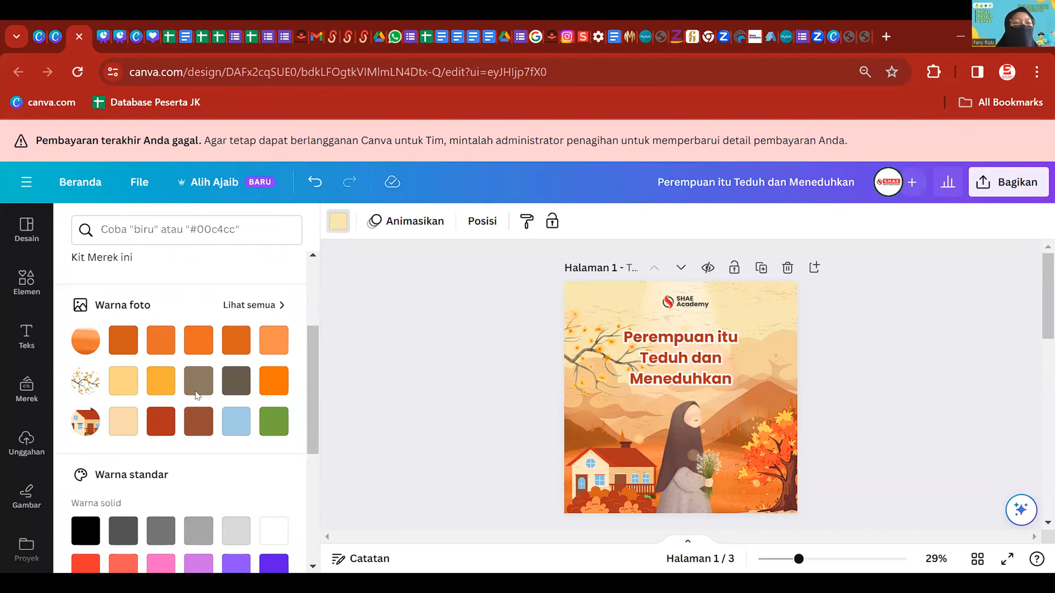
- Try a dark brown sampled with the eyedropper from the illustration as page 3's background
scroll(227, 379, up, 4)
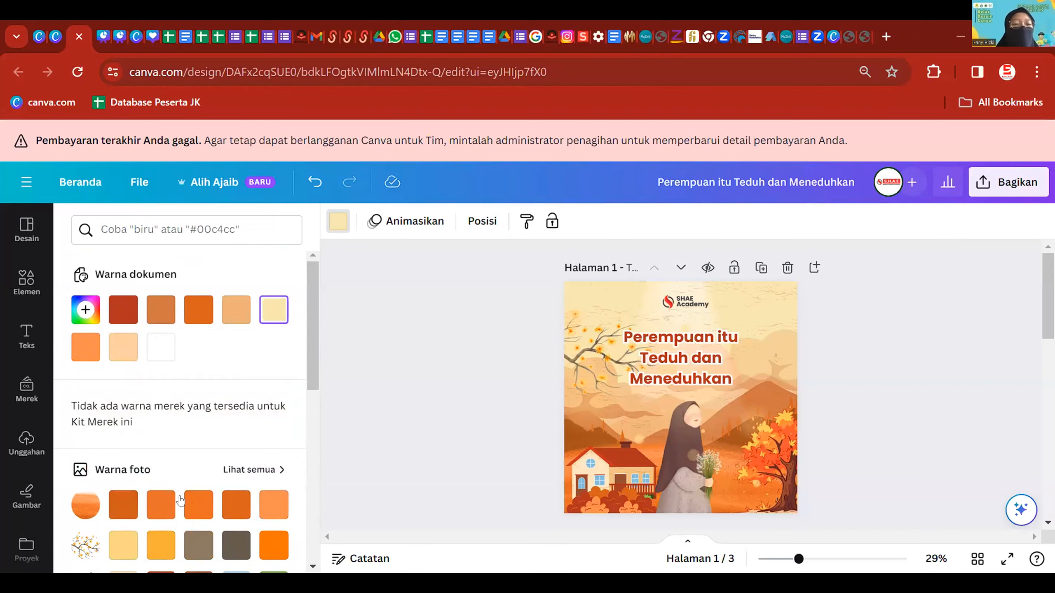
scroll(198, 504, down, 2)
scroll(124, 395, up, 2)
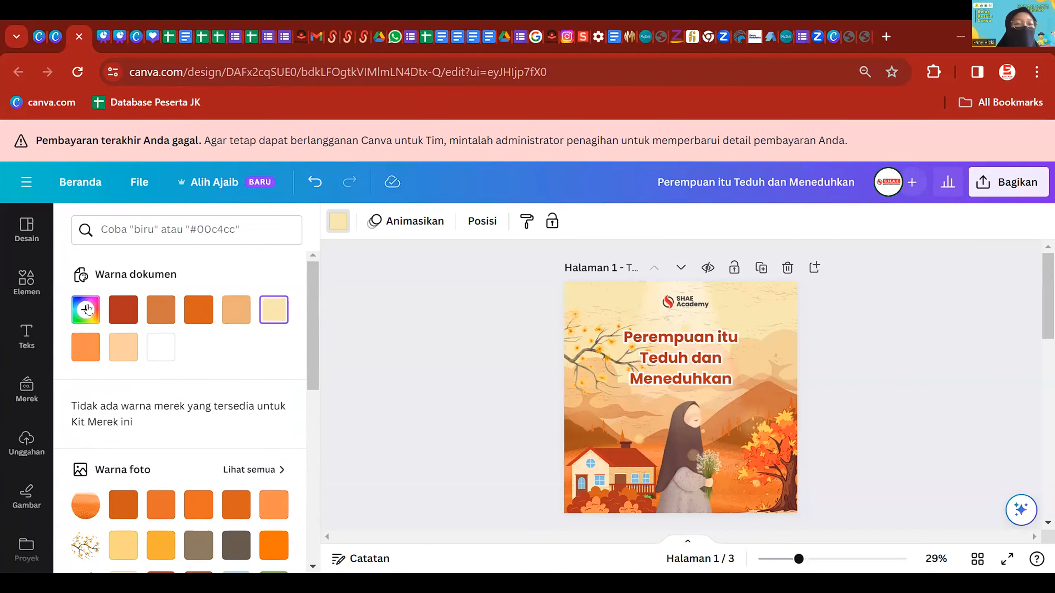
click(86, 308)
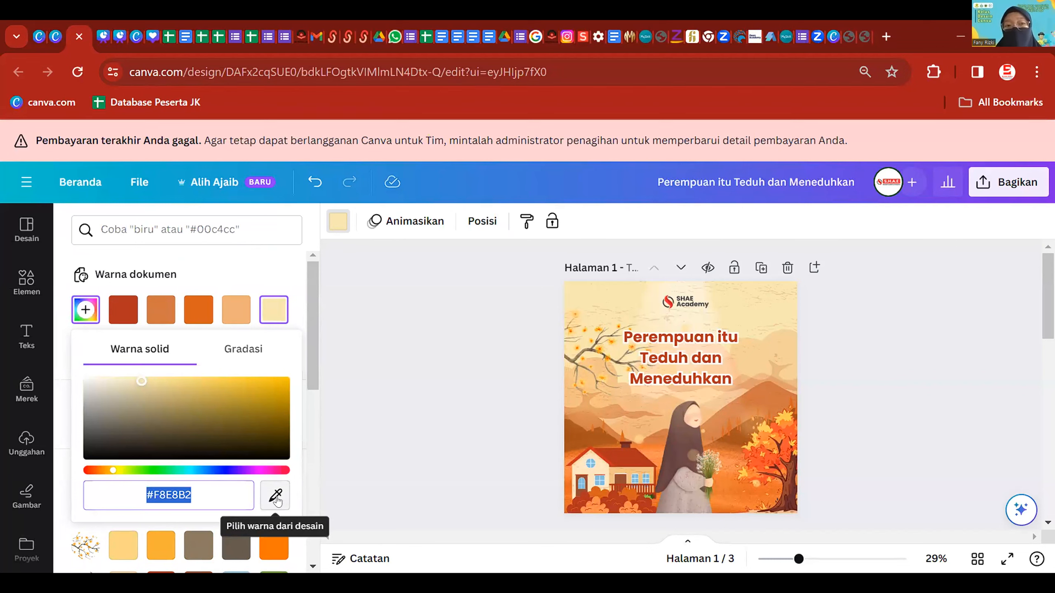
click(275, 496)
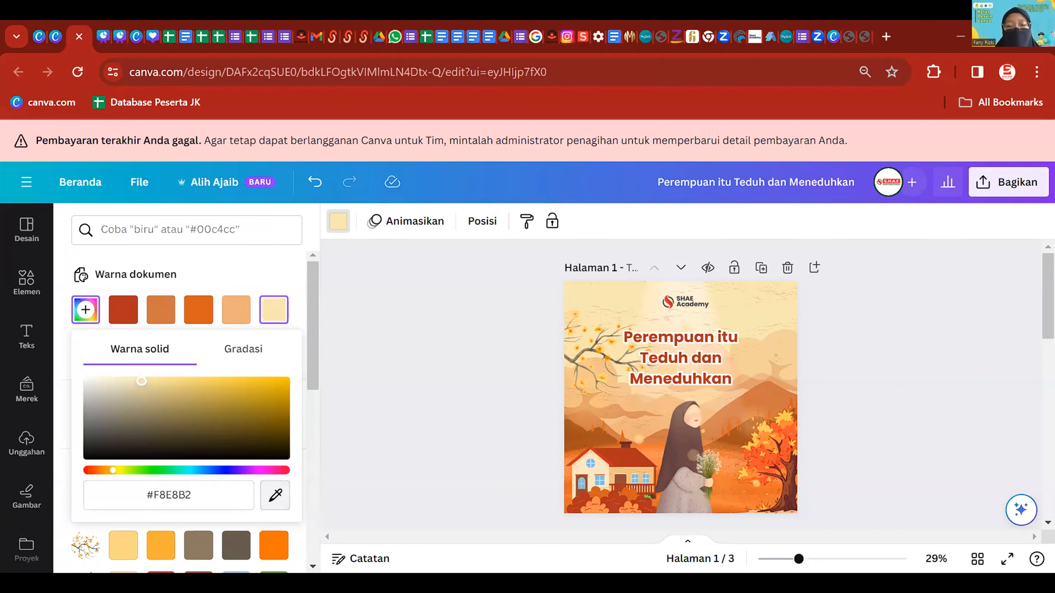
click(683, 446)
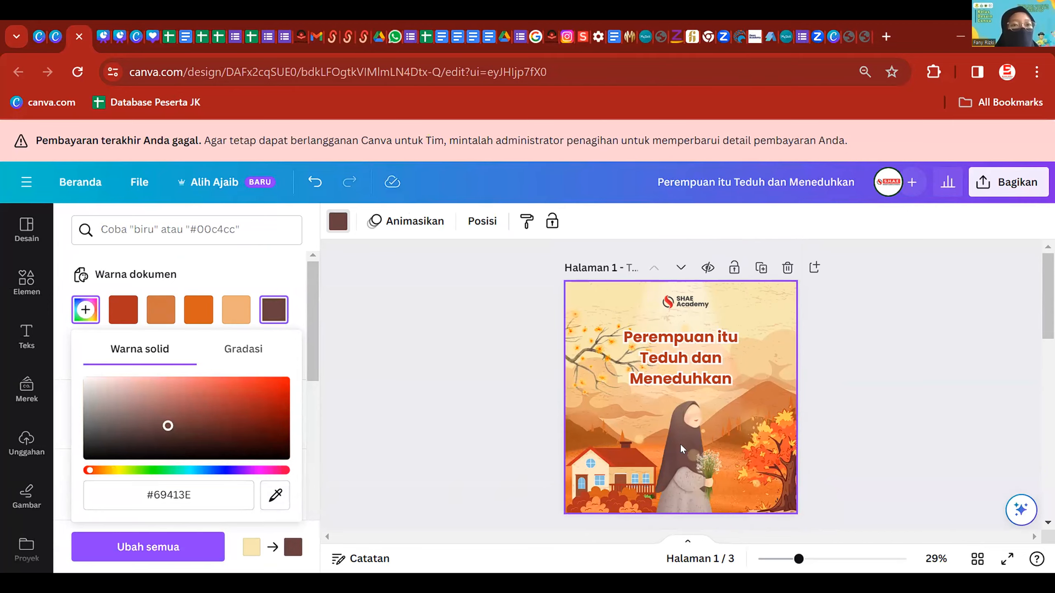
scroll(683, 449, down, 7)
click(681, 403)
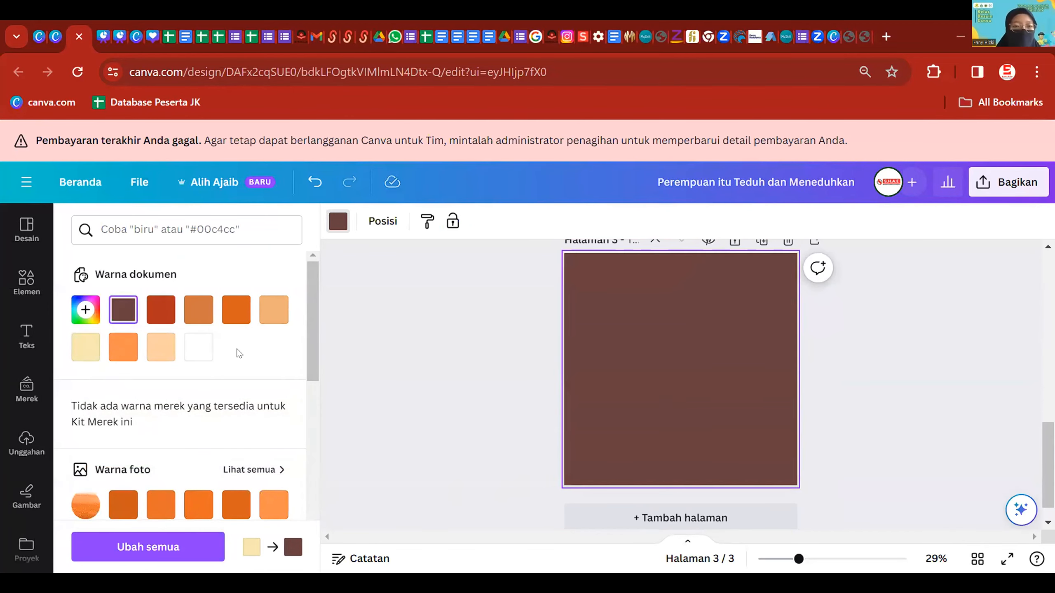
- Restore page 3's background to cream #F8E8B2 and close the colour options
click(86, 347)
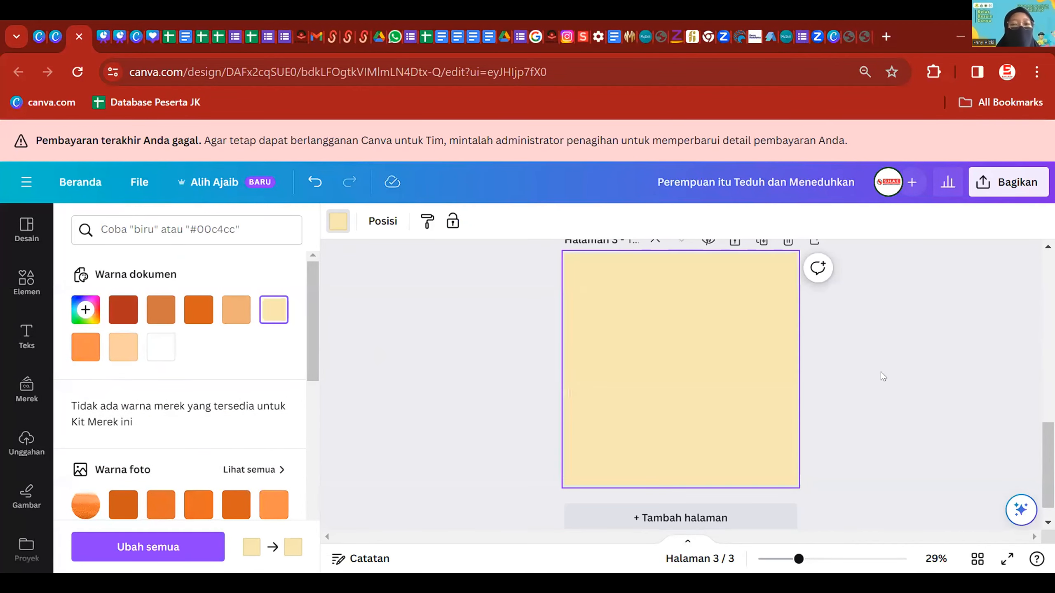
scroll(527, 422, up, 2)
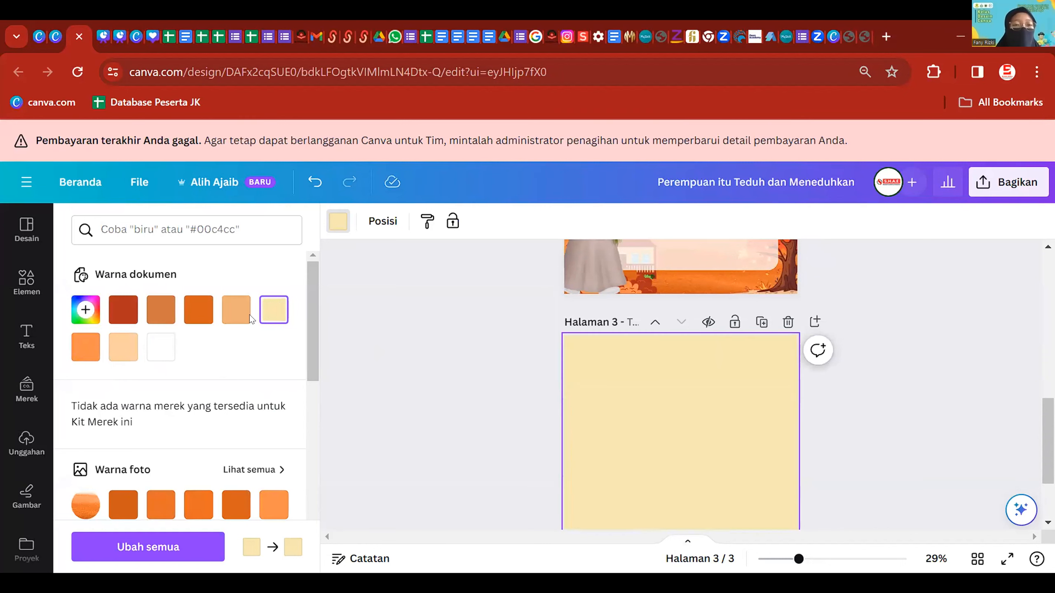
click(274, 310)
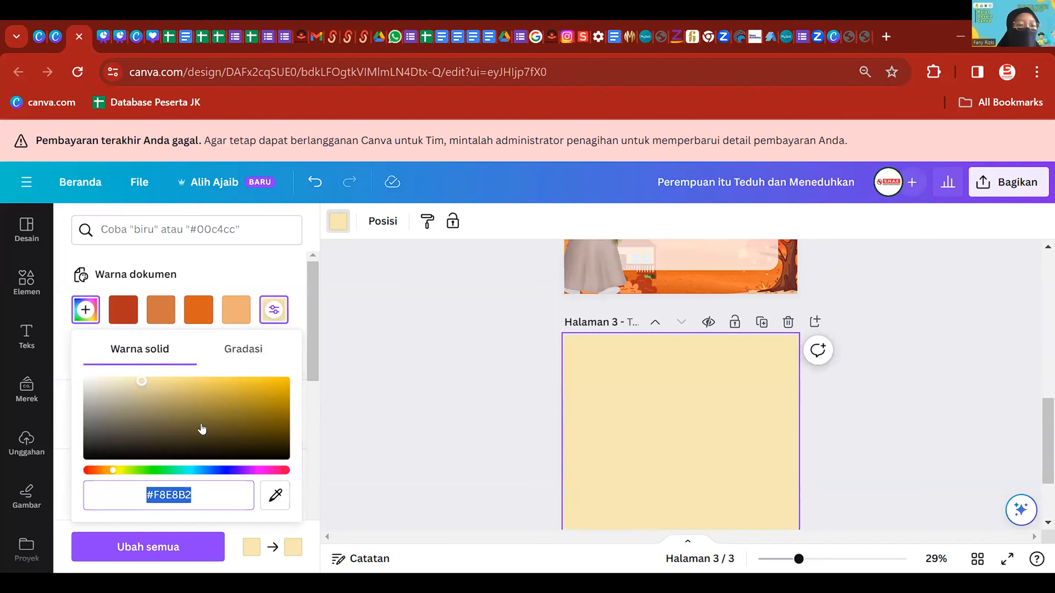
click(194, 500)
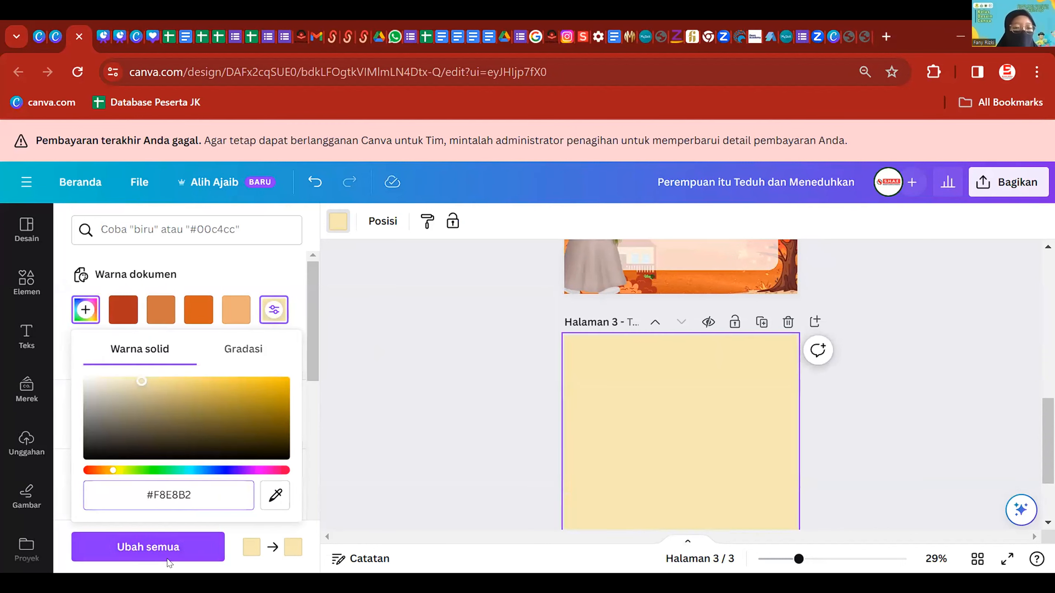
click(469, 364)
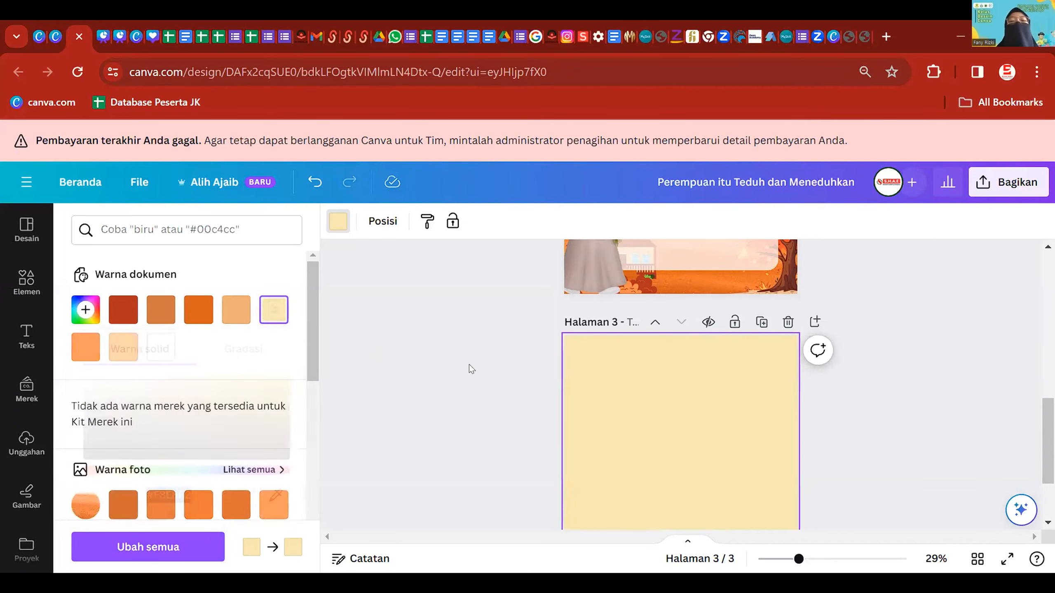
scroll(681, 366, down, 1)
click(767, 393)
scroll(750, 387, up, 2)
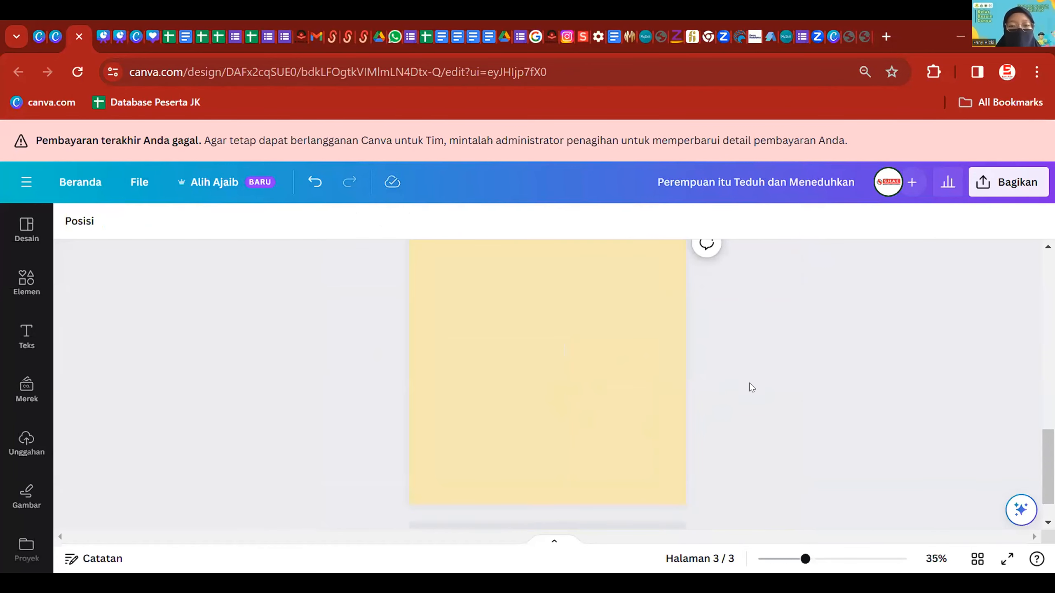
- Add the orange land element from recently used elements along page 3's bottom edge
click(23, 285)
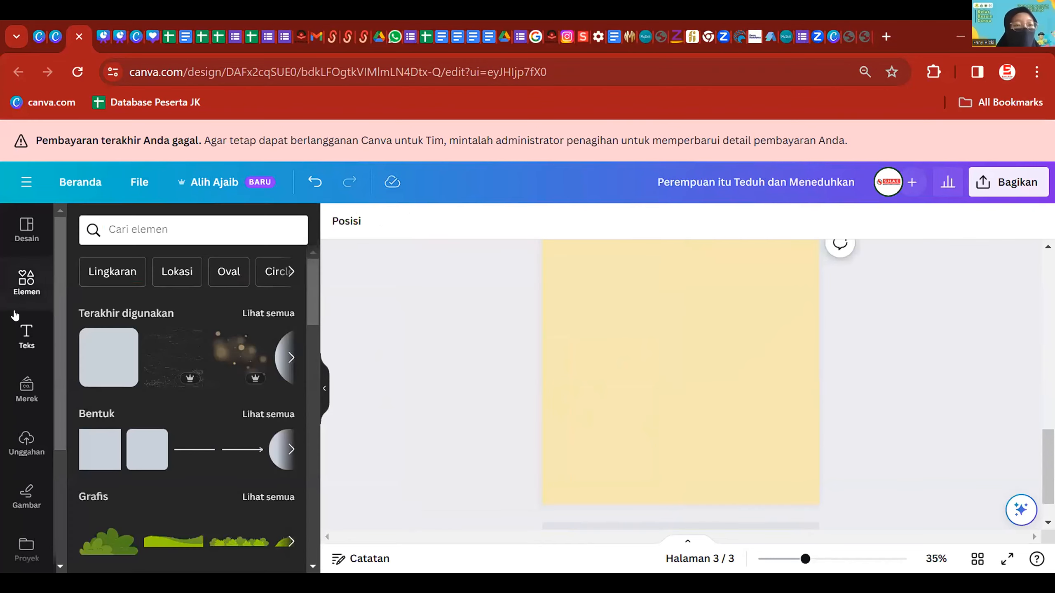
click(254, 313)
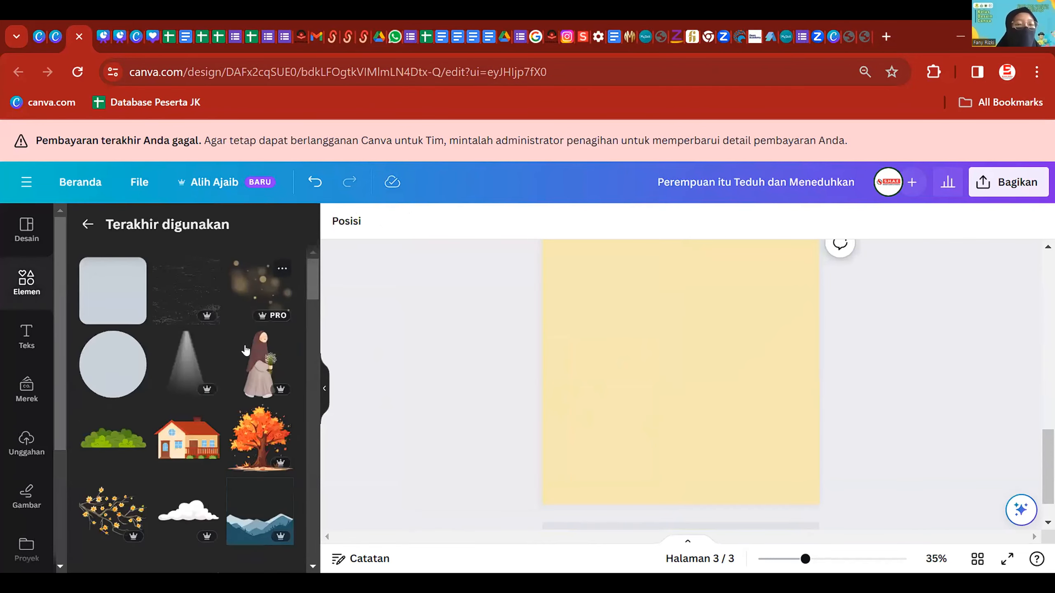
scroll(234, 367, down, 2)
scroll(239, 374, down, 2)
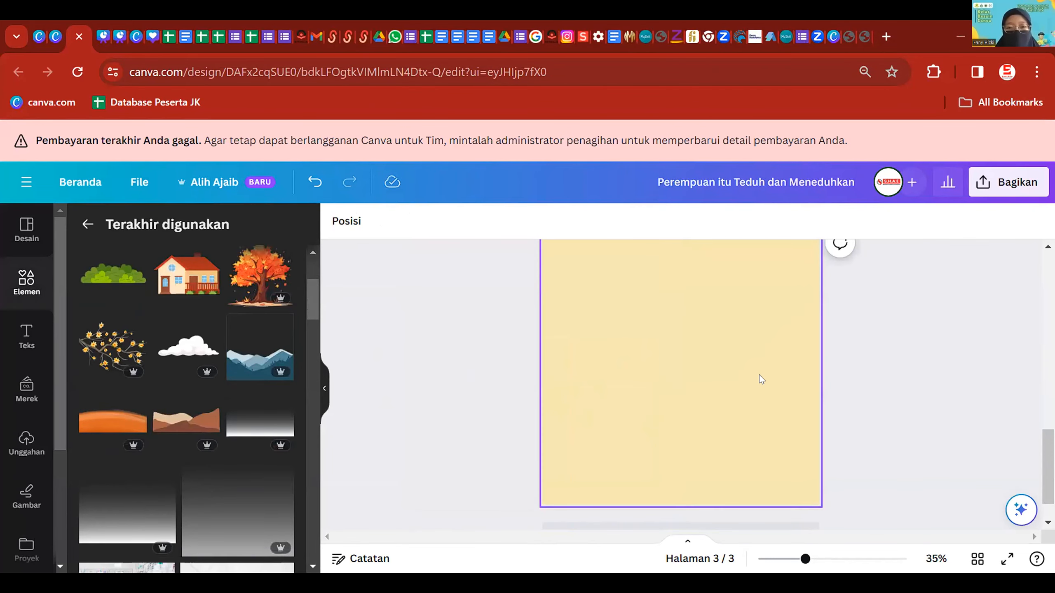
click(112, 415)
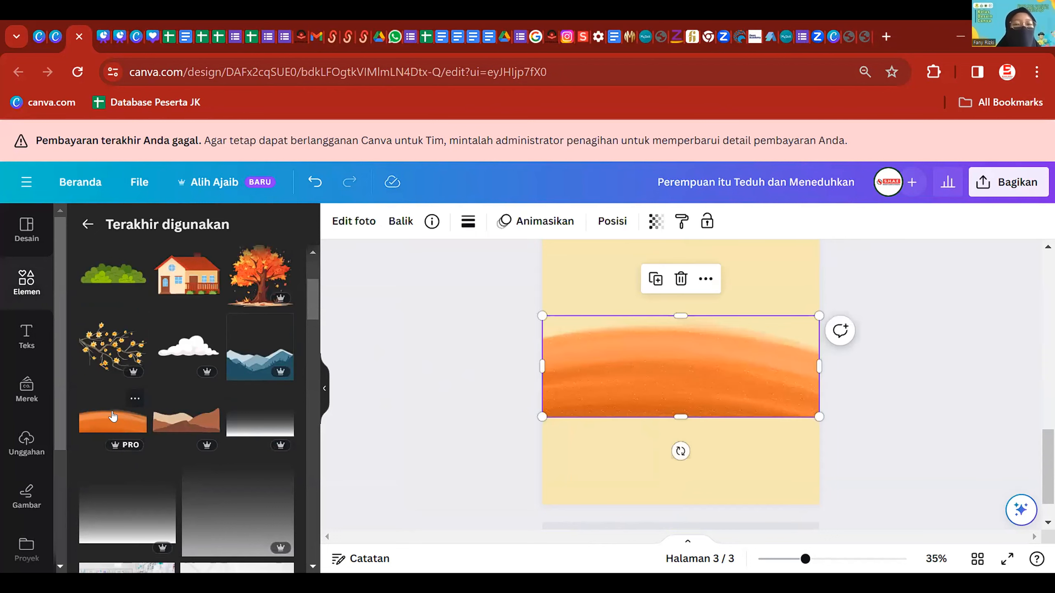
click(134, 400)
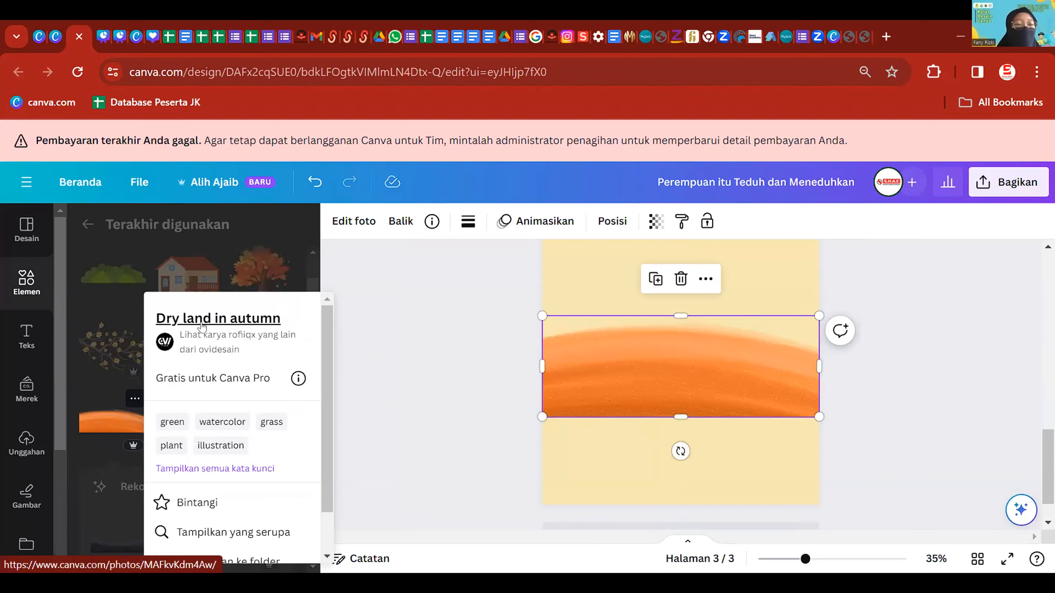
drag(734, 381, 721, 452)
click(857, 362)
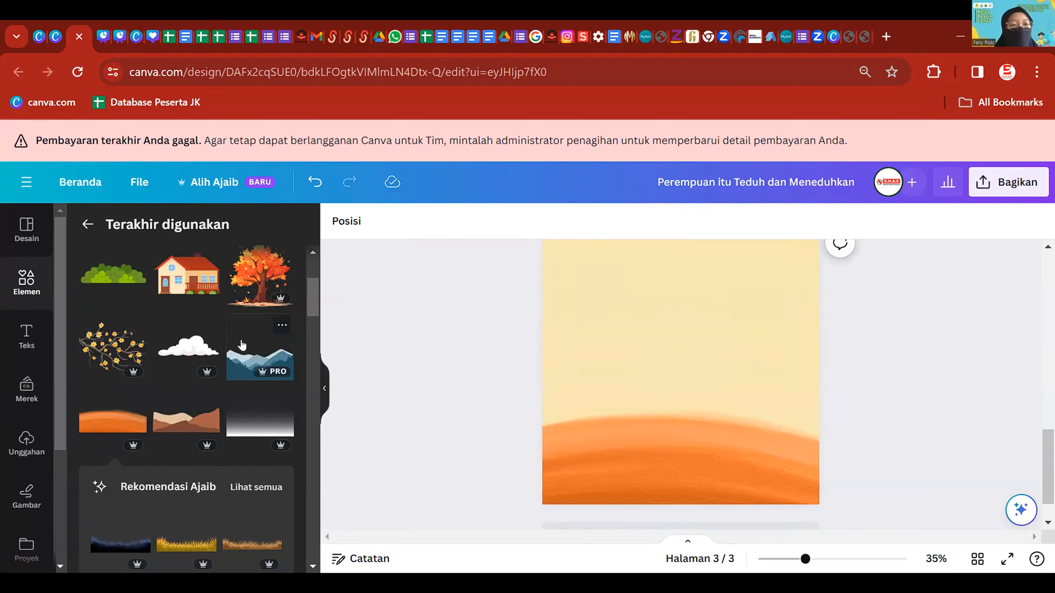
- Add the blue mountain landscape and centre it above the orange ground, slightly enlarged
click(259, 351)
drag(725, 414, 780, 436)
drag(819, 479, 825, 483)
drag(780, 440, 777, 417)
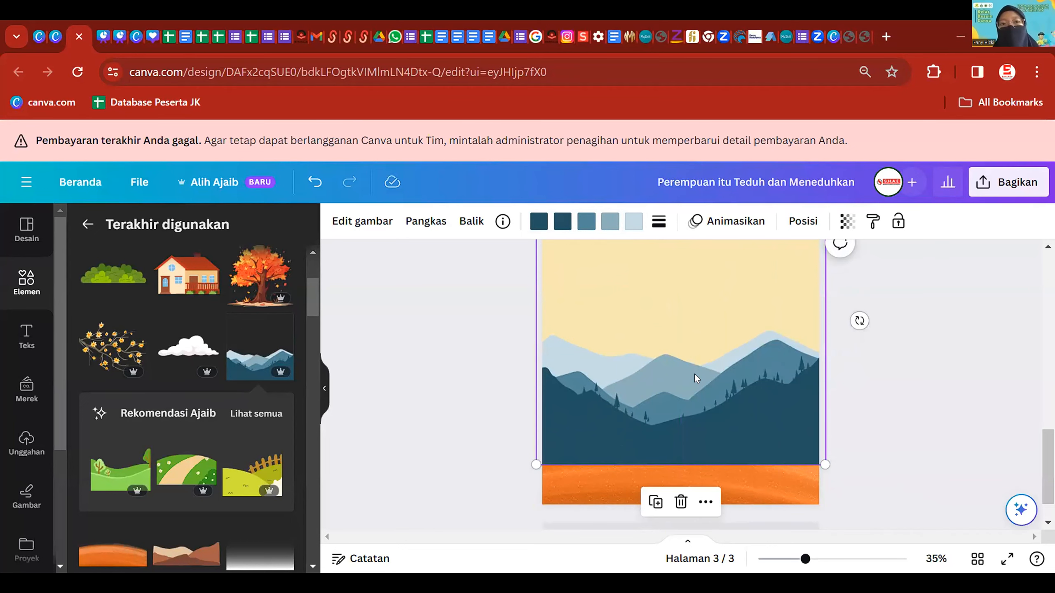
- Recolour the mountain tones to dark red, orange, muted orange, light orange and peach
click(538, 220)
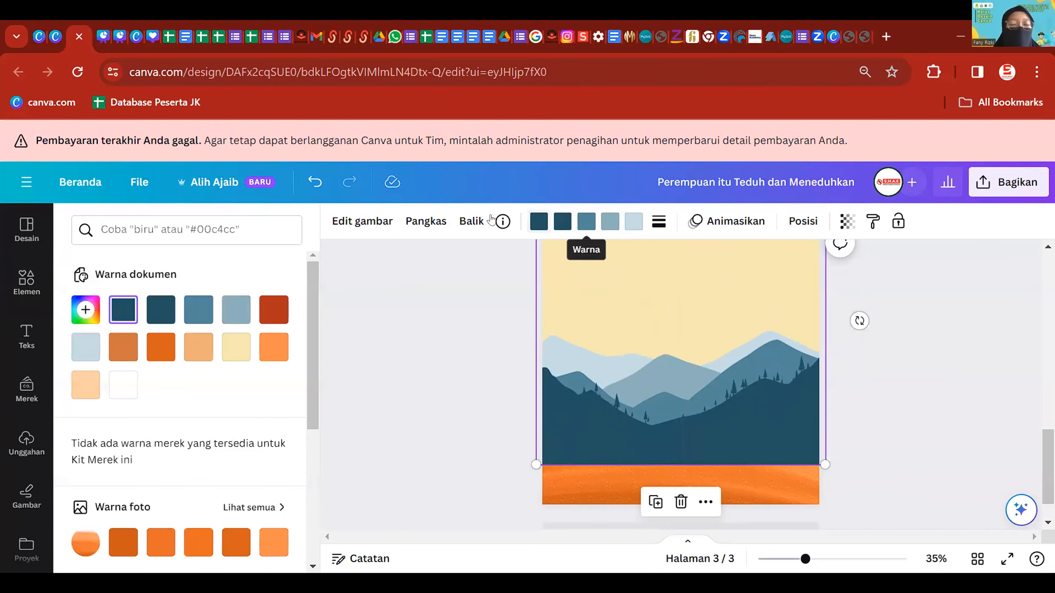
click(272, 316)
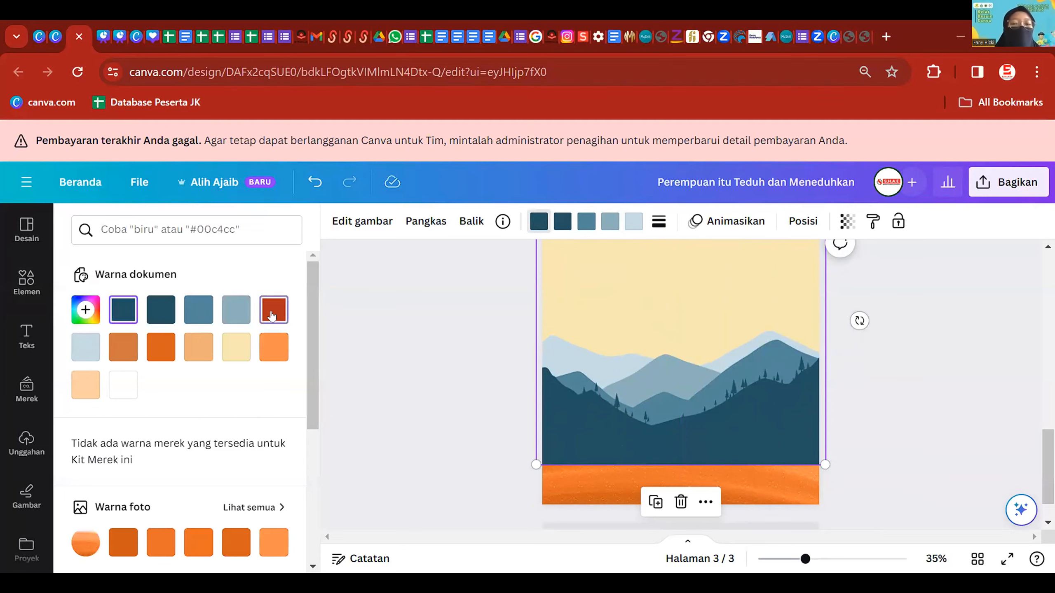
click(563, 221)
click(161, 346)
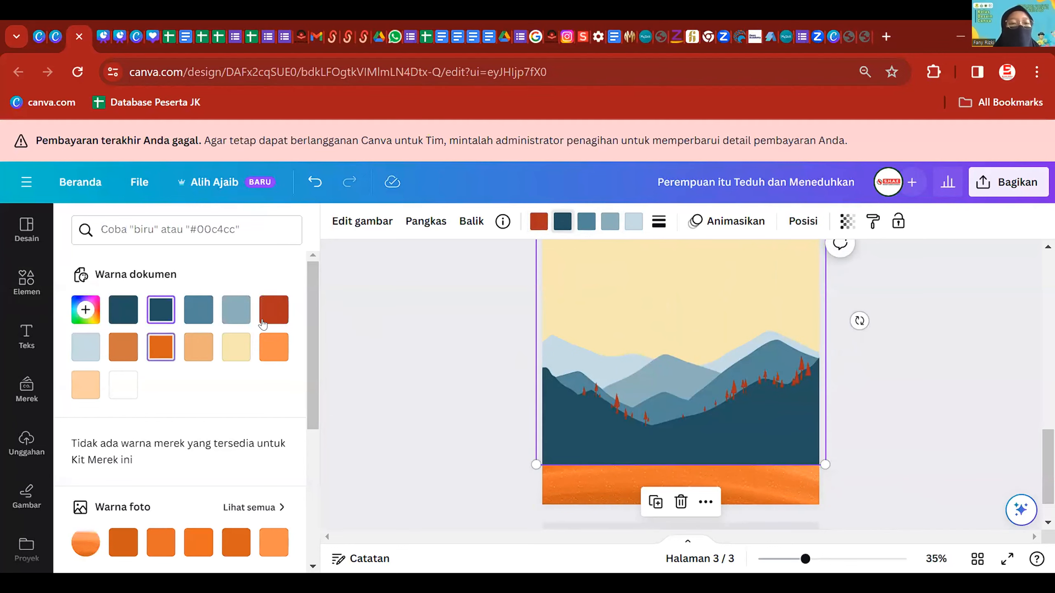
click(586, 221)
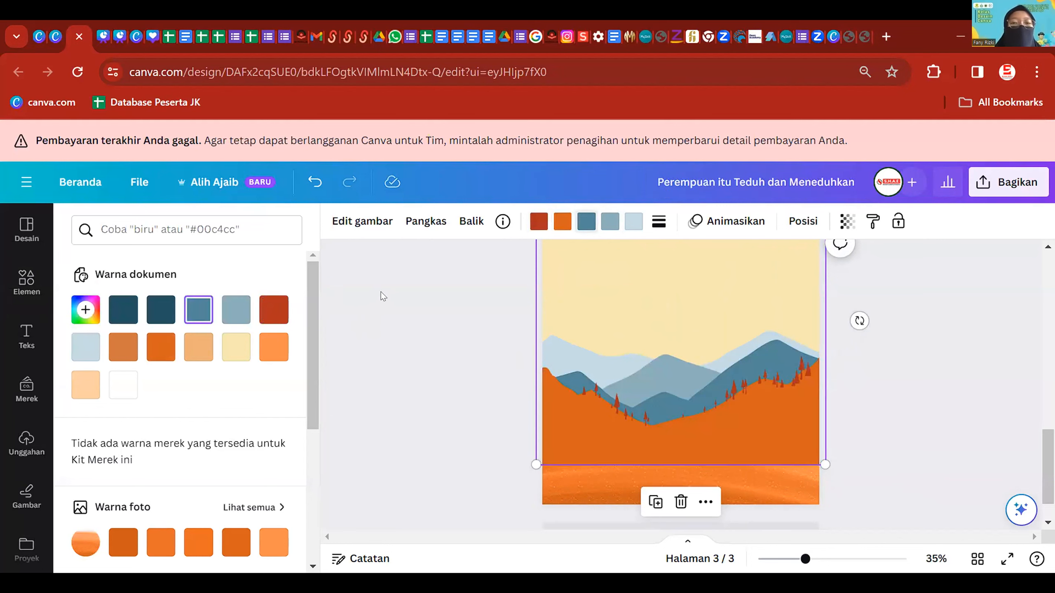
click(122, 357)
click(610, 221)
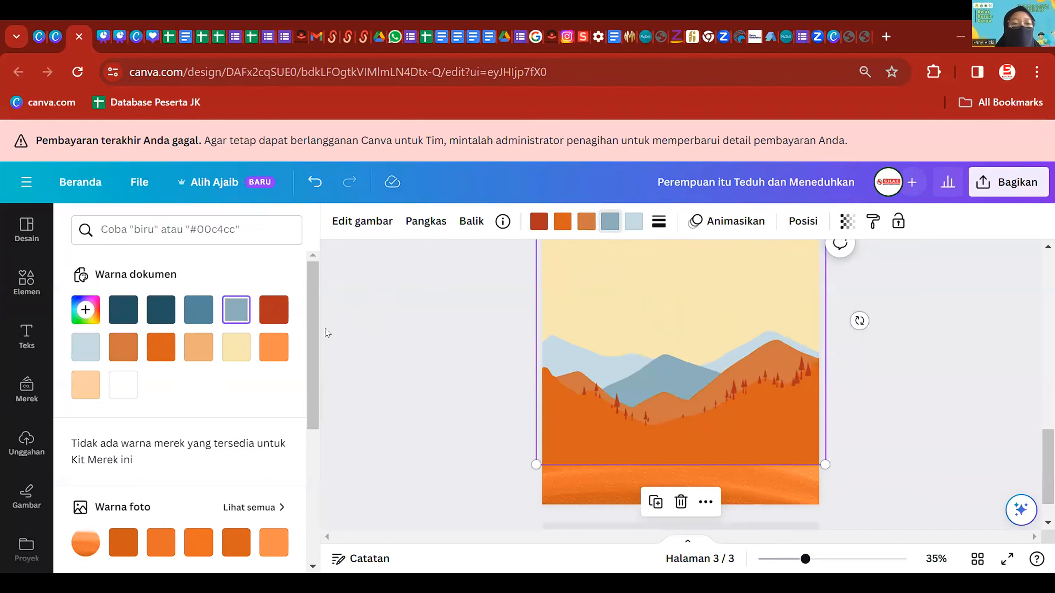
click(202, 351)
click(633, 222)
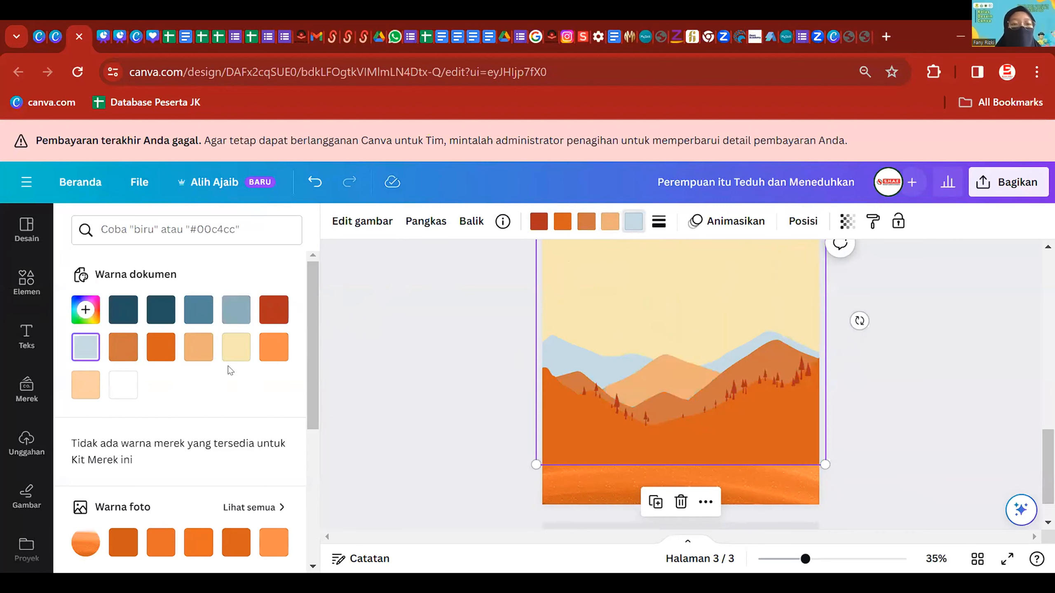
click(96, 385)
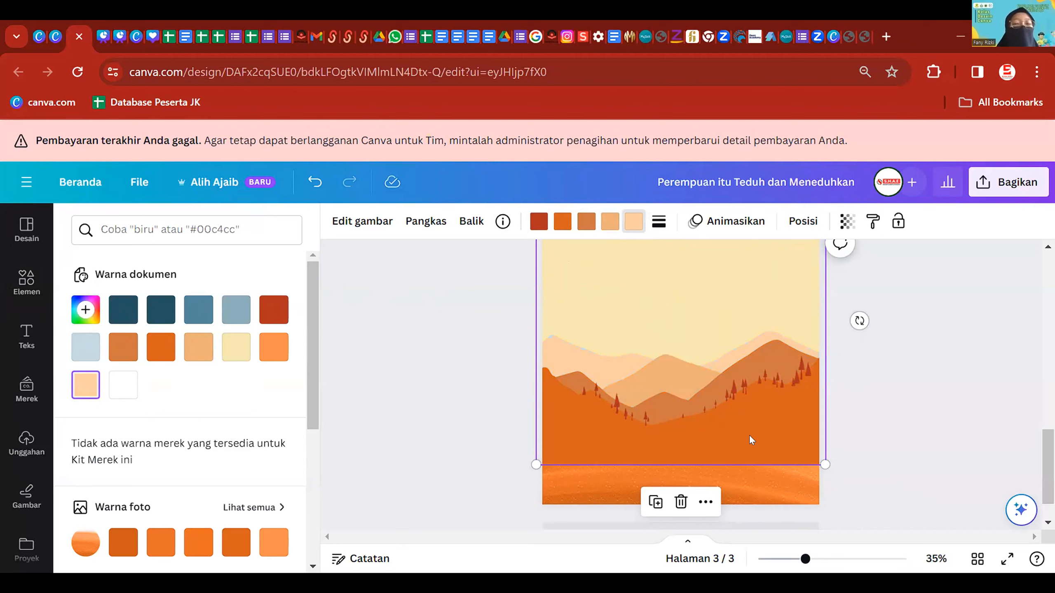
drag(749, 436, 760, 417)
- Darken the red tone, make the mountains deep red, and reposition the image
click(541, 226)
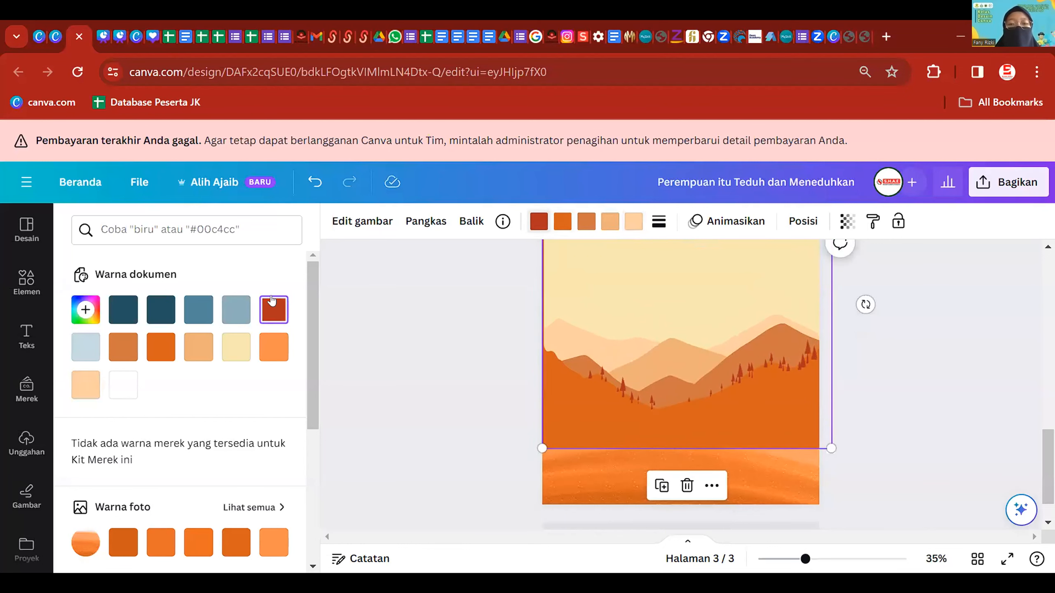
scroll(187, 436, down, 4)
scroll(163, 381, up, 4)
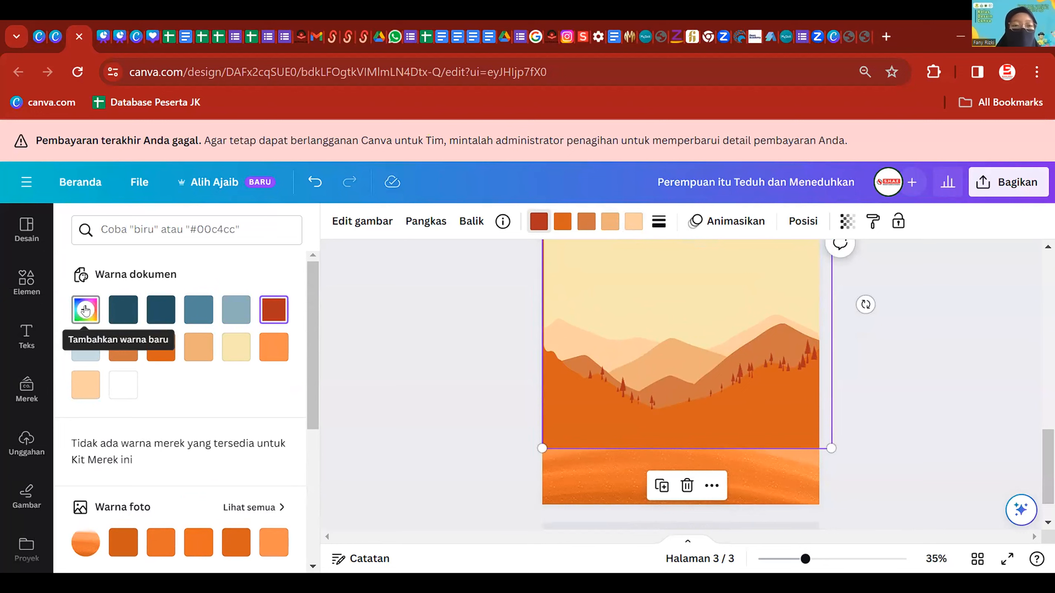
click(85, 310)
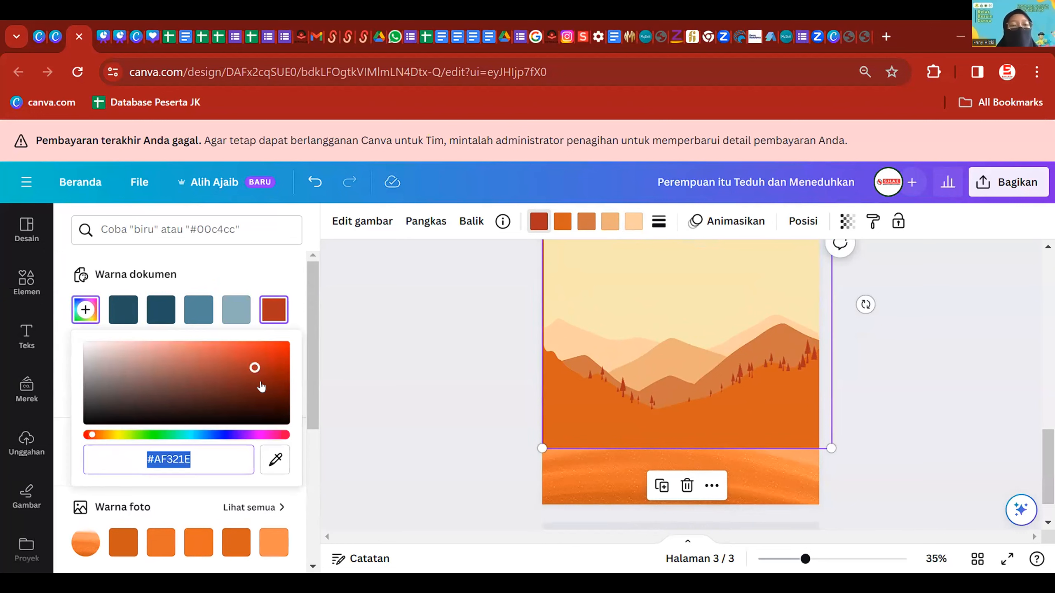
drag(255, 367, 255, 373)
click(562, 221)
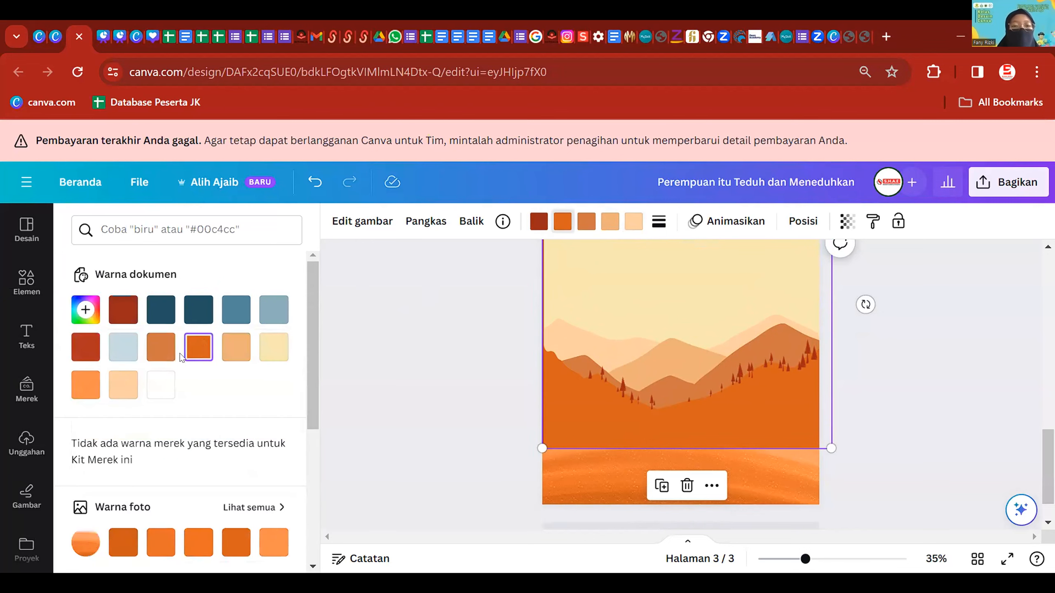
click(73, 347)
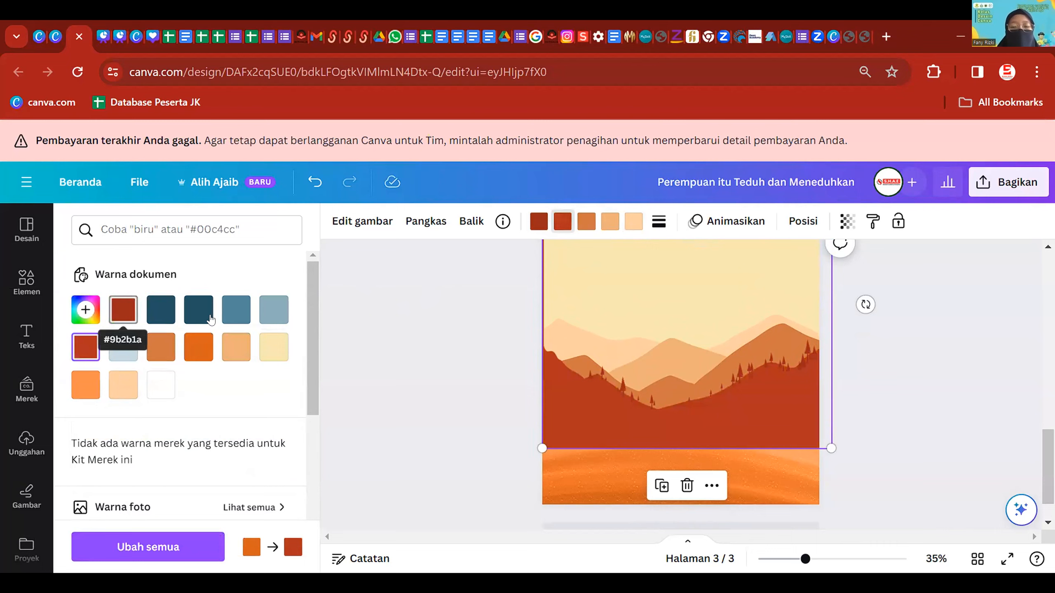
click(497, 381)
mouse_move(734, 387)
mouse_down()
mouse_move(735, 347)
mouse_move(741, 387)
mouse_move(730, 390)
mouse_up()
click(743, 481)
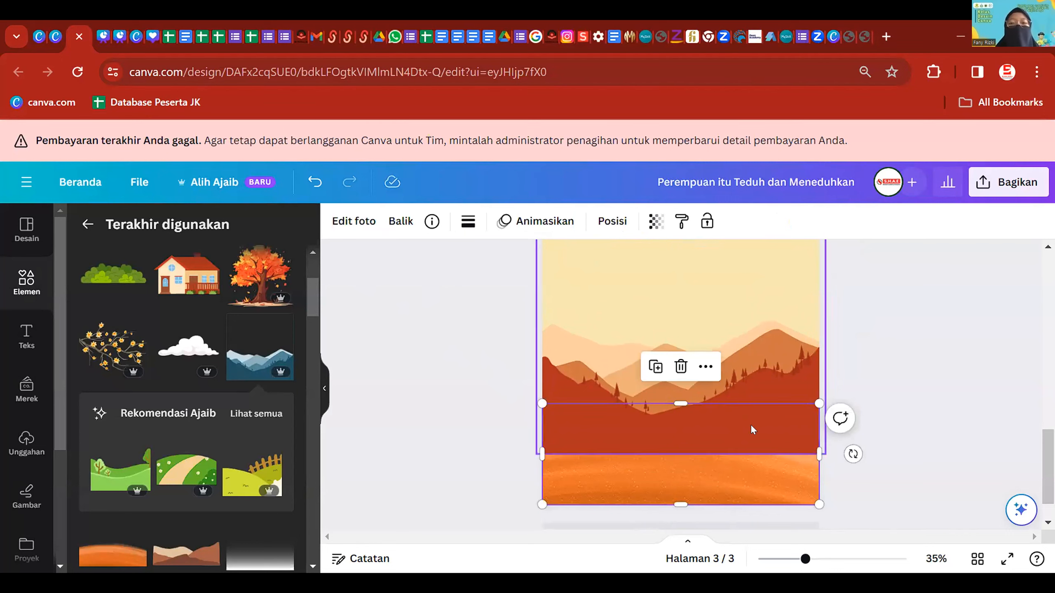
- Send the mountain image to the very back and lower it about 30 px
click(760, 411)
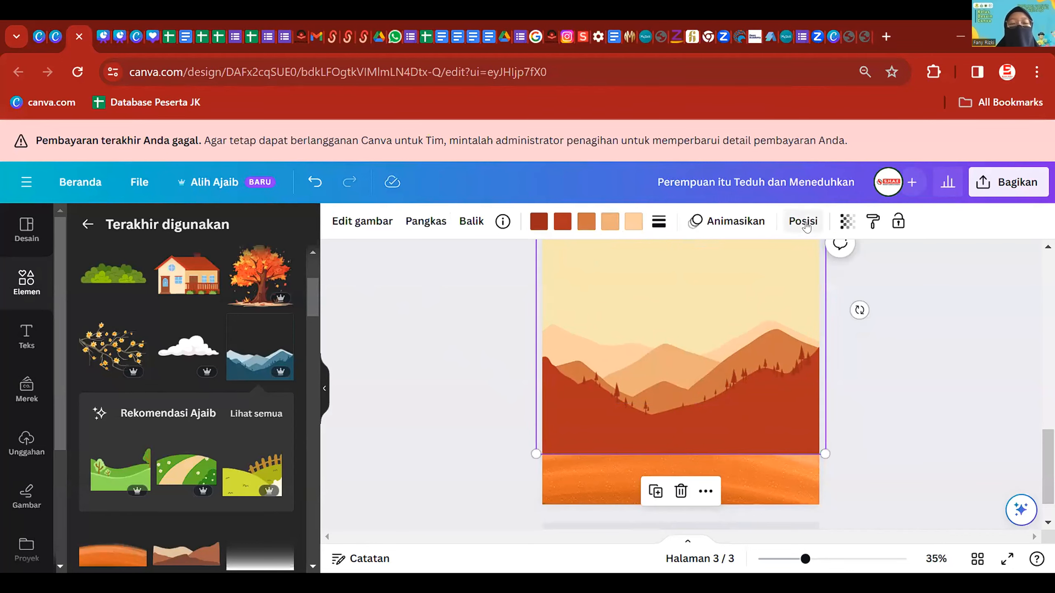
click(805, 227)
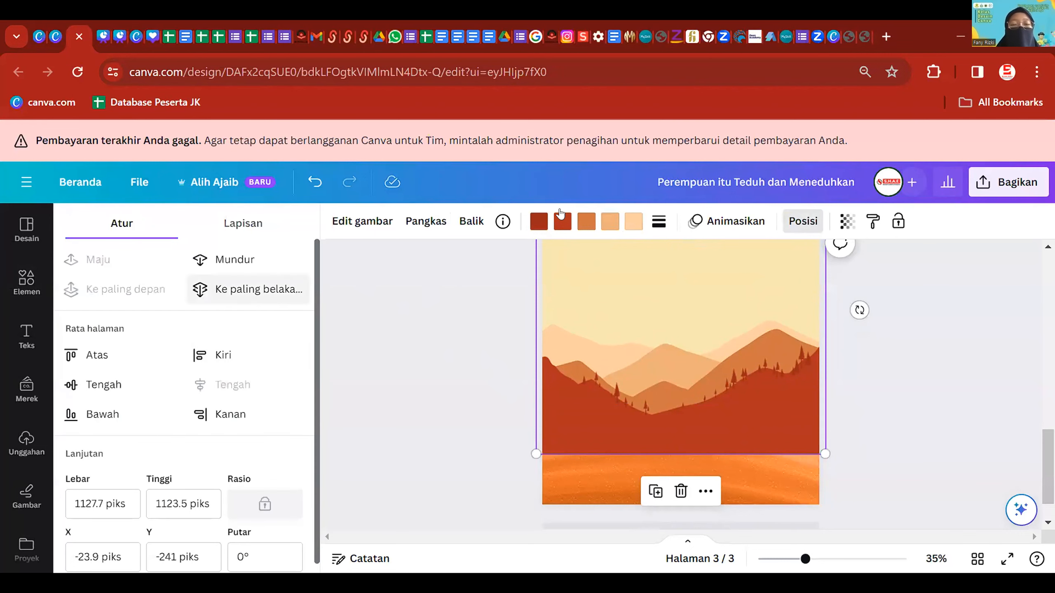
click(255, 290)
drag(793, 390, 791, 405)
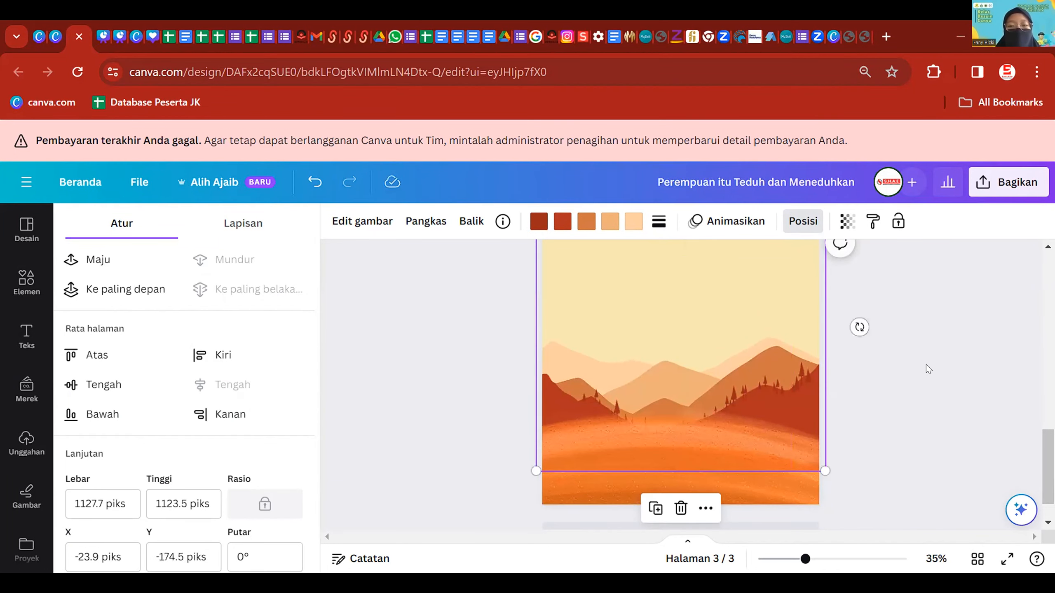
click(927, 364)
scroll(926, 364, down, 2)
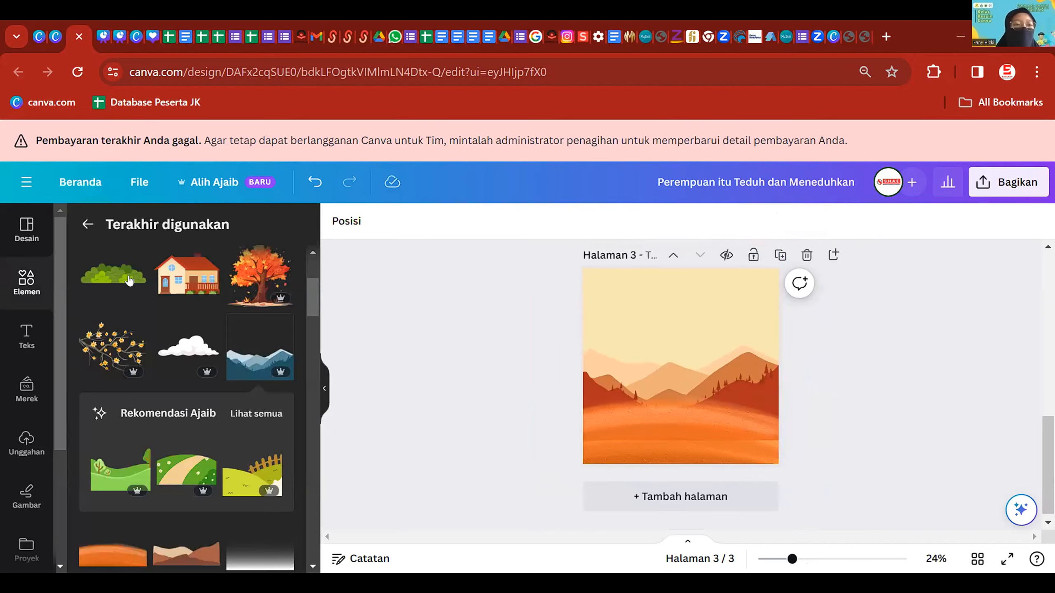
- Add a white cloud, shrink it, and place it in page 3's upper-right sky
scroll(139, 306, up, 1)
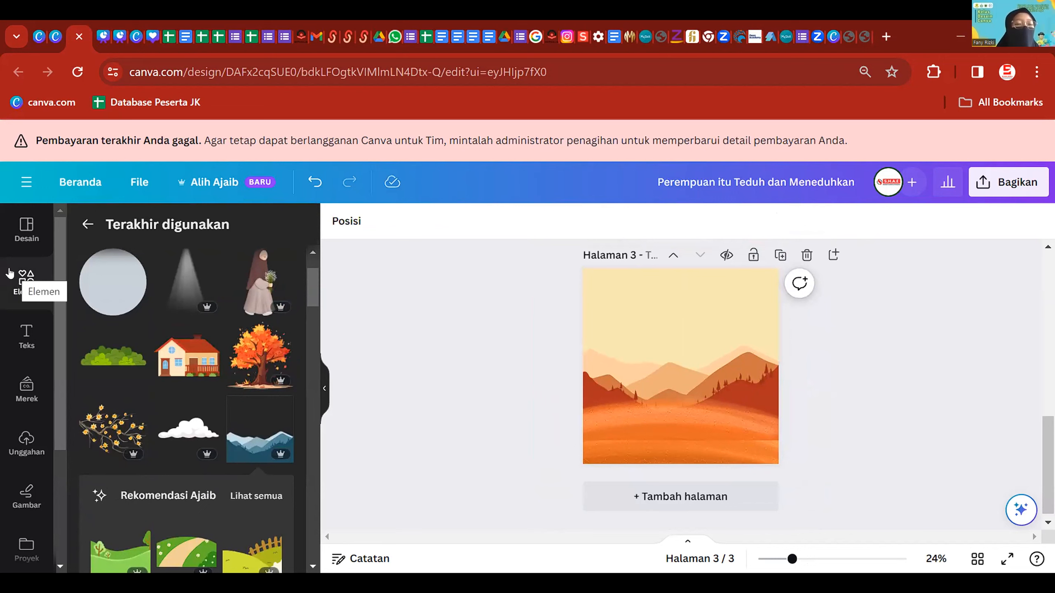
click(188, 428)
drag(696, 358, 754, 313)
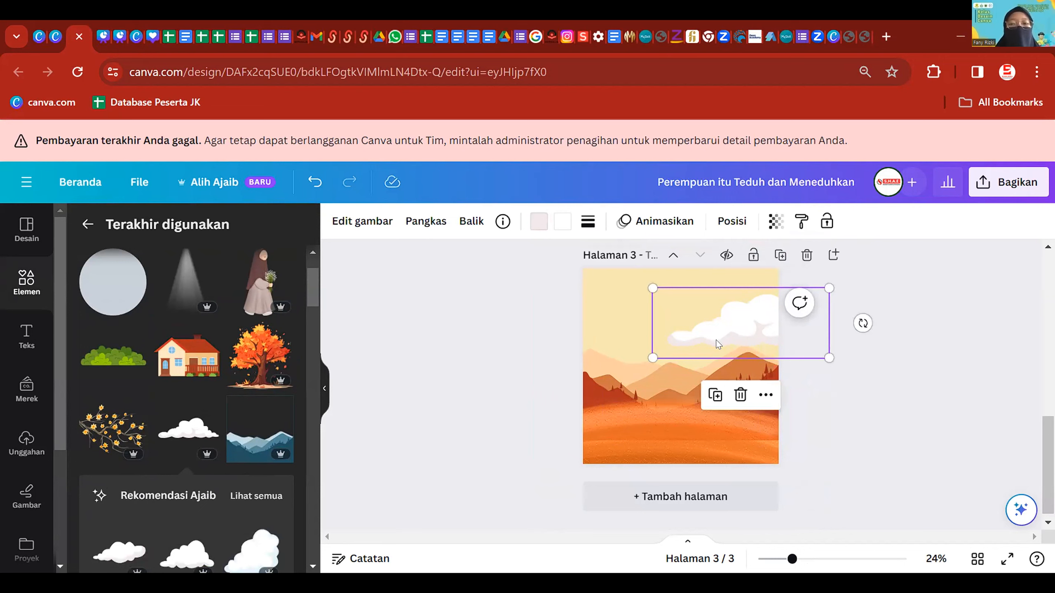
drag(652, 358, 687, 344)
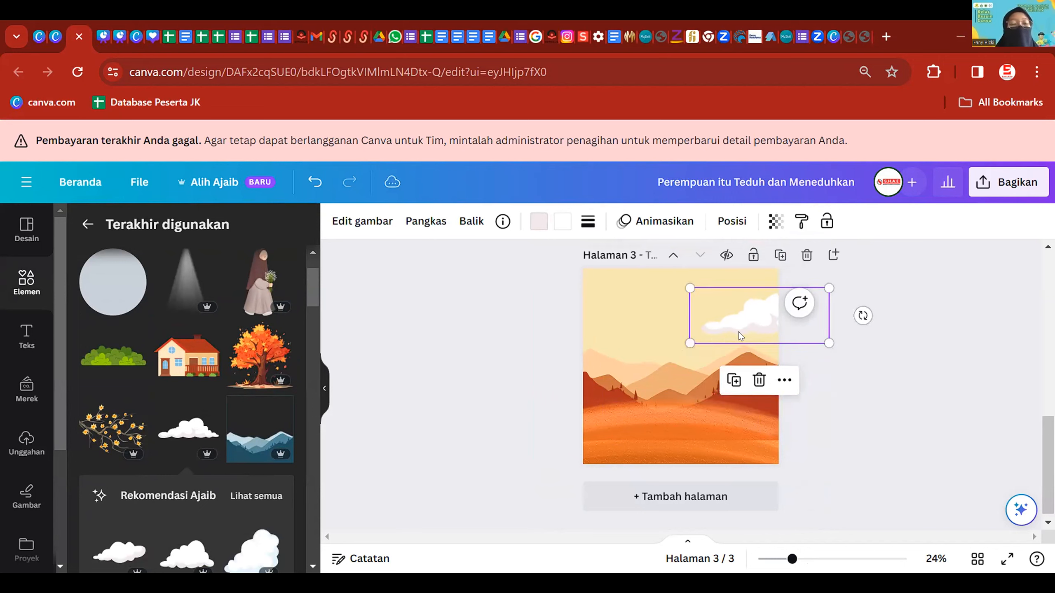
drag(759, 308, 746, 321)
click(929, 323)
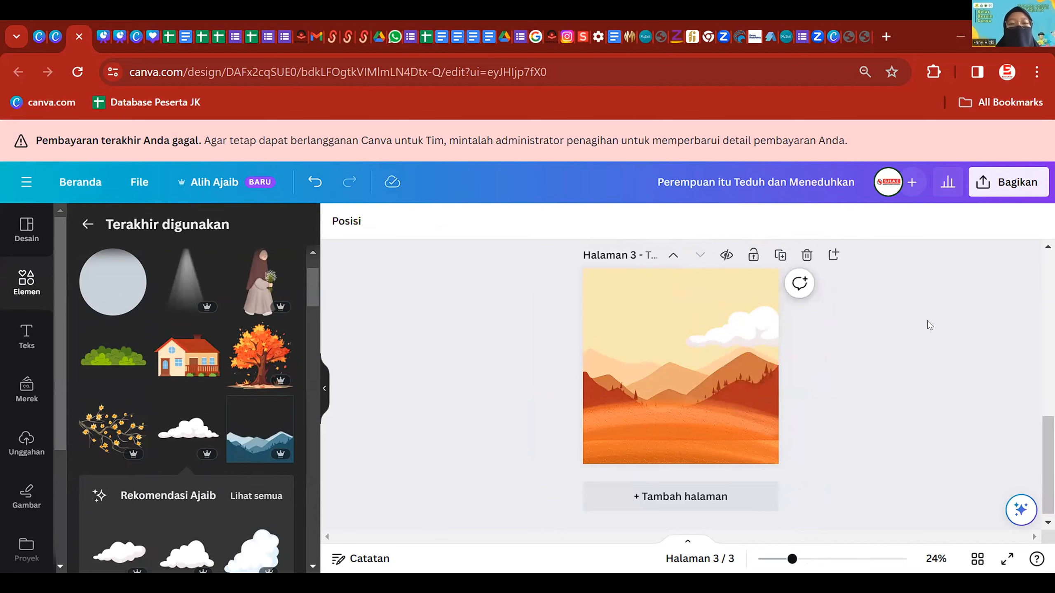
scroll(929, 325, up, 3)
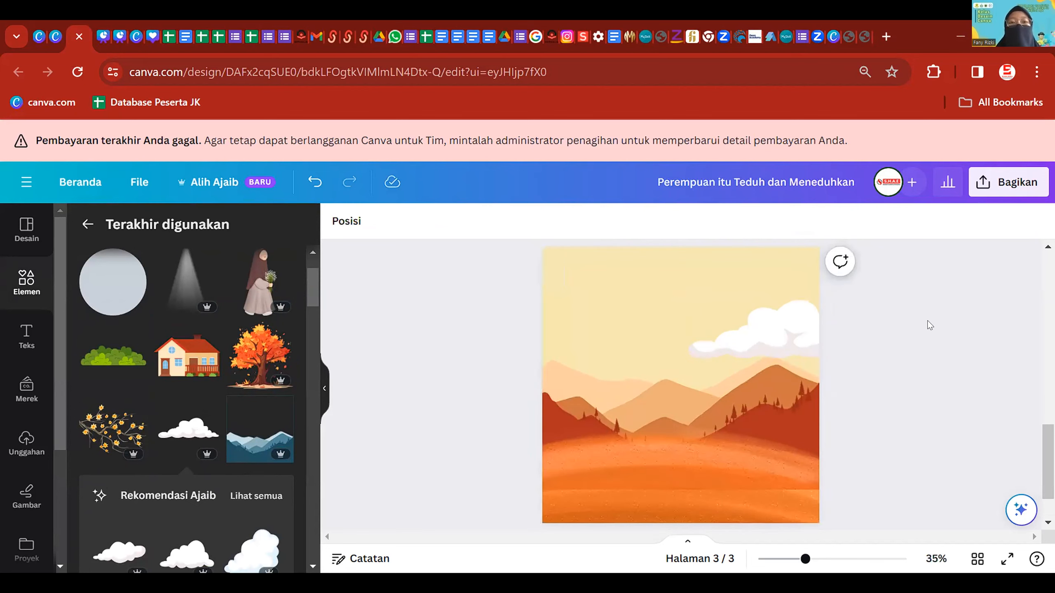
- Recolour the cloud with peach shading and a bright orange main colour
click(863, 361)
drag(863, 362, 847, 389)
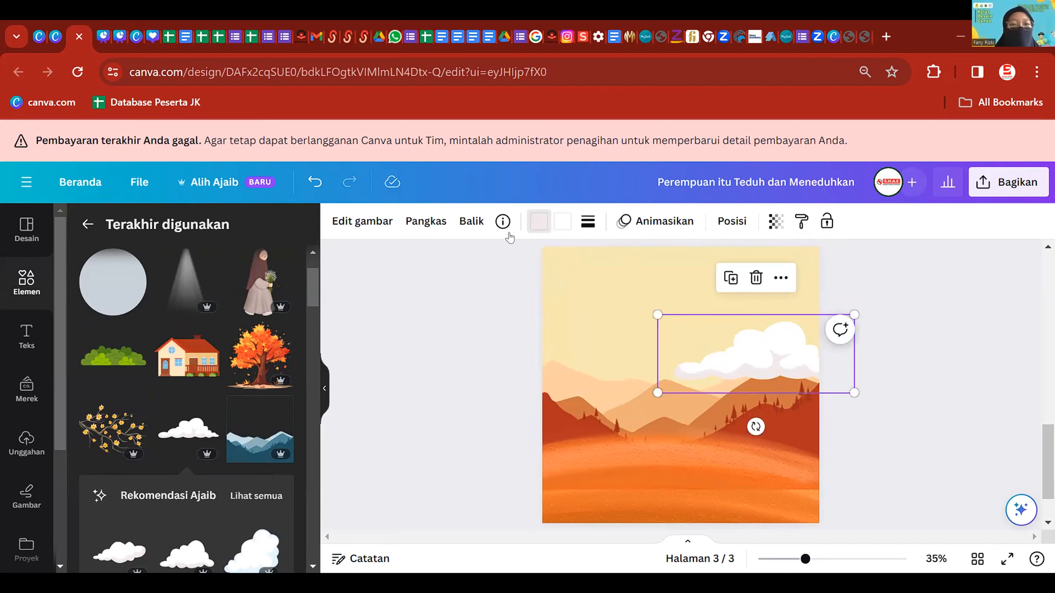
click(539, 221)
click(269, 314)
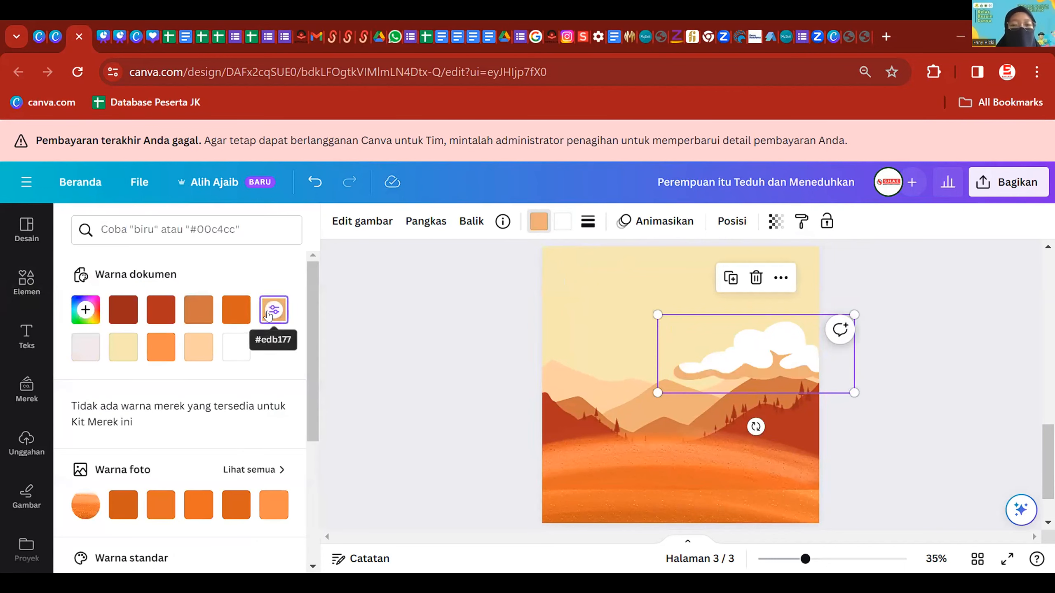
click(559, 227)
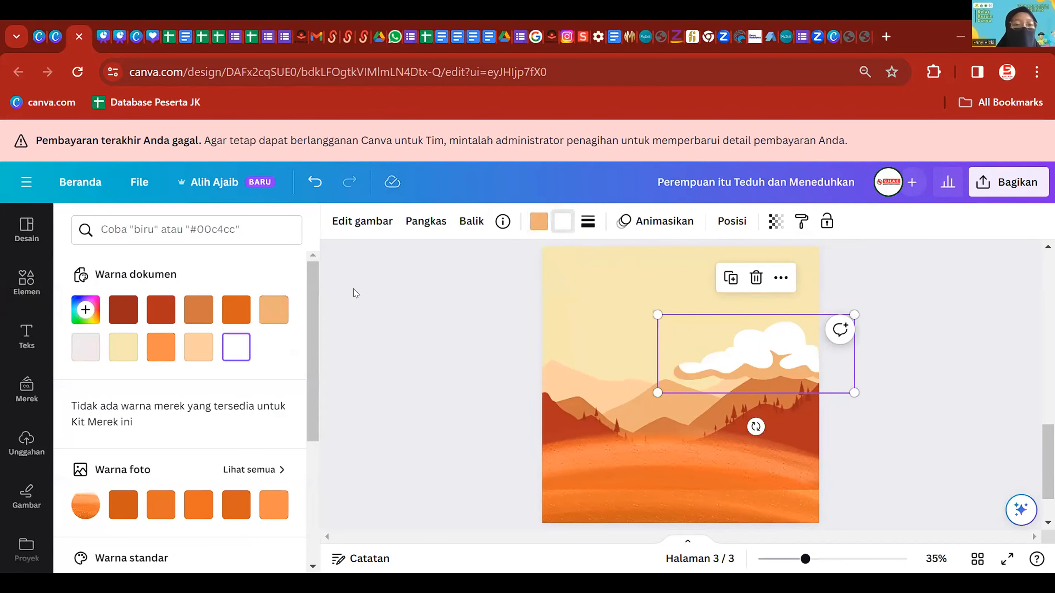
click(199, 309)
click(166, 340)
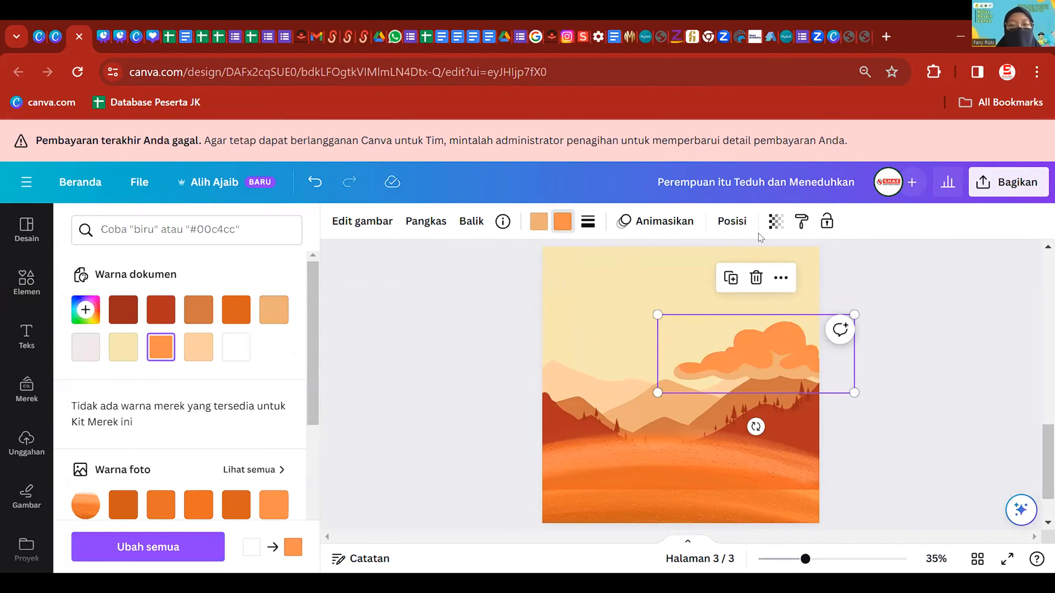
- Set the cloud's transparency to 46 and send it to the very back
click(776, 222)
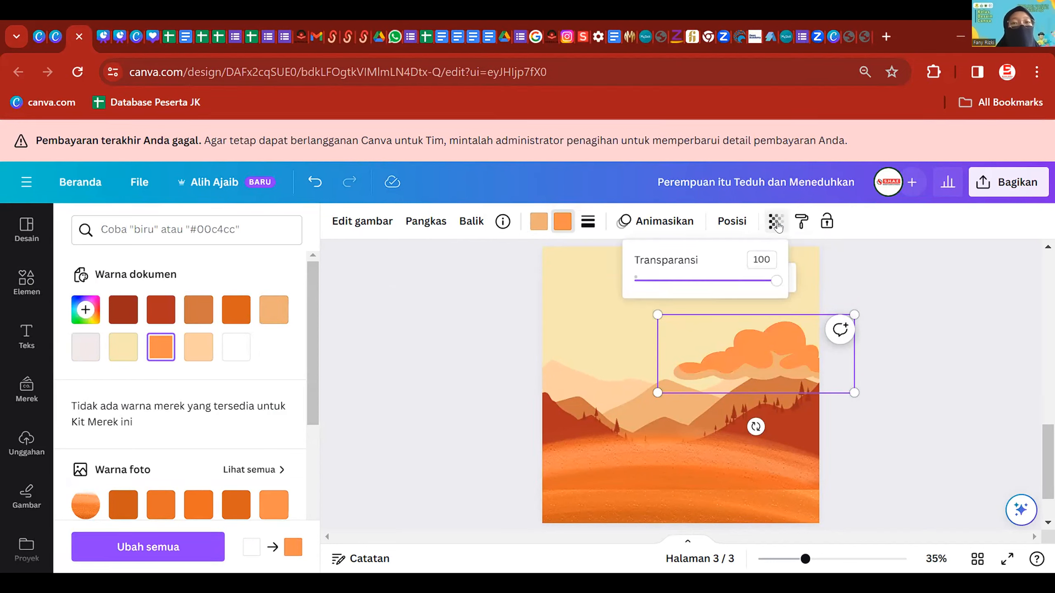
drag(785, 363, 755, 363)
click(762, 225)
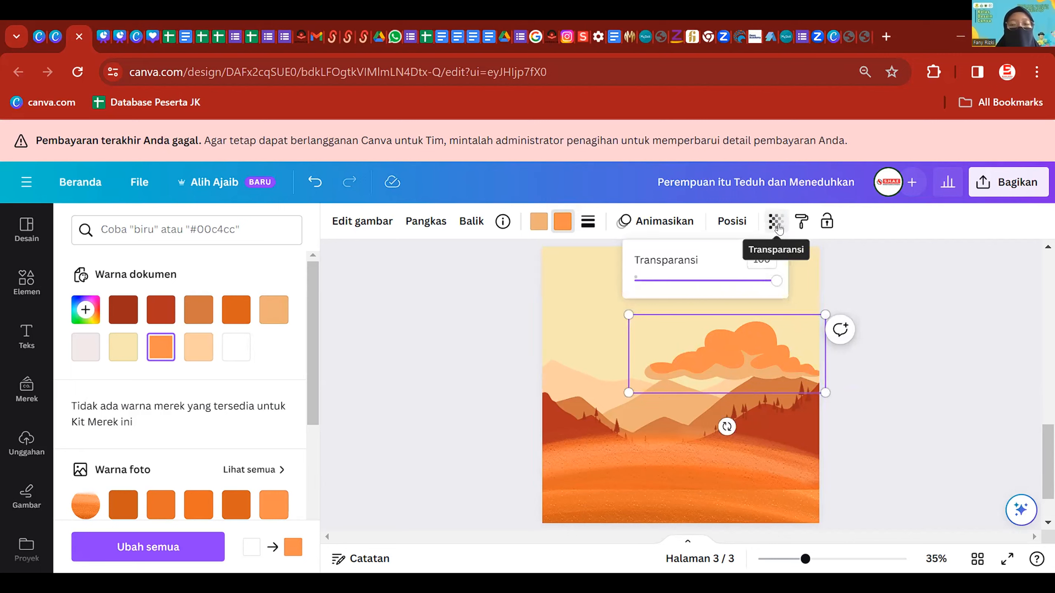
drag(776, 281, 699, 290)
drag(754, 376, 785, 343)
click(731, 221)
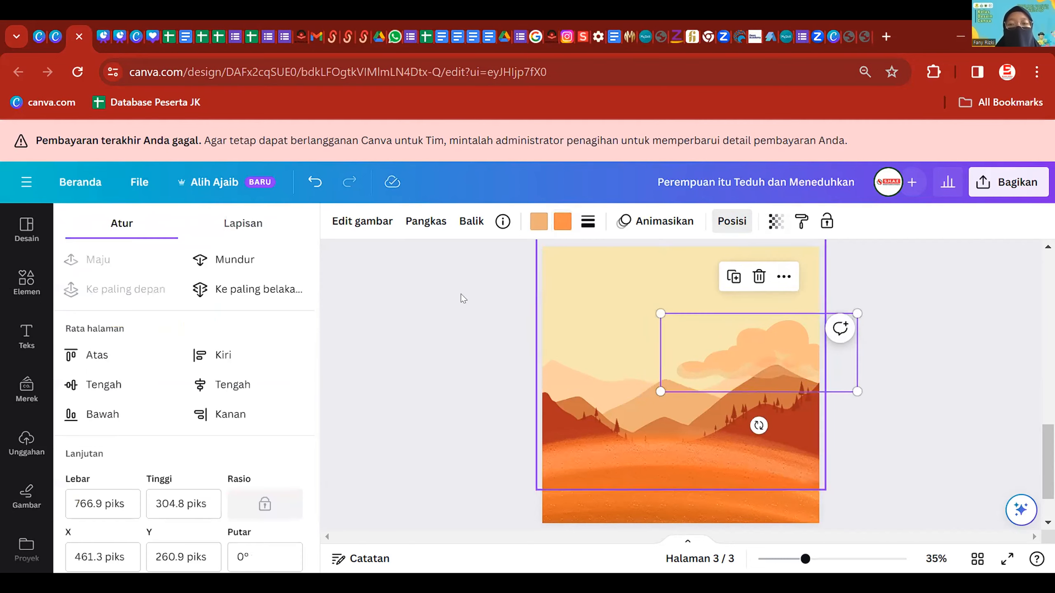
click(250, 295)
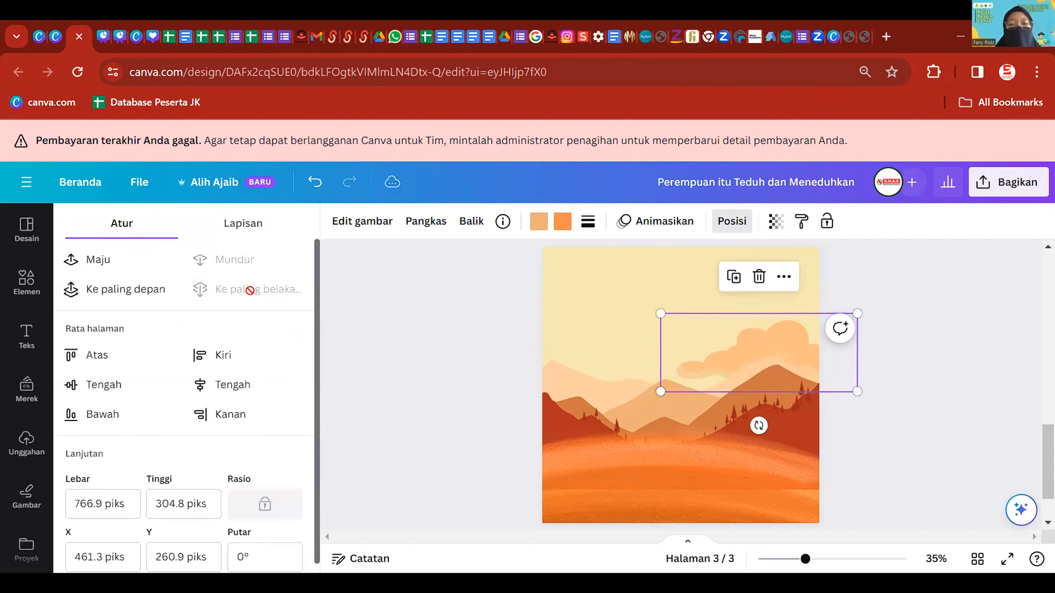
- Move the cloud to the page's top-left edge and realign the mountain image
right_click(782, 337)
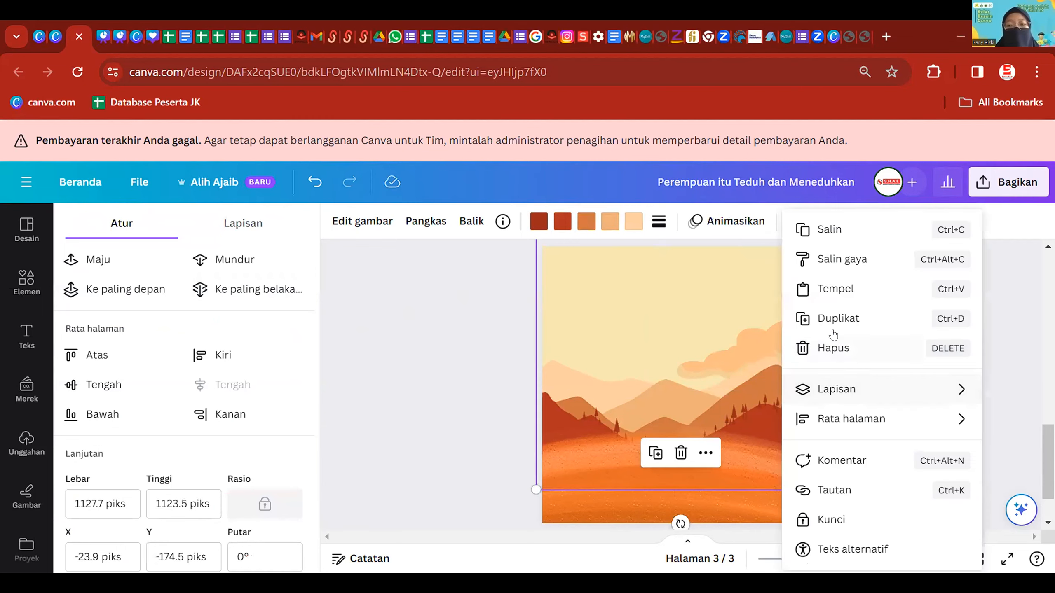
click(831, 319)
key(ctrl+z)
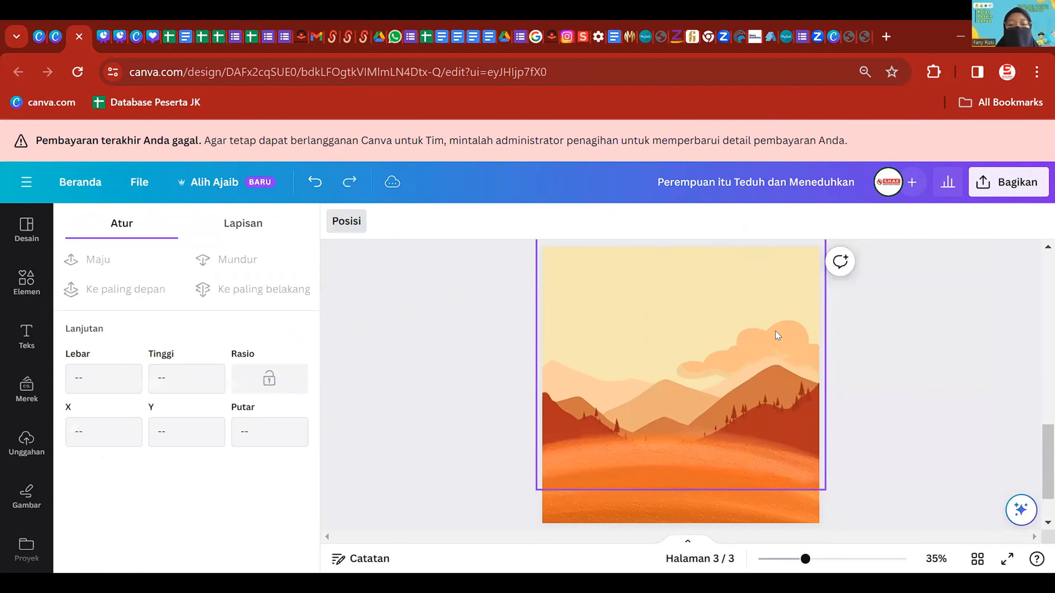
drag(787, 331, 696, 341)
click(794, 339)
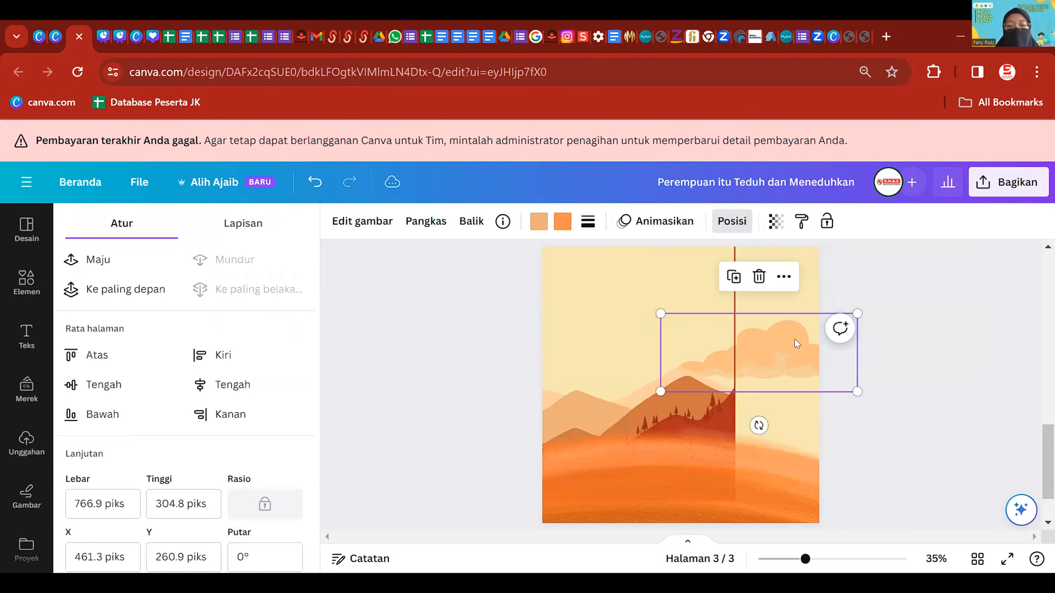
drag(802, 353, 560, 327)
click(669, 401)
drag(669, 400, 779, 405)
drag(541, 317, 604, 370)
- Try cream, an olive tone and an orange photo colour on the left cloud
scroll(876, 322, down, 2)
scroll(872, 364, up, 2)
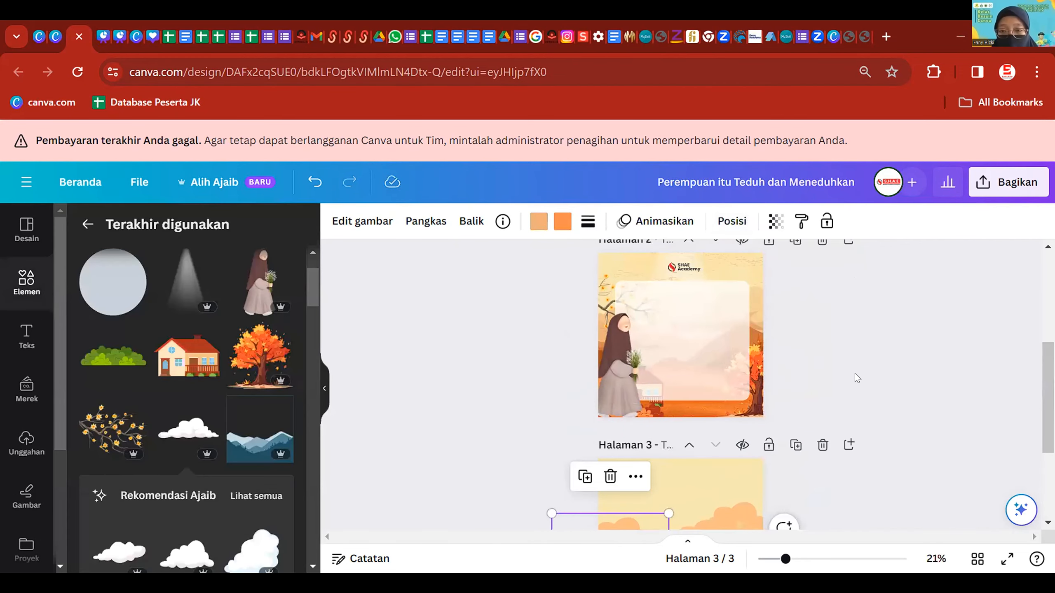
scroll(851, 361, down, 2)
scroll(850, 361, up, 2)
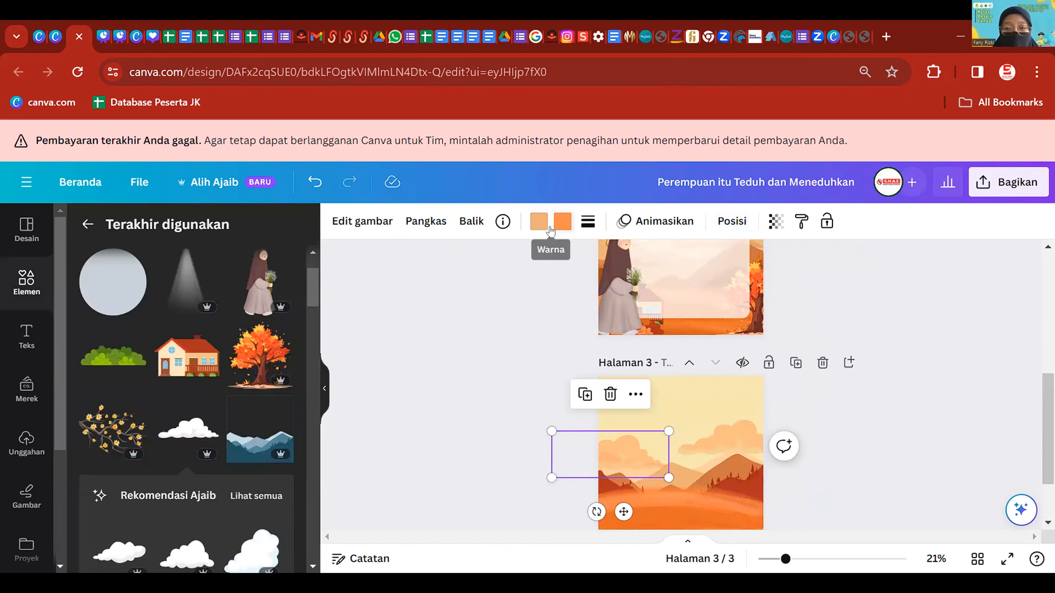
click(563, 221)
click(86, 347)
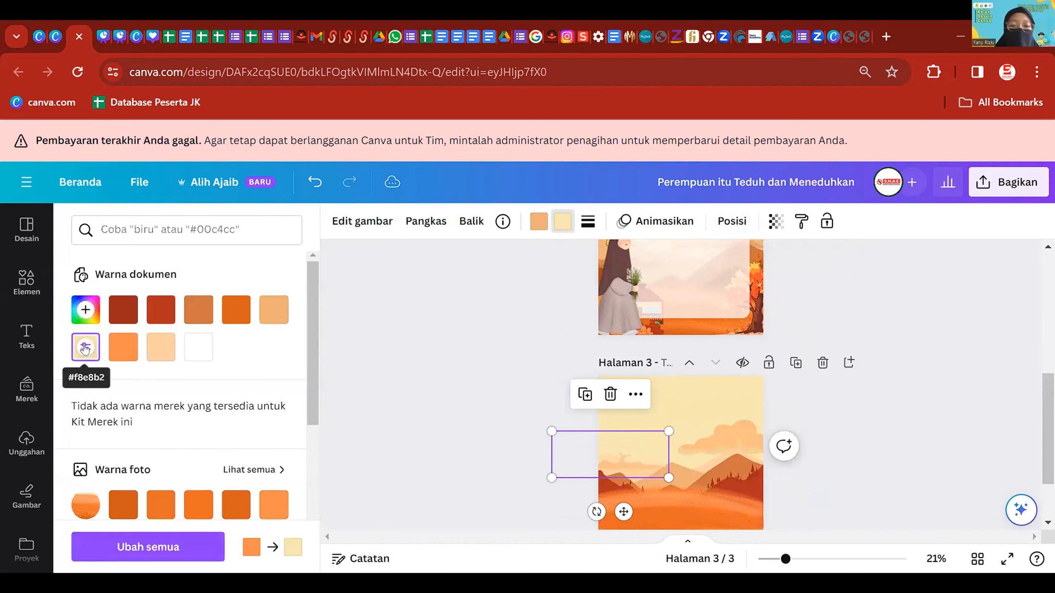
click(85, 309)
drag(144, 349, 175, 377)
click(274, 269)
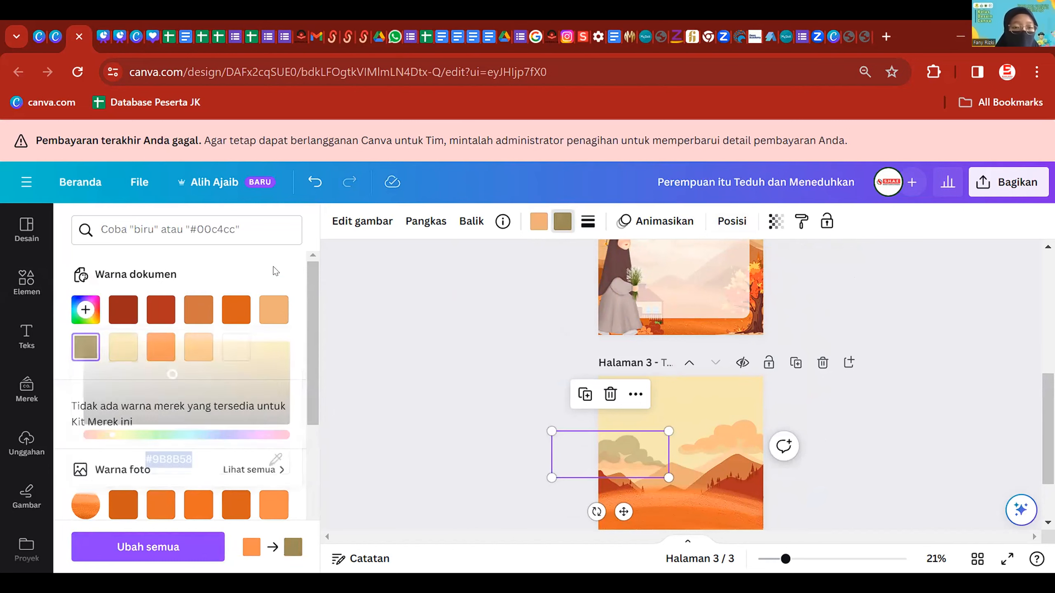
click(279, 499)
- Settle the left cloud on orange and bring page 3 back into view
scroll(274, 490, down, 2)
scroll(216, 441, up, 1)
scroll(216, 441, up, 1)
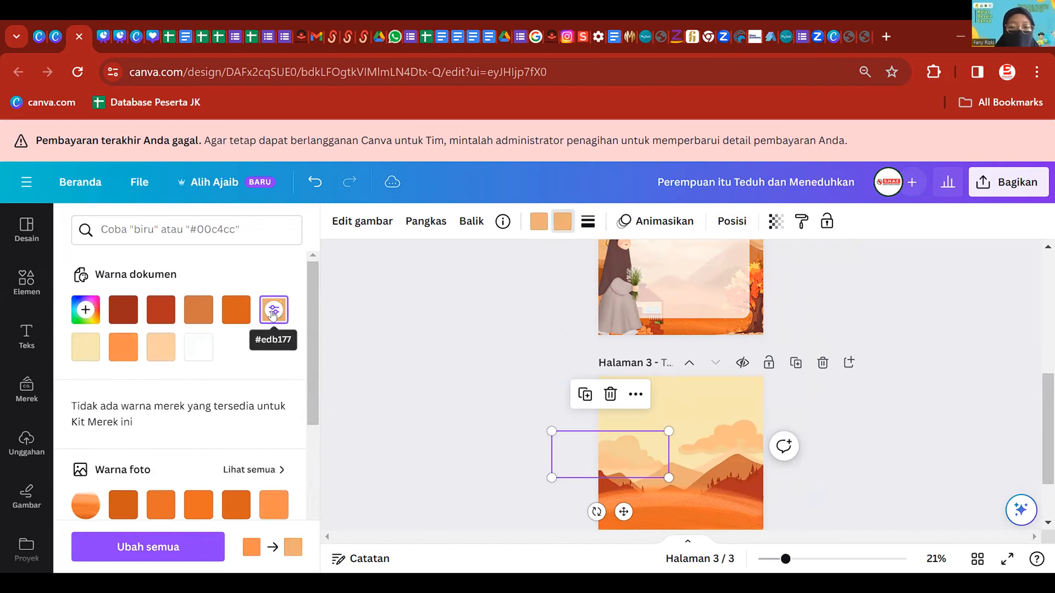
click(159, 356)
click(123, 348)
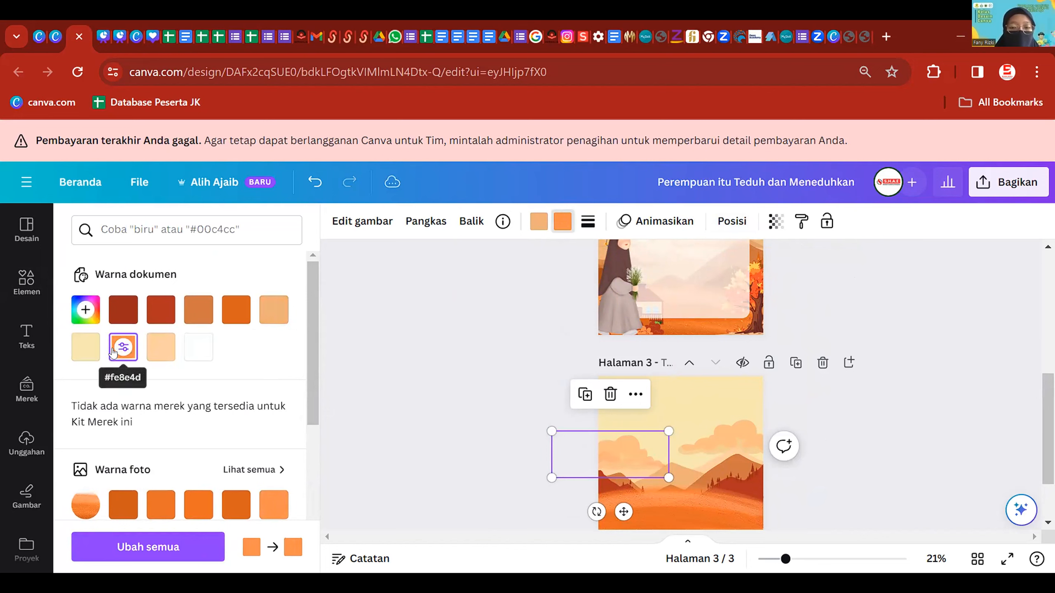
click(464, 391)
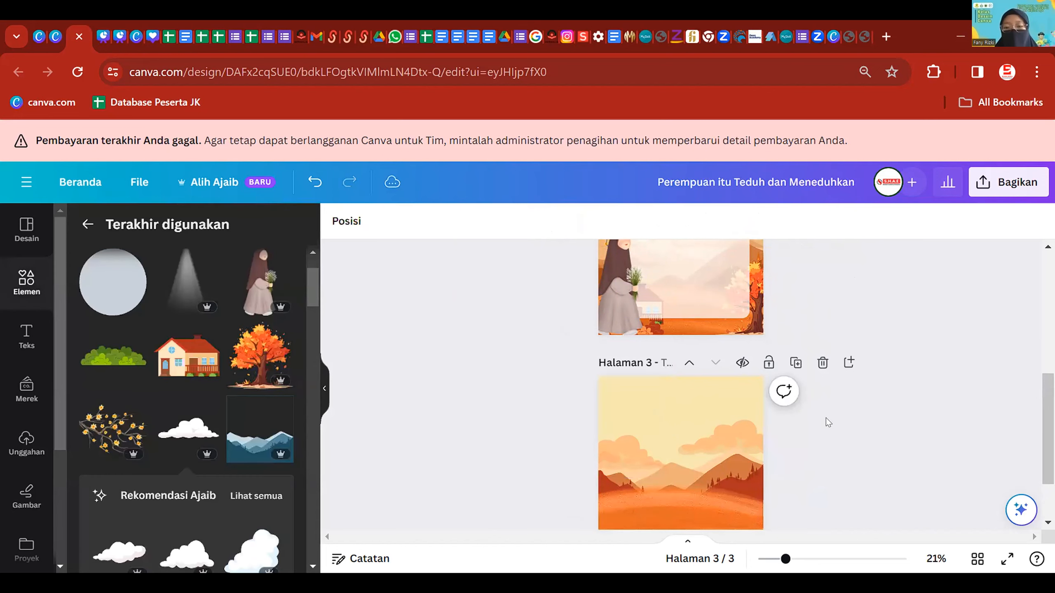
scroll(826, 418, up, 2)
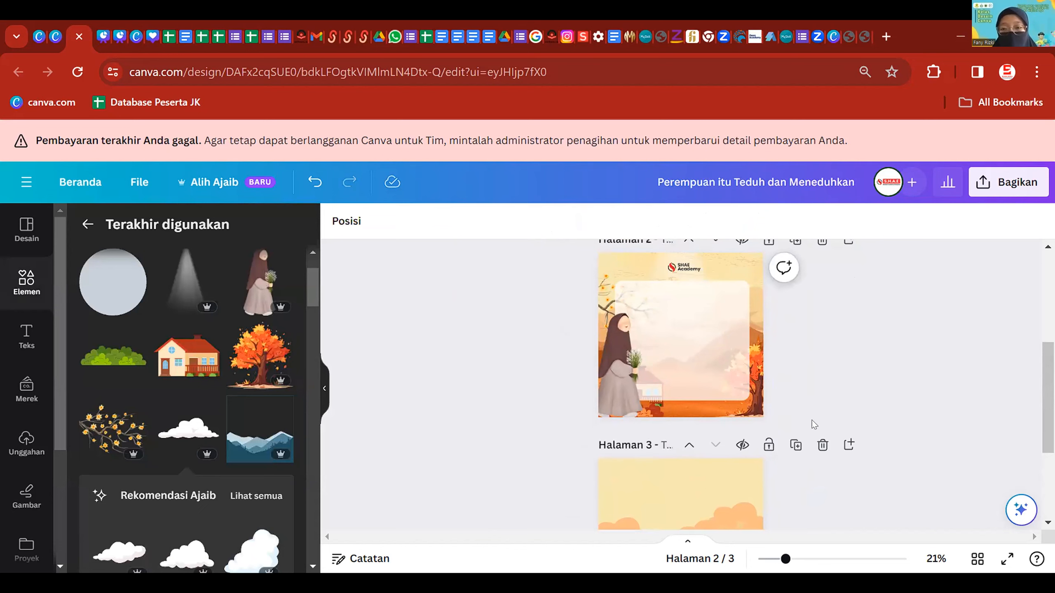
scroll(818, 381, down, 3)
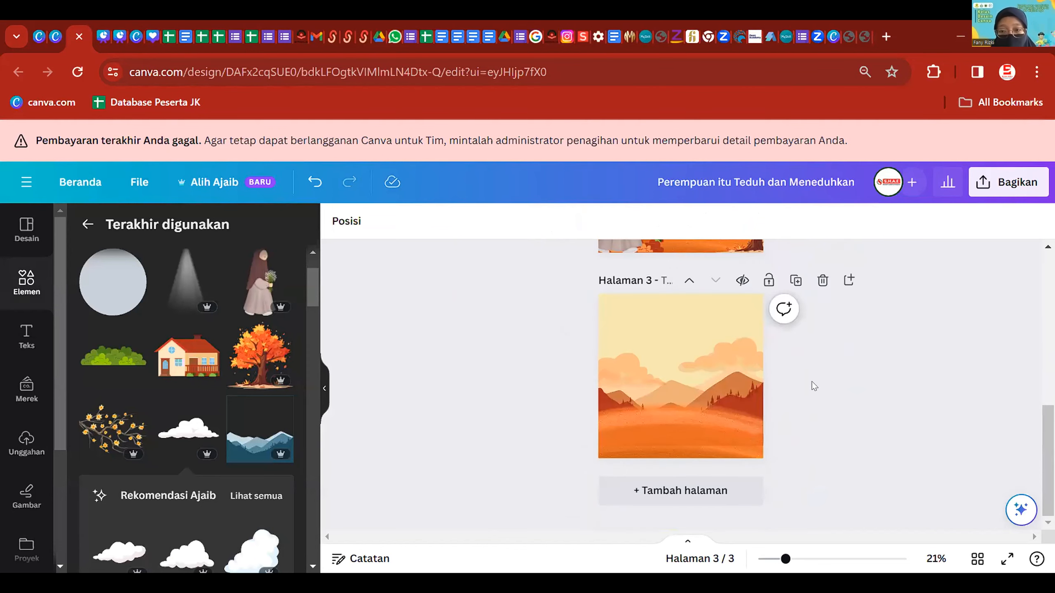
click(734, 356)
click(827, 347)
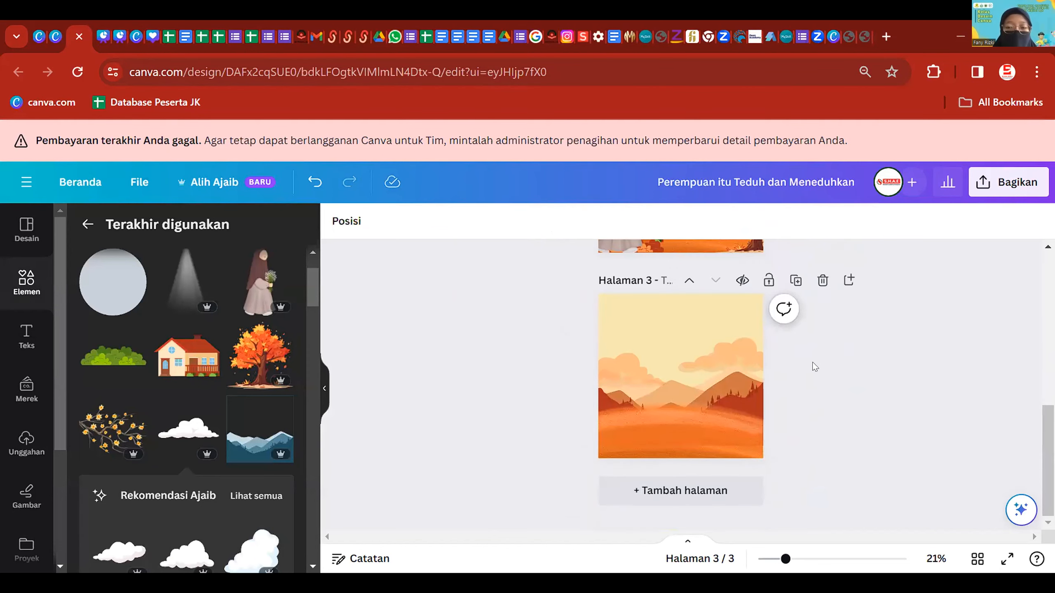
scroll(814, 370, up, 1)
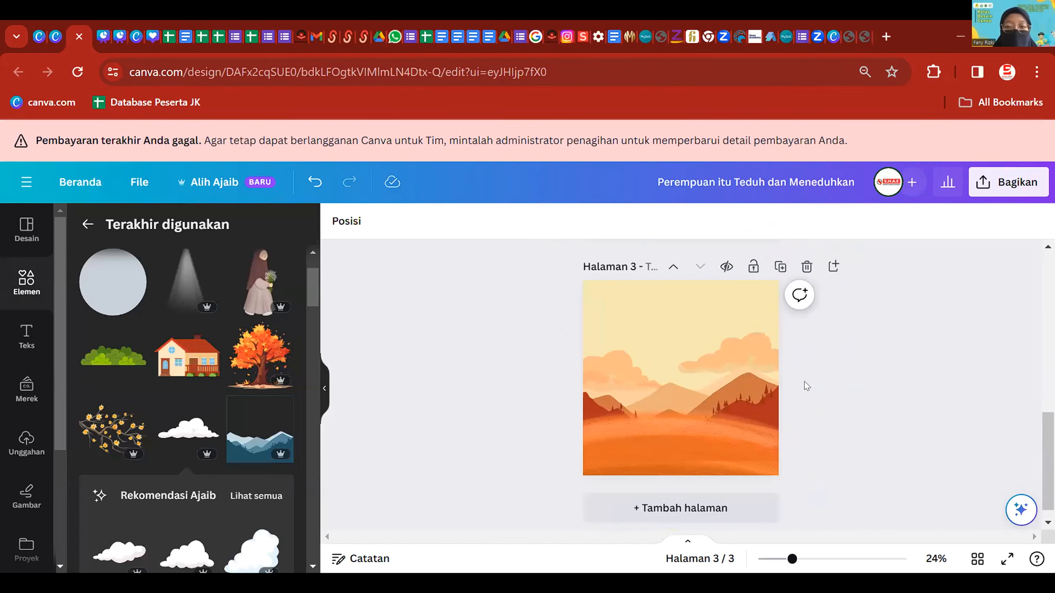
- Add a circle, enlarge it toward the page centre, and fill it light orange
click(118, 308)
drag(710, 344, 765, 292)
drag(740, 379, 723, 403)
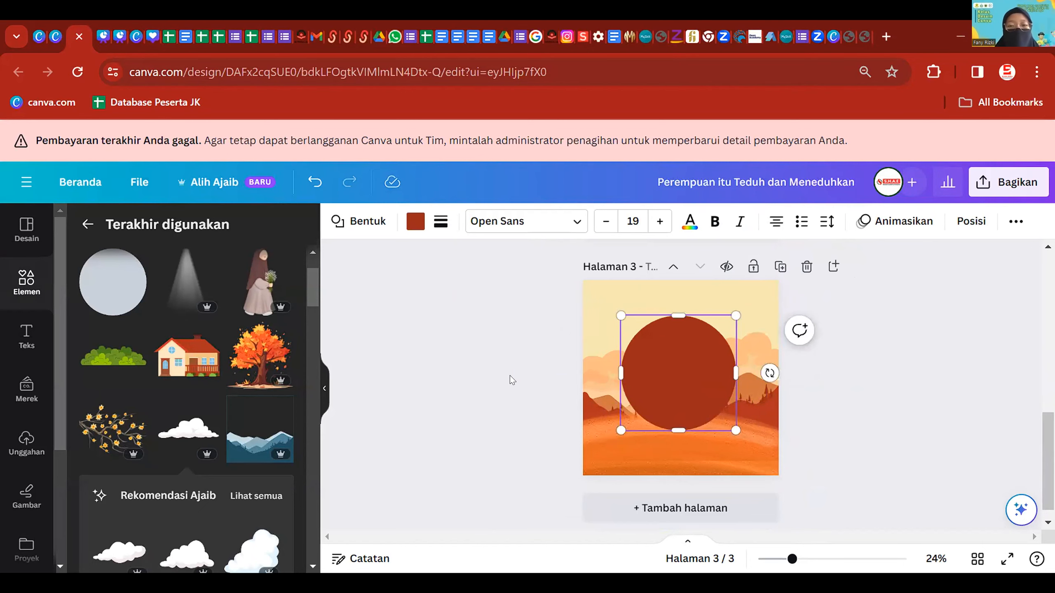
click(414, 221)
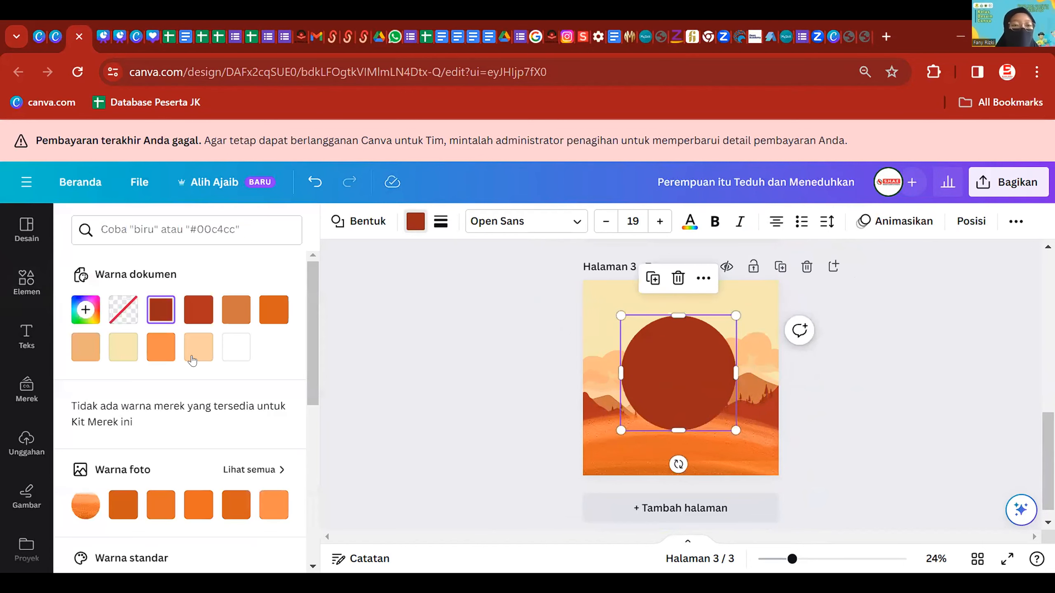
click(93, 350)
click(157, 351)
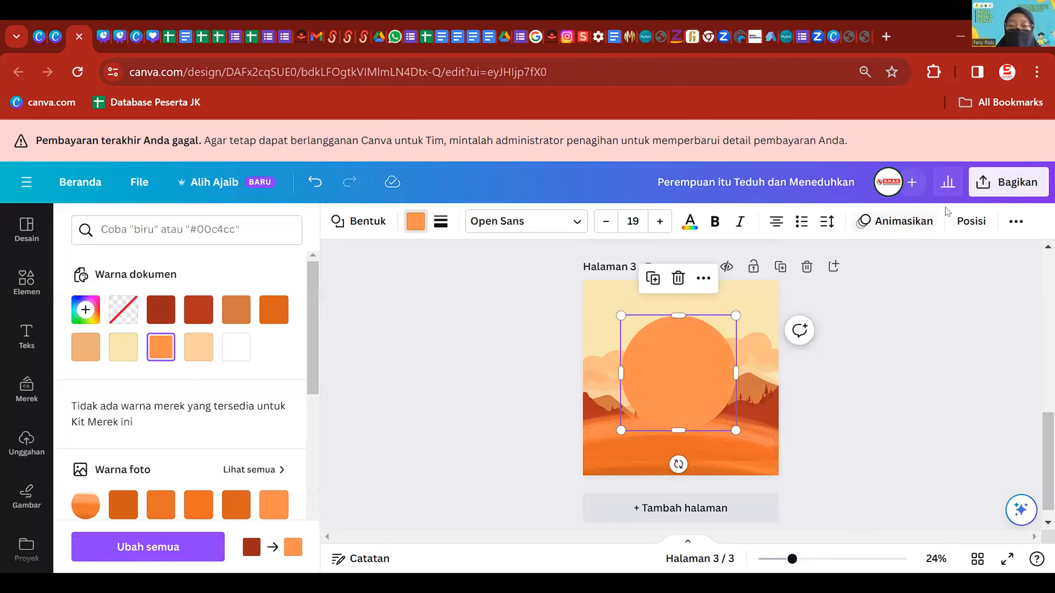
click(708, 342)
click(916, 289)
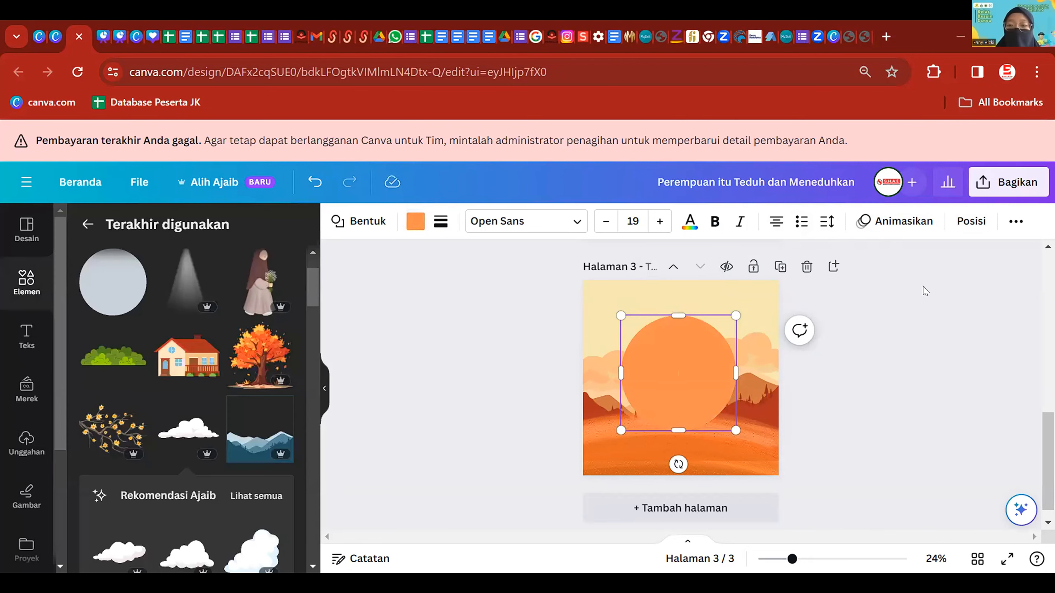
- Fade the circle to 44 transparency and shift it slightly left and down
click(705, 344)
click(1015, 221)
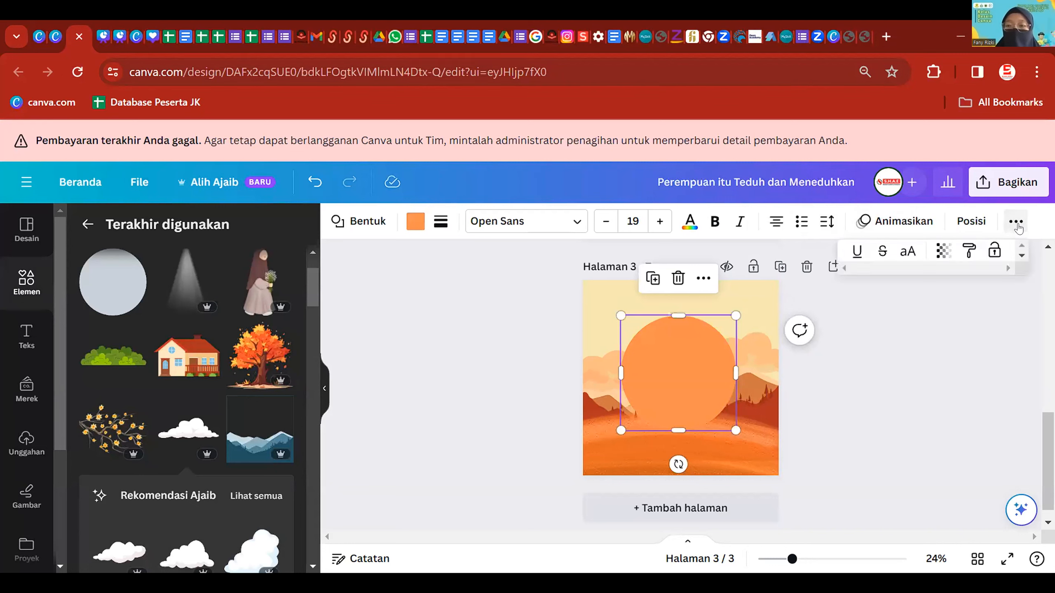
click(937, 253)
drag(976, 293, 912, 308)
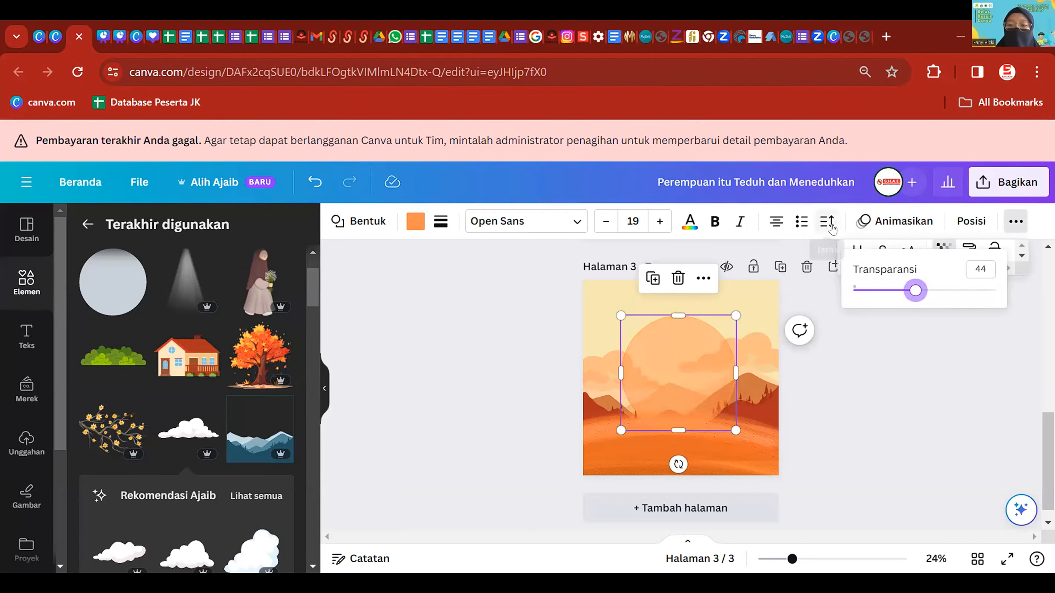
click(970, 221)
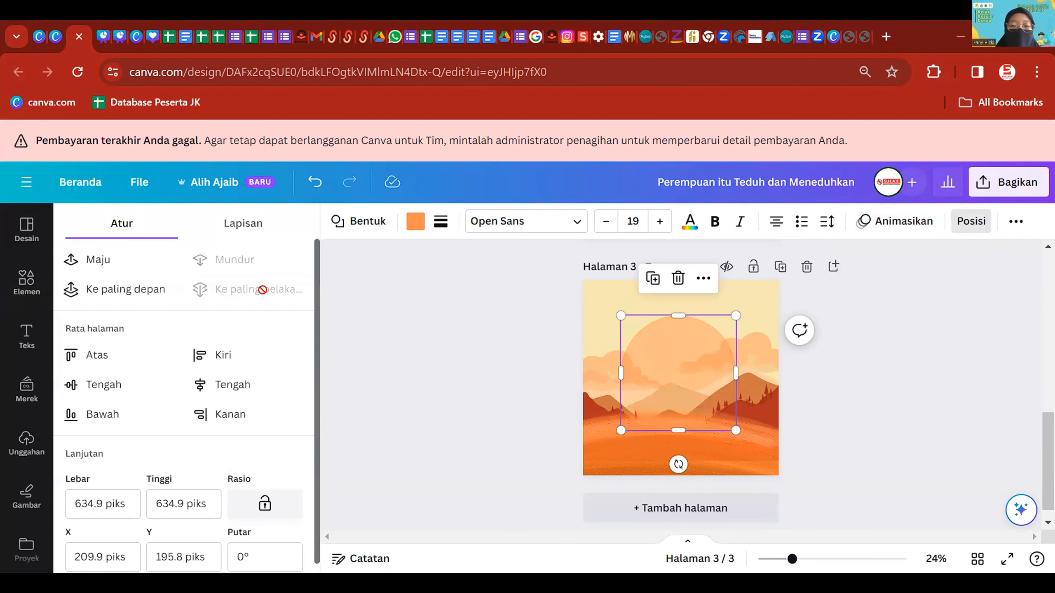
drag(675, 323, 670, 328)
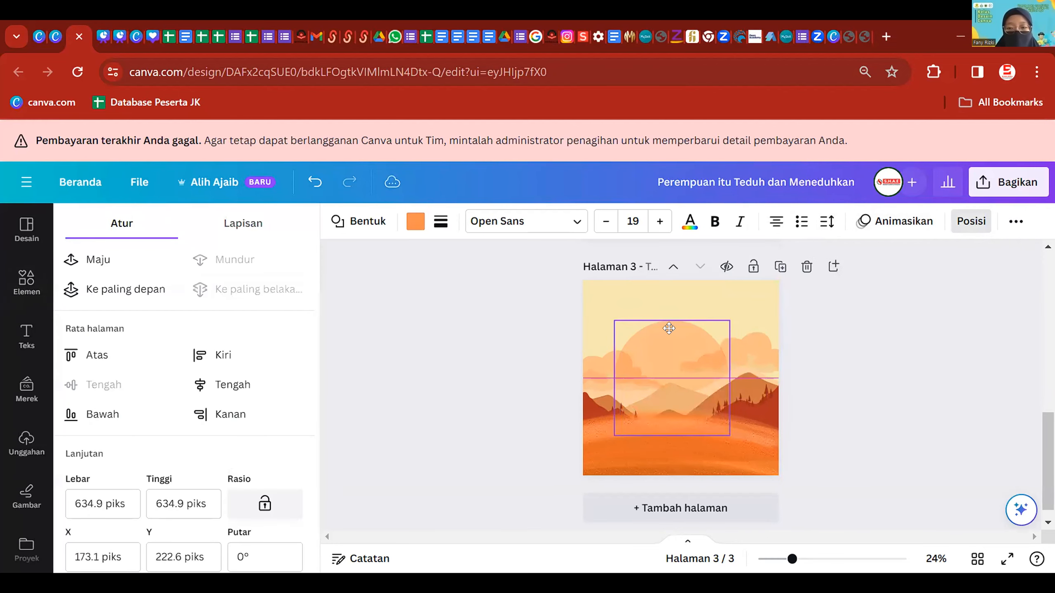
click(908, 349)
click(908, 309)
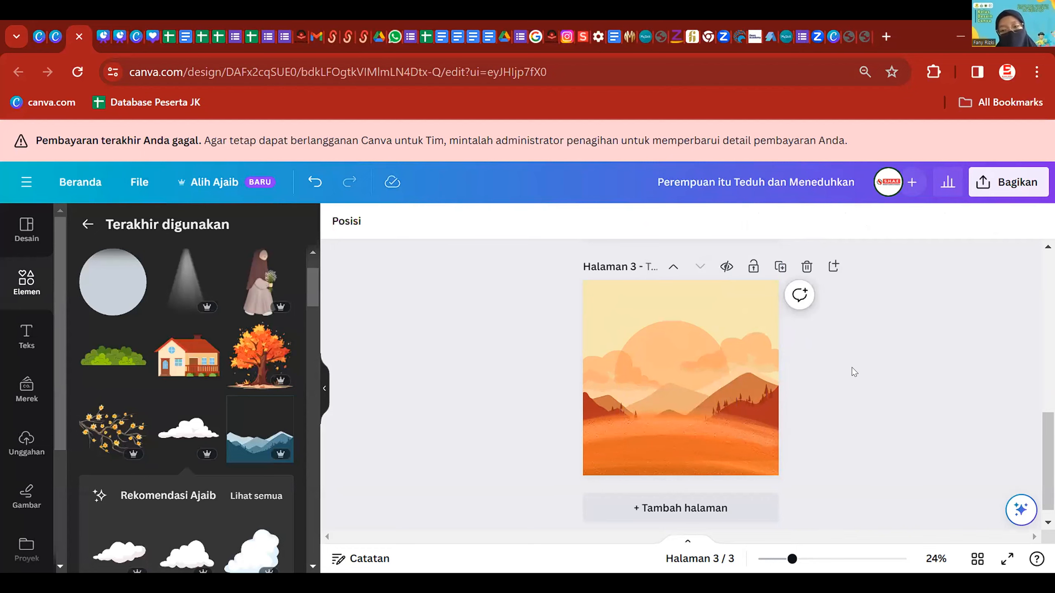
scroll(843, 399, up, 4)
scroll(783, 391, down, 4)
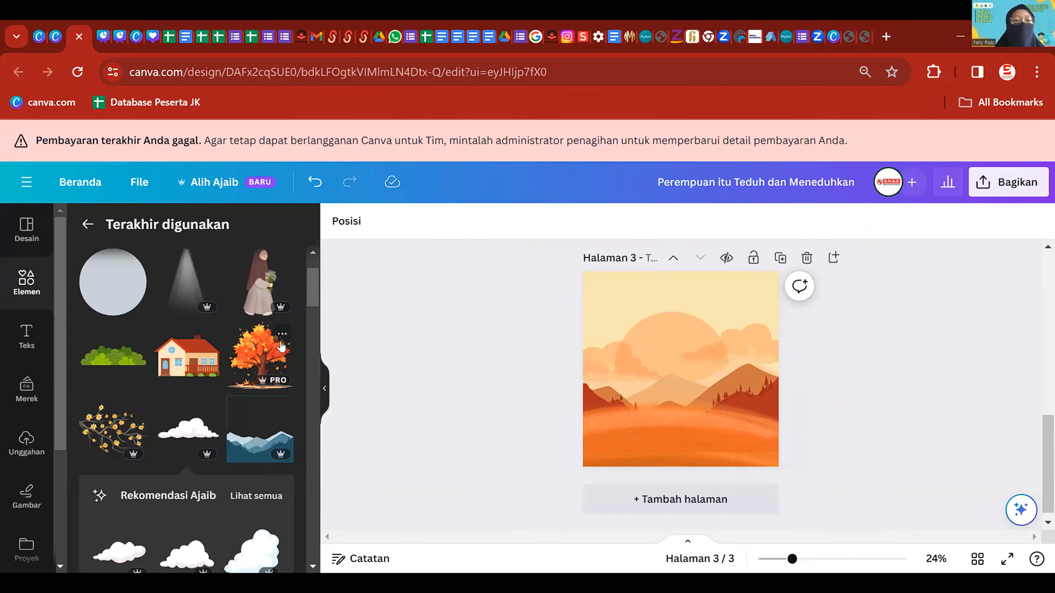
- Add the autumn tree and place it in page 3's lower-right corner
click(282, 334)
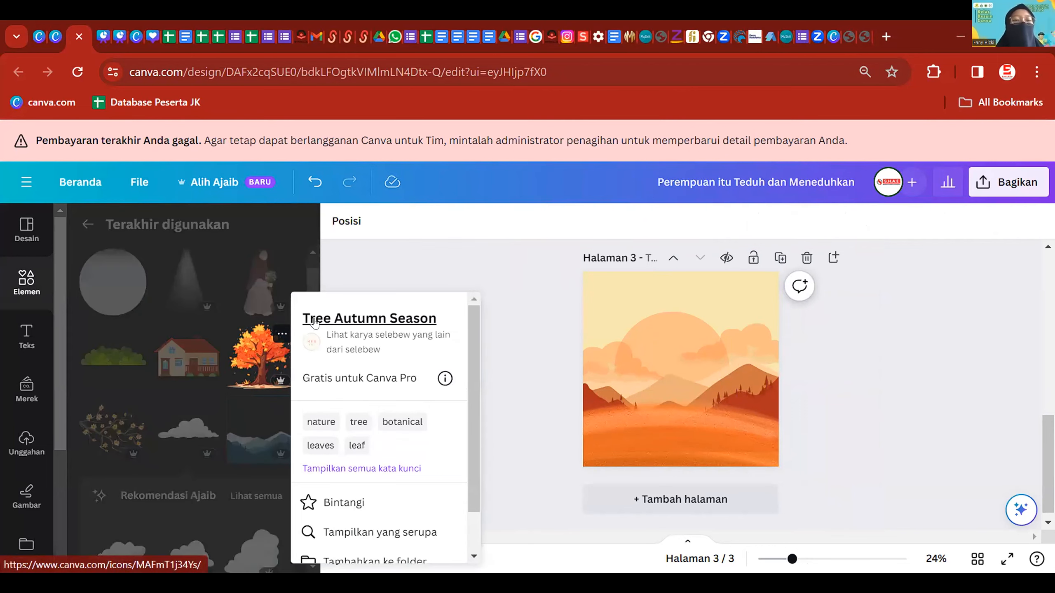
click(395, 268)
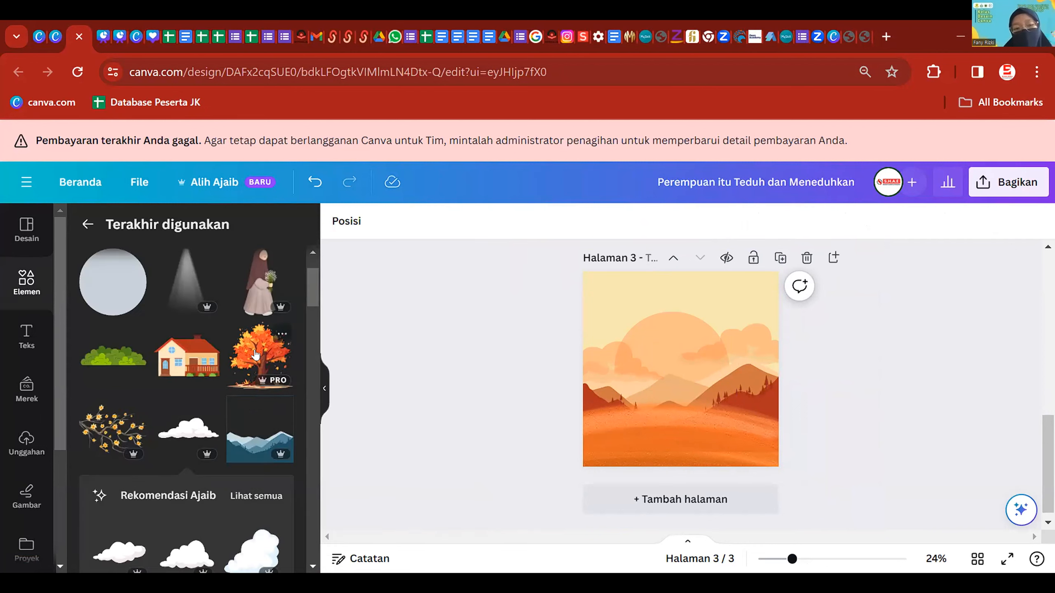
click(260, 355)
drag(652, 344, 716, 383)
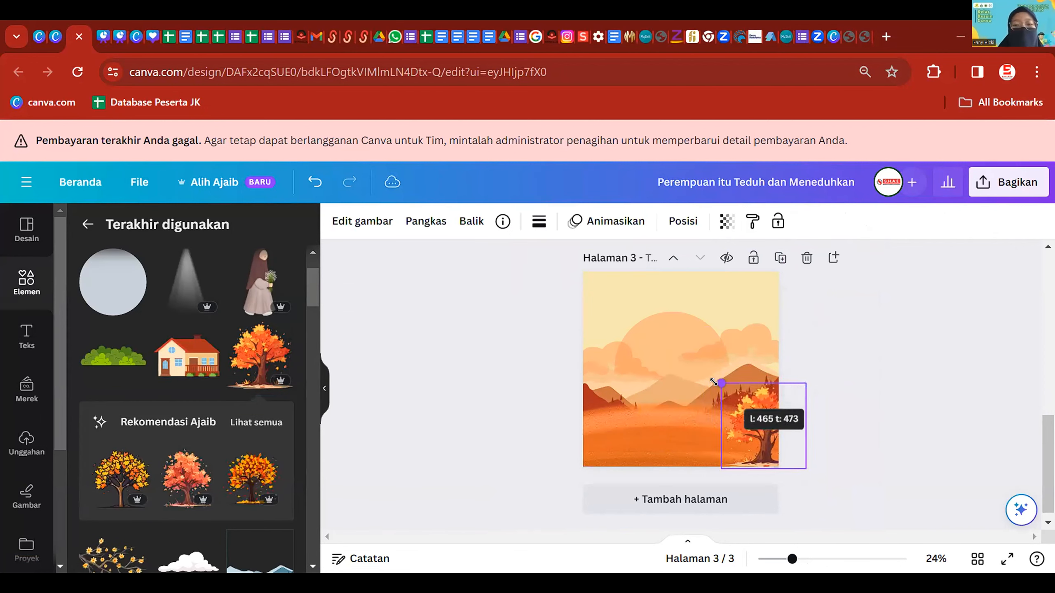
click(888, 331)
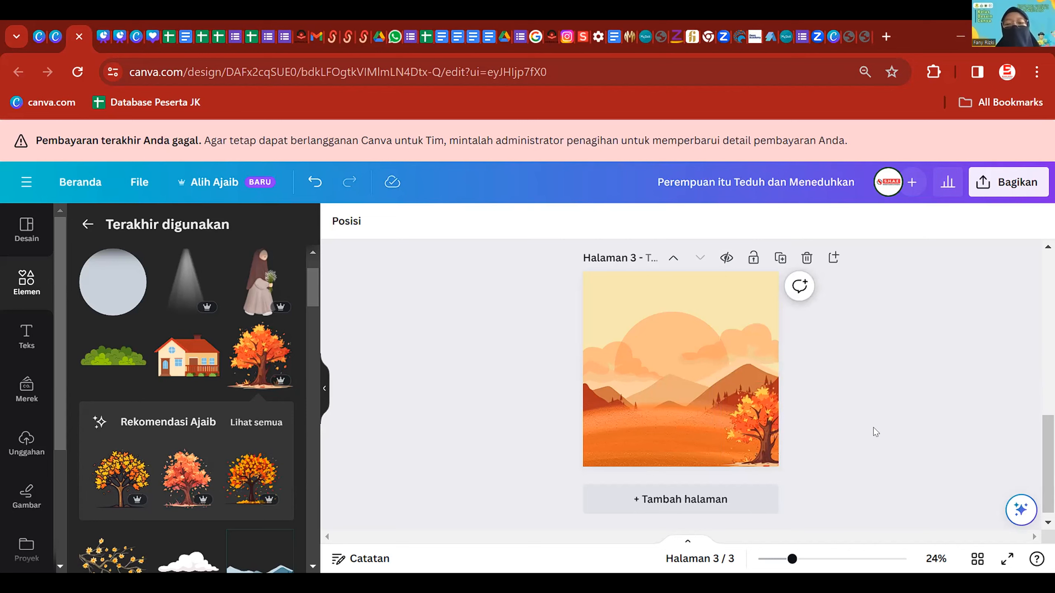
drag(746, 419, 758, 412)
click(870, 346)
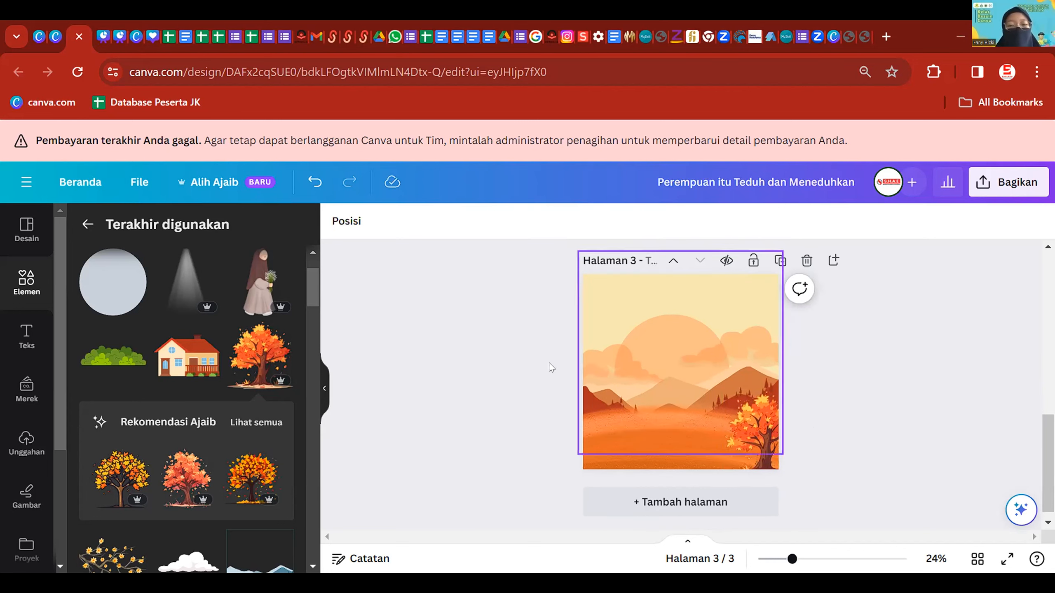
- Place the house at the lower left and add the bush illustration
click(183, 358)
drag(687, 364, 625, 421)
click(443, 428)
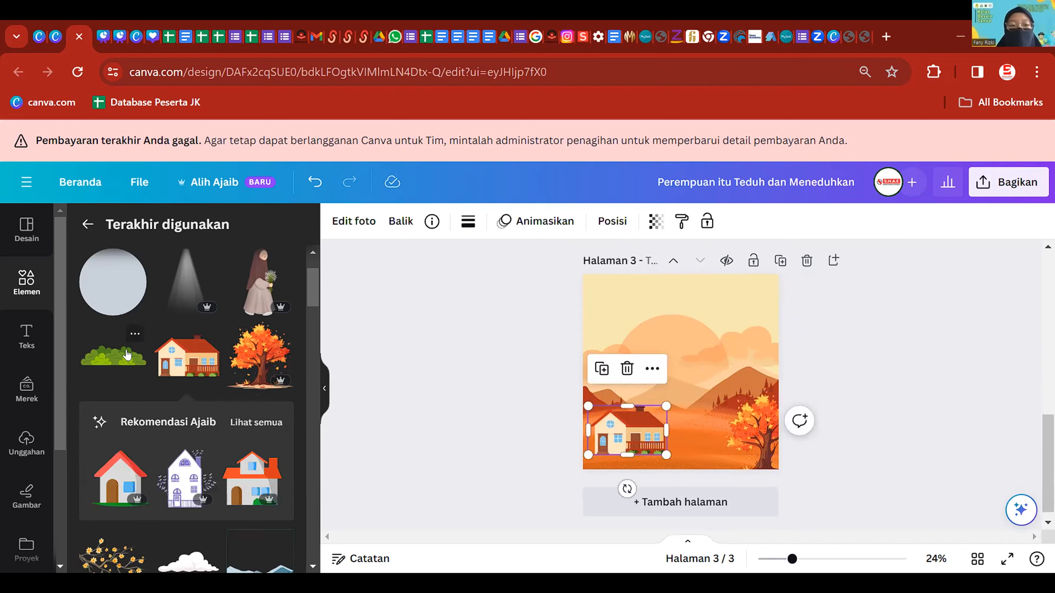
click(210, 331)
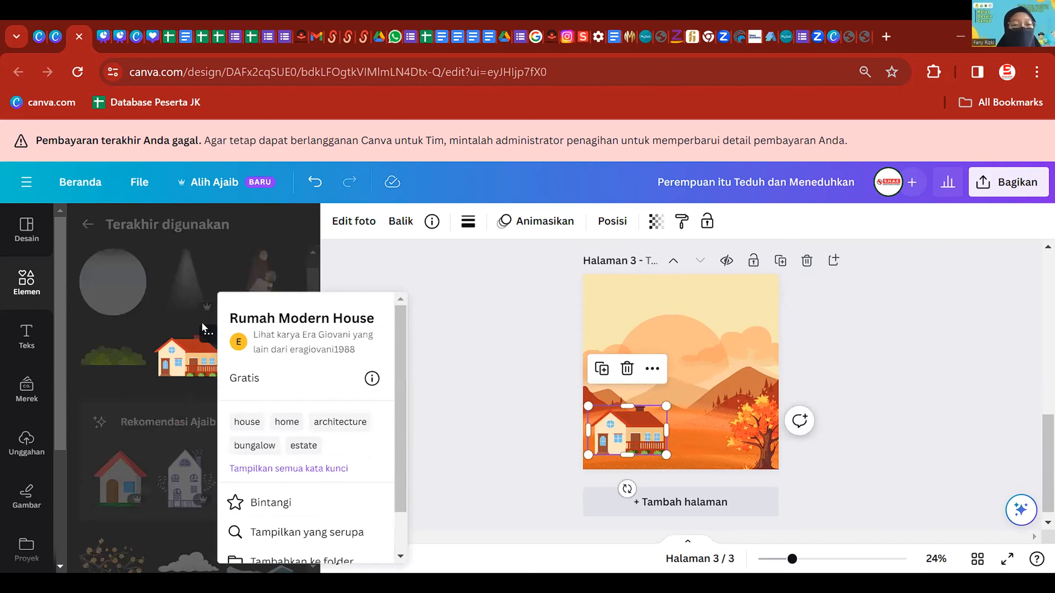
click(121, 370)
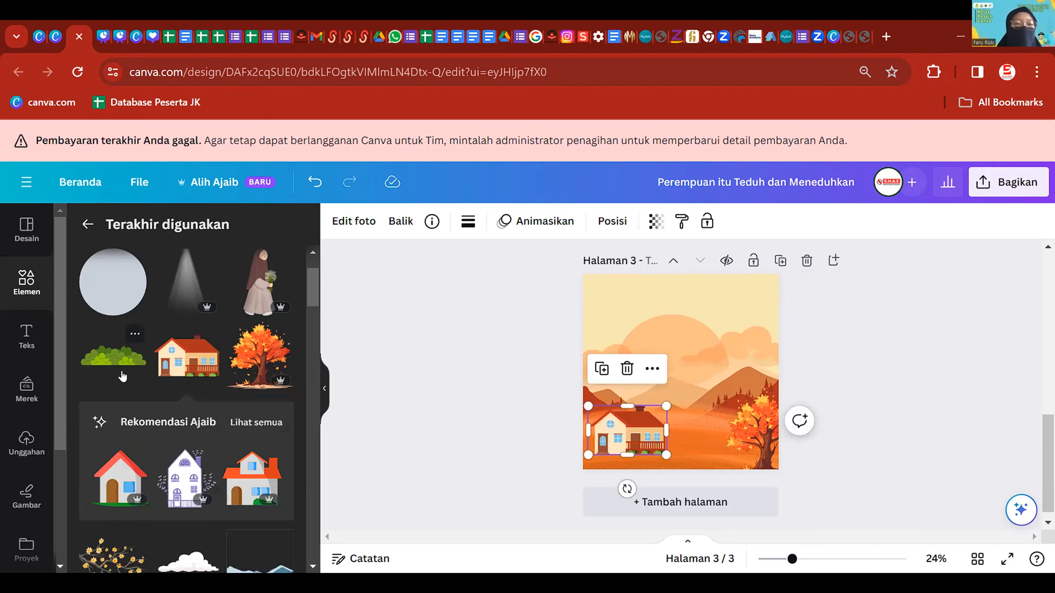
click(115, 363)
- Recolour the first bush's dark green, second green and lime to orange tones, then one part dark red
click(133, 335)
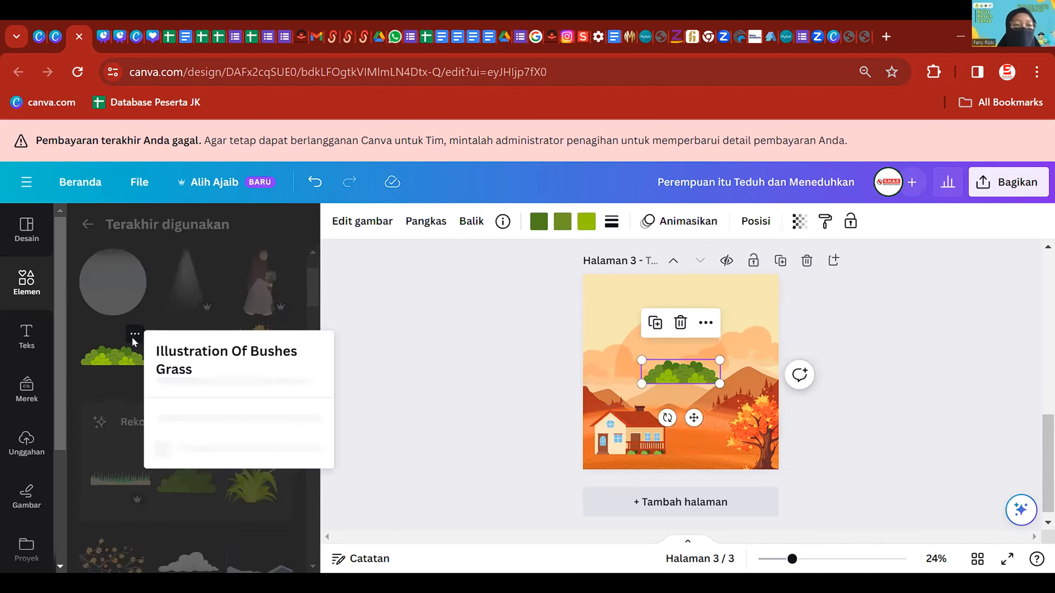
click(614, 424)
click(532, 403)
click(698, 374)
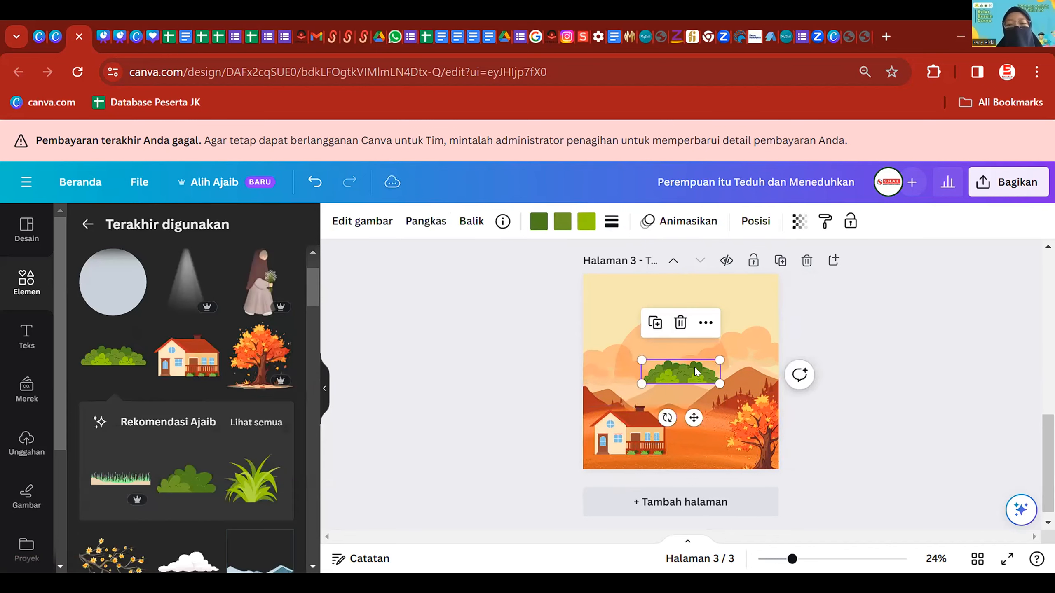
drag(699, 370, 690, 377)
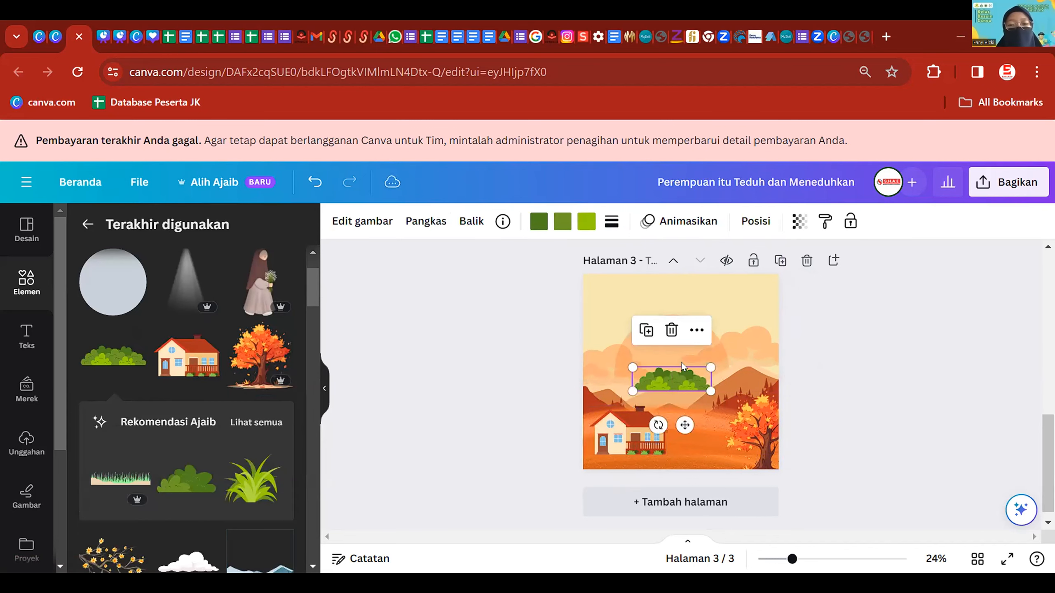
click(535, 220)
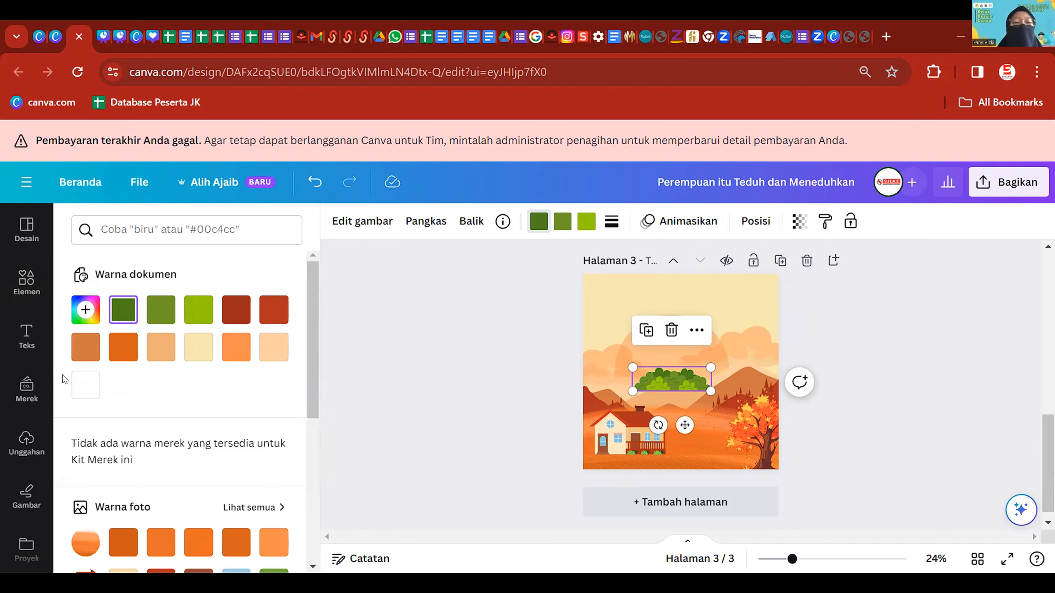
click(85, 347)
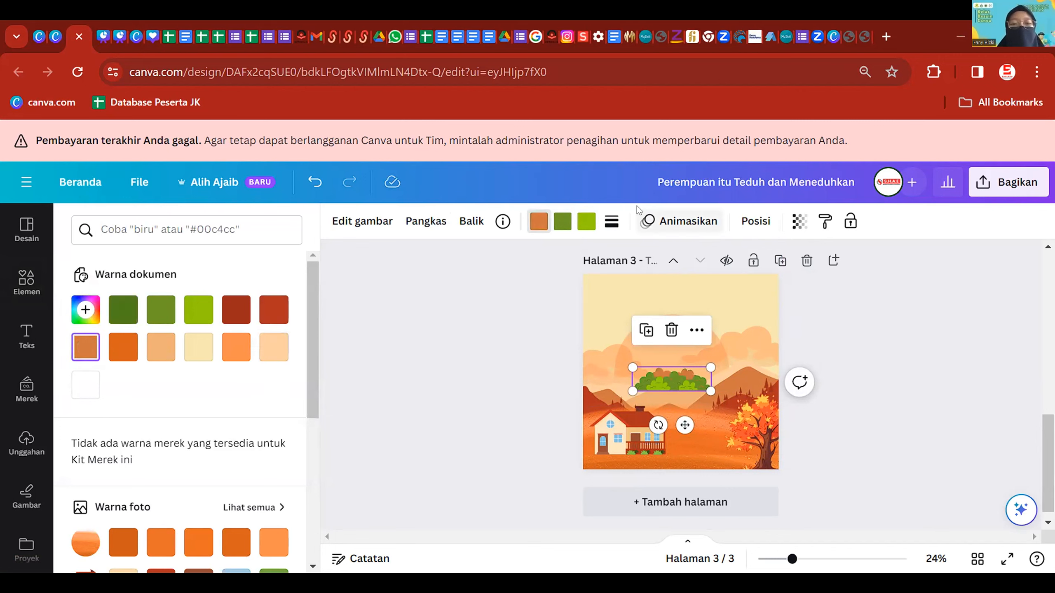
click(562, 220)
click(113, 350)
click(586, 225)
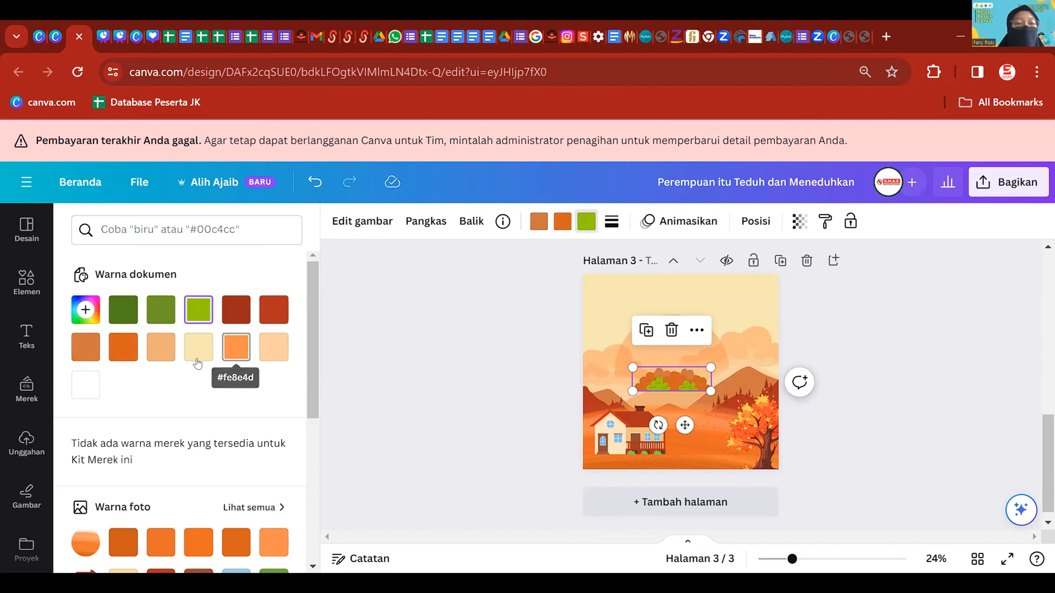
click(235, 544)
click(125, 551)
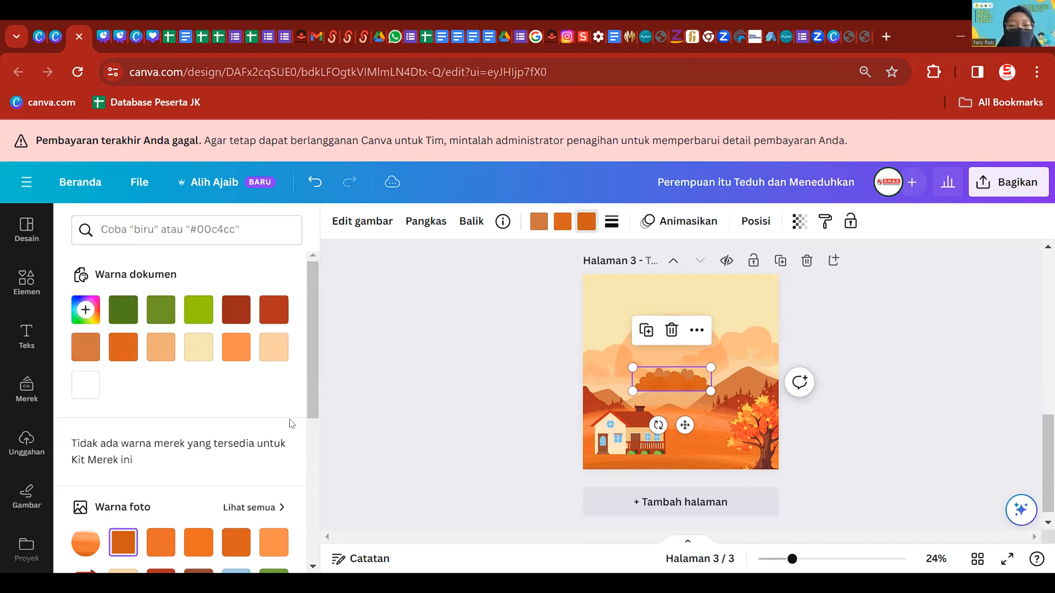
click(272, 309)
- Move that bush to the page's lower left and turn its first colour dark red
drag(671, 379, 630, 444)
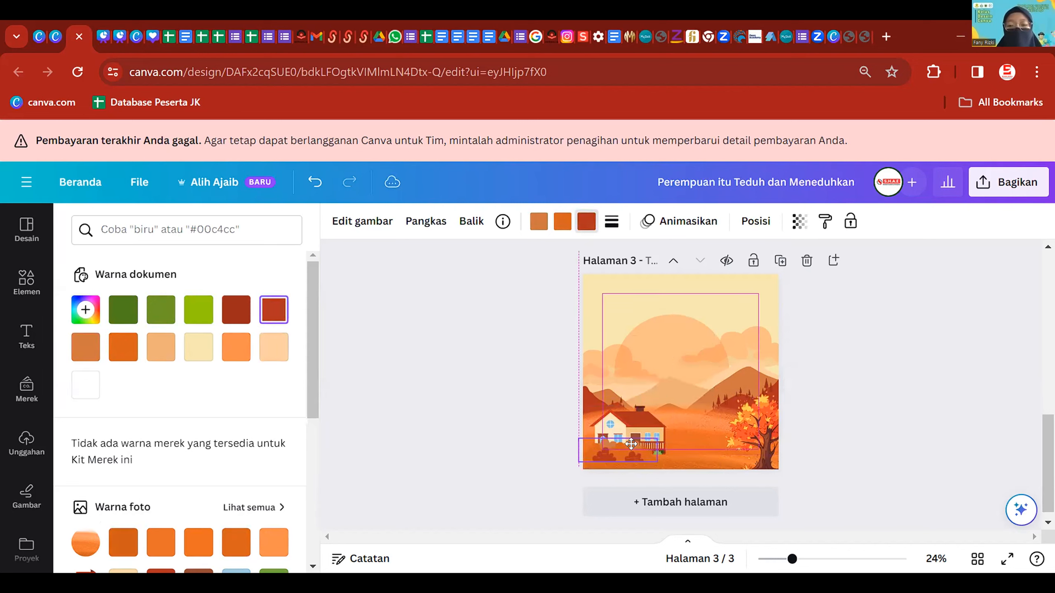
click(538, 221)
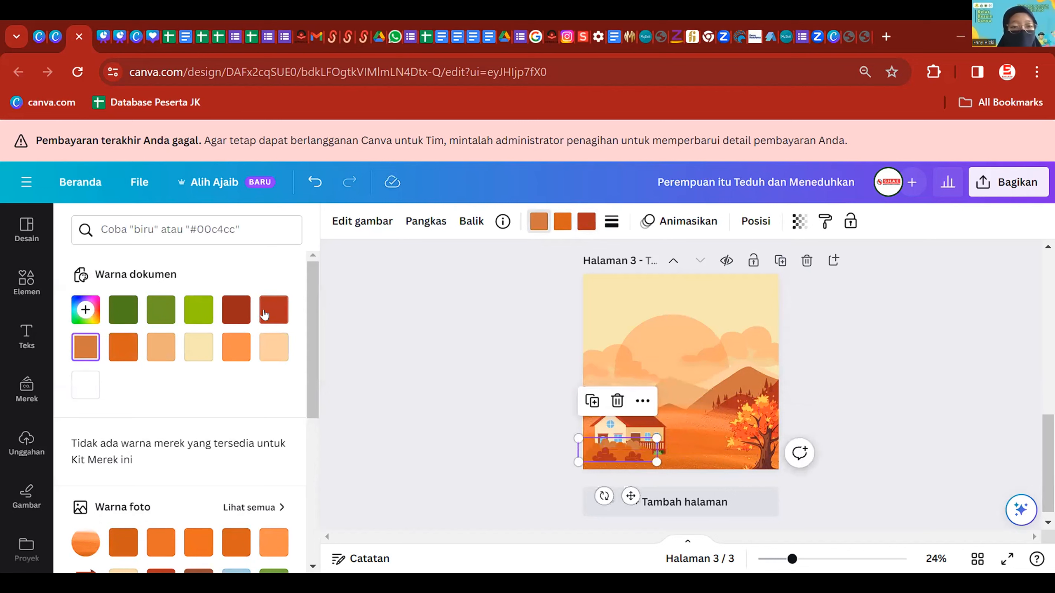
click(233, 310)
click(593, 464)
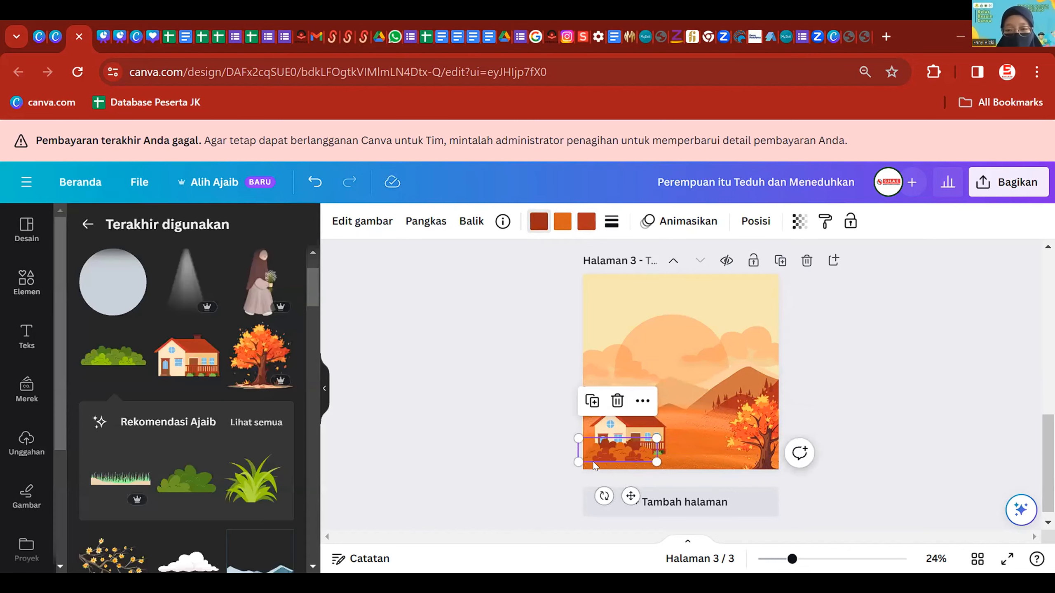
- Recolour the bush beside the house a lighter orange from the photo colours
click(726, 394)
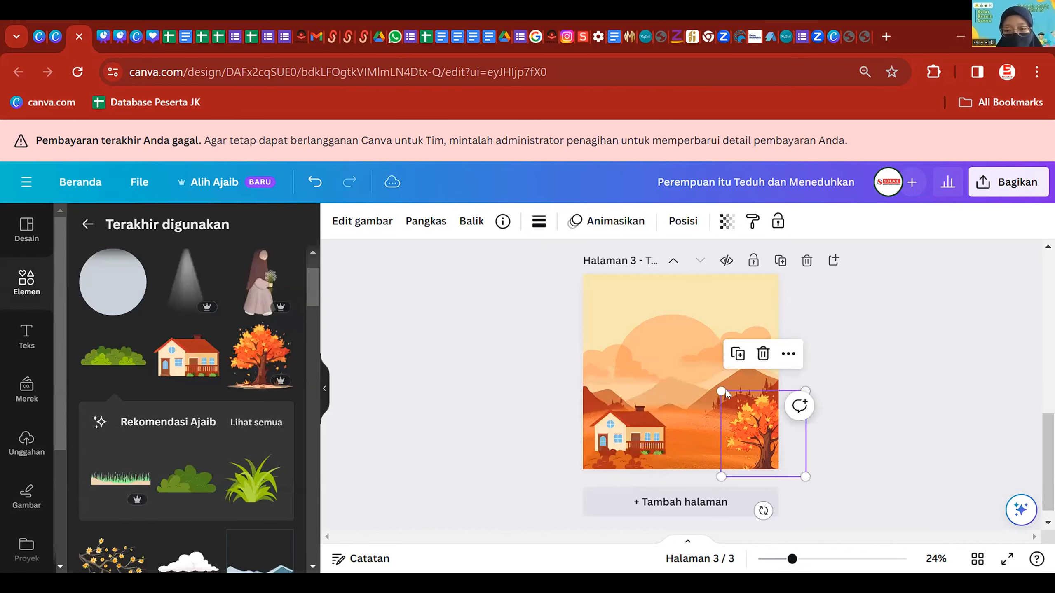
scroll(685, 445, up, 1)
click(623, 461)
click(587, 221)
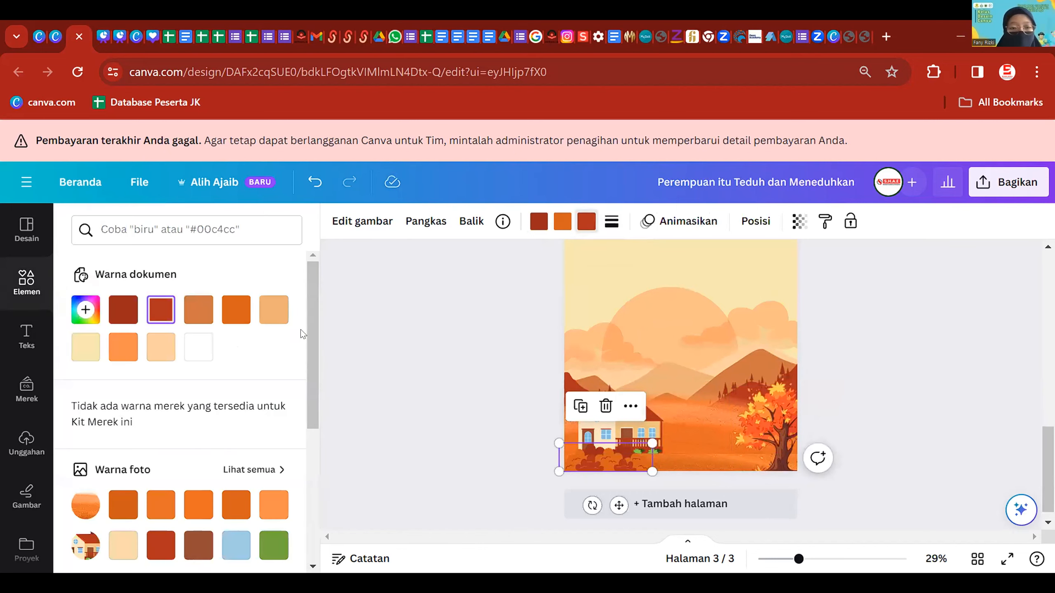
click(199, 310)
click(191, 507)
click(270, 505)
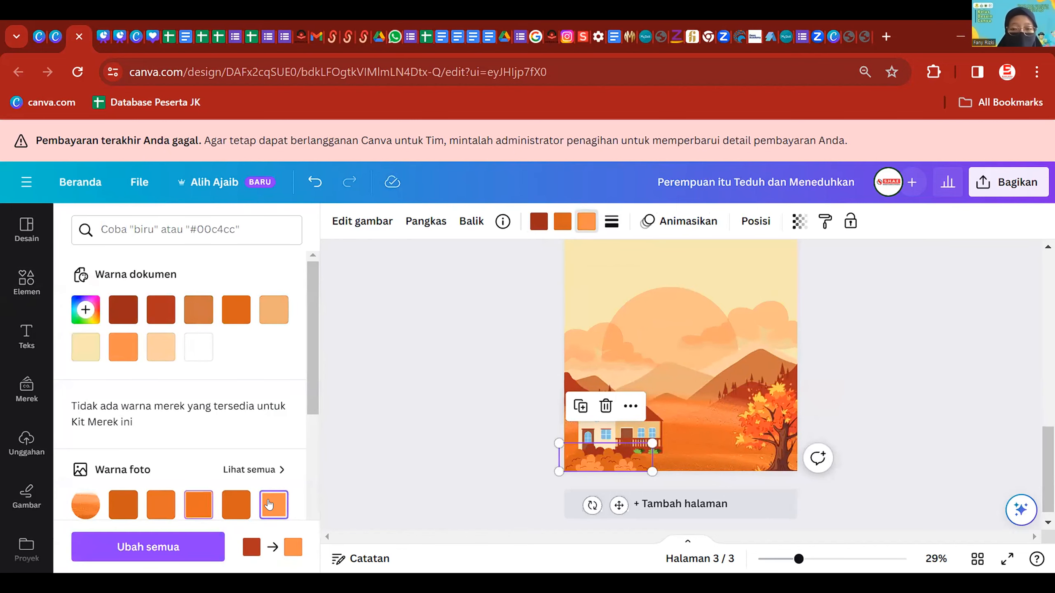
click(534, 402)
- Slide the bushes along the bottom edge of page 3 in front of the house
click(613, 466)
drag(638, 467, 682, 468)
click(539, 441)
drag(608, 461, 641, 454)
drag(604, 462, 611, 465)
click(869, 377)
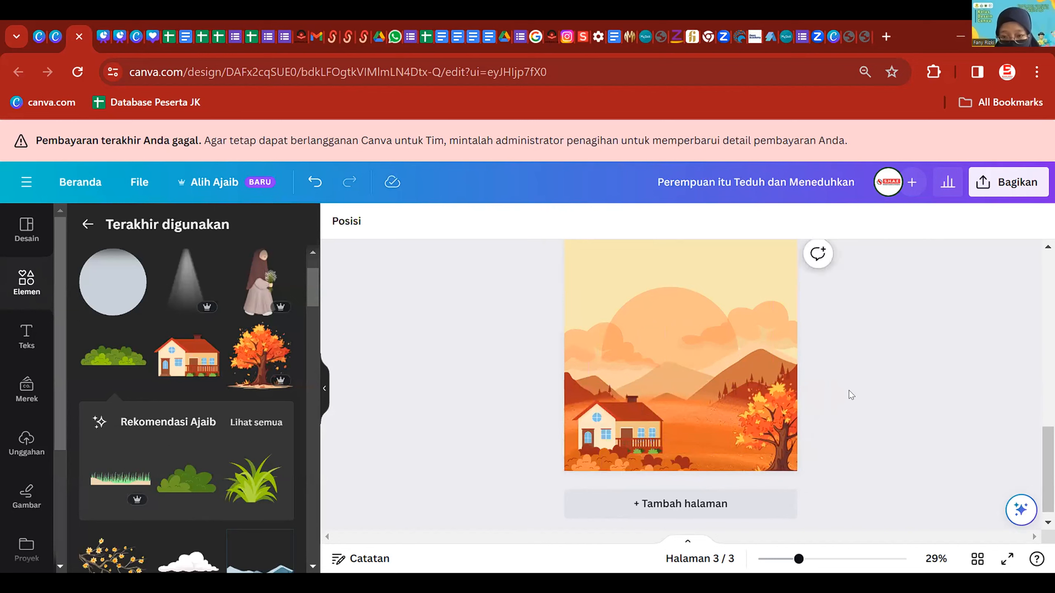
- Add the Chinese Tree branch from recently used elements and drag it to the upper left
click(607, 411)
click(345, 339)
scroll(871, 324, down, 1)
scroll(871, 323, up, 1)
scroll(244, 379, up, 1)
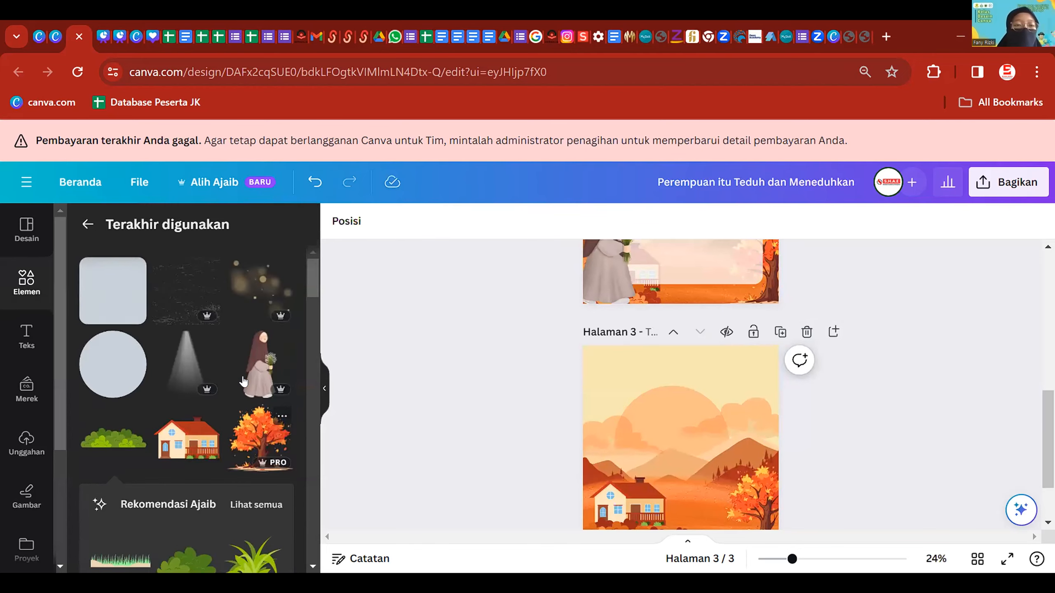
scroll(88, 481, down, 2)
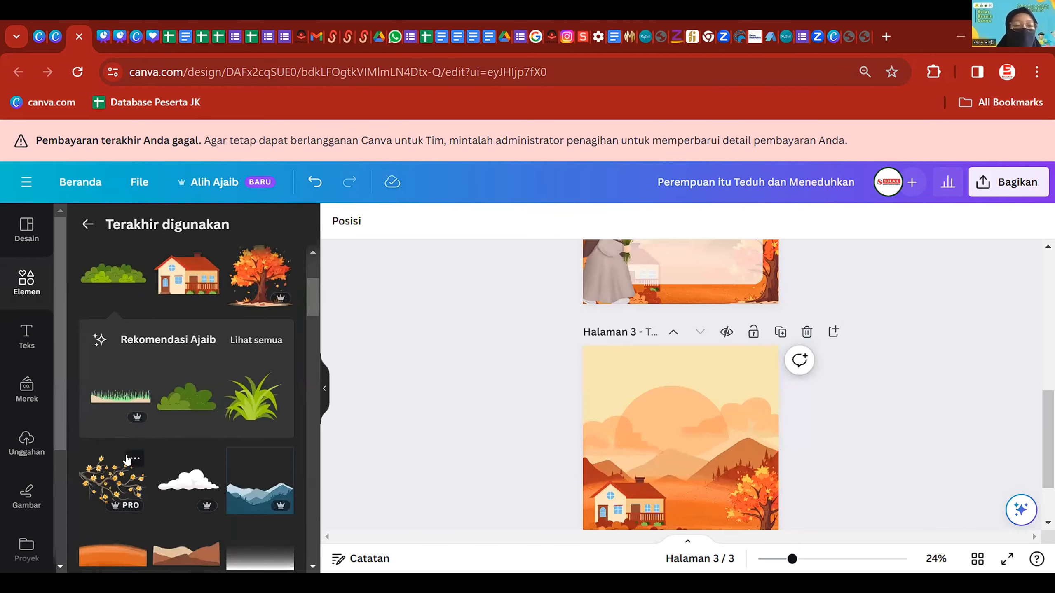
click(129, 458)
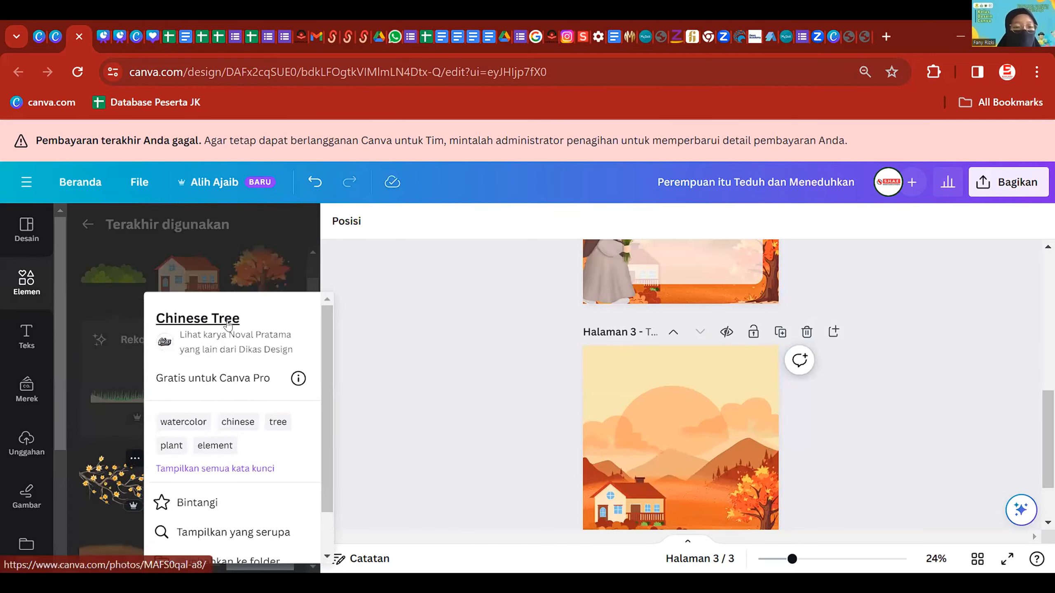
click(110, 482)
click(111, 481)
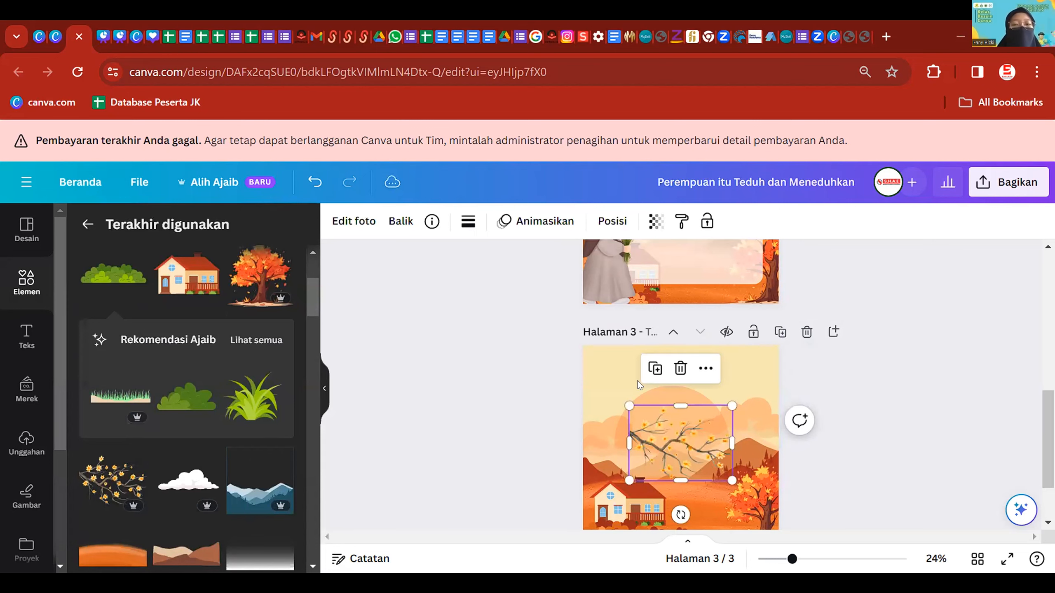
drag(681, 451, 627, 408)
- Review the branch's position in page 3's upper-left corner
click(852, 384)
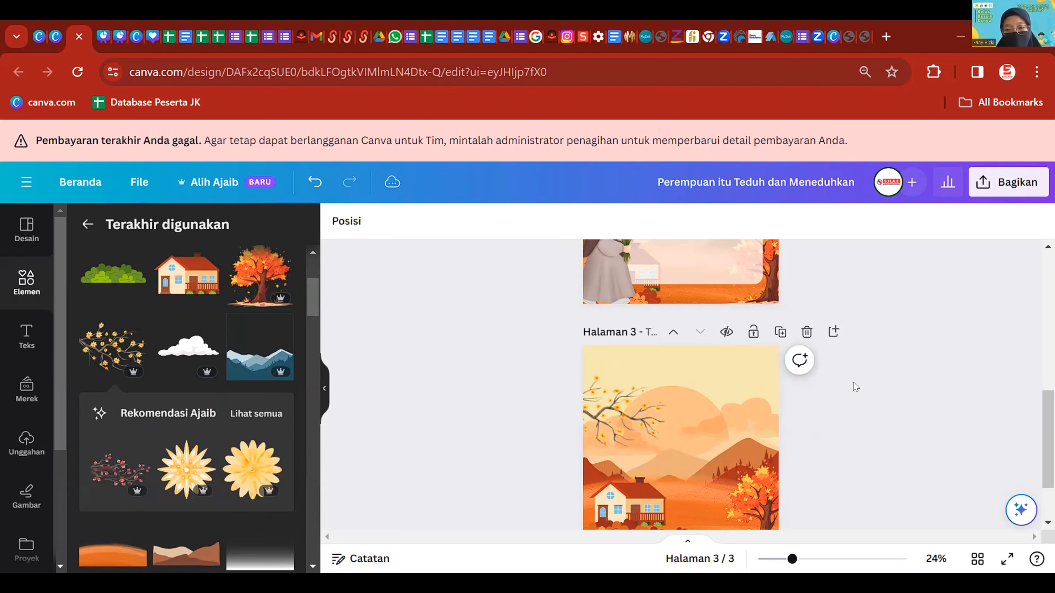
scroll(853, 385, down, 2)
scroll(848, 374, down, 3)
scroll(619, 394, up, 3)
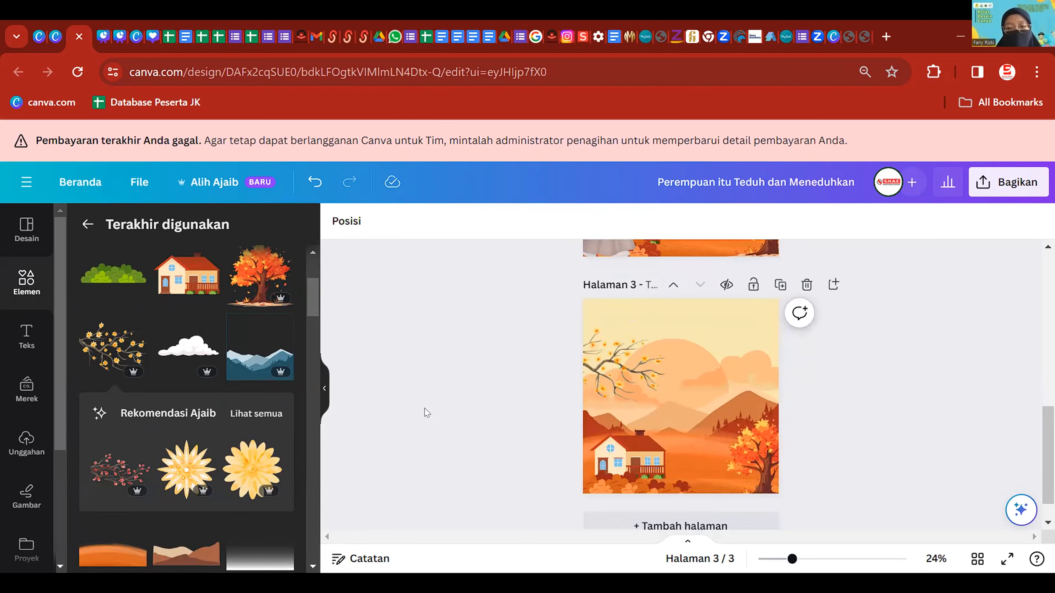
click(634, 377)
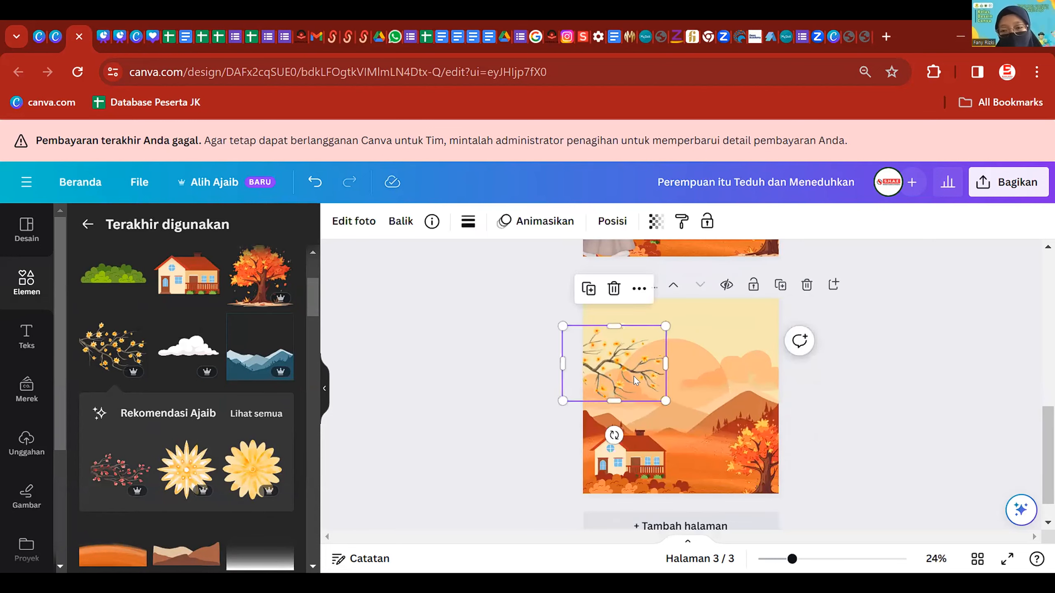
click(430, 384)
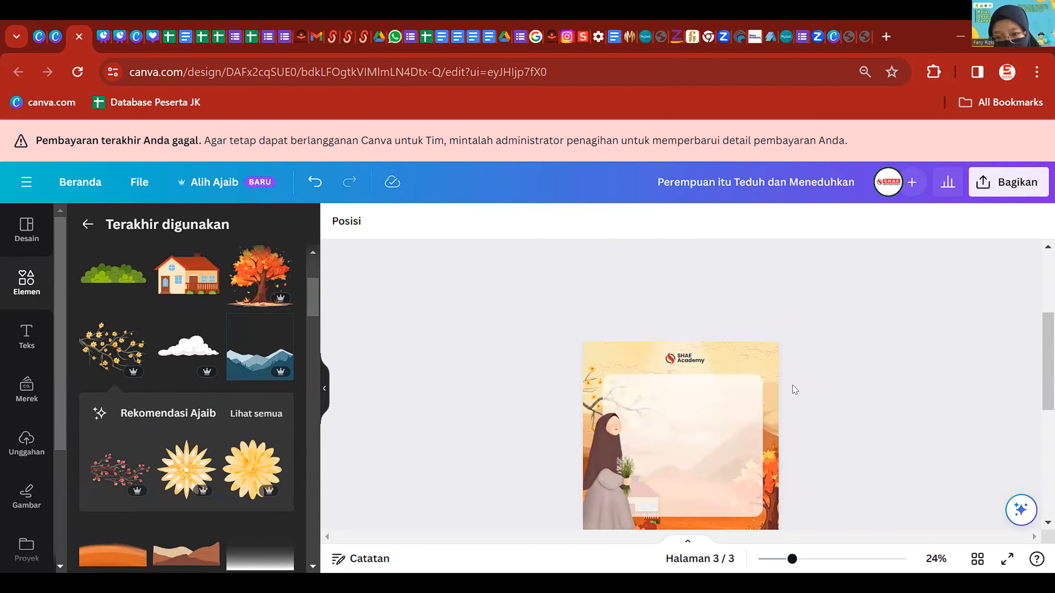
scroll(793, 390, up, 8)
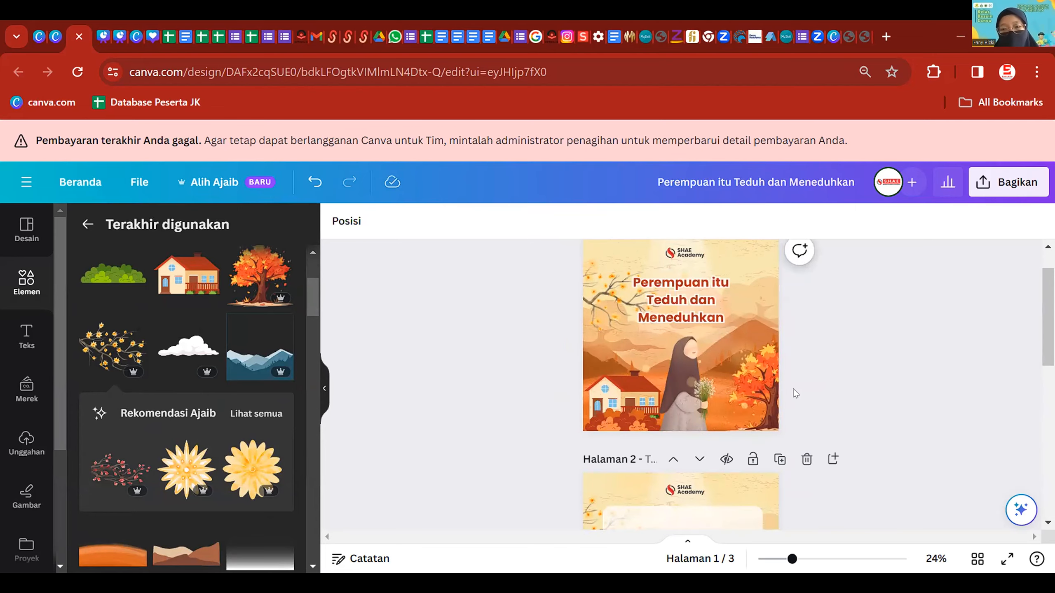
- Add the hijab woman illustration and drag it down to page 3's bottom centre
scroll(794, 393, down, 8)
scroll(207, 381, down, 5)
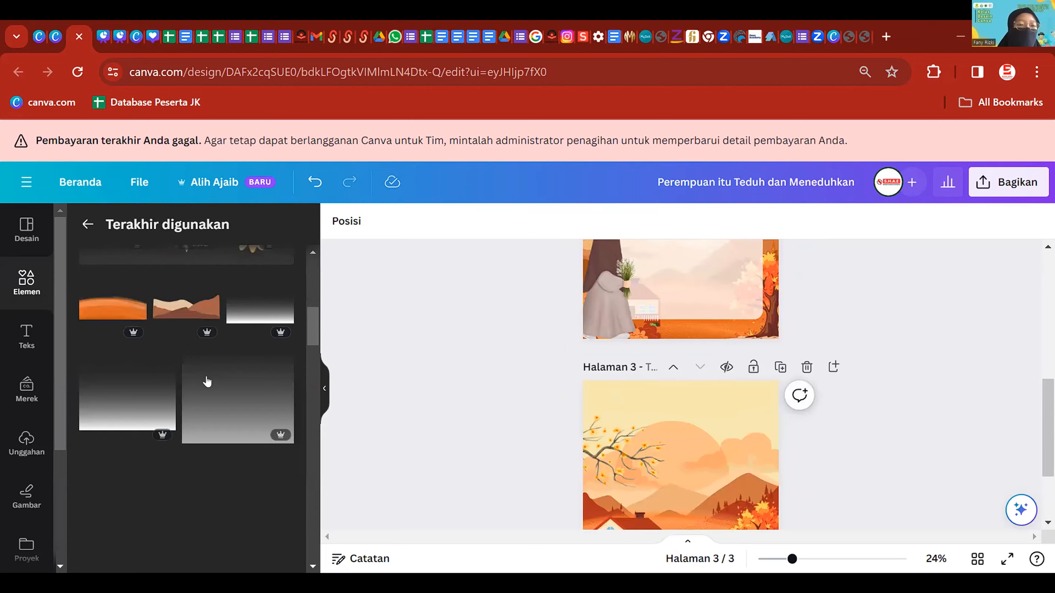
scroll(206, 395, up, 5)
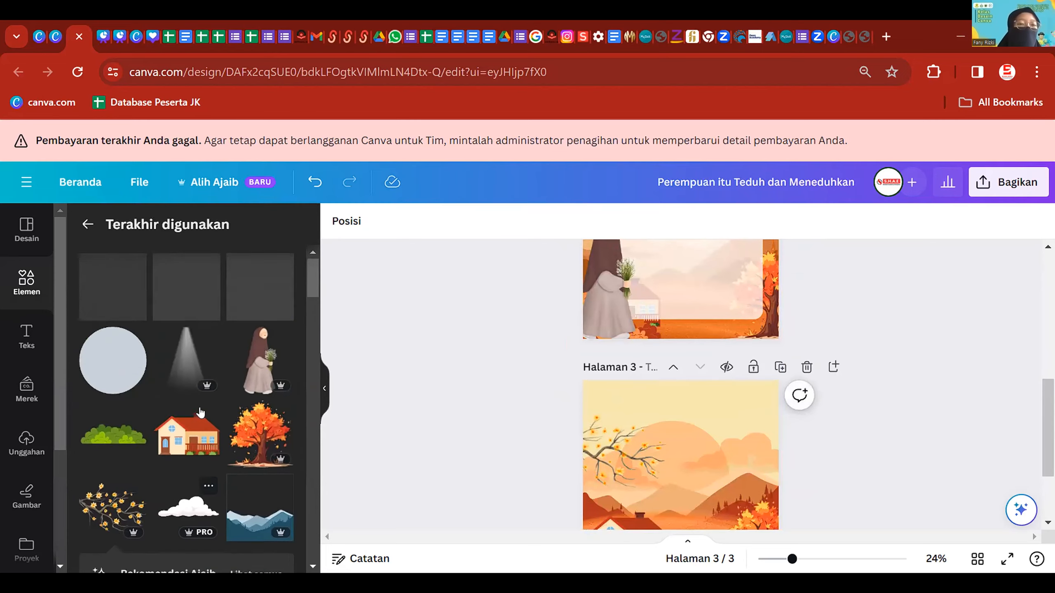
click(261, 359)
scroll(634, 336, down, 3)
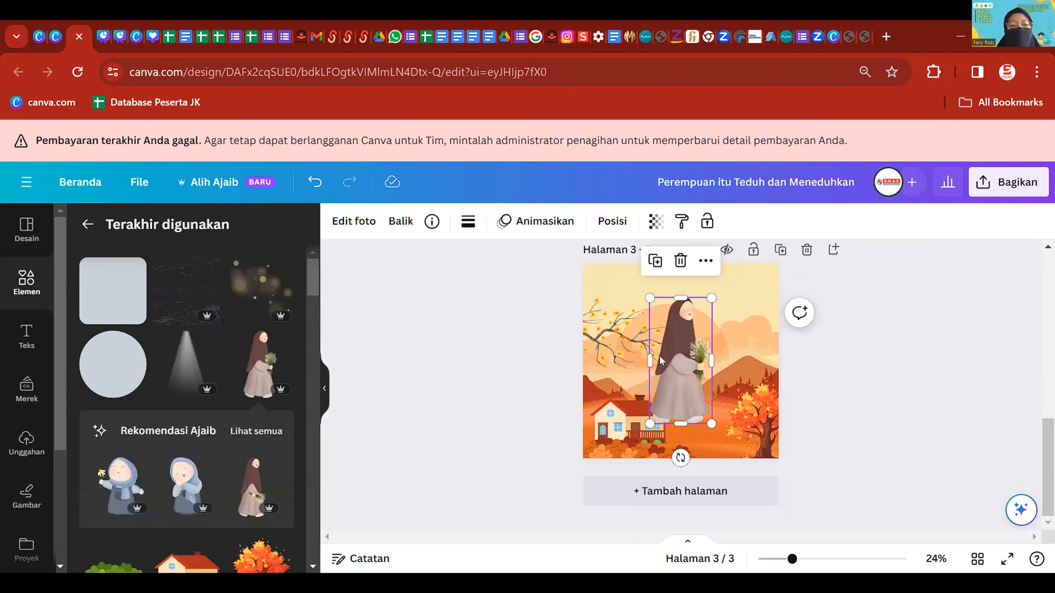
drag(688, 370, 686, 422)
click(908, 346)
- Scroll around page 3 to check the woman between the house and tree
scroll(907, 351, down, 1)
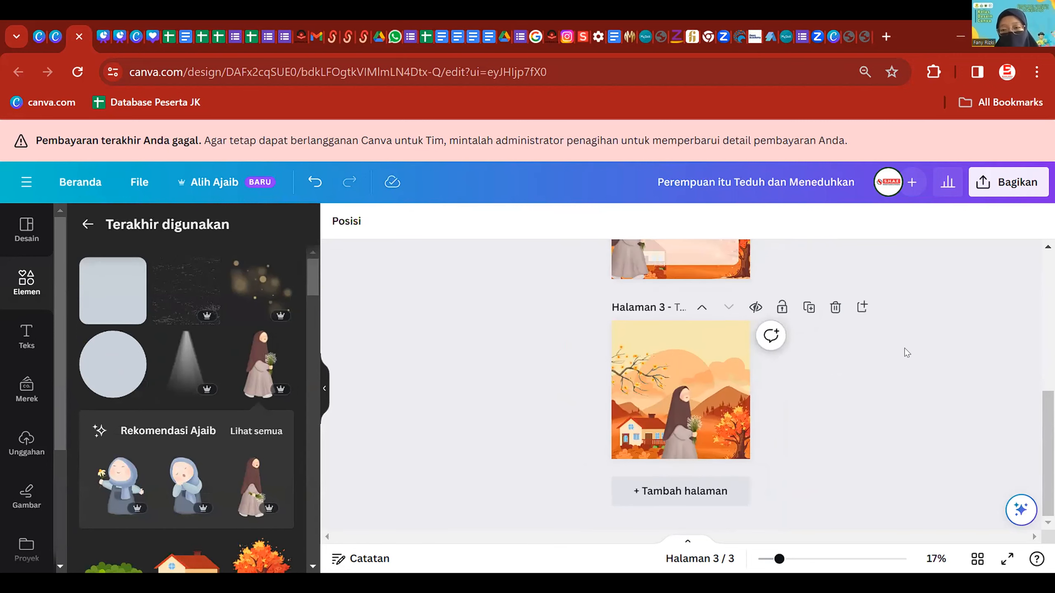
scroll(733, 416, up, 3)
scroll(817, 425, up, 10)
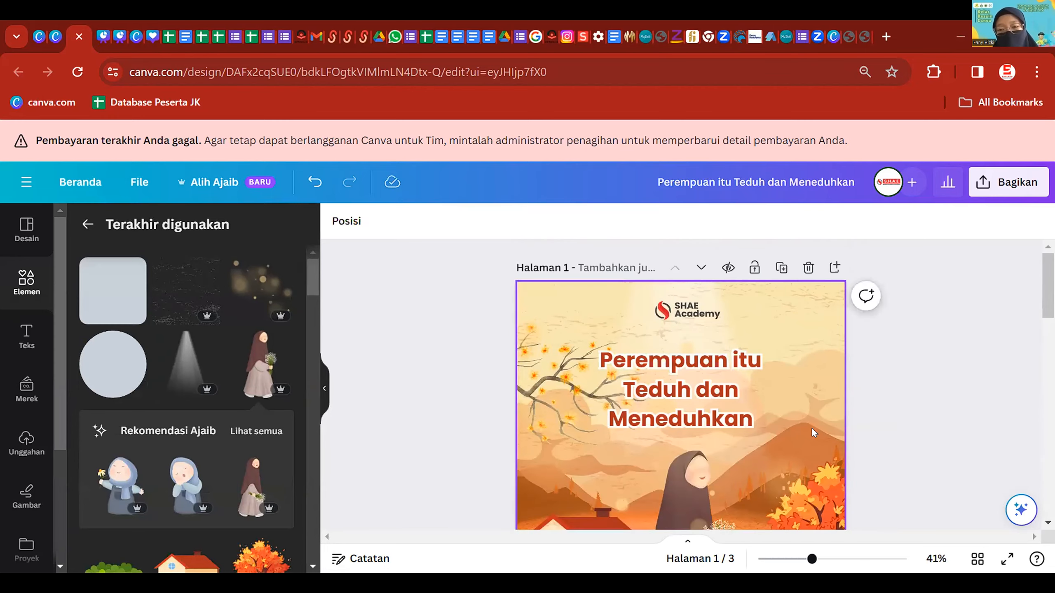
scroll(812, 427, down, 3)
scroll(765, 384, up, 2)
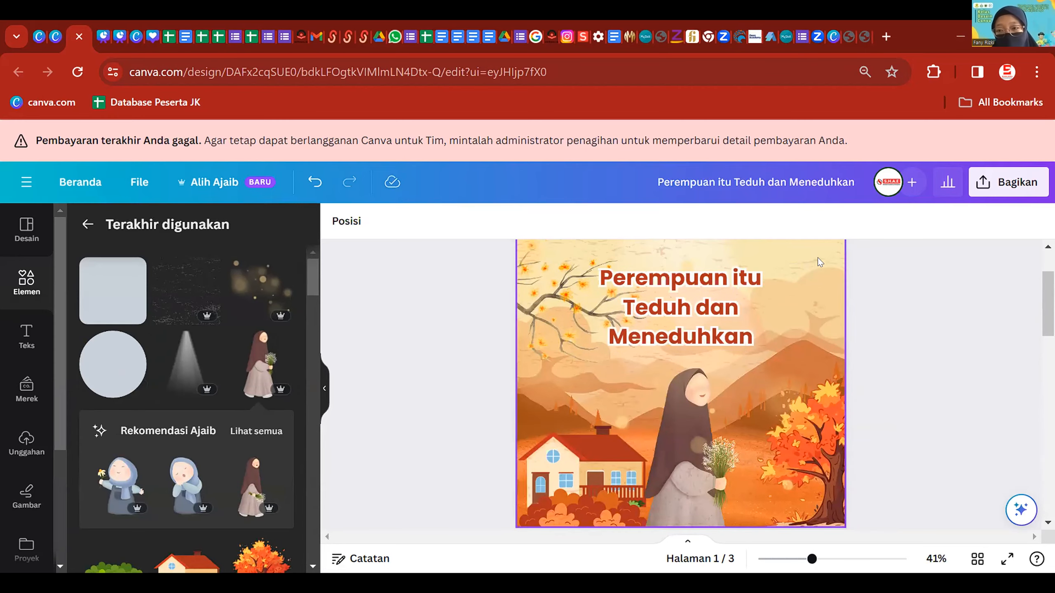
scroll(740, 429, down, 3)
scroll(740, 429, down, 5)
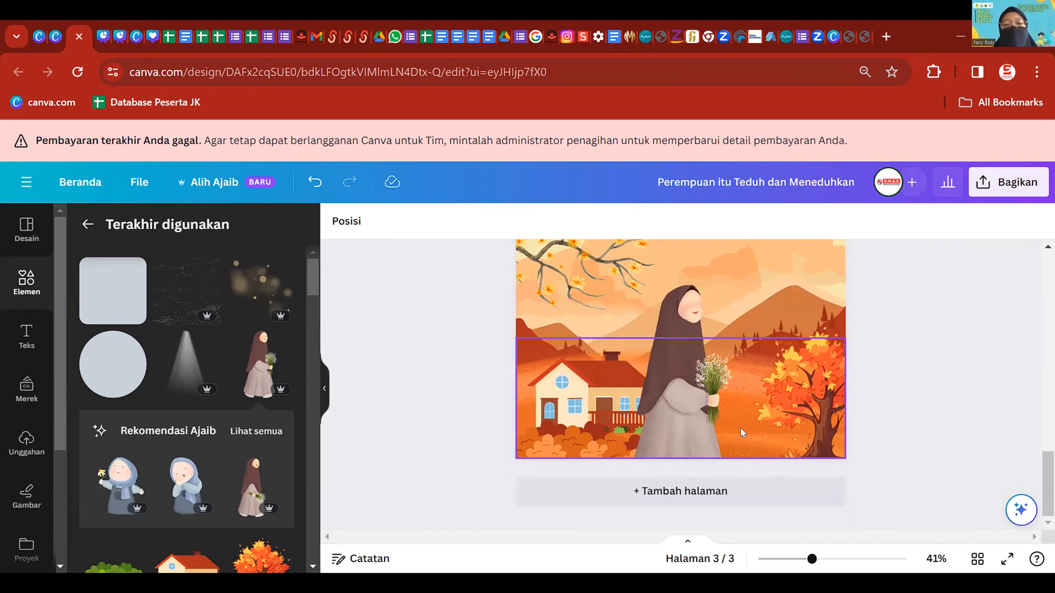
scroll(740, 428, up, 1)
scroll(738, 415, down, 3)
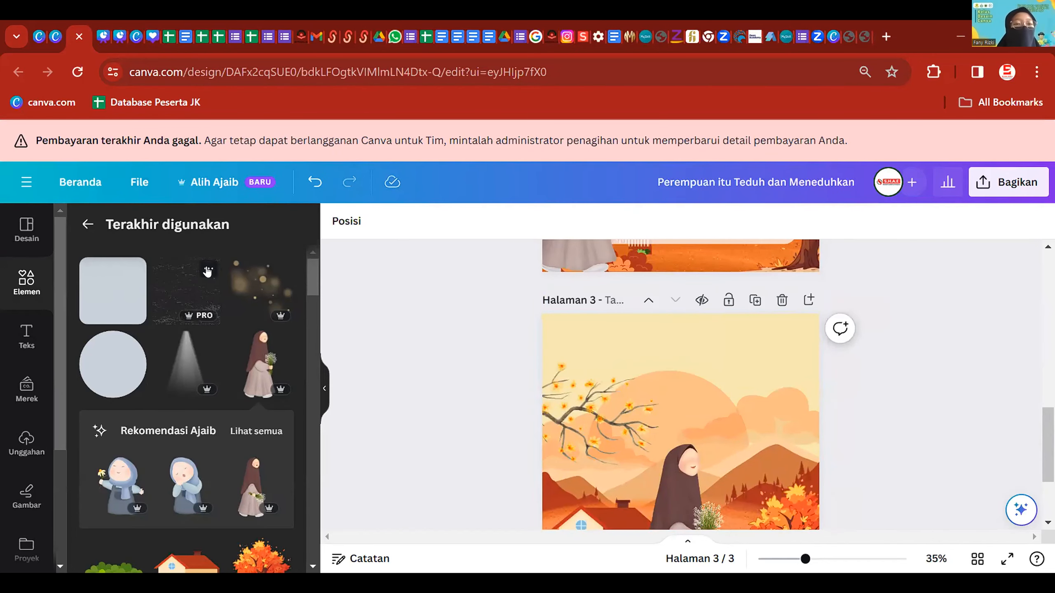
- Add the Grunge overlay texture and stretch it to cover all of page 3
click(203, 271)
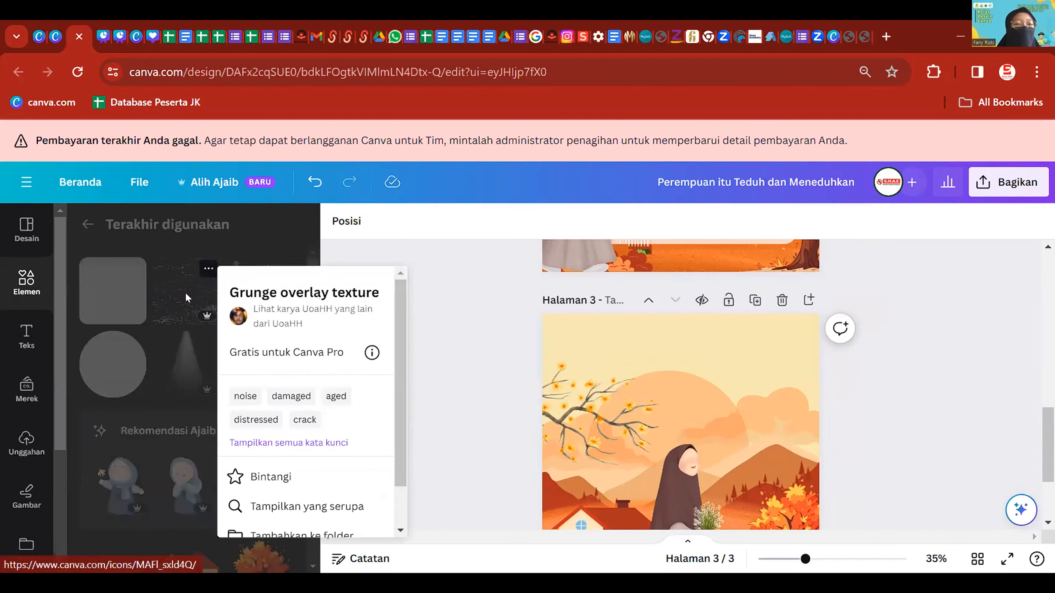
click(203, 298)
drag(657, 399, 580, 317)
scroll(665, 401, down, 3)
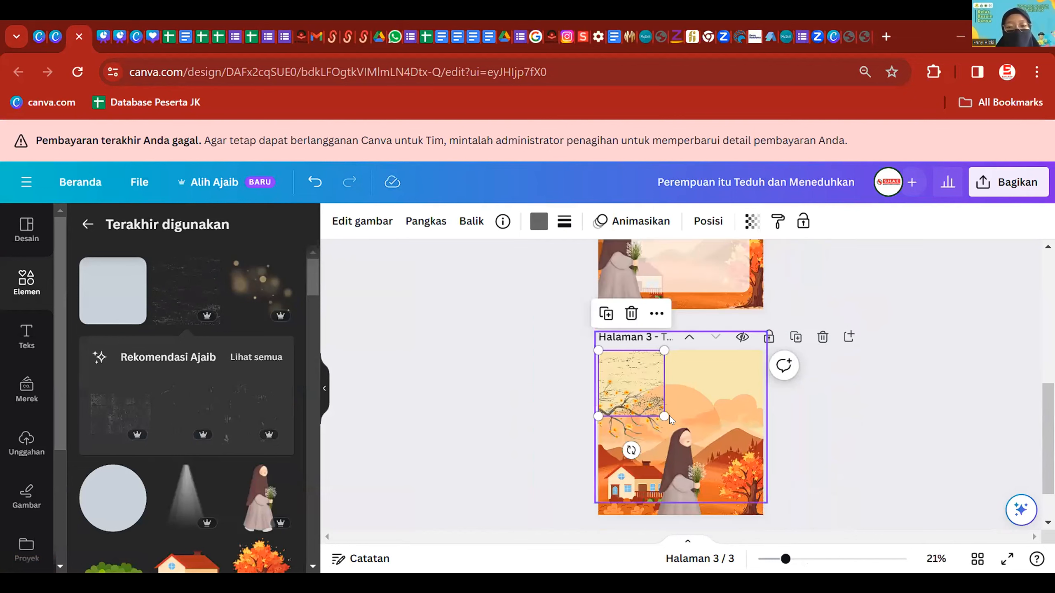
drag(665, 417, 763, 514)
scroll(776, 512, up, 5)
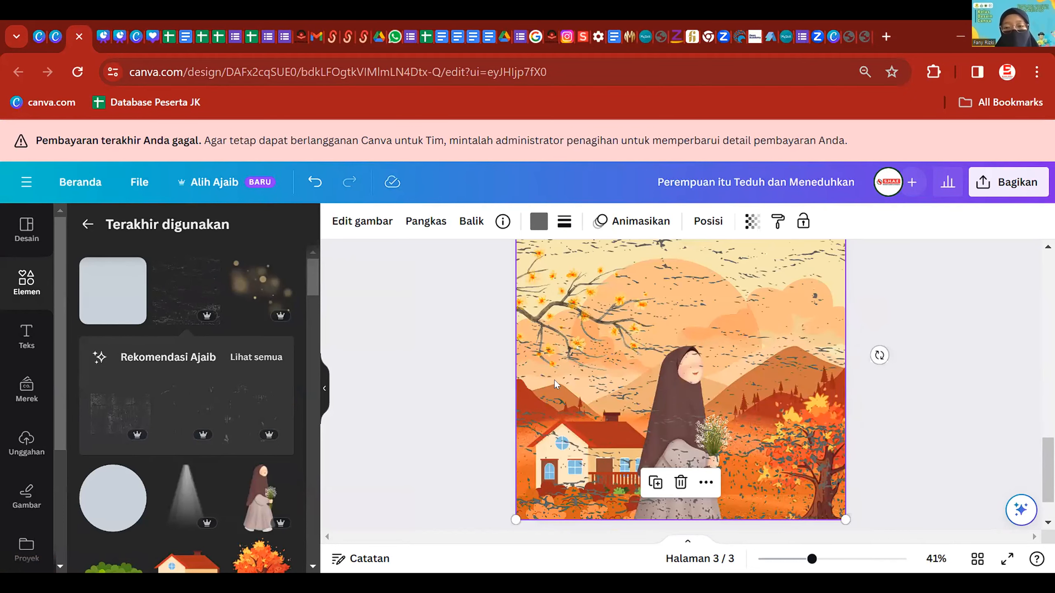
scroll(782, 371, down, 2)
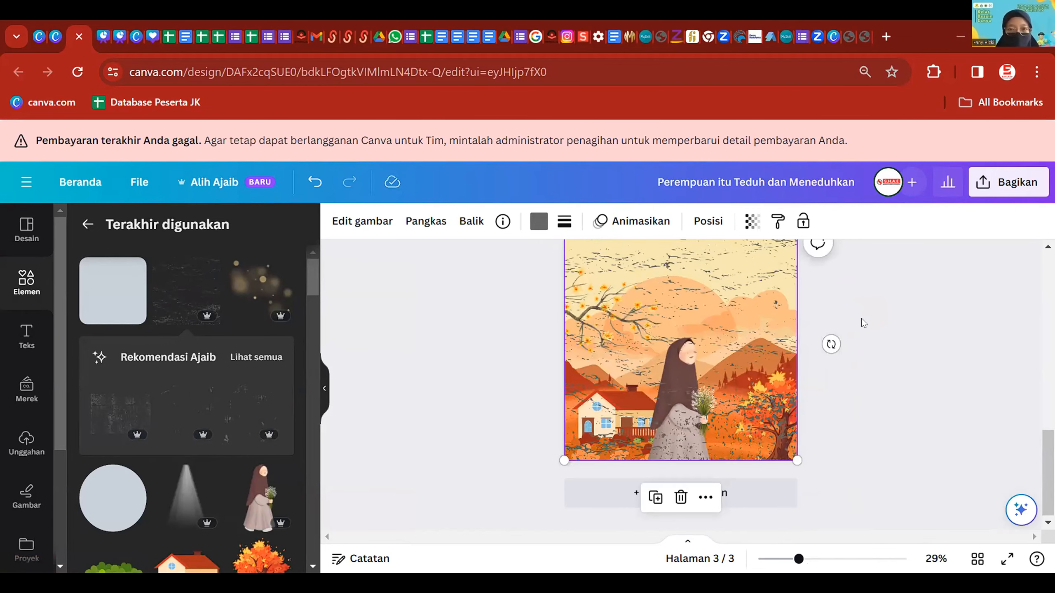
- Tint the texture red (#af321e) and fade it to transparency 23
click(542, 221)
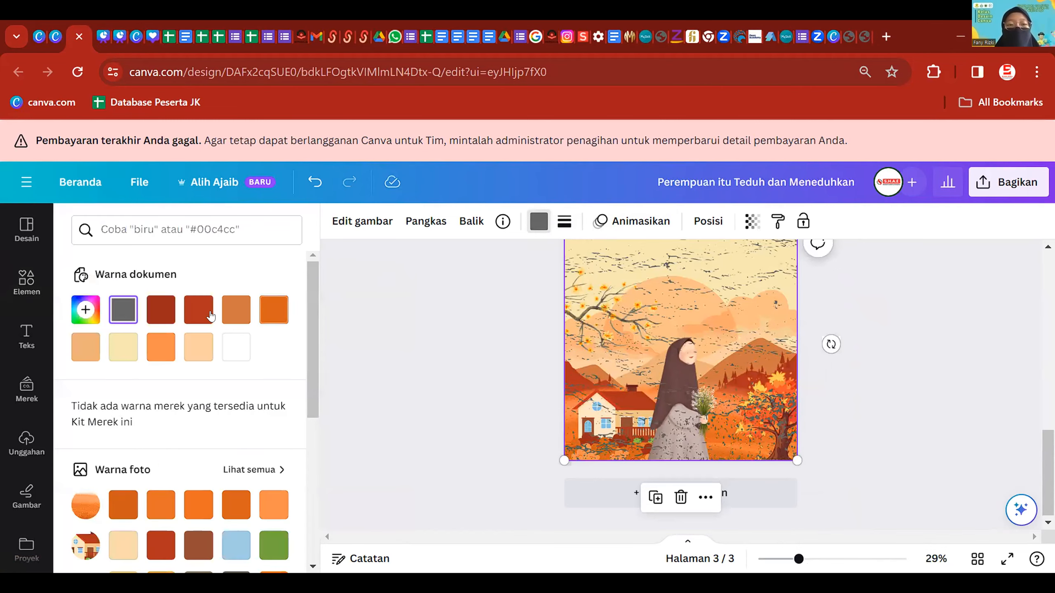
click(198, 316)
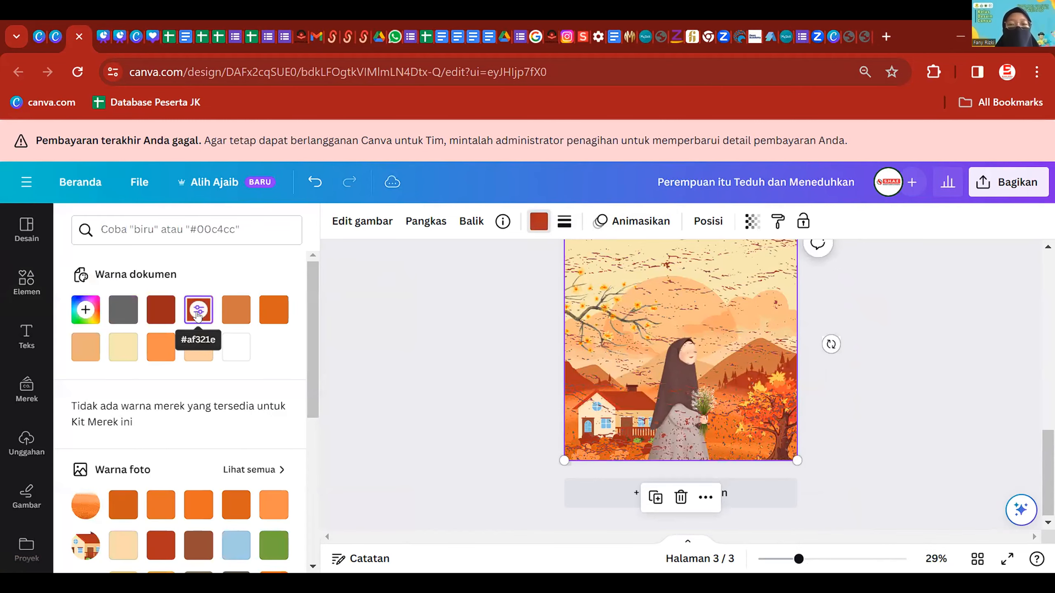
click(751, 228)
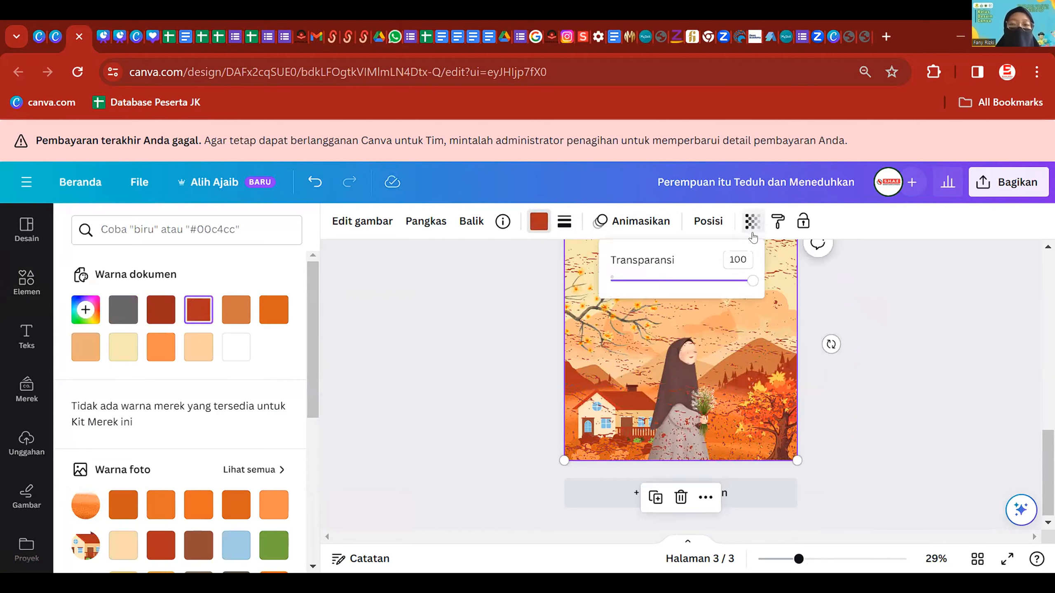
drag(753, 289, 640, 311)
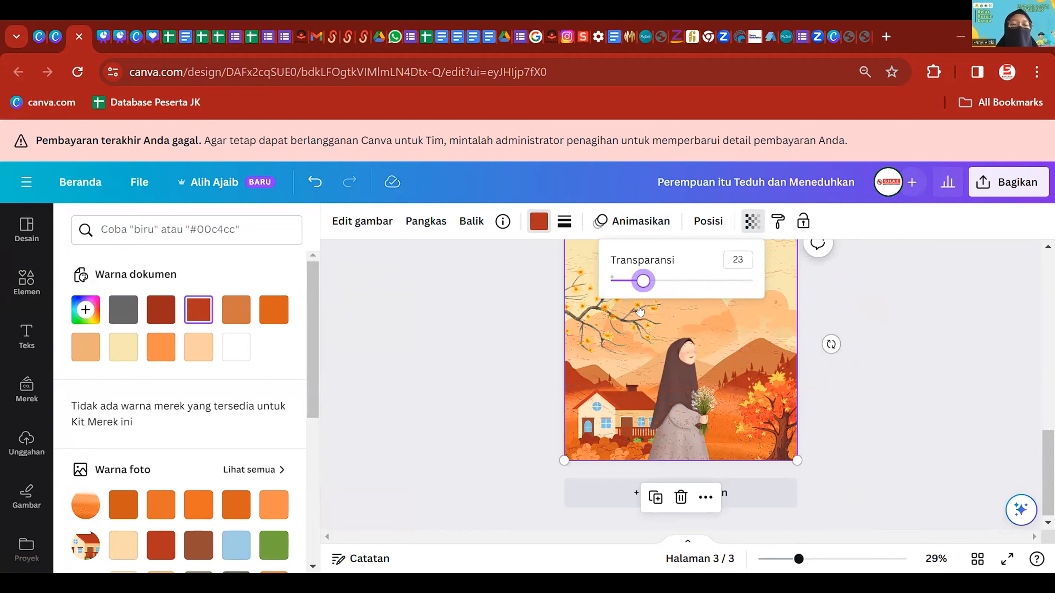
click(853, 338)
click(861, 306)
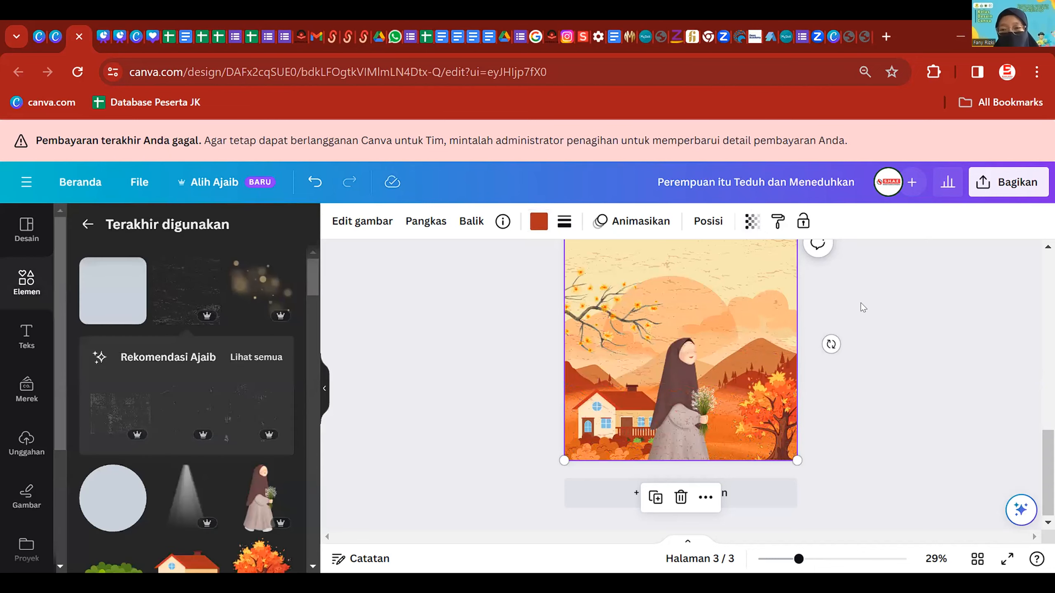
click(866, 307)
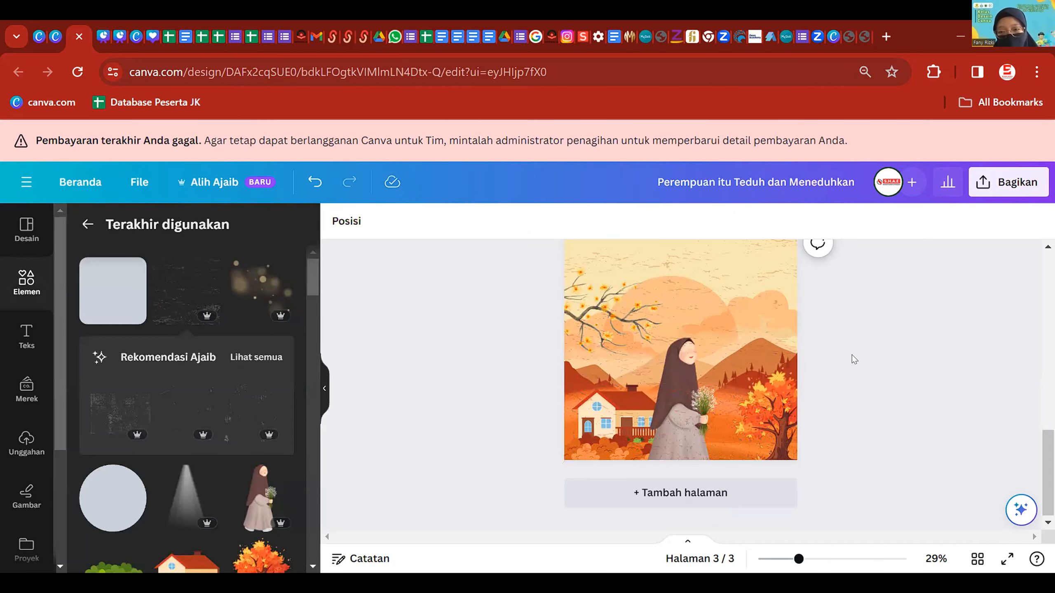
scroll(865, 354, up, 2)
click(789, 354)
click(750, 223)
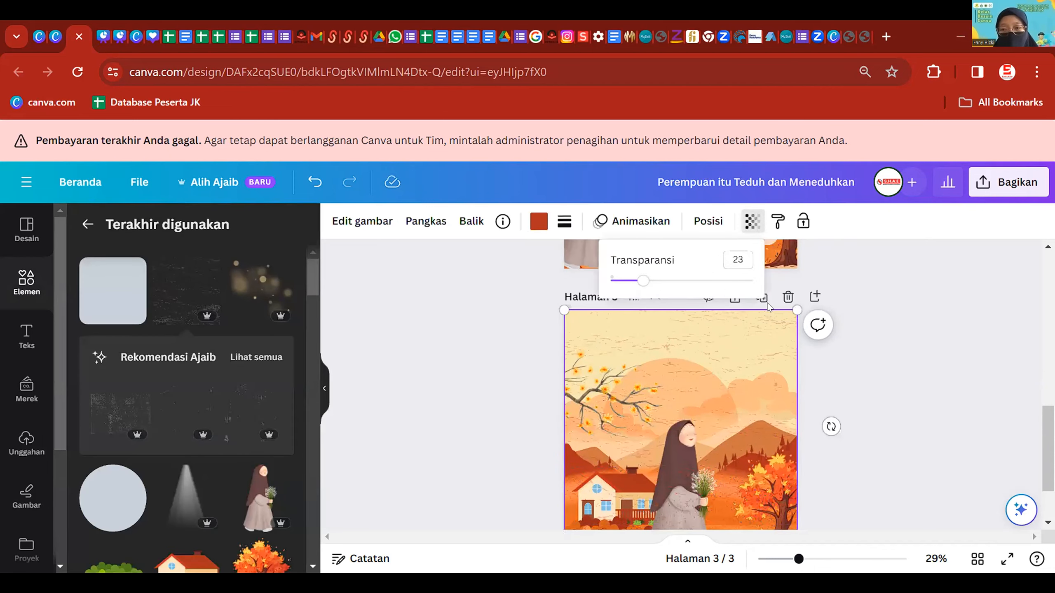
- Add the Spotlight beam element, enlarge it and centre it over the woman
click(537, 370)
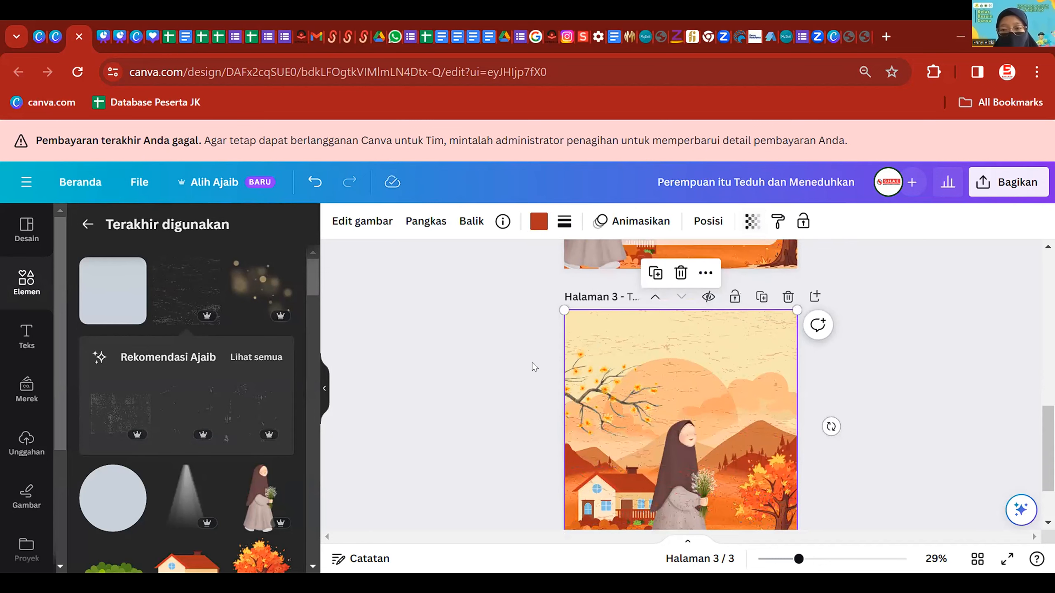
click(475, 353)
scroll(841, 431, up, 10)
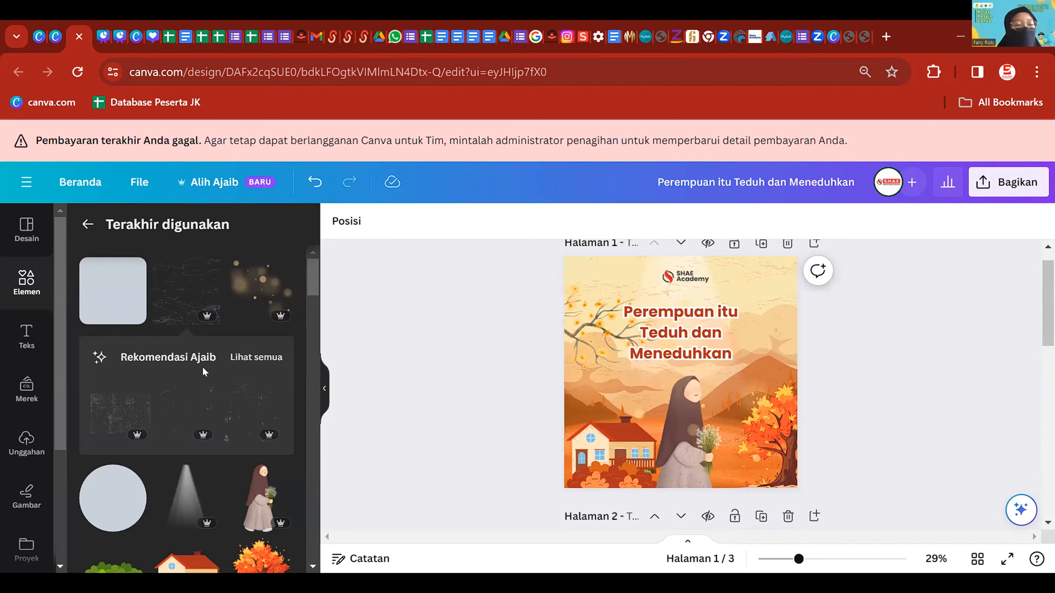
scroll(211, 397, down, 2)
click(207, 396)
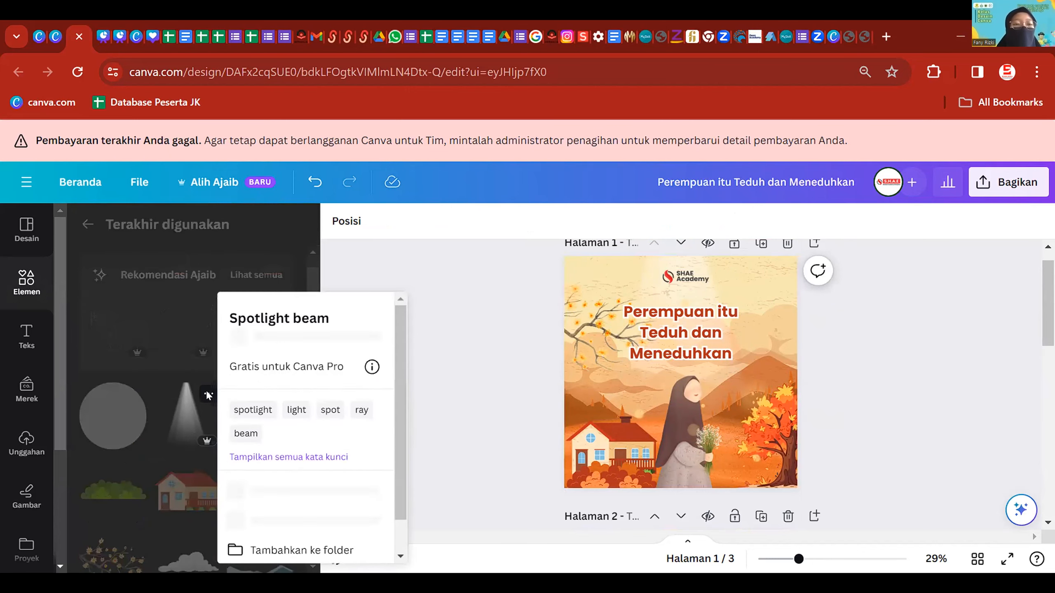
key(Escape)
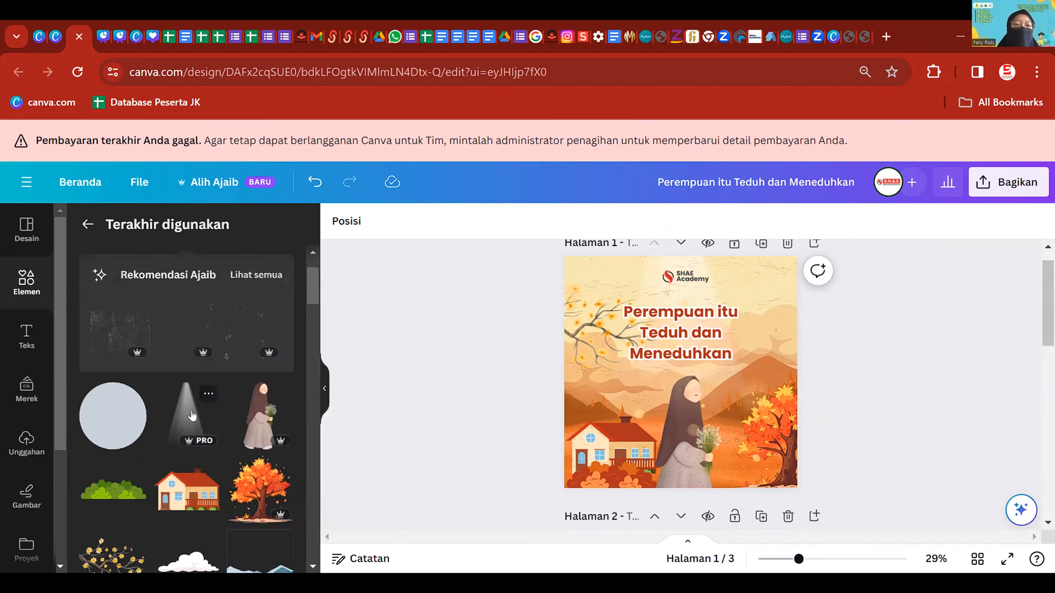
scroll(502, 394, down, 10)
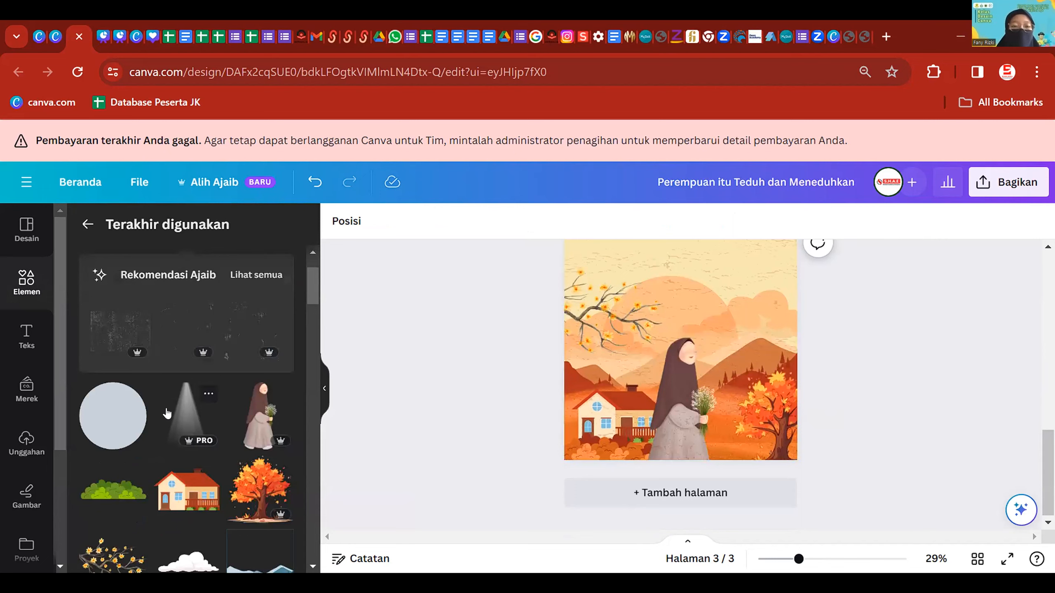
click(186, 415)
drag(675, 291, 659, 239)
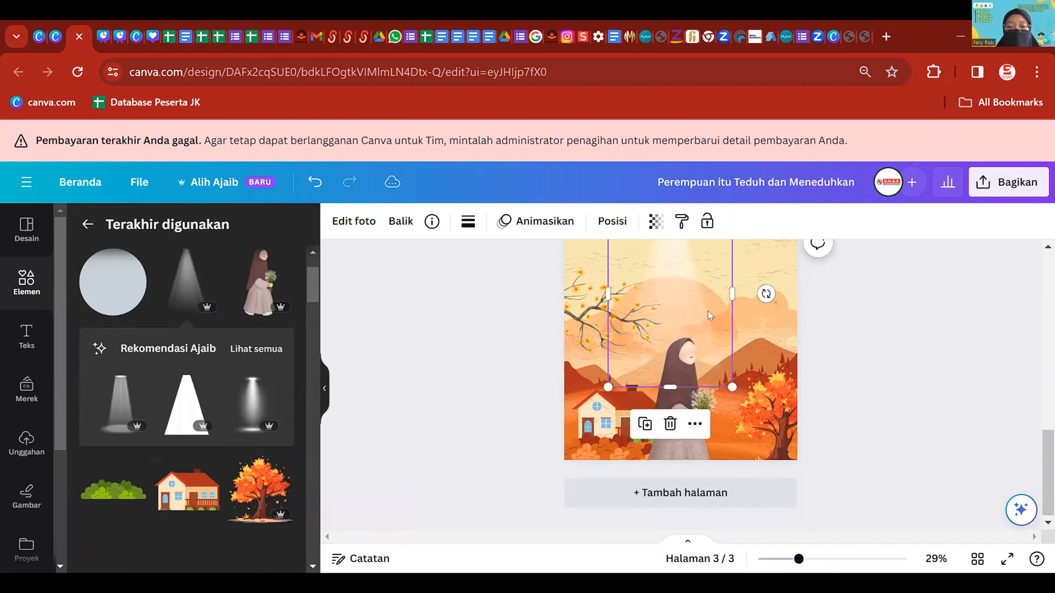
drag(732, 394, 772, 446)
drag(727, 339, 718, 324)
click(892, 327)
- Search 'bokeh', add the gold bokeh graphic and move it to the page's right edge
scroll(249, 371, down, 4)
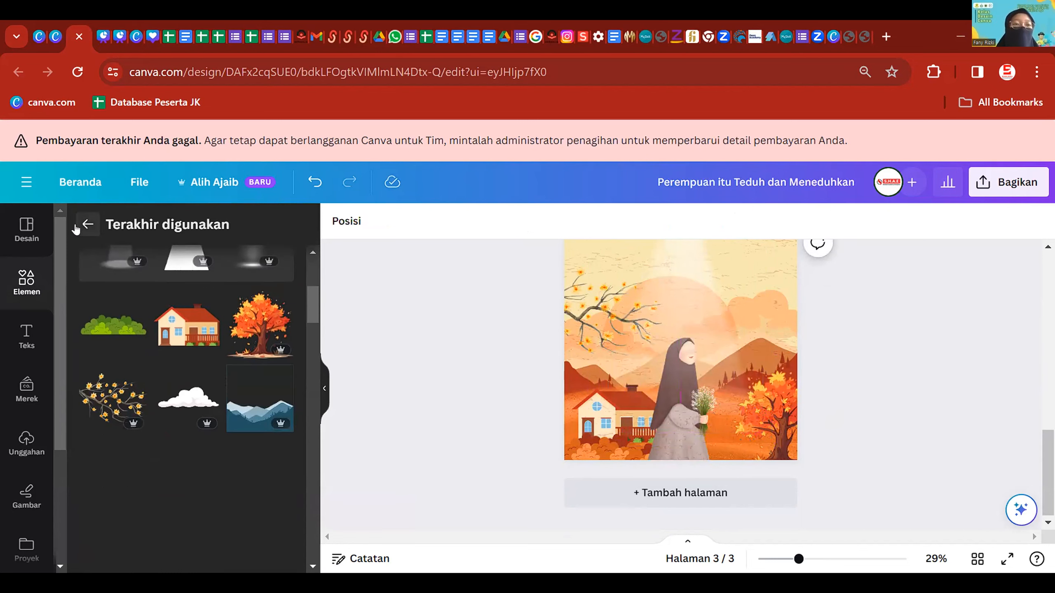
click(85, 226)
click(135, 228)
text(bokeh)
key(Return)
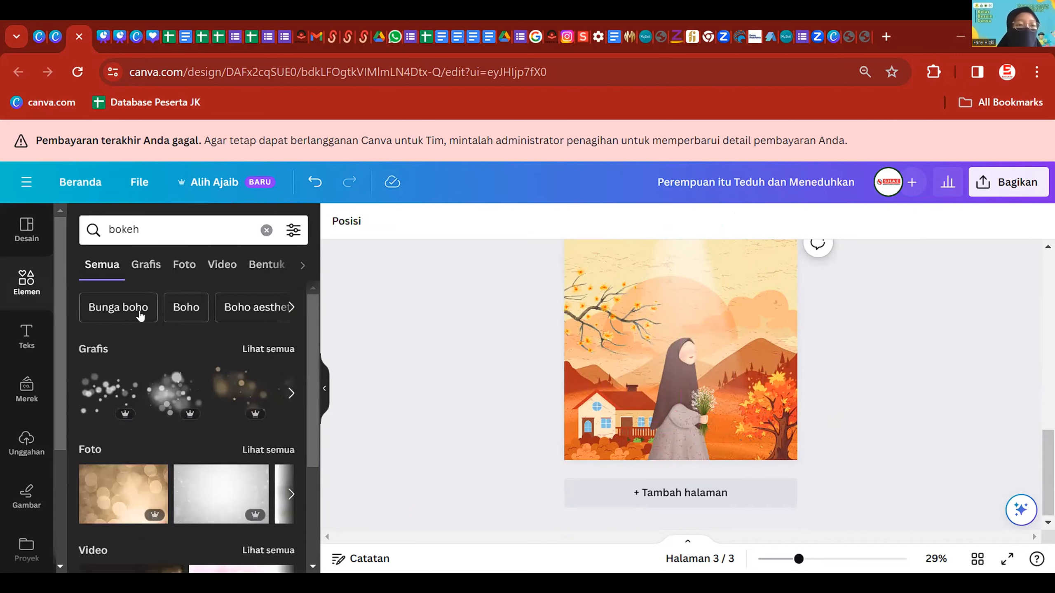
click(259, 350)
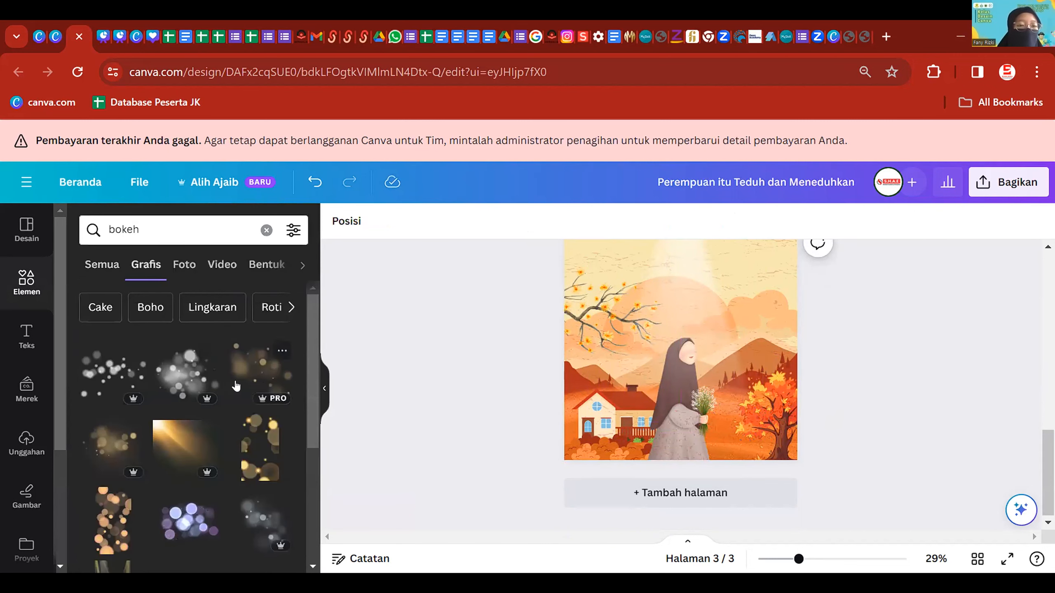
click(252, 372)
drag(721, 389, 810, 407)
click(918, 316)
- Review page 3 and bring up the text options panel
scroll(981, 335, down, 2)
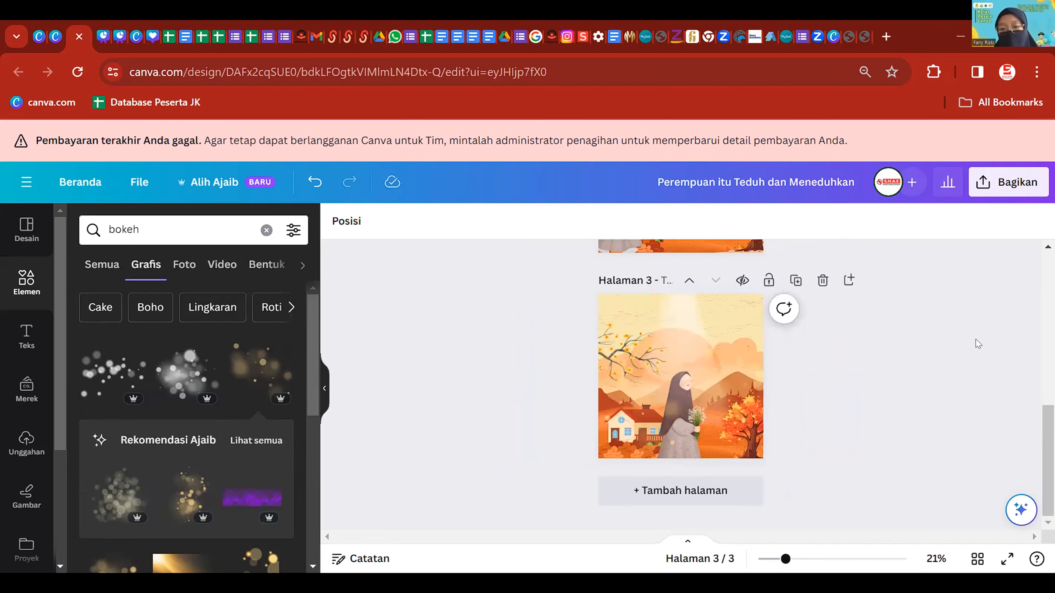
scroll(871, 383, up, 2)
scroll(873, 397, down, 3)
scroll(874, 399, up, 5)
scroll(873, 399, down, 5)
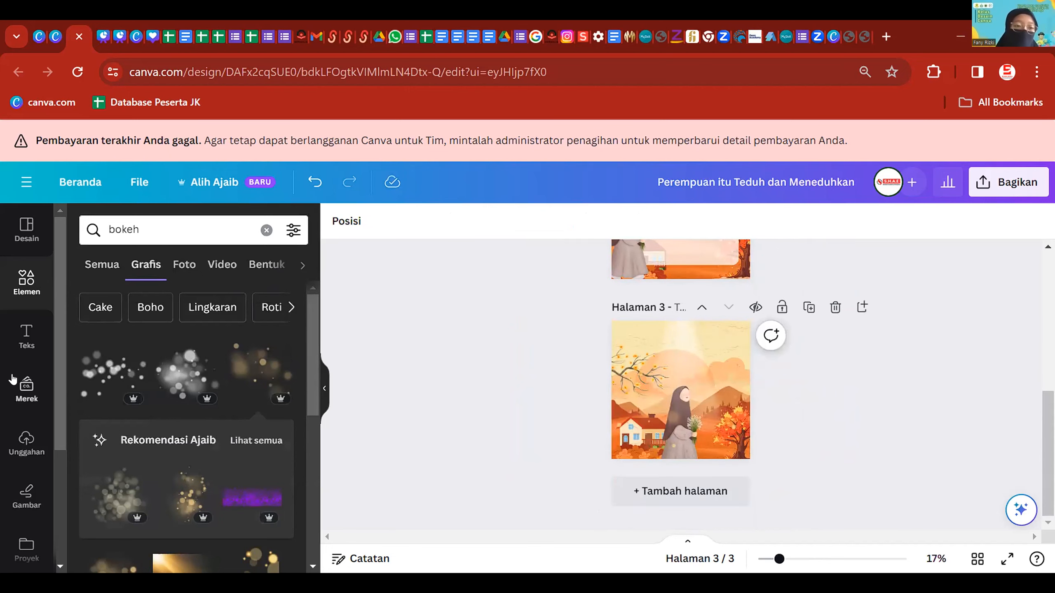
click(27, 442)
click(27, 336)
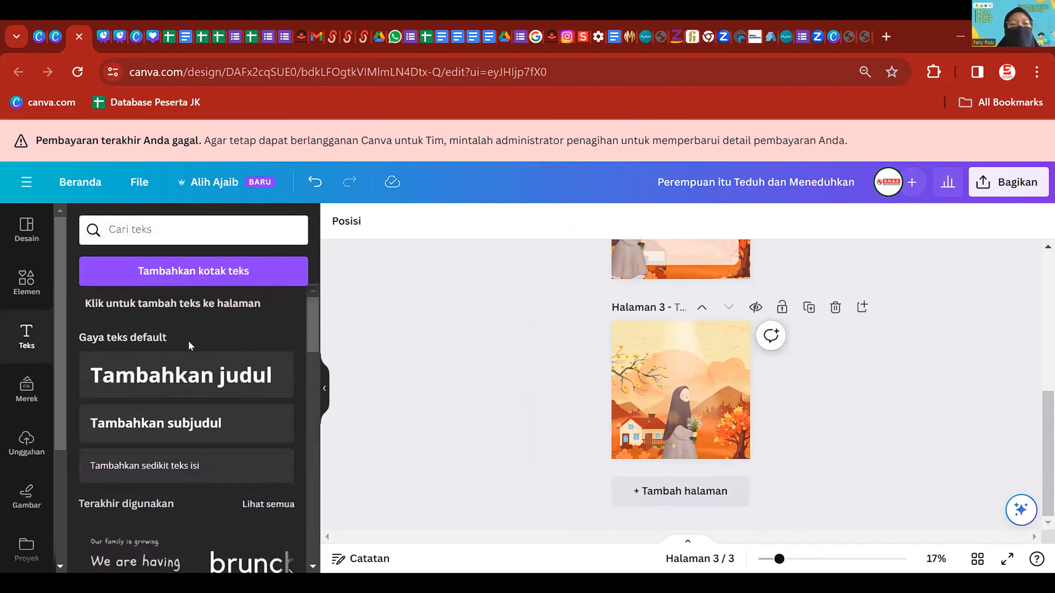
- Add a title reading 'Perempuan itu Teduh dan Meneduhkan', size 58.4, near the top of page 3
click(181, 375)
click(687, 383)
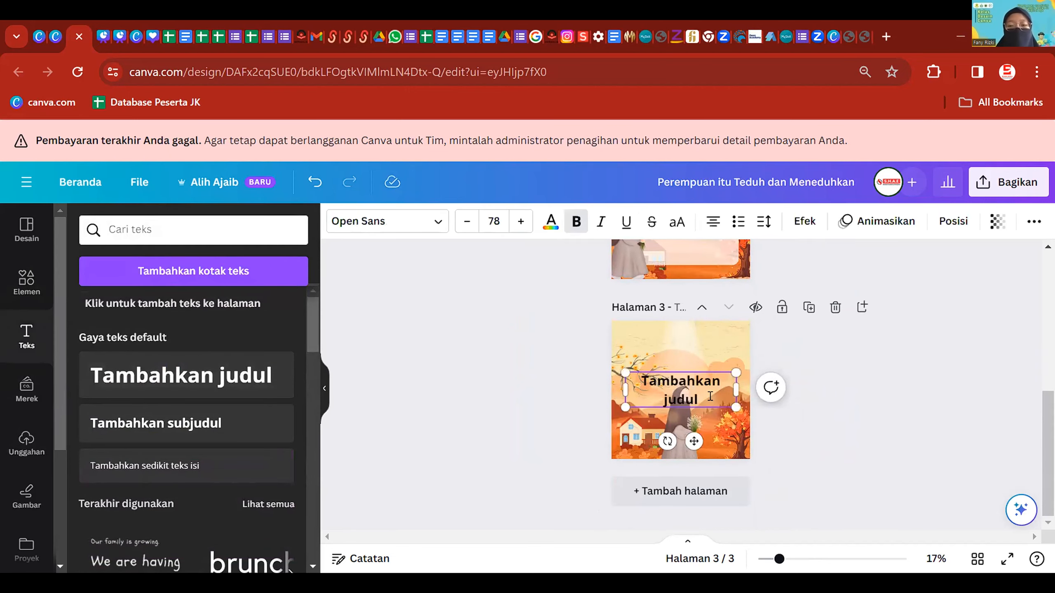
scroll(710, 397, up, 1)
key(ctrl+a)
scroll(706, 396, up, 7)
scroll(693, 390, down, 7)
text(Perempuan itu Ted)
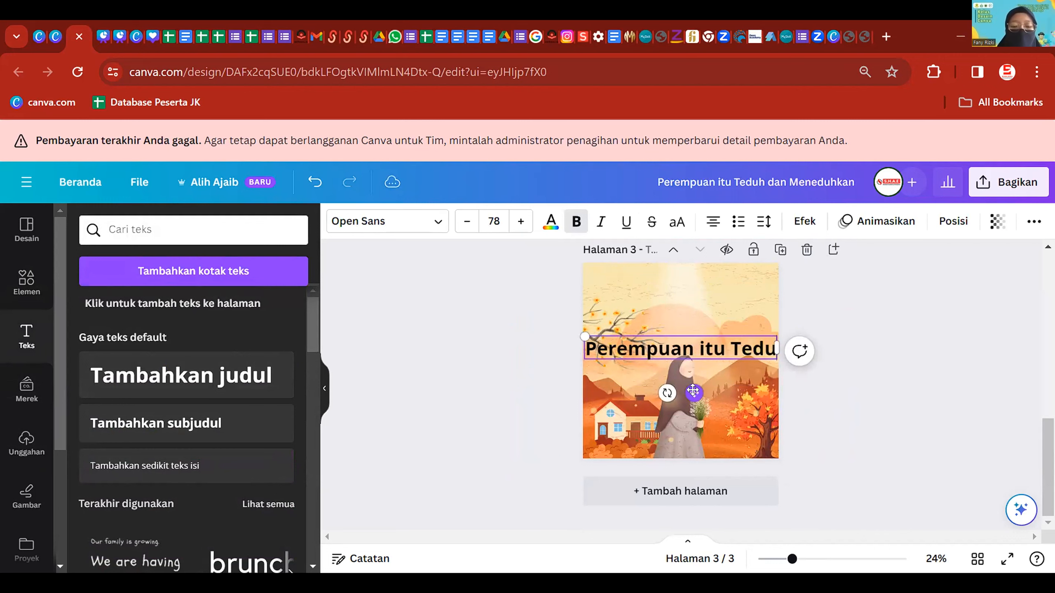
text(uh dan Meneduh)
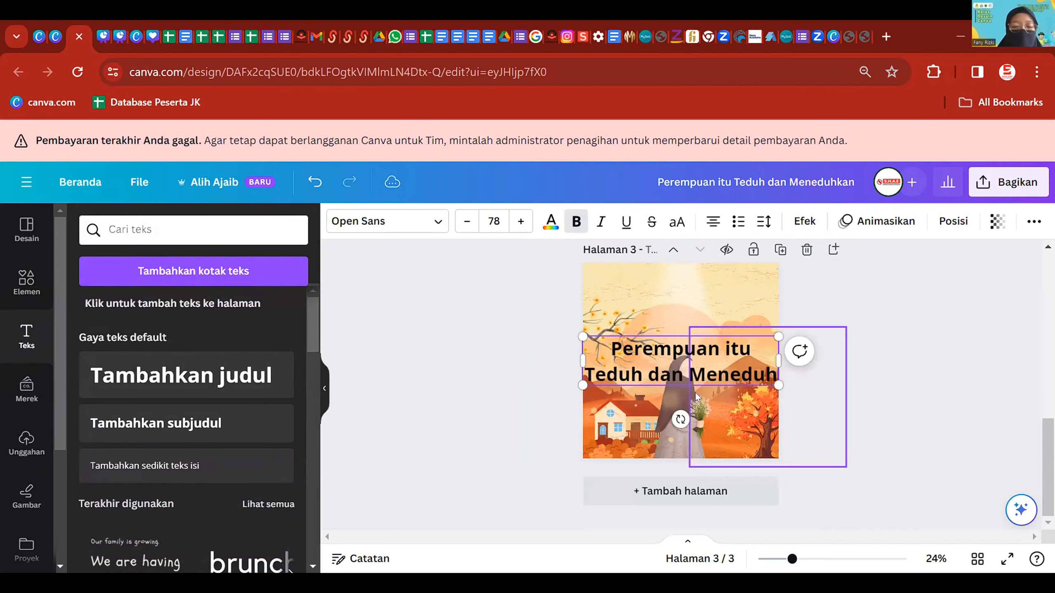
text(kan)
drag(772, 412, 729, 392)
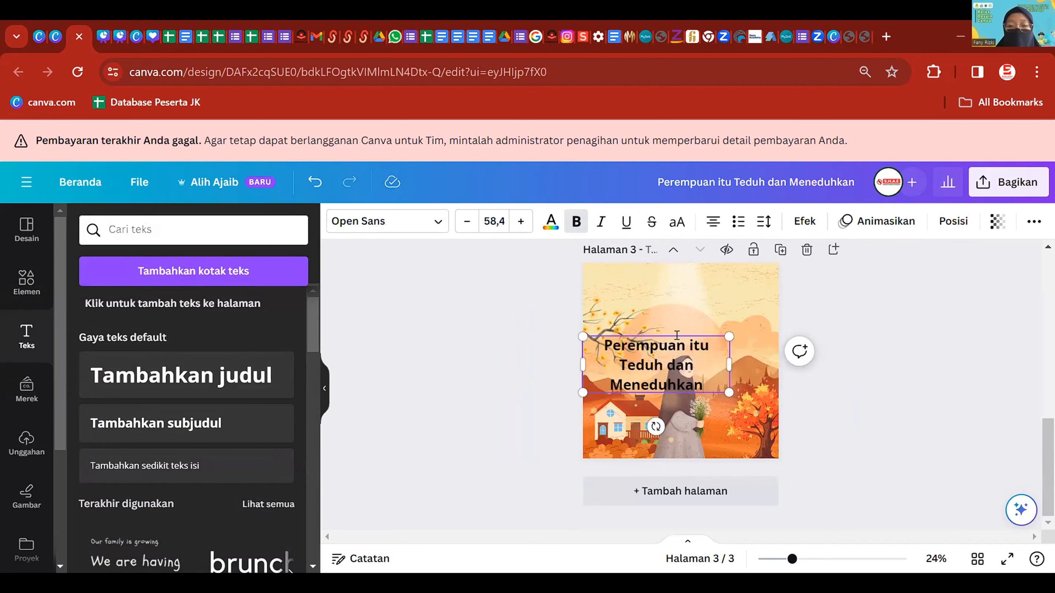
drag(677, 334, 702, 294)
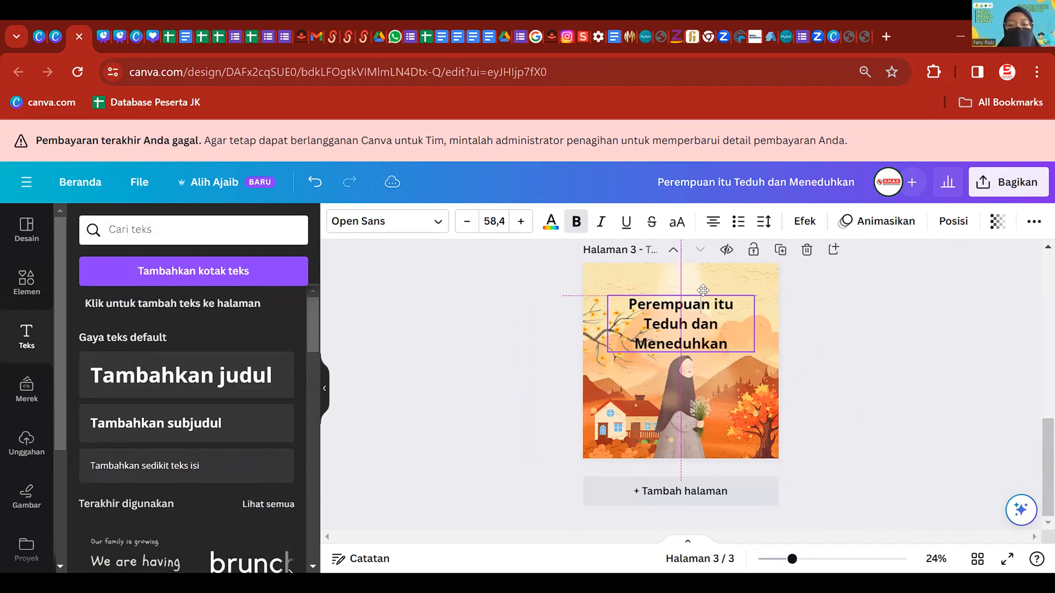
- Set the title to Anton, wrap it onto two lines, and colour part of it dark red
click(398, 229)
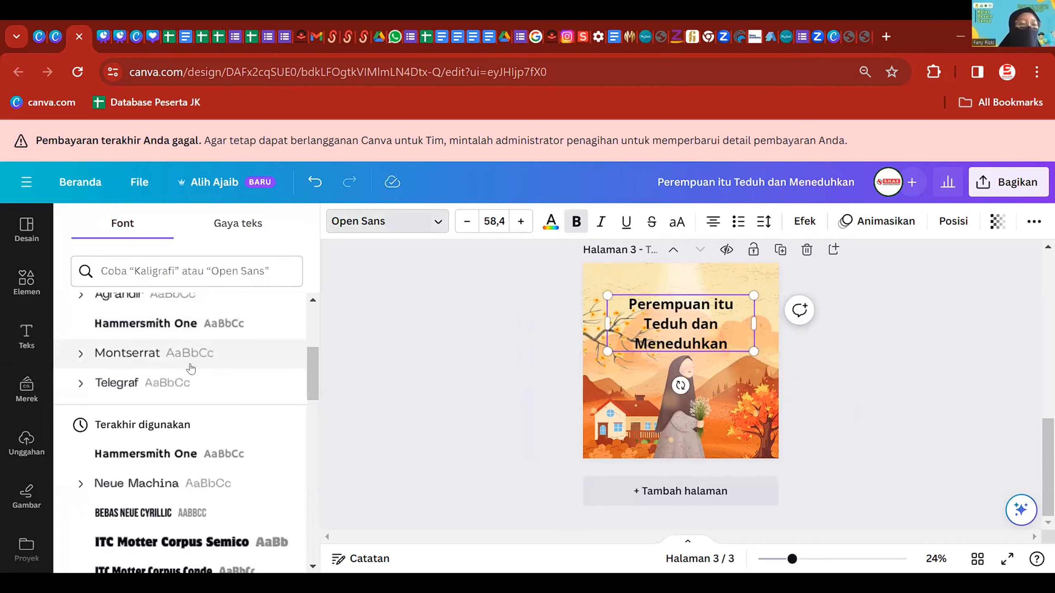
scroll(199, 453, down, 2)
click(209, 459)
scroll(233, 446, down, 10)
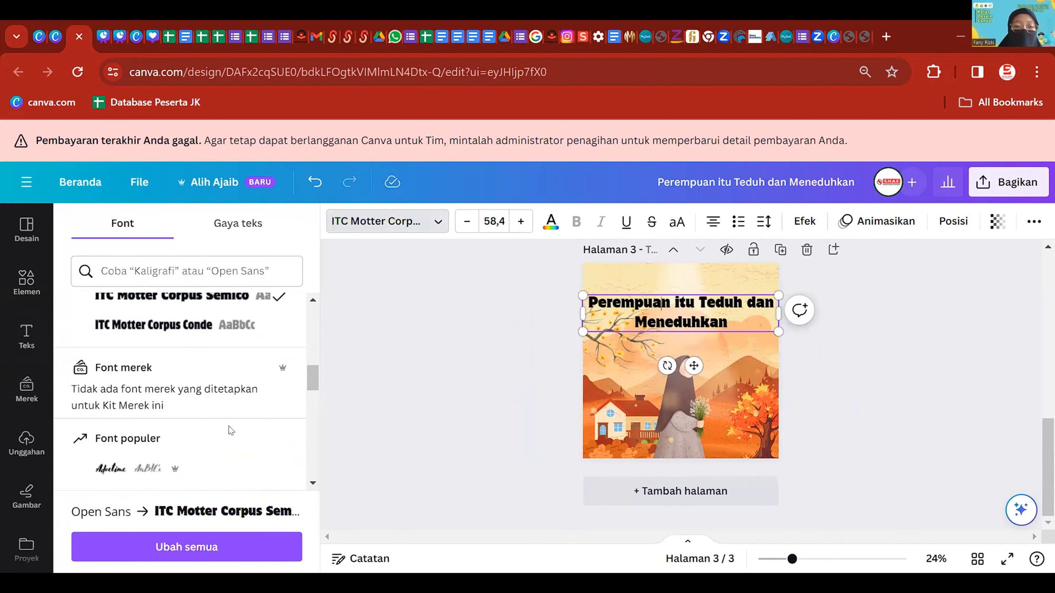
click(217, 389)
scroll(216, 386, down, 2)
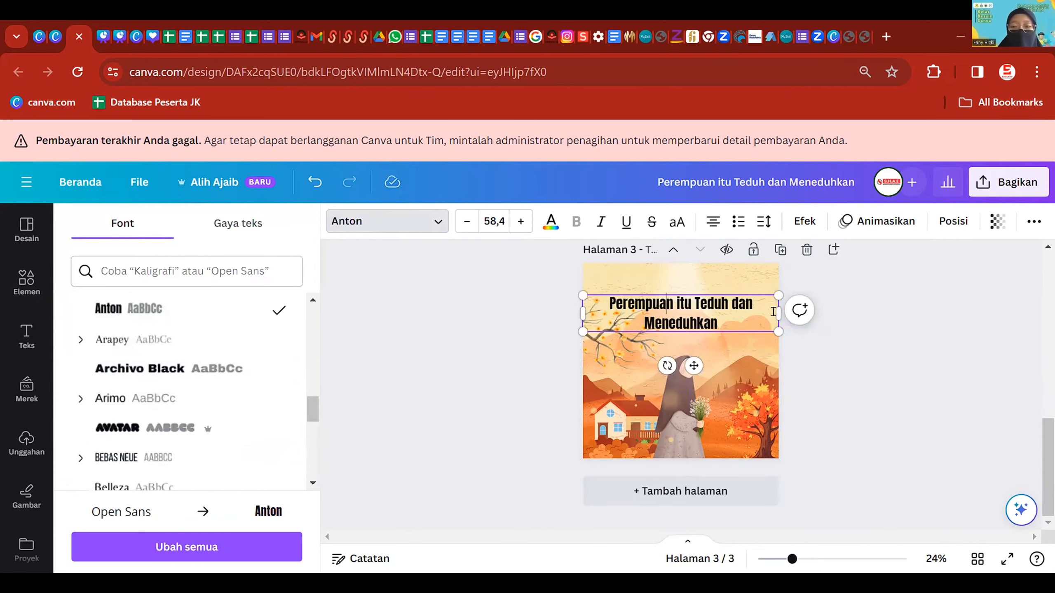
drag(773, 310, 605, 306)
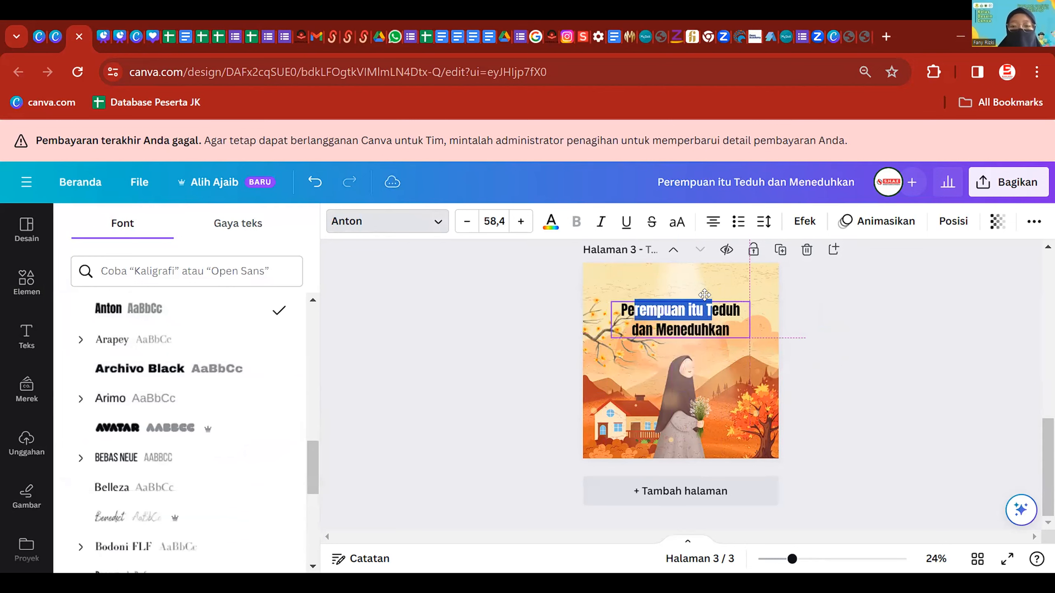
click(550, 223)
click(155, 314)
click(702, 300)
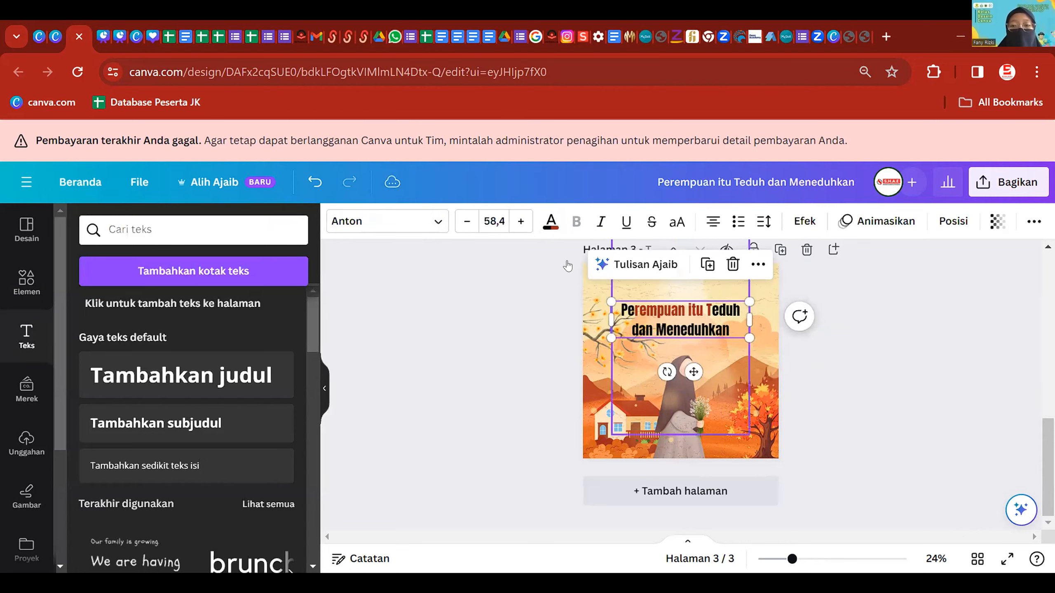
- Make the whole page 3 title dark red
click(550, 222)
click(165, 311)
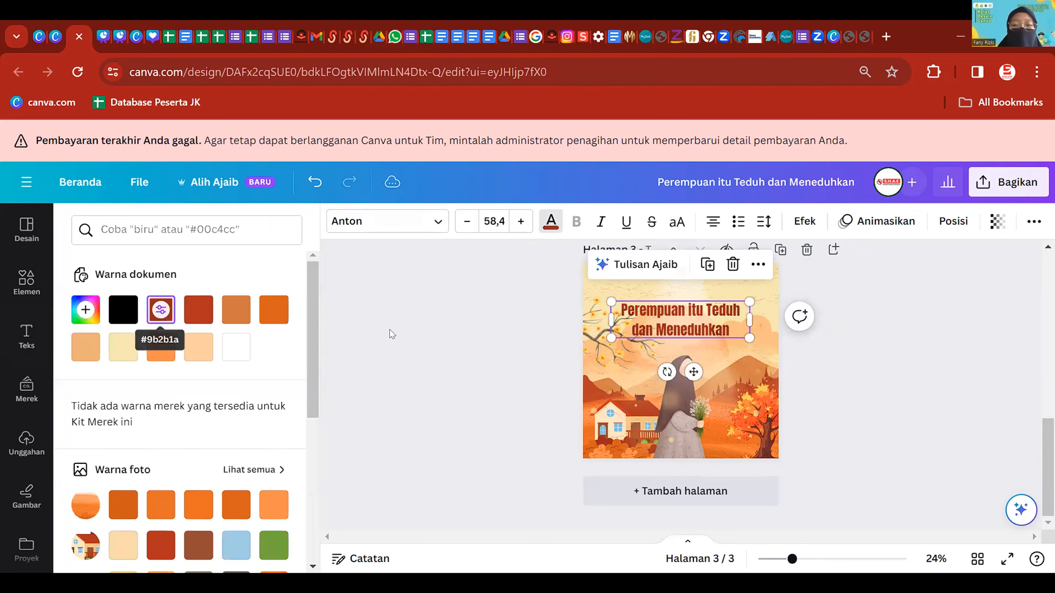
click(754, 255)
- Give the title a white outline effect at the maximum thickness of 200
click(798, 222)
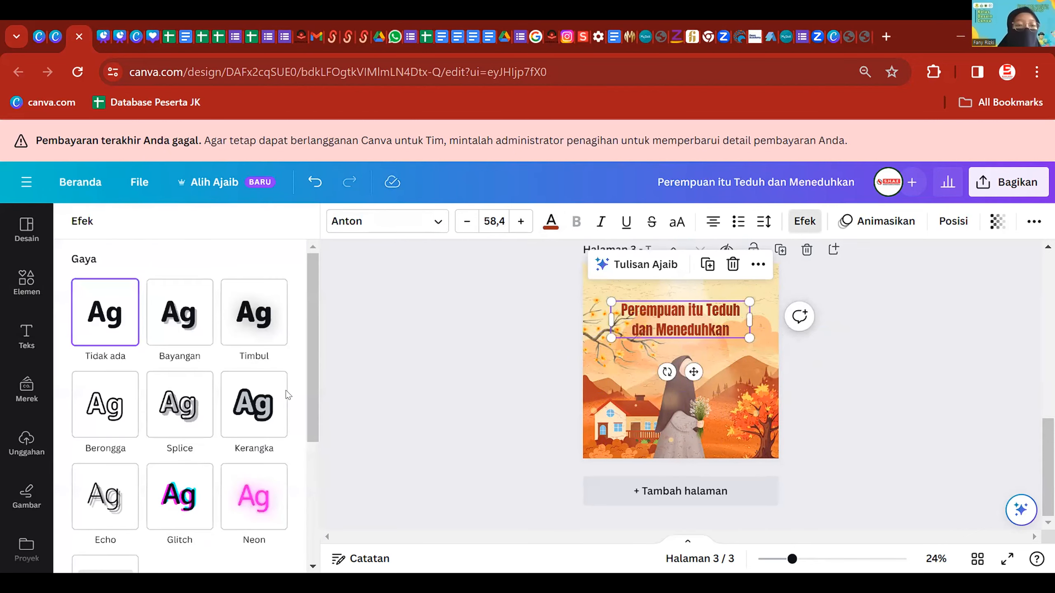
click(253, 403)
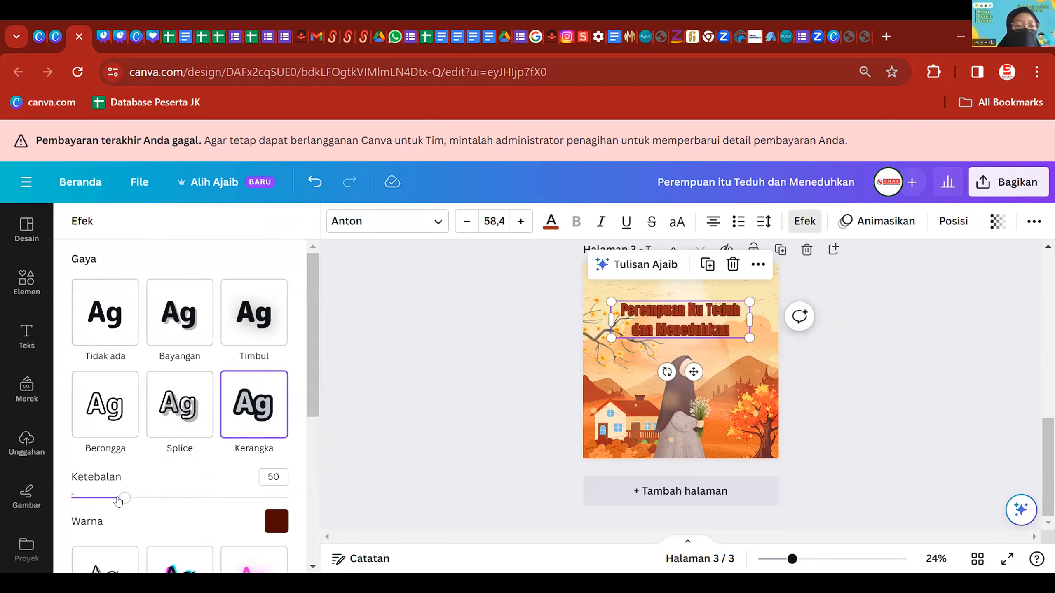
drag(125, 497, 288, 497)
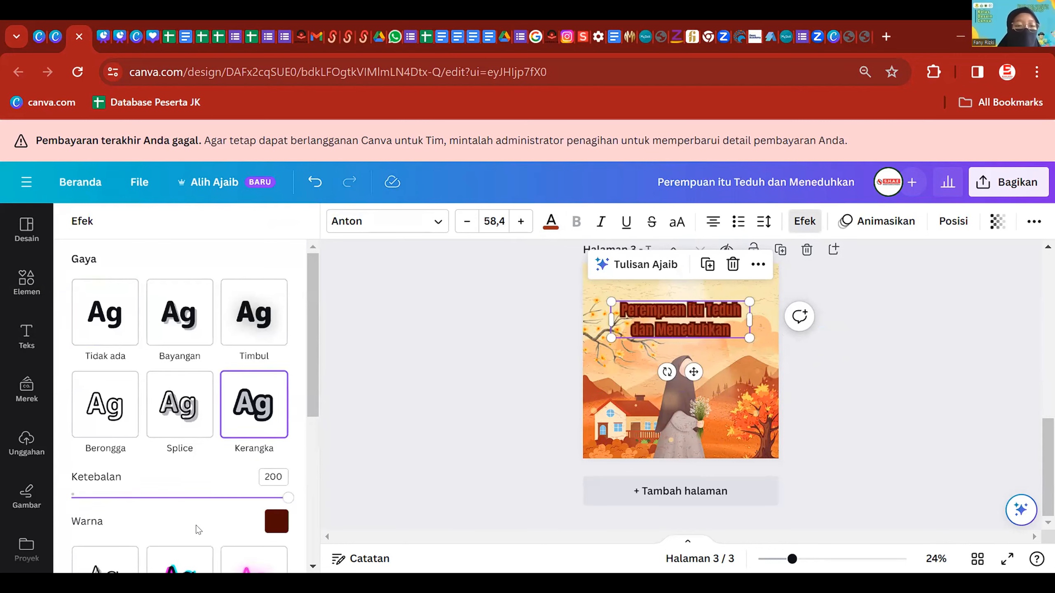
scroll(199, 530, down, 4)
click(276, 356)
click(186, 458)
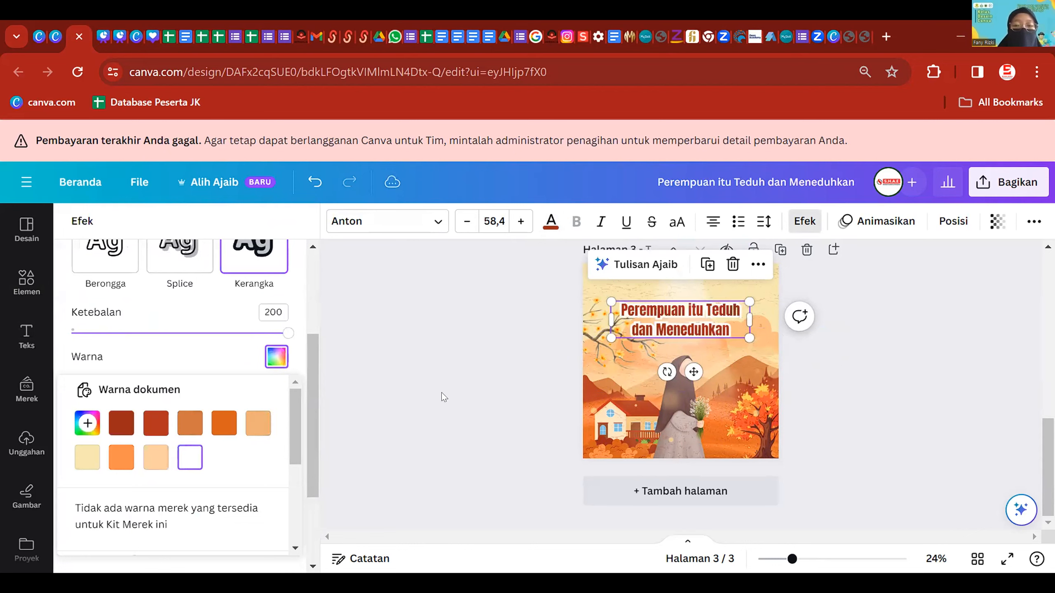
click(504, 325)
scroll(813, 391, up, 4)
scroll(808, 405, down, 4)
mouse_move(731, 317)
mouse_down()
mouse_move(722, 321)
mouse_move(730, 316)
mouse_up()
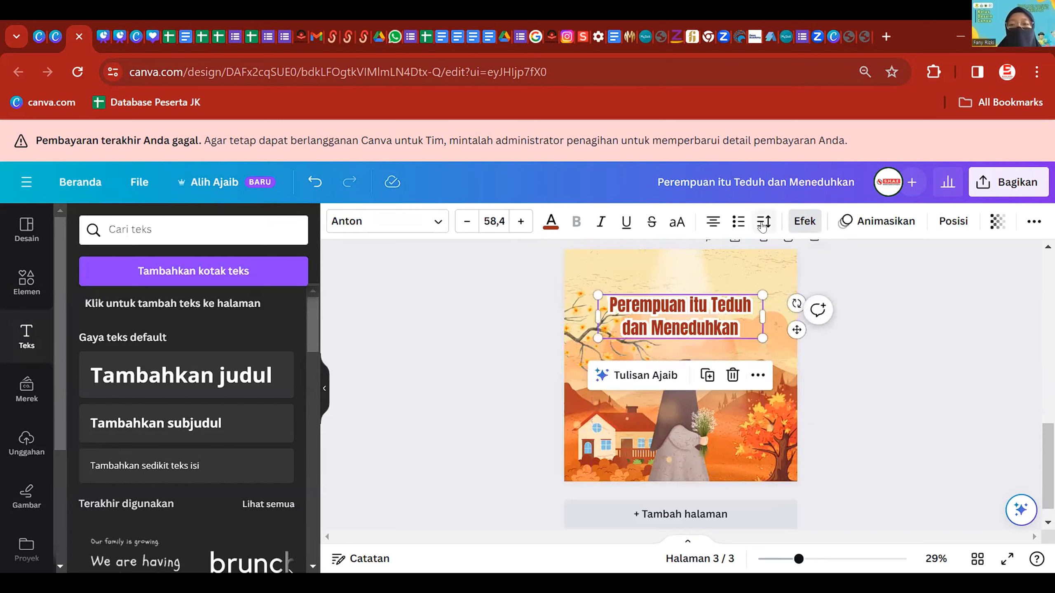
- Send the title back one layer
click(951, 221)
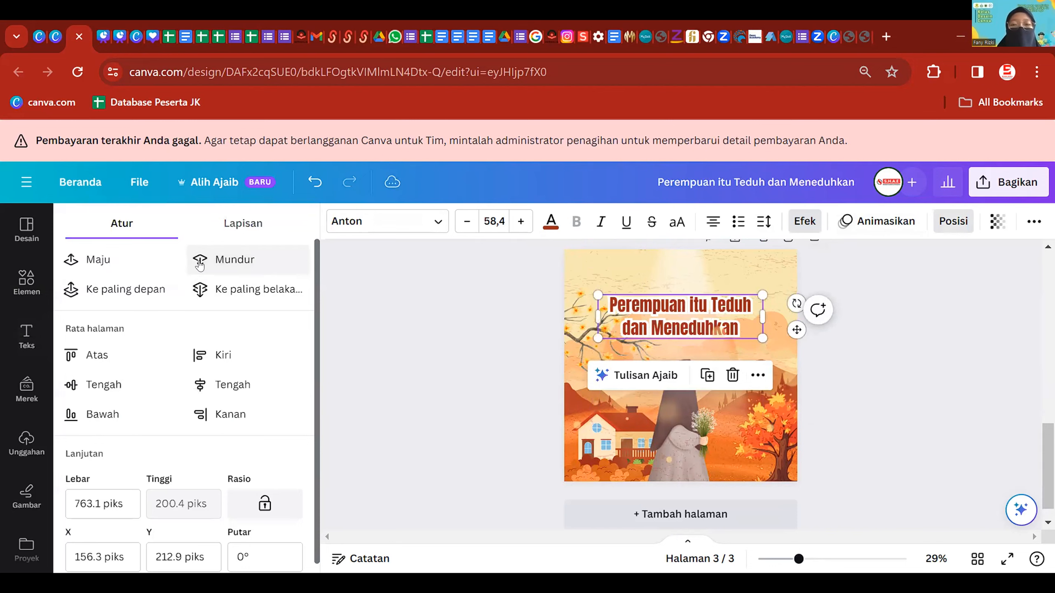
click(200, 265)
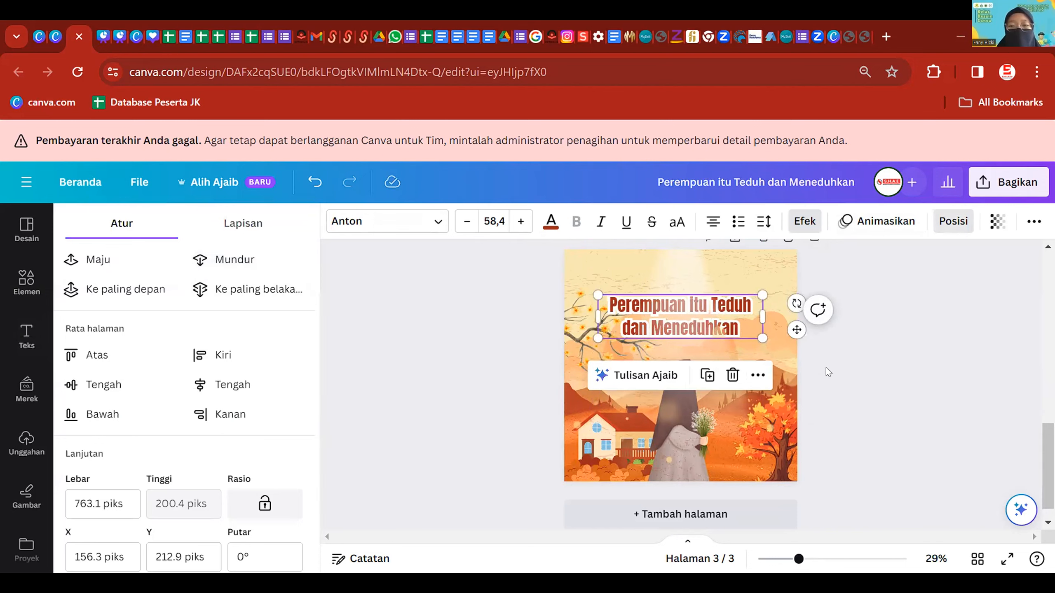
click(873, 310)
scroll(916, 323, up, 2)
scroll(922, 331, down, 3)
- Move the spotlight beam up along the centre guide
drag(692, 282, 687, 258)
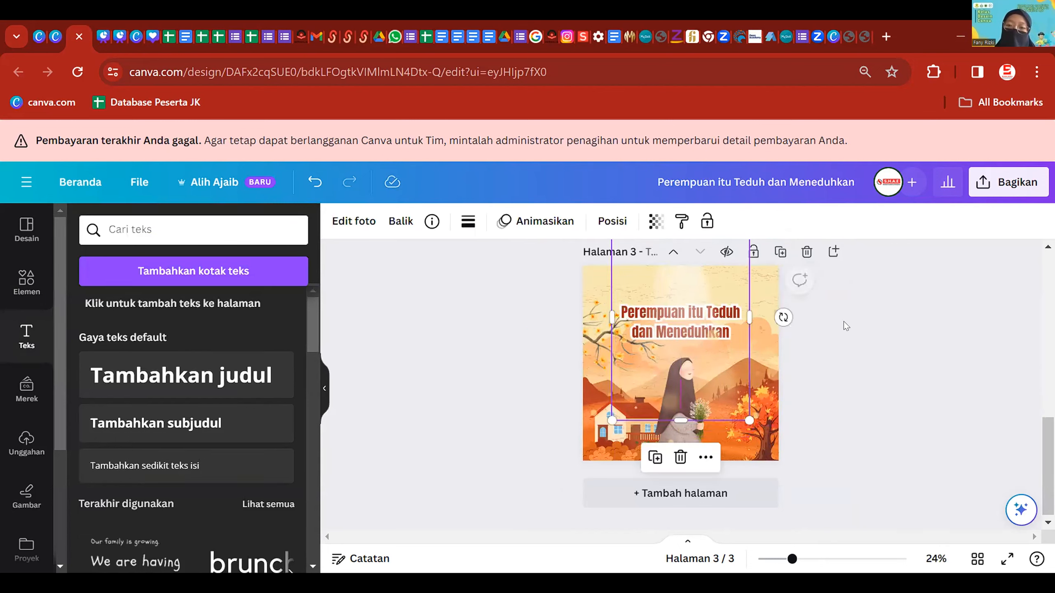
click(907, 278)
scroll(665, 291, up, 2)
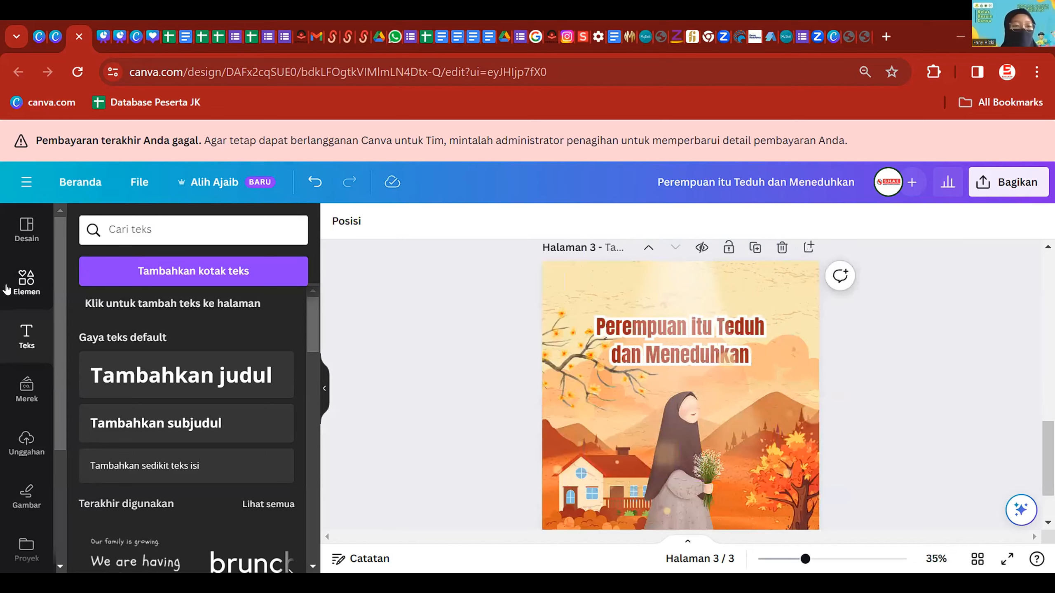
- Add the uploaded SHAE Academy logo at the top centre of page 3
click(27, 442)
scroll(209, 463, up, 3)
scroll(199, 436, down, 5)
click(176, 403)
drag(693, 441, 684, 332)
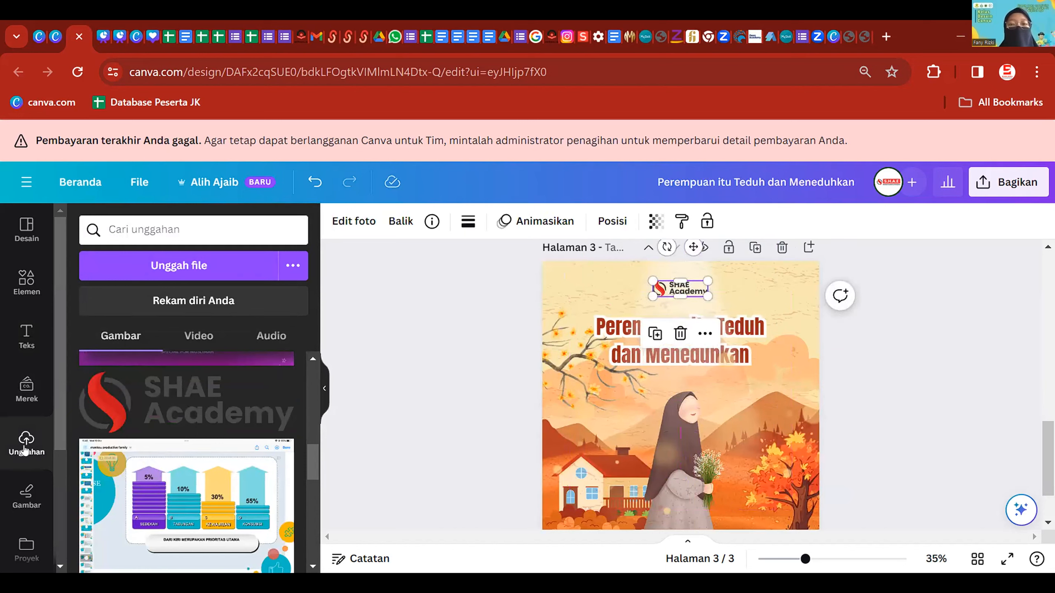
click(433, 306)
ctrl+scroll(830, 332, down, 3)
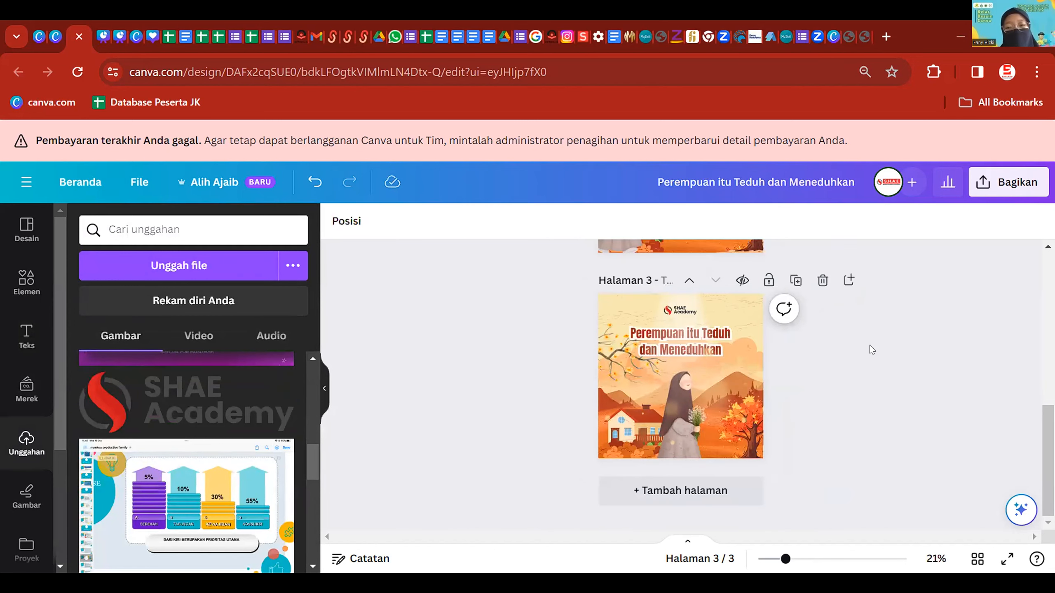
ctrl+scroll(870, 346, up, 1)
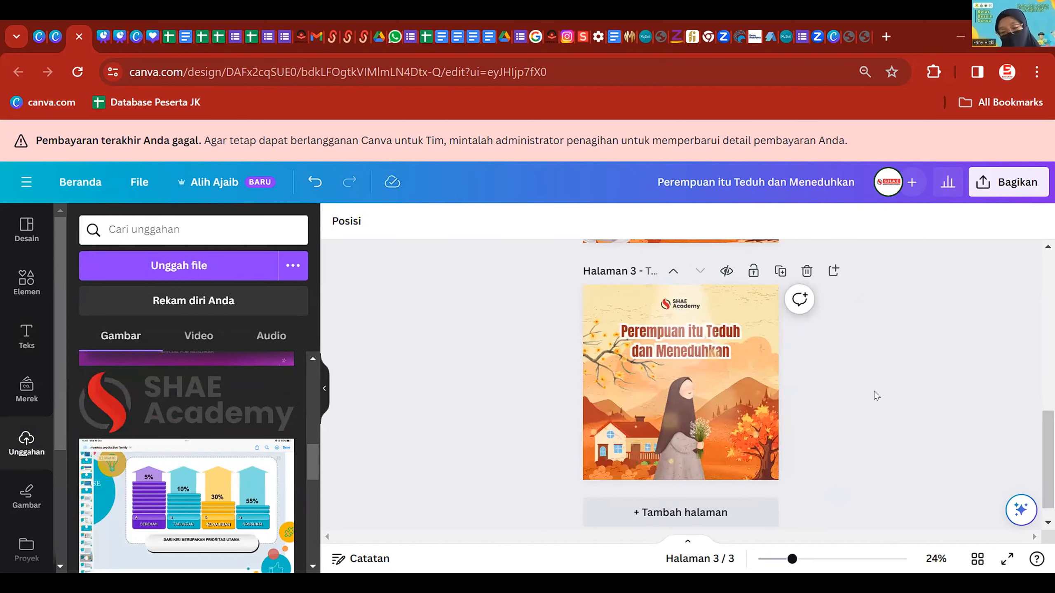
ctrl+scroll(739, 425, up, 4)
scroll(698, 453, up, 5)
scroll(623, 415, down, 3)
- Add a subheading text box and type the creator's @ social media handle
click(27, 336)
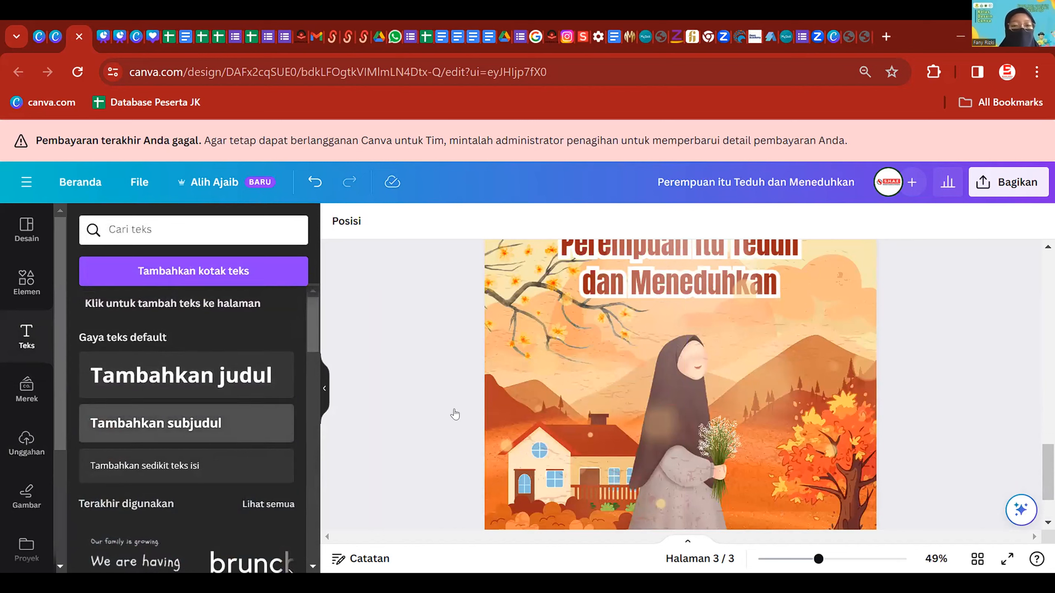
click(212, 423)
key(BackSpace)
text(2fanyriz_)
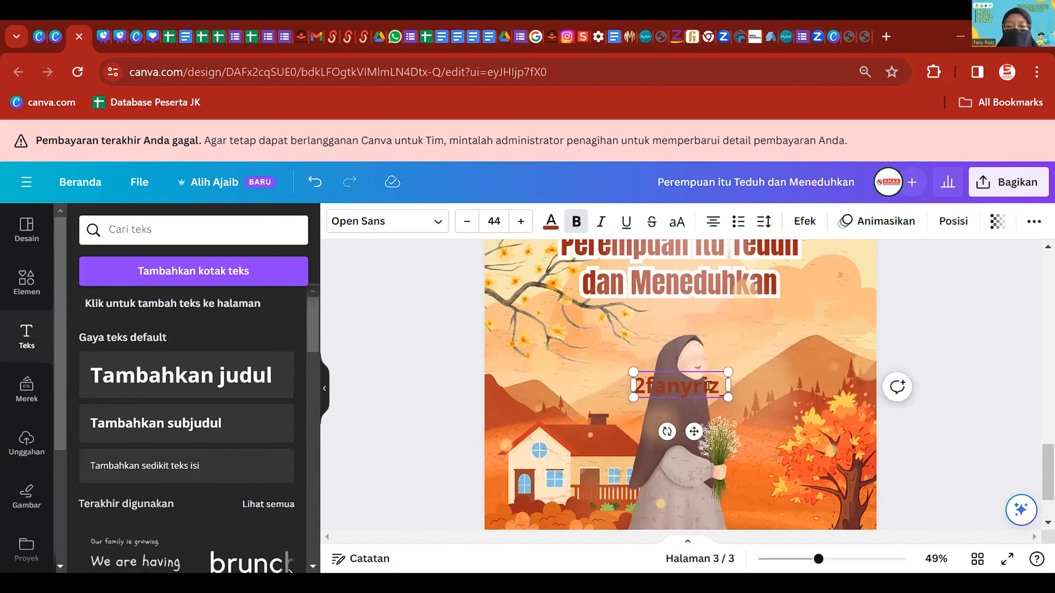
key(ctrl+a)
key(BackSpace)
text(@fanyriz)
- Retype the handle after the @ sign to fix the typo, then reopen it for editing
key(ctrl+0)
key(ctrl+BackSpace)
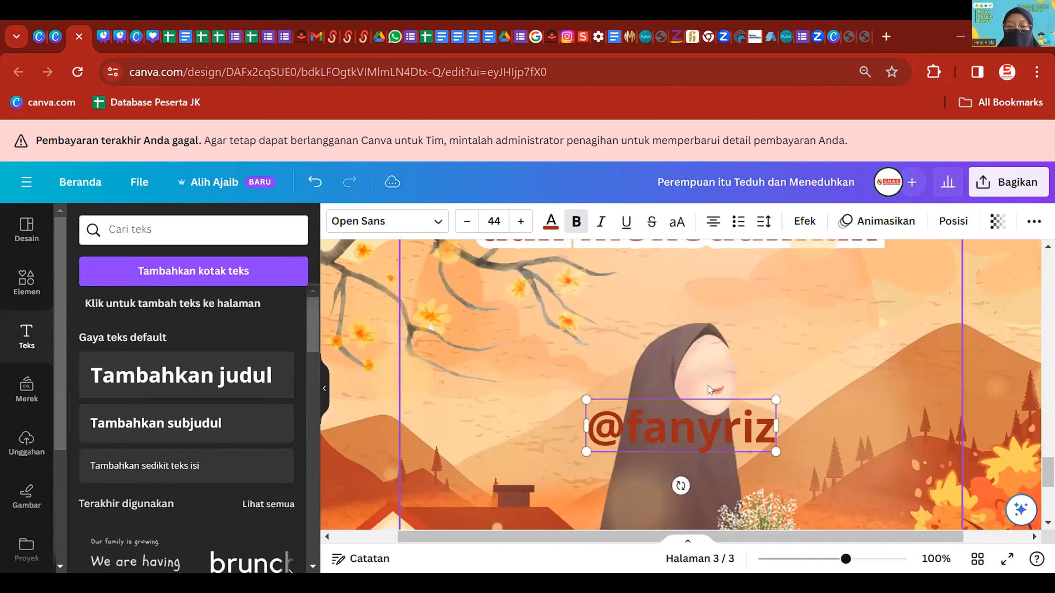
scroll(708, 386, down, 6)
scroll(702, 399, up, 3)
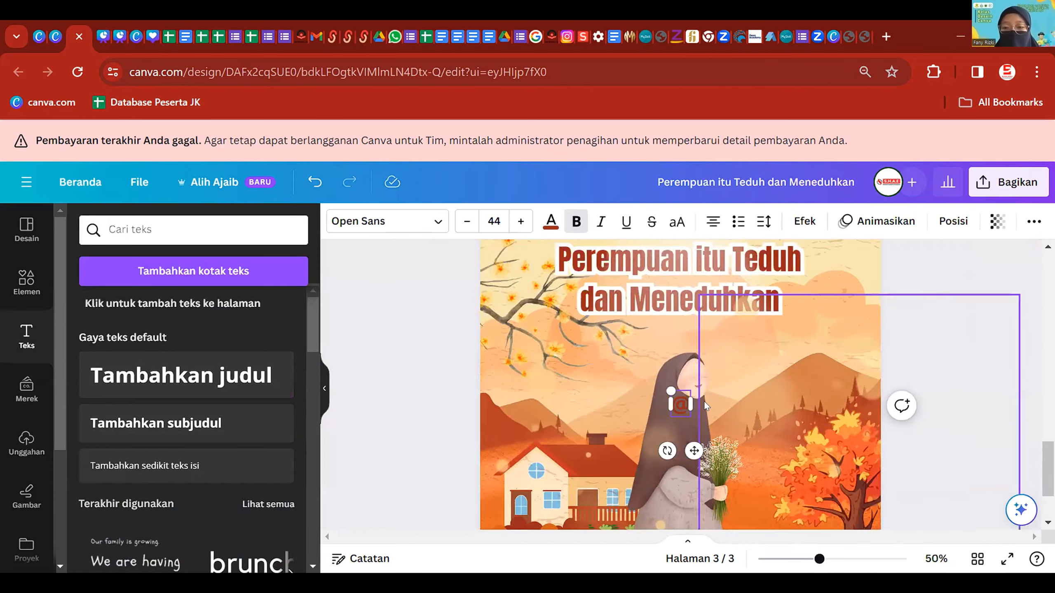
text(fanyriz)
scroll(702, 399, down, 2)
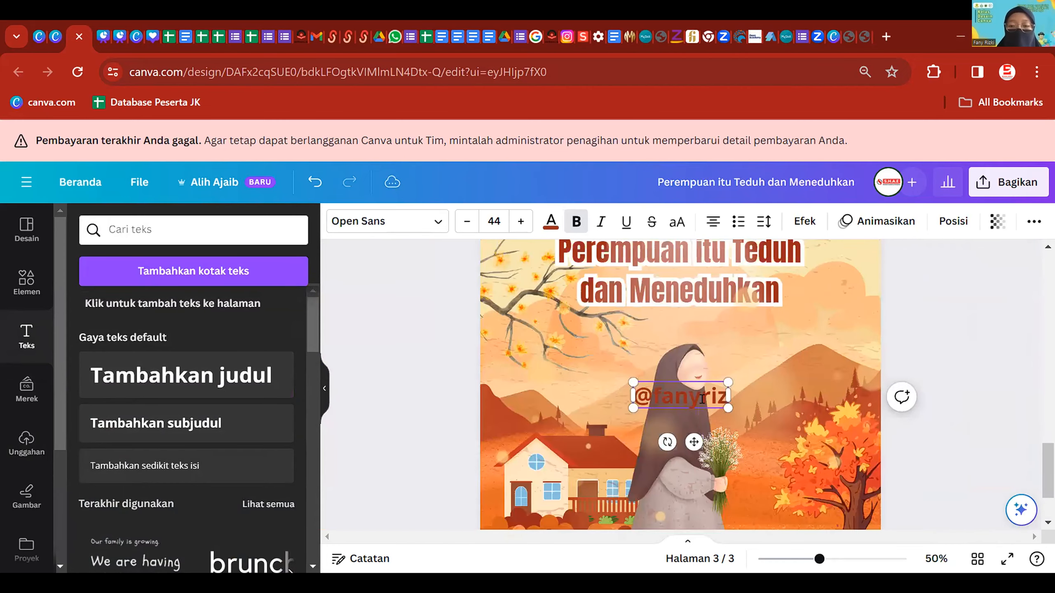
scroll(894, 311, down, 3)
click(894, 311)
scroll(734, 317, up, 2)
double_click(738, 317)
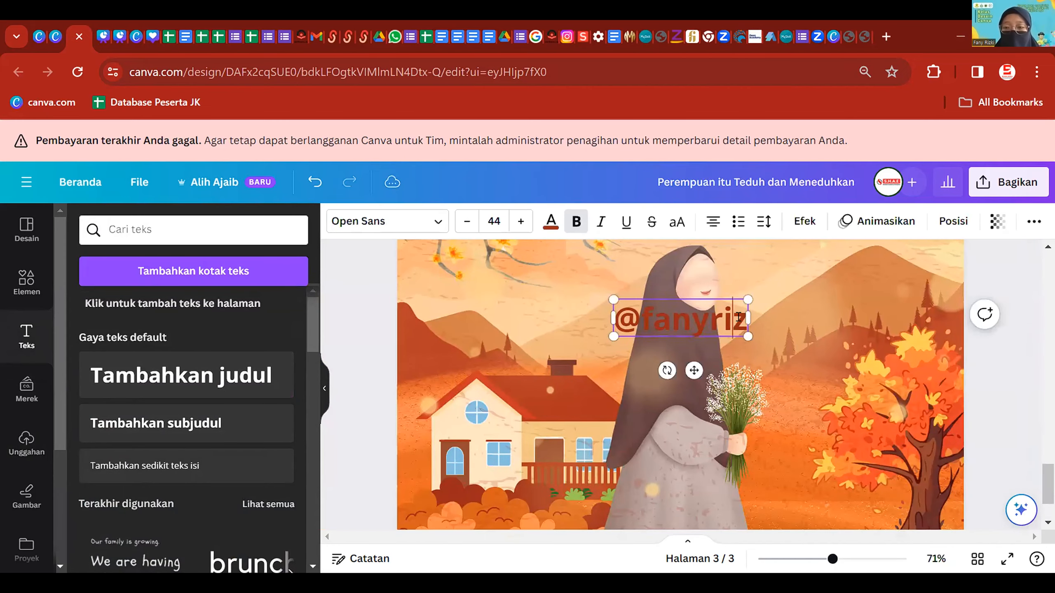
- Append an underscore to the handle and give it a dark red background with white text
scroll(742, 322, down, 2)
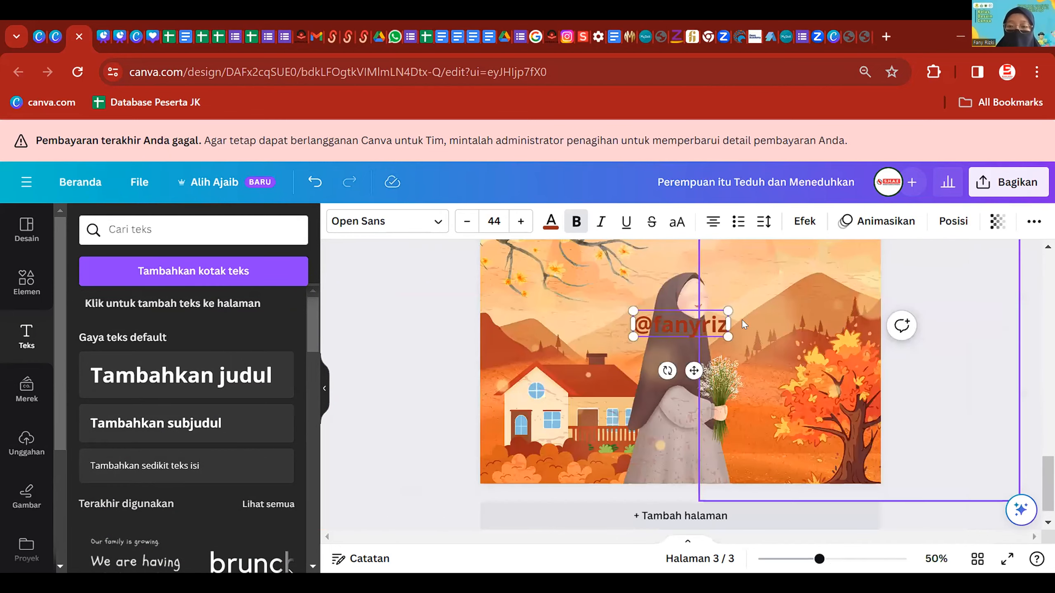
scroll(706, 324, up, 3)
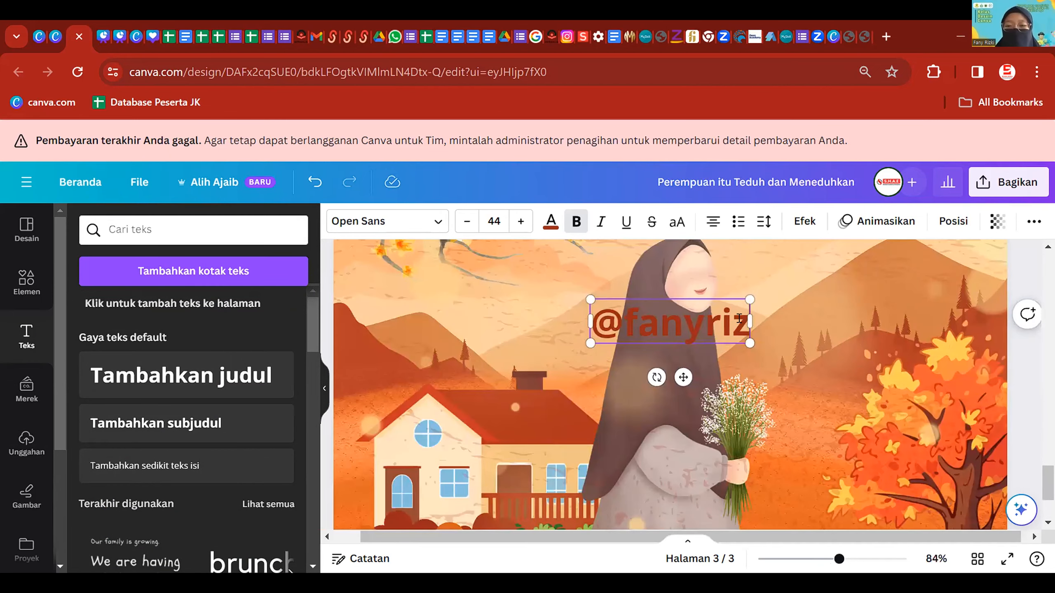
text(_)
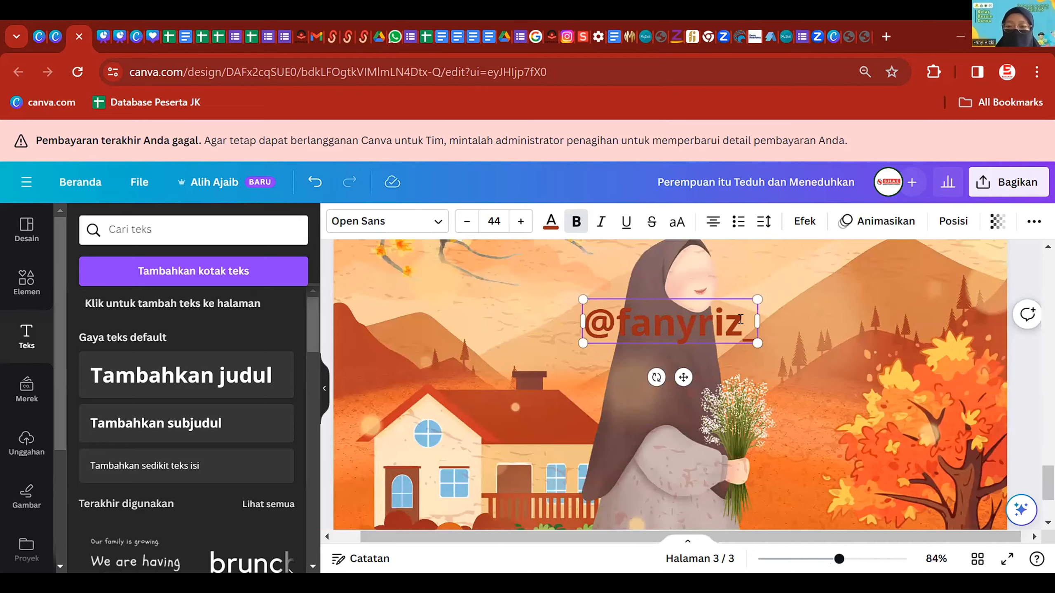
scroll(739, 318, down, 3)
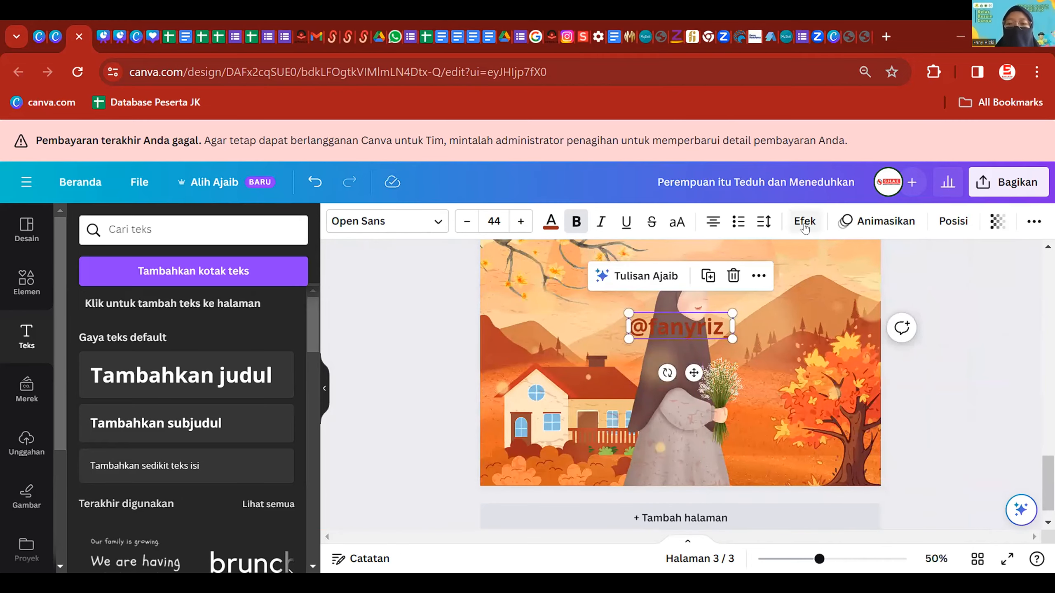
click(804, 222)
scroll(195, 415, down, 3)
click(122, 382)
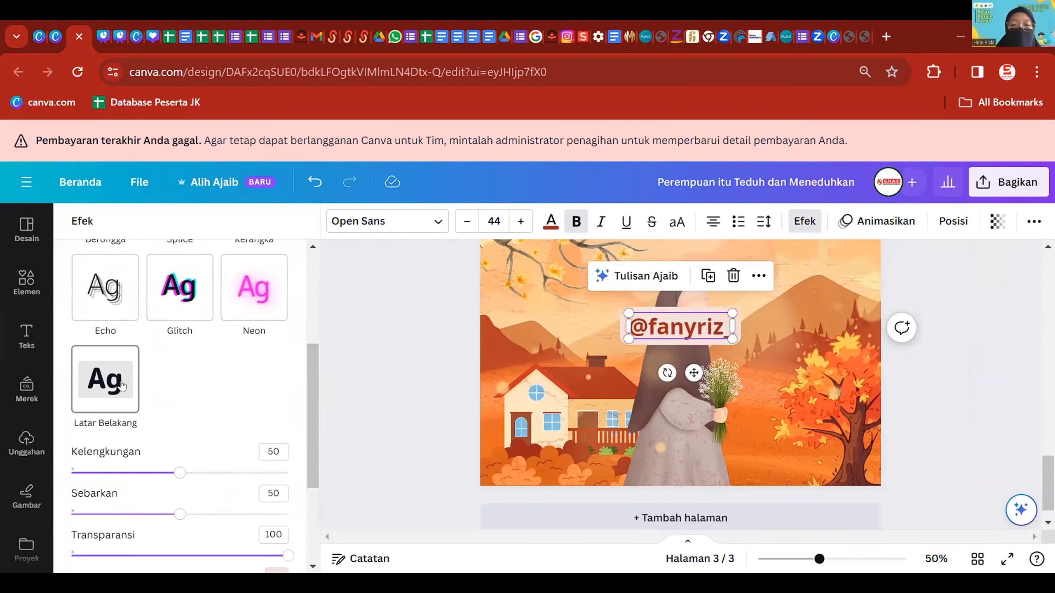
scroll(162, 396, down, 4)
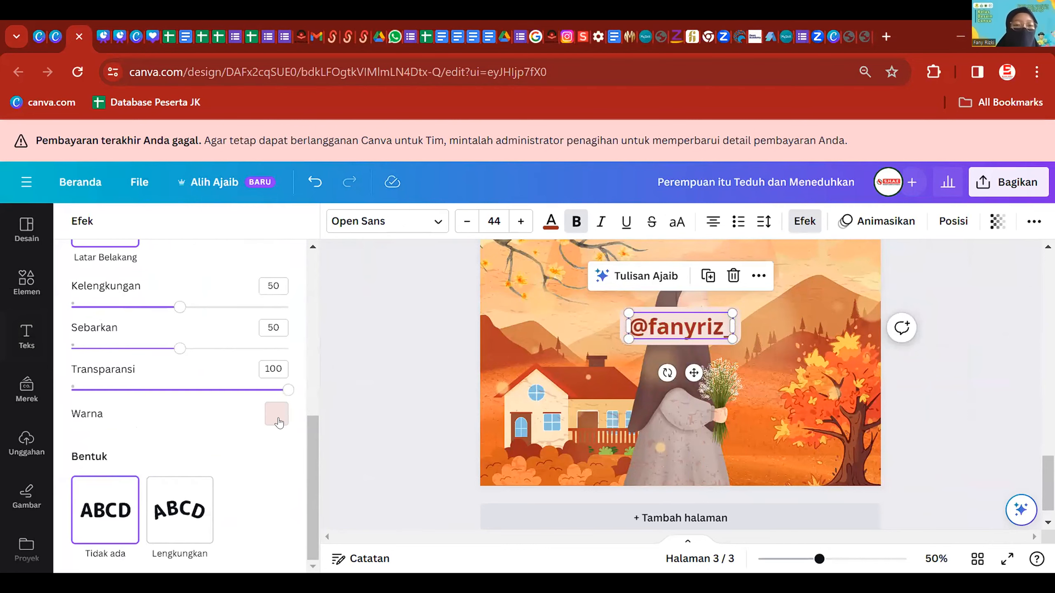
click(277, 412)
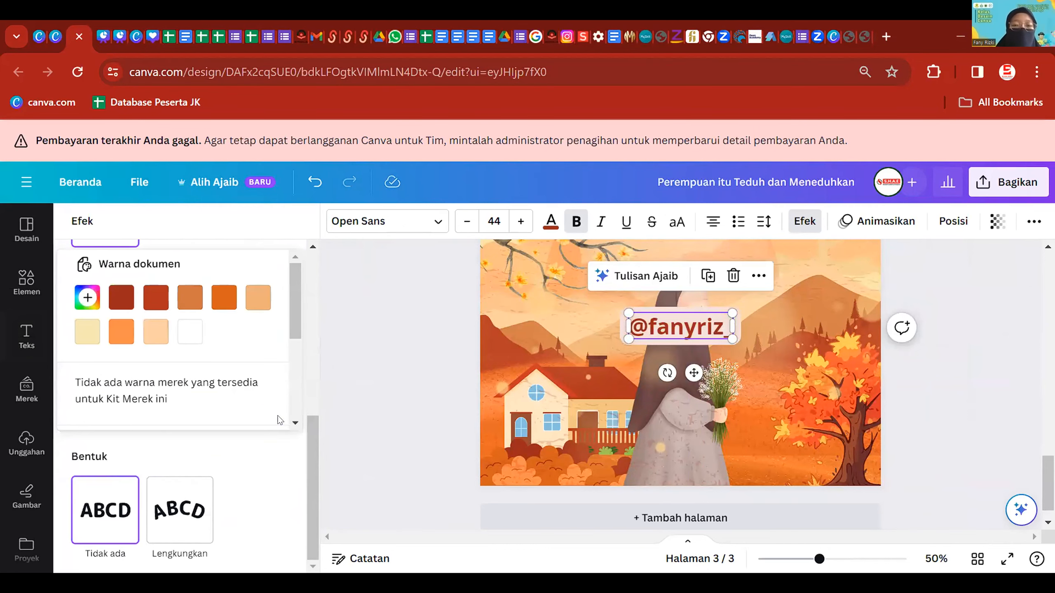
click(121, 298)
click(227, 325)
click(199, 347)
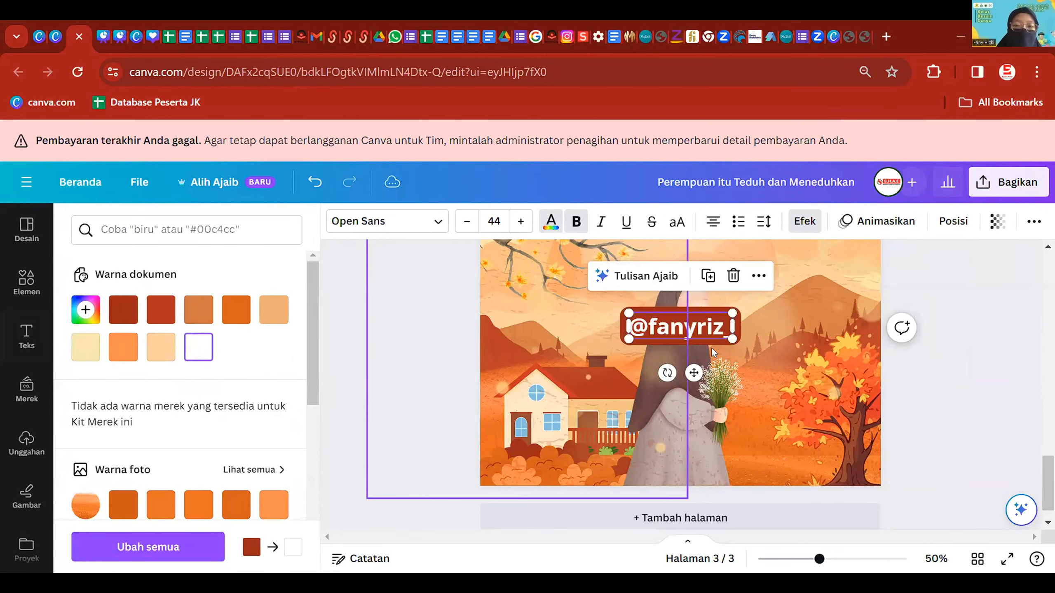
- Shrink the handle label to size 18 and centre it at the bottom of page 3
drag(732, 339, 668, 448)
scroll(705, 500, down, 2)
drag(696, 488, 694, 485)
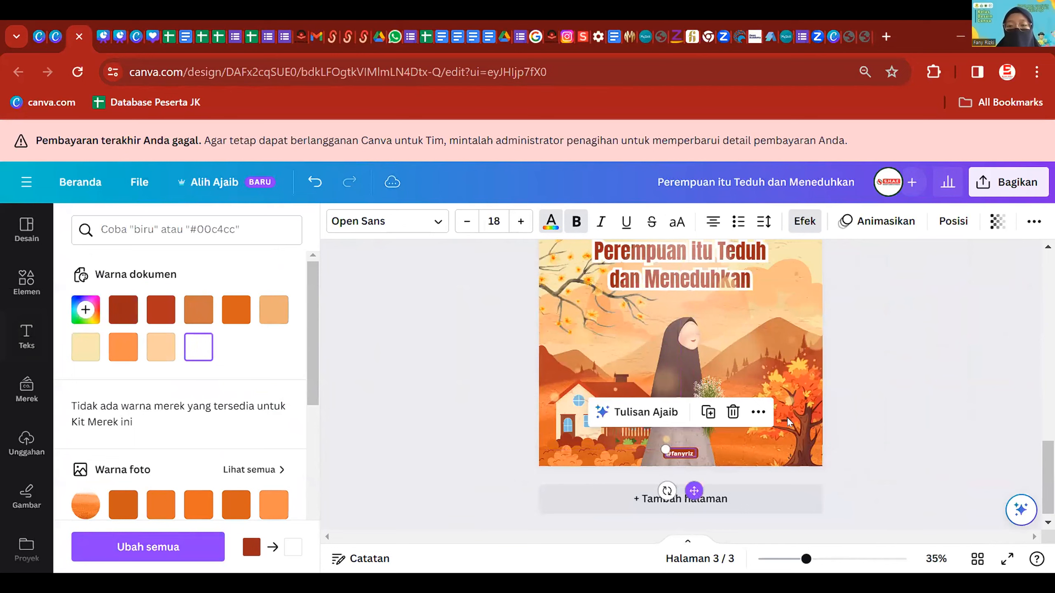
click(953, 299)
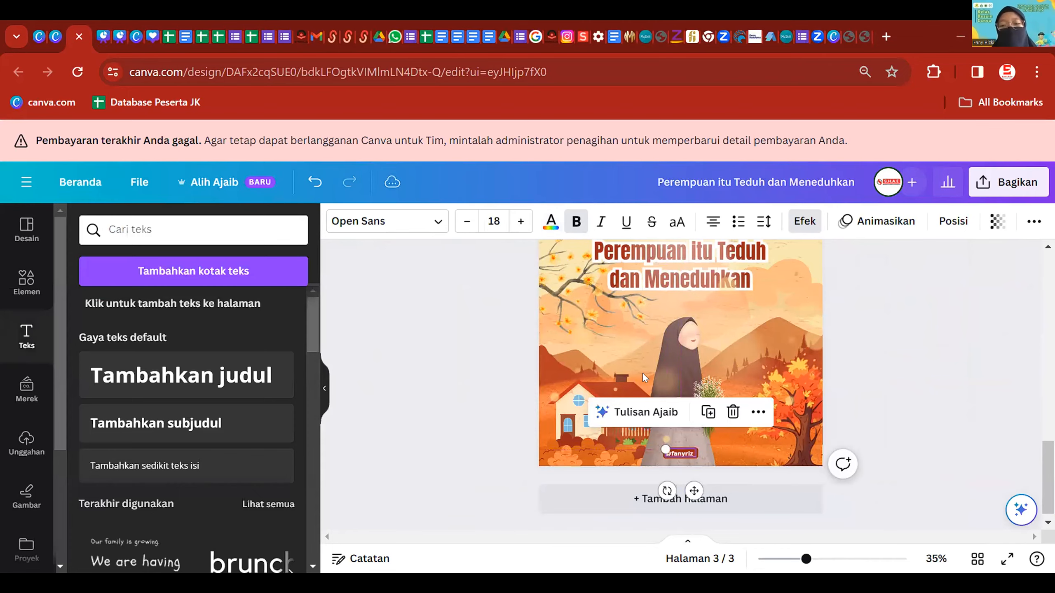
click(951, 295)
scroll(740, 443, down, 1)
scroll(740, 443, up, 3)
scroll(772, 418, down, 2)
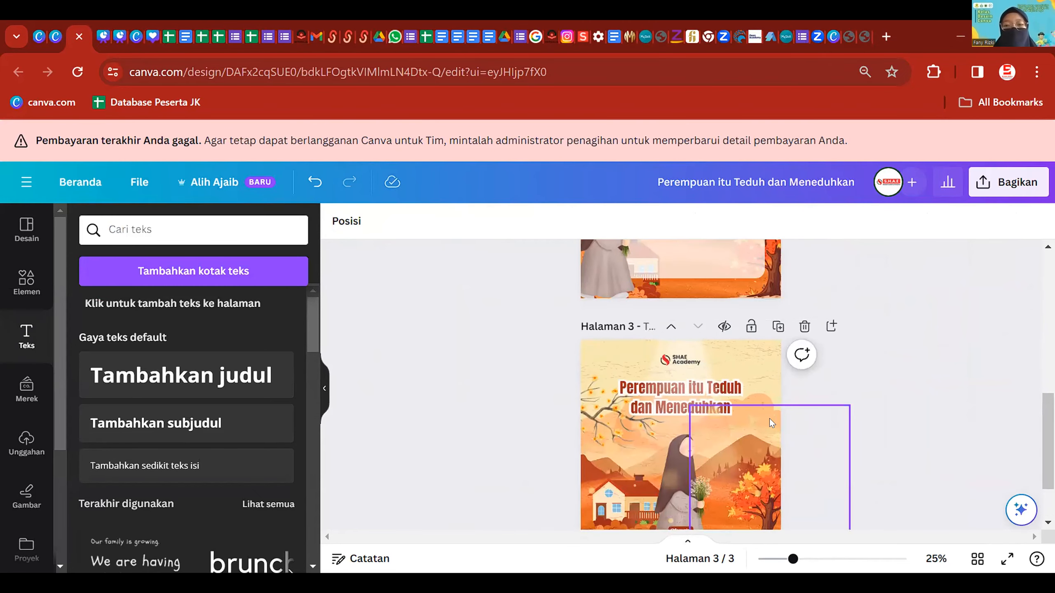
scroll(770, 418, up, 4)
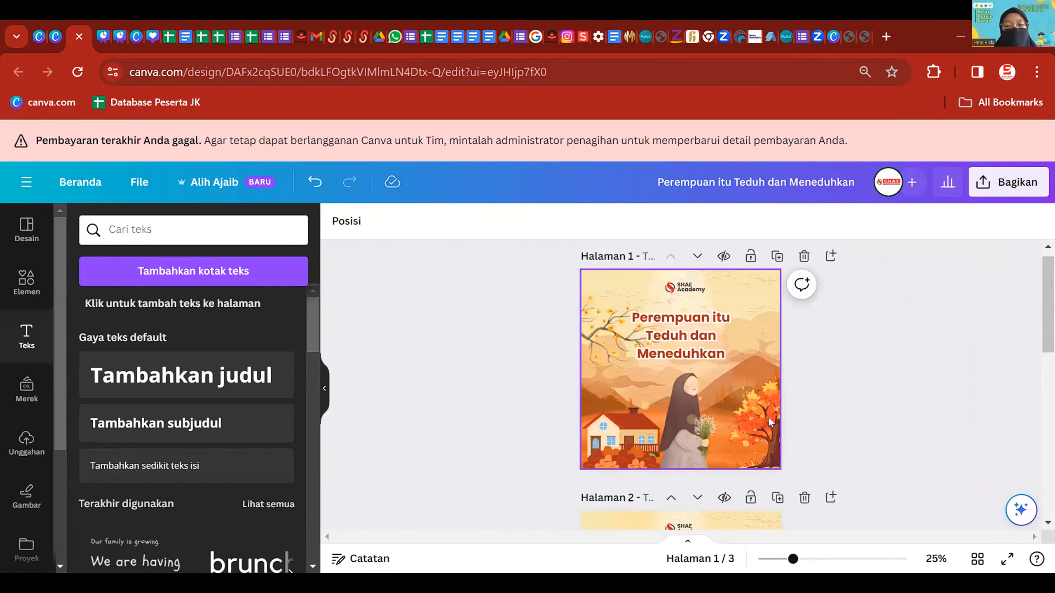
scroll(835, 320, down, 4)
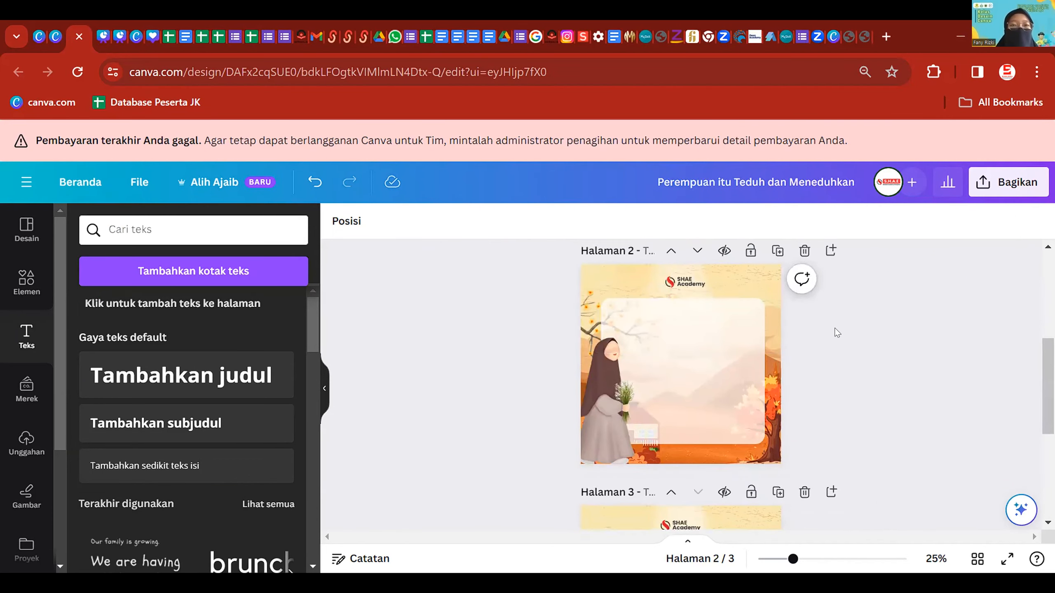
scroll(836, 333, down, 3)
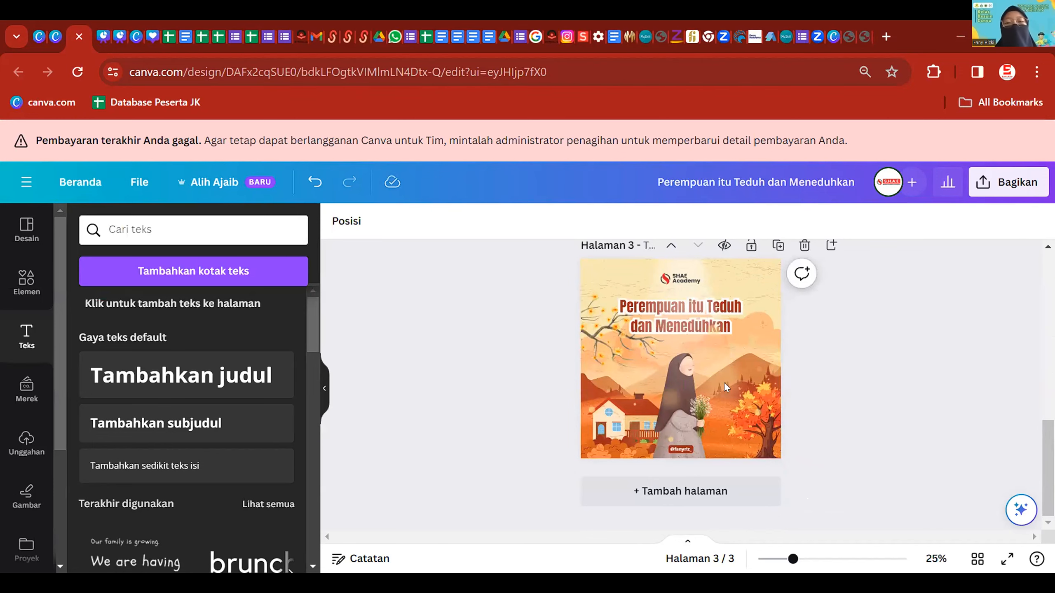
scroll(737, 391, up, 3)
scroll(749, 442, down, 3)
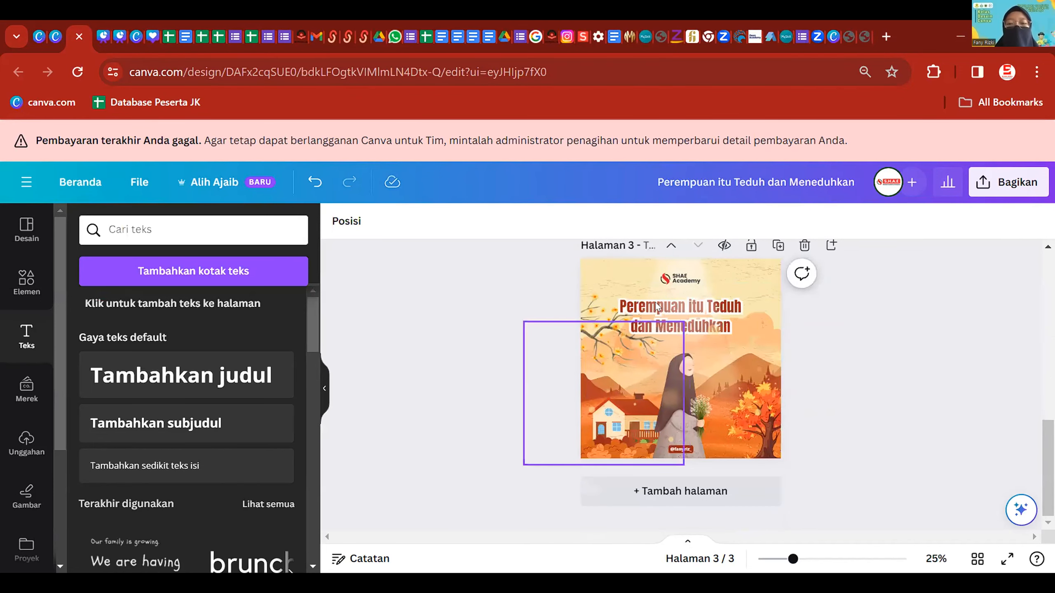
- Duplicate page 3 as page 4, shift its overlay image, and delete the title
click(778, 245)
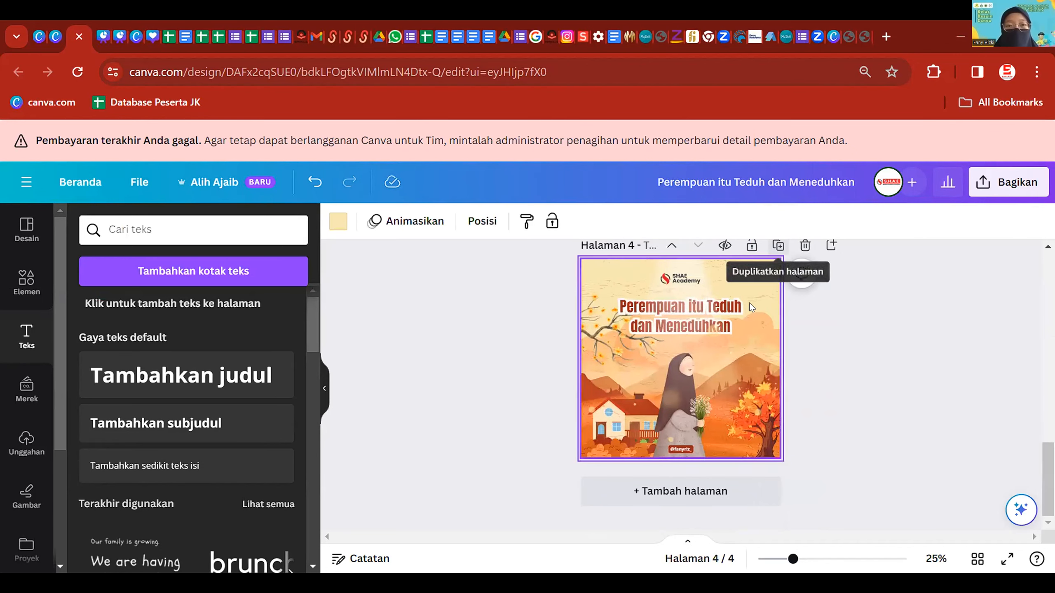
scroll(731, 316, up, 3)
scroll(710, 337, down, 3)
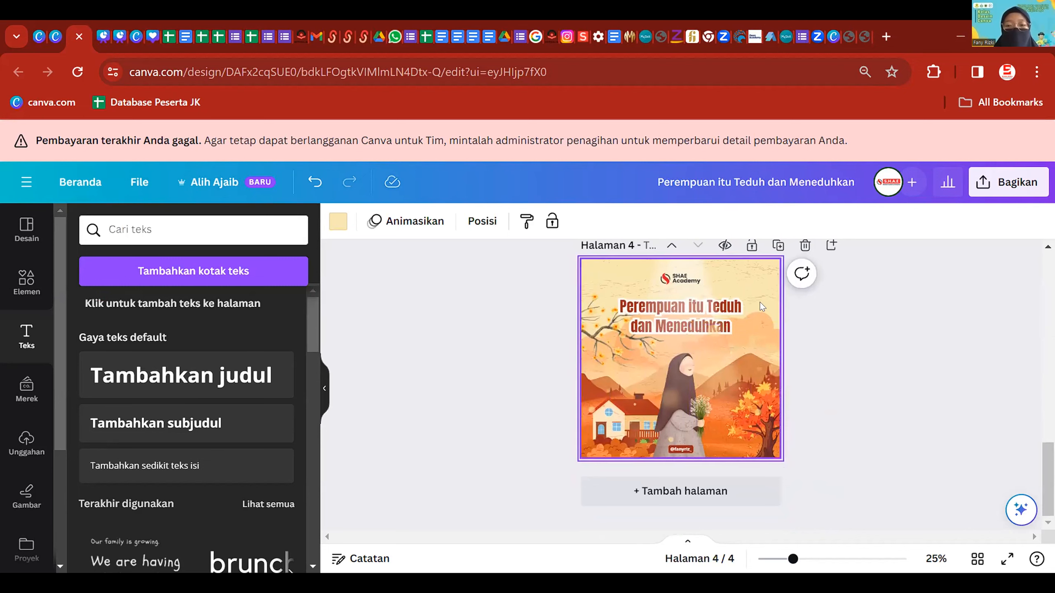
click(732, 311)
drag(717, 311, 689, 298)
click(733, 305)
key(Delete)
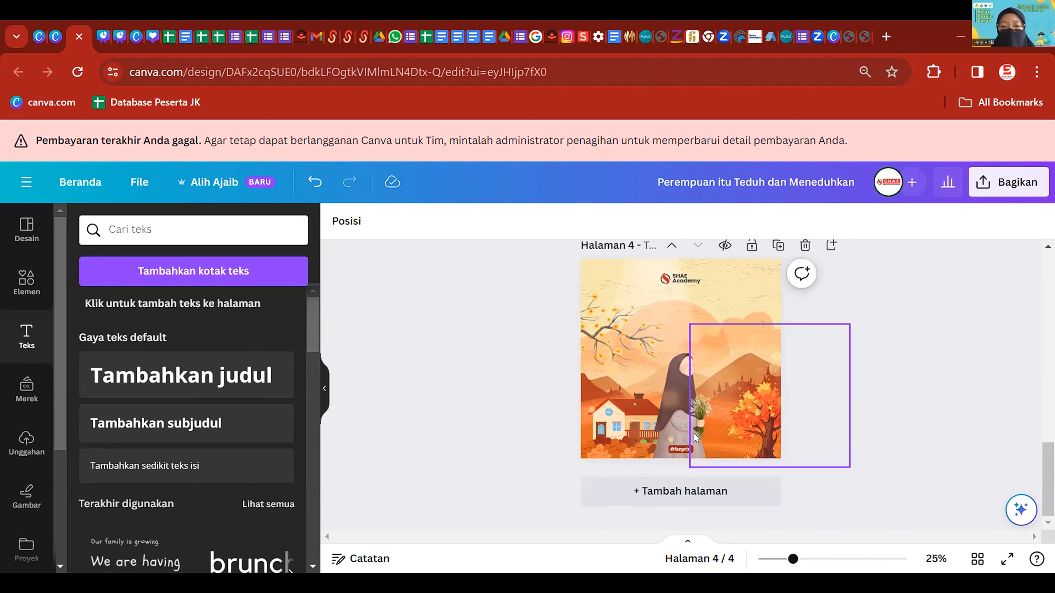
- Lower the overlay graphic and bring the girl illustration to the front at the left edge
drag(676, 409, 644, 362)
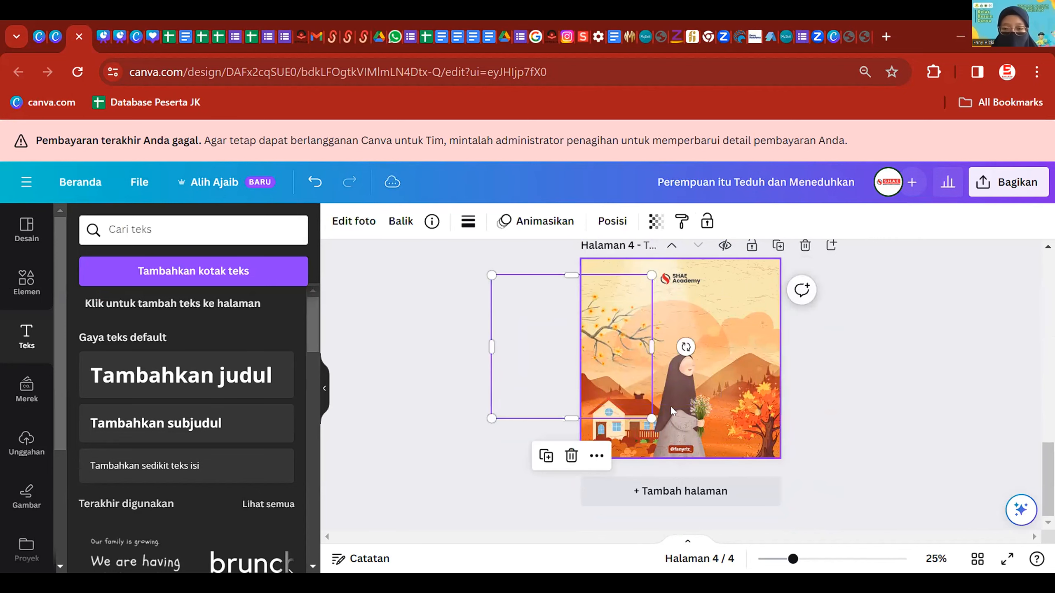
drag(674, 407, 698, 385)
click(686, 418)
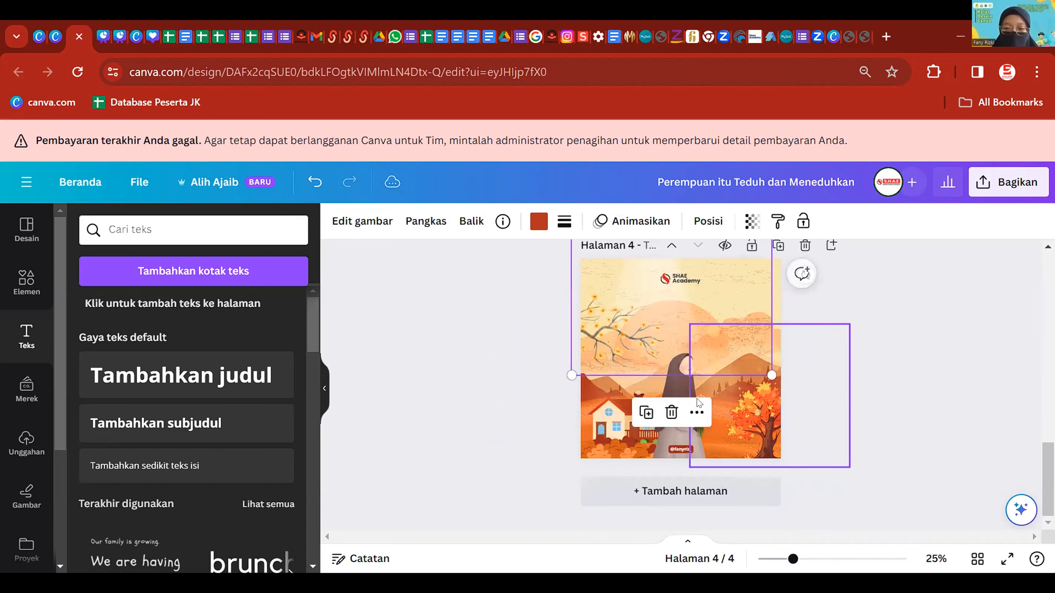
drag(697, 330, 684, 429)
click(685, 429)
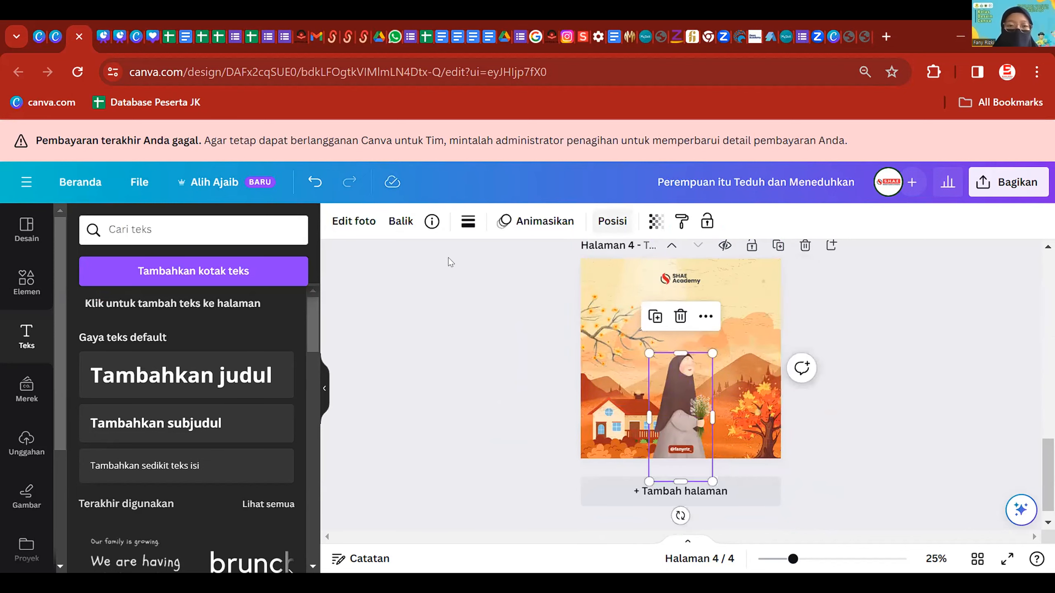
click(612, 221)
click(122, 289)
drag(675, 444, 602, 437)
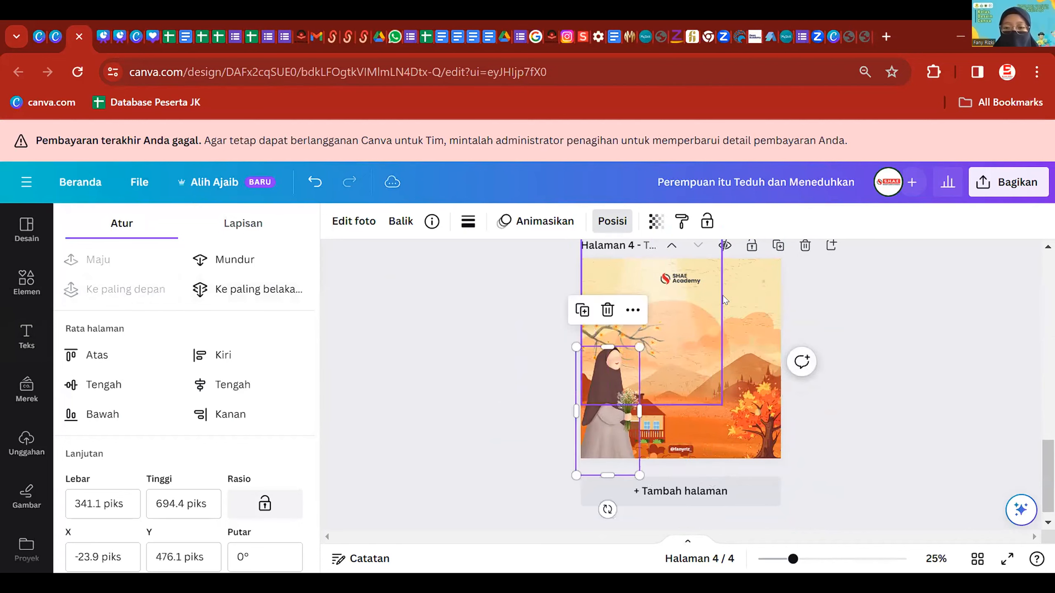
- Snap the autumn background image back to page 4's corner at X 0, Y 0
click(720, 332)
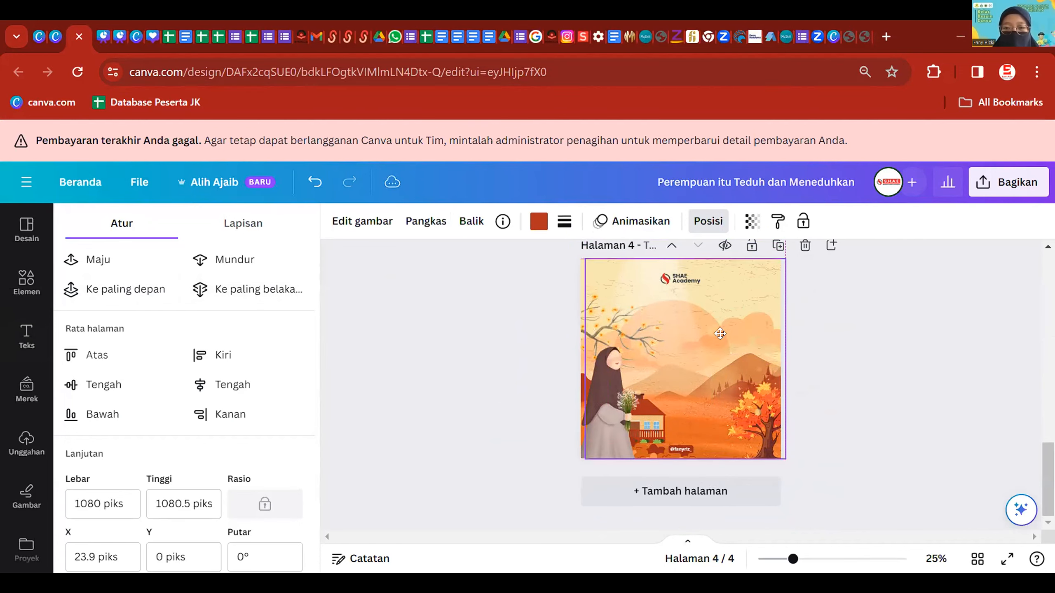
drag(720, 334, 717, 333)
mouse_move(618, 341)
mouse_down()
mouse_move(625, 348)
mouse_move(612, 340)
mouse_up()
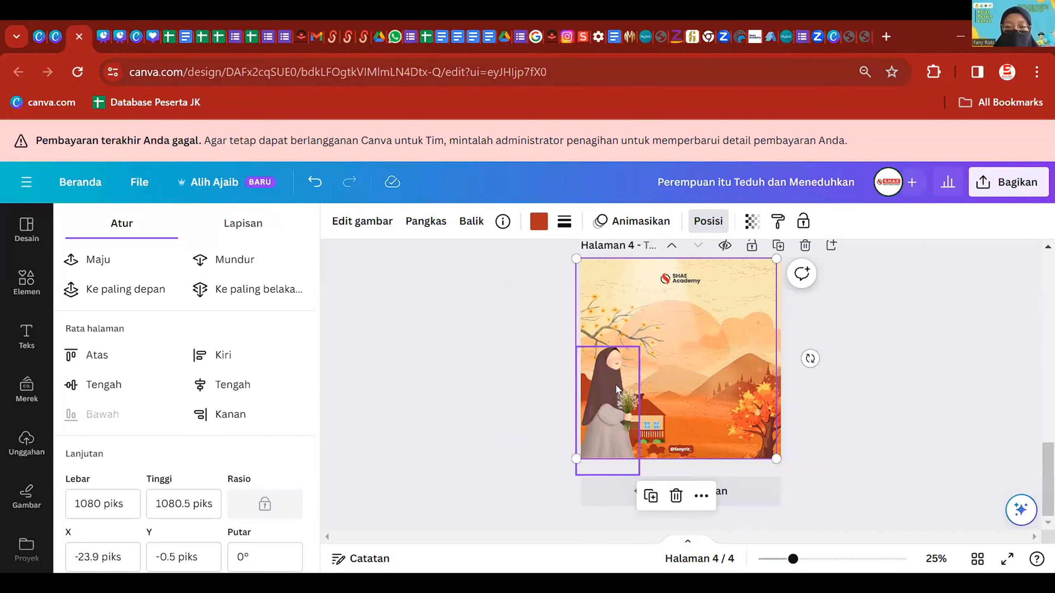
click(608, 389)
click(27, 335)
click(27, 282)
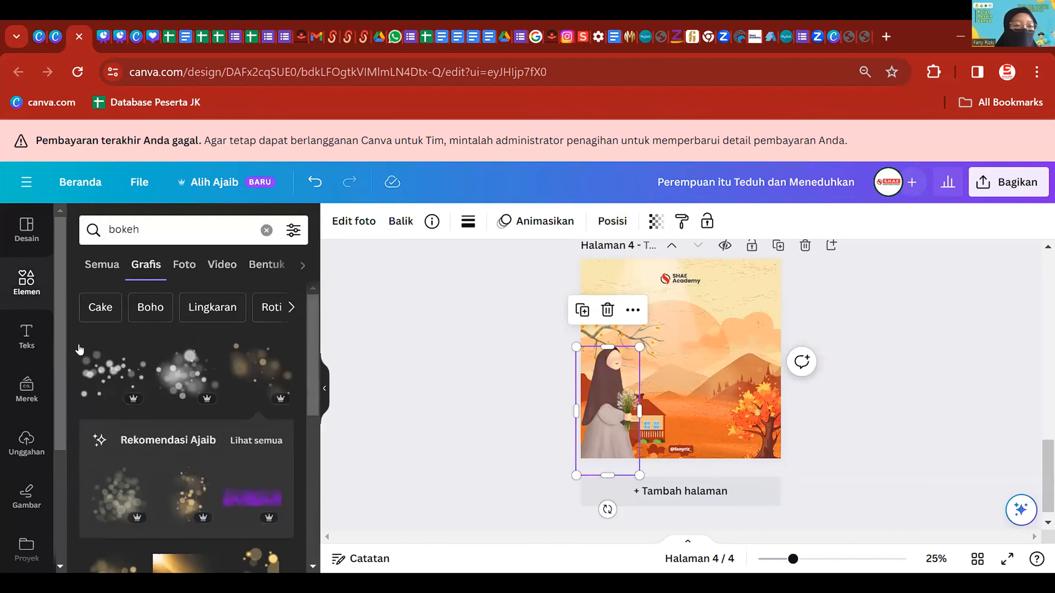
- Add a white rounded square enlarged to nearly fill page 4
click(266, 230)
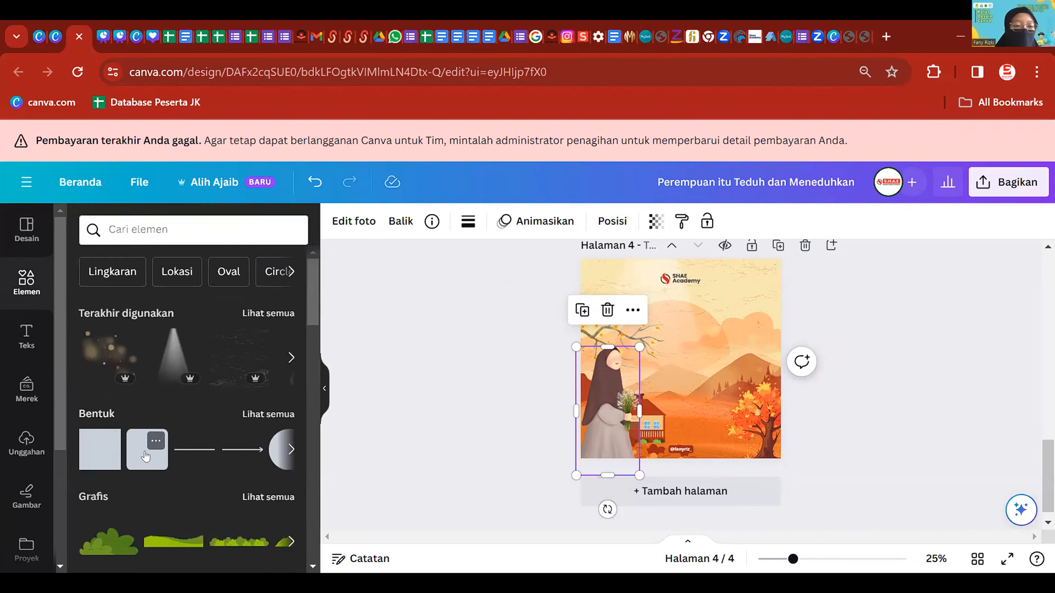
click(146, 456)
drag(702, 380, 766, 440)
drag(741, 395, 738, 395)
click(415, 221)
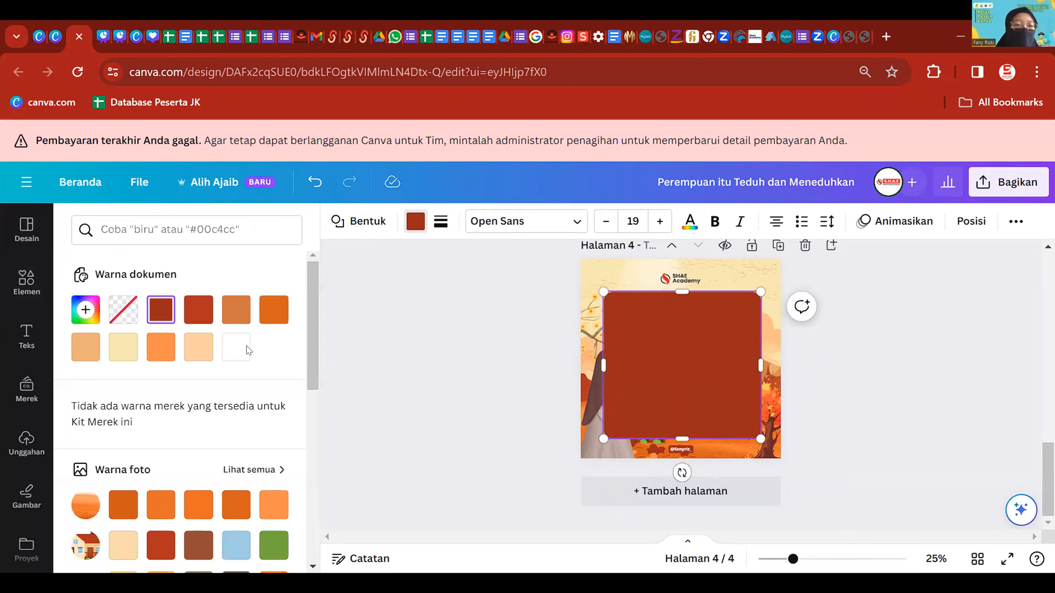
click(235, 347)
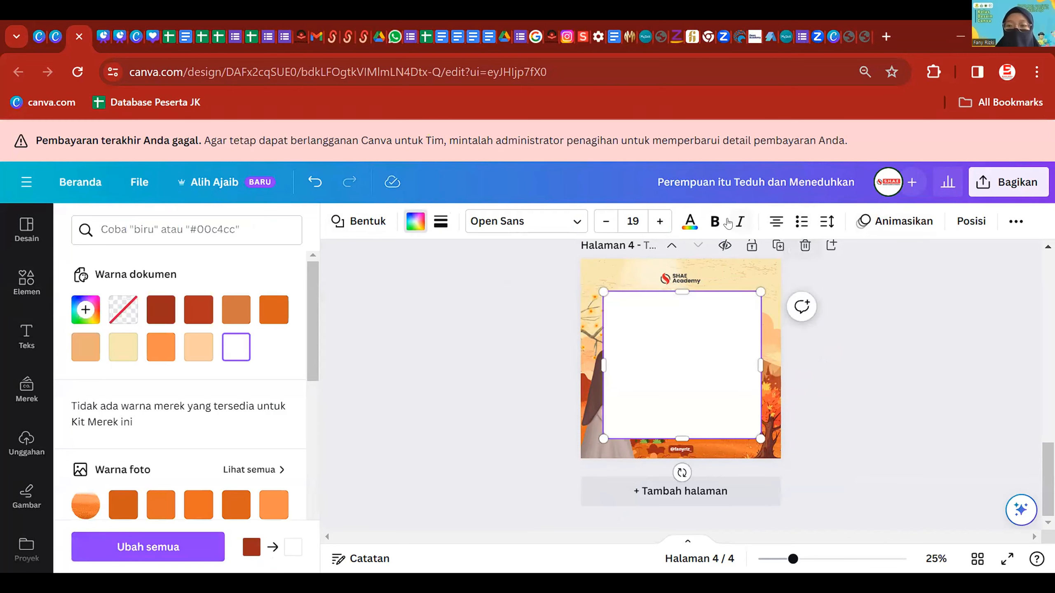
- Set the square's transparency to 59 and send it back behind the hijab woman
click(1016, 221)
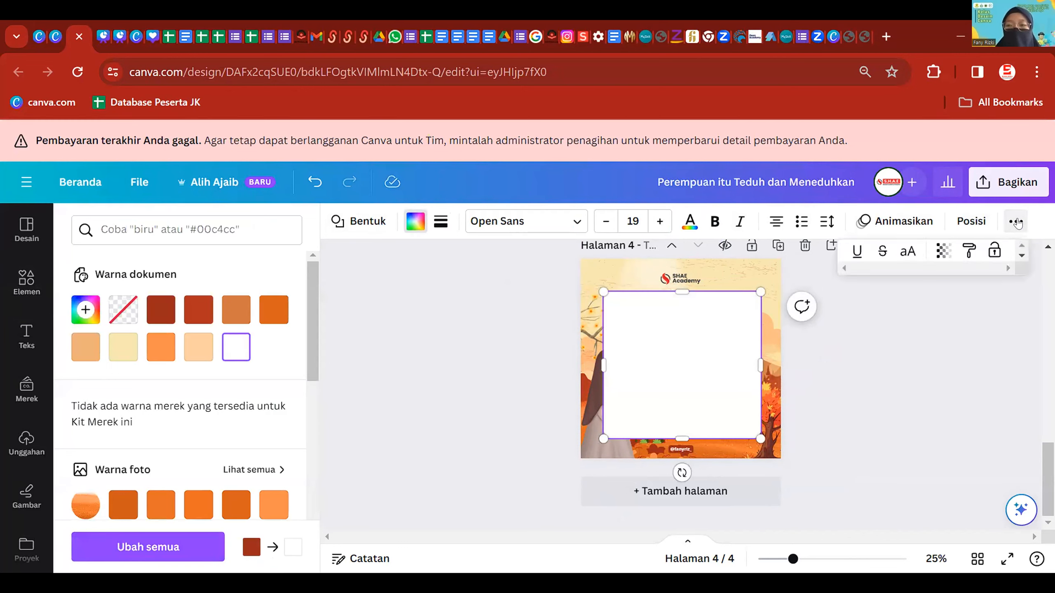
click(942, 250)
drag(967, 294, 932, 306)
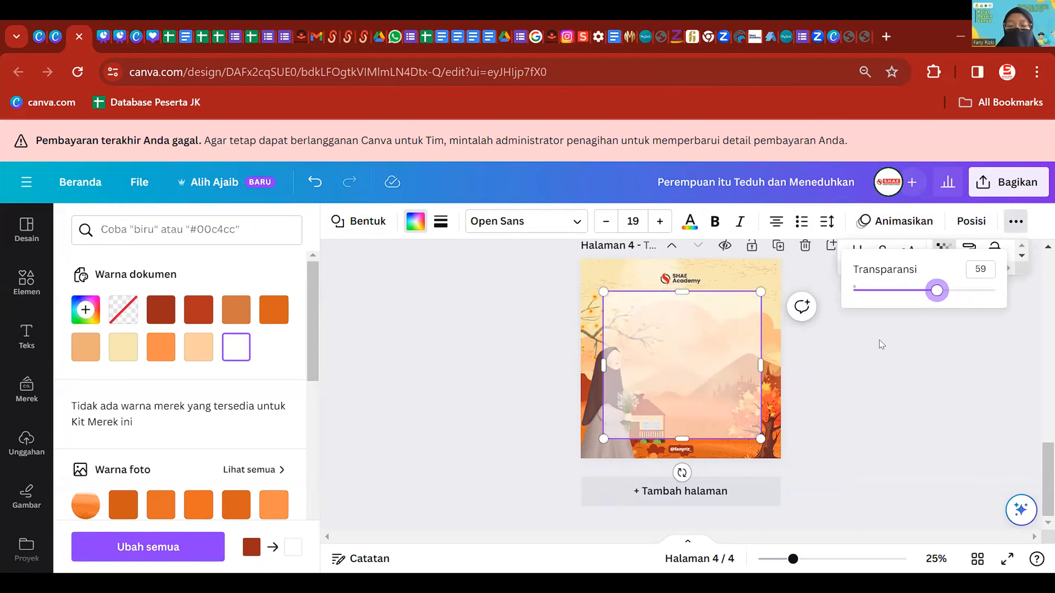
click(741, 362)
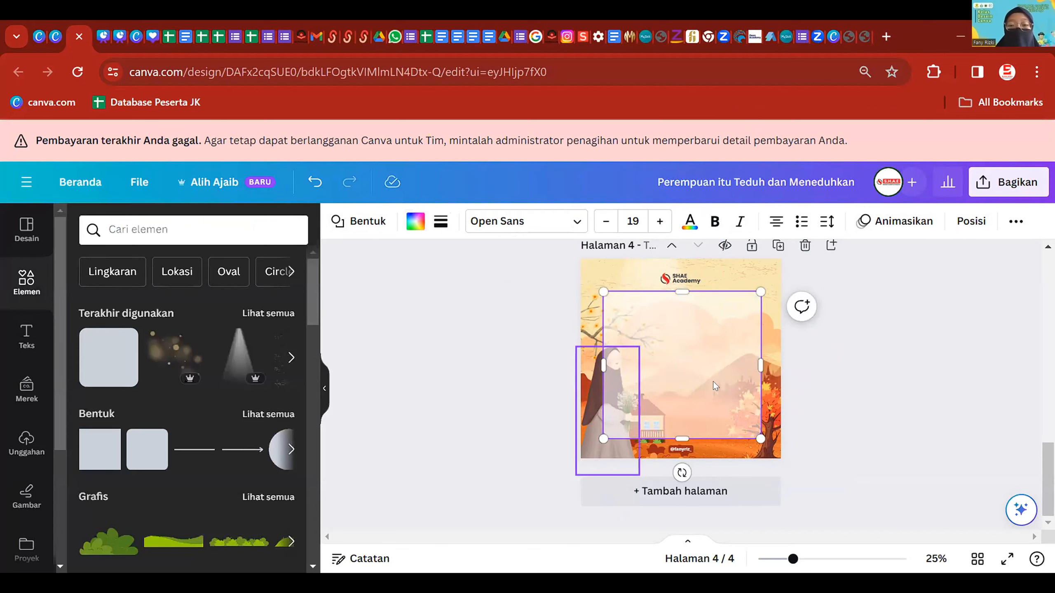
click(972, 222)
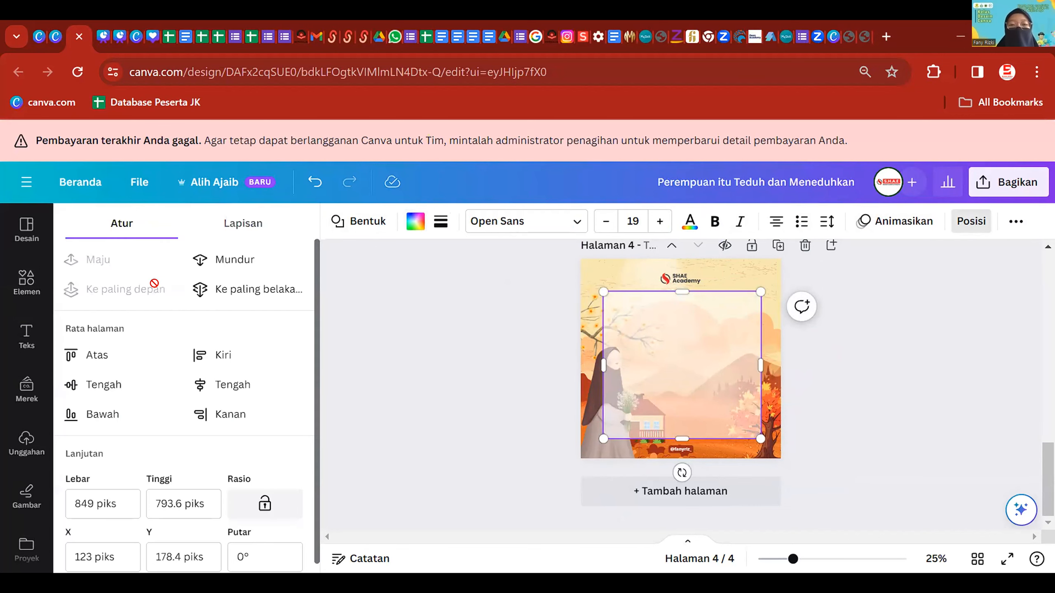
click(235, 262)
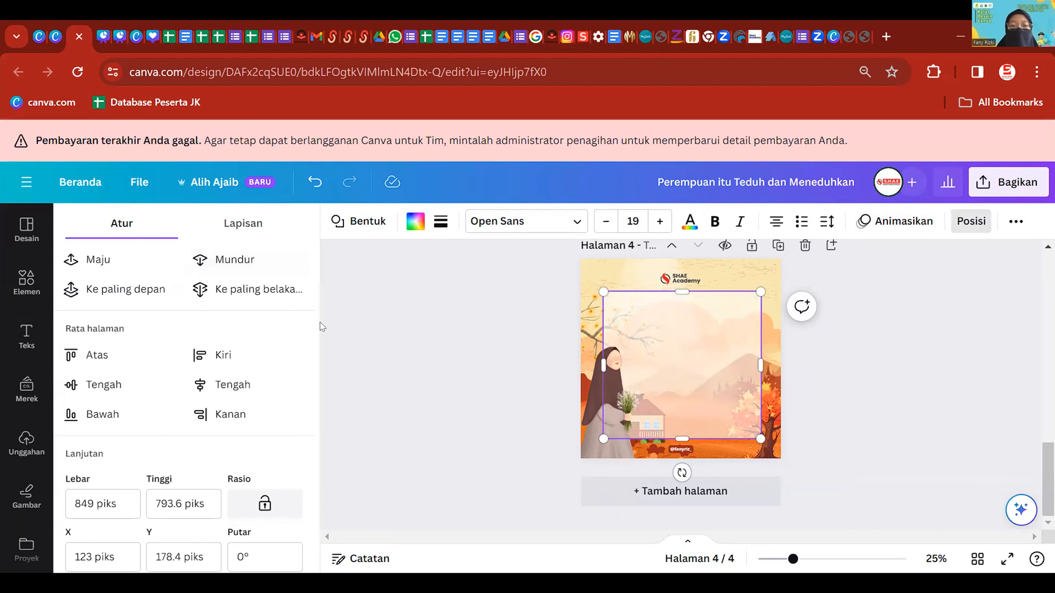
click(403, 327)
scroll(891, 360, up, 2)
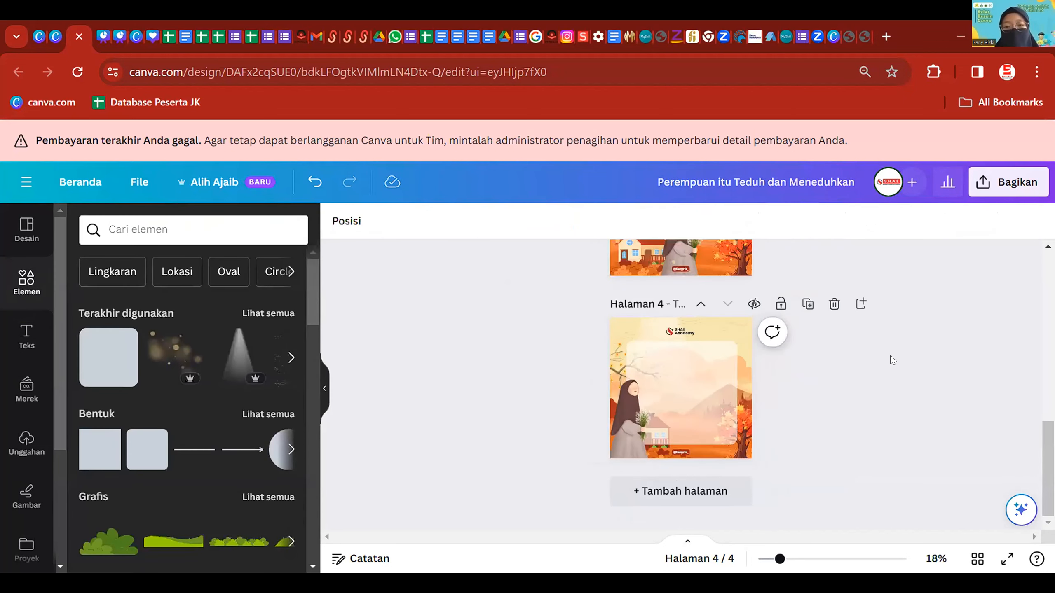
click(712, 391)
click(850, 395)
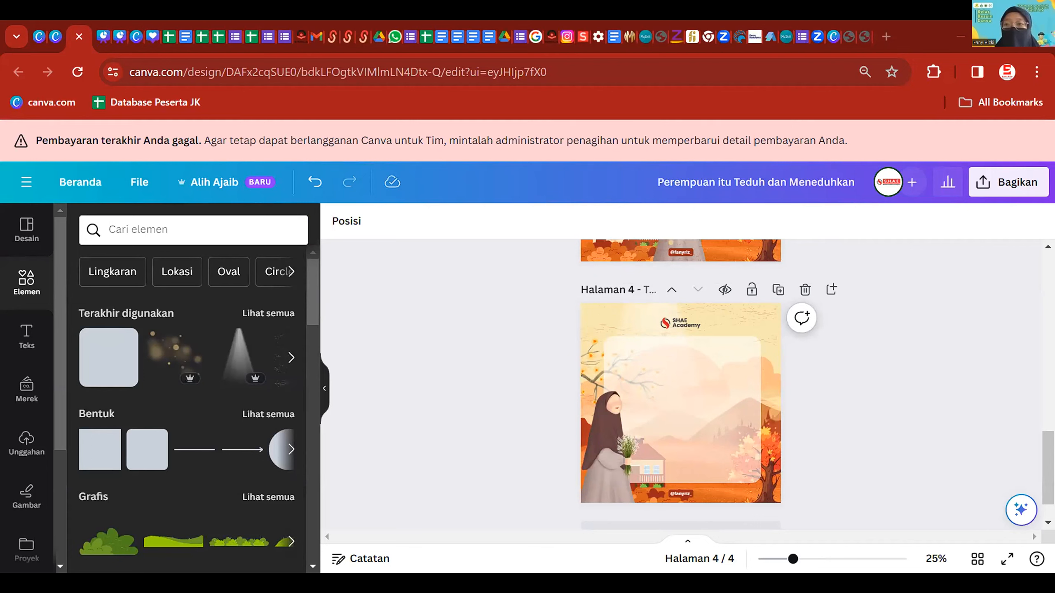
- Paste the 'Perempuan itu teduh dan meneduhkan.' paragraph into a narrowed body text box, minus its last paragraph
click(13, 339)
click(189, 464)
click(704, 350)
click(703, 356)
double_click(703, 354)
text(Perempuan itu teduh dan meneduhkan.  Bukan karena ia yang tercantik, bukan karena ia yang terpintar, atau karena ia paling terkenal di antara teman-temannya. Bukan.  Ia teduh dan meneduhkan, karena ia memiliki peran.  Menjalani hidup penuh kebermanfaatan diiringi ilmu dan iman.)
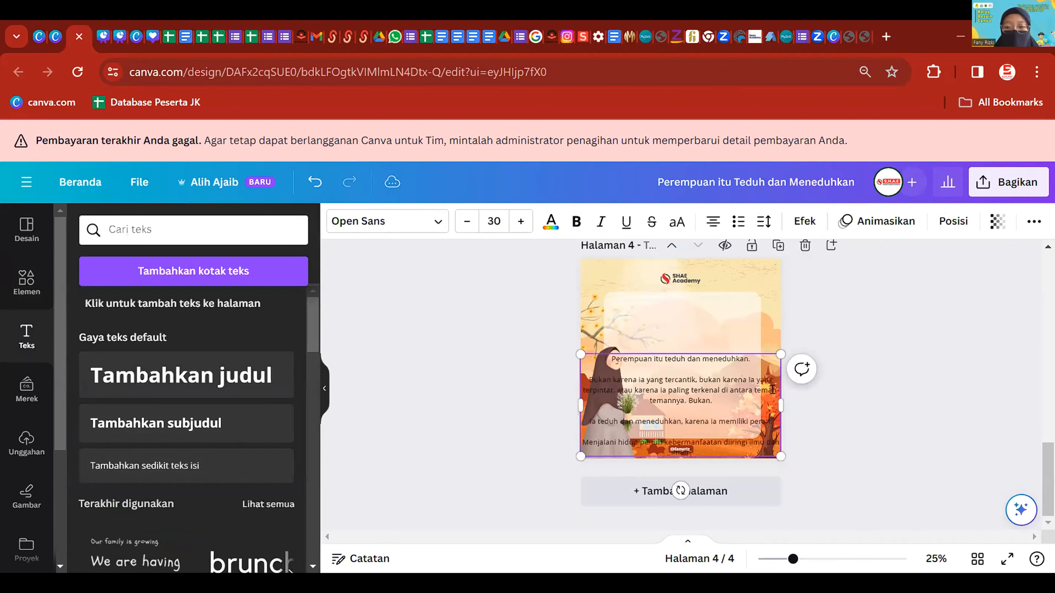
drag(782, 403, 738, 346)
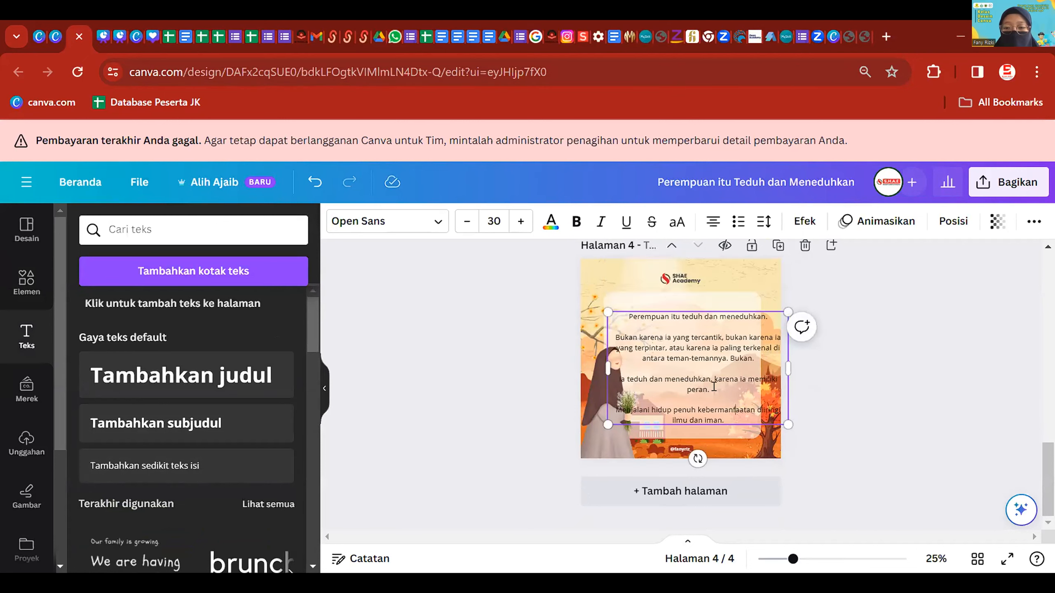
triple_click(742, 410)
key(BackSpace)
key(BackSpace)
key(BackSpace)
key(BackSpace)
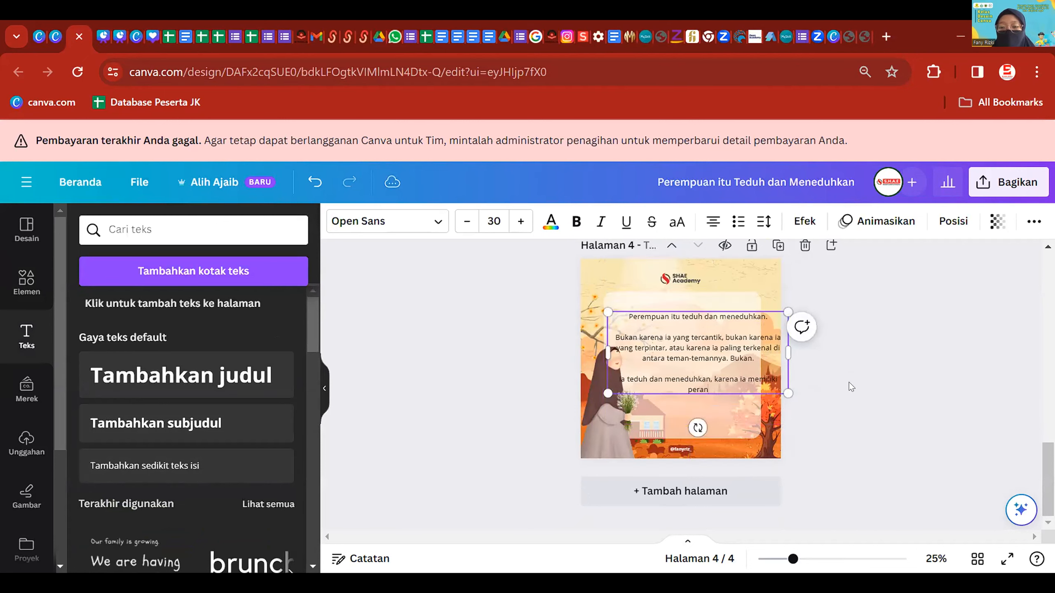
drag(788, 353, 742, 361)
- Set the paragraph's font to Poppins
click(376, 213)
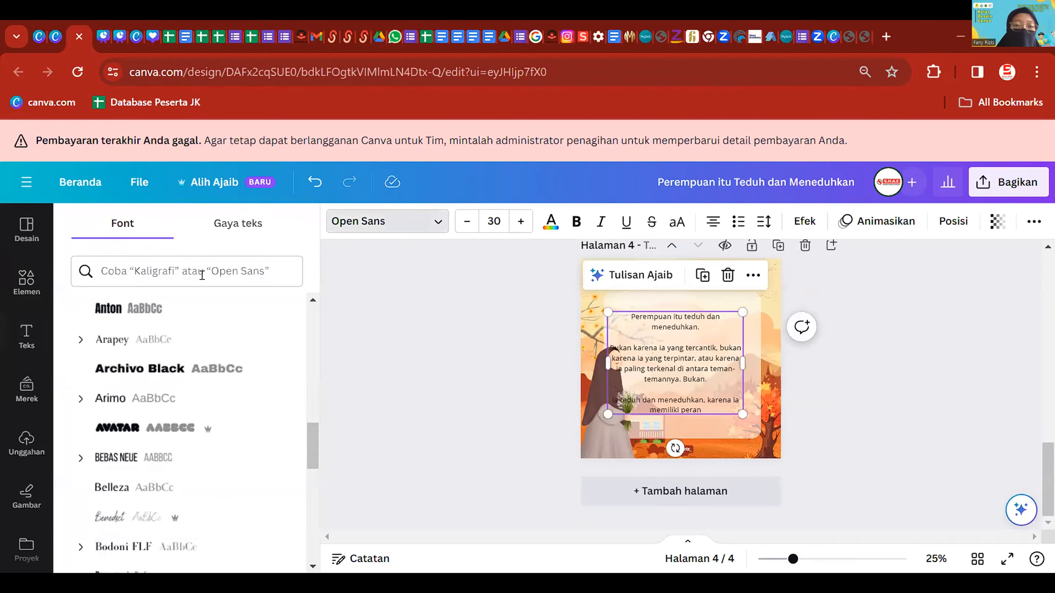
click(160, 268)
text(pop)
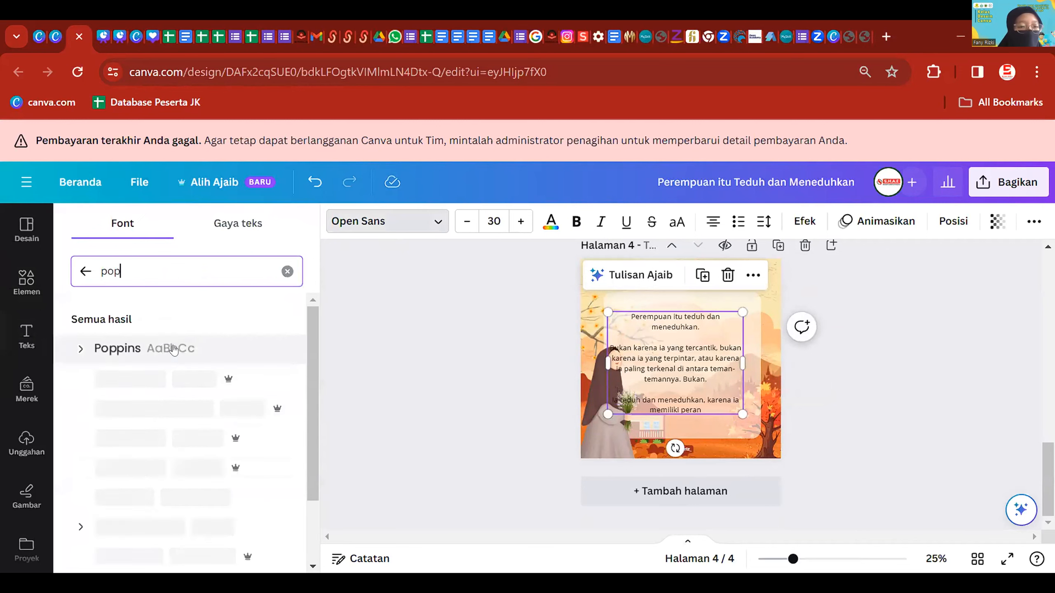
click(174, 349)
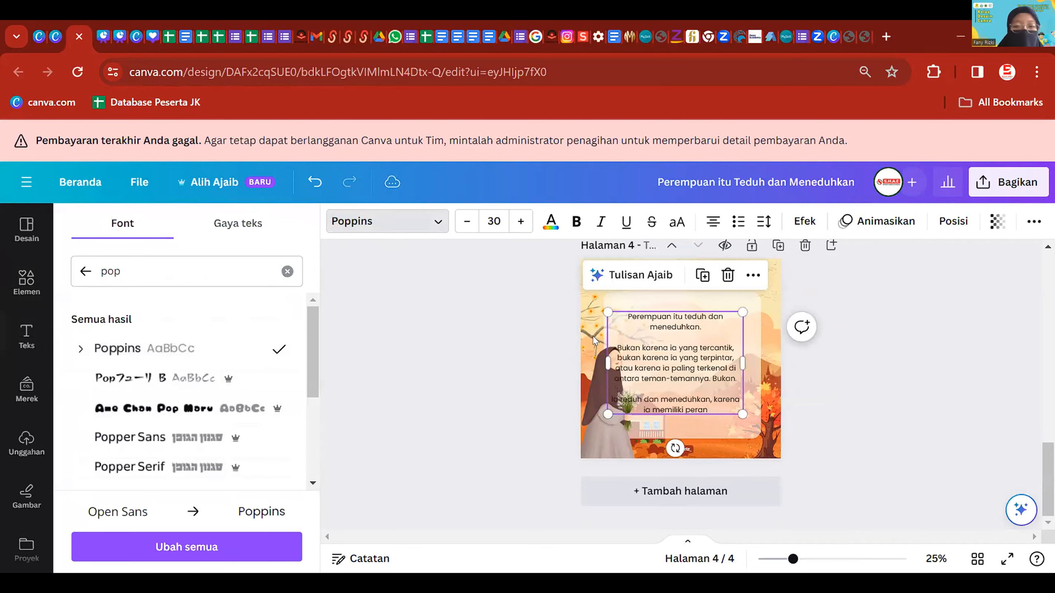
- Delete the opening line and shrink the paragraph to size 25.5 near the page centre
drag(677, 337, 622, 312)
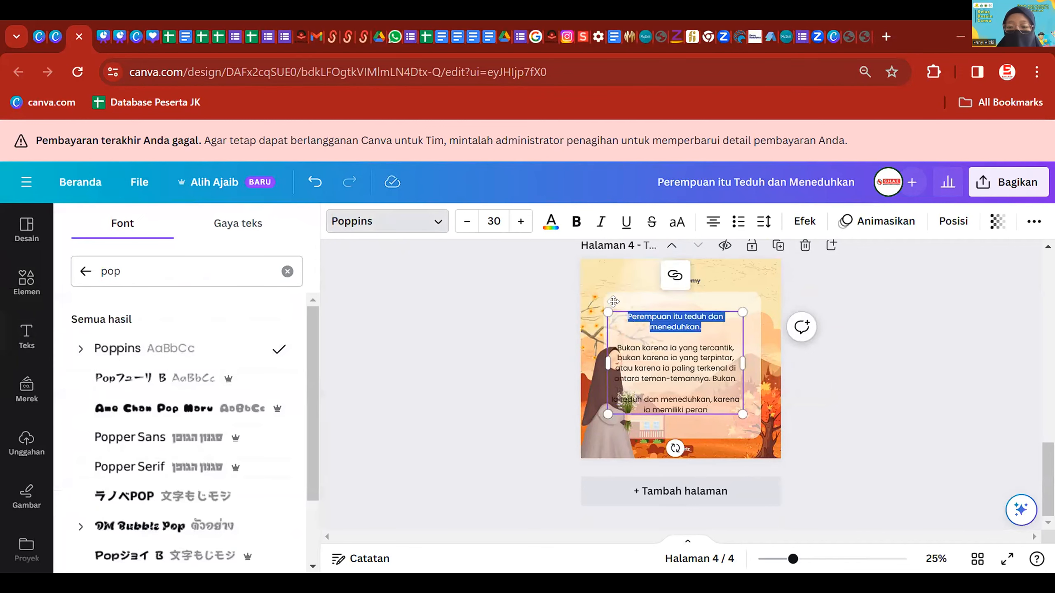
key(BackSpace)
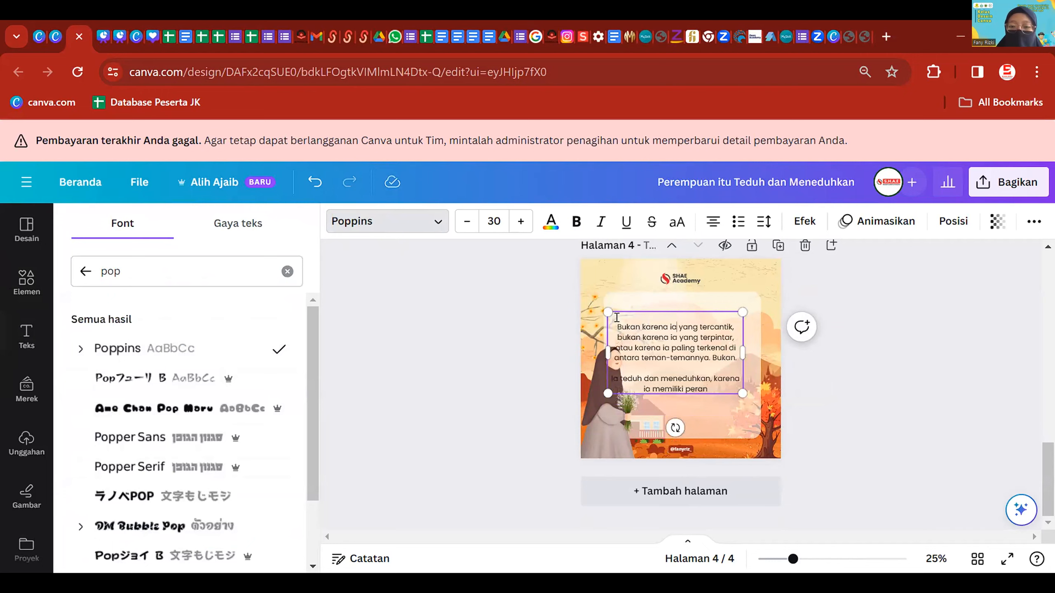
click(870, 338)
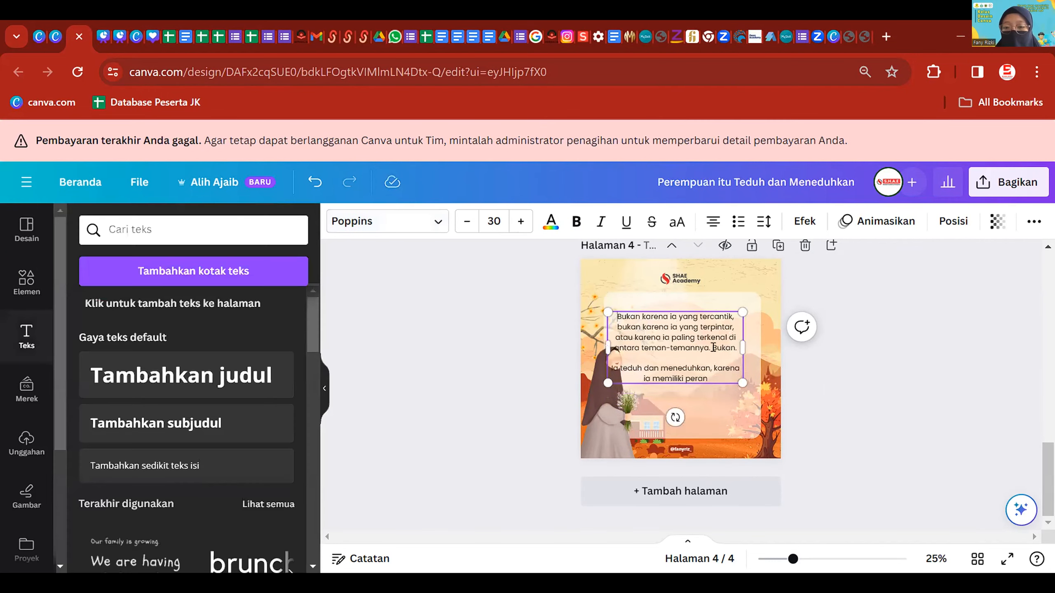
drag(709, 325, 716, 342)
click(845, 461)
click(701, 395)
drag(748, 398, 729, 388)
drag(687, 336, 698, 320)
- Slightly resize the woman and centre the text together with the translucent box
click(627, 410)
mouse_move(639, 346)
mouse_down()
mouse_move(637, 378)
mouse_move(630, 361)
mouse_up()
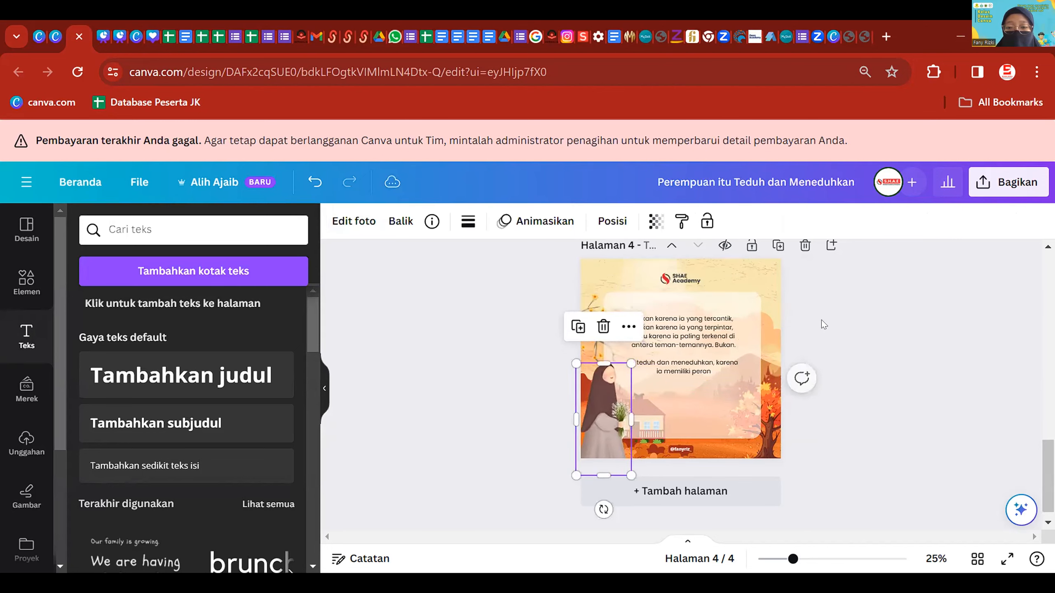
click(799, 323)
click(695, 332)
drag(696, 332, 718, 338)
click(696, 346)
shift+click(727, 302)
drag(727, 301, 721, 303)
click(882, 330)
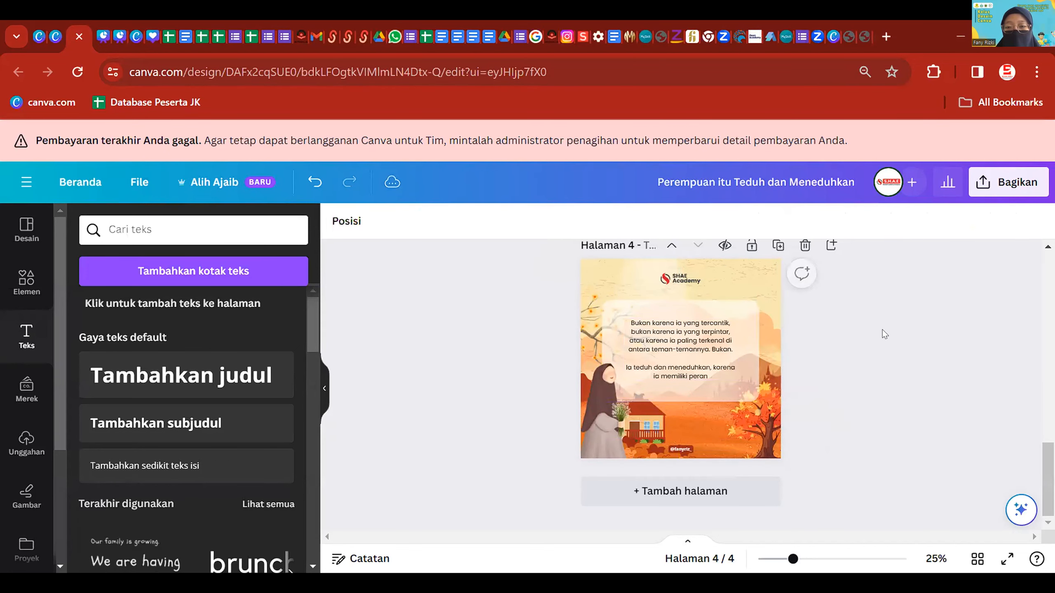
click(705, 330)
click(890, 306)
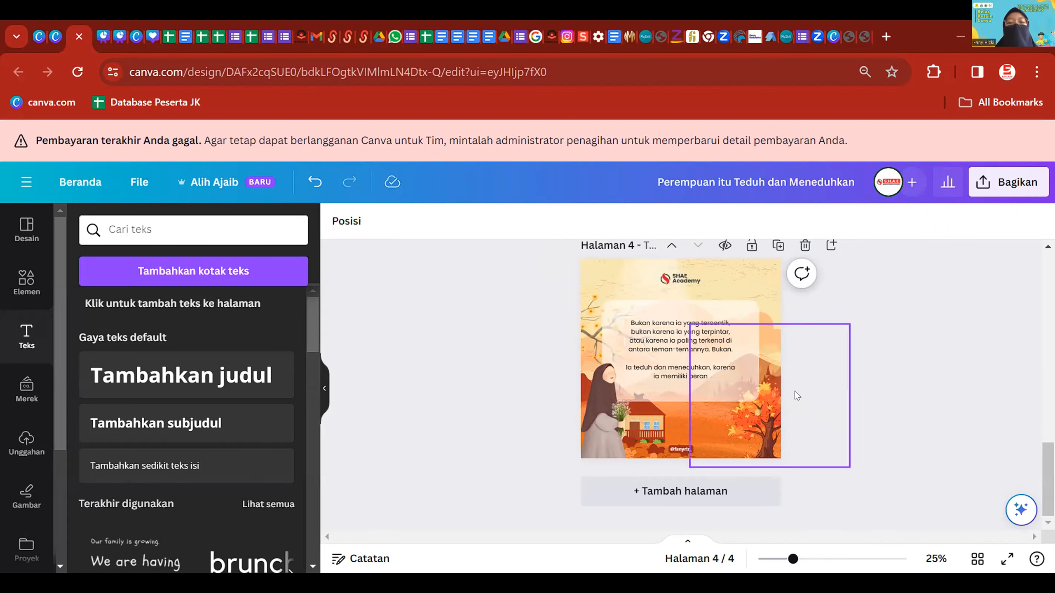
scroll(839, 395, up, 2)
scroll(801, 383, up, 6)
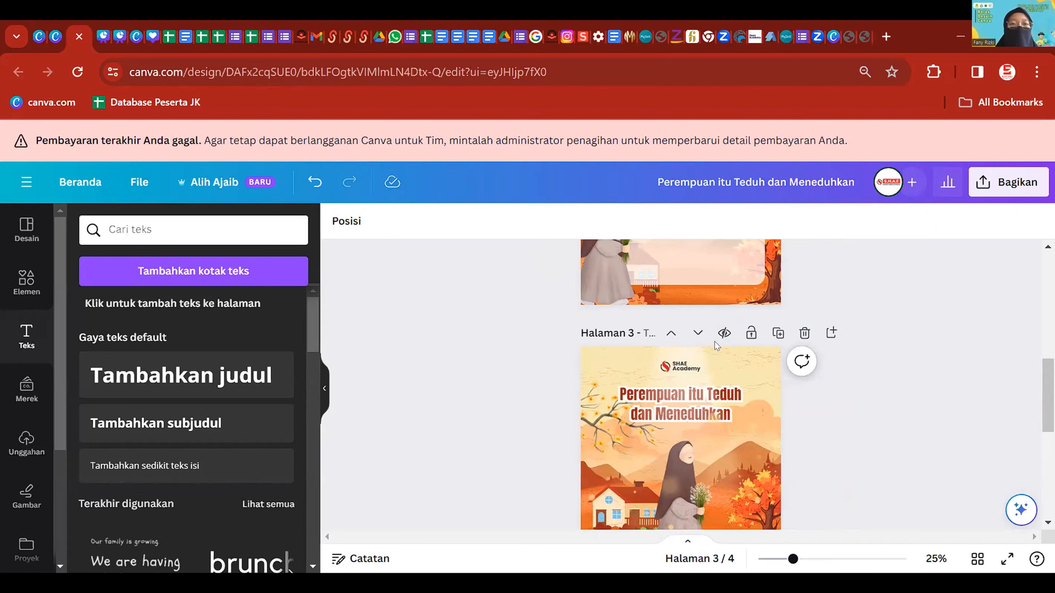
scroll(836, 346, down, 3)
scroll(837, 349, down, 6)
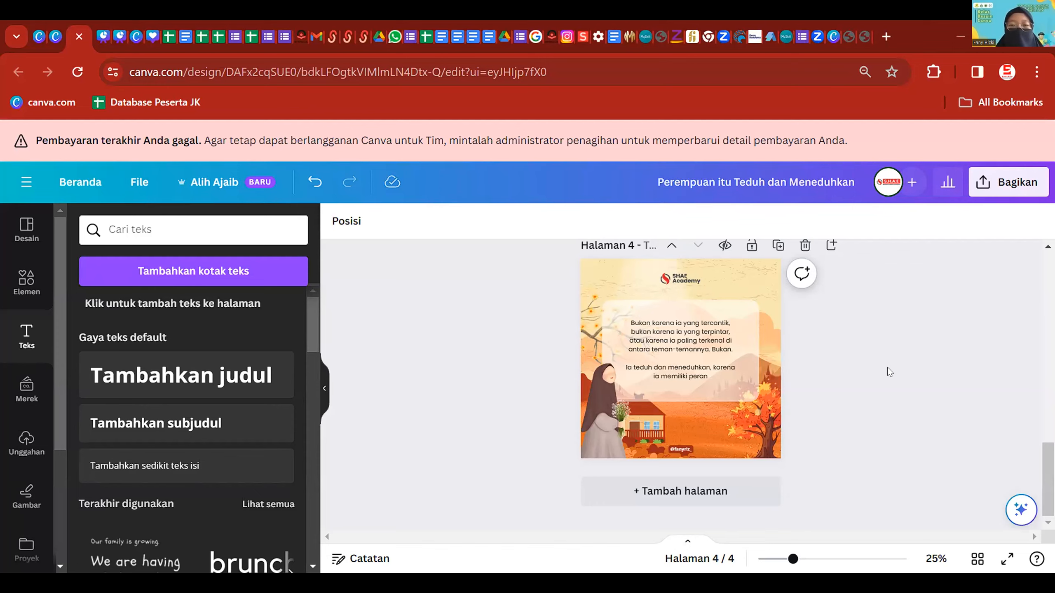
scroll(566, 362, up, 5)
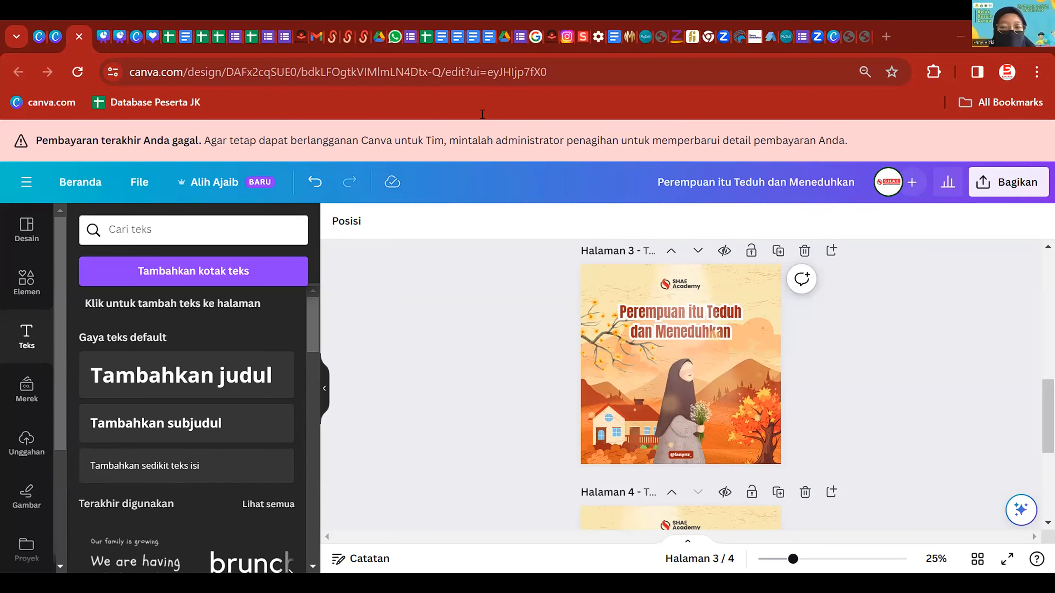
scroll(721, 430, down, 5)
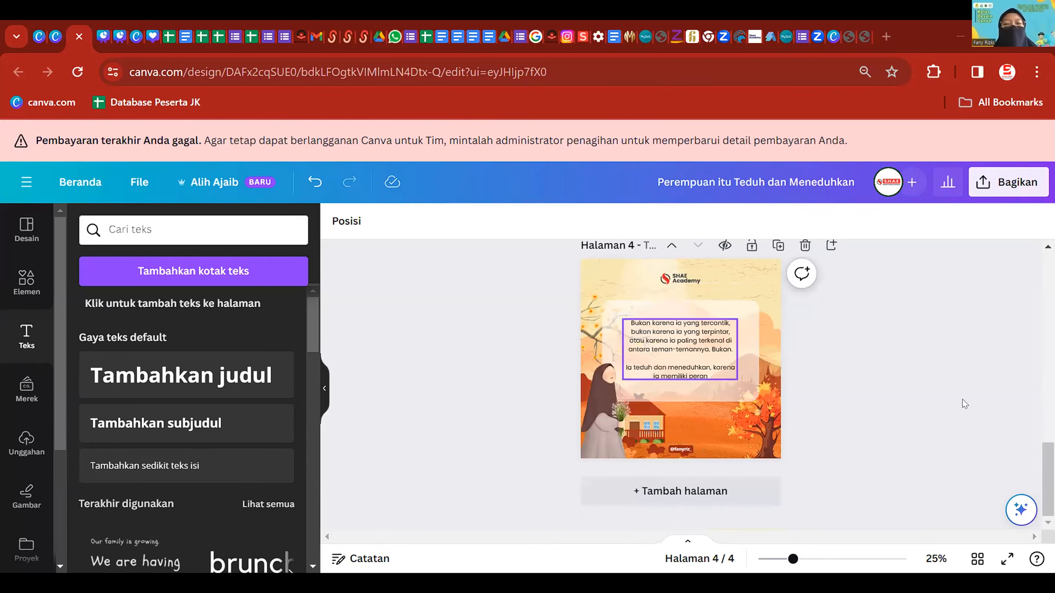
- Preview the shadow and Timbul effects on the page 4 quote, then return to Bayangan
click(698, 343)
scroll(697, 342, up, 5)
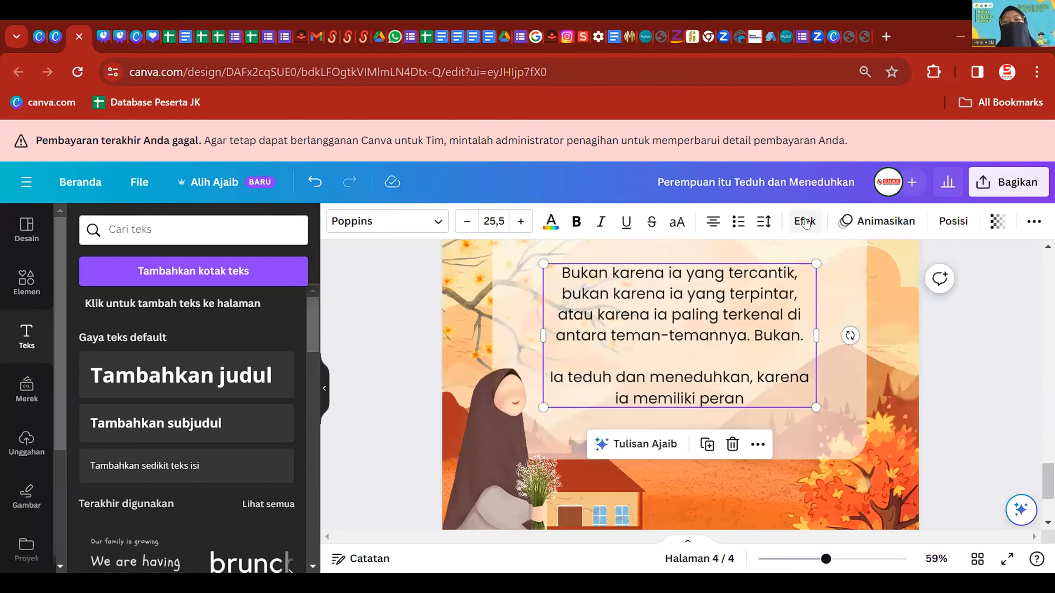
click(804, 221)
click(180, 313)
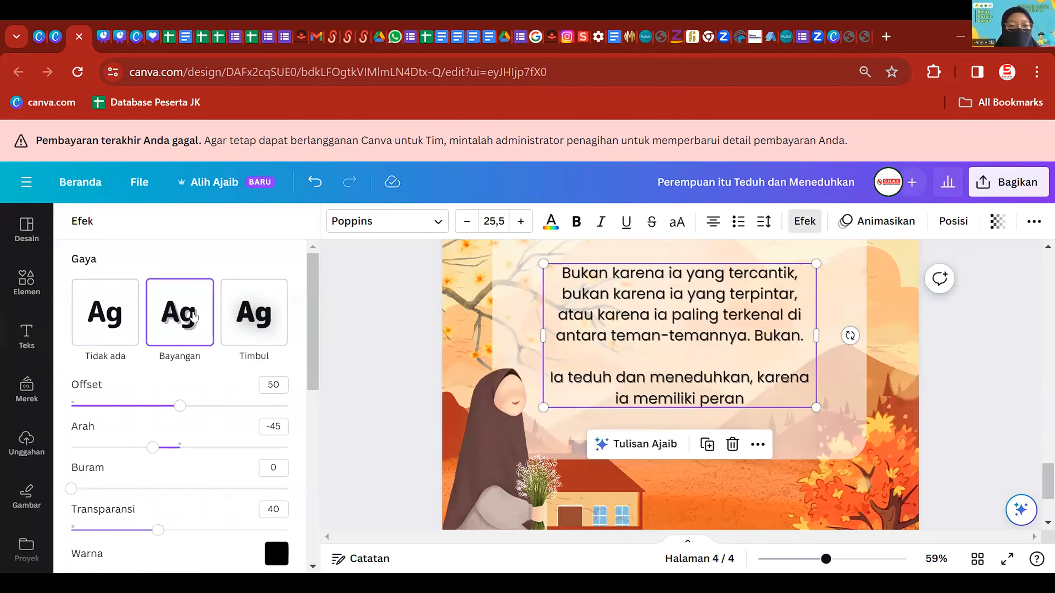
click(805, 221)
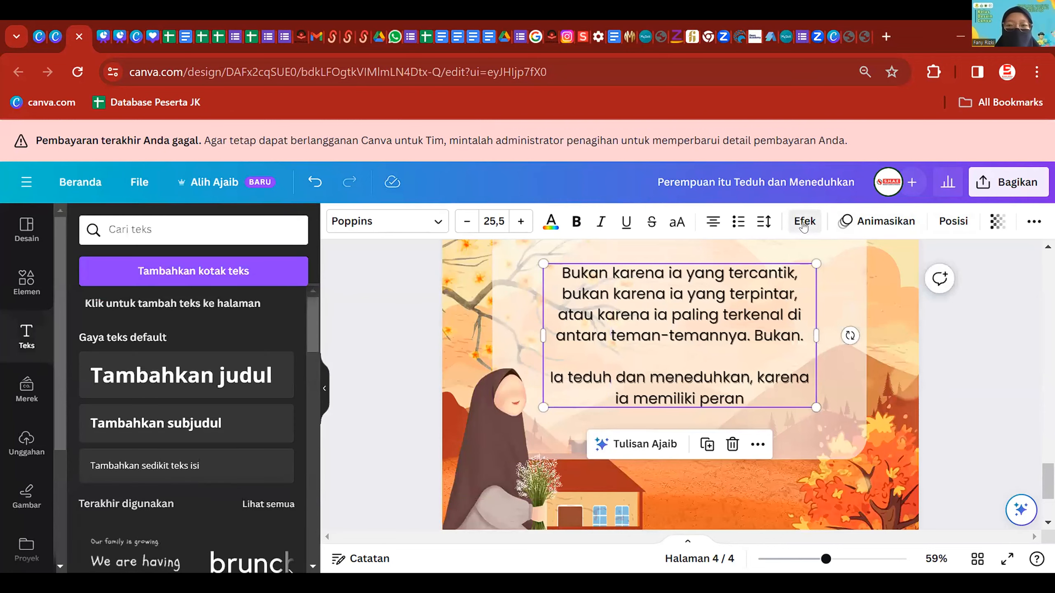
click(804, 221)
click(249, 318)
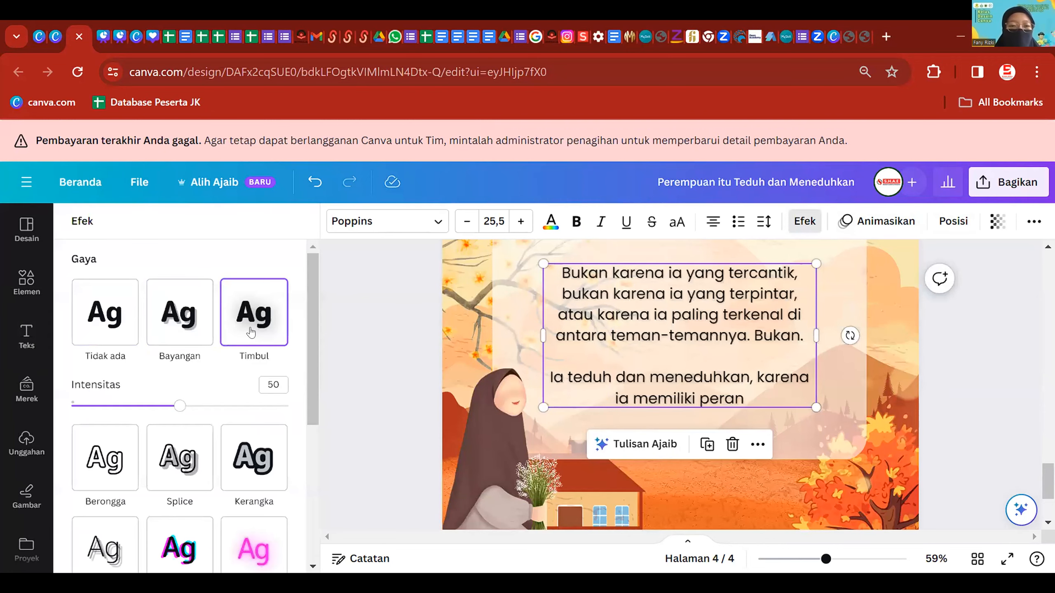
click(173, 314)
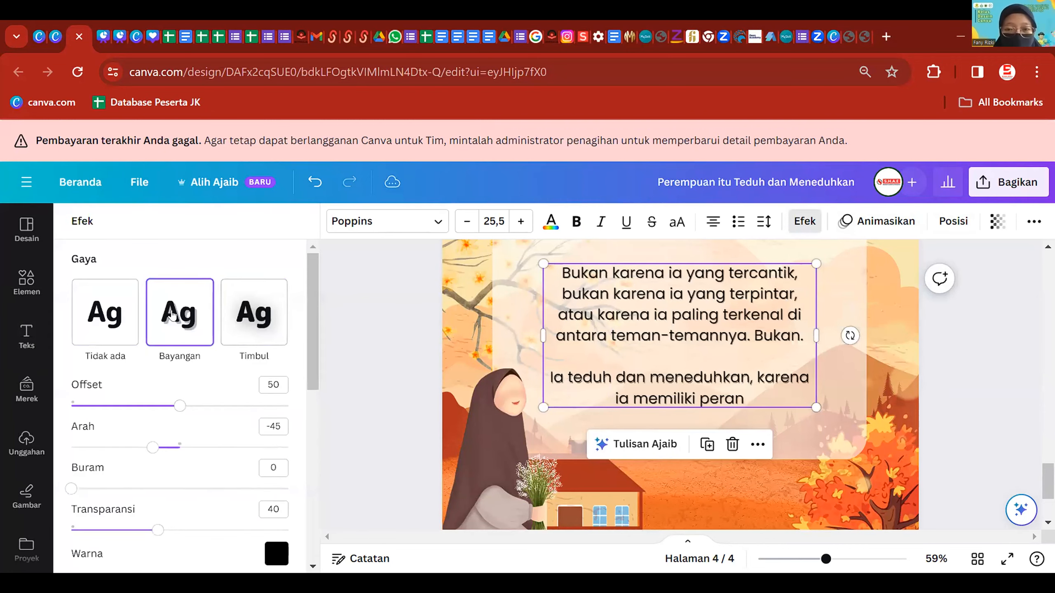
- Preview the Kerangka, Latar Belakang, Glitch, Echo, Neon and Splice effects on the quote
scroll(178, 333, down, 5)
click(236, 298)
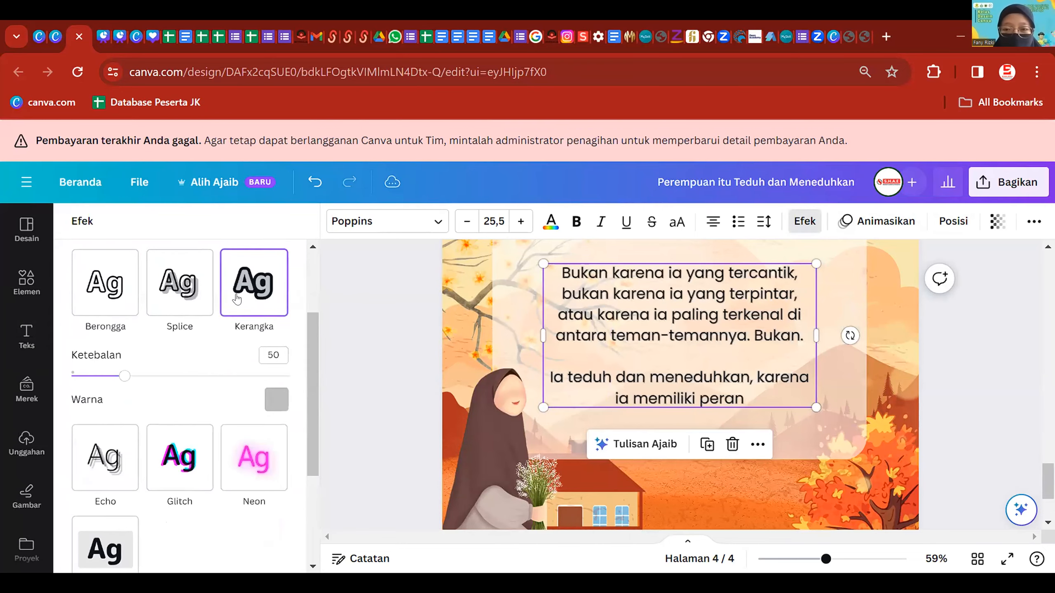
scroll(198, 396, down, 2)
click(116, 451)
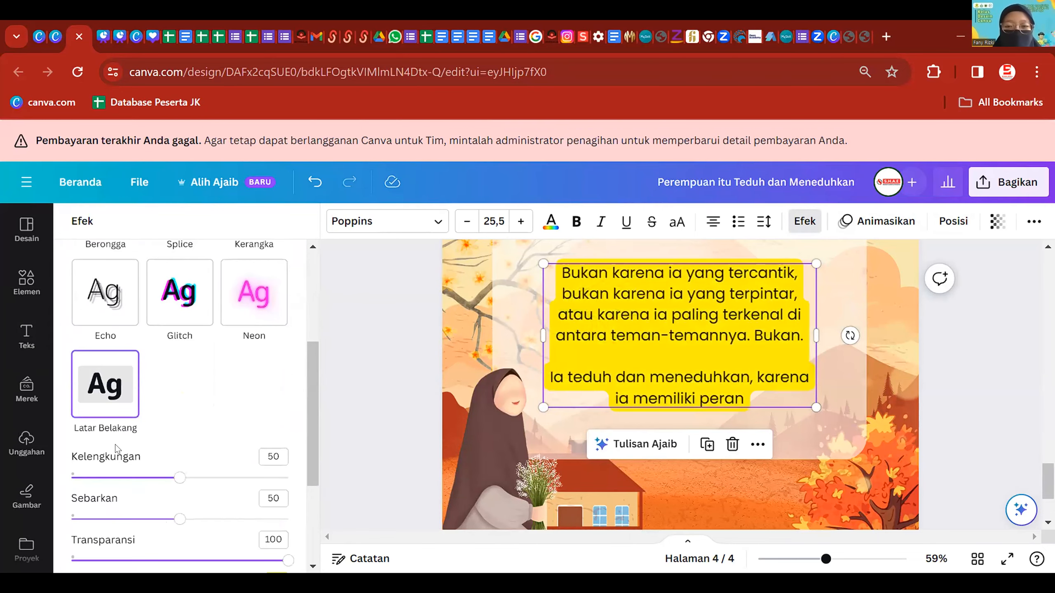
click(166, 302)
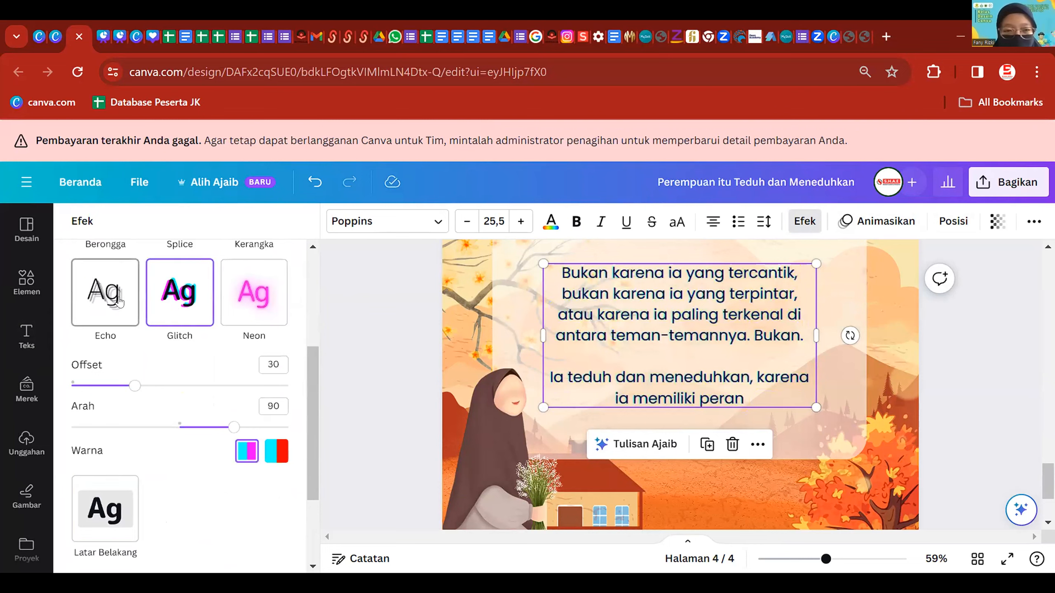
click(120, 301)
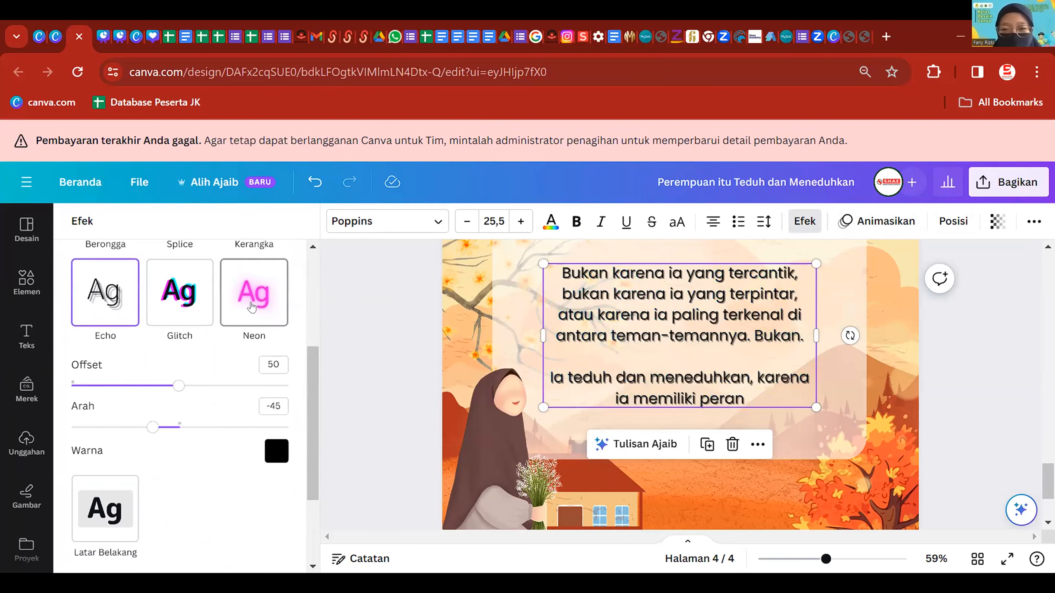
click(254, 301)
click(191, 362)
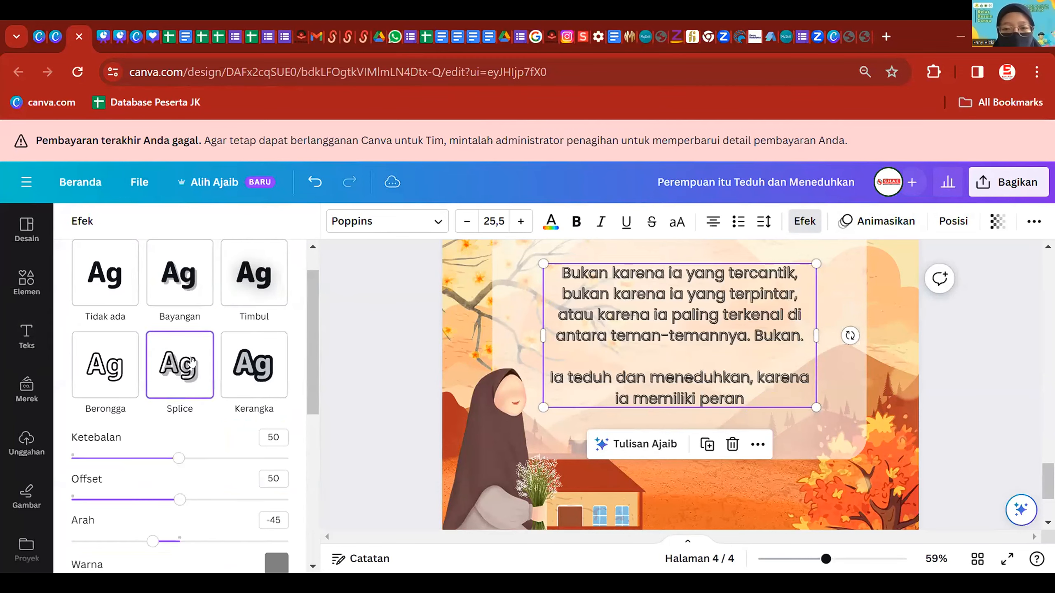
click(27, 336)
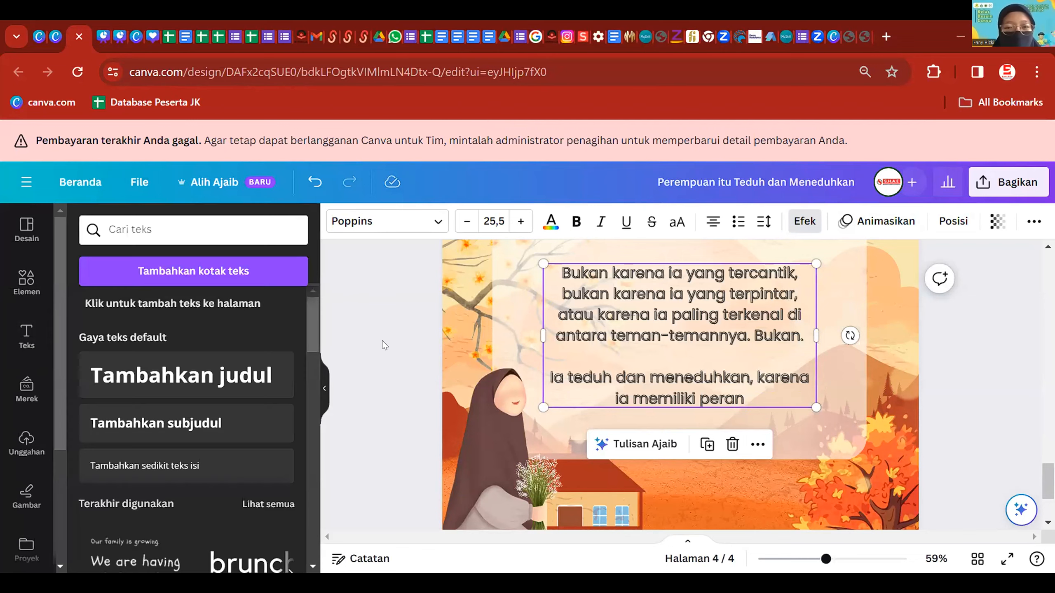
- Reapply the Bayangan shadow to the page 4 body text and zoom out slightly
click(717, 350)
click(805, 221)
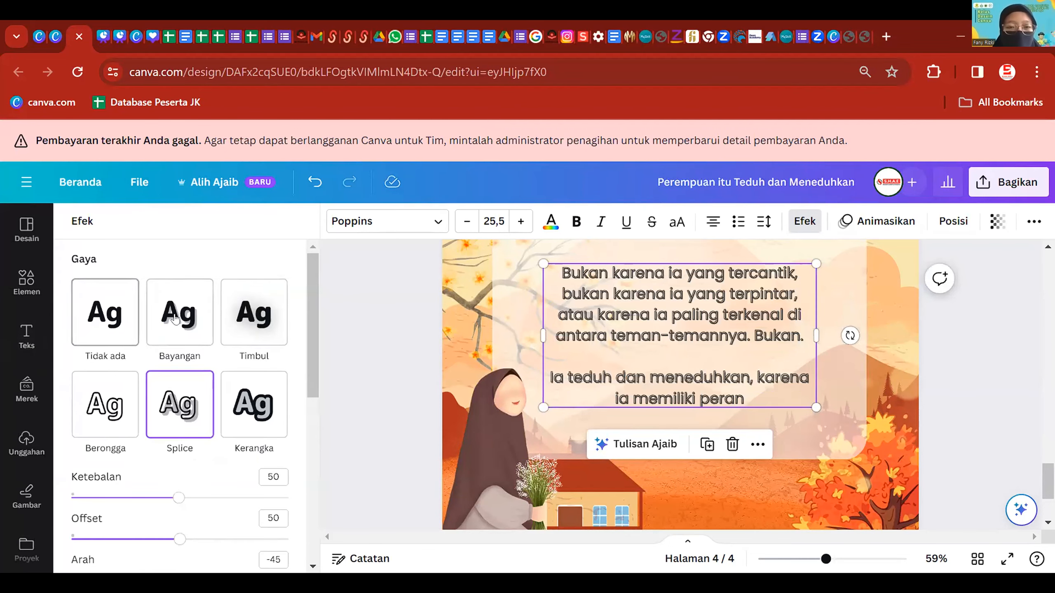
click(173, 319)
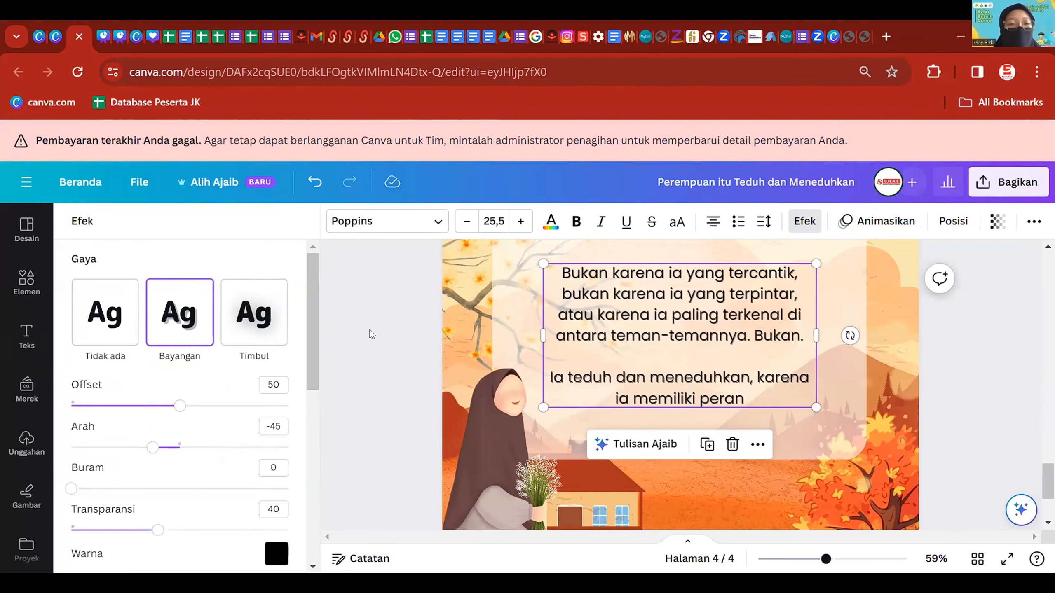
click(372, 335)
click(664, 327)
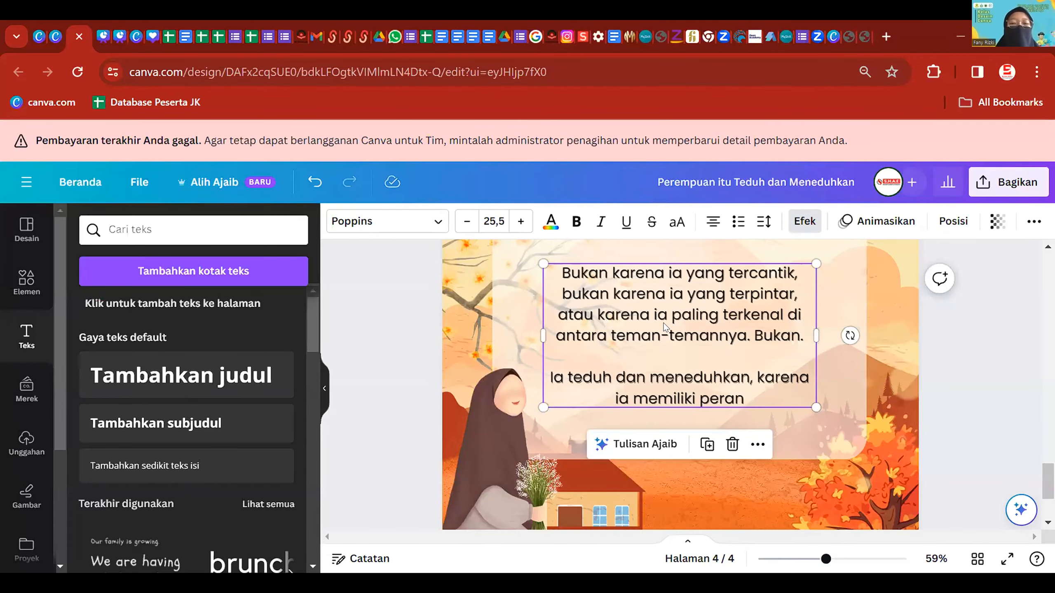
key(ctrl+minus)
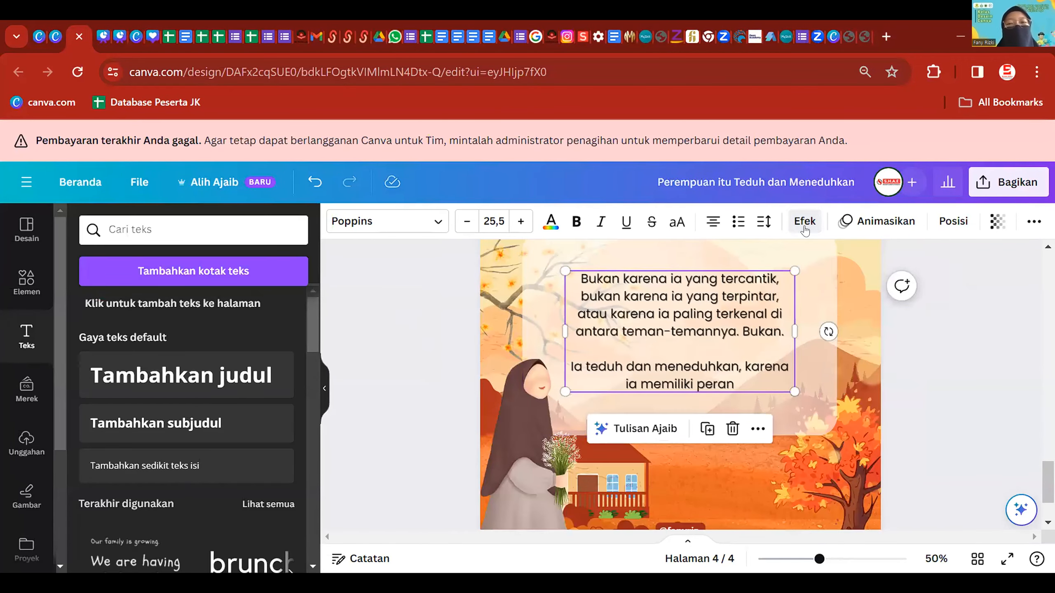
click(804, 221)
scroll(58, 499, down, 10)
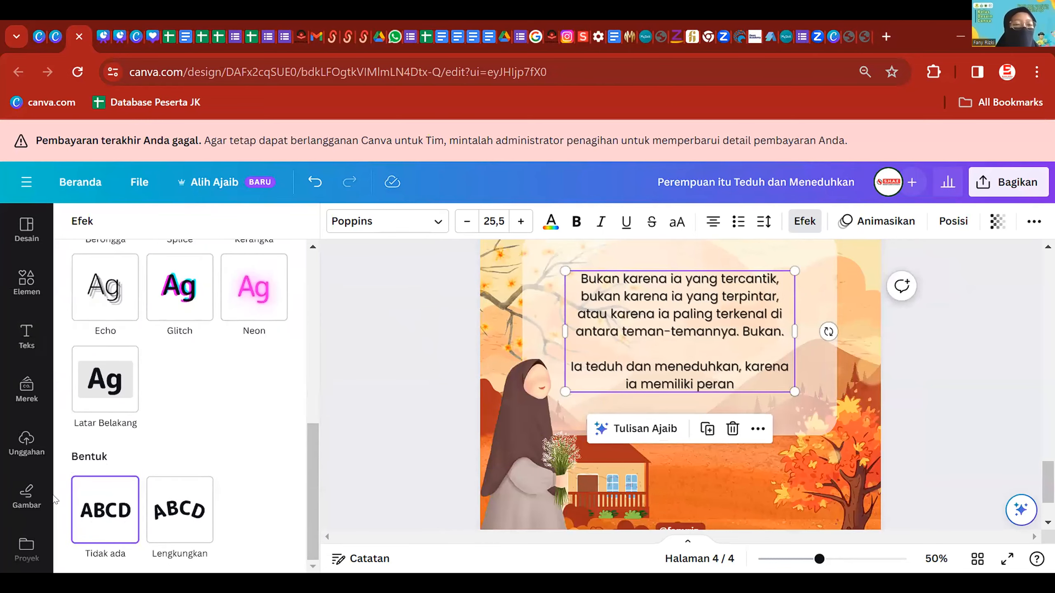
- Curve the body text with Lengkungkan, revert to Tidak ada, and undo the box-width change
click(183, 519)
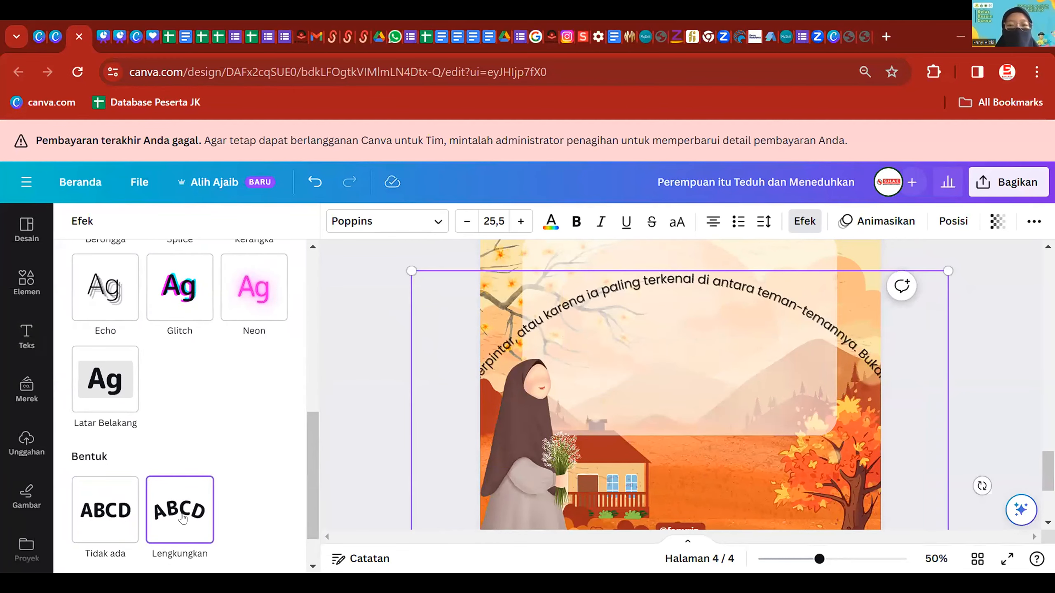
click(112, 508)
scroll(185, 397, up, 5)
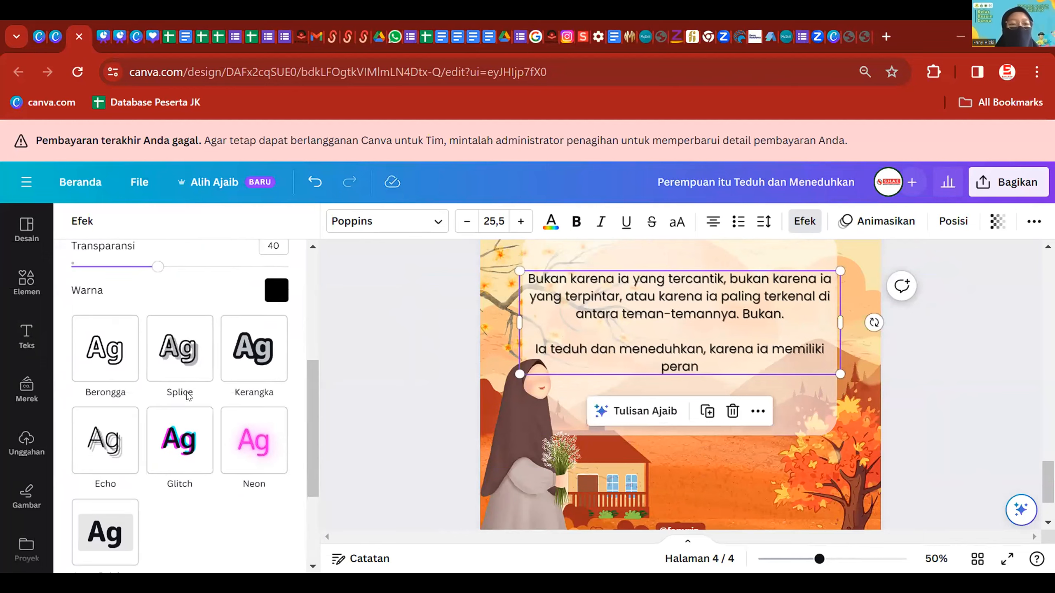
scroll(186, 395, up, 5)
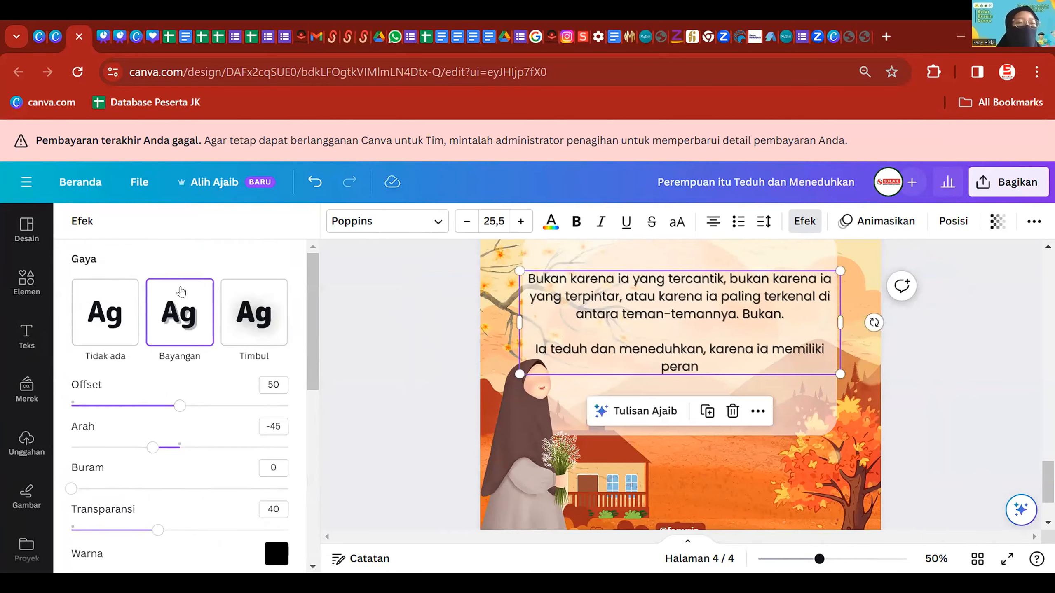
scroll(186, 332, down, 5)
click(365, 368)
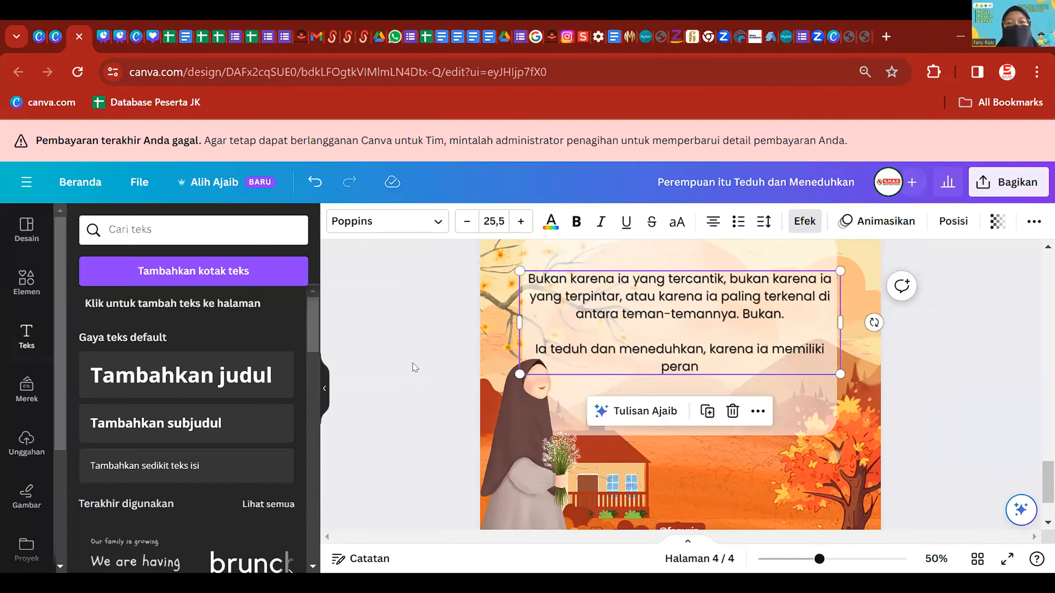
key(ctrl+z)
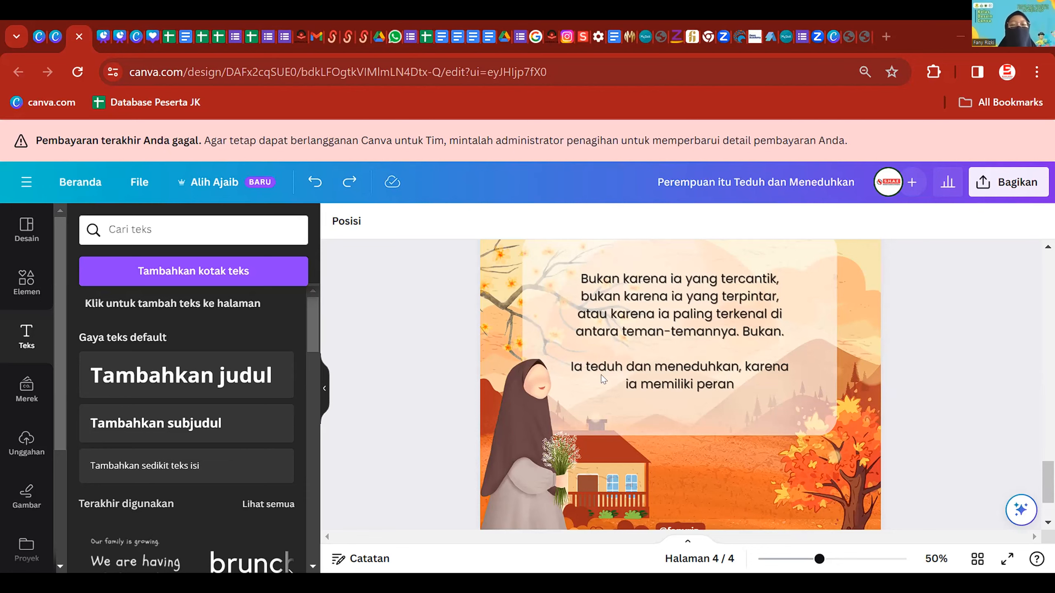
- Scroll up to the page 1 title, back down to page 4, then switch to another design's tab
scroll(655, 428, up, 6)
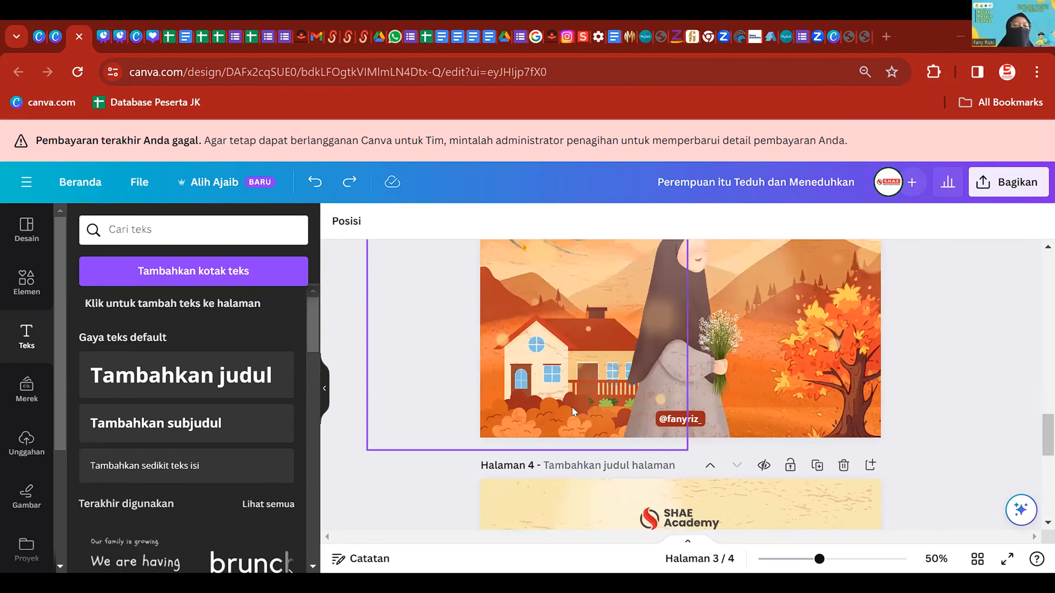
scroll(572, 407, up, 8)
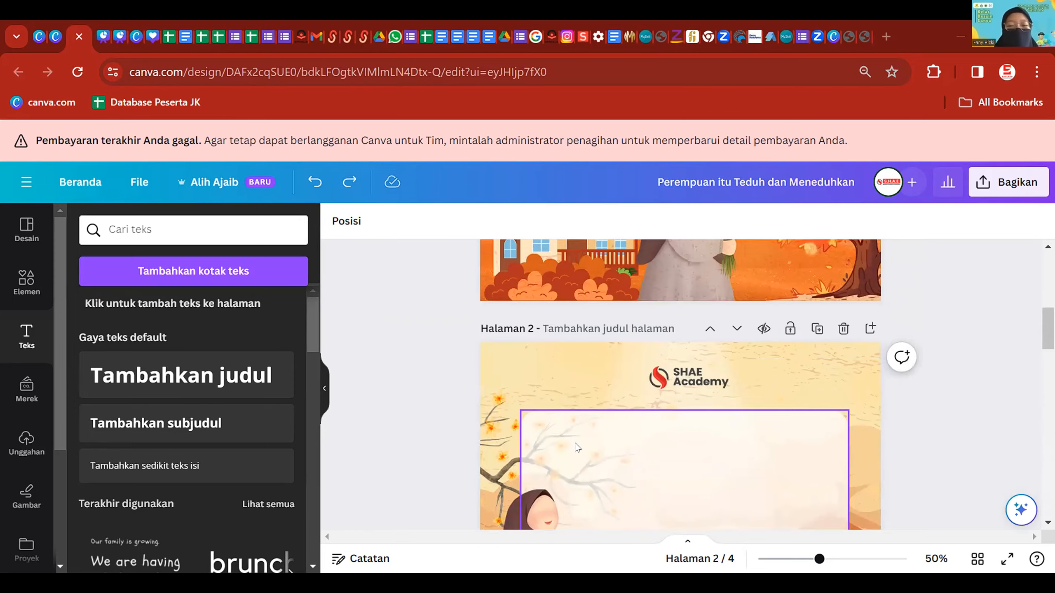
scroll(577, 448, up, 6)
click(655, 349)
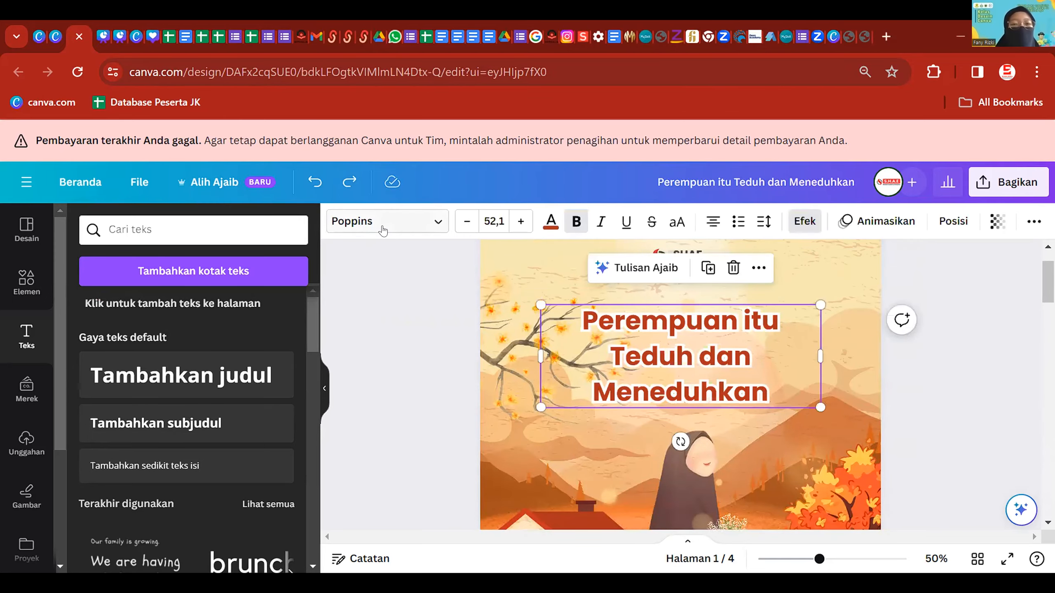
scroll(643, 439, down, 10)
scroll(643, 440, down, 5)
click(477, 343)
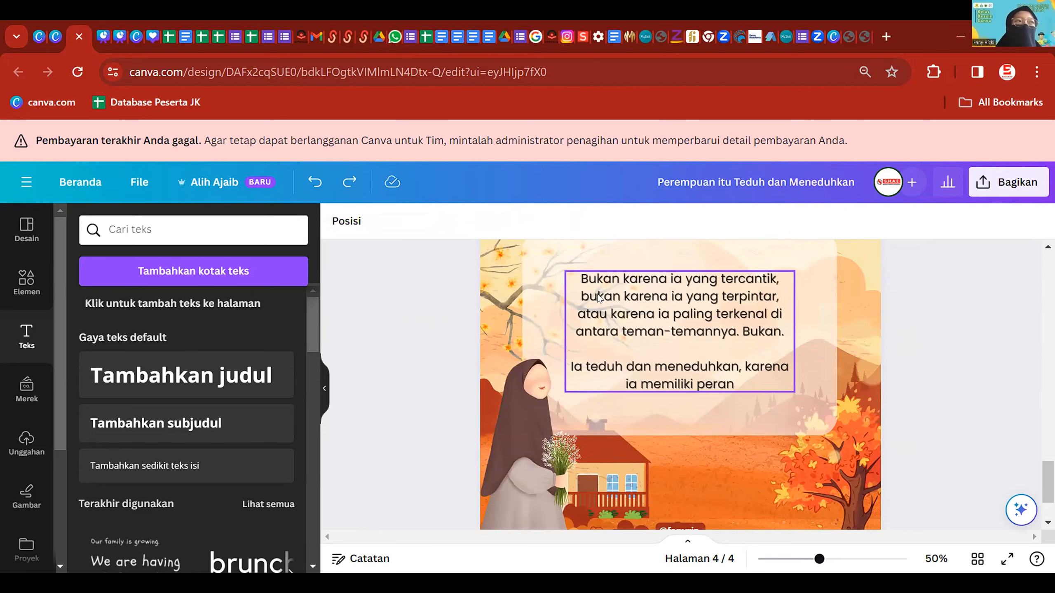
click(136, 24)
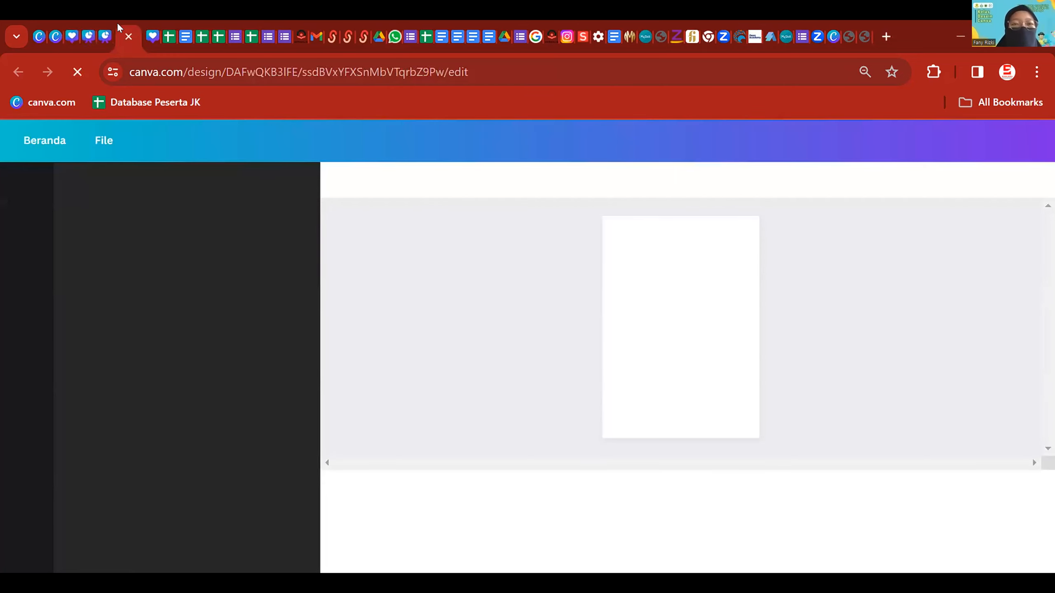
- Cycle through the other Canva tabs and return to the 'Perempuan itu Teduh dan Meneduhkan' design
click(54, 20)
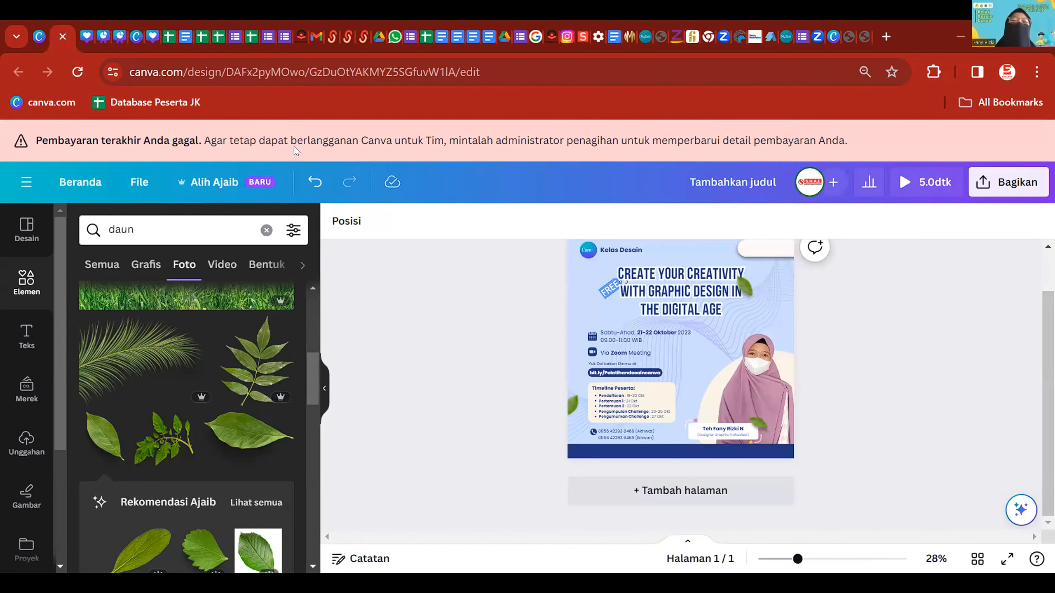
click(85, 28)
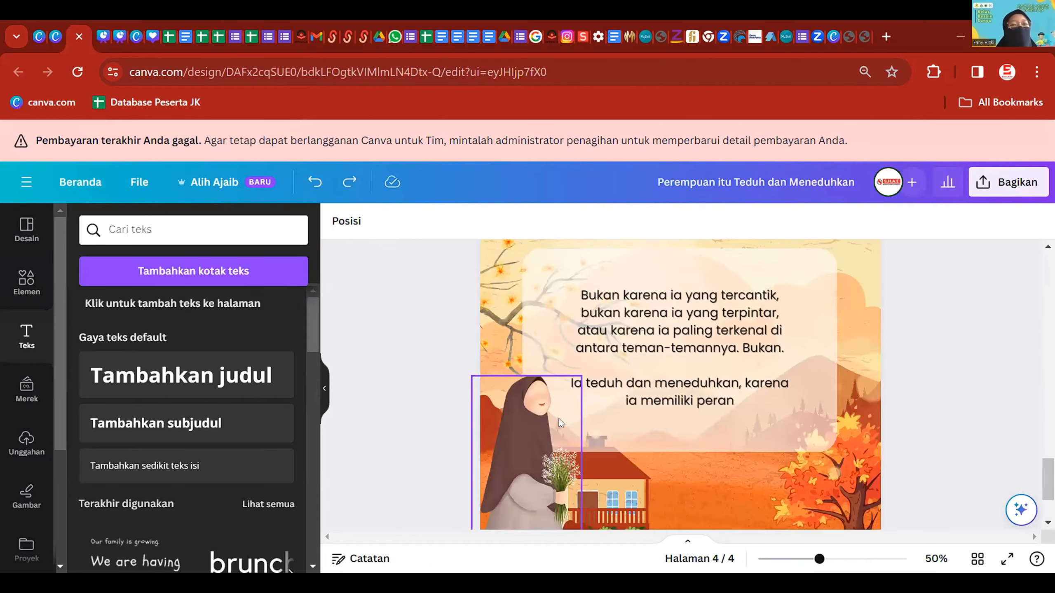
- Scroll the canvas from page 4 up to the 'Perempuan itu Teduh dan Meneduhkan' title page
scroll(559, 418, up, 3)
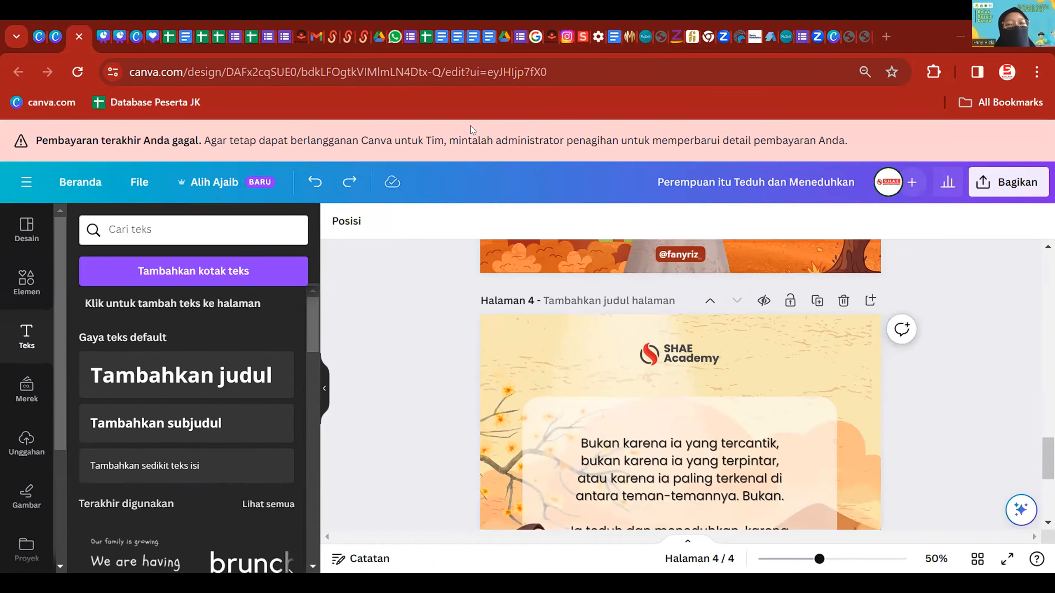
scroll(675, 416, up, 5)
scroll(672, 425, up, 10)
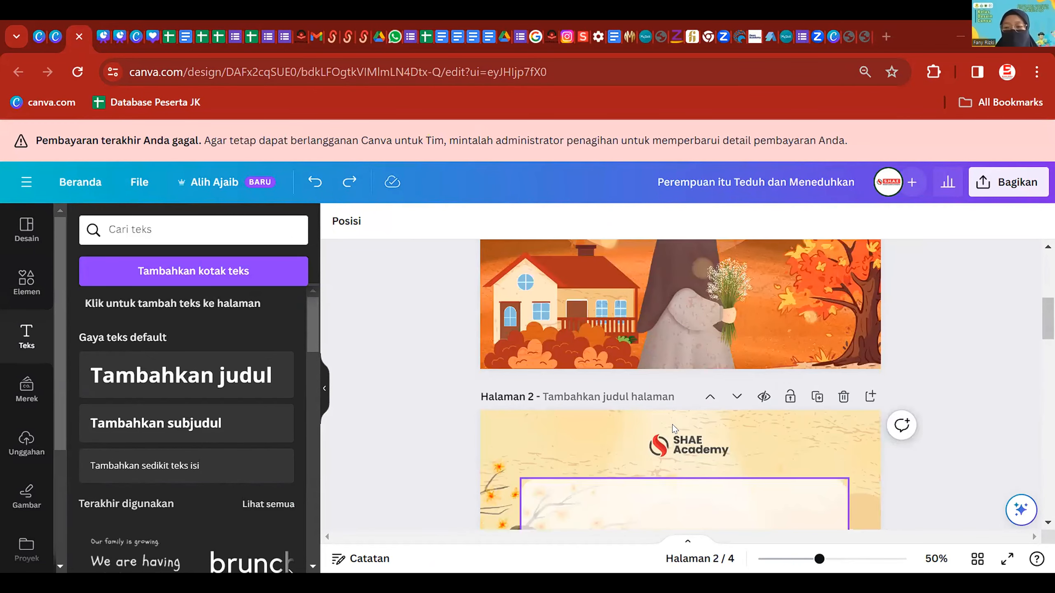
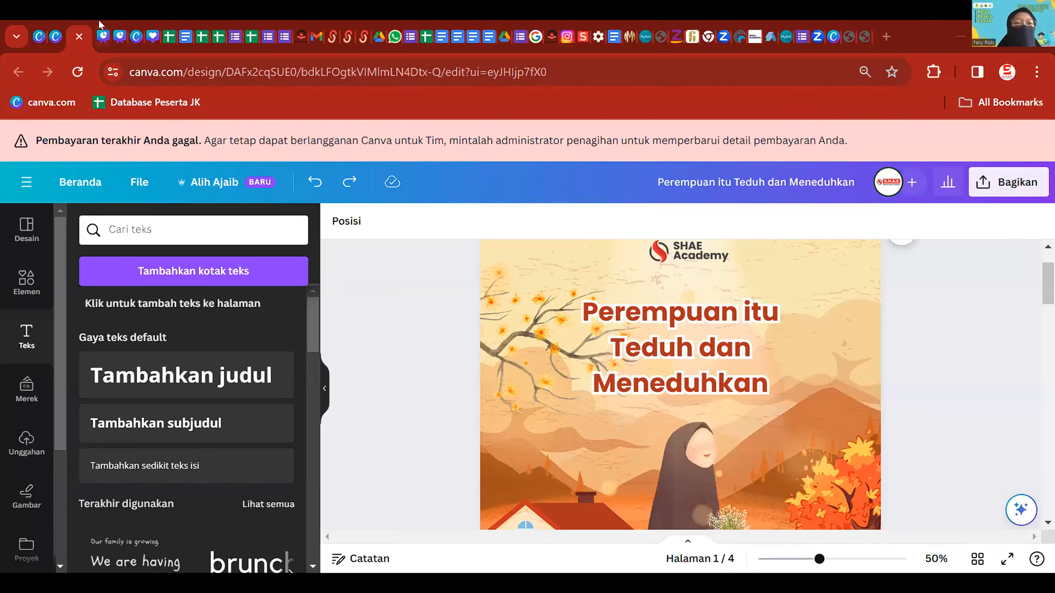
- Examine the Bakmi Djawa reference image in the other design, then return to the Perempuan itu Teduh design
click(102, 36)
click(476, 336)
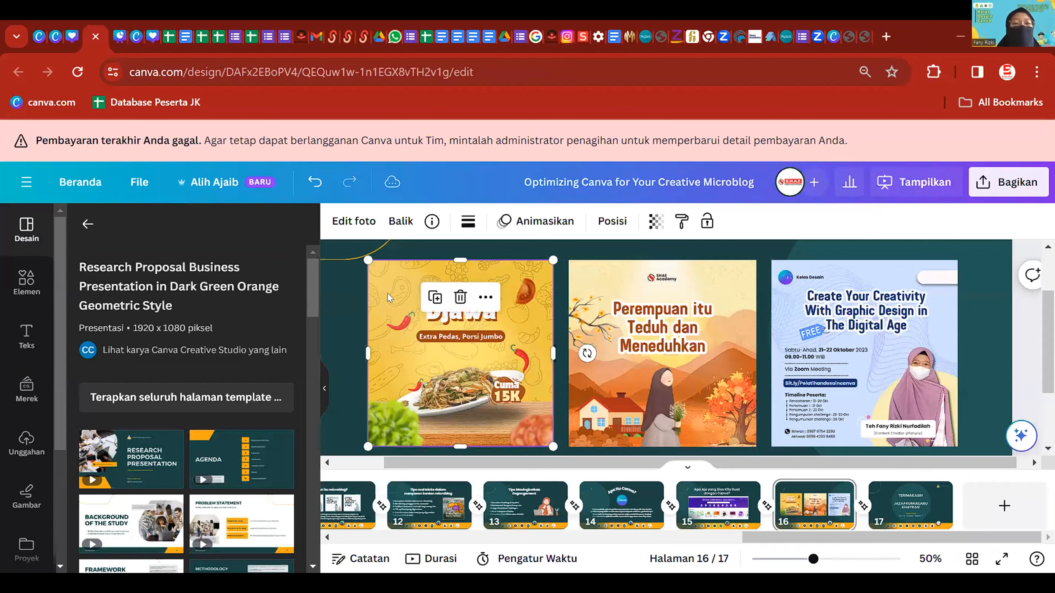
click(343, 276)
scroll(614, 361, down, 2)
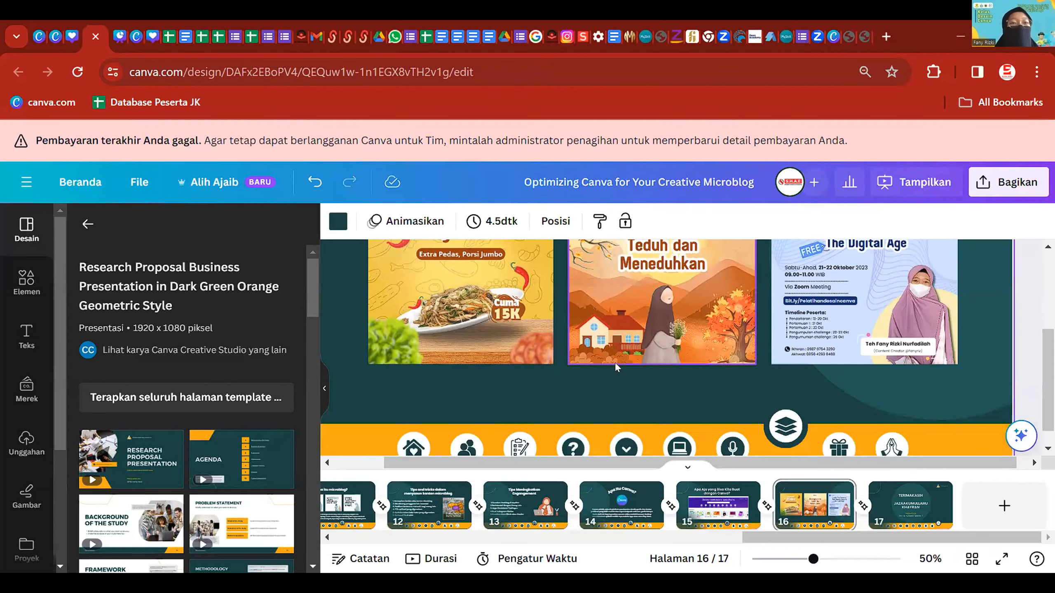
scroll(549, 407, up, 2)
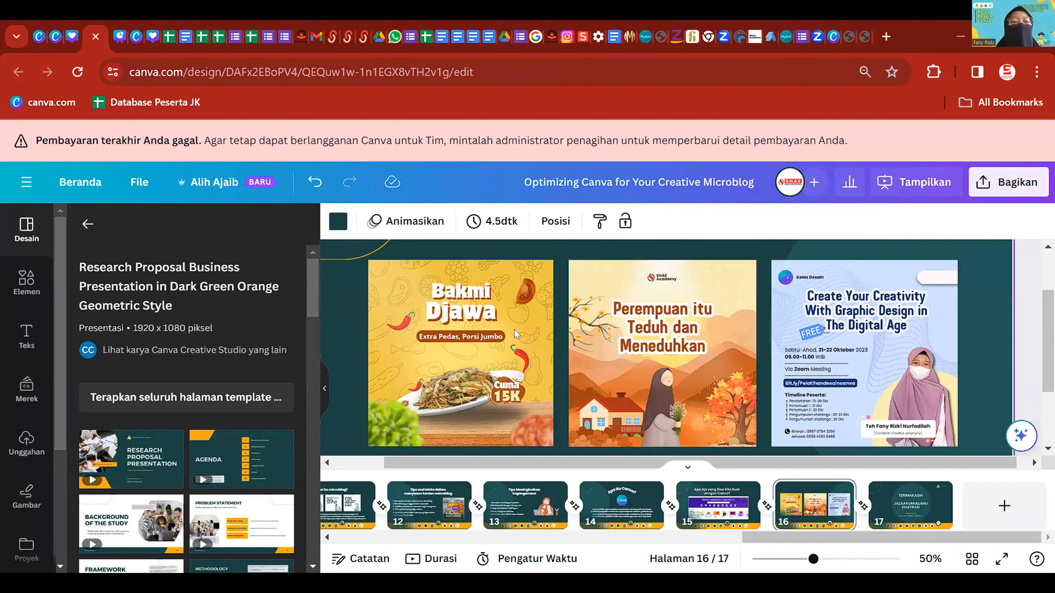
click(507, 319)
click(563, 321)
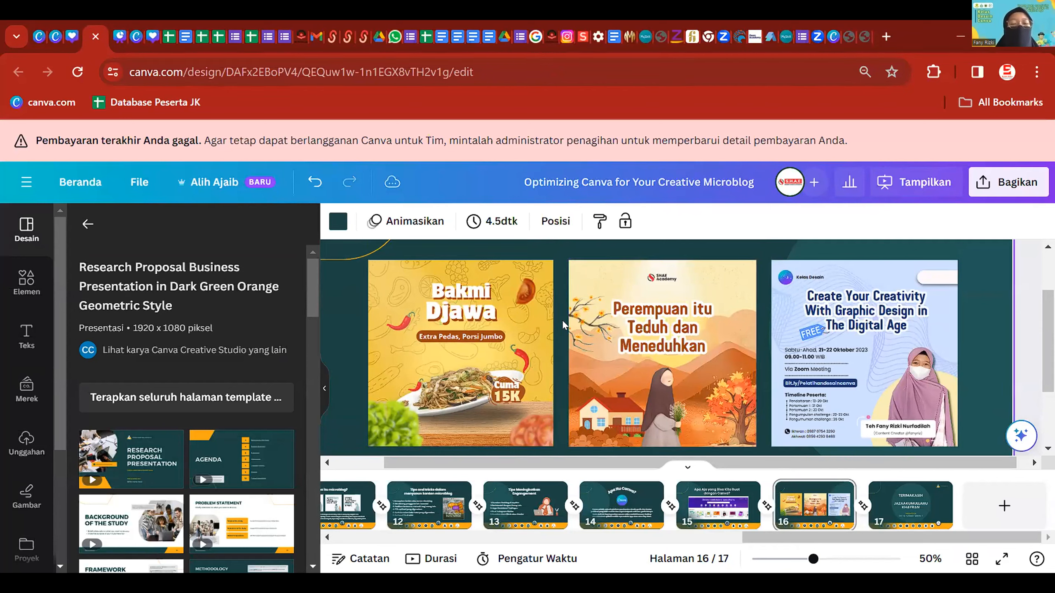
click(531, 311)
click(559, 333)
click(485, 322)
scroll(522, 312, down, 2)
scroll(506, 309, up, 2)
click(618, 328)
click(71, 26)
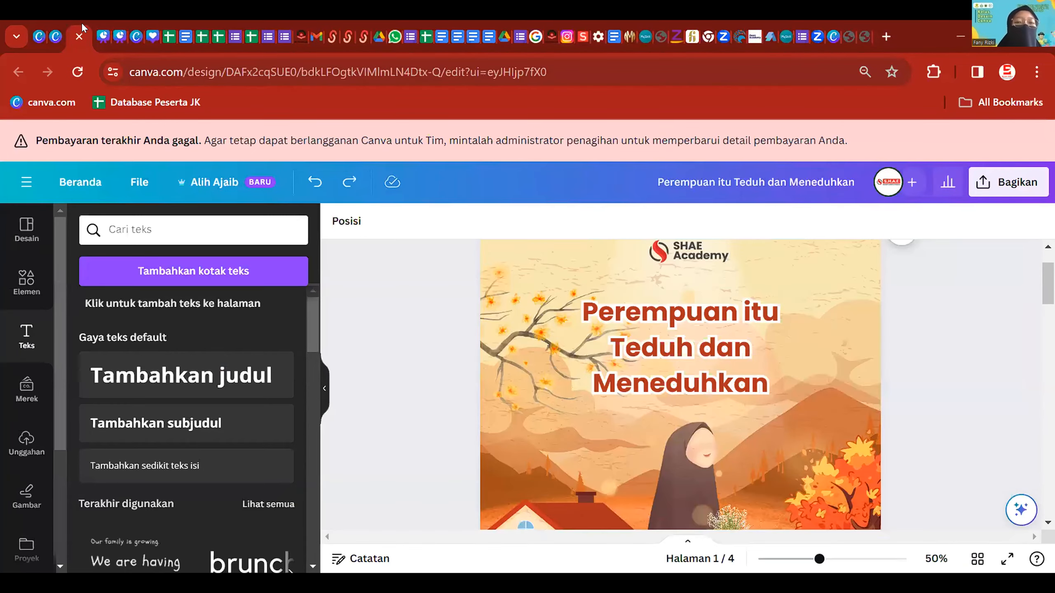
- Add a new blank fifth page after page 4 and browse all recently used elements
scroll(741, 387, down, 15)
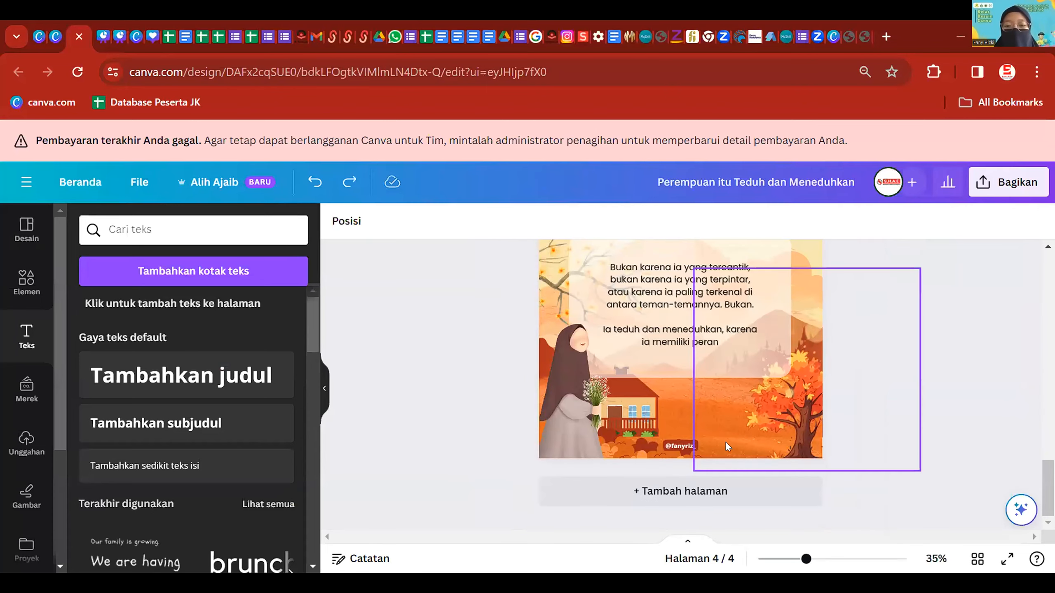
click(701, 492)
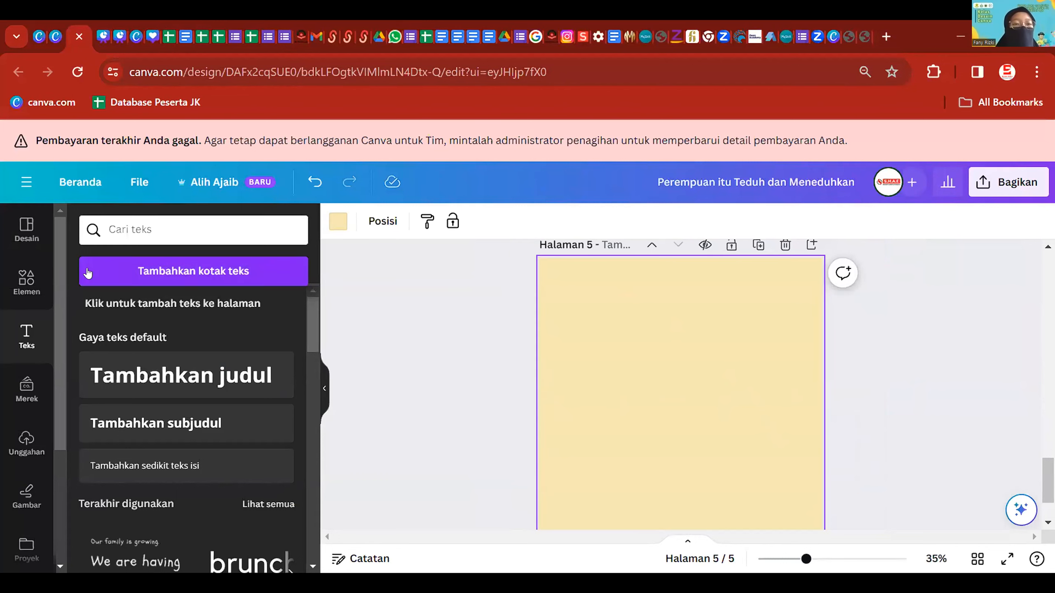
click(30, 280)
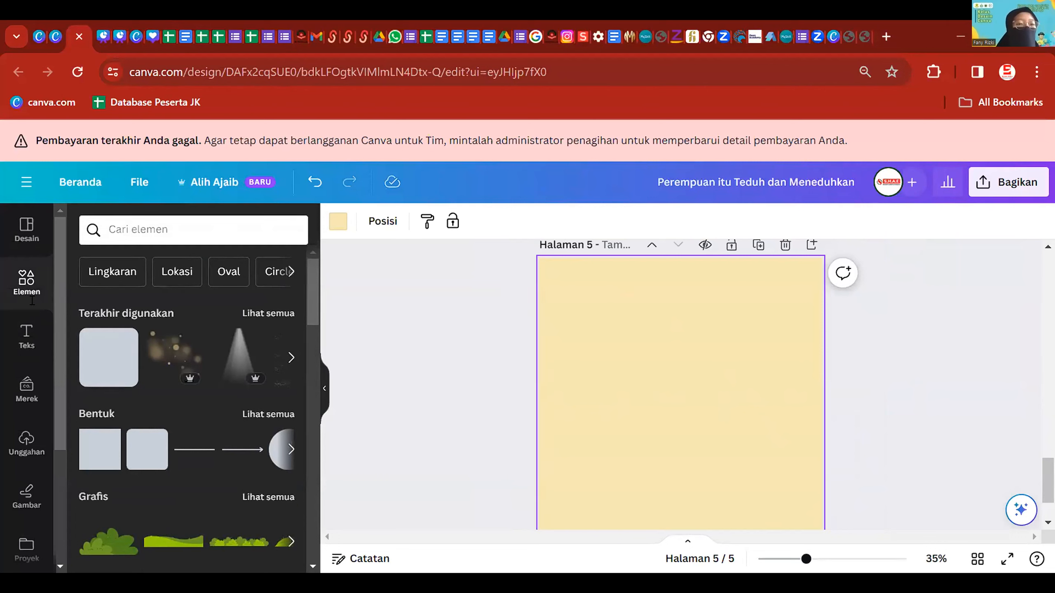
click(141, 220)
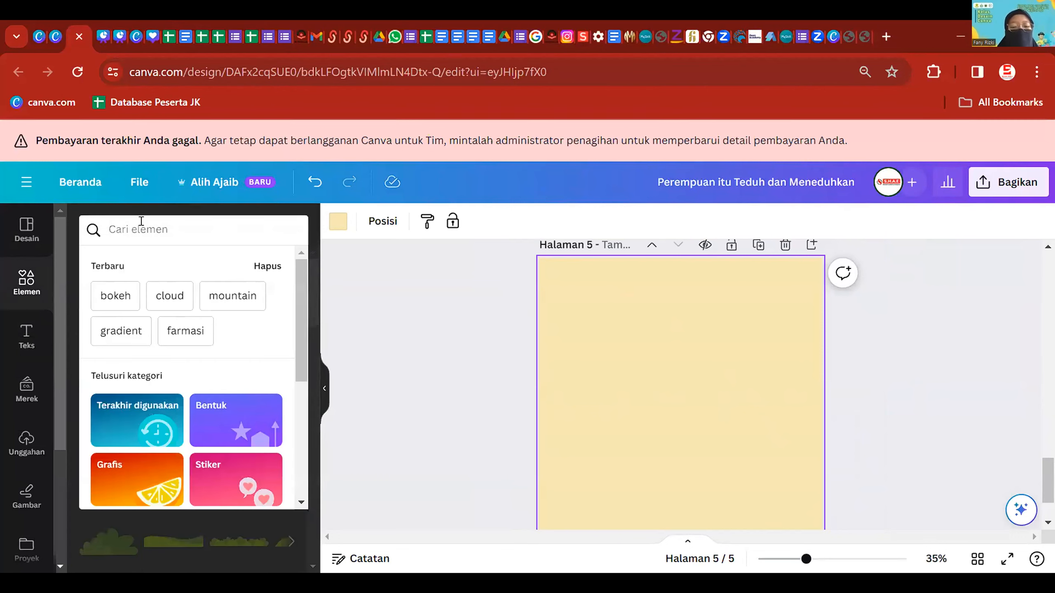
click(323, 299)
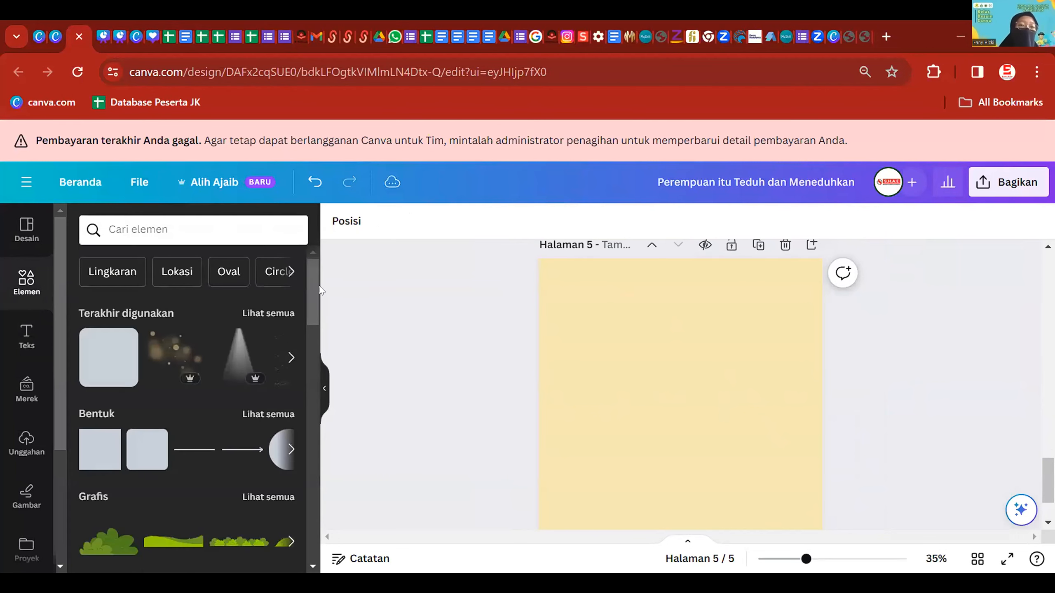
click(280, 312)
scroll(188, 455, down, 5)
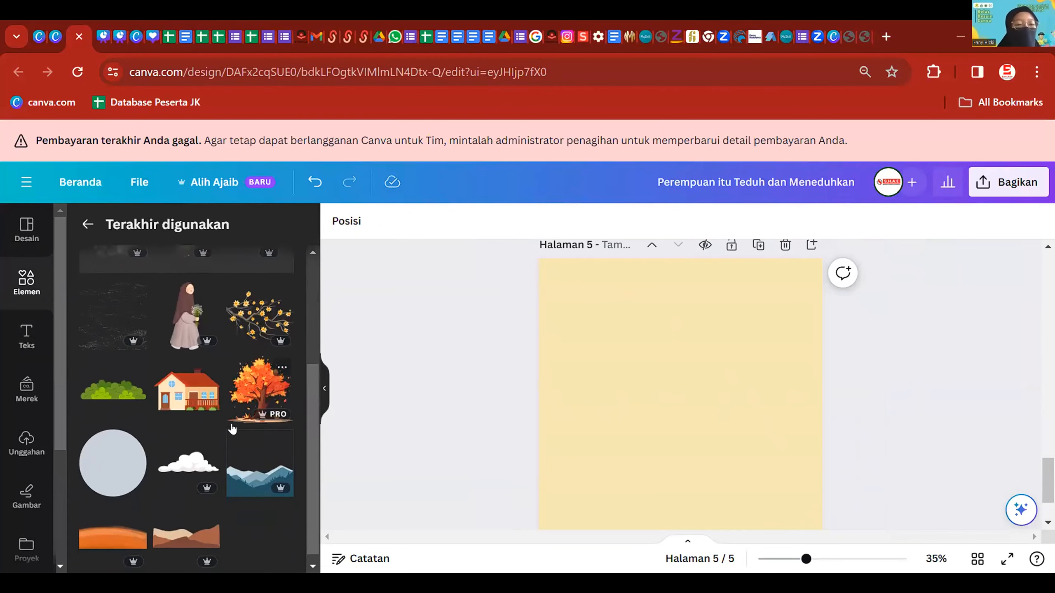
scroll(195, 455, down, 9)
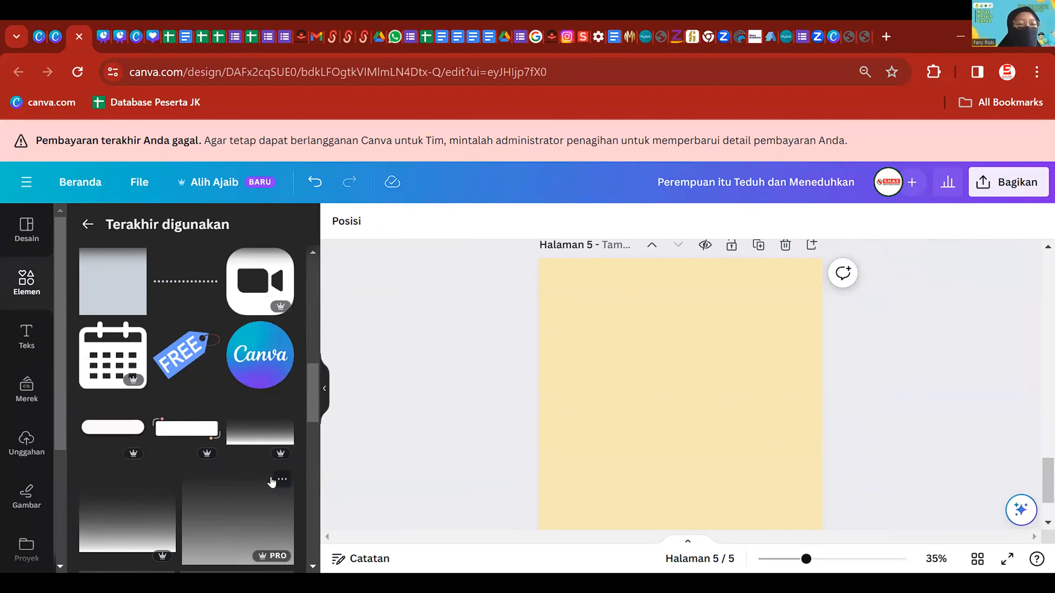
scroll(179, 349, down, 10)
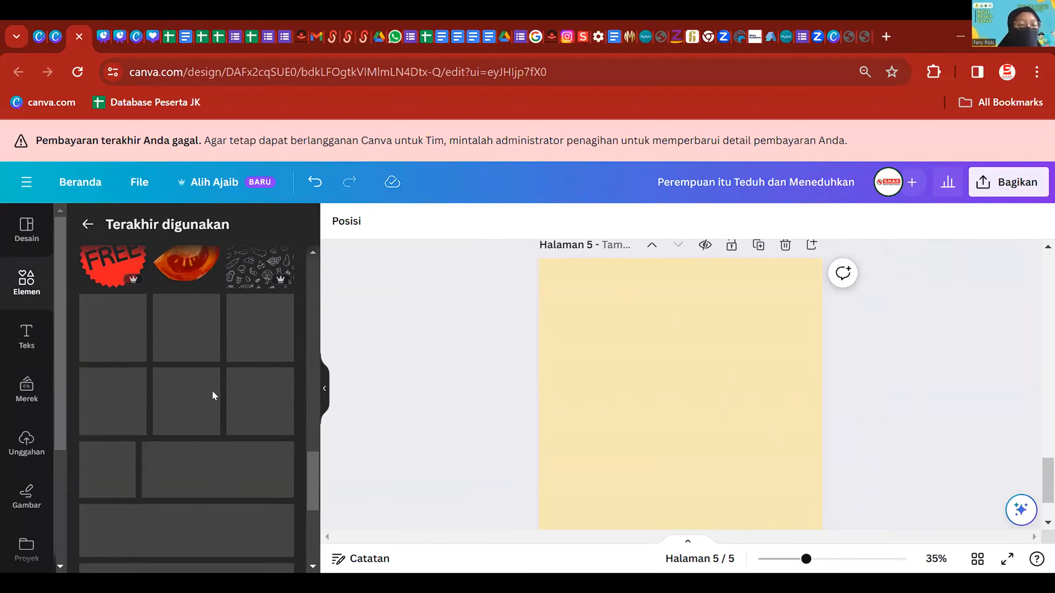
scroll(190, 325, down, 5)
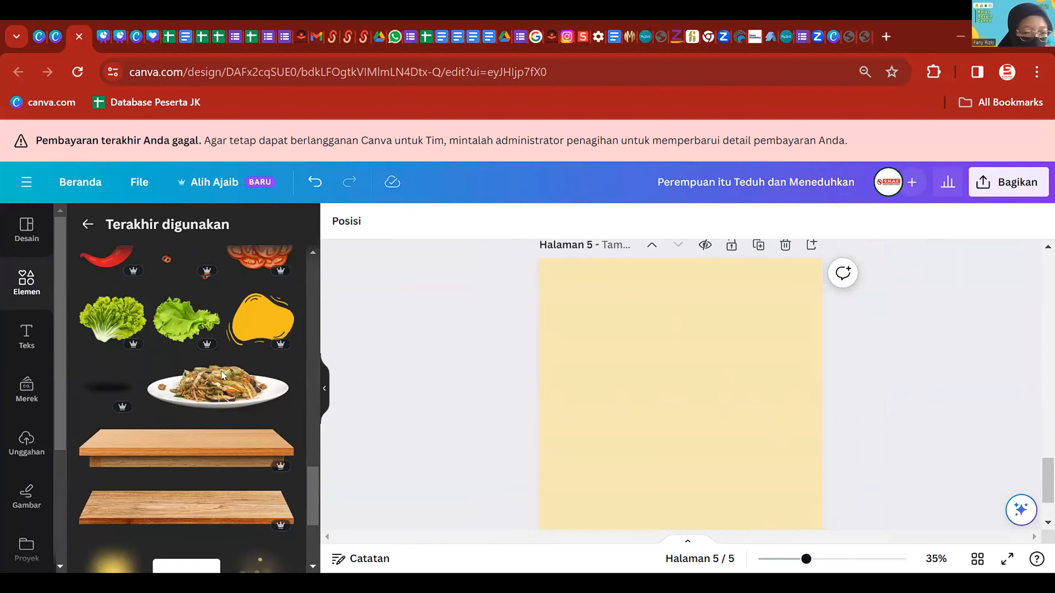
- Place the Yellow shadow blurr glow on page 5, enlarged and pushed past its top-left corner
click(133, 471)
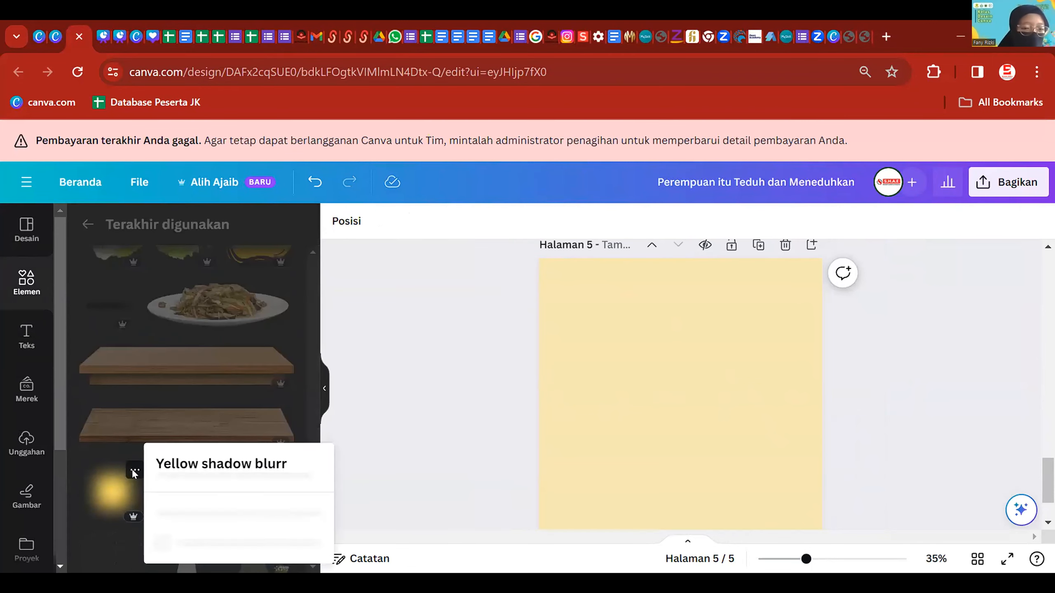
click(468, 376)
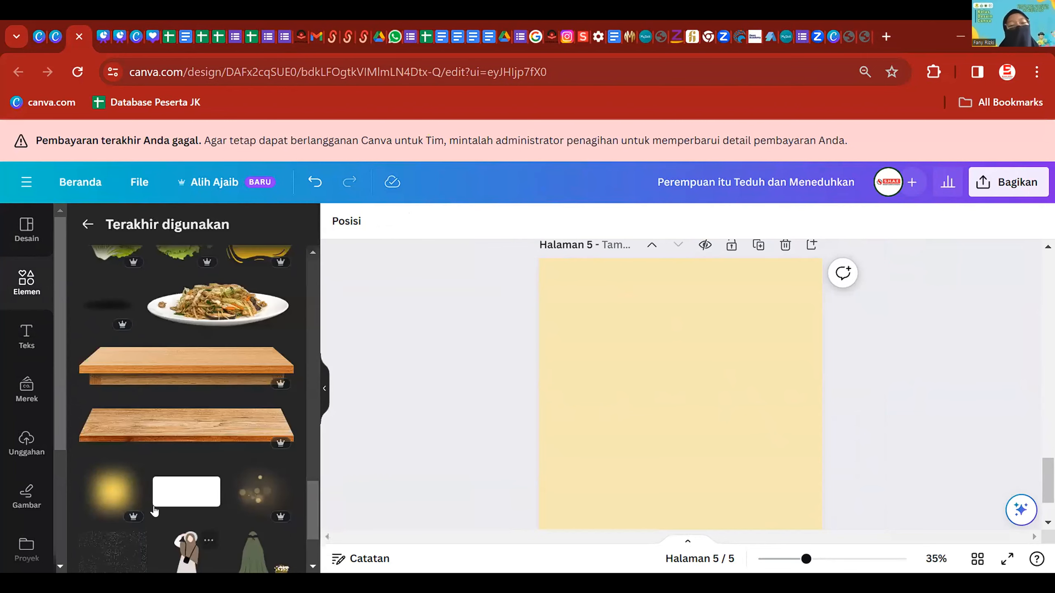
click(109, 492)
drag(641, 397, 572, 331)
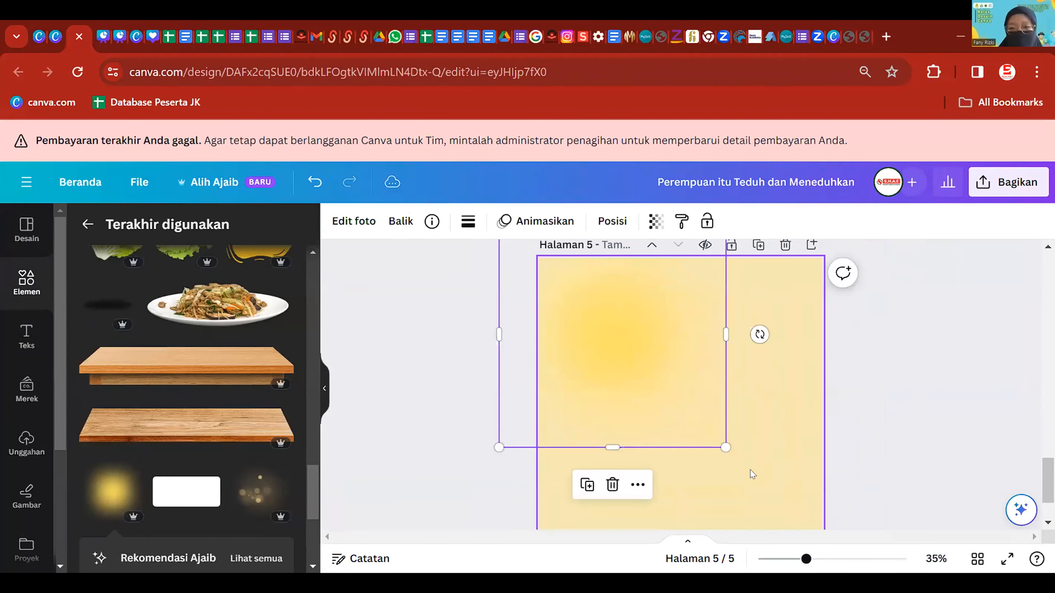
drag(723, 443, 788, 509)
drag(671, 364, 586, 334)
click(767, 393)
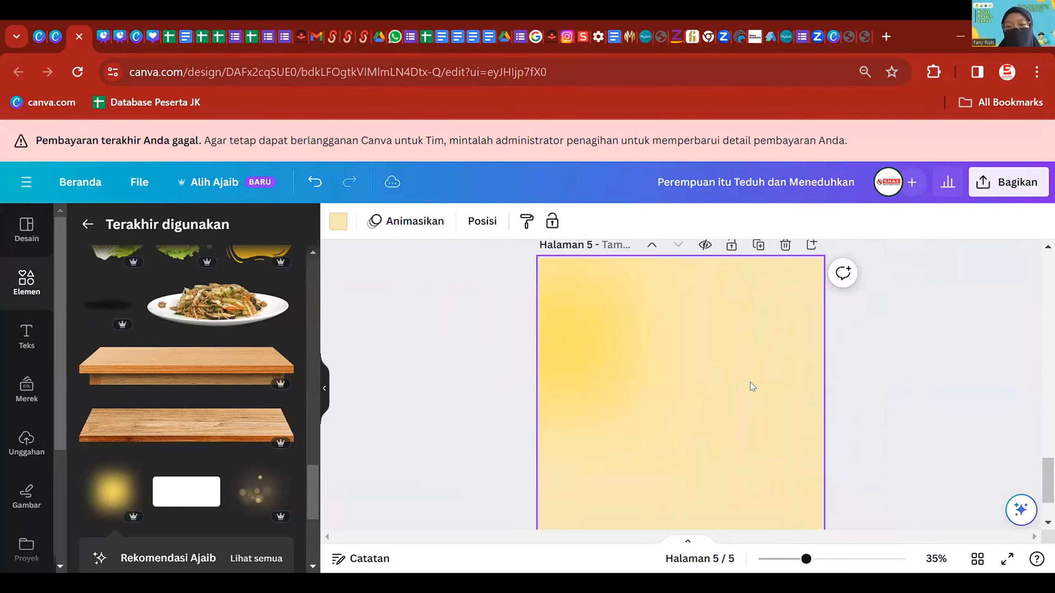
click(338, 221)
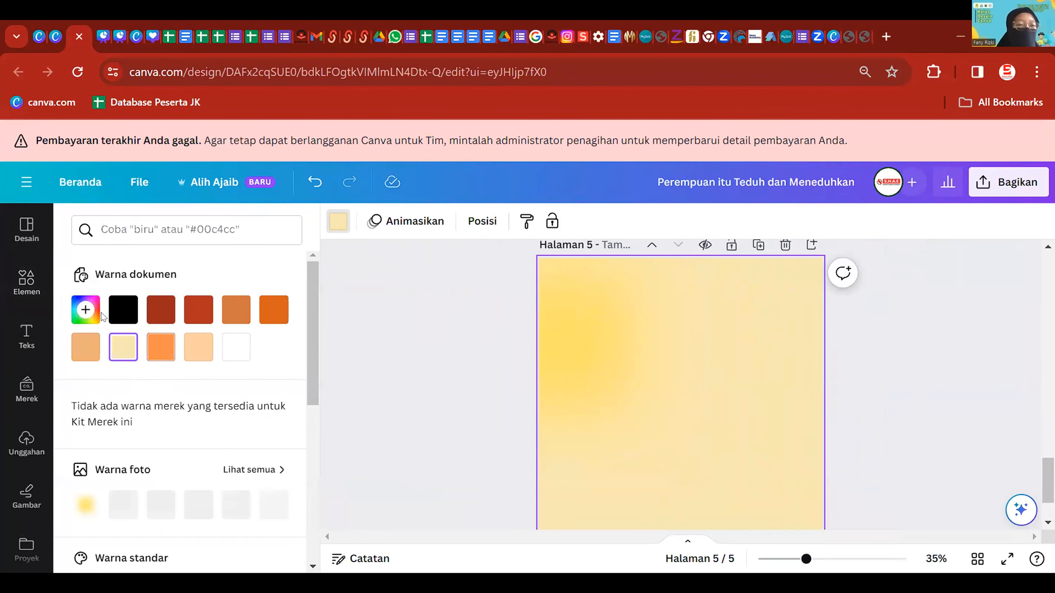
- Set page 5's background to the custom orange #FFB053
click(98, 311)
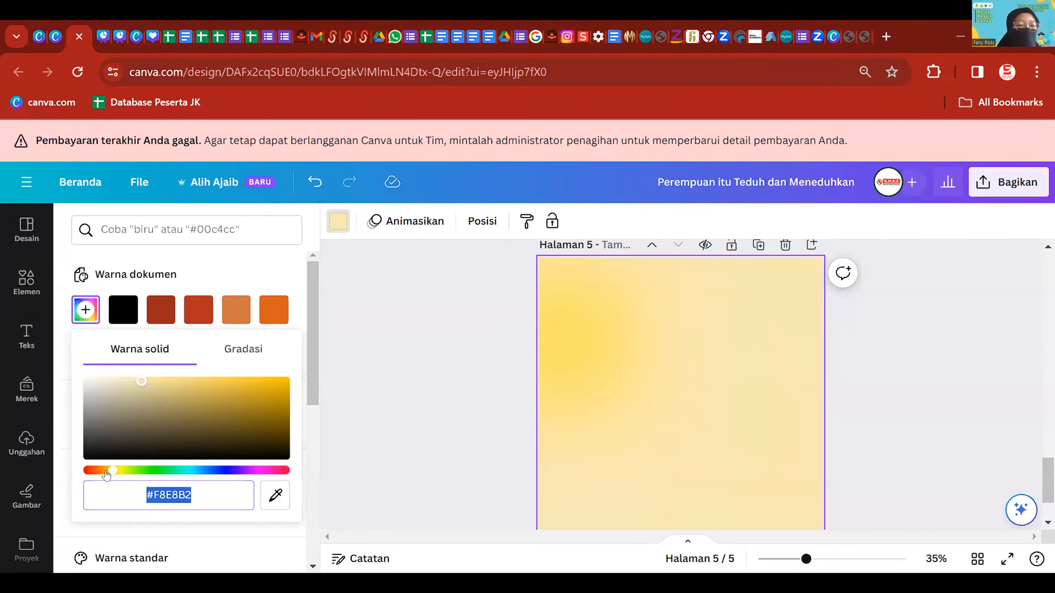
click(106, 471)
drag(140, 386, 203, 403)
drag(103, 475, 105, 474)
drag(199, 404, 224, 367)
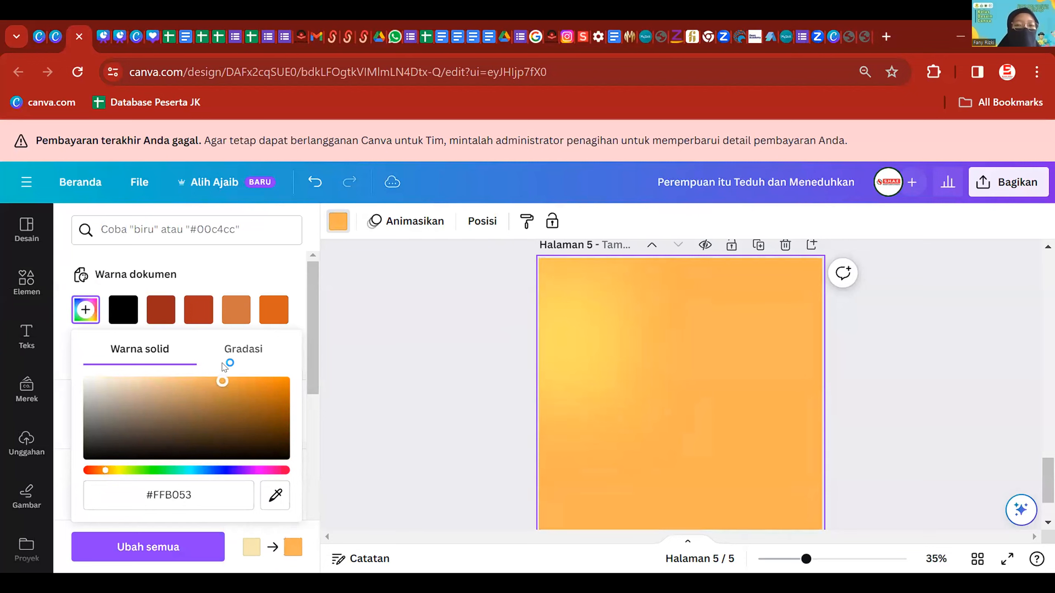
- Move the yellow glow to the page centre and enlarge it to cover the page
drag(617, 344, 694, 420)
scroll(707, 403, down, 1)
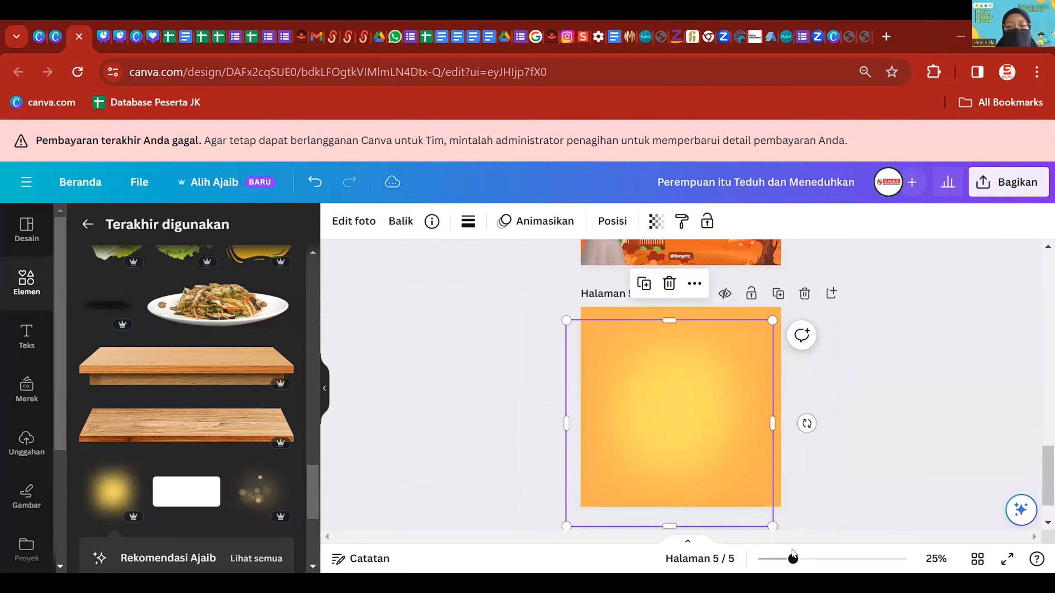
drag(772, 526, 827, 582)
mouse_move(707, 426)
mouse_down()
mouse_move(693, 425)
mouse_move(695, 408)
mouse_up()
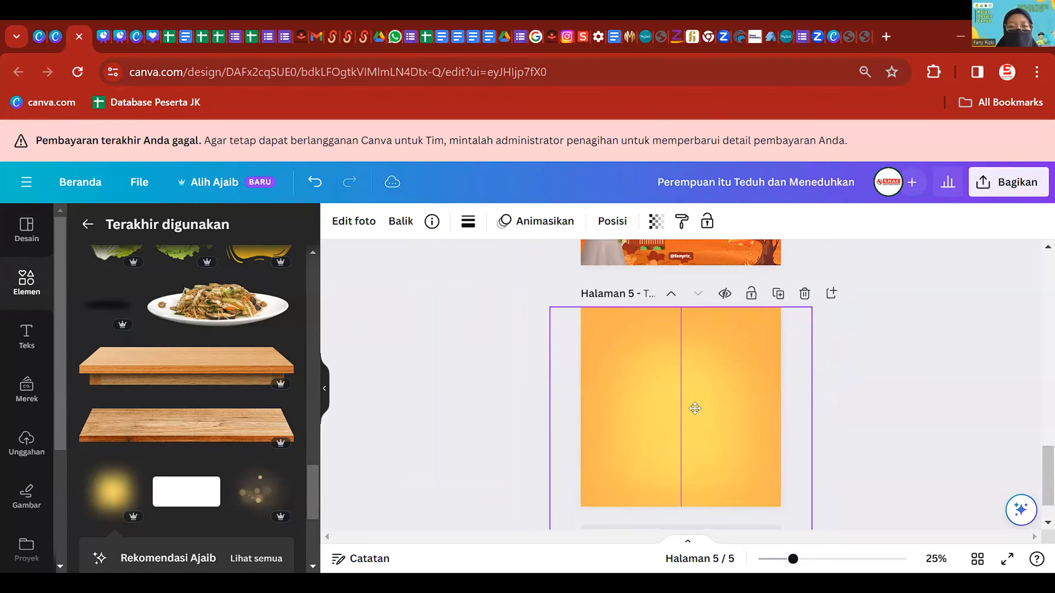
click(837, 458)
scroll(837, 460, up, 3)
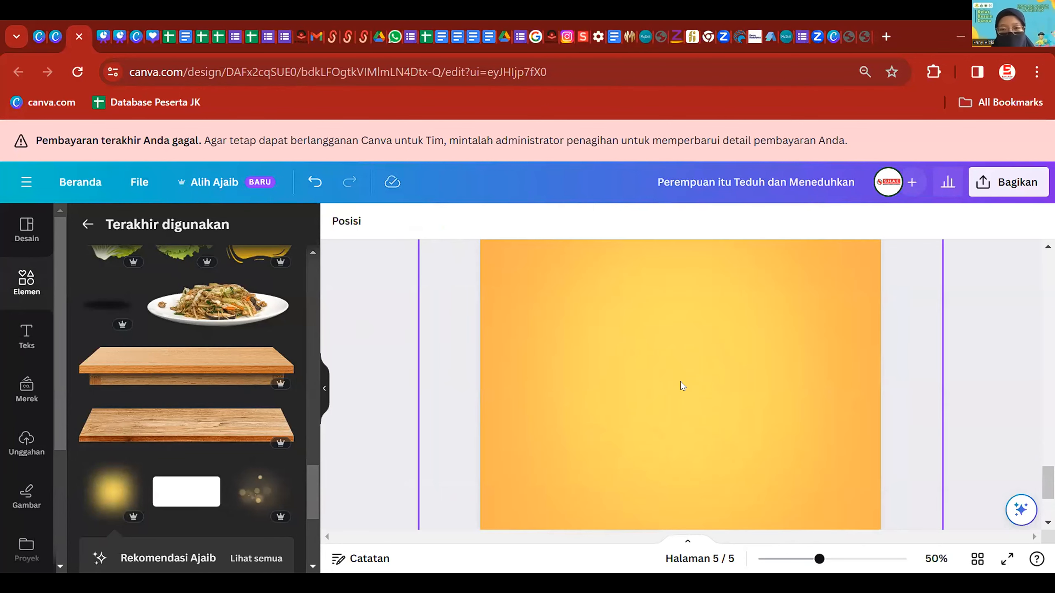
scroll(681, 384, down, 2)
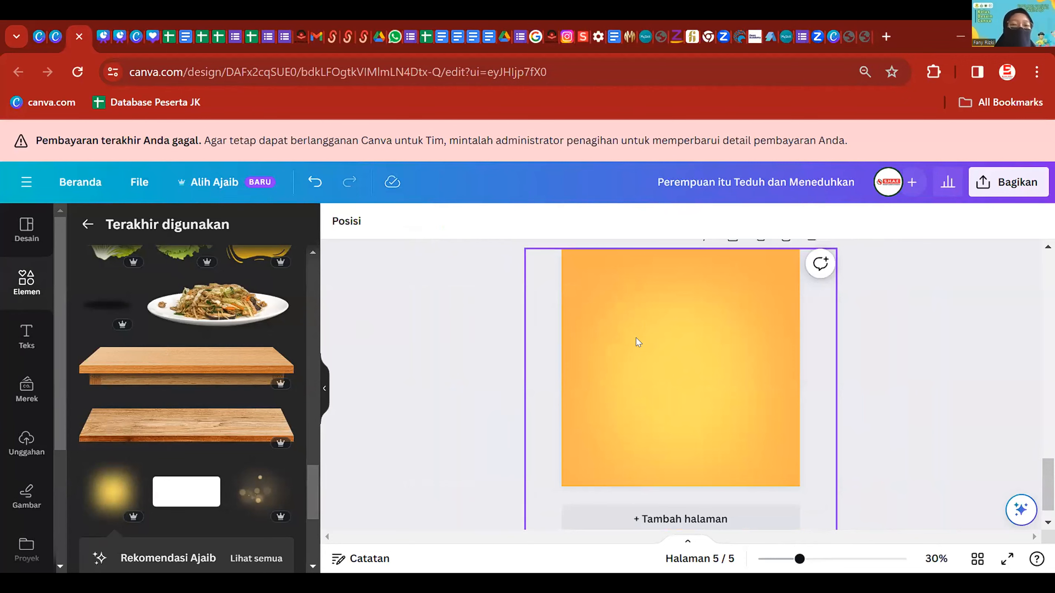
scroll(738, 332, down, 1)
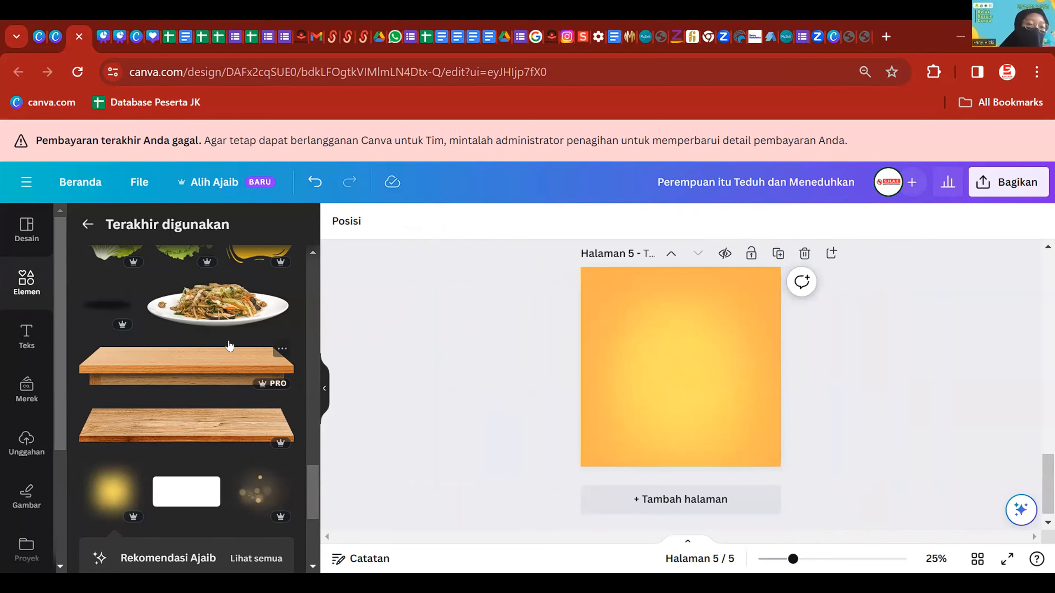
- Add the wooden board and stretch it across the bottom edge of page 5
click(233, 370)
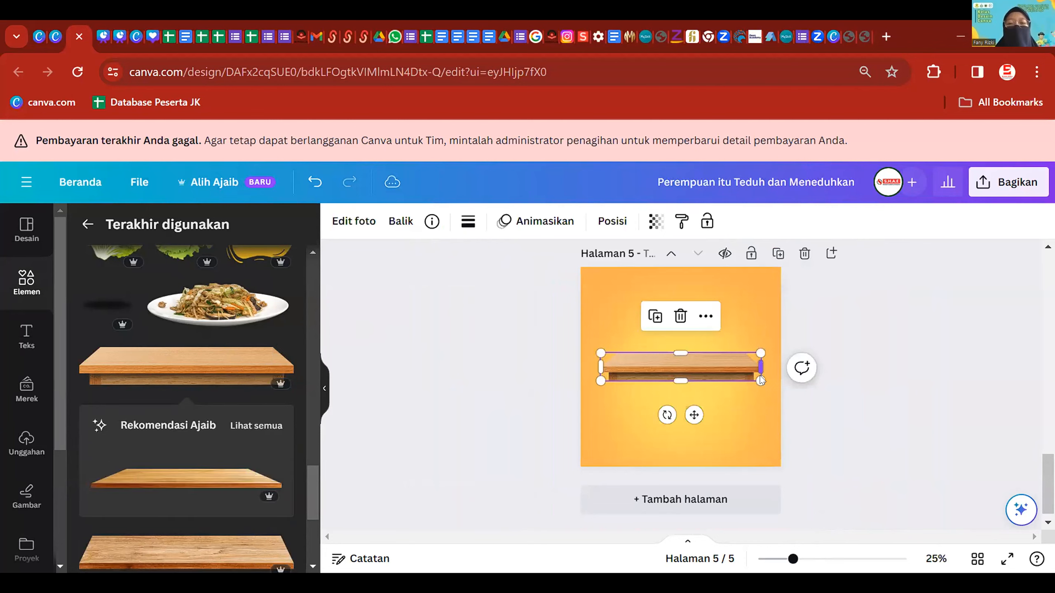
drag(760, 382, 867, 399)
drag(687, 382, 665, 449)
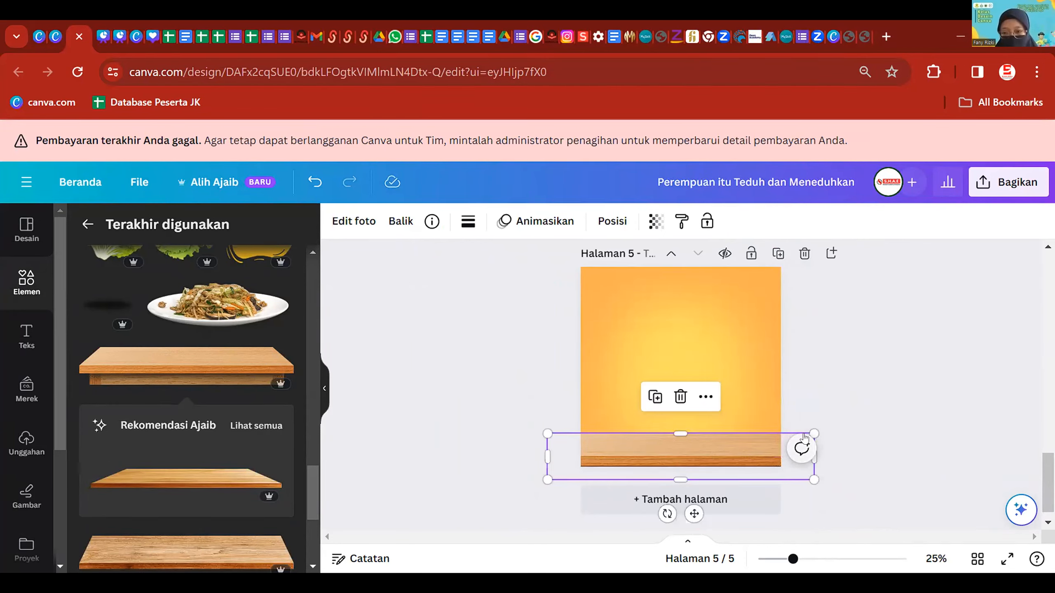
drag(813, 433, 900, 419)
drag(730, 442, 647, 440)
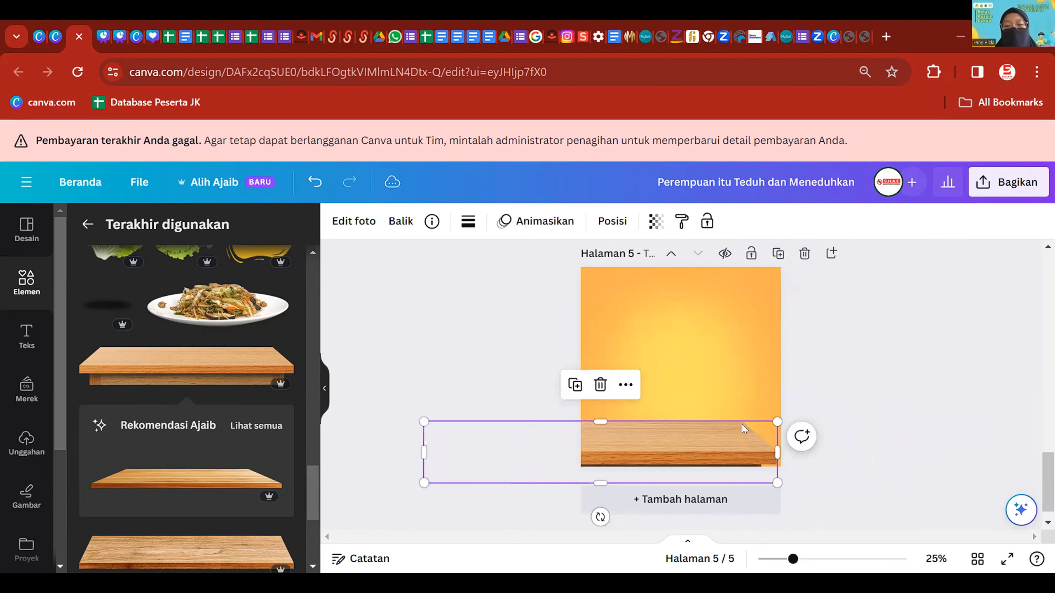
drag(731, 444, 793, 432)
- View the details of the Stir Fried Noodles Cutout element
click(793, 351)
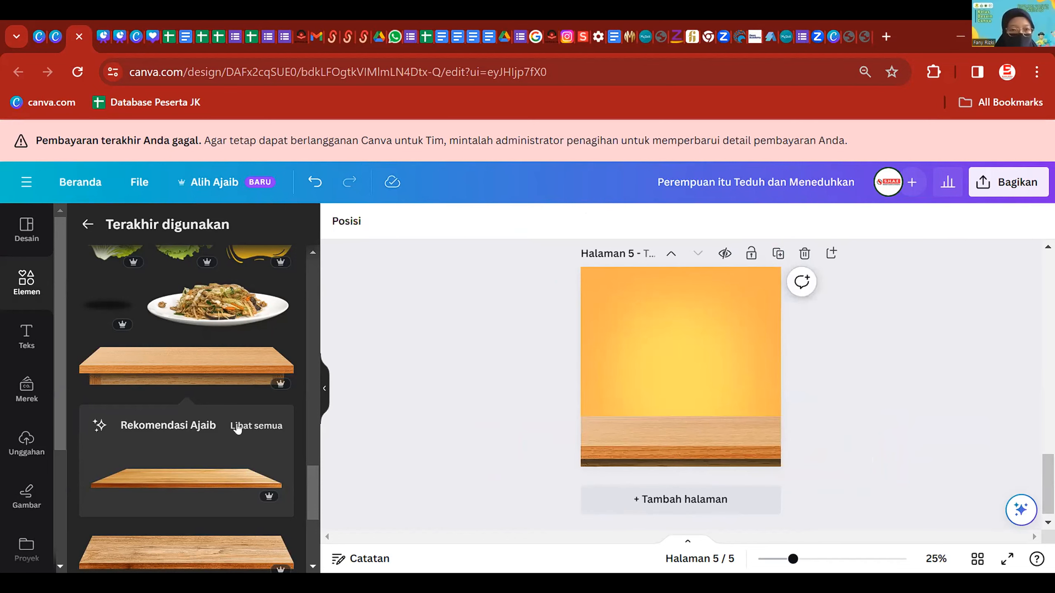
scroll(226, 424, up, 2)
click(281, 374)
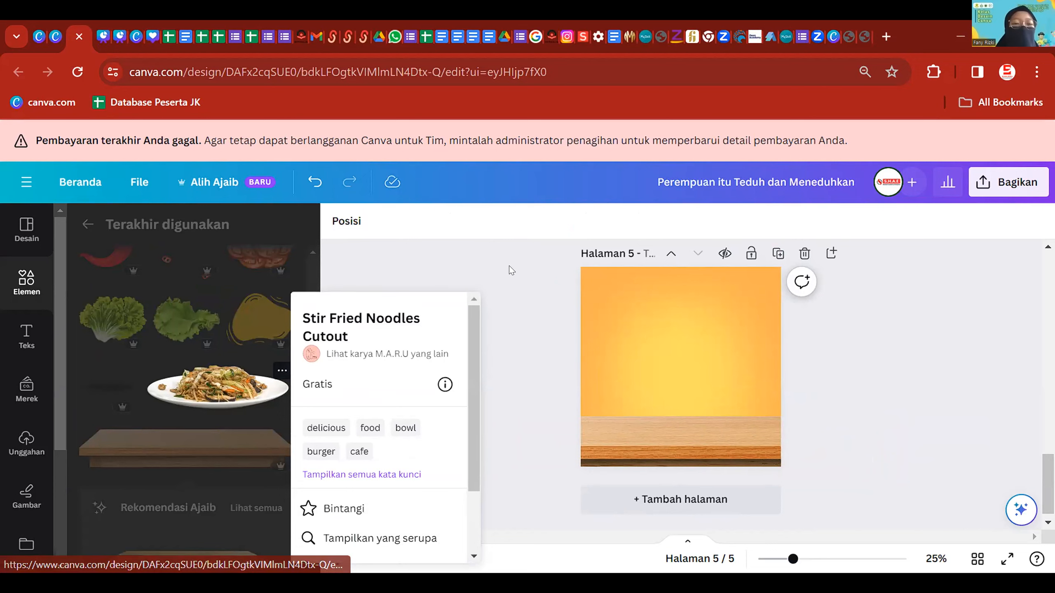
- Add the noodle plate, tilt it, shrink it slightly and set it on the tabletop
click(520, 277)
click(202, 404)
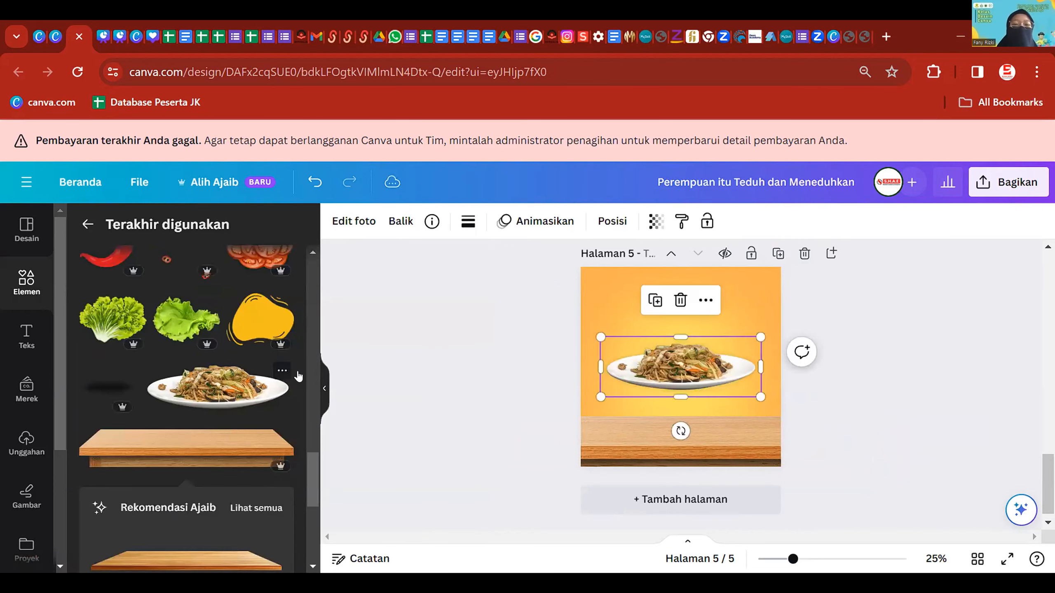
scroll(723, 379, up, 2)
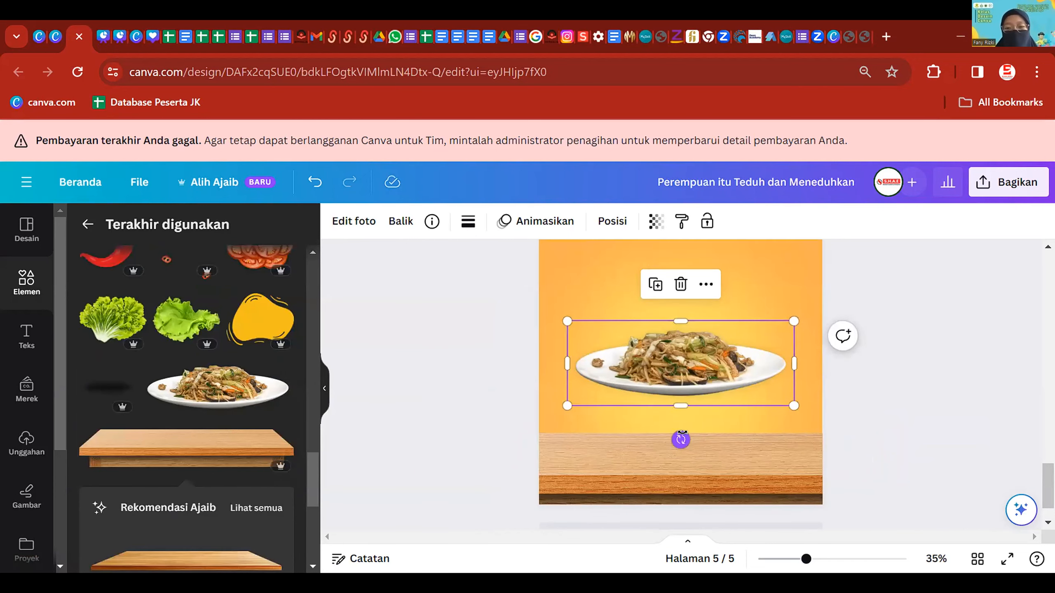
drag(677, 437, 700, 442)
scroll(705, 416, down, 1)
drag(714, 361, 711, 404)
drag(759, 355, 742, 367)
drag(687, 432, 696, 431)
click(867, 457)
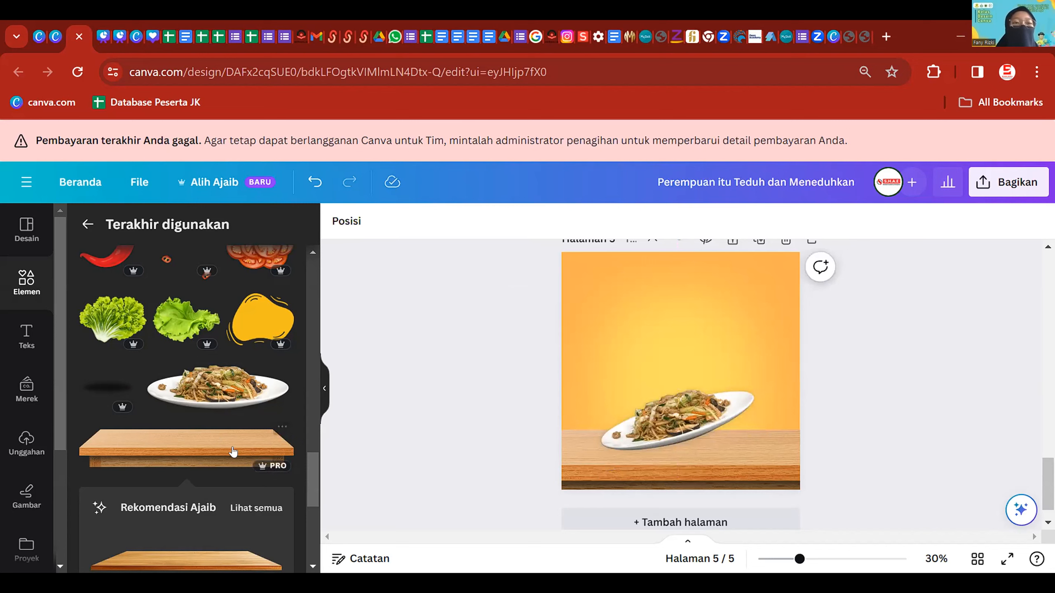
- Add a blurred shadow, size it under the plate and send it backward behind the plate
click(106, 387)
drag(690, 371, 705, 432)
drag(779, 466, 737, 442)
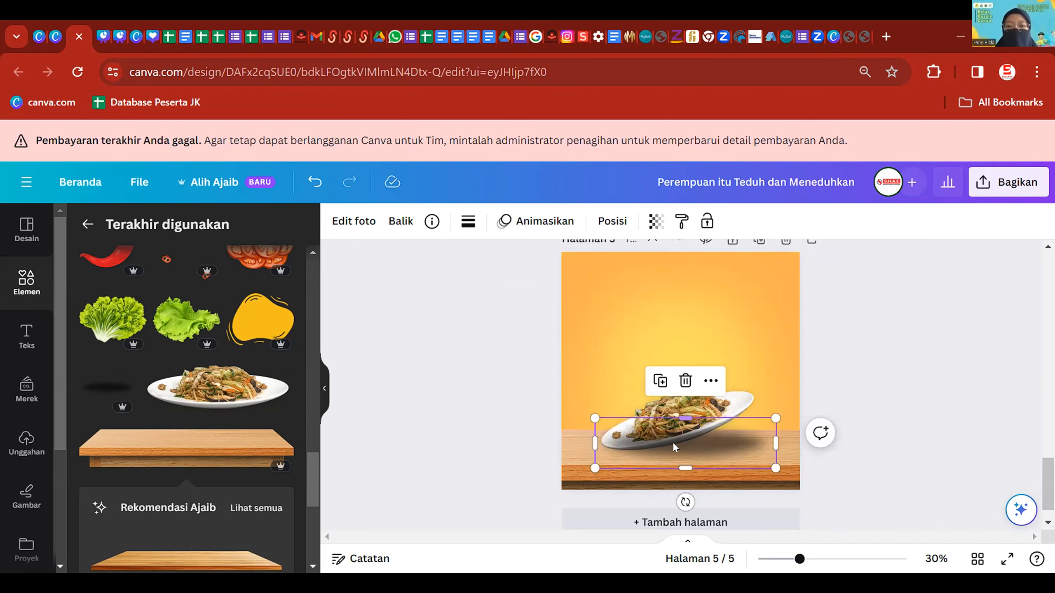
click(611, 221)
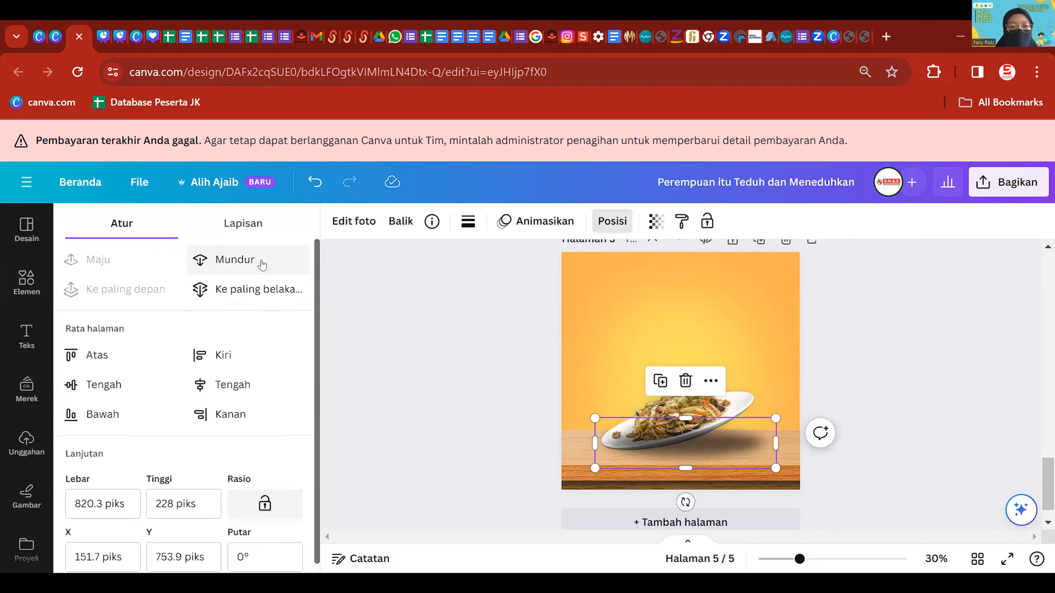
click(262, 262)
click(470, 385)
drag(736, 445, 730, 439)
click(855, 450)
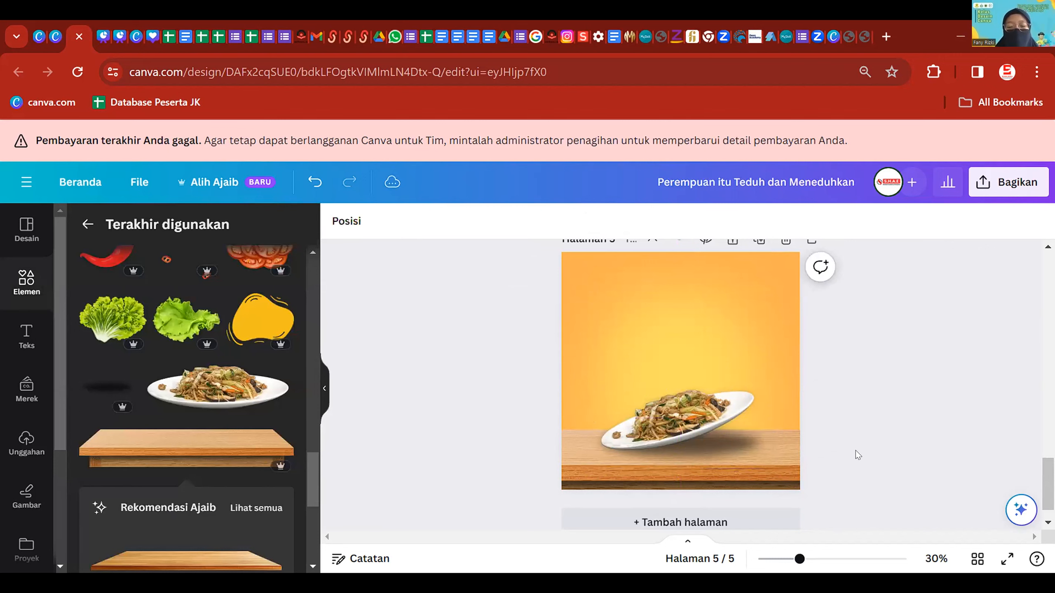
scroll(854, 450, down, 3)
scroll(822, 430, up, 3)
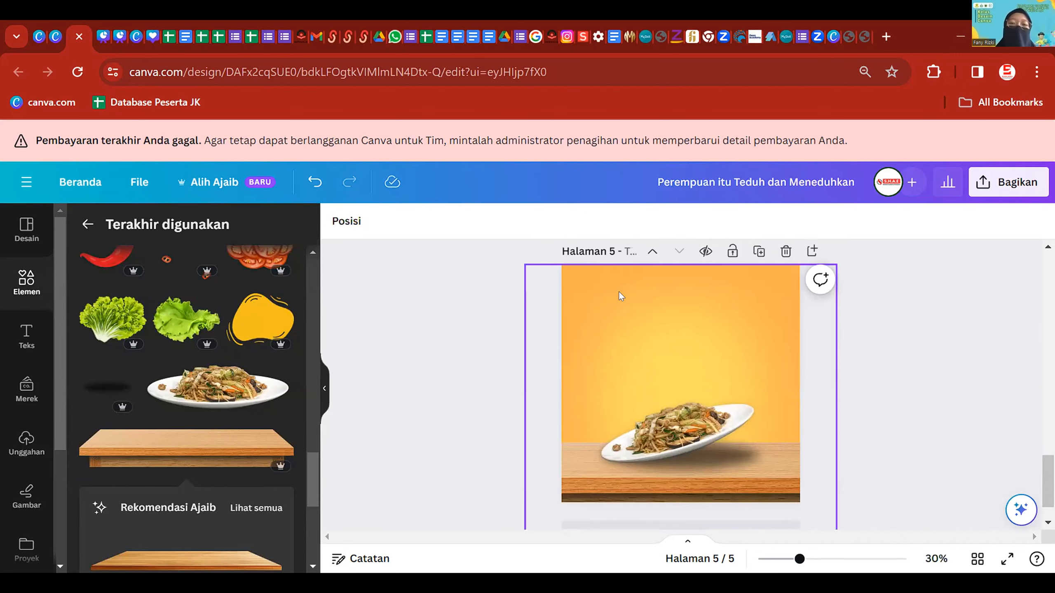
scroll(740, 368, up, 10)
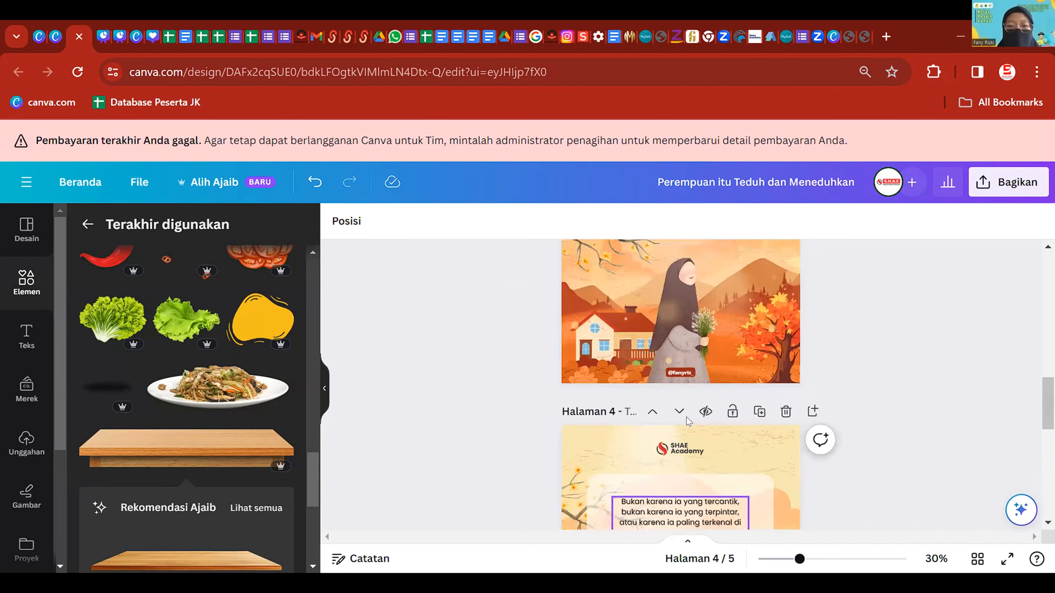
- Copy page 3's 'Perempuan itu Teduh dan Meneduhkan' title onto page 5 and start editing its text
click(749, 344)
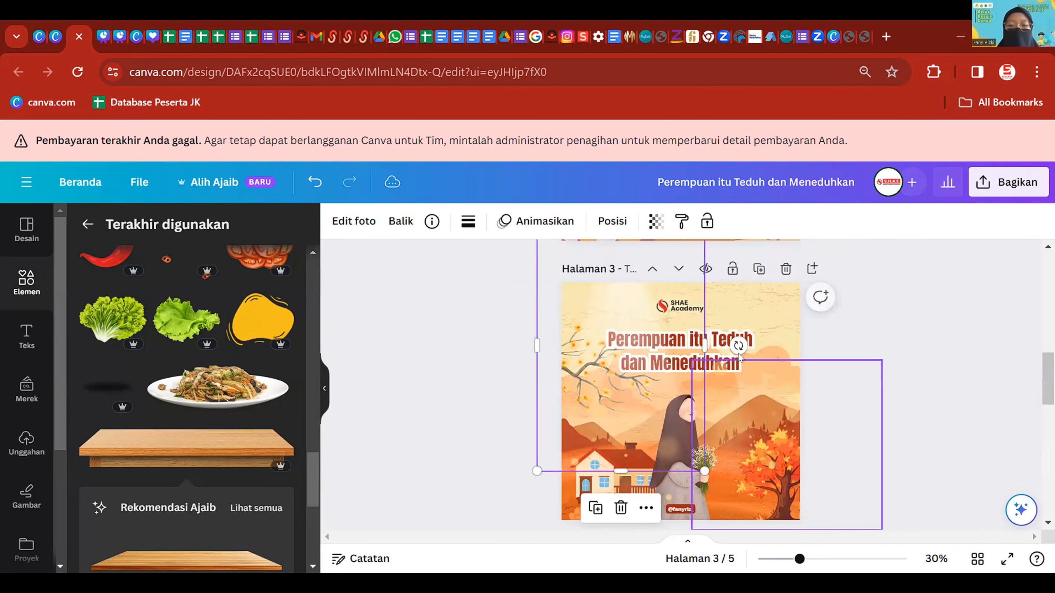
click(723, 343)
scroll(723, 343, down, 10)
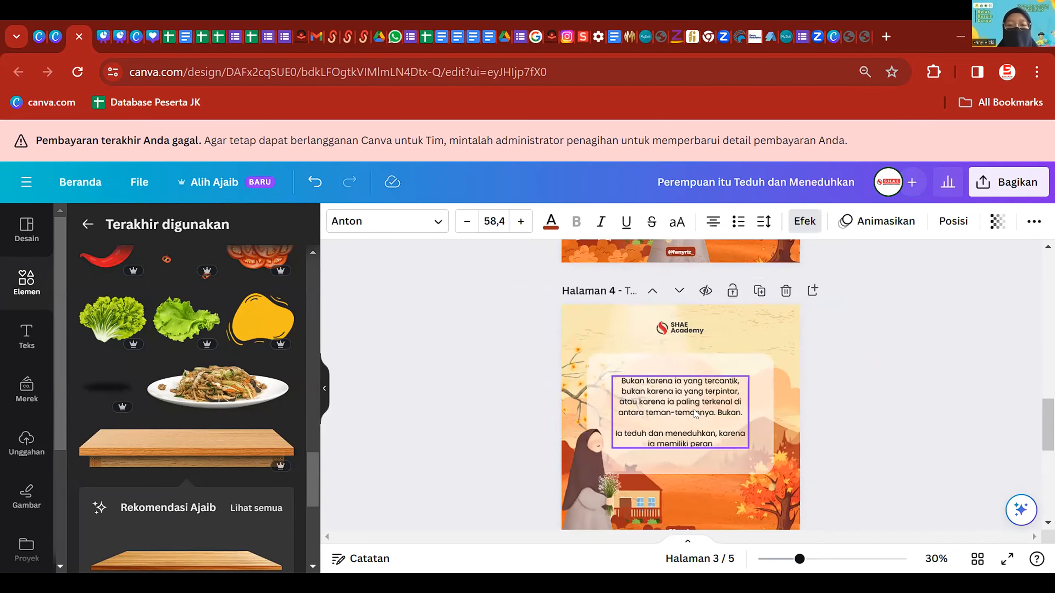
key(ctrl+v)
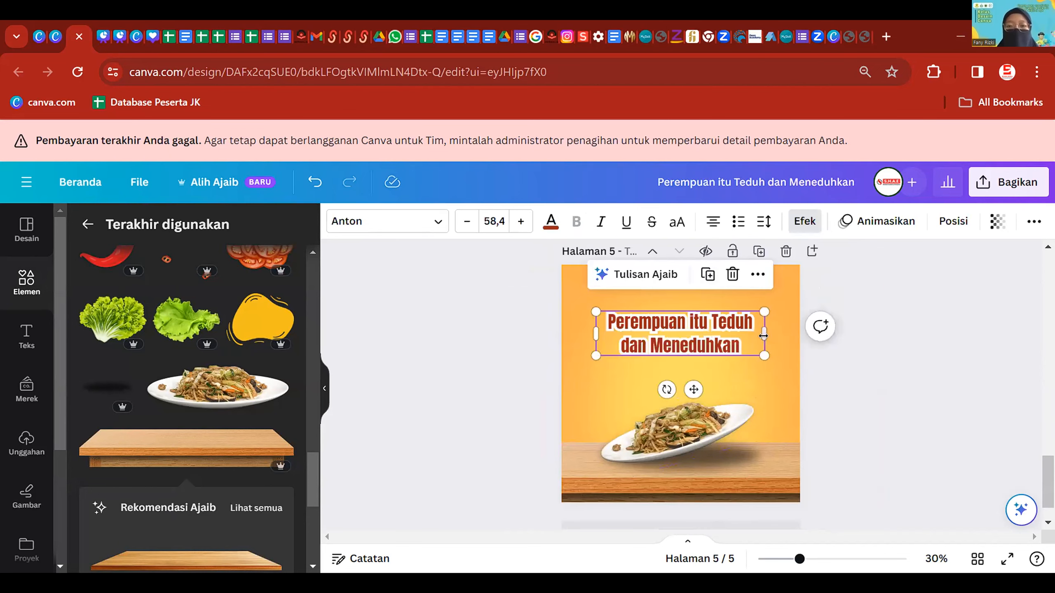
click(812, 422)
click(740, 343)
click(740, 343)
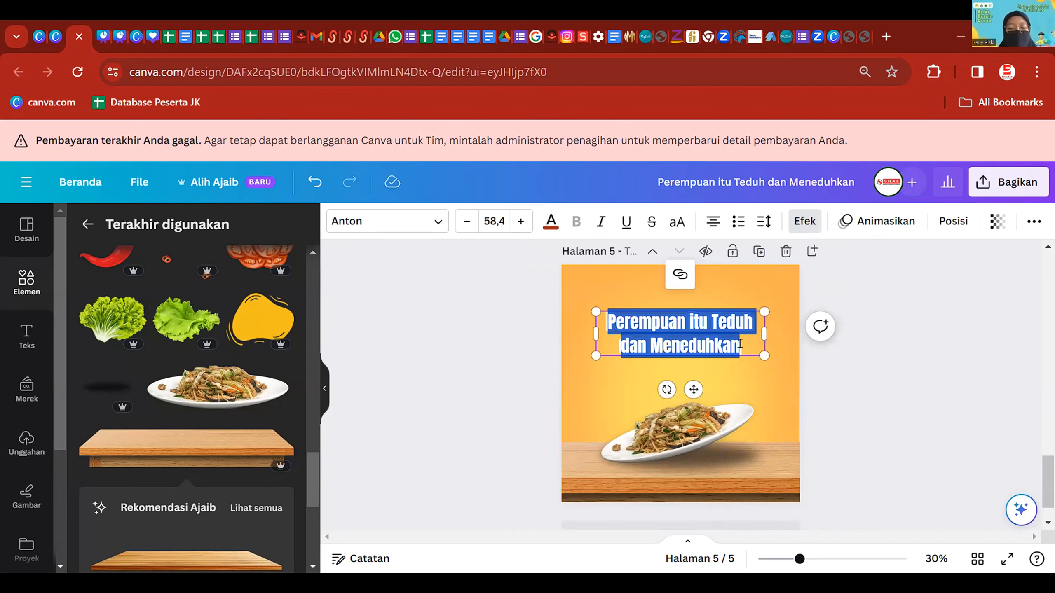
- Replace the pasted title text with 'BAKMI DJAWA'
text(BAKMI)
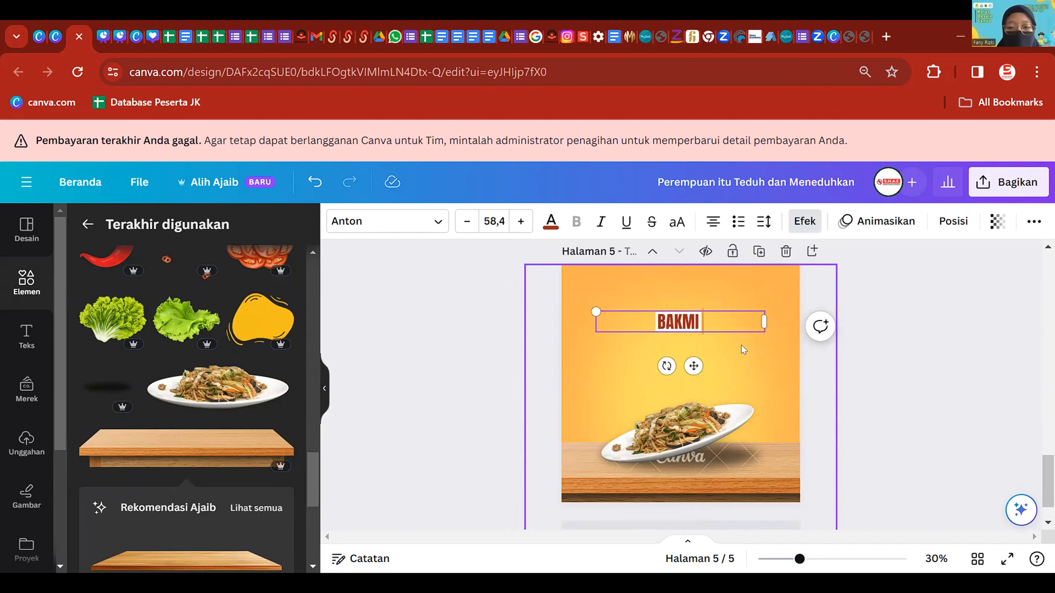
click(722, 458)
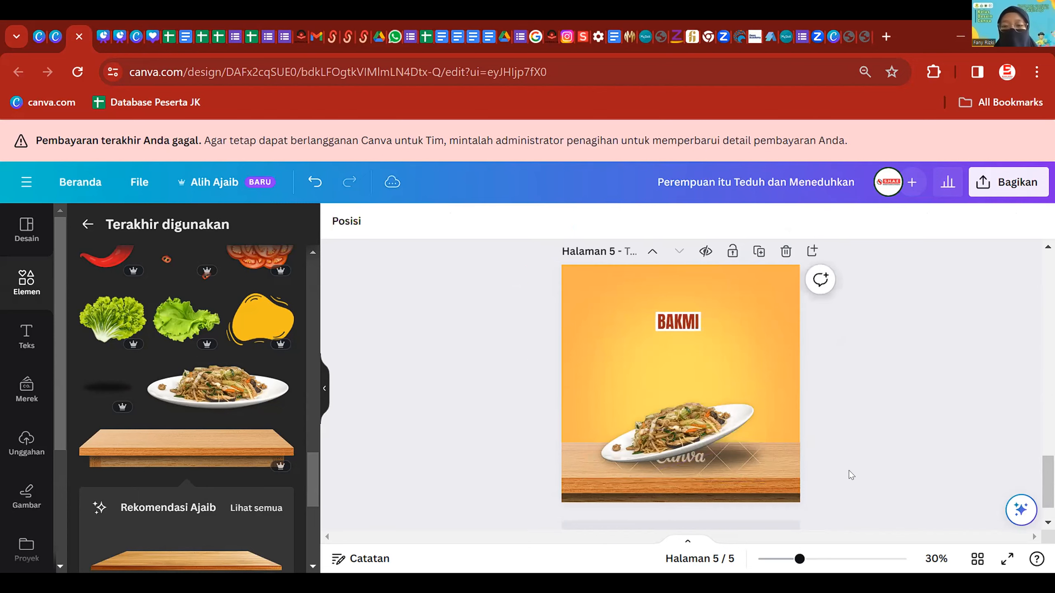
scroll(755, 478, up, 2)
scroll(760, 441, down, 2)
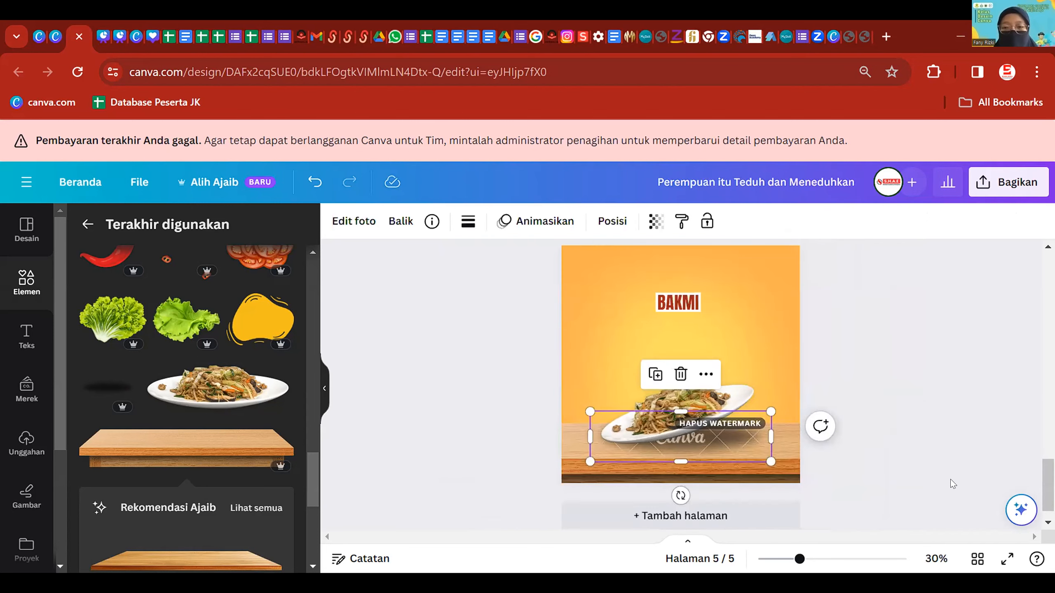
click(928, 463)
scroll(707, 304, up, 1)
scroll(708, 305, up, 1)
click(711, 307)
click(711, 306)
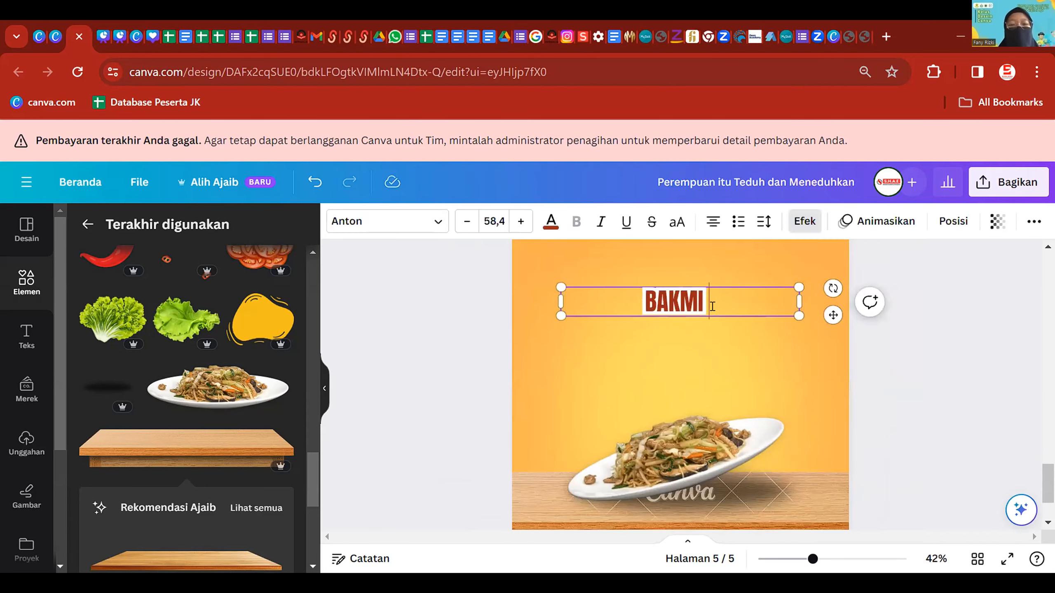
text(F)
key(BackSpace)
text(DJAWA)
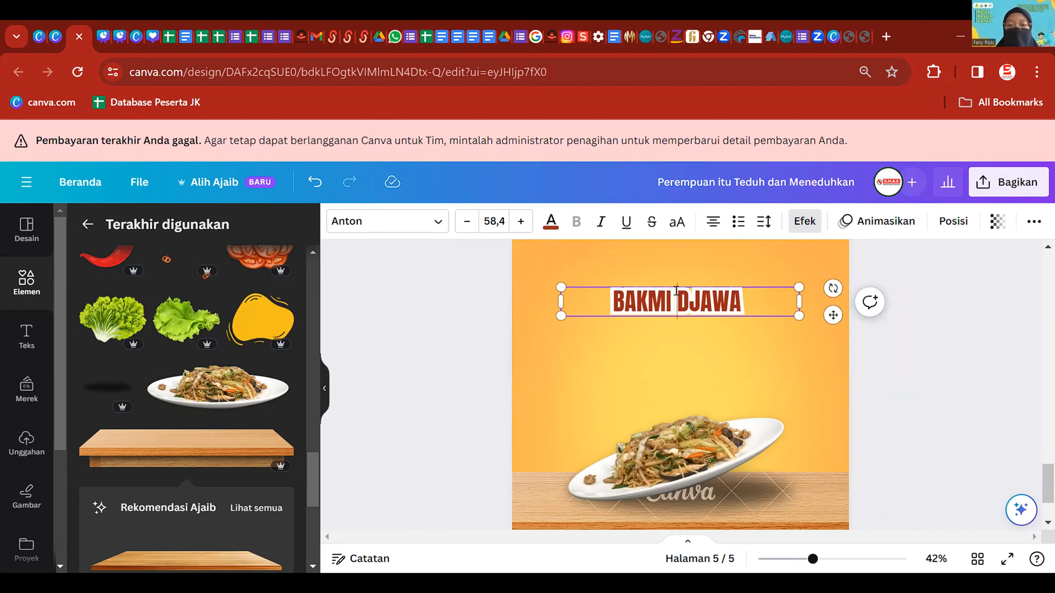
drag(676, 291, 736, 295)
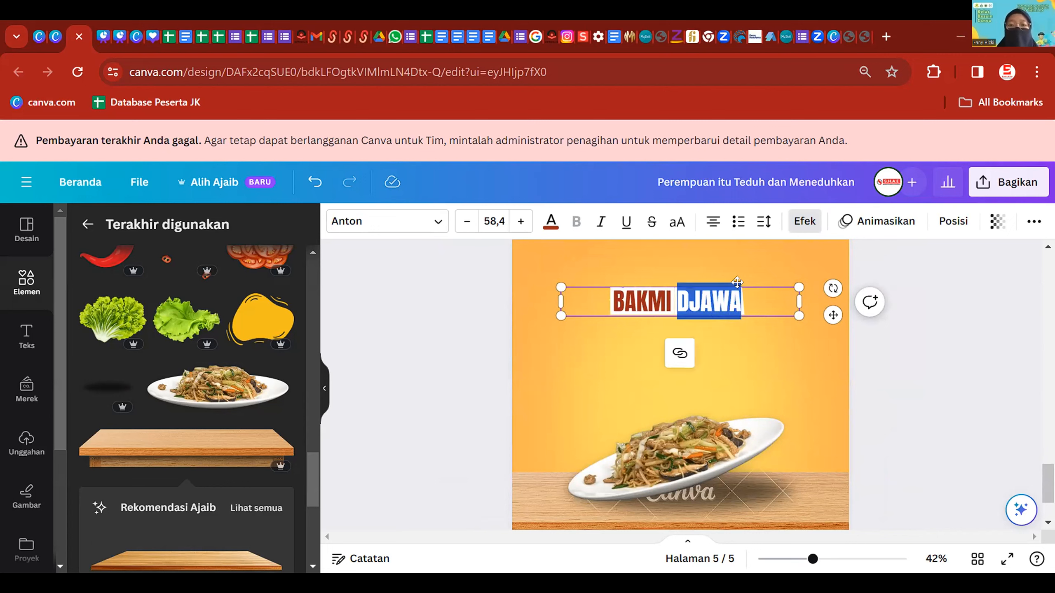
click(745, 306)
- Drop the attempted 'khas' second line, undoing a stray plate move and deleting the empty line
key(Return)
text(khas)
key(BackSpace)
key(BackSpace)
key(BackSpace)
key(BackSpace)
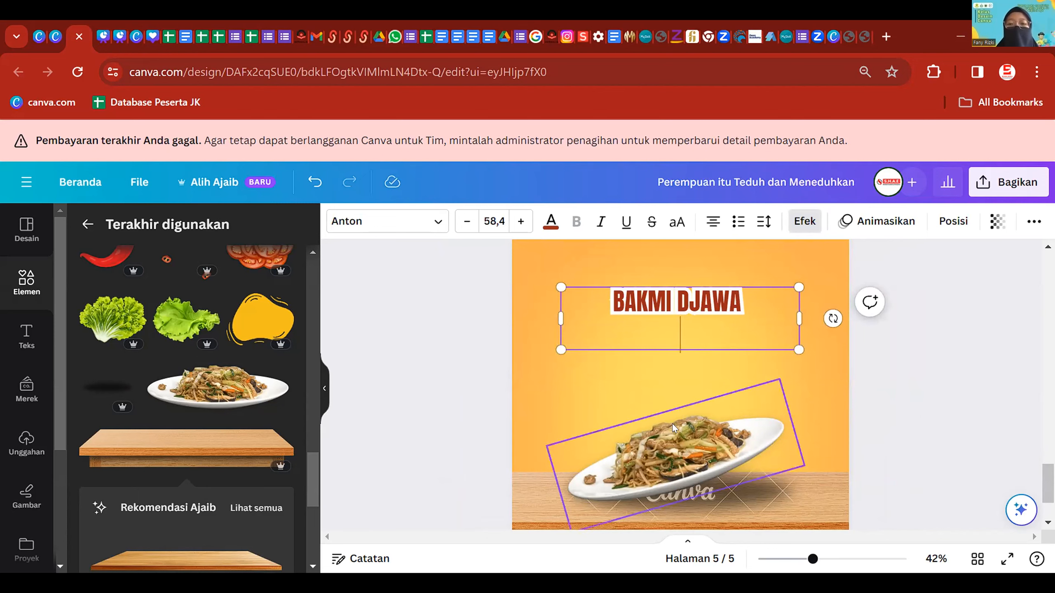
click(669, 420)
click(706, 317)
key(ctrl+z)
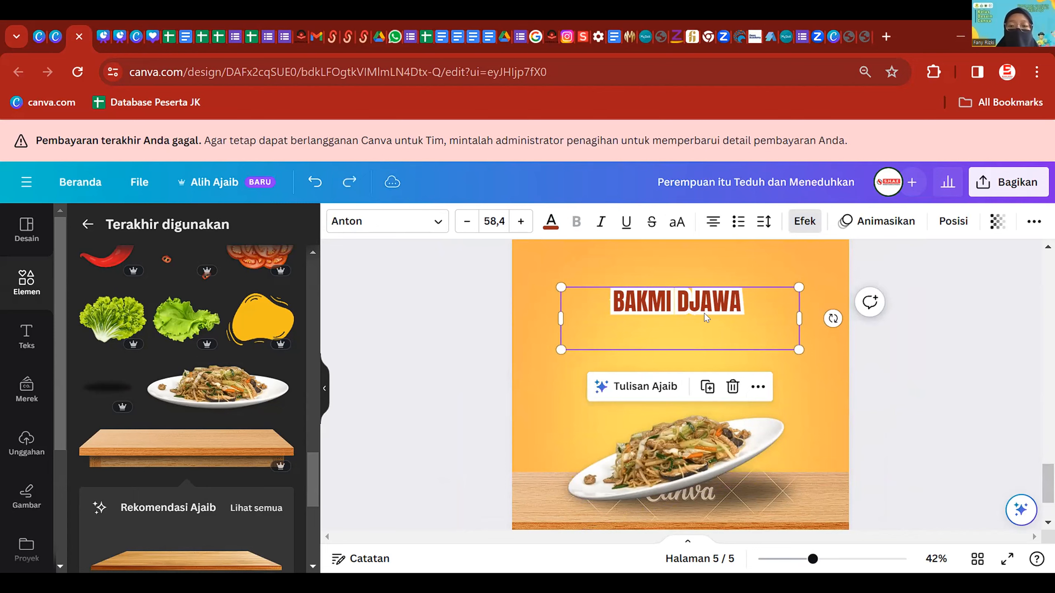
click(700, 309)
key(BackSpace)
click(739, 319)
- Duplicate the title box, change the copy to 'KHAS BOGOR', and place it beneath 'BAKMI DJAWA'
click(717, 310)
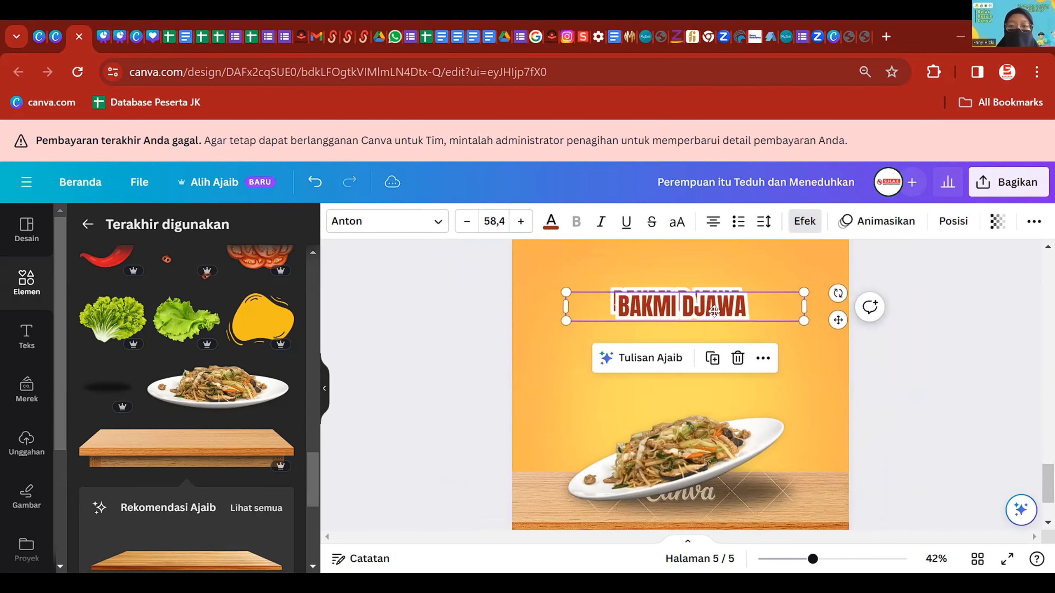
key(ctrl+d)
key(Return)
text(KHAS BPO)
key(BackSpace)
key(BackSpace)
text(OGOR)
click(812, 385)
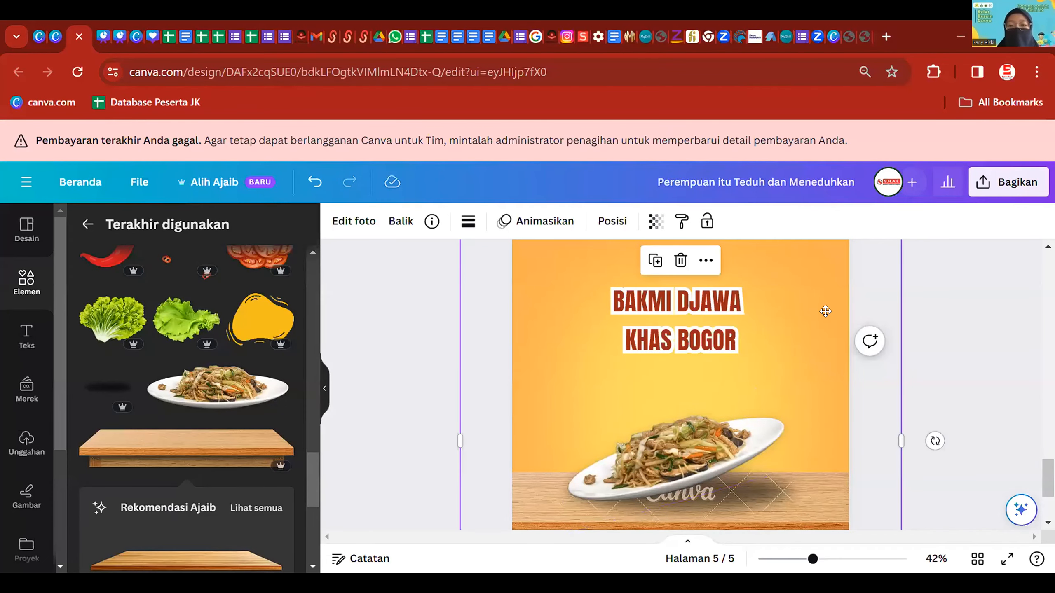
click(795, 313)
click(721, 323)
drag(722, 322, 716, 311)
shift+click(721, 302)
click(584, 322)
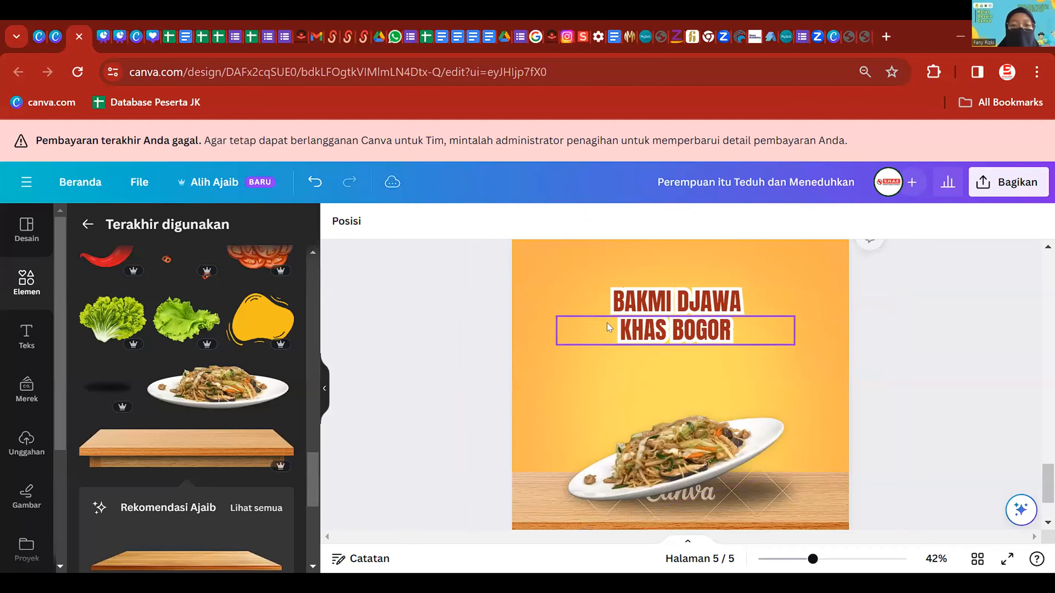
- Recolour the KHAS BOGOR line to a golden yellow with a custom colour
click(551, 221)
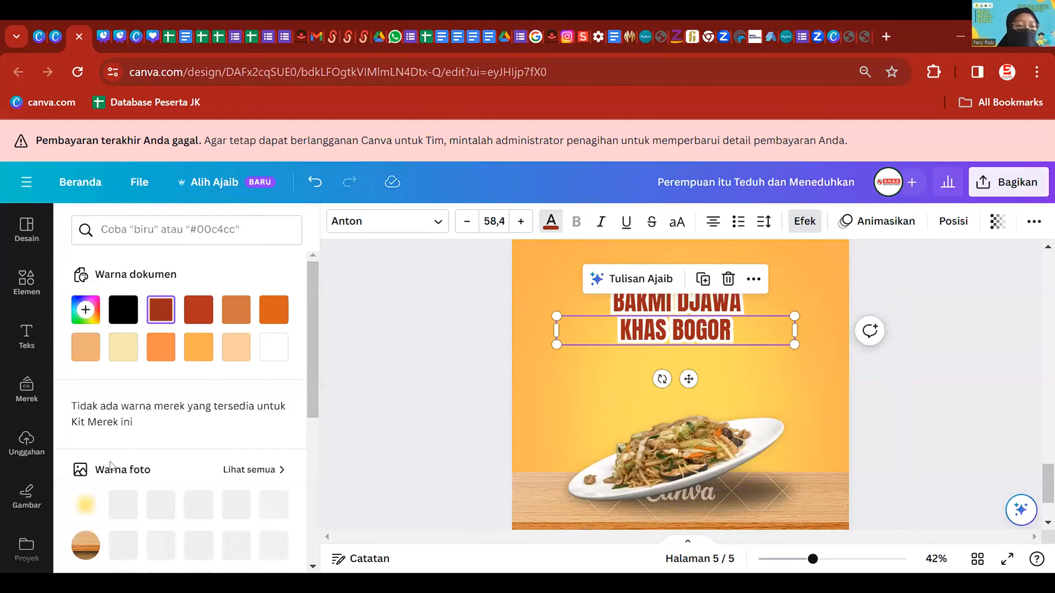
click(90, 311)
click(123, 435)
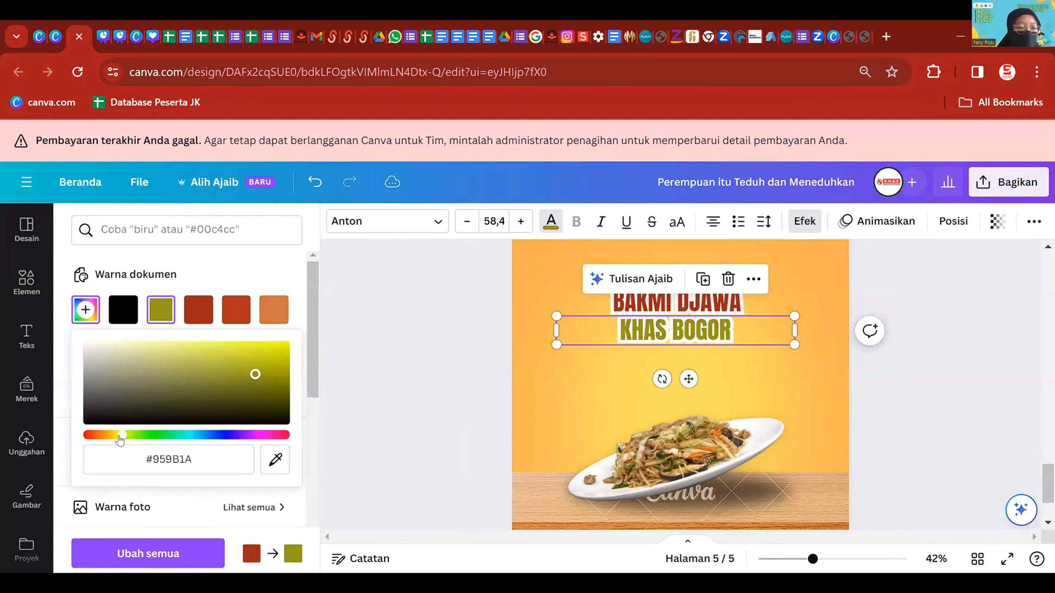
drag(129, 432, 113, 437)
mouse_move(238, 358)
mouse_down()
mouse_move(261, 340)
mouse_move(228, 335)
mouse_move(216, 370)
mouse_move(283, 360)
mouse_move(258, 354)
mouse_up()
click(435, 330)
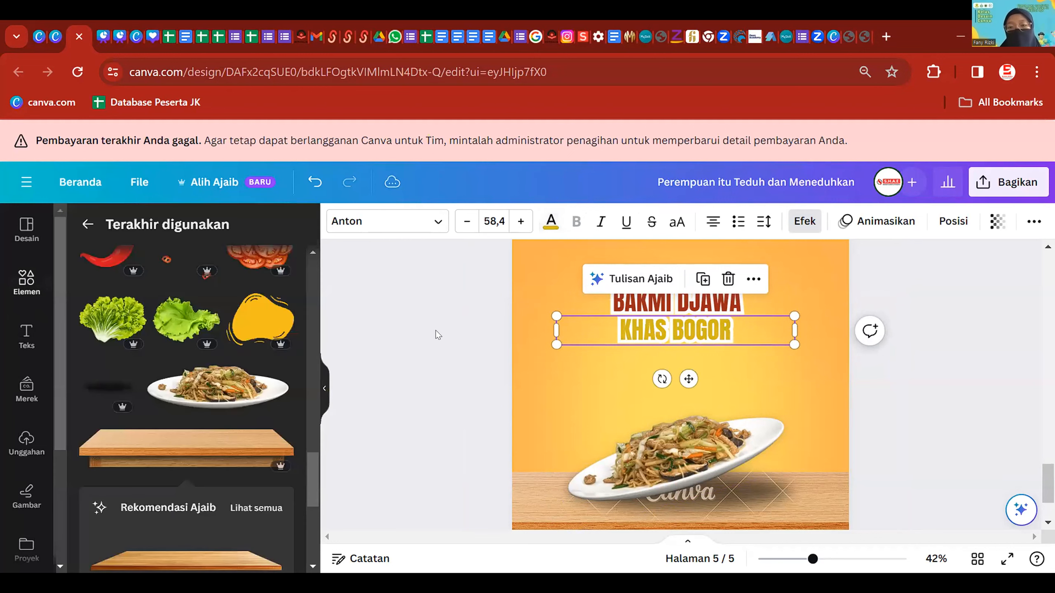
- Group the BAKMI DJAWA and KHAS BOGOR lines and tilt the block slightly
click(677, 329)
shift+click(703, 310)
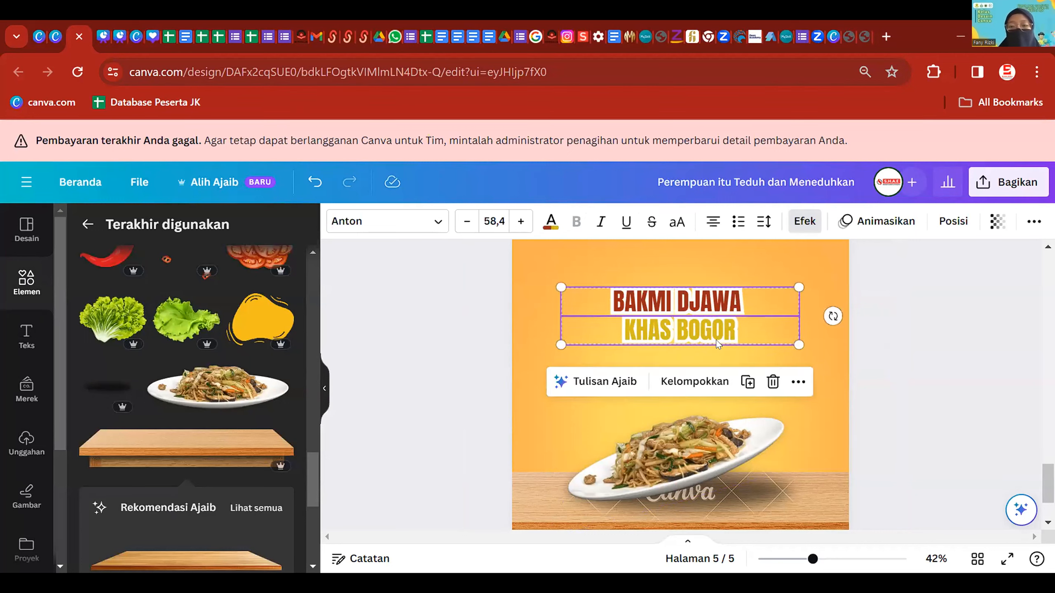
key(ctrl+g)
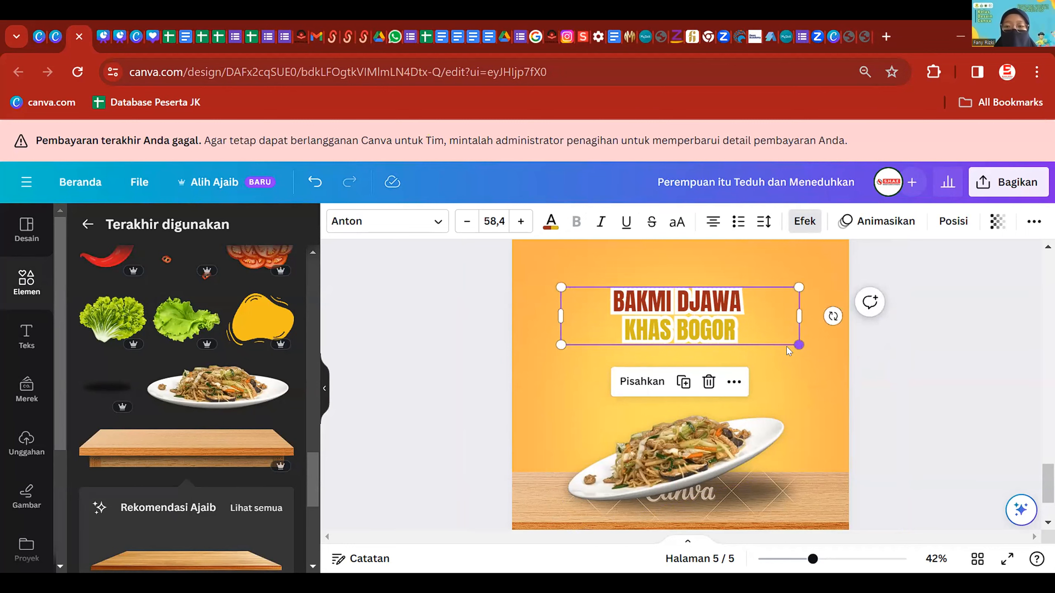
mouse_move(832, 316)
mouse_down()
mouse_move(831, 328)
mouse_move(833, 297)
mouse_move(831, 313)
mouse_up()
- Nudge the title group up and left and tilt it a few degrees
click(832, 414)
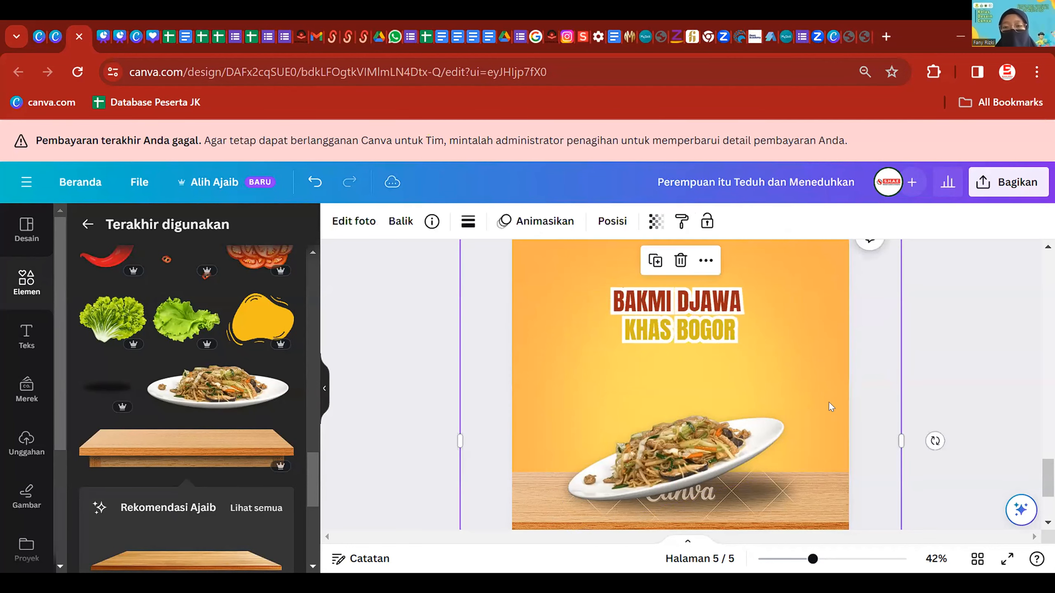
scroll(831, 409, down, 3)
click(737, 365)
drag(738, 365, 724, 358)
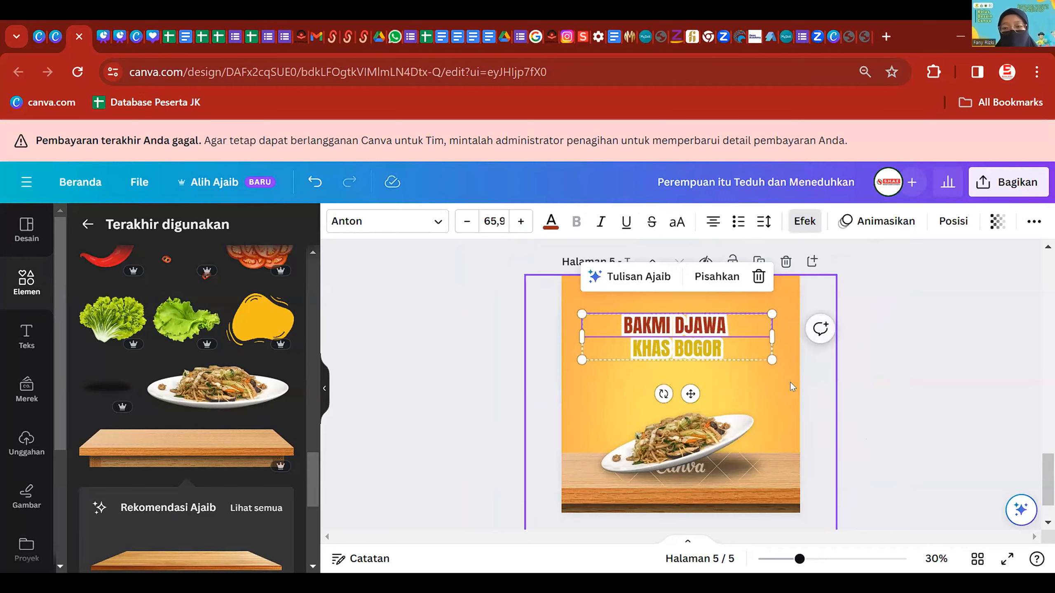
scroll(783, 374, up, 1)
drag(685, 401, 674, 398)
click(729, 393)
scroll(733, 392, down, 2)
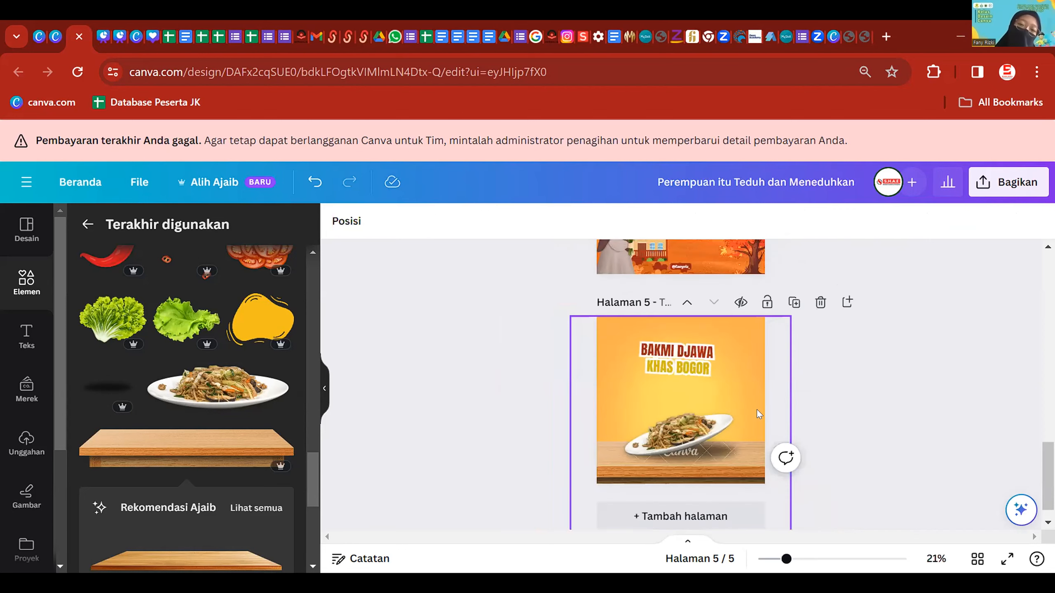
- Enlarge the title group to about size 79.6 and centre it horizontally above the plate
click(706, 354)
scroll(707, 354, up, 1)
drag(775, 384, 798, 402)
drag(739, 364, 669, 331)
click(838, 482)
click(718, 361)
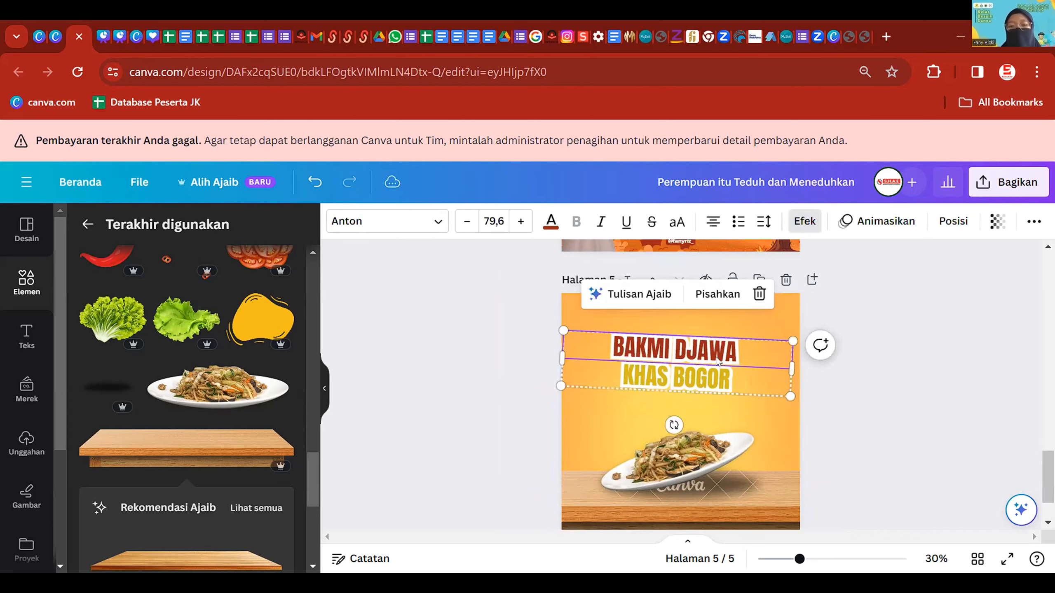
drag(721, 359, 728, 358)
click(863, 451)
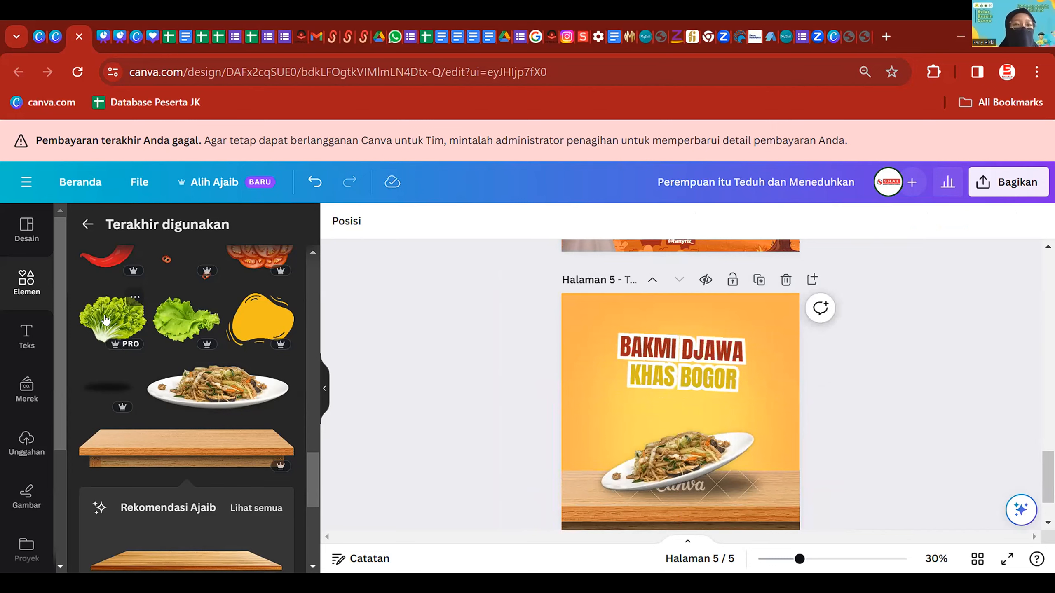
- Add a small lettuce leaf at the bottom-left and apply a noticeable Buram blur
click(122, 328)
scroll(741, 347, down, 2)
drag(740, 348, 648, 438)
drag(657, 390, 610, 423)
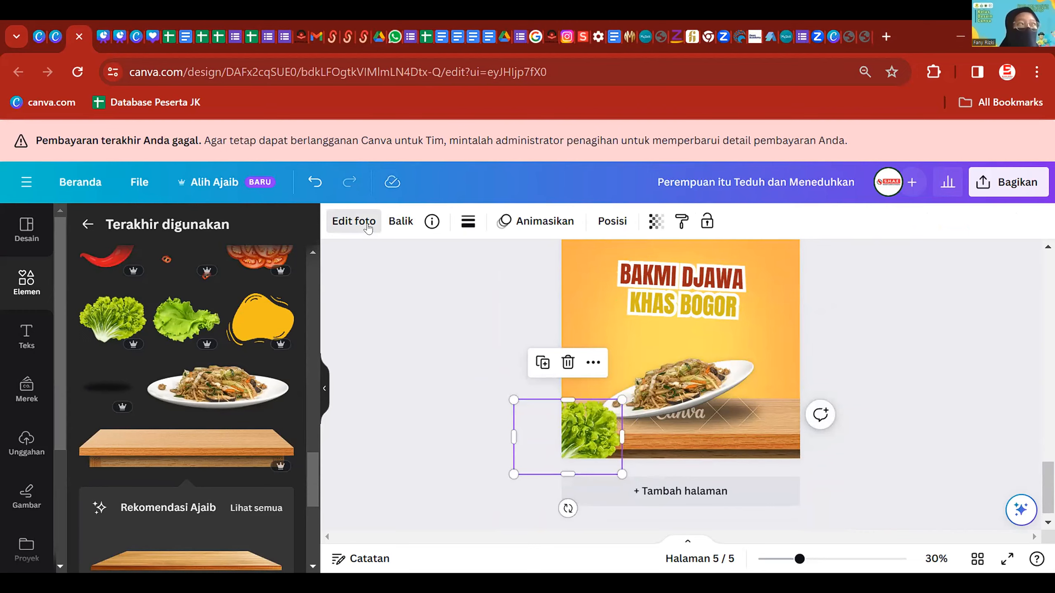
click(354, 221)
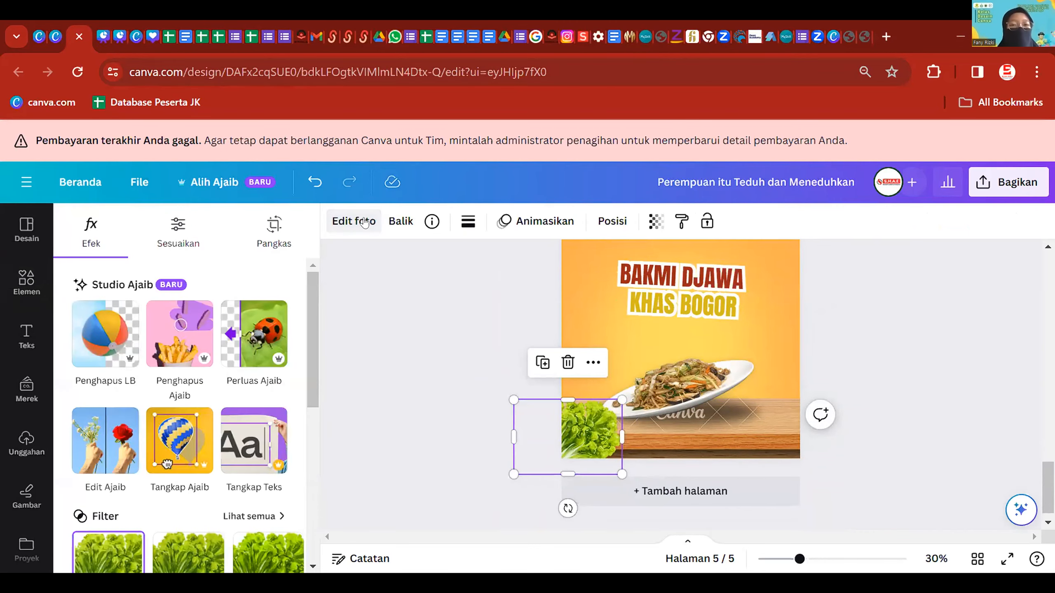
scroll(198, 430, down, 5)
scroll(198, 430, down, 3)
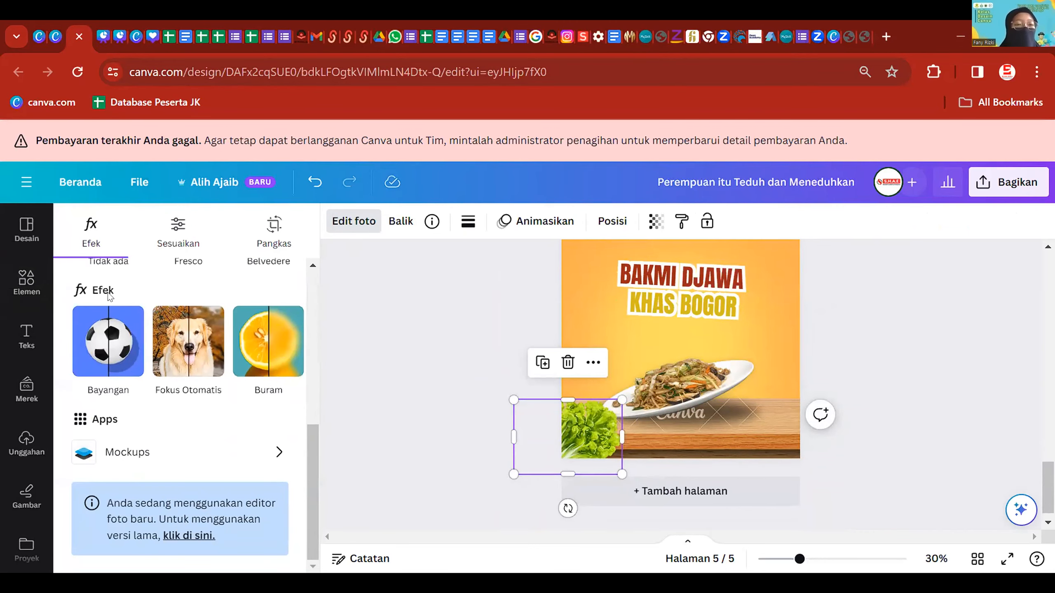
click(274, 343)
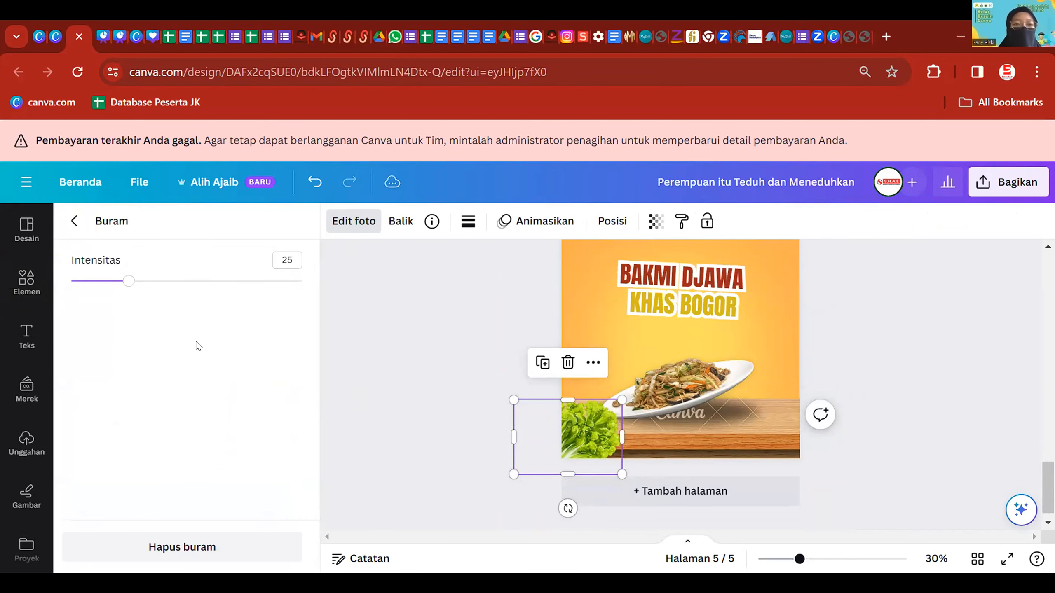
drag(129, 281, 205, 281)
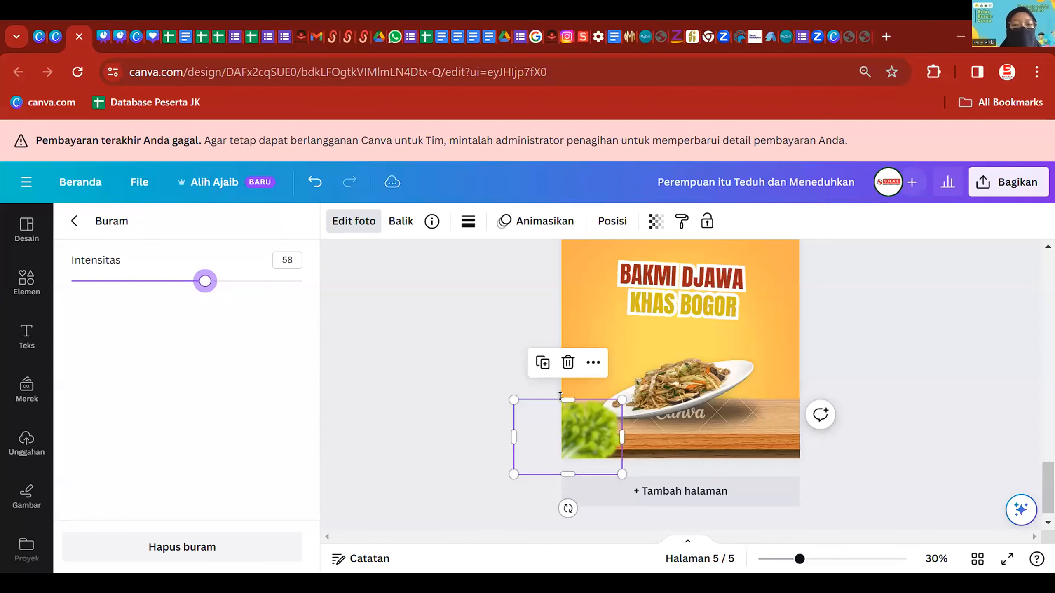
click(513, 360)
- Place small tomato slices in the bottom-right corner, blurred at Intensitas 52
scroll(187, 375, up, 3)
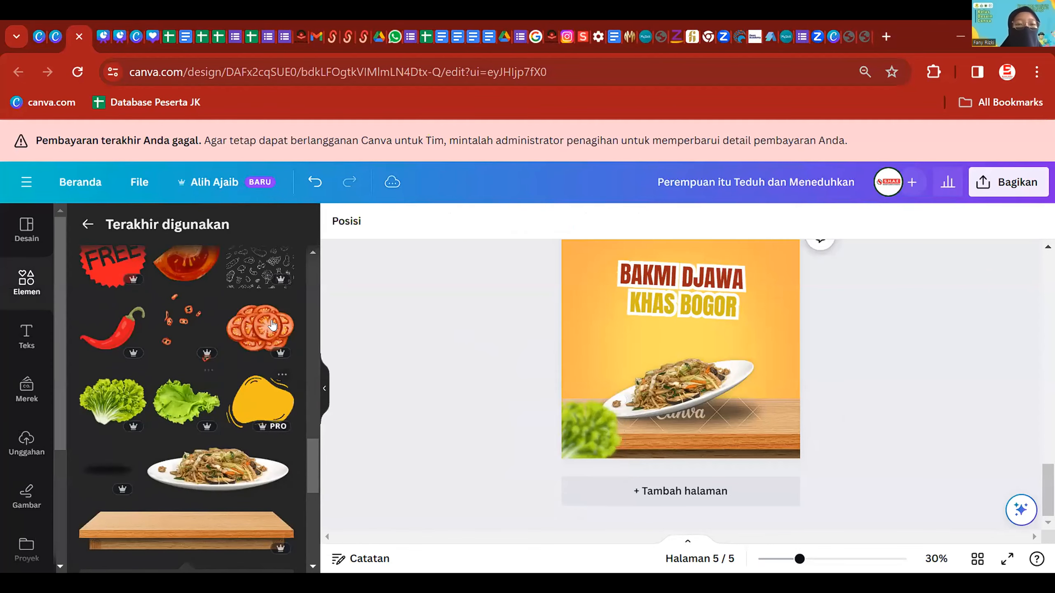
click(259, 328)
drag(665, 358, 804, 454)
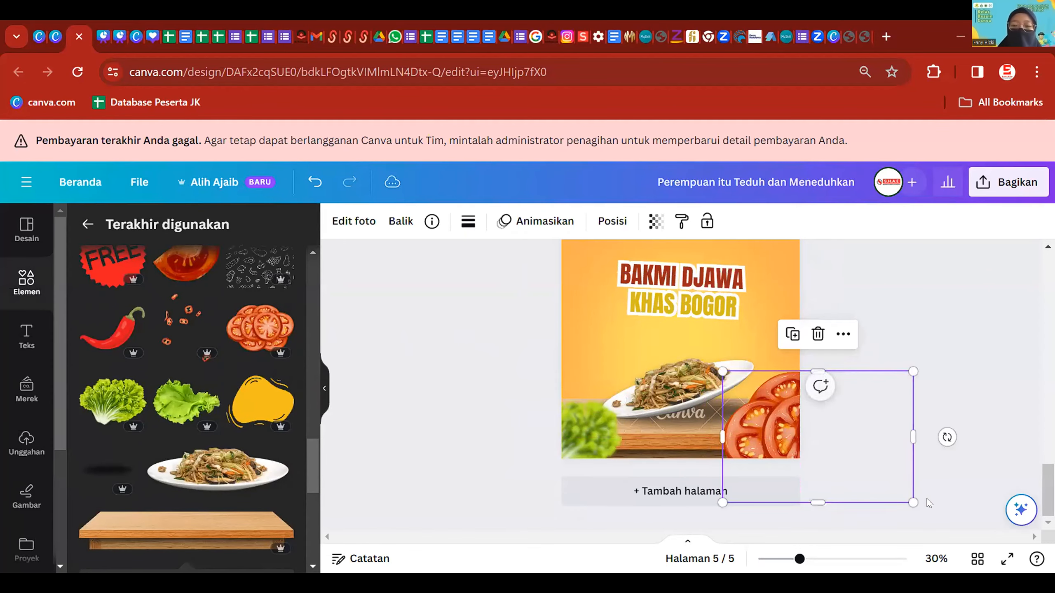
drag(914, 499, 780, 437)
drag(761, 399, 793, 440)
click(375, 221)
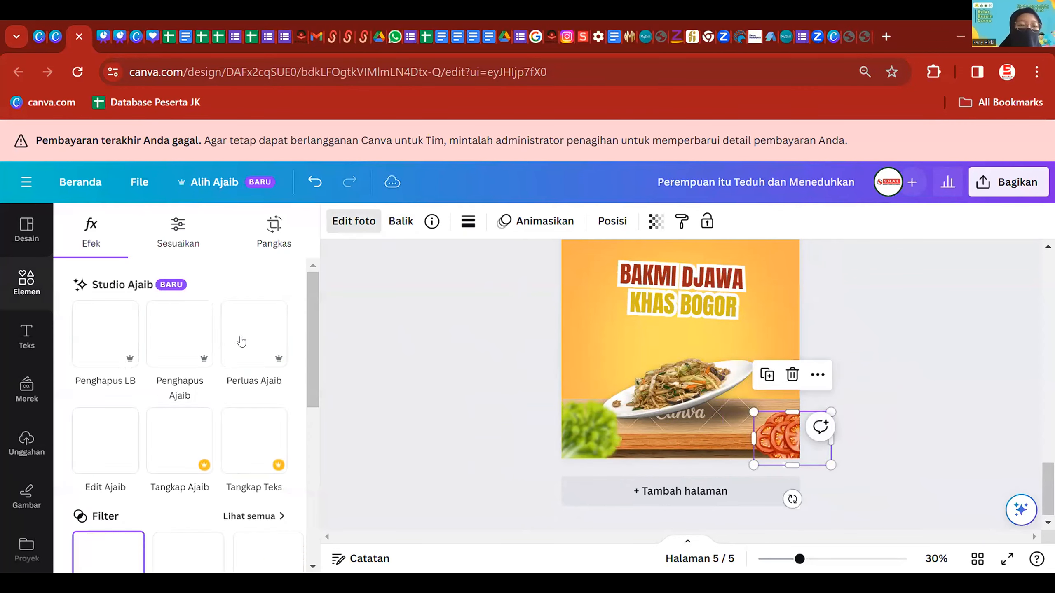
scroll(259, 429, down, 5)
click(258, 429)
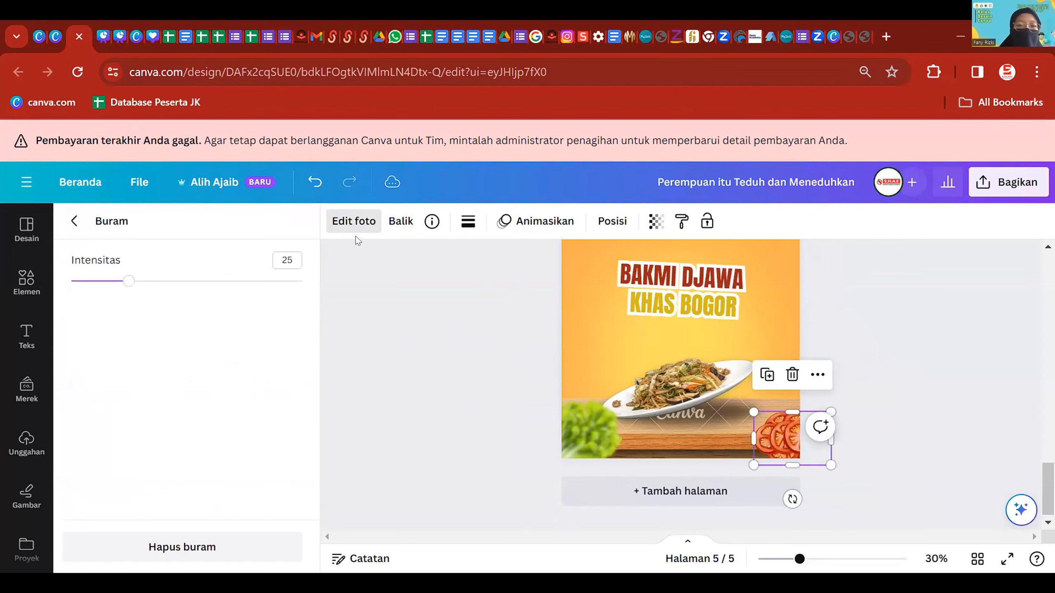
drag(137, 282, 191, 288)
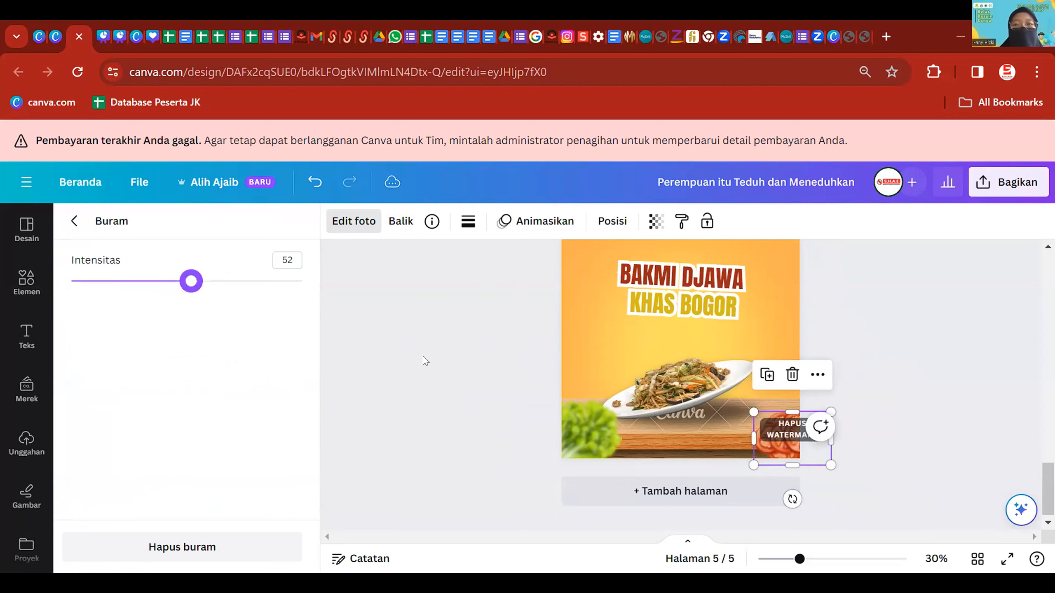
click(423, 356)
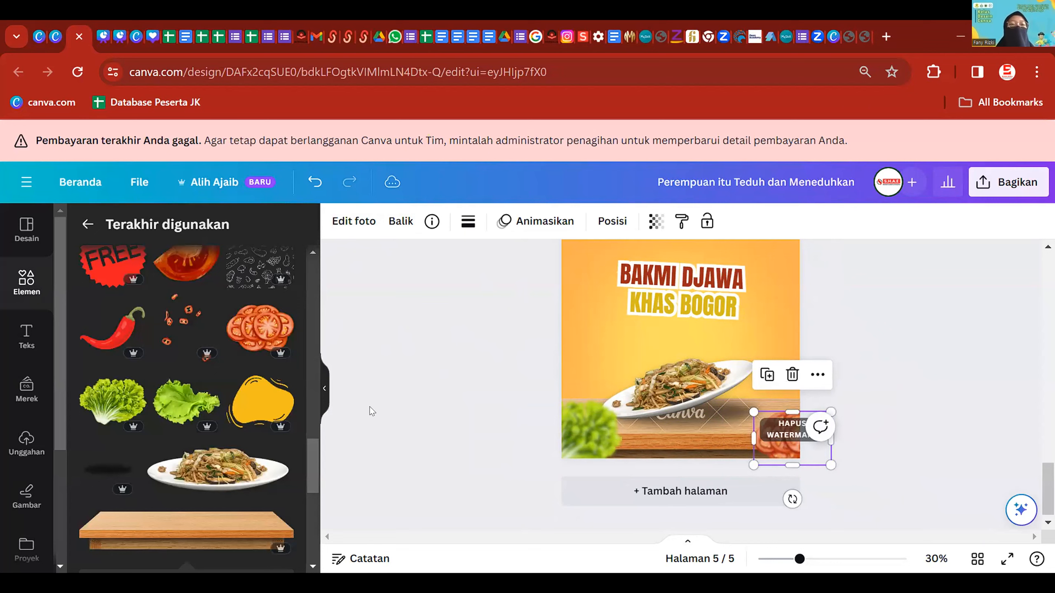
click(454, 343)
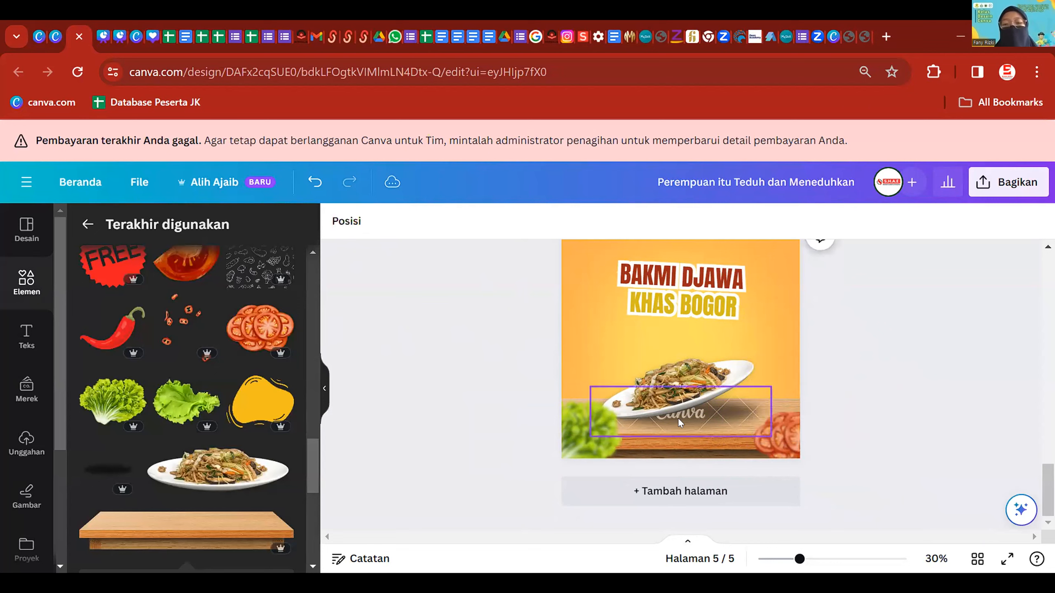
click(781, 436)
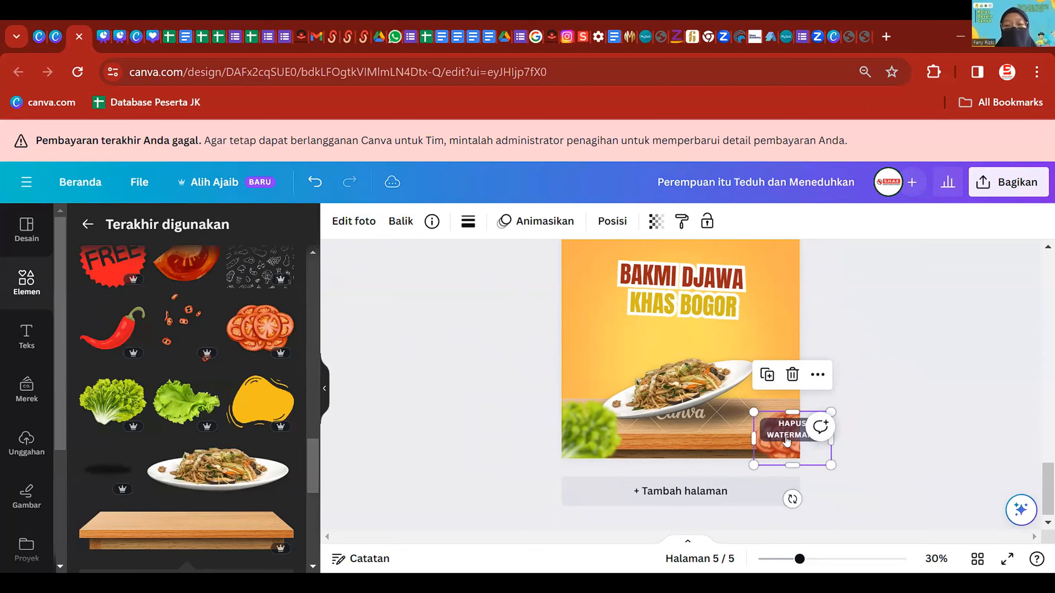
click(905, 483)
scroll(834, 357, up, 2)
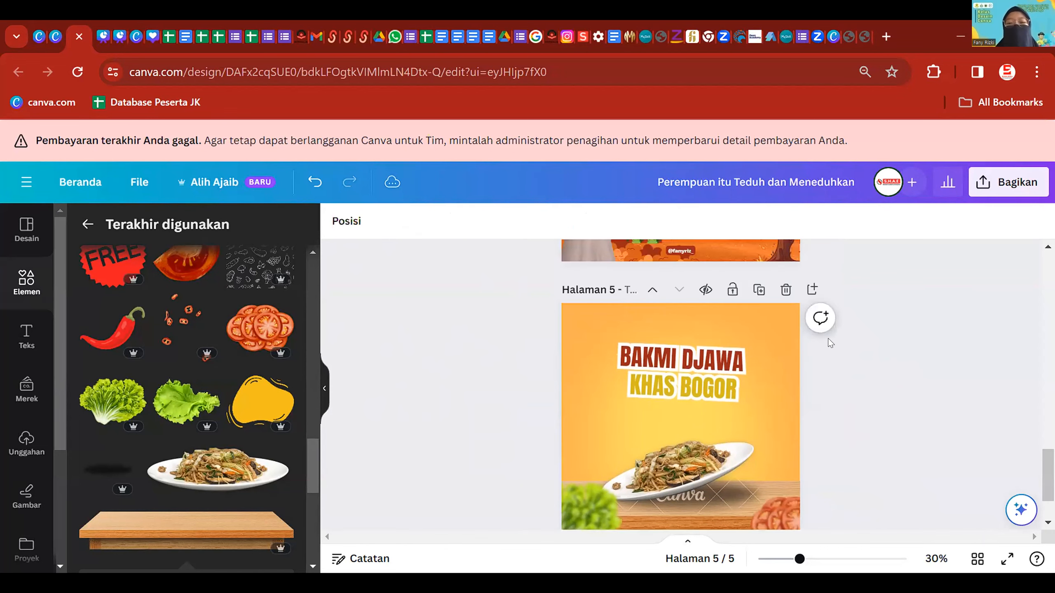
- Try a yellow blob shape over the plate's right edge, then delete it
ctrl+scroll(827, 345, down, 1)
scroll(770, 423, down, 2)
ctrl+scroll(720, 438, up, 3)
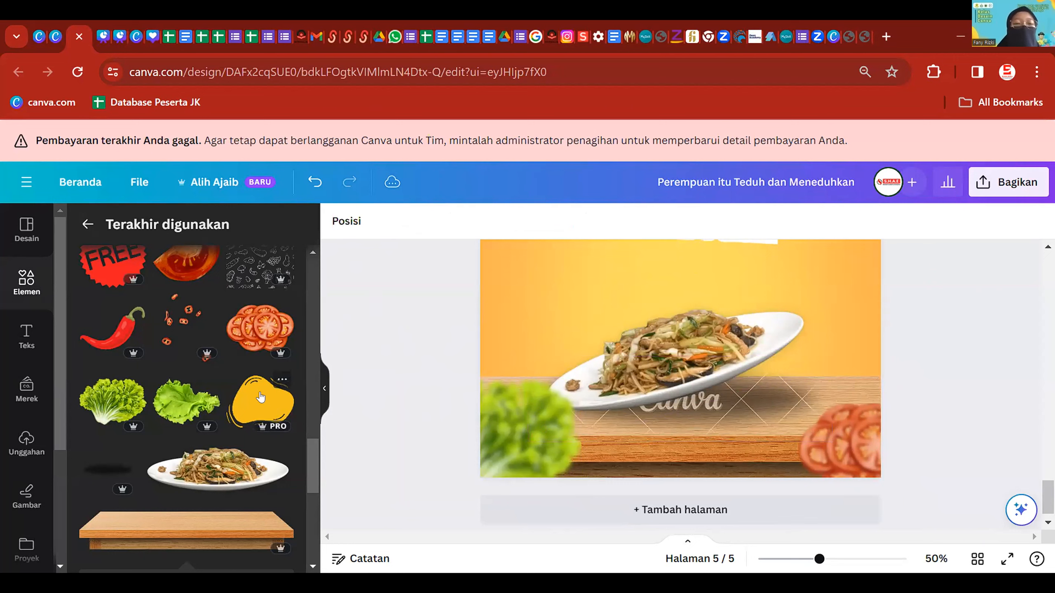
click(268, 403)
scroll(730, 356, down, 3)
drag(730, 356, 731, 377)
drag(715, 367, 761, 376)
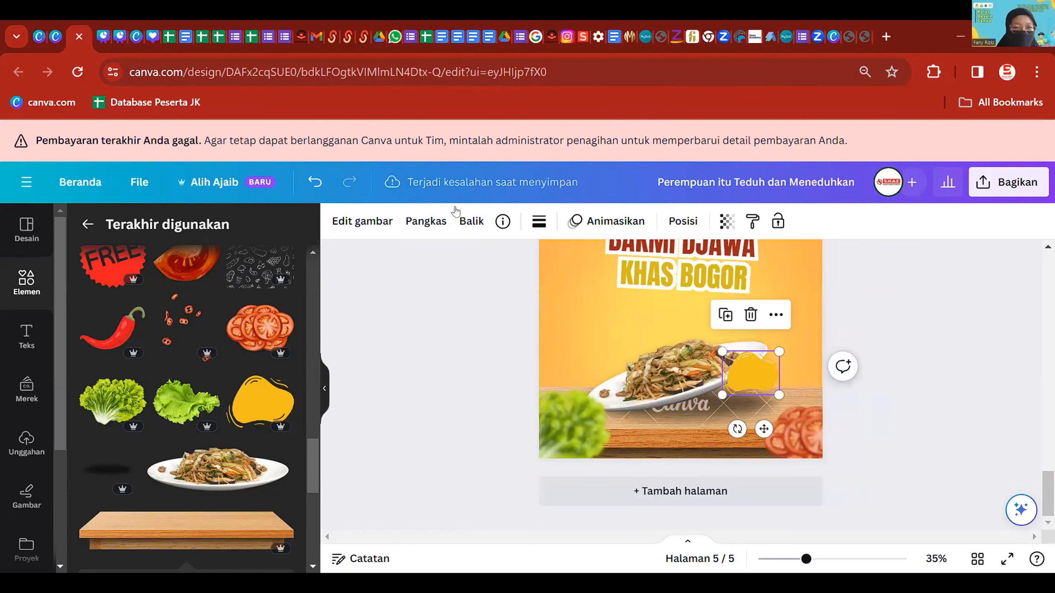
click(365, 221)
click(424, 307)
click(757, 371)
drag(740, 375, 747, 369)
key(Delete)
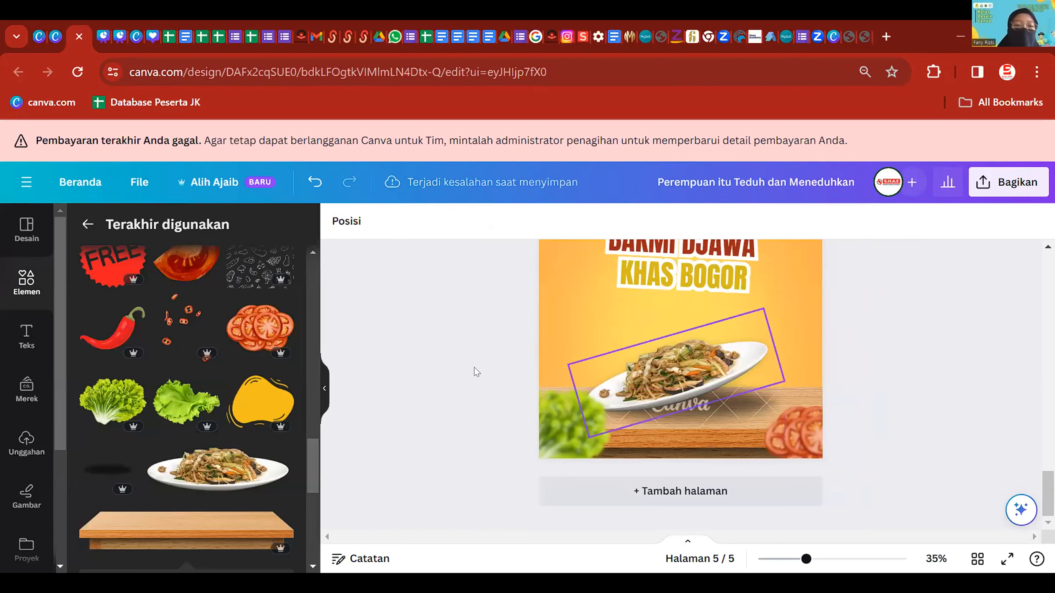
- Shrink the tomato wedge and set it just left of the noodle plate
scroll(241, 412, up, 2)
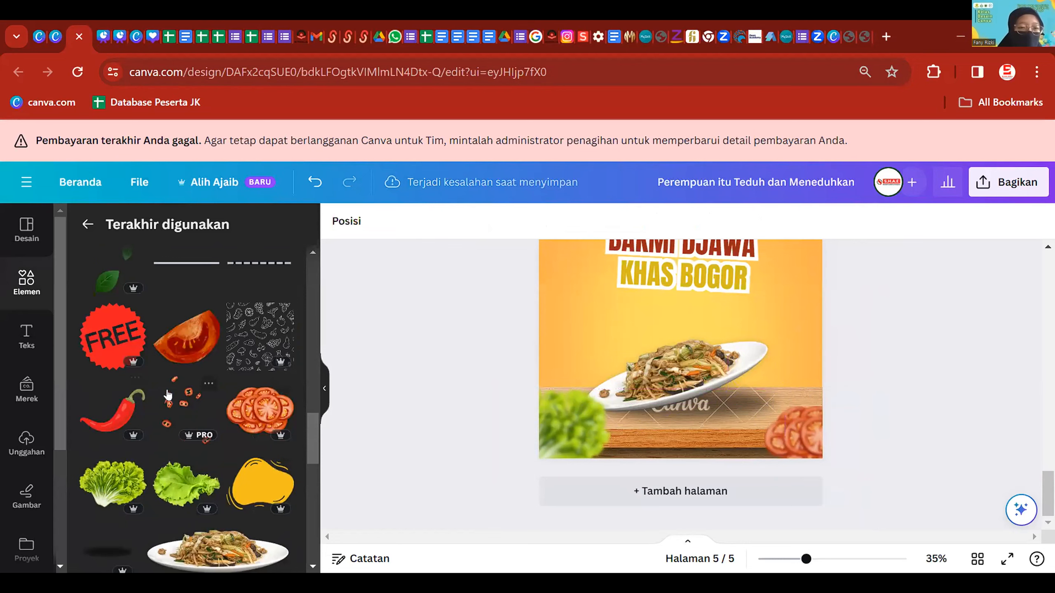
scroll(732, 380, down, 2)
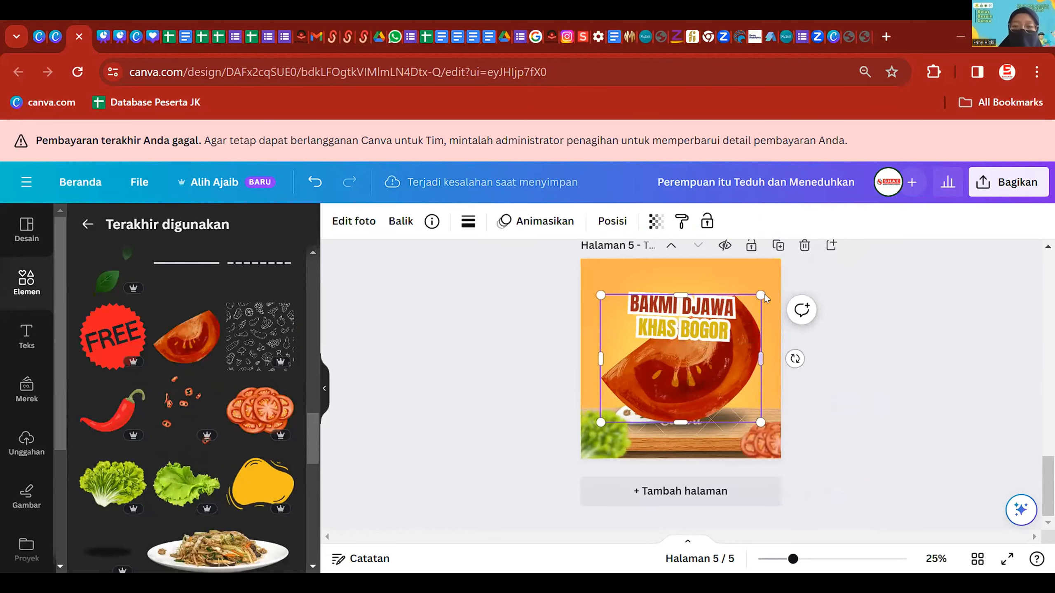
drag(759, 296, 629, 380)
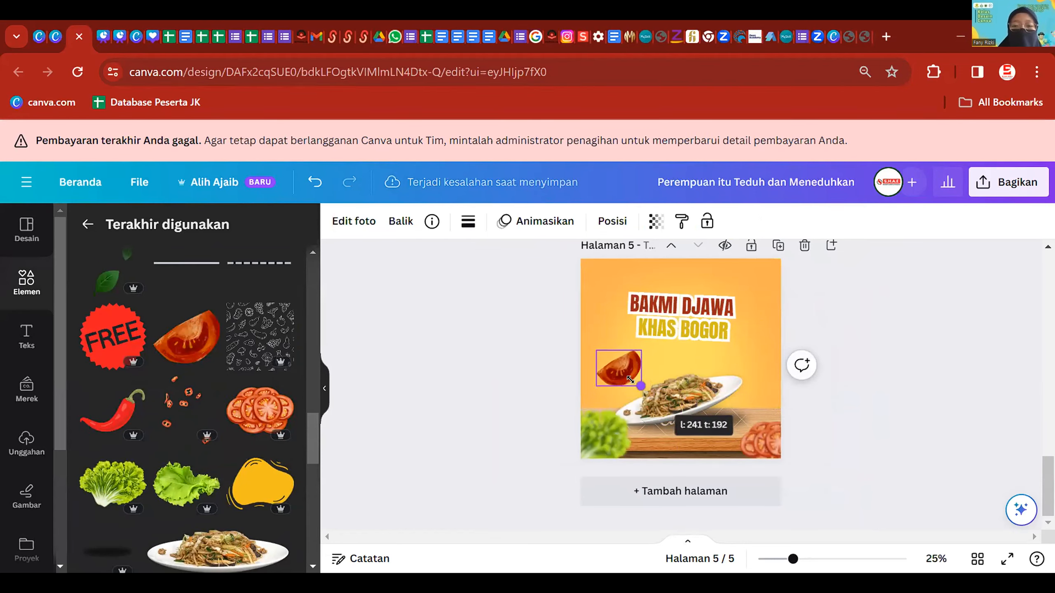